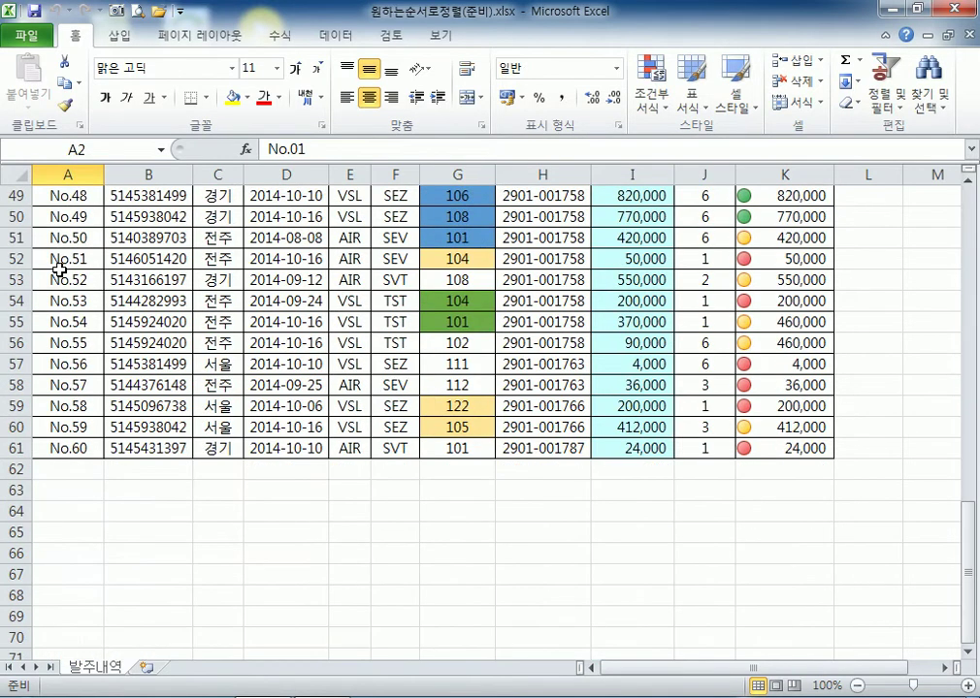
# Check the extent of the order list and inspect the first entry in the 순번 column without changing it
pyautogui.click(60, 463)
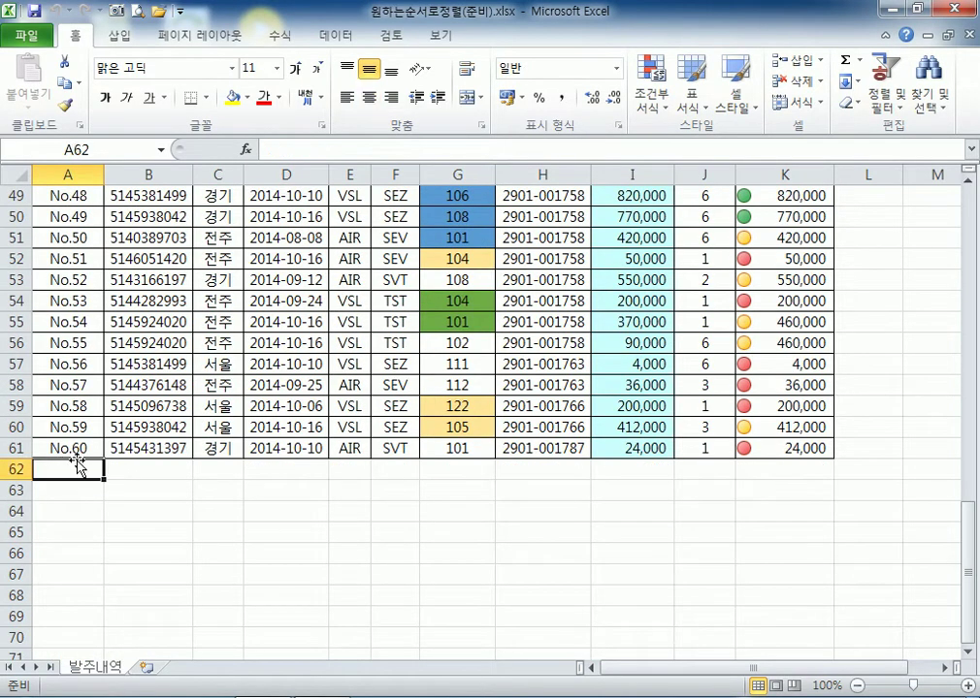
pyautogui.scroll(16, 73, 427)
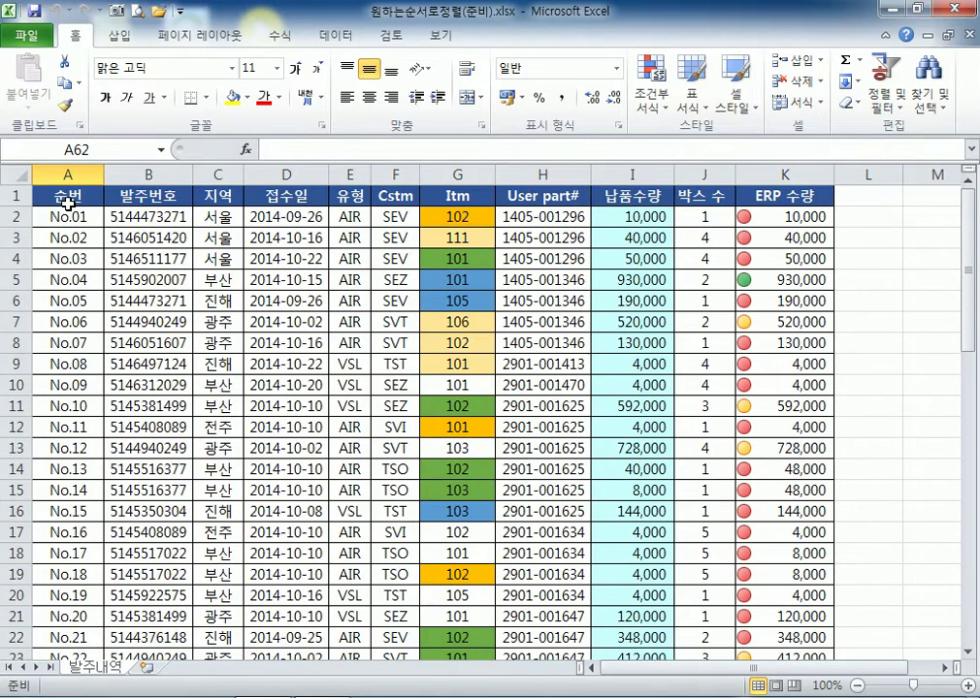
pyautogui.click(70, 221)
pyautogui.click(309, 155)
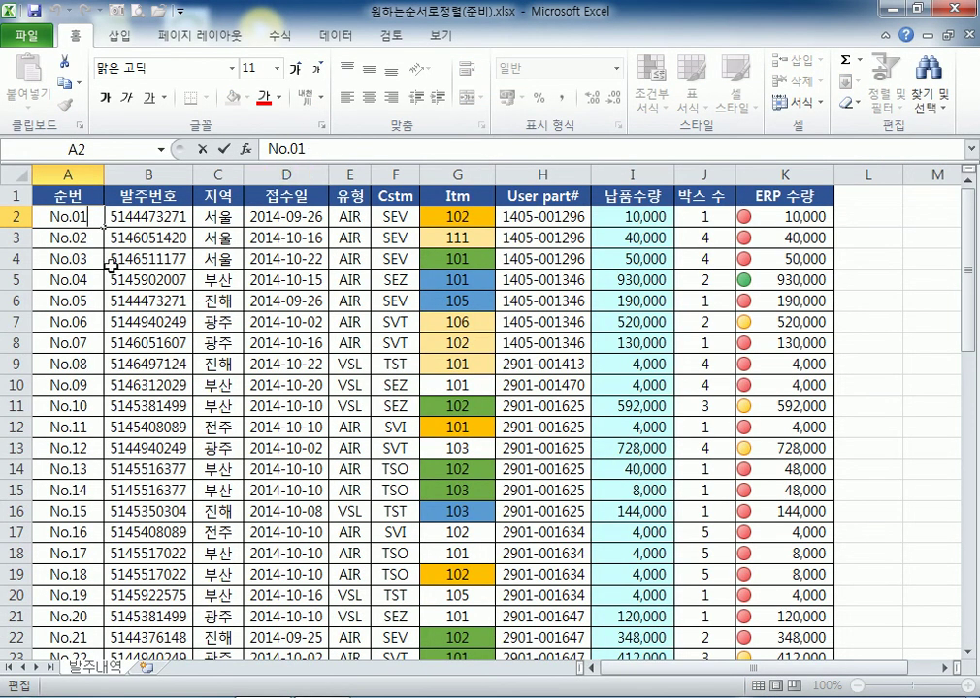
pyautogui.press('Escape')
# Examine the first record field by field, from 발주번호 through to ERP 수량
pyautogui.click(146, 216)
pyautogui.click(217, 216)
pyautogui.click(277, 215)
pyautogui.click(350, 215)
pyautogui.click(395, 214)
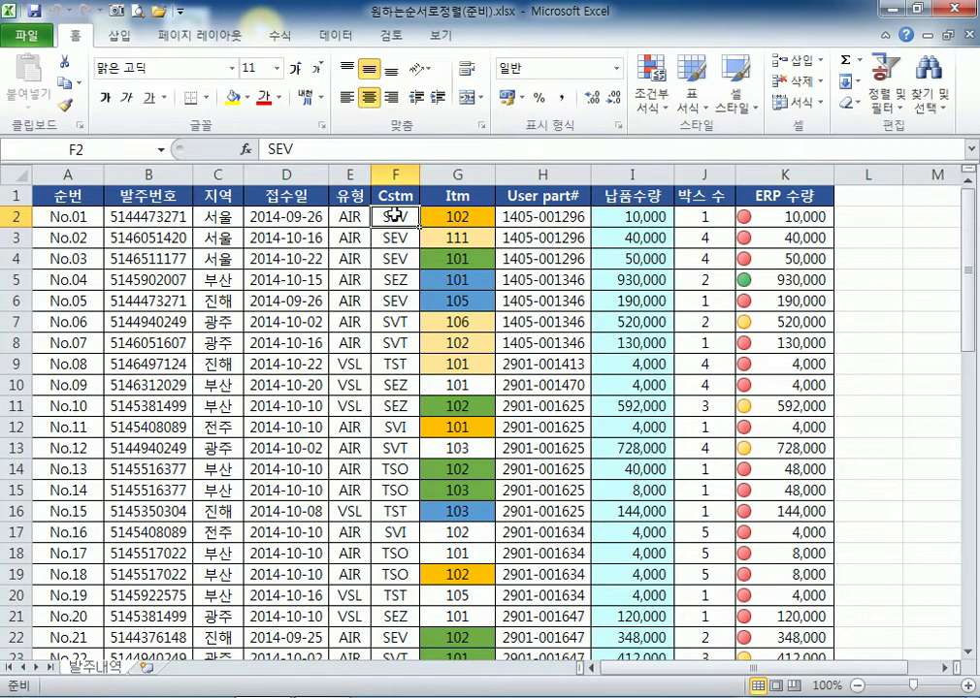
pyautogui.click(454, 215)
pyautogui.click(519, 214)
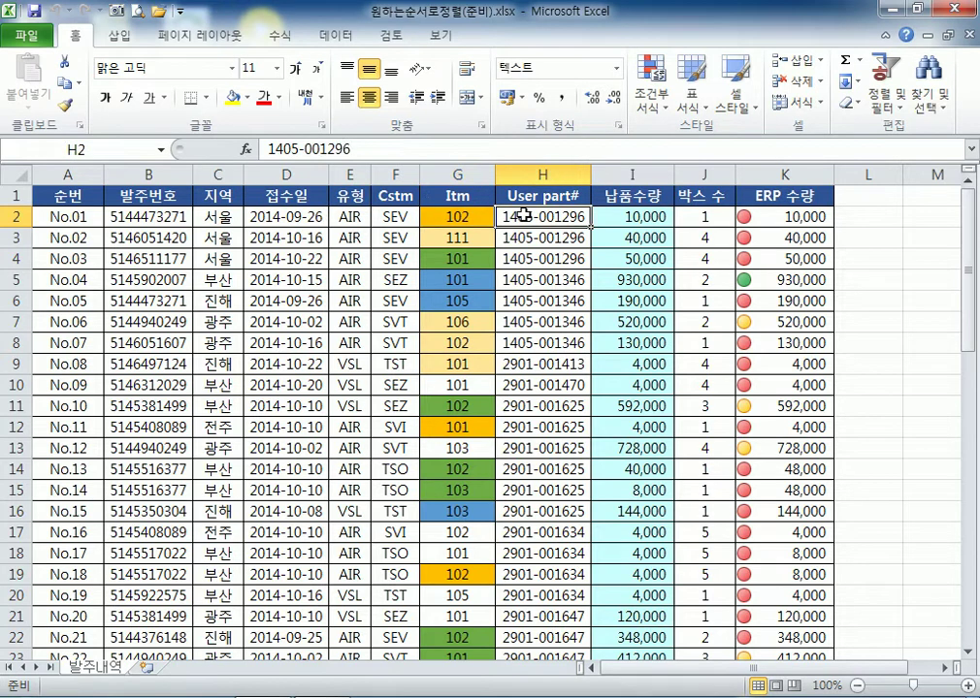
pyautogui.click(621, 214)
pyautogui.click(700, 213)
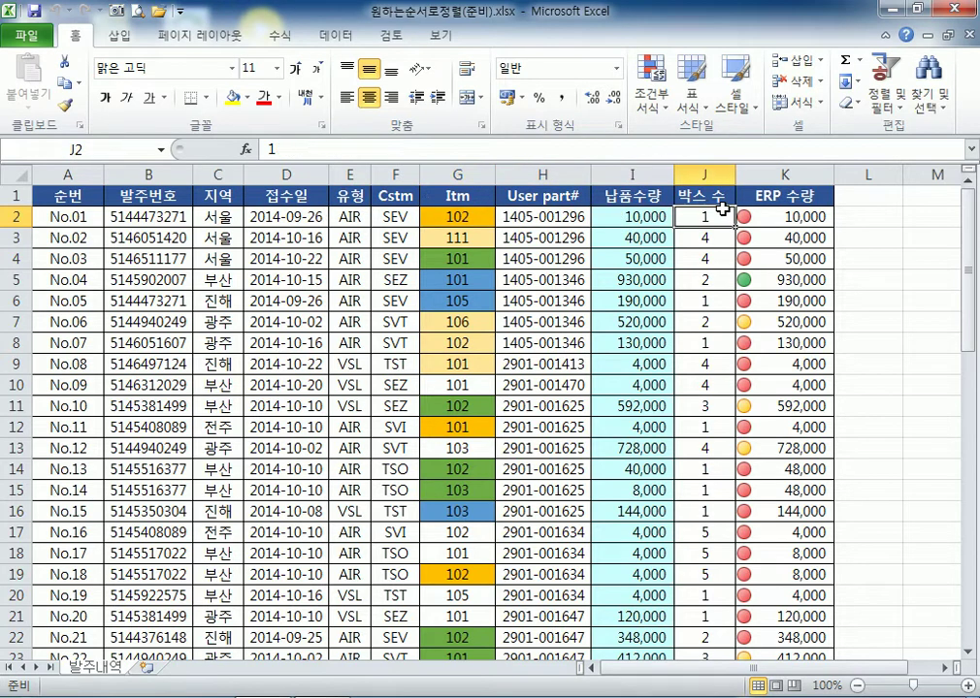
pyautogui.click(764, 210)
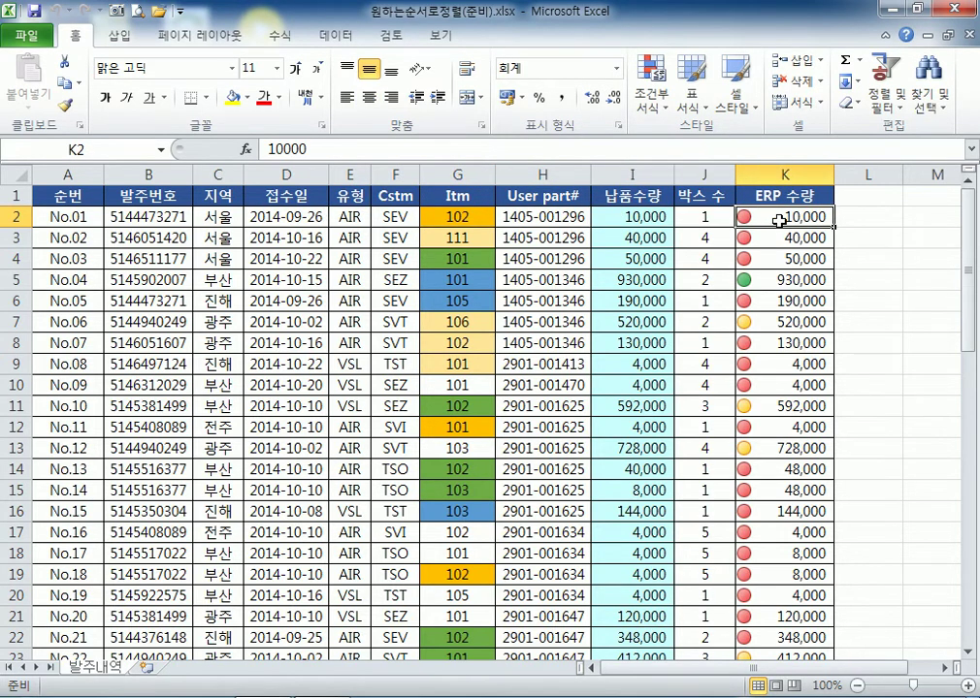
# Select all ERP 수량 values (K2:K61) and review the available conditional-formatting icon sets without applying one
pyautogui.scroll(-18, 771, 230)
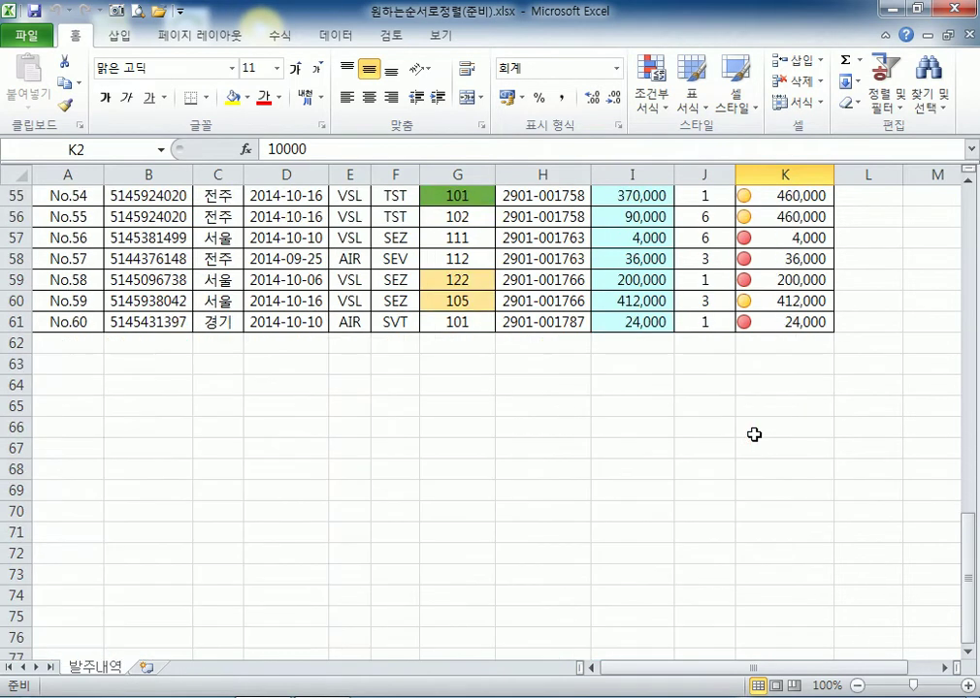
pyautogui.keyDown('shift'); pyautogui.click(780, 331); pyautogui.keyUp('shift')
pyautogui.scroll(18, 782, 334)
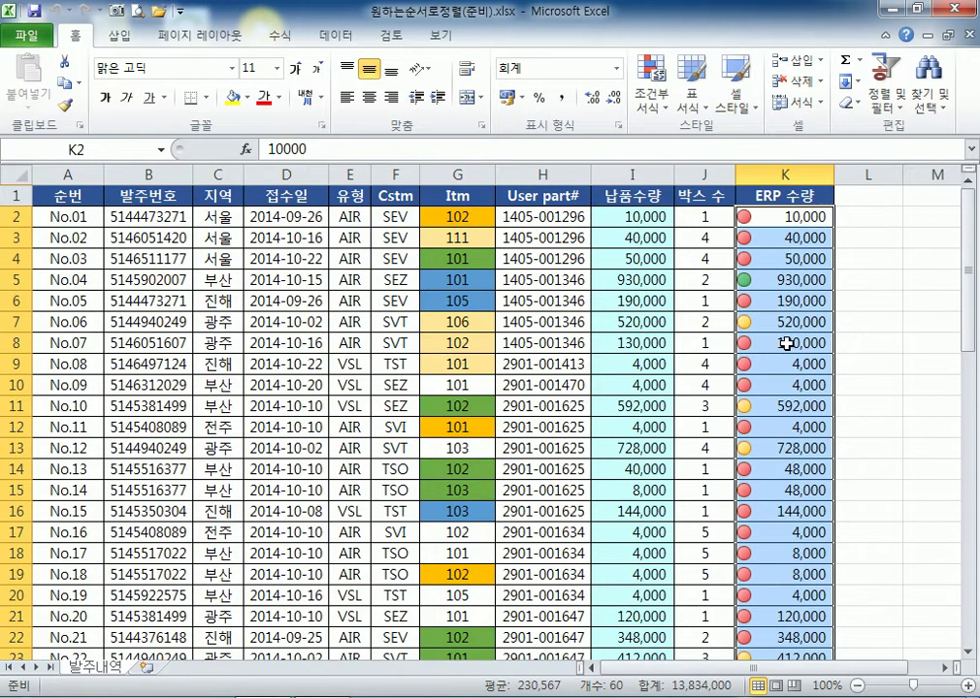
pyautogui.click(652, 92)
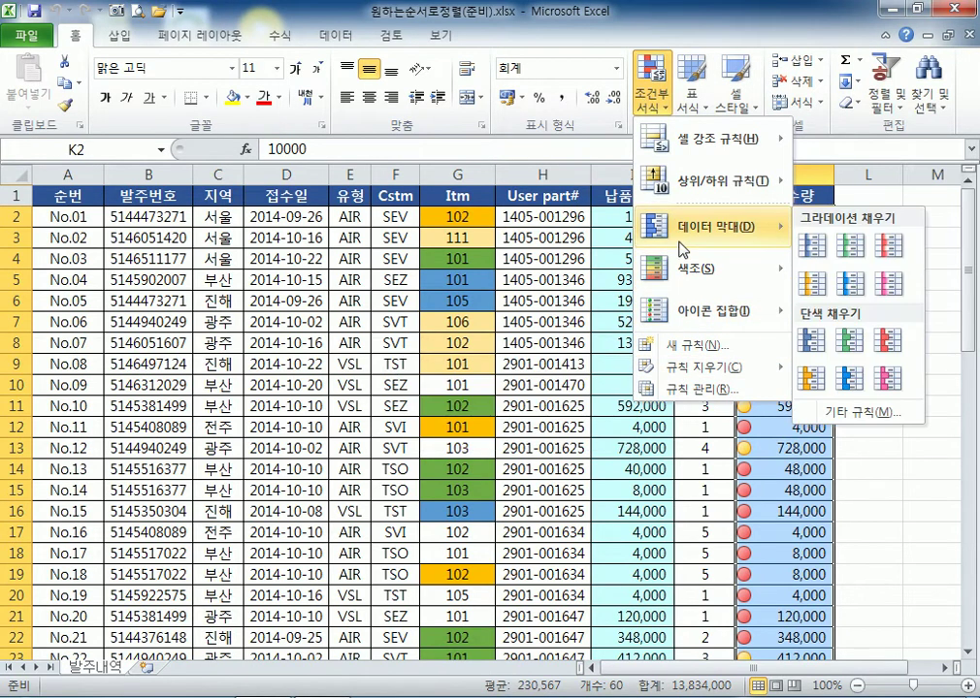
pyautogui.moveTo(685, 312)
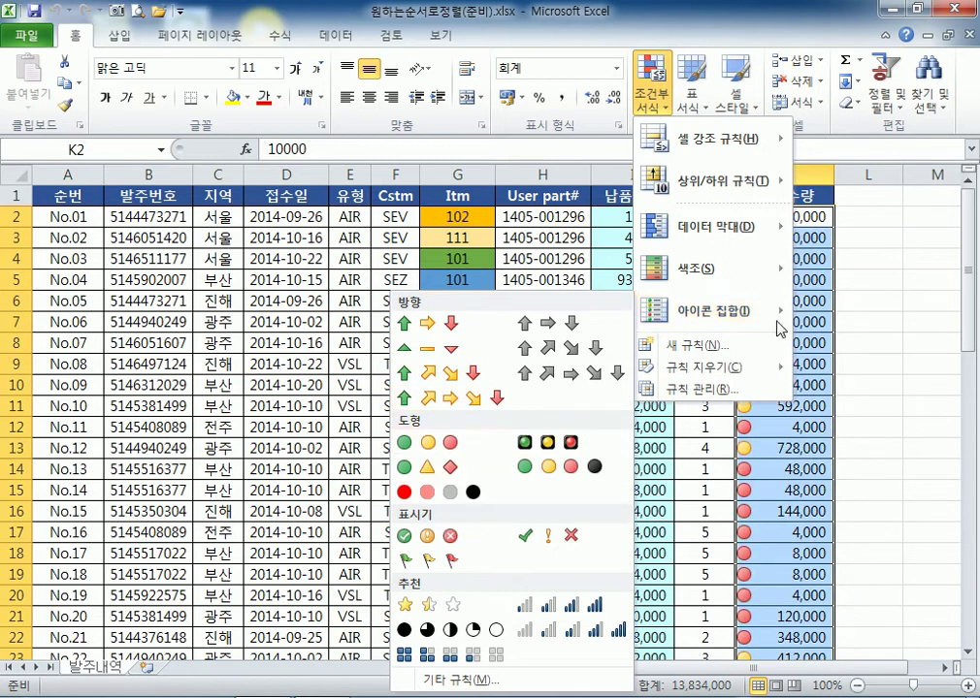
pyautogui.click(932, 303)
# Examine which quantities carry green, yellow and red icons throughout the ERP 수량 column
pyautogui.click(815, 215)
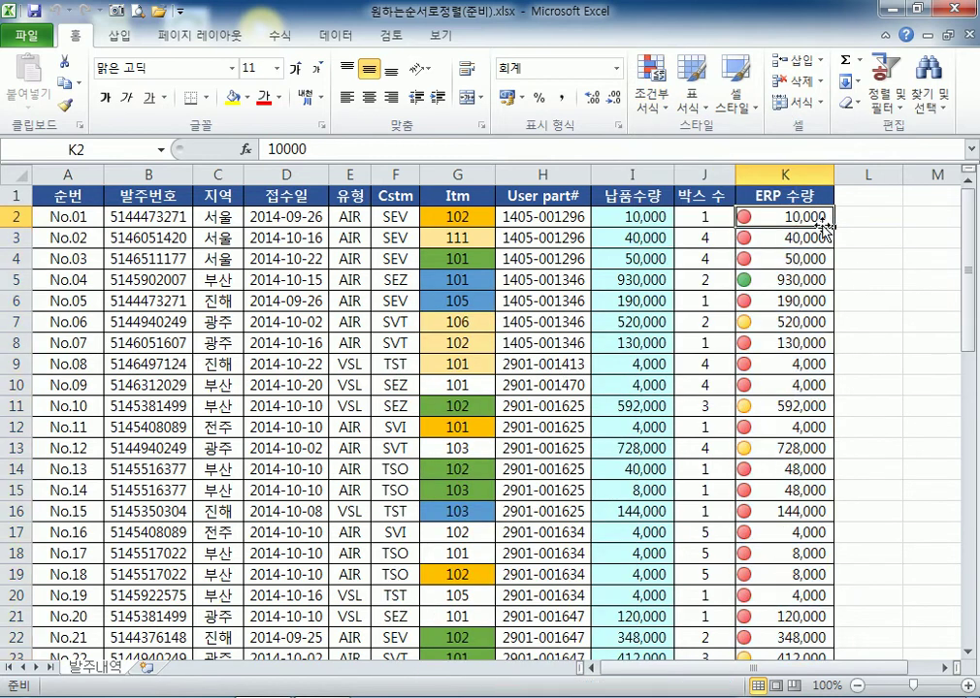
pyautogui.click(784, 280)
pyautogui.scroll(-7, 818, 315)
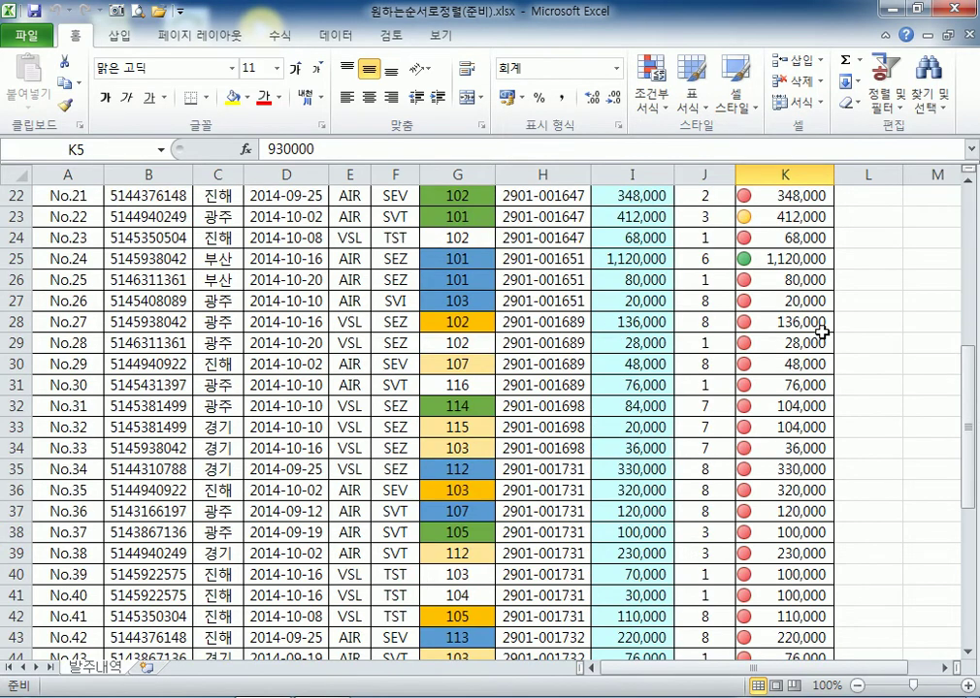
pyautogui.scroll(7, 822, 333)
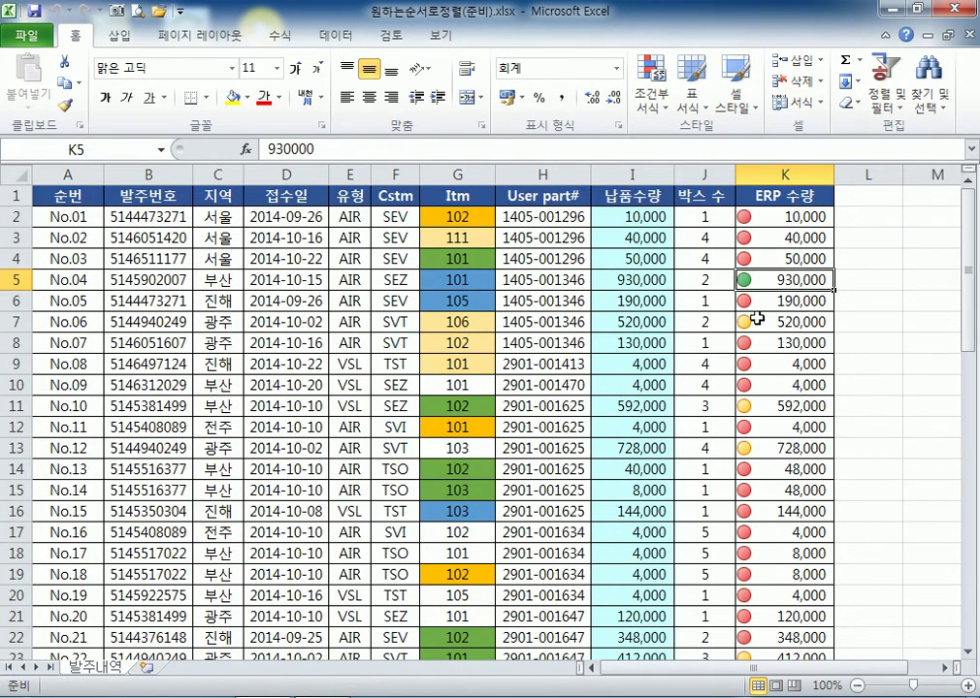
pyautogui.click(782, 324)
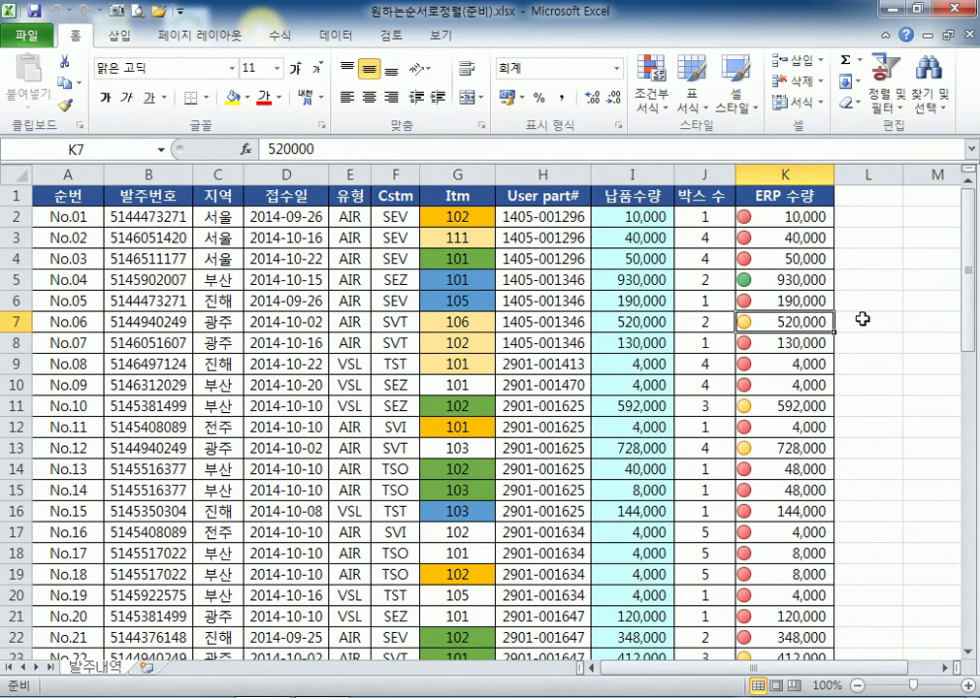
pyautogui.scroll(-3, 867, 333)
pyautogui.scroll(-12, 867, 332)
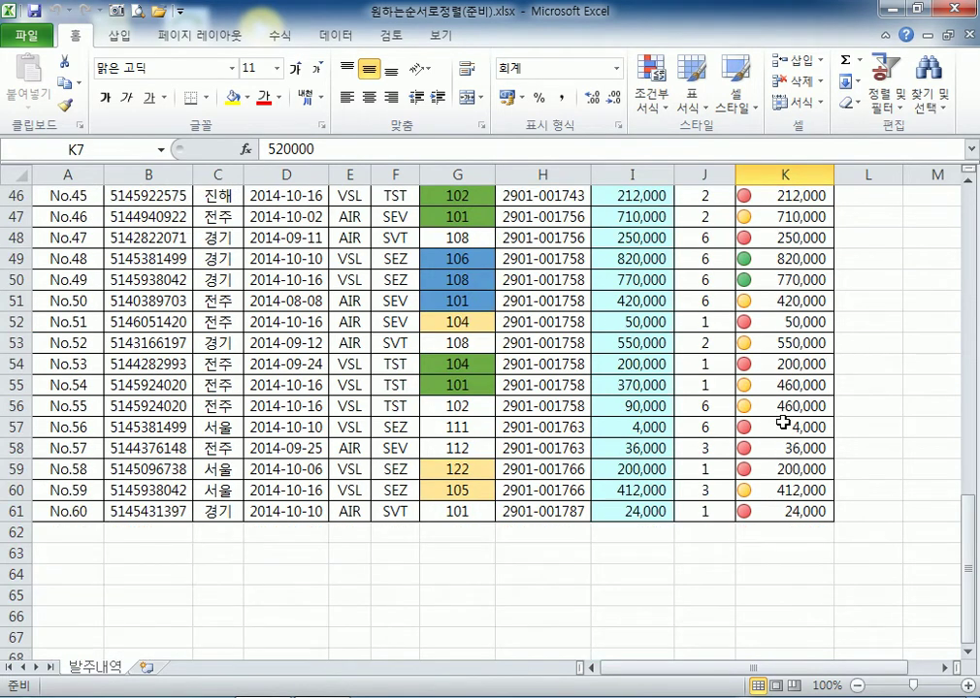
pyautogui.scroll(15, 455, 328)
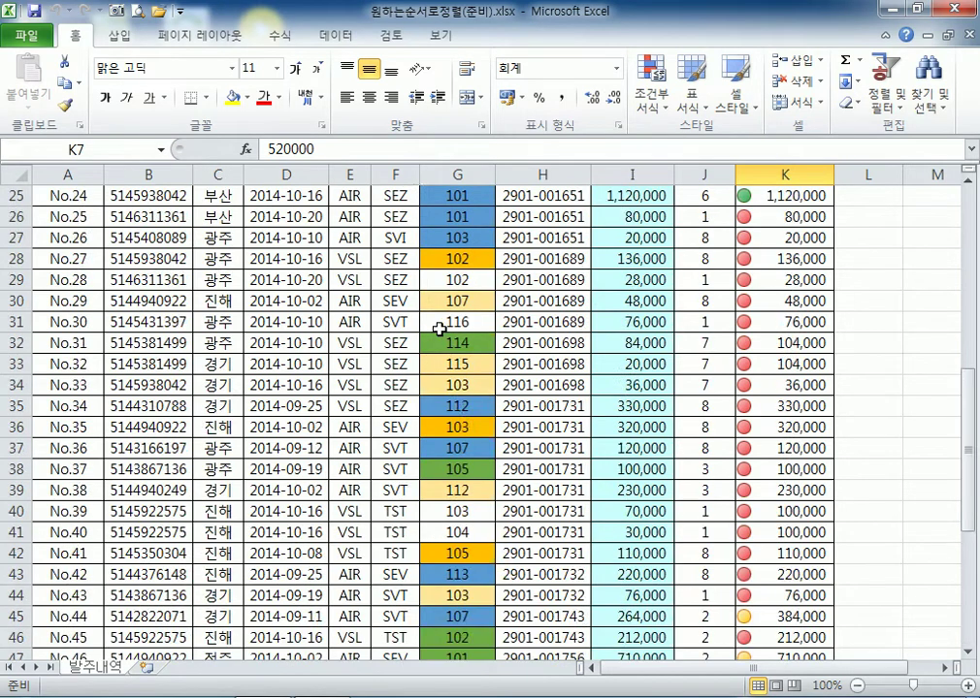
# Examine the cell fill colours used throughout the Itm column
pyautogui.click(453, 225)
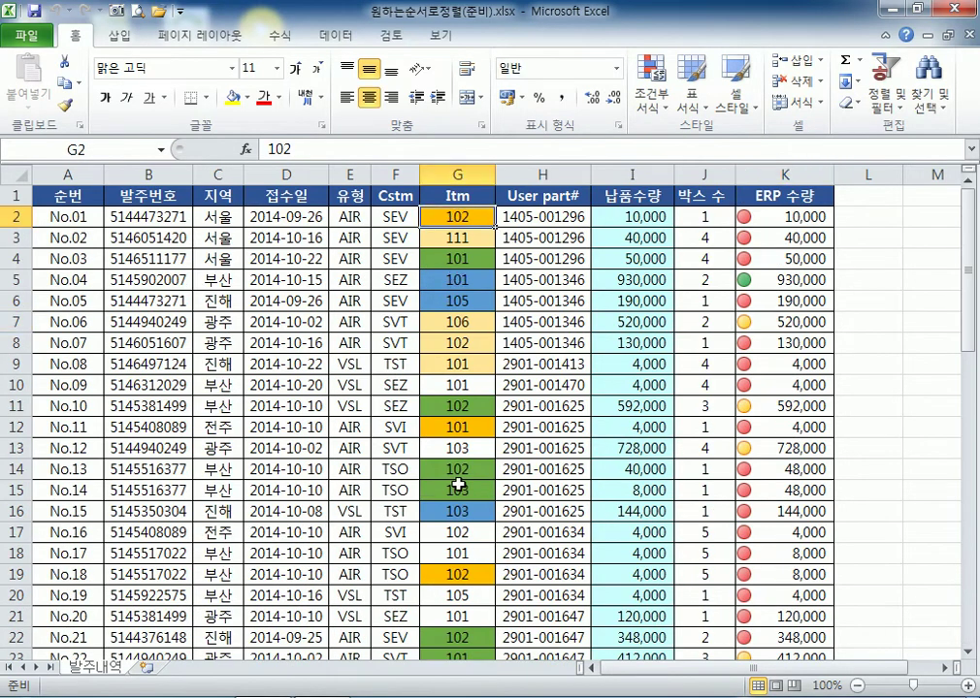
pyautogui.scroll(-8, 471, 497)
pyautogui.scroll(8, 472, 497)
pyautogui.scroll(-8, 473, 497)
pyautogui.scroll(8, 475, 495)
# Review the 박스 수 values down to the last record and select the whole column
pyautogui.click(696, 215)
pyautogui.scroll(-15, 689, 346)
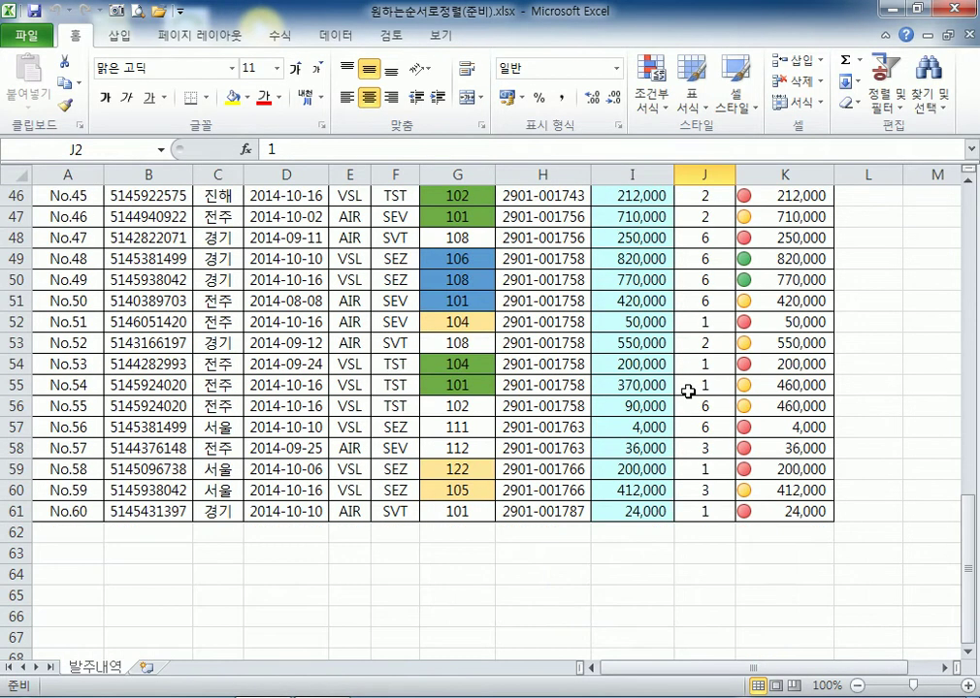
pyautogui.scroll(15, 688, 391)
pyautogui.click(713, 169)
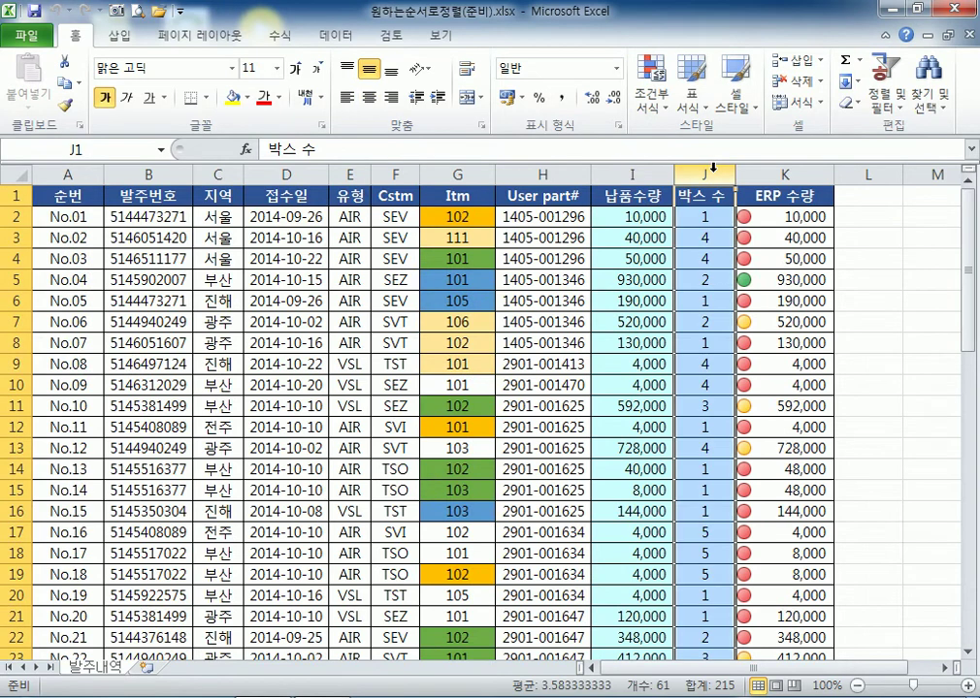
# Sort the order table by 박스 수 in ascending order and re-sort it in descending order
pyautogui.click(694, 299)
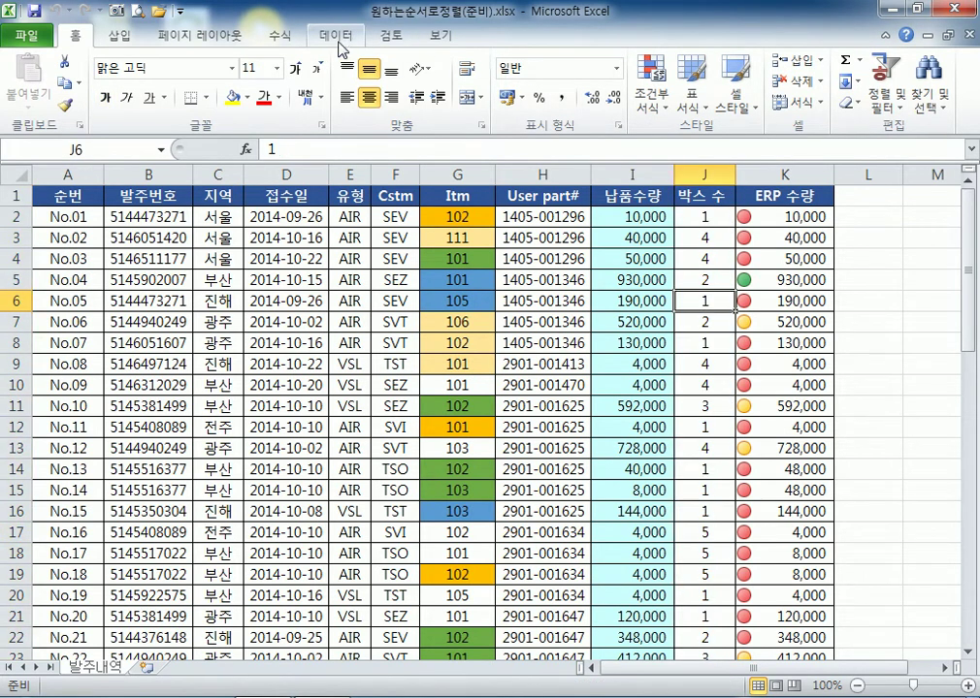
pyautogui.click(877, 82)
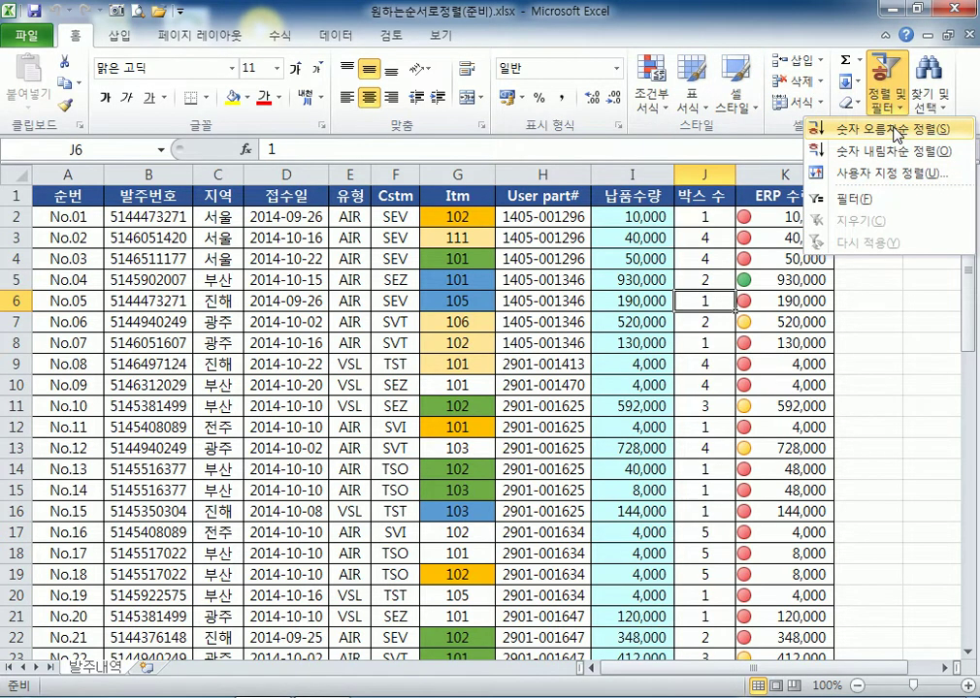
pyautogui.click(336, 35)
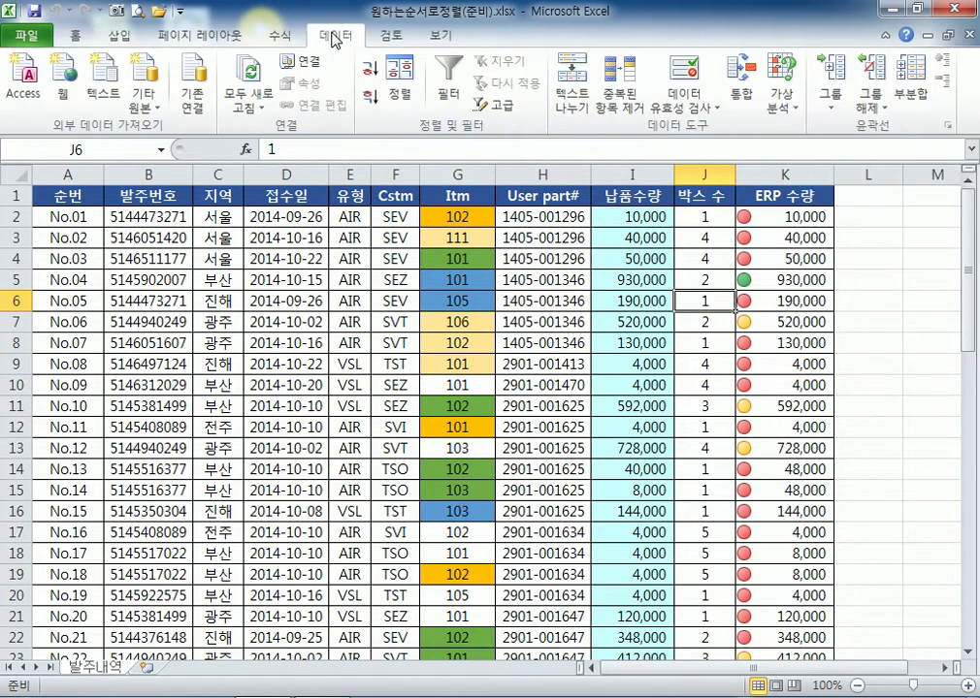
pyautogui.click(370, 68)
pyautogui.click(370, 96)
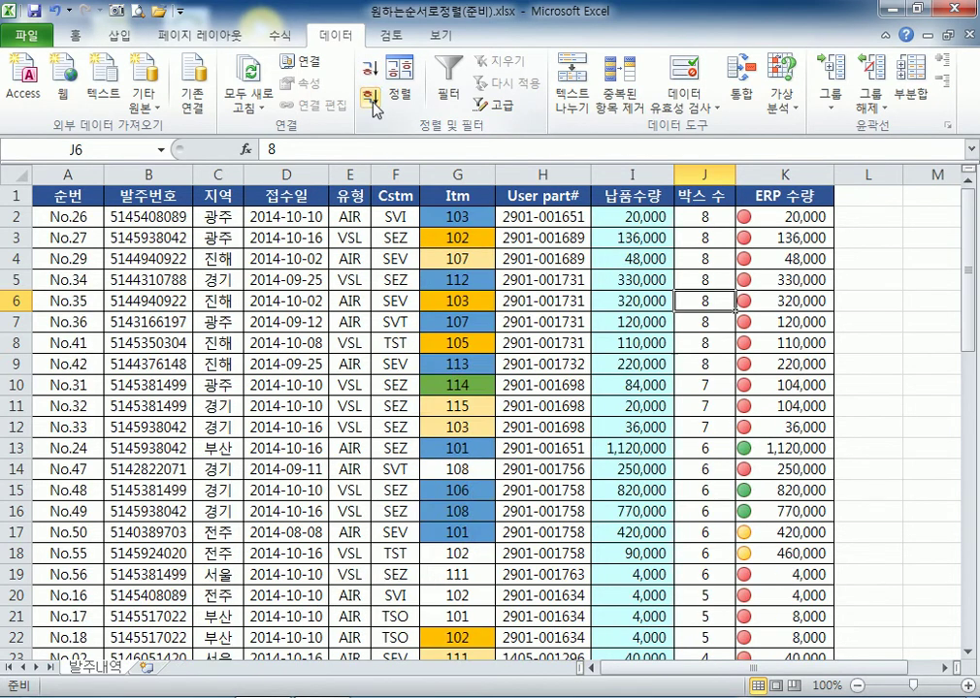
# Repeat the ascending and descending sorts on 박스 수, and open the Sort dialog without applying anything
pyautogui.click(369, 68)
pyautogui.click(370, 97)
pyautogui.click(398, 85)
pyautogui.press('Escape')
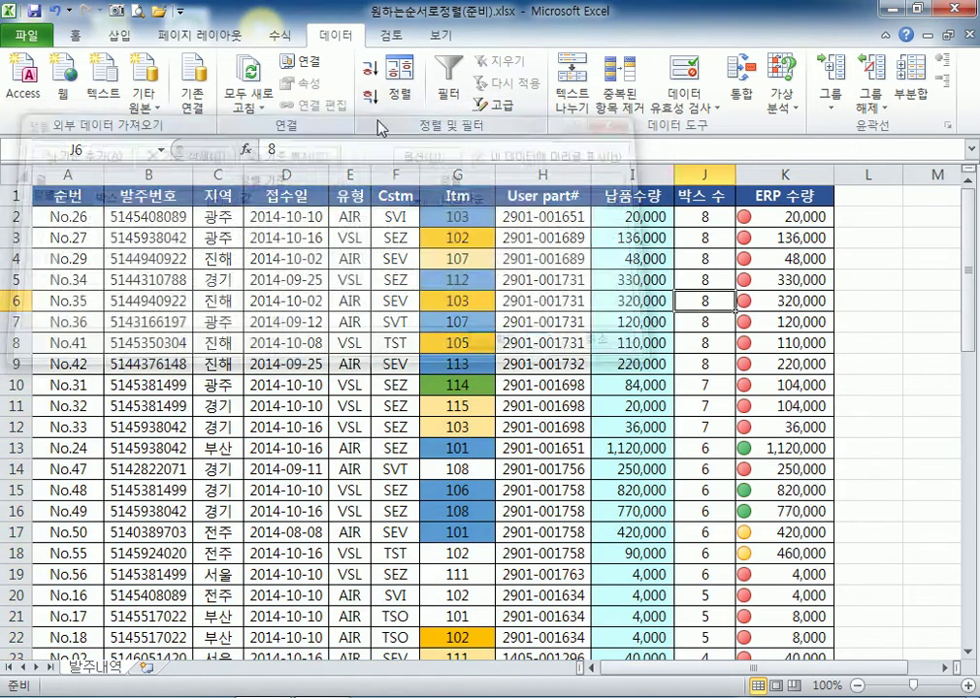
# Sort the table by 박스 수 in ascending order and check the resulting row order
pyautogui.click(370, 69)
pyautogui.scroll(-6, 634, 430)
pyautogui.scroll(6, 547, 343)
pyautogui.click(386, 102)
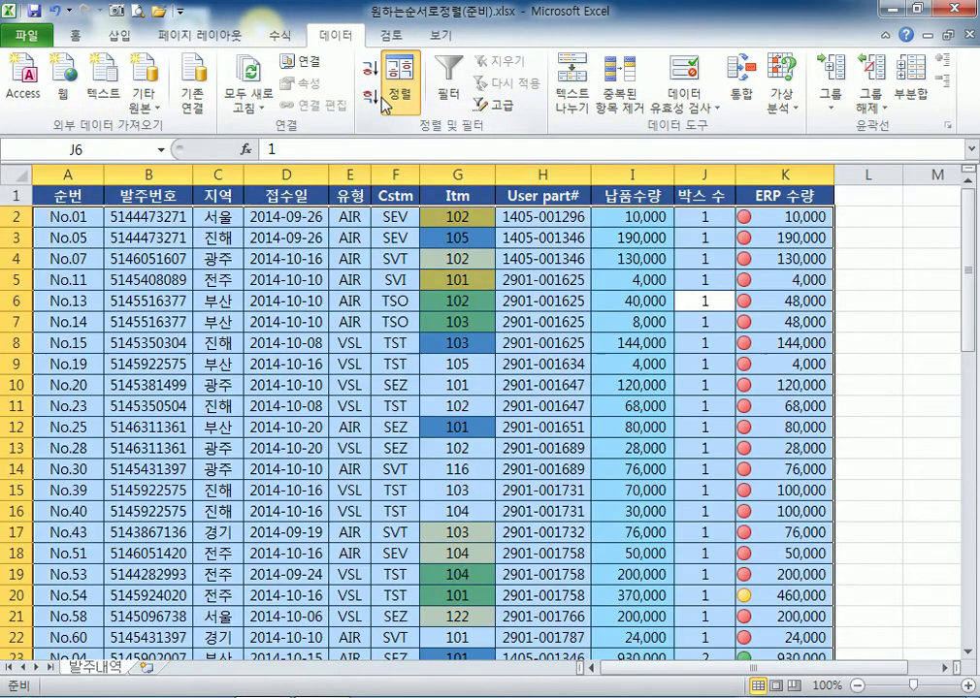
pyautogui.click(584, 341)
# Sort the table by 박스 수 from largest to smallest and review the reordered rows
pyautogui.click(370, 99)
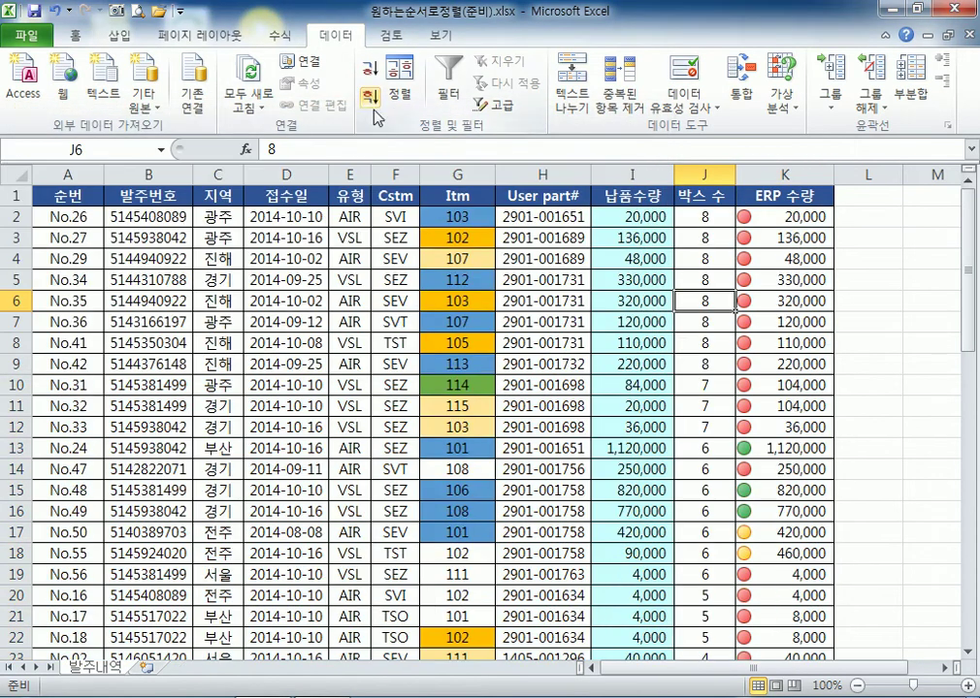
pyautogui.scroll(-7, 609, 376)
pyautogui.scroll(6, 671, 381)
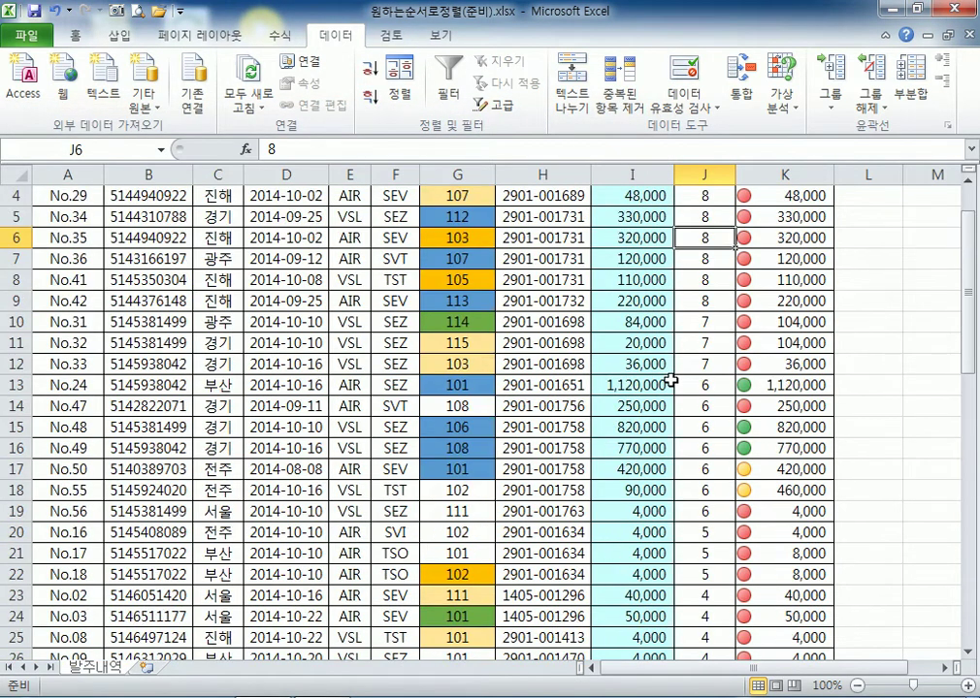
pyautogui.scroll(1, 669, 381)
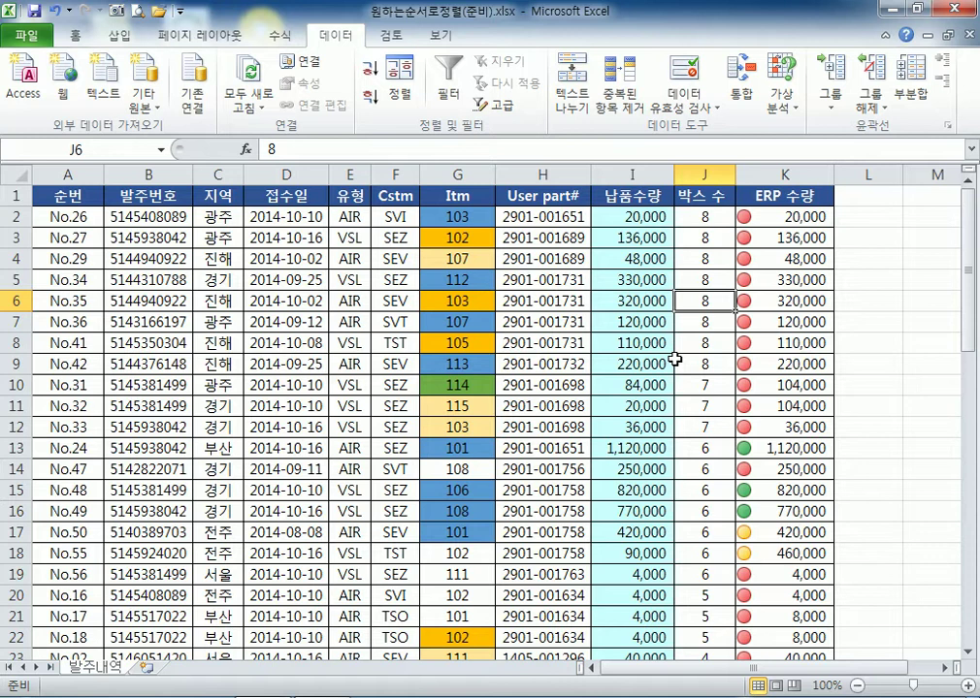
# Look over the 박스 수, ERP 수량, 납품수량, 지역, 접수일 and 발주번호 columns in the sorted table
pyautogui.click(718, 217)
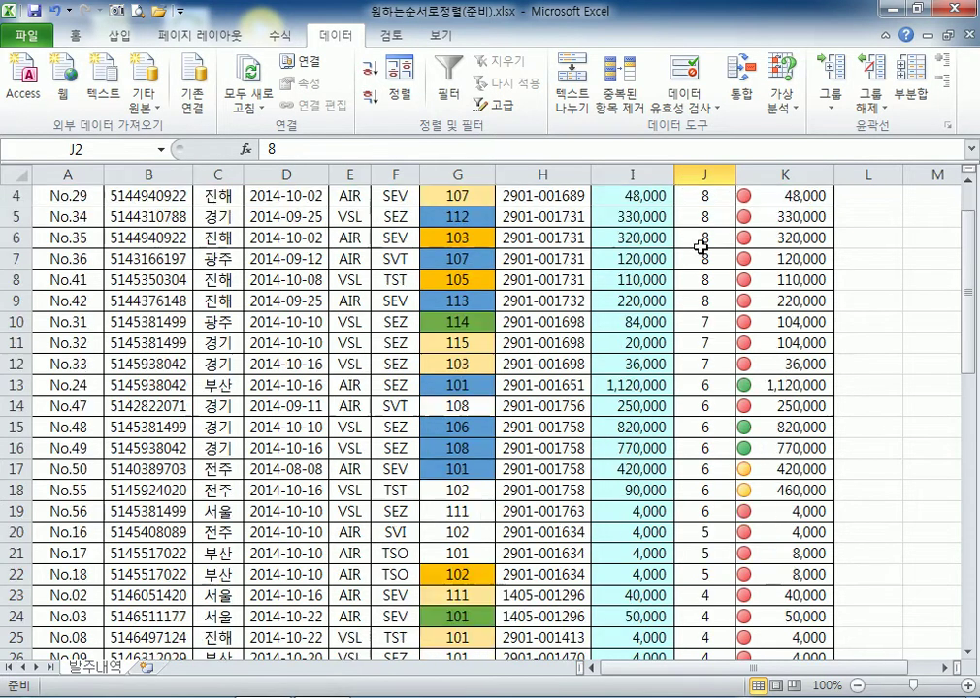
pyautogui.click(793, 217)
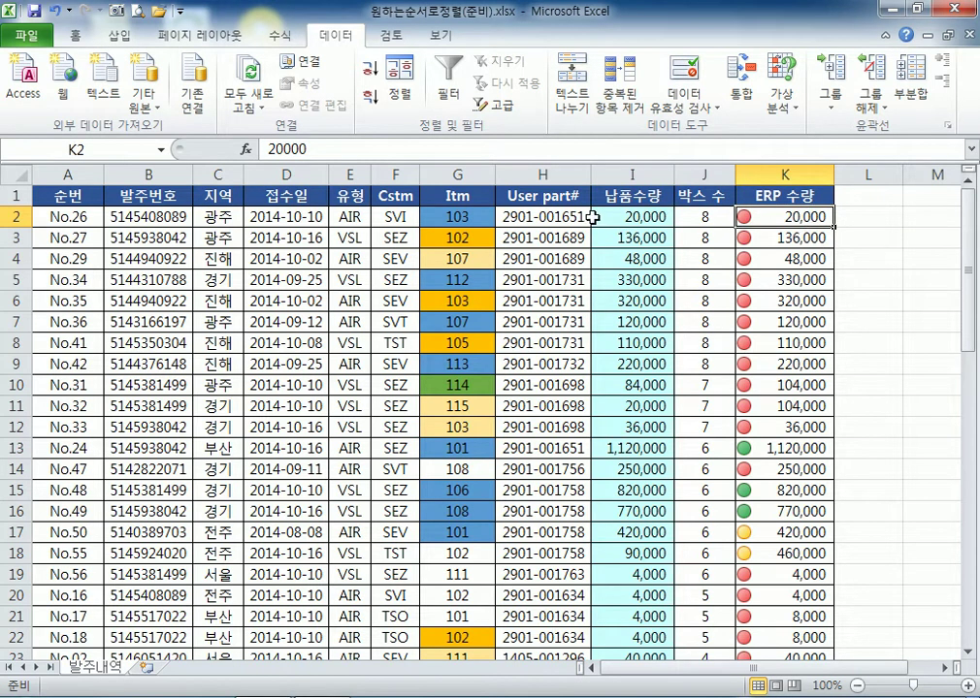
pyautogui.click(630, 218)
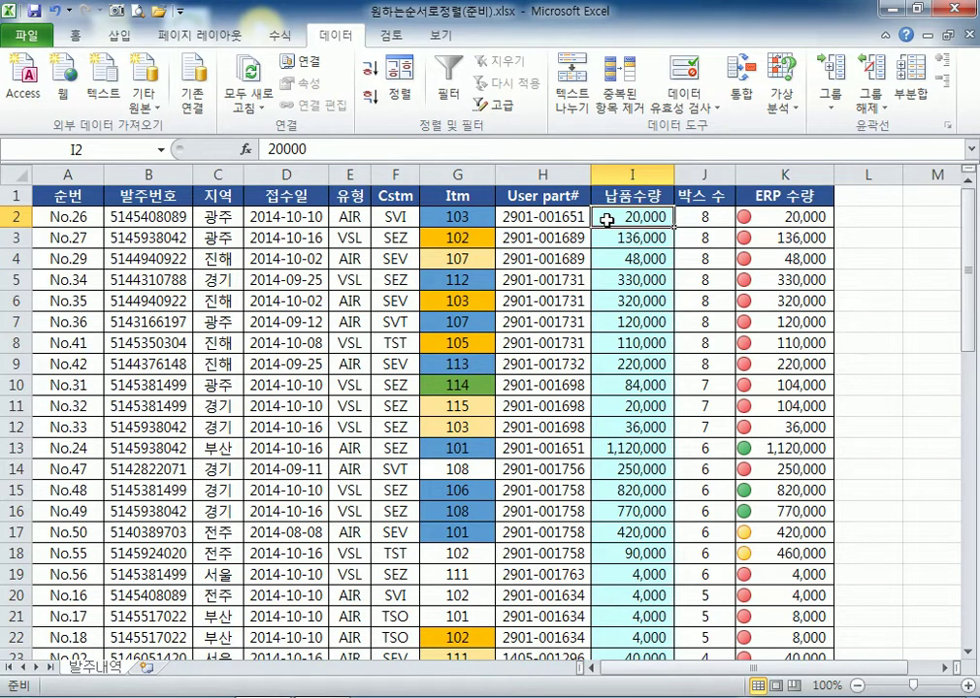
pyautogui.click(231, 217)
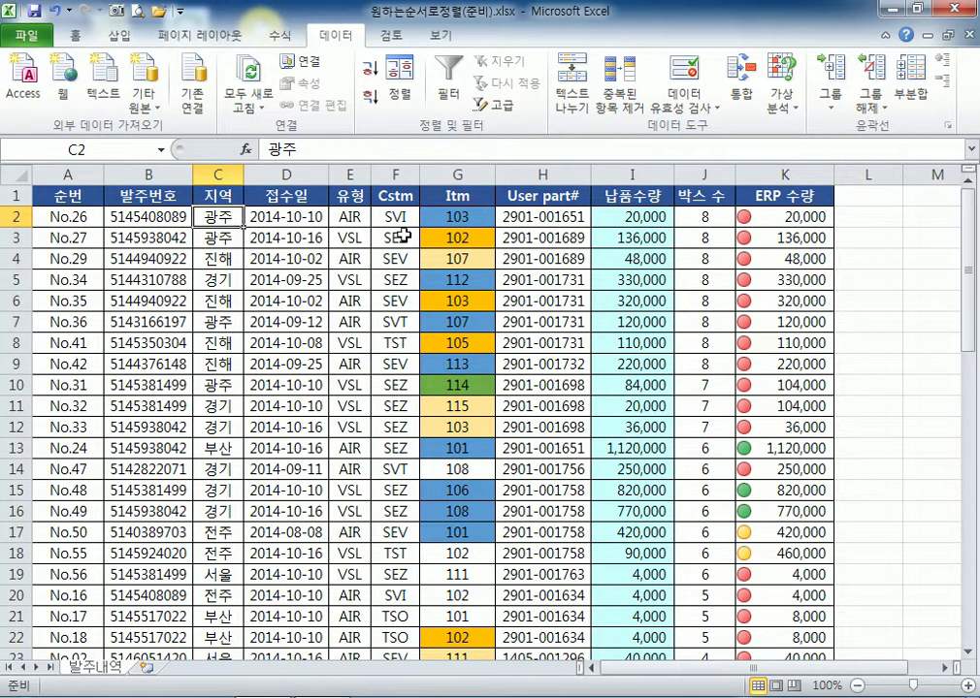
pyautogui.click(260, 220)
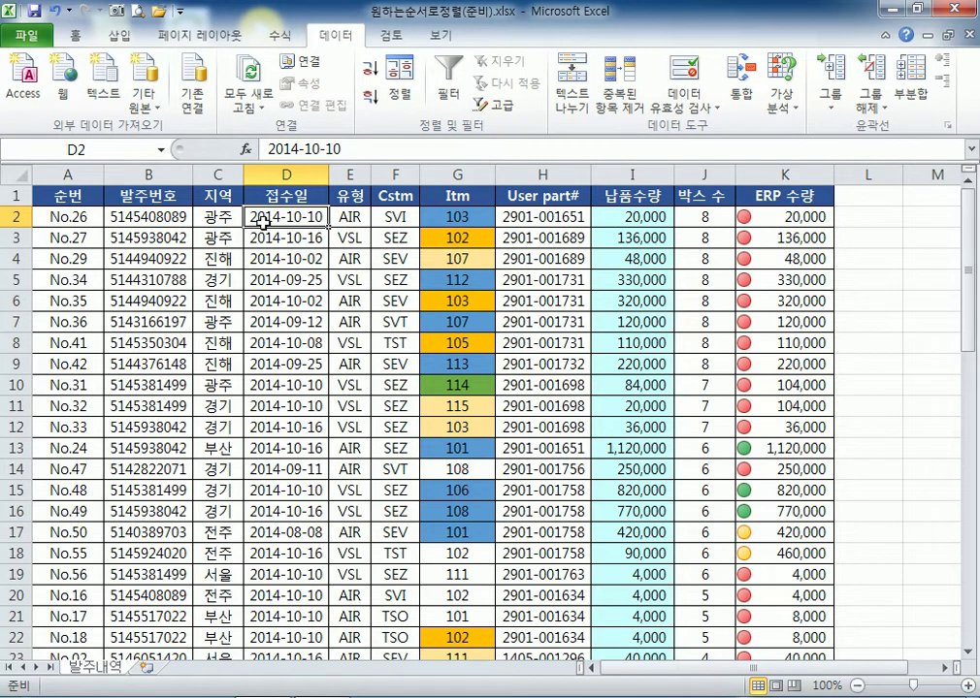
pyautogui.click(129, 382)
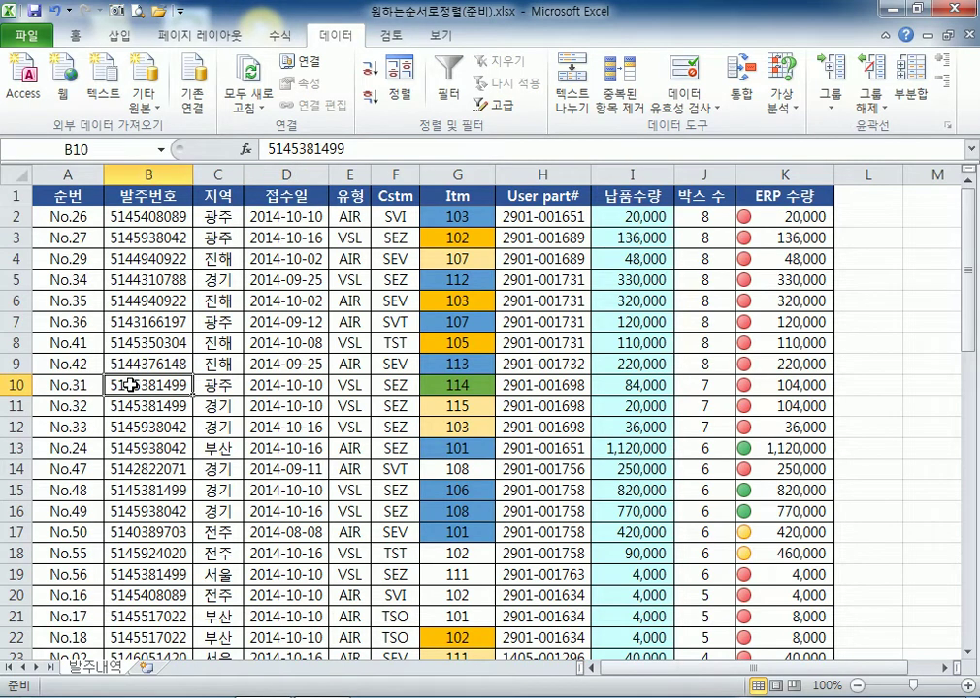
# Look through the columns available as a sort key in the Sort dialog and close it without applying anything
pyautogui.click(399, 86)
pyautogui.moveTo(125, 117); pyautogui.dragTo(376, 121)
pyautogui.click(461, 202)
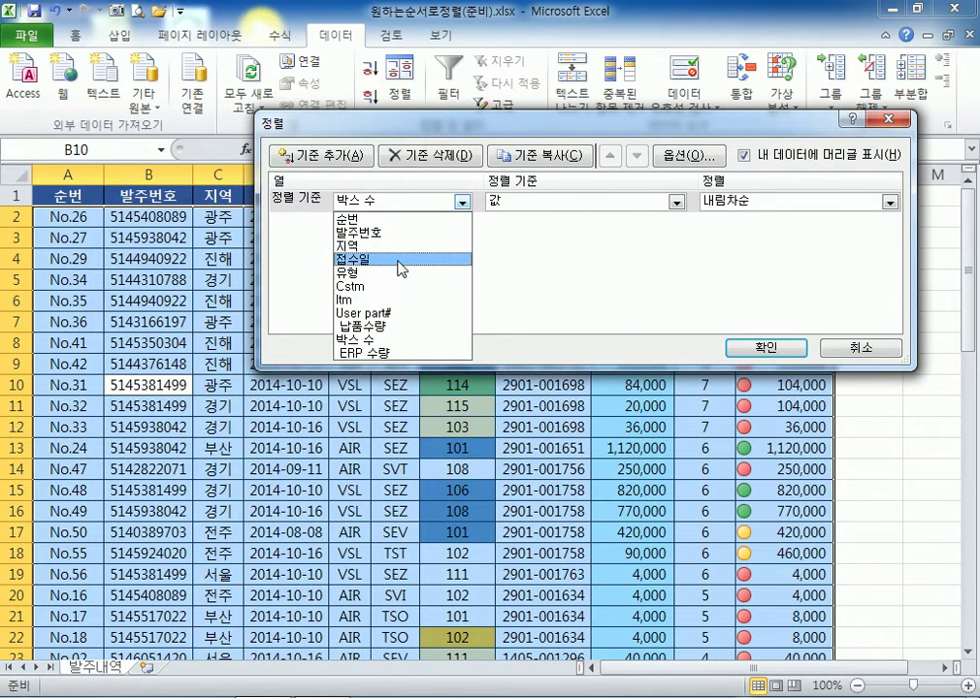
pyautogui.click(850, 354)
pyautogui.click(850, 351)
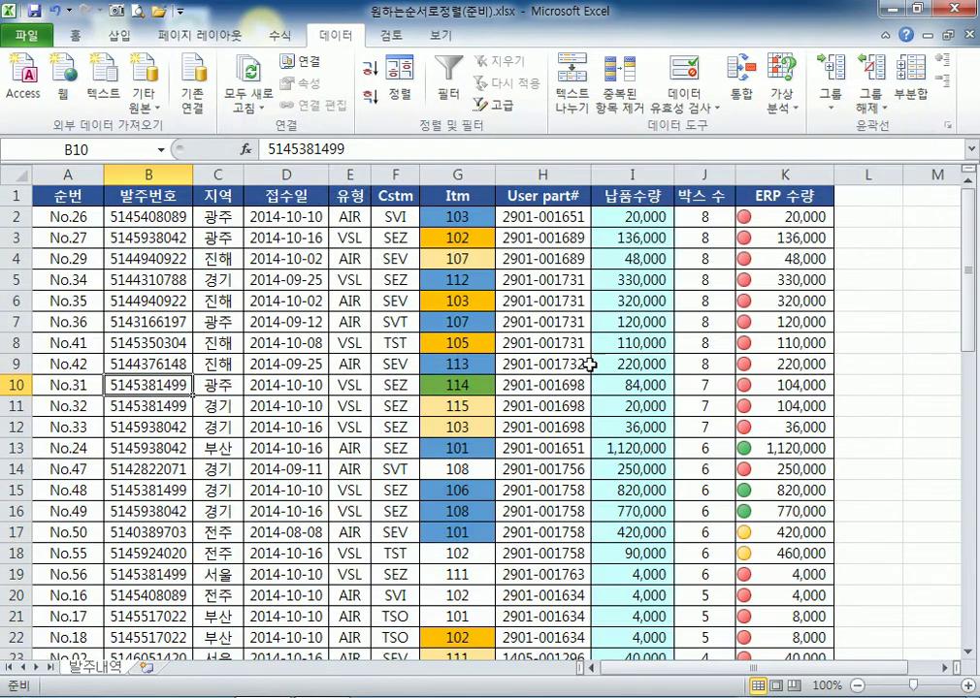
# Open the workbook 작업데이터정리(준비).xlsx from the Section07 folder
pyautogui.click(27, 35)
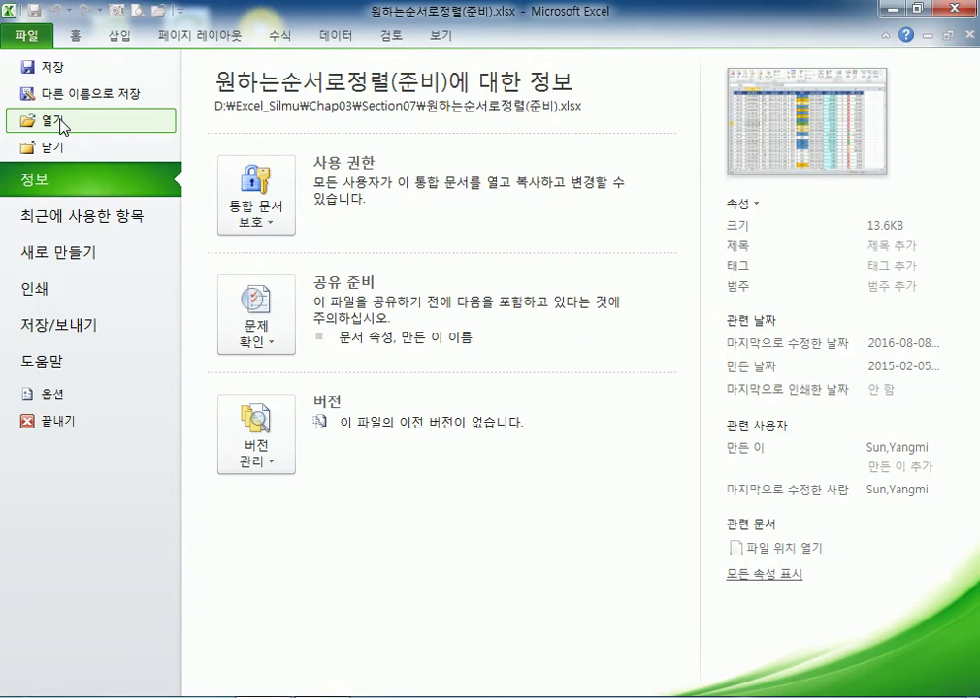
pyautogui.click(53, 120)
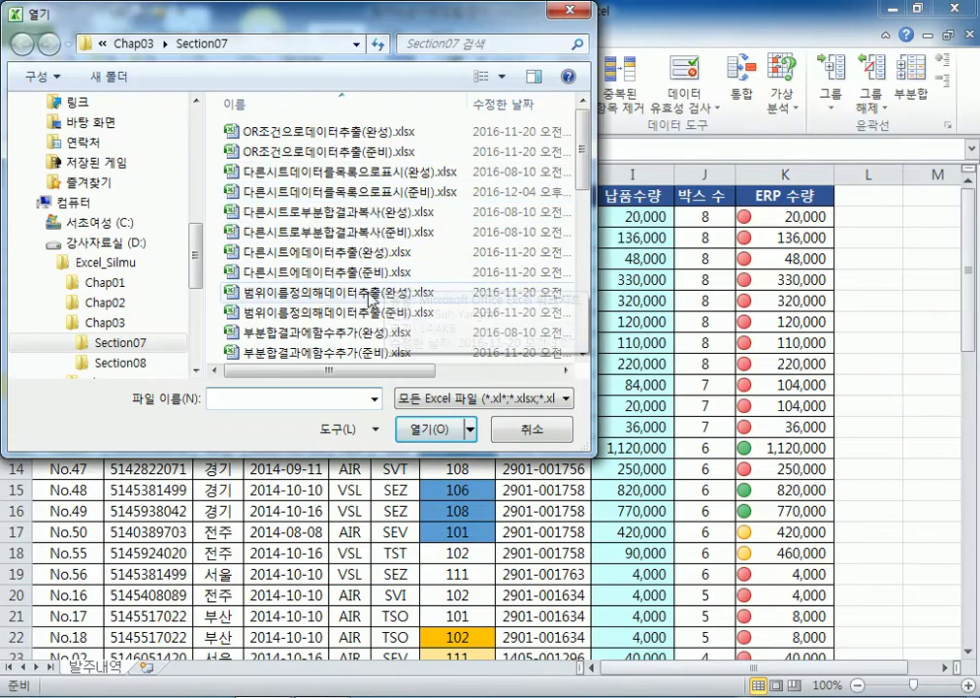
pyautogui.click(374, 292)
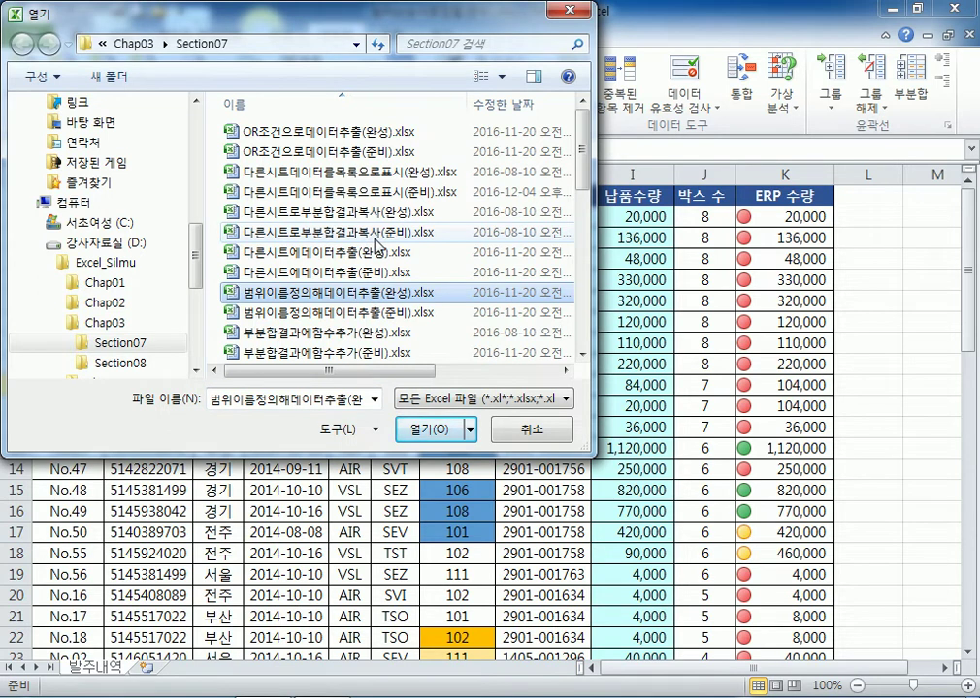
pyautogui.scroll(-7, 364, 281)
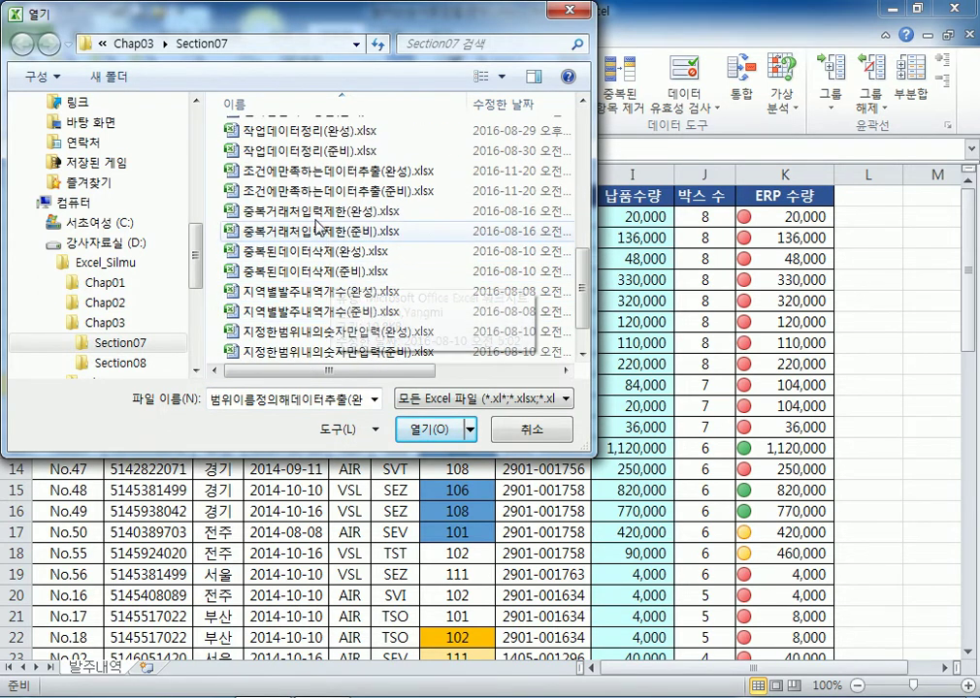
pyautogui.doubleClick(310, 150)
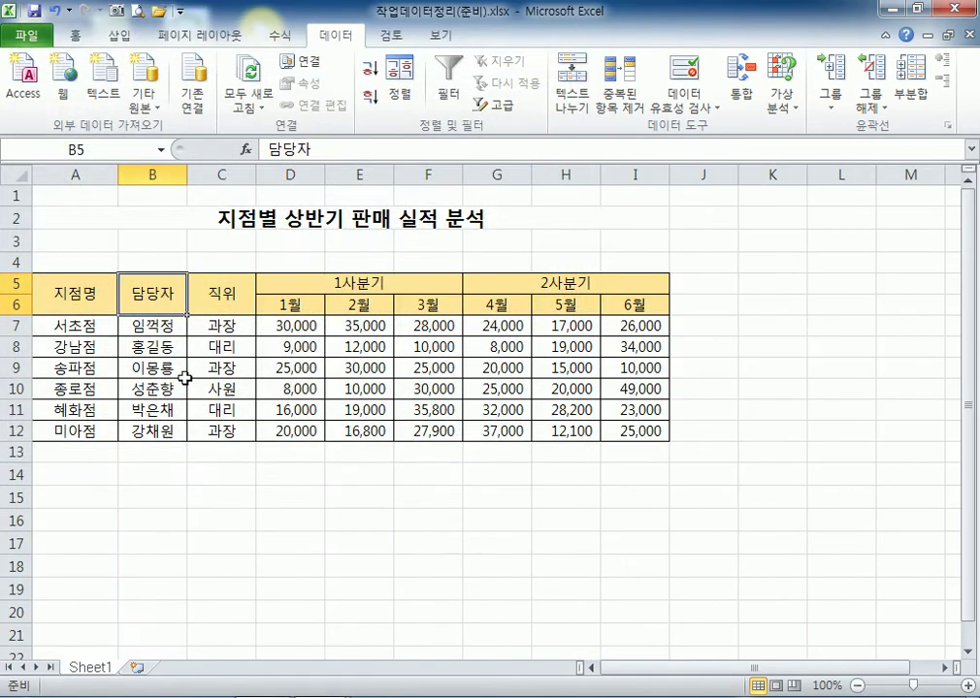
# Sort the branch records in A7:I12 by 지점명 in ascending order, followed by descending order
pyautogui.moveTo(77, 296); pyautogui.dragTo(603, 433)
pyautogui.click(306, 343)
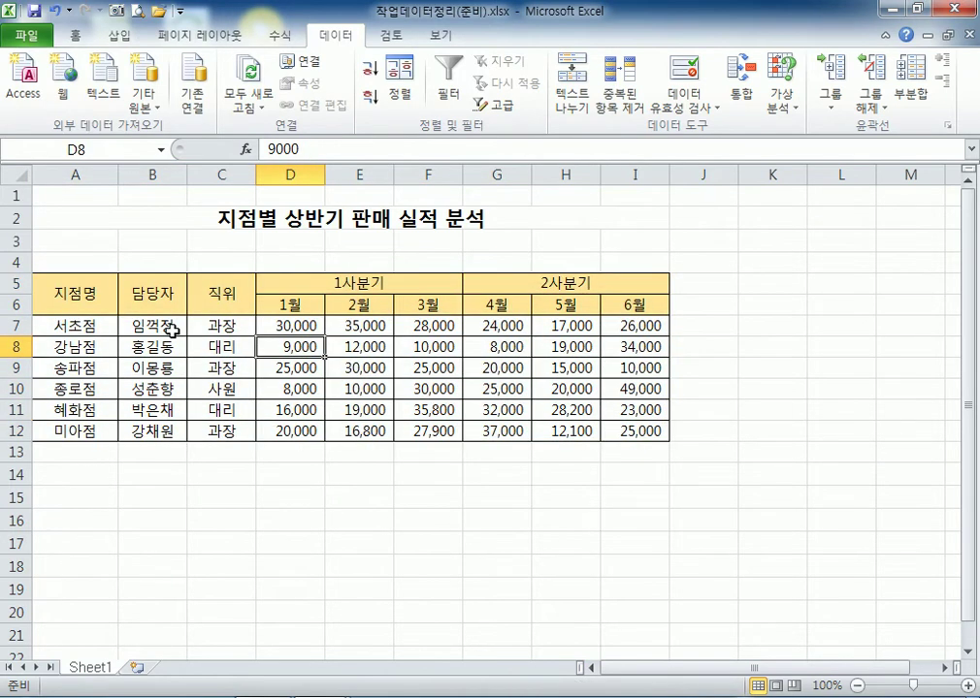
pyautogui.moveTo(77, 326); pyautogui.dragTo(629, 438)
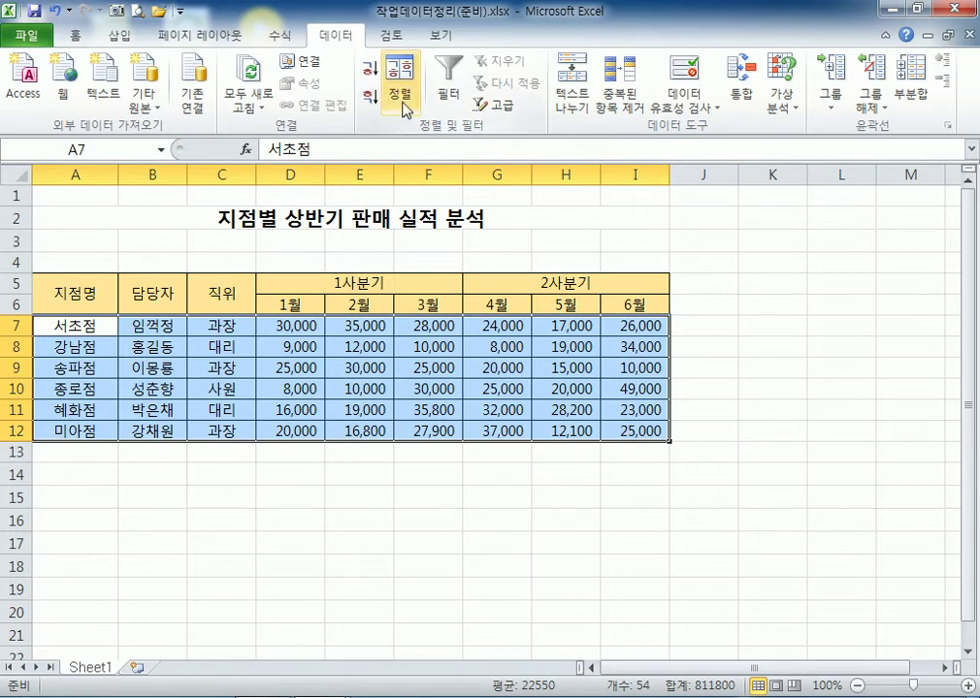
pyautogui.click(371, 71)
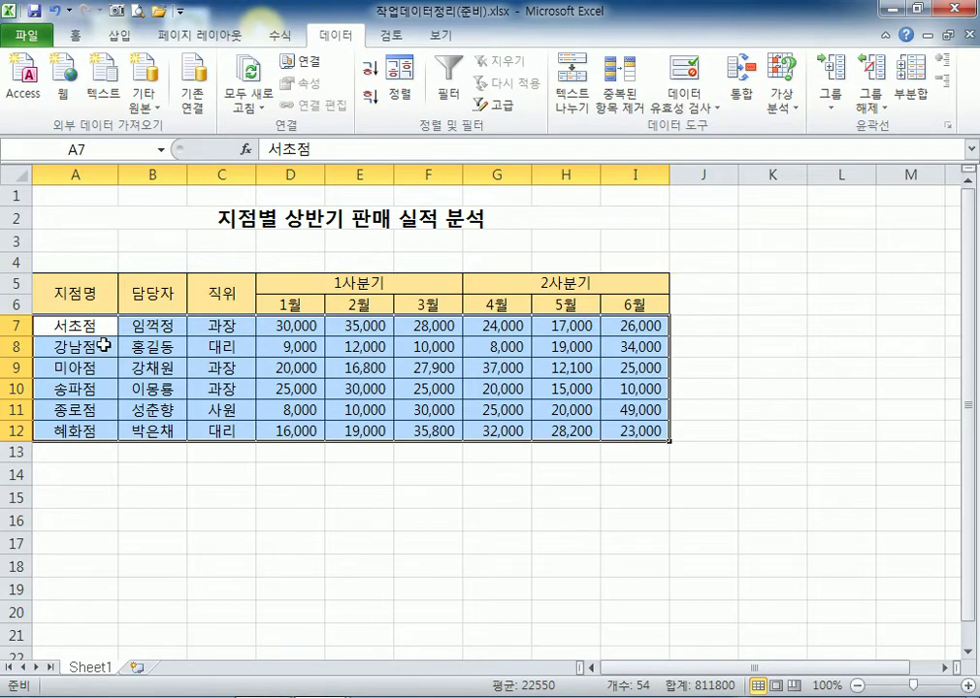
pyautogui.click(371, 100)
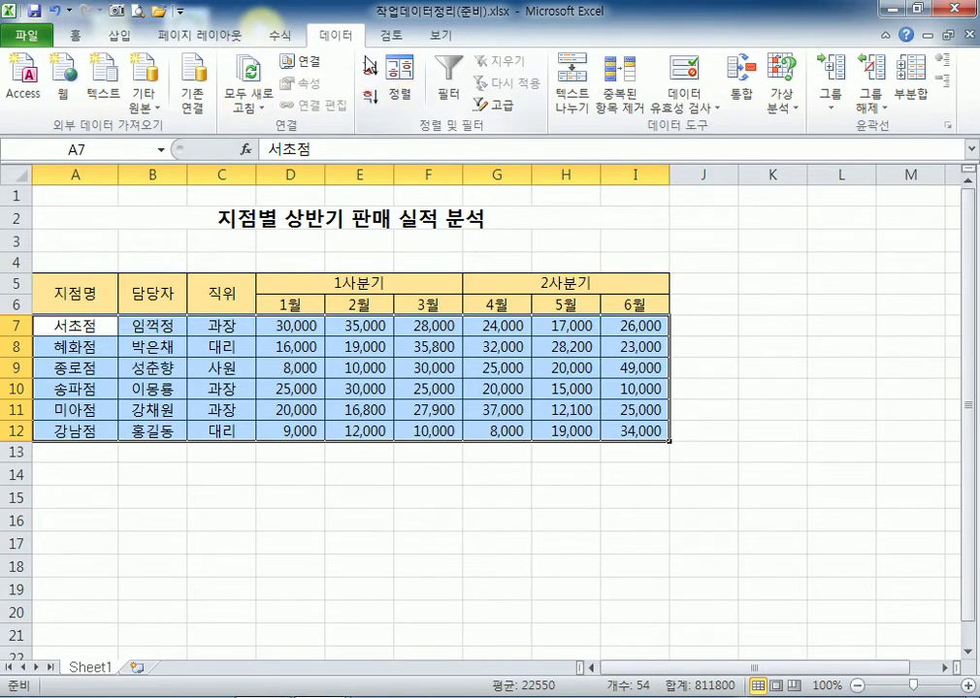
# Move the active cell across the first data row inside the selected range A7:I12, ending by selecting only cell C8
pyautogui.press('Tab')
pyautogui.press('Tab')
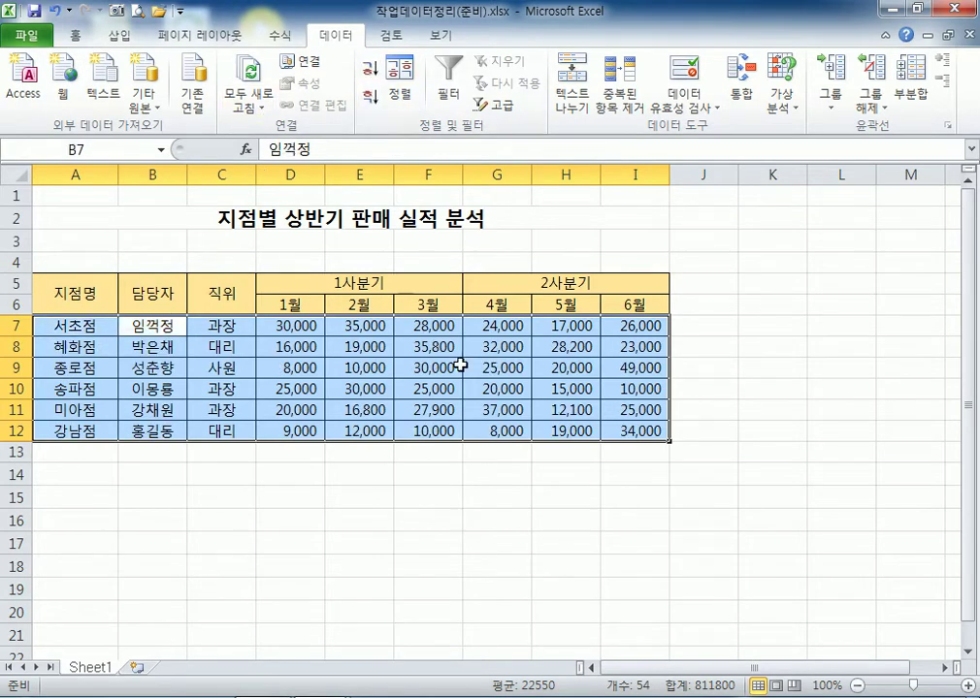
pyautogui.press('Tab')
pyautogui.press('Tab')
pyautogui.press('Tab')
pyautogui.press('Tab')
pyautogui.press('Tab')
pyautogui.press('Tab')
pyautogui.press('Tab')
pyautogui.press('Tab')
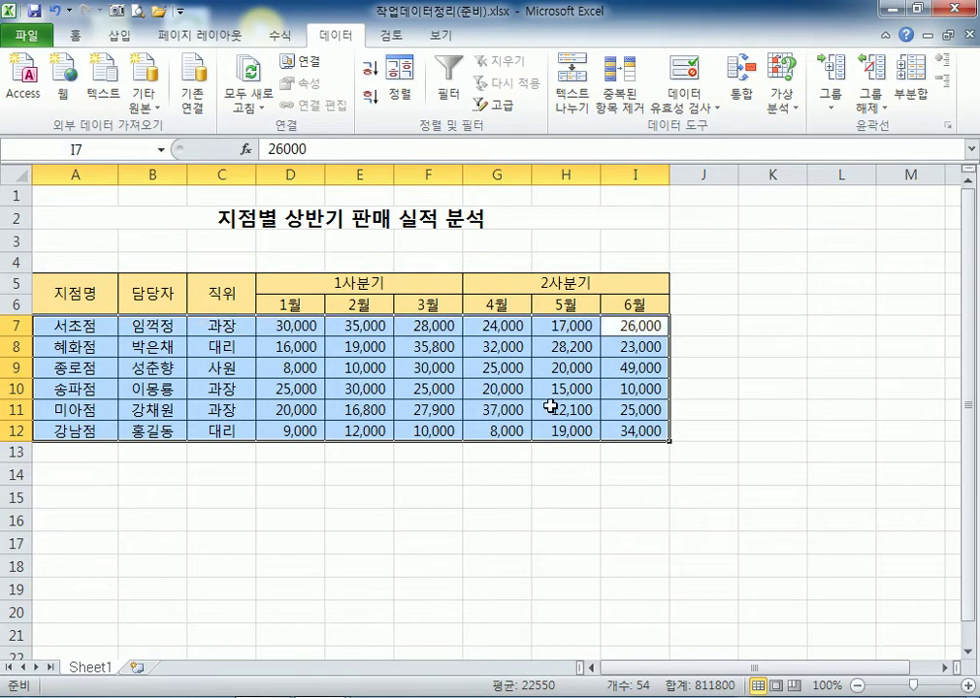
pyautogui.press('Tab')
pyautogui.click(242, 349)
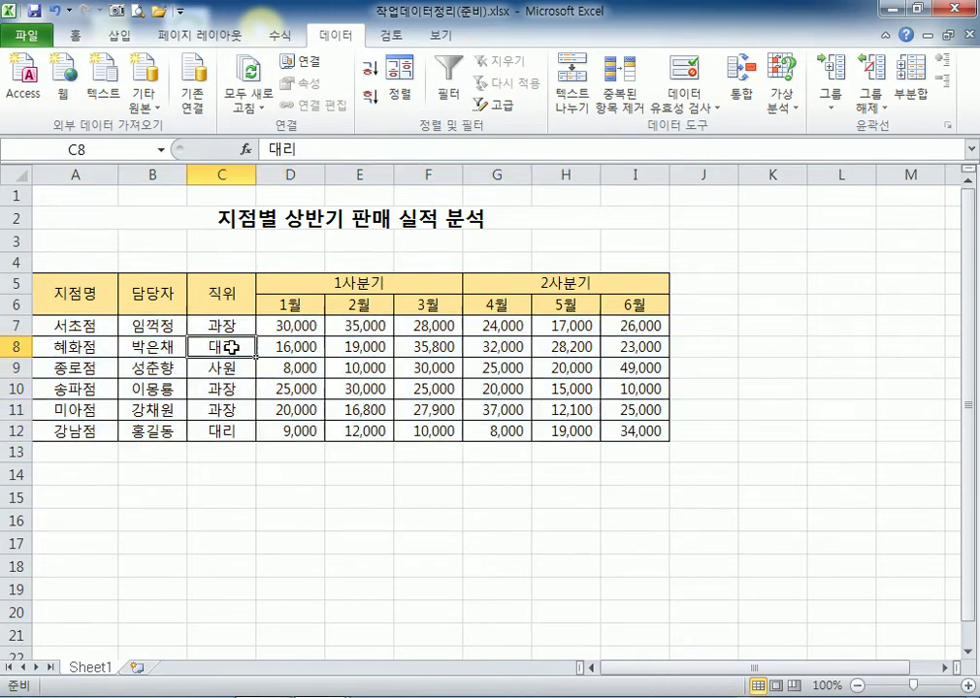
# Select A7:I12 with the active cell in the 직위 column and sort it in ascending, followed by descending order
pyautogui.moveTo(71, 326); pyautogui.dragTo(636, 431)
pyautogui.press('Tab')
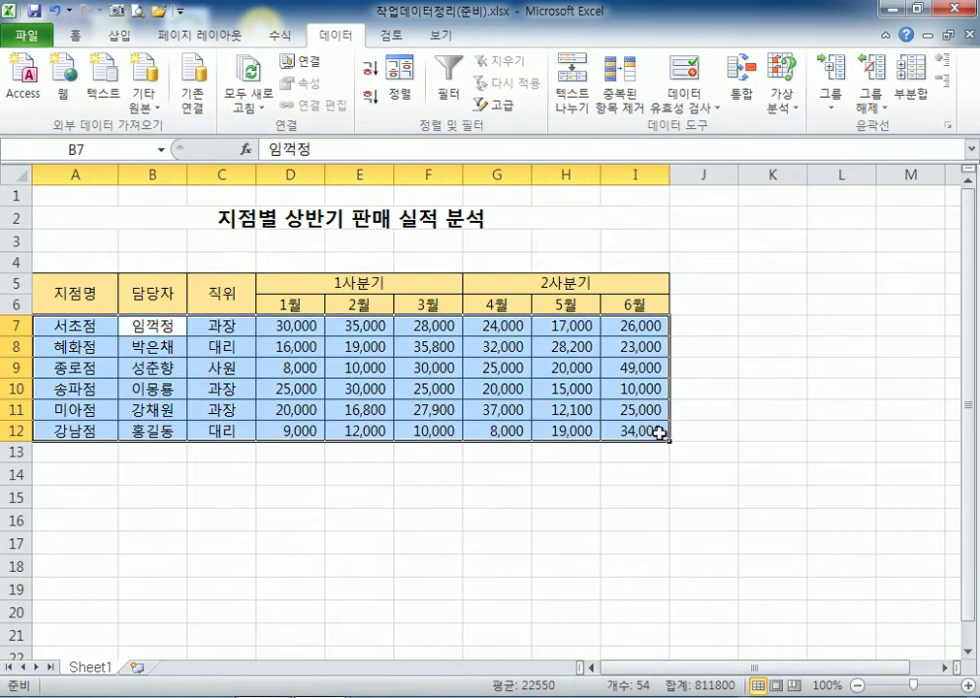
pyautogui.press('Tab')
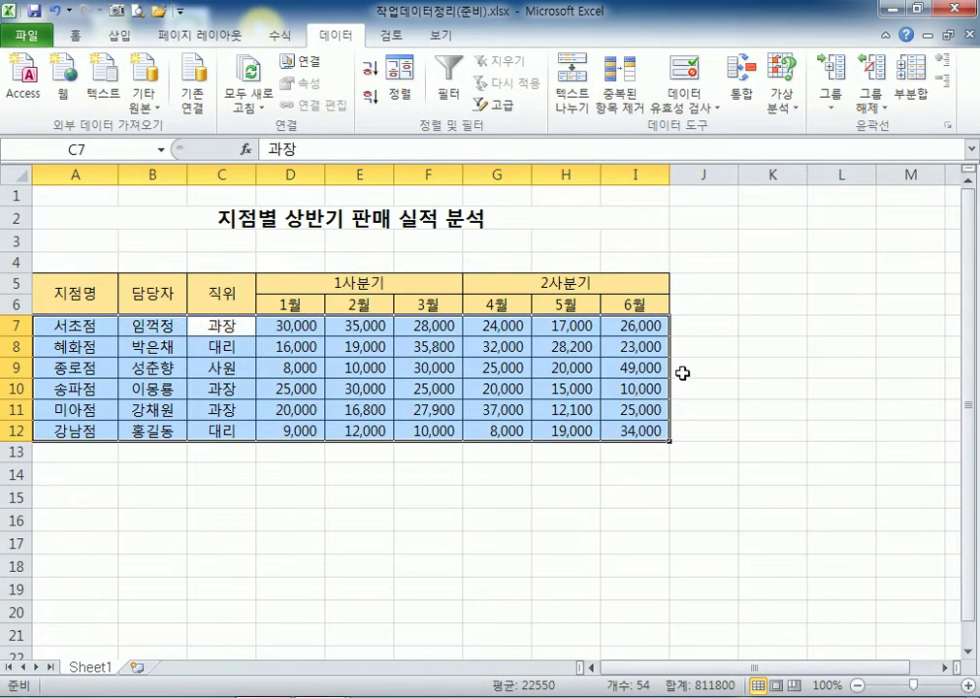
pyautogui.click(370, 70)
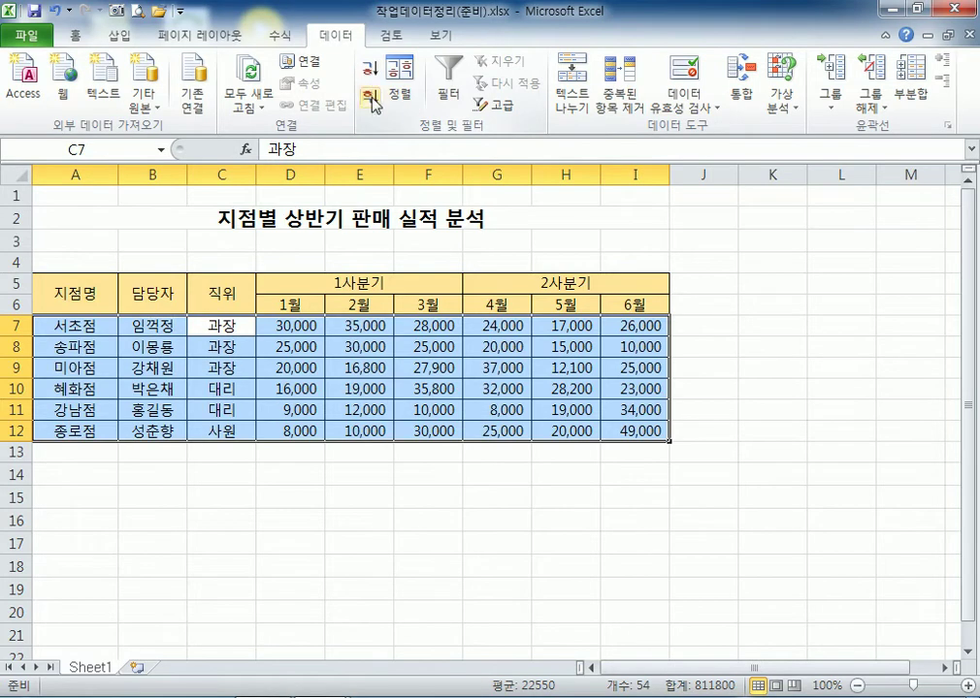
pyautogui.click(371, 94)
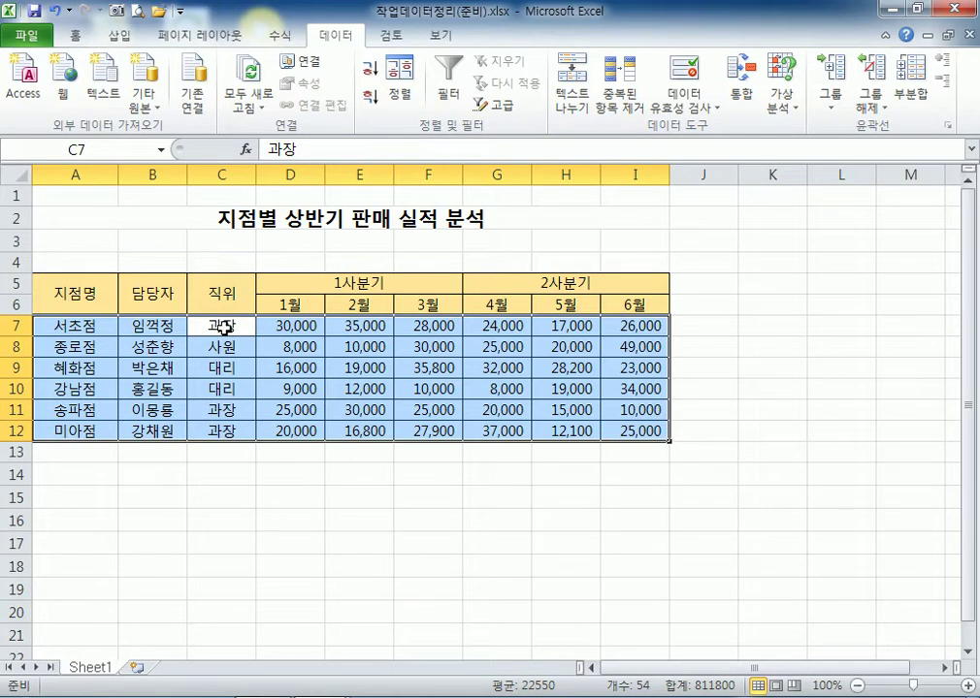
# Try the quick ascending sort on 직위 again and undo each attempt
pyautogui.click(370, 70)
pyautogui.hotkey('ctrl', 'z')
pyautogui.click(369, 70)
pyautogui.hotkey('ctrl', 'z')
# Toggle the Sort dialog's header option to compare which rows it selects, and close the dialog without sorting
pyautogui.click(401, 90)
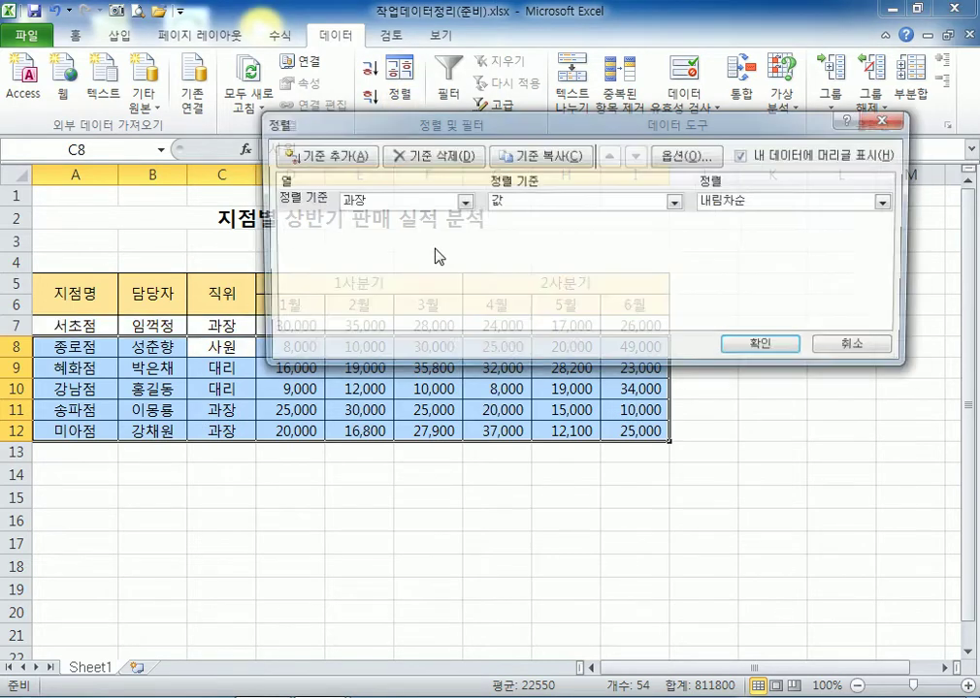
pyautogui.click(743, 155)
pyautogui.click(743, 156)
pyautogui.click(743, 155)
pyautogui.click(743, 155)
pyautogui.moveTo(536, 118); pyautogui.dragTo(334, 391)
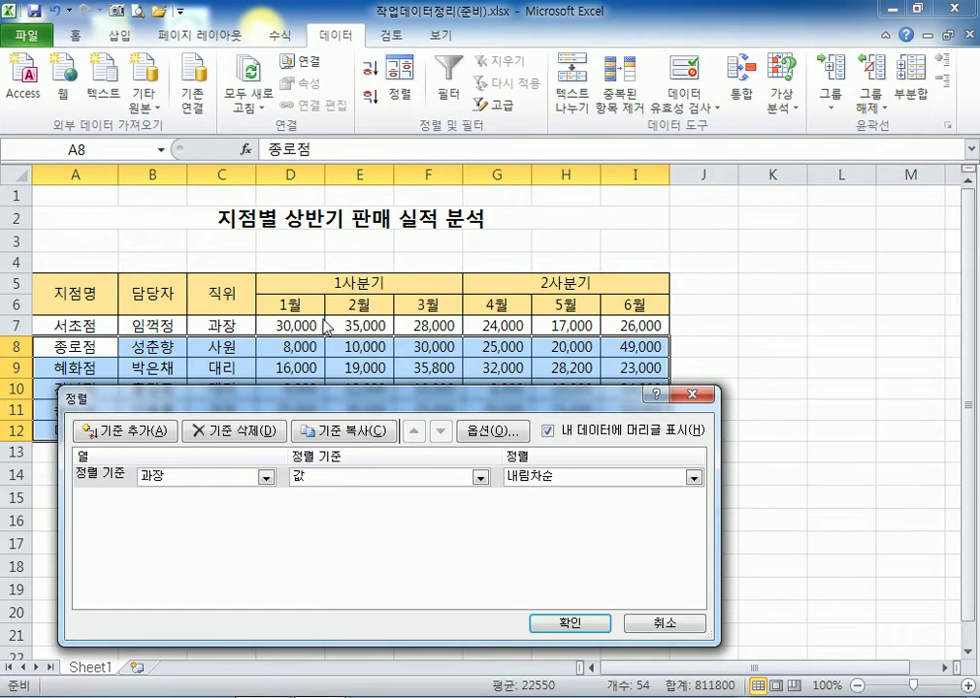
pyautogui.click(692, 395)
# Sort A7:I12 by column C (직위) in ascending order with the header option turned off so row 7 is included
pyautogui.moveTo(71, 322); pyautogui.dragTo(671, 327)
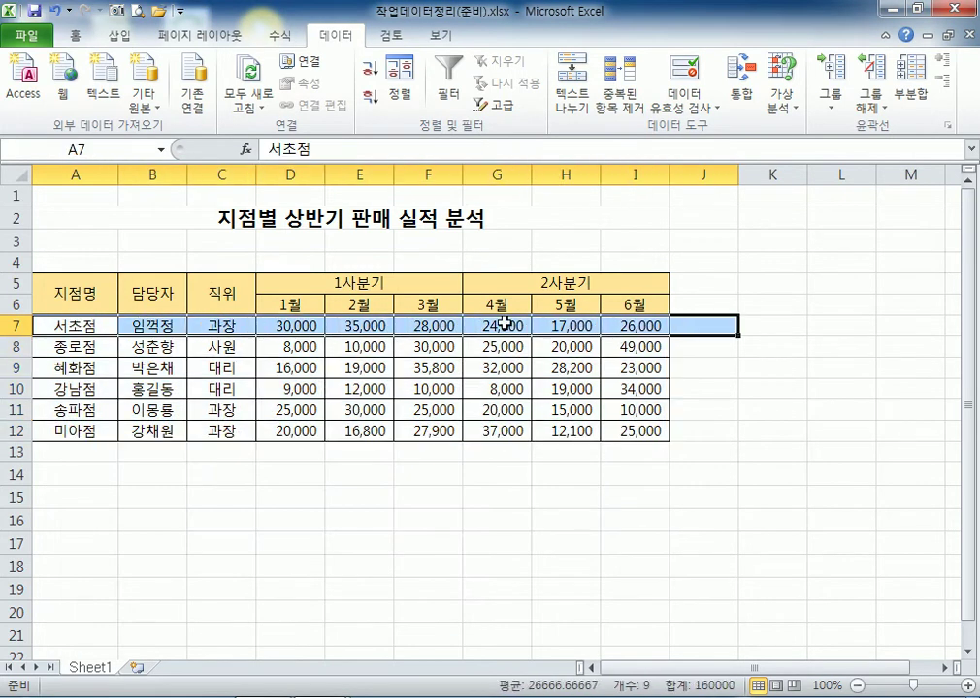
pyautogui.click(114, 327)
pyautogui.moveTo(100, 328); pyautogui.dragTo(640, 422)
pyautogui.click(398, 83)
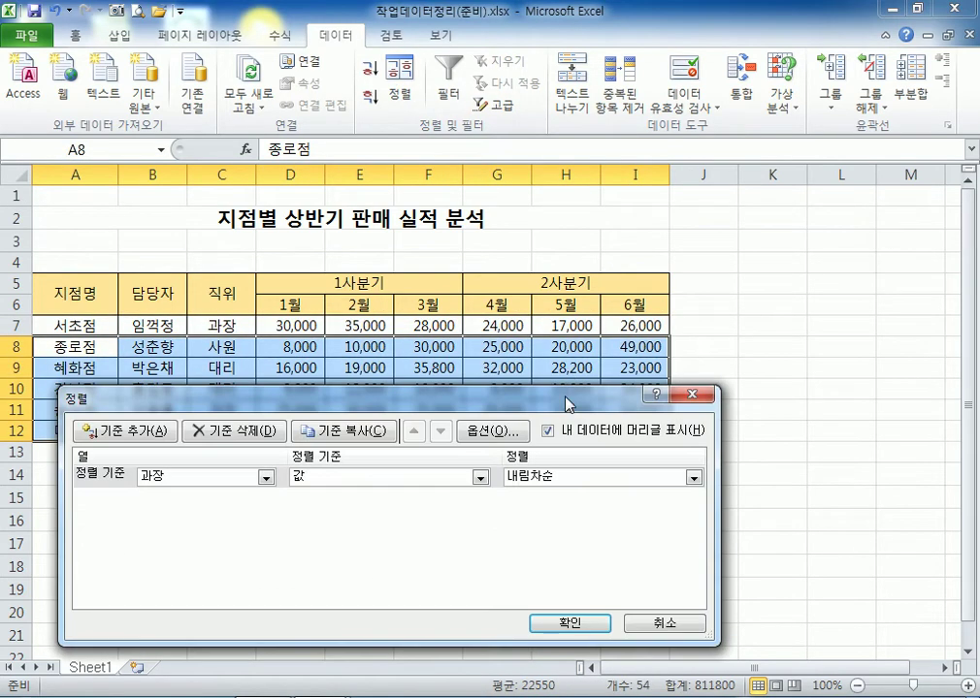
pyautogui.click(630, 384)
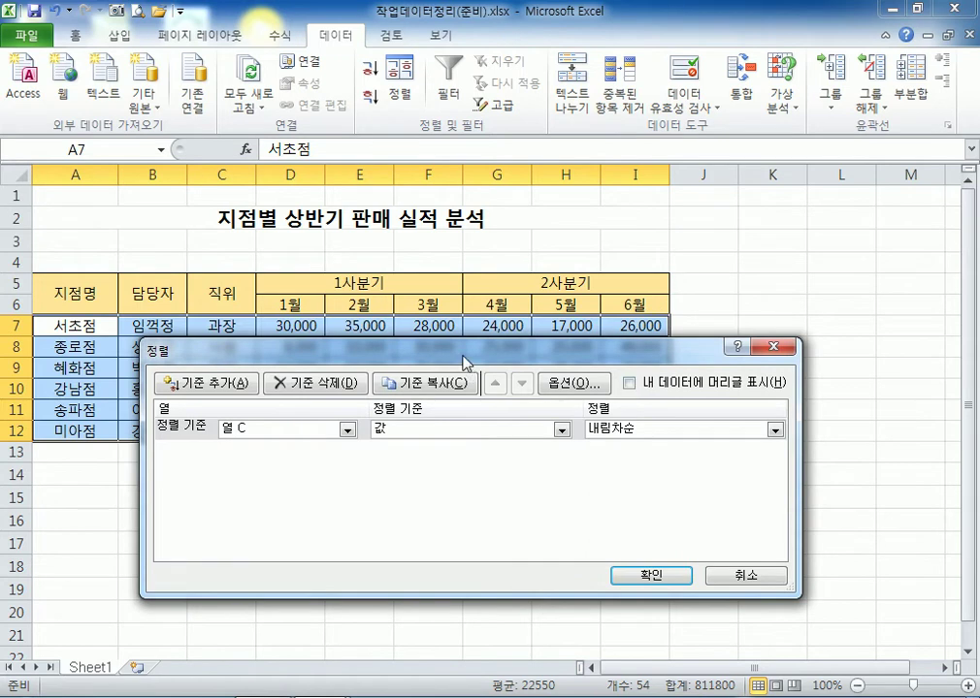
pyautogui.moveTo(456, 347); pyautogui.dragTo(640, 11)
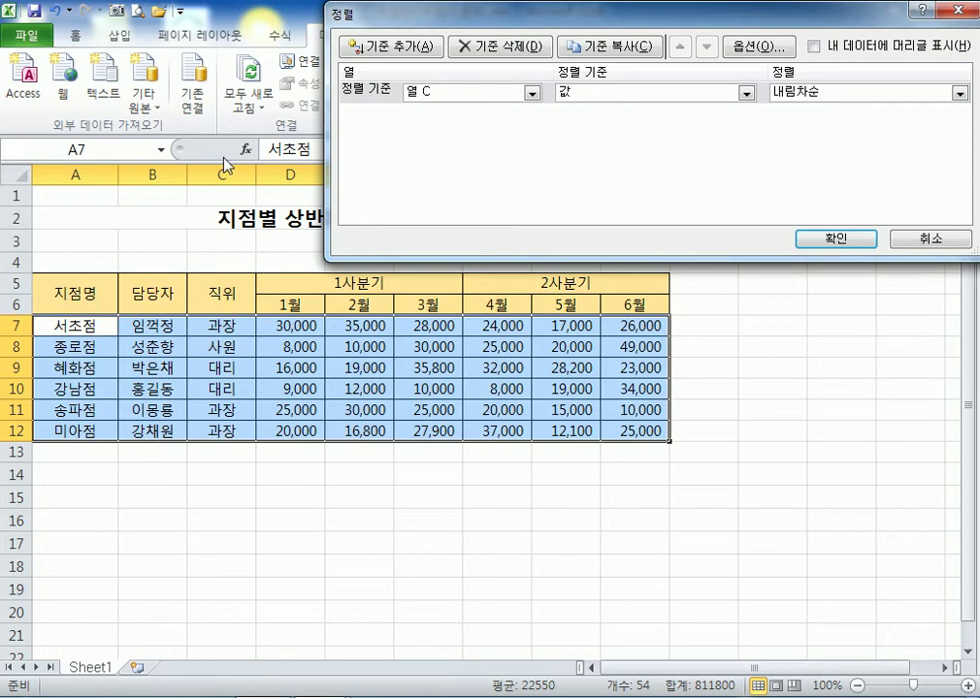
pyautogui.click(804, 93)
pyautogui.click(795, 112)
pyautogui.click(835, 239)
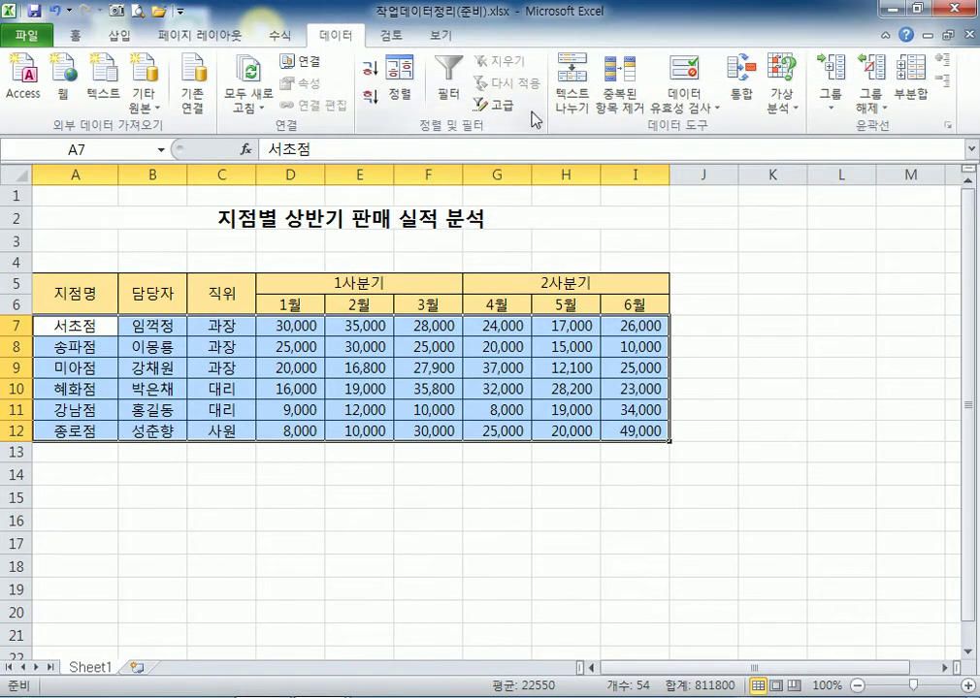
# Re-sort the same branch records by column C (직위) in descending order
pyautogui.click(400, 89)
pyautogui.click(776, 97)
pyautogui.click(805, 113)
pyautogui.click(827, 239)
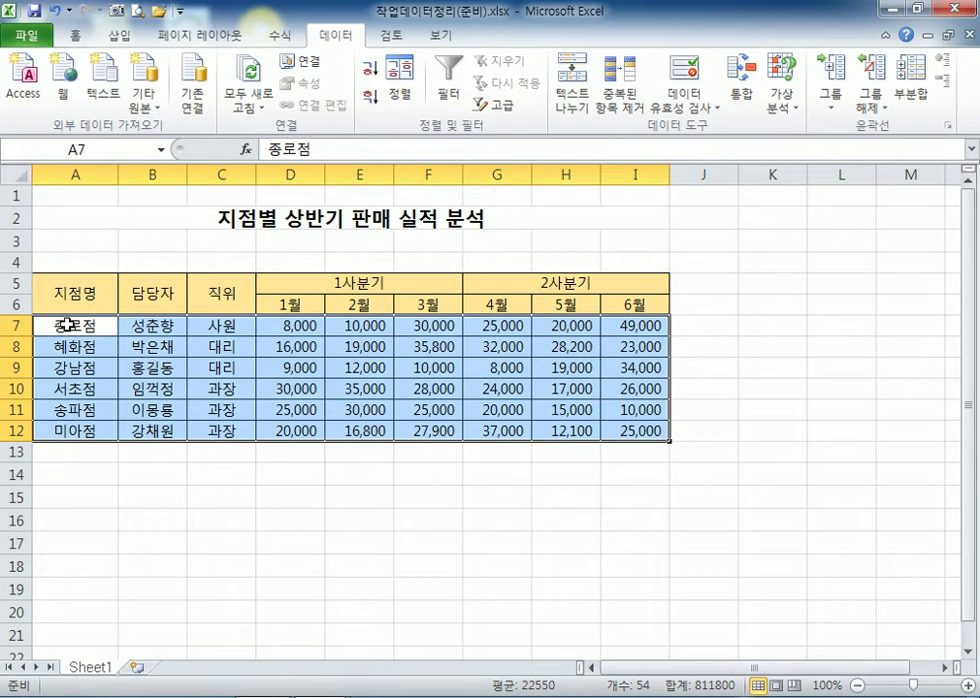
# Review the merged headings and, for A7:I12, the Sort dialog's header option and column choices, leaving without sorting
pyautogui.moveTo(45, 295); pyautogui.dragTo(195, 296)
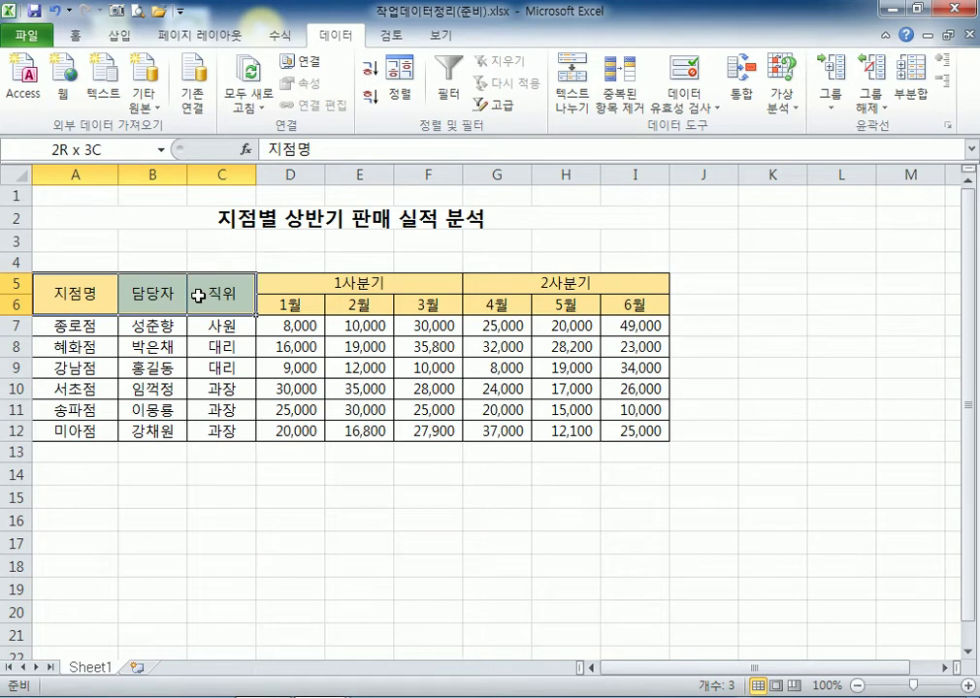
pyautogui.moveTo(60, 324); pyautogui.dragTo(607, 440)
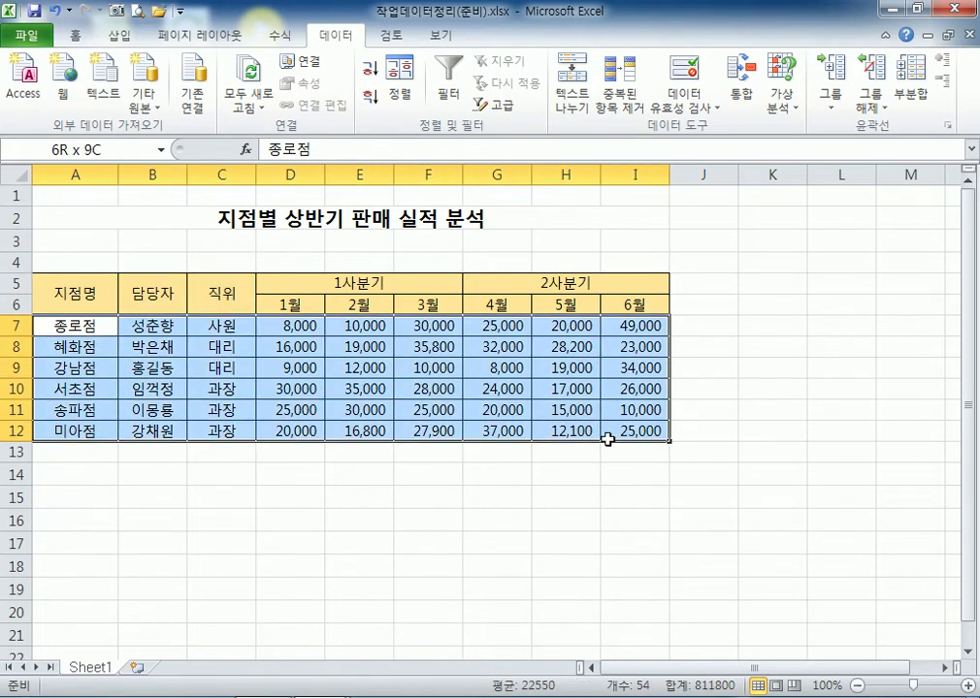
pyautogui.click(399, 88)
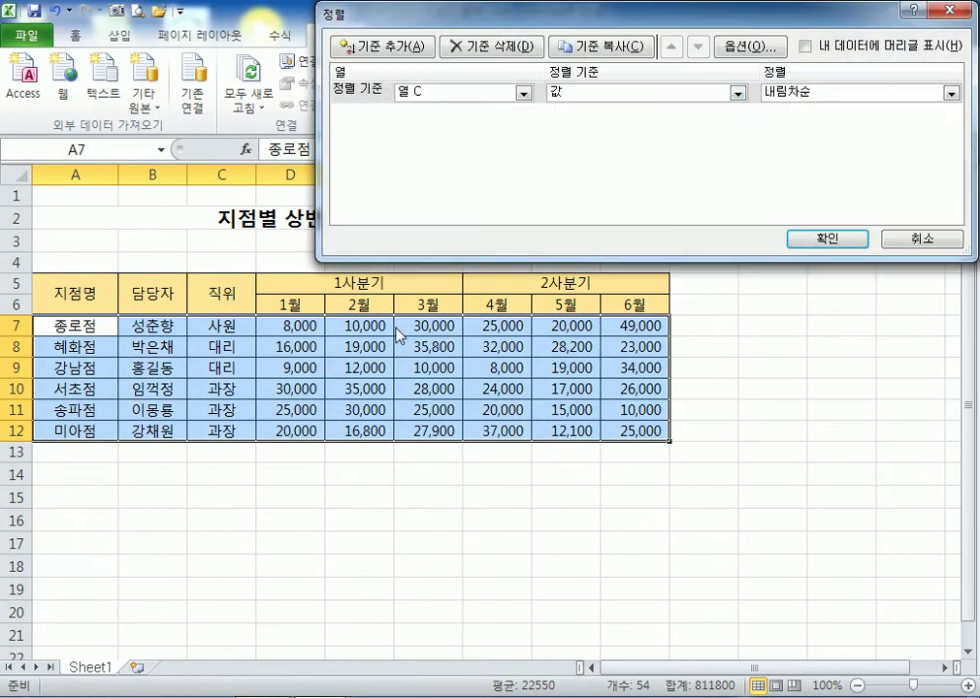
pyautogui.click(807, 47)
pyautogui.click(810, 49)
pyautogui.click(524, 93)
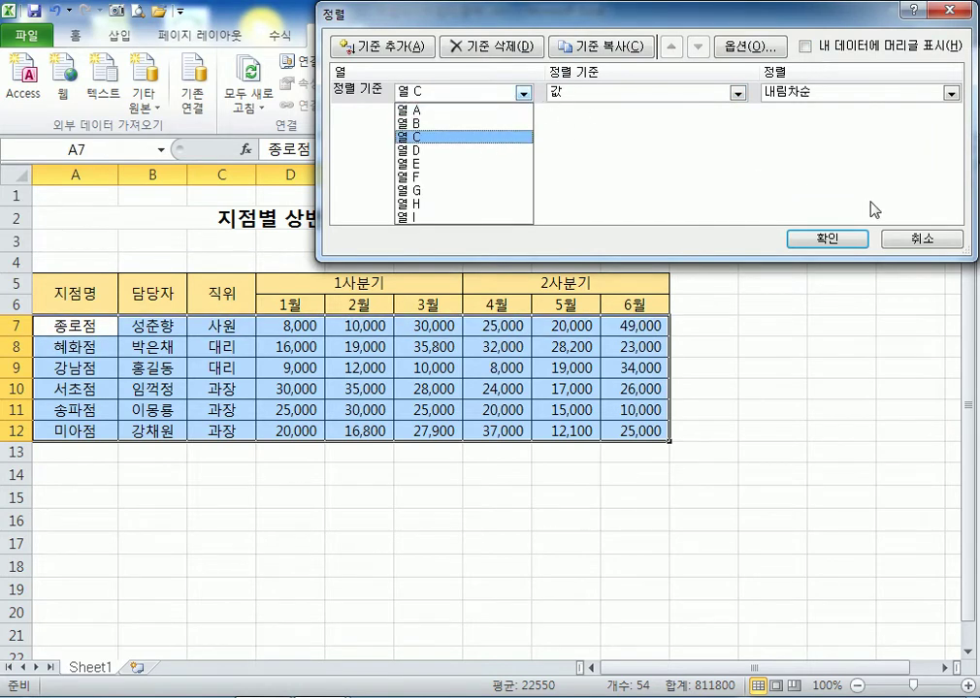
pyautogui.click(903, 245)
pyautogui.click(903, 245)
pyautogui.click(465, 495)
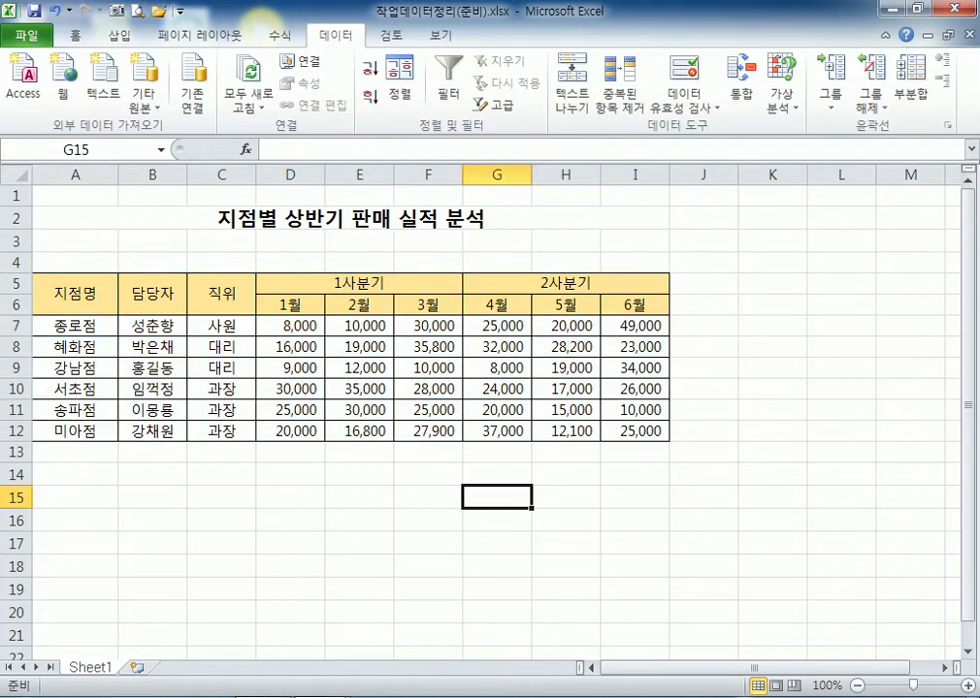
# Switch to the workbook 원하는순서로정렬(준비).xlsx and sort the order list by 접수일 in ascending order
pyautogui.click(278, 639)
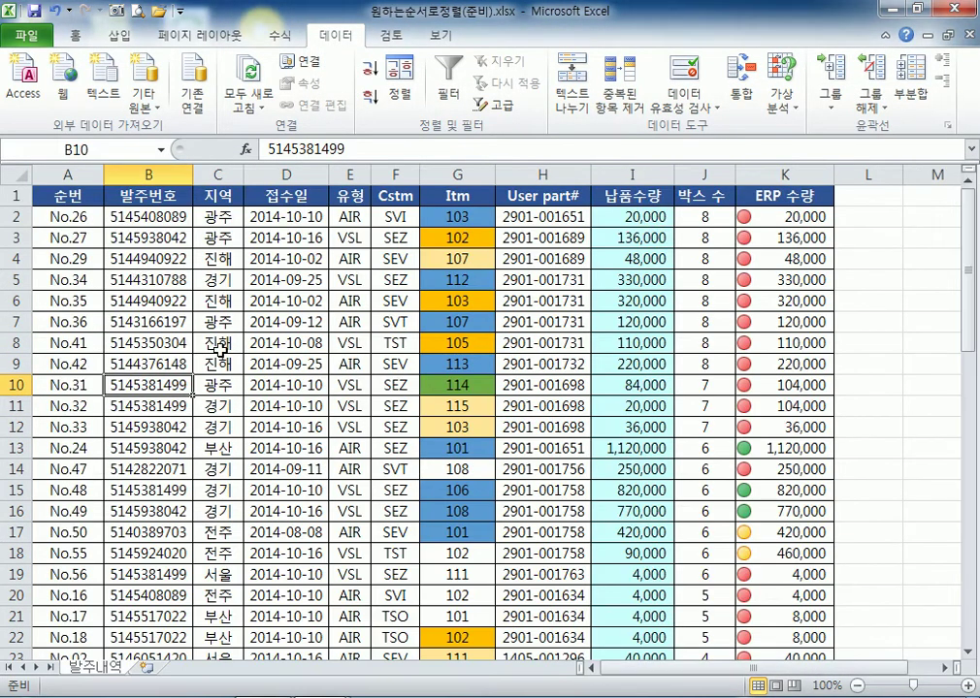
pyautogui.click(399, 78)
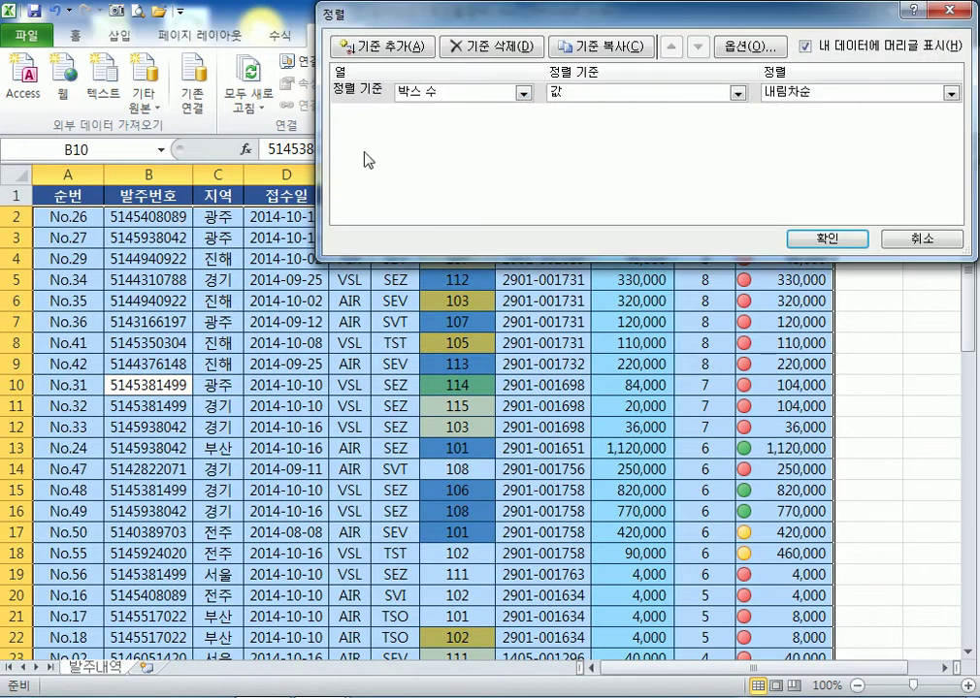
pyautogui.click(524, 92)
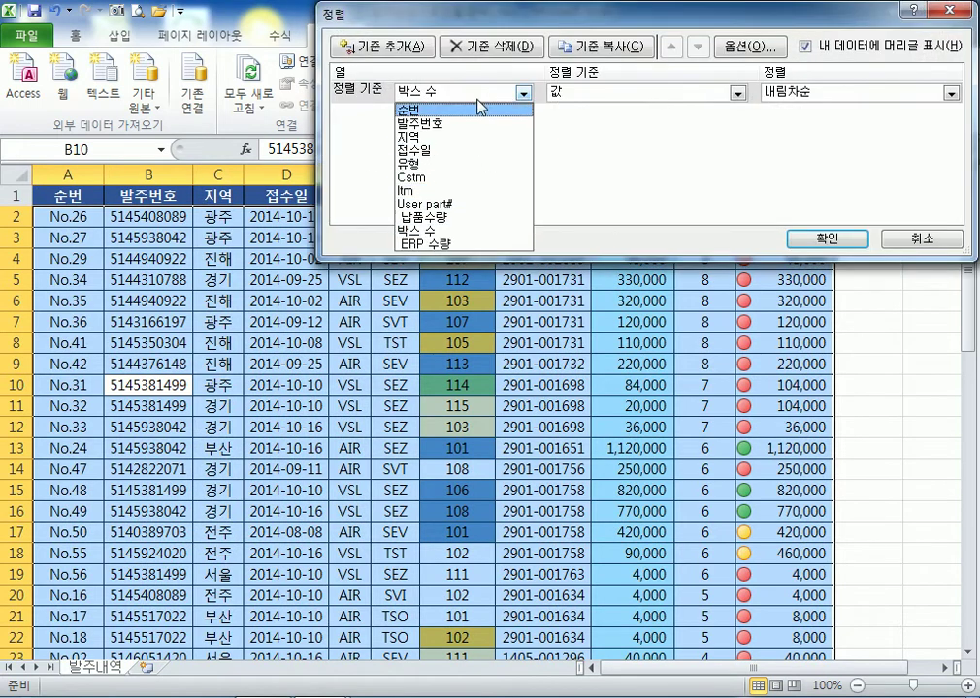
pyautogui.click(413, 151)
pyautogui.click(950, 92)
pyautogui.click(805, 102)
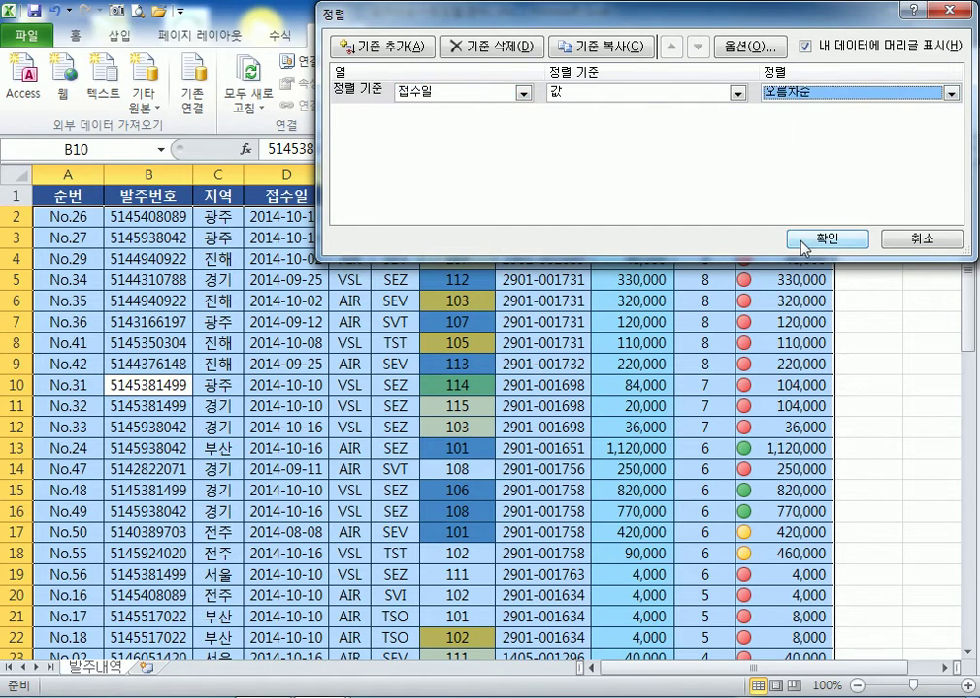
pyautogui.click(806, 240)
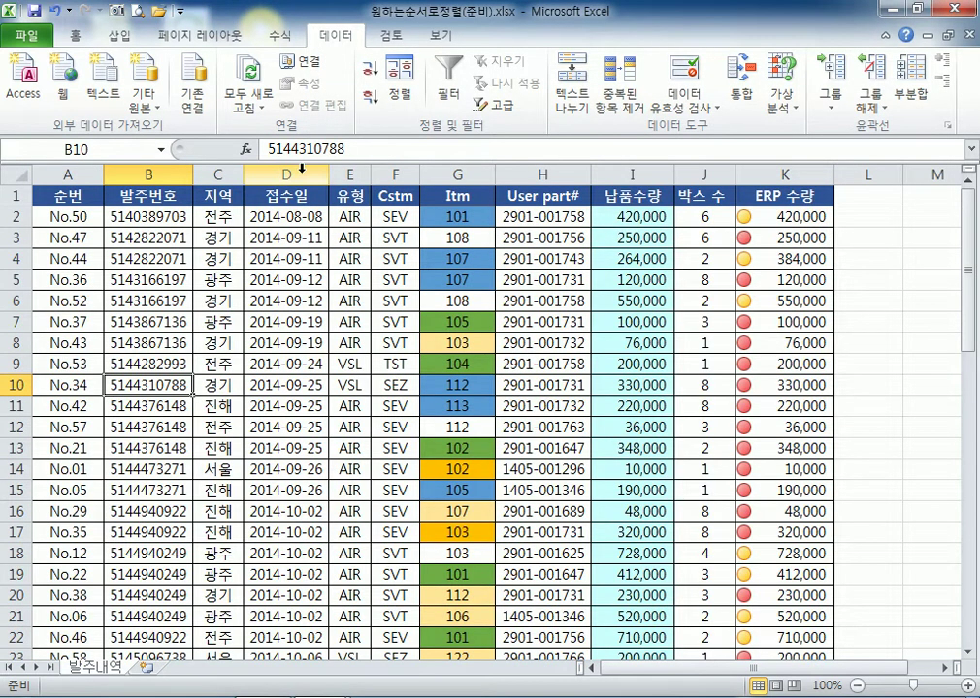
# Quick-sort the order list by the 접수일 column, alternating descending and ascending and ending on ascending
pyautogui.click(289, 316)
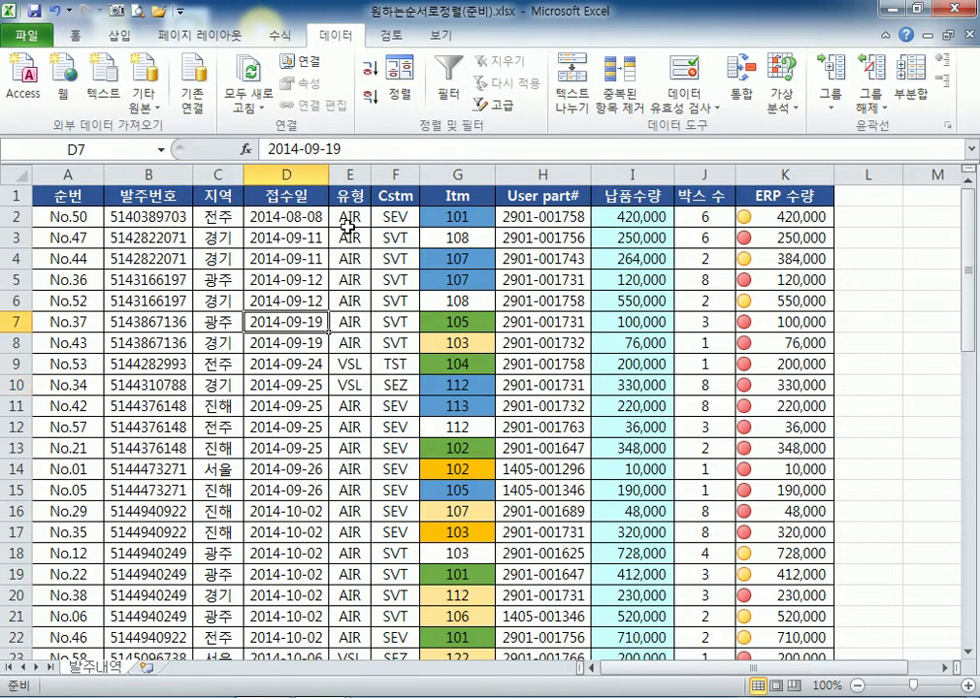
pyautogui.click(369, 96)
pyautogui.click(371, 70)
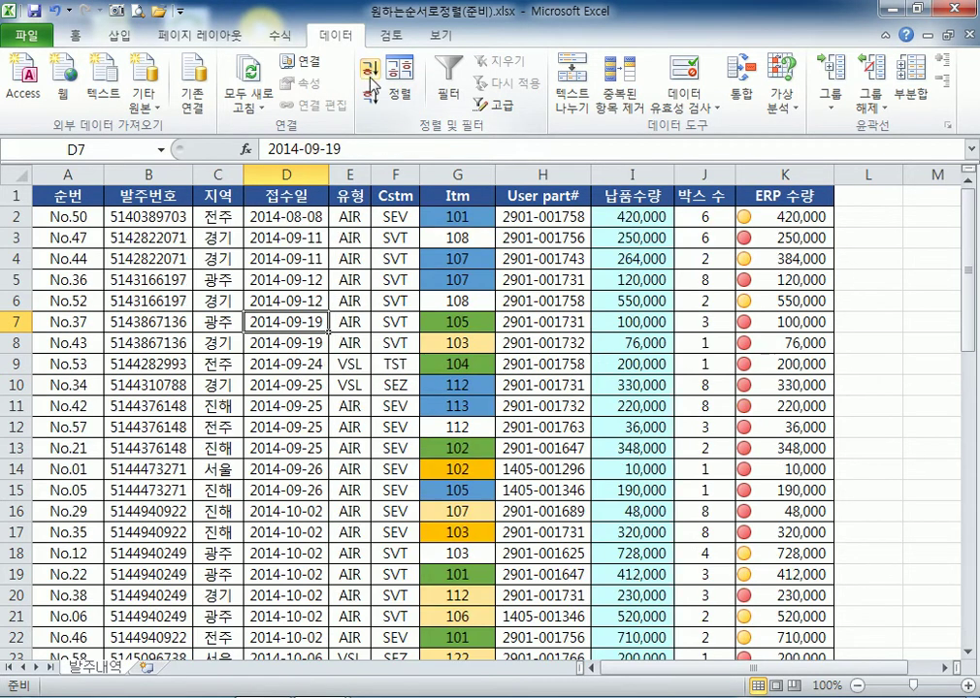
pyautogui.click(371, 93)
pyautogui.click(370, 69)
# Start a custom sort of the order list with 유형 in ascending order as the first criterion
pyautogui.click(353, 217)
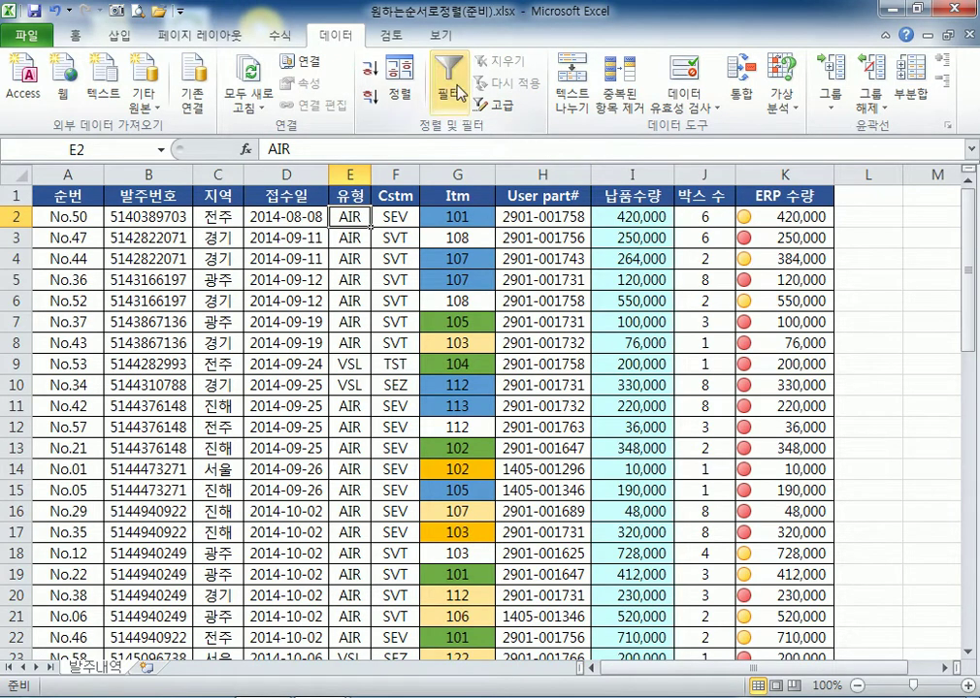
pyautogui.click(399, 80)
pyautogui.moveTo(437, 13); pyautogui.dragTo(349, 249)
pyautogui.click(438, 328)
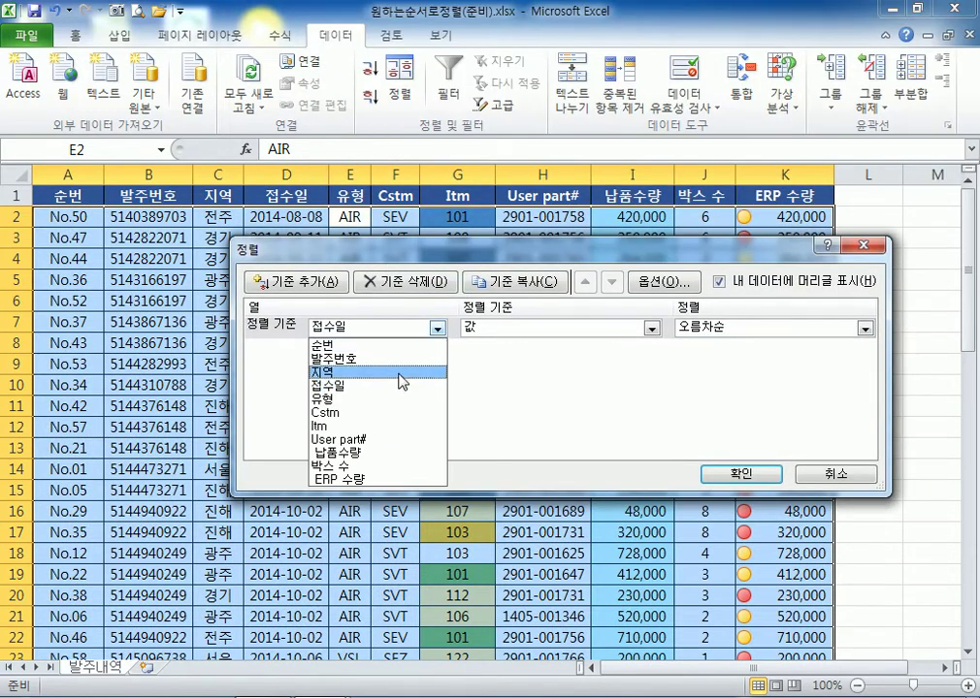
pyautogui.click(372, 399)
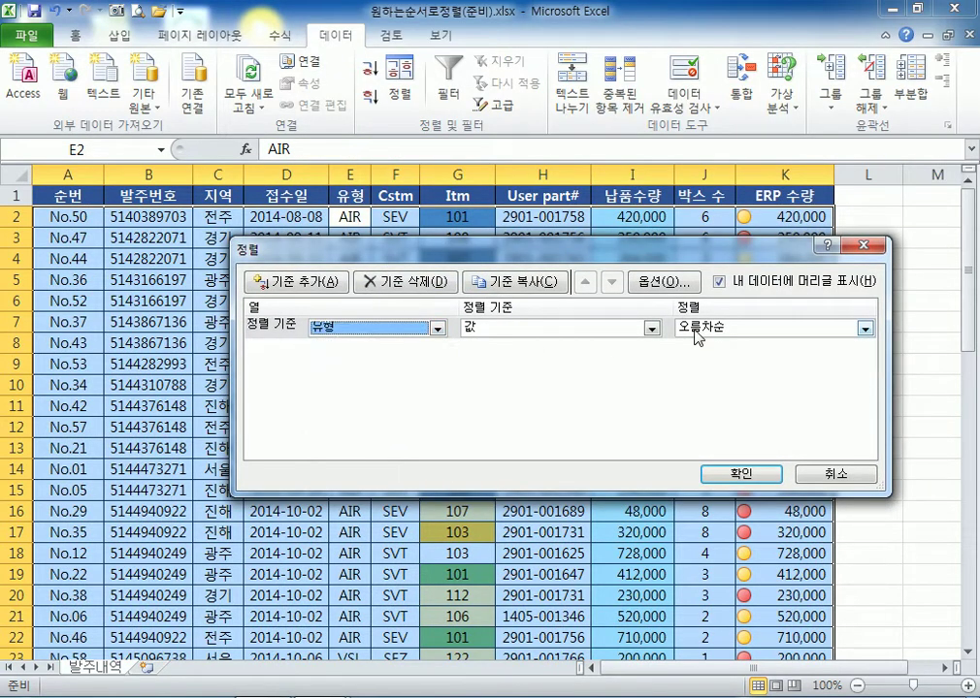
# Add ERP 수량 in descending order as the second sort criterion and apply the sort
pyautogui.click(296, 281)
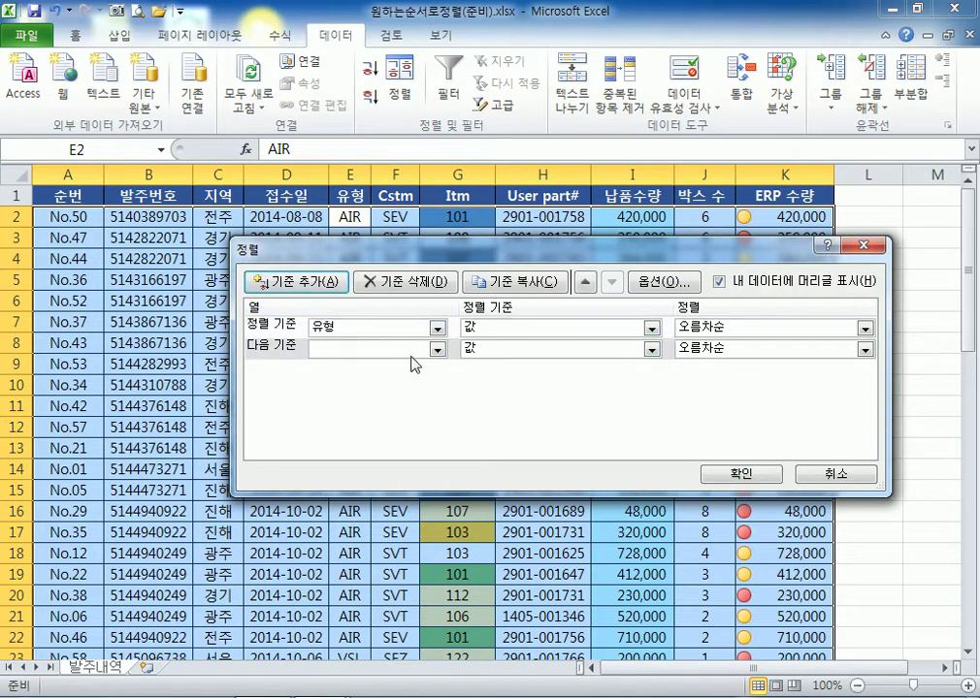
pyautogui.click(437, 349)
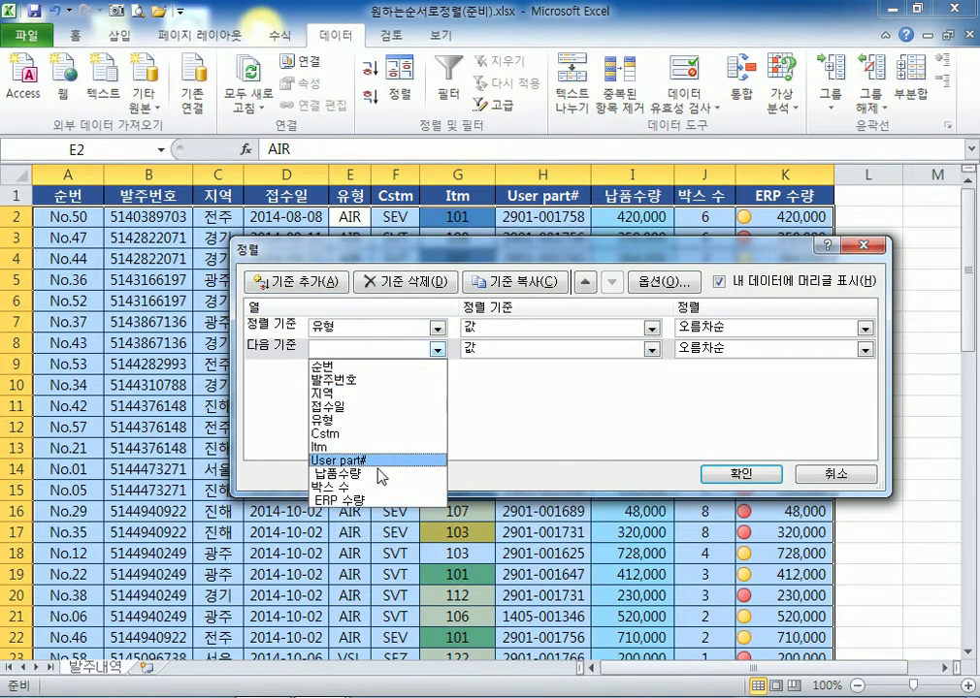
pyautogui.click(367, 503)
pyautogui.click(864, 349)
pyautogui.click(878, 376)
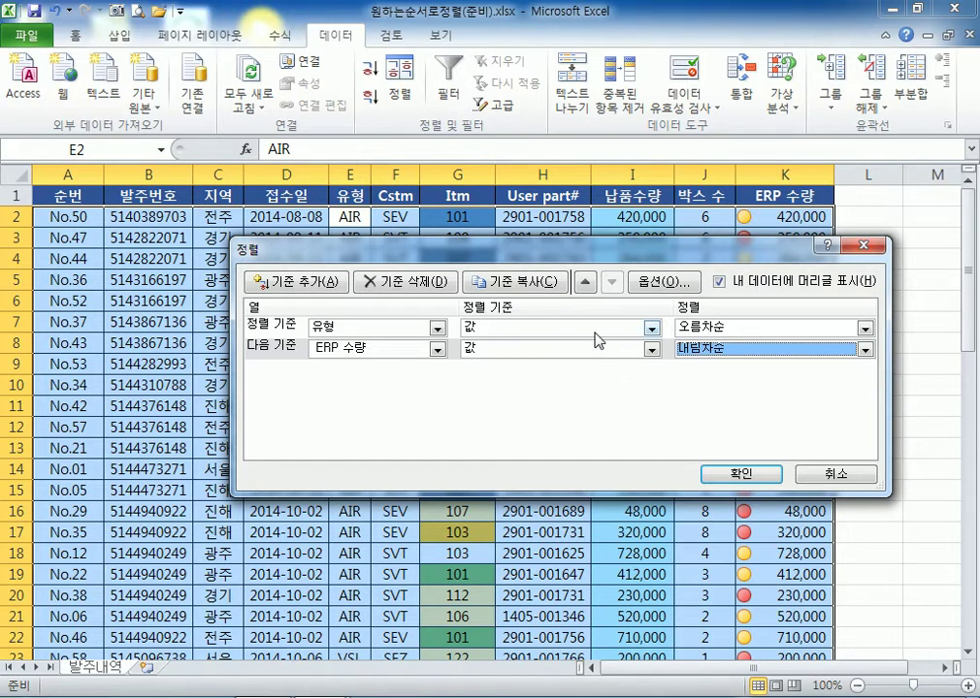
pyautogui.click(741, 479)
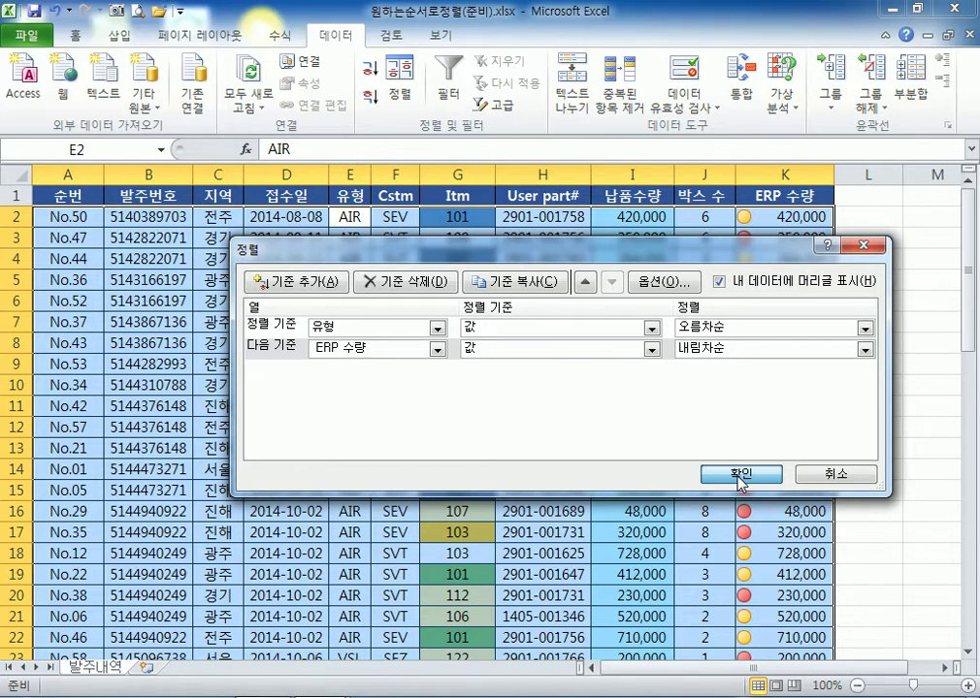
pyautogui.click(740, 476)
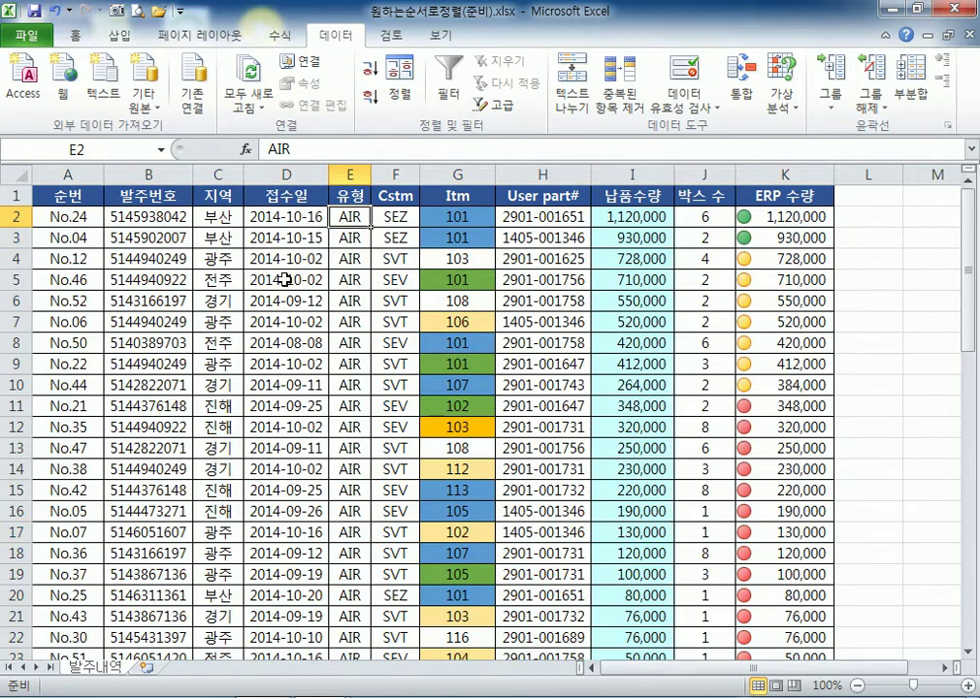
# Review columns A to K of the sorted list and its two sort criteria, leaving without re-sorting
pyautogui.moveTo(67, 174); pyautogui.dragTo(773, 193)
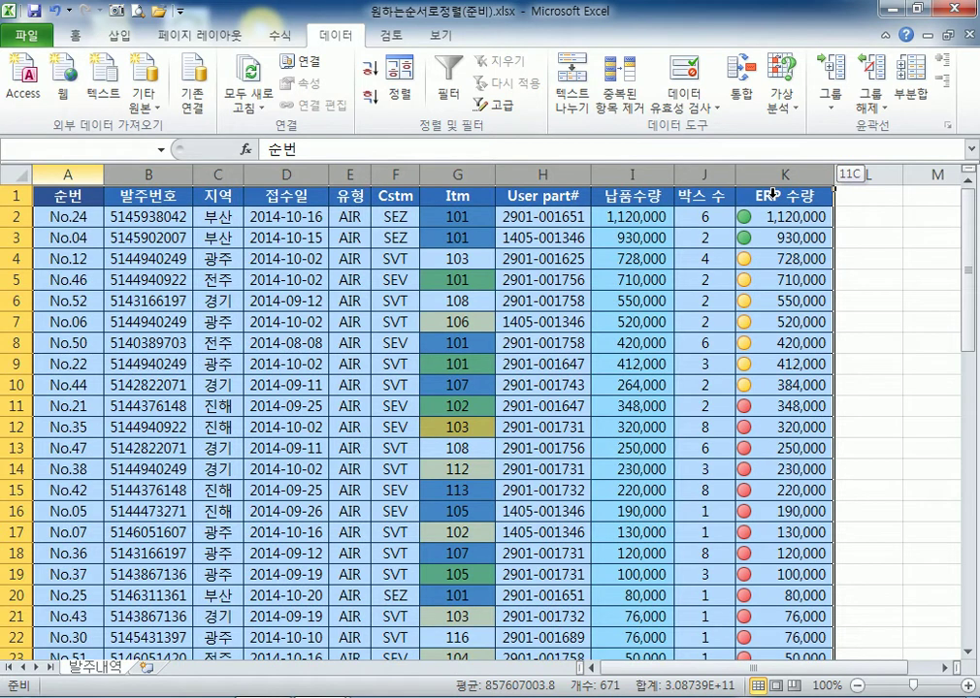
pyautogui.moveTo(772, 193); pyautogui.dragTo(772, 193)
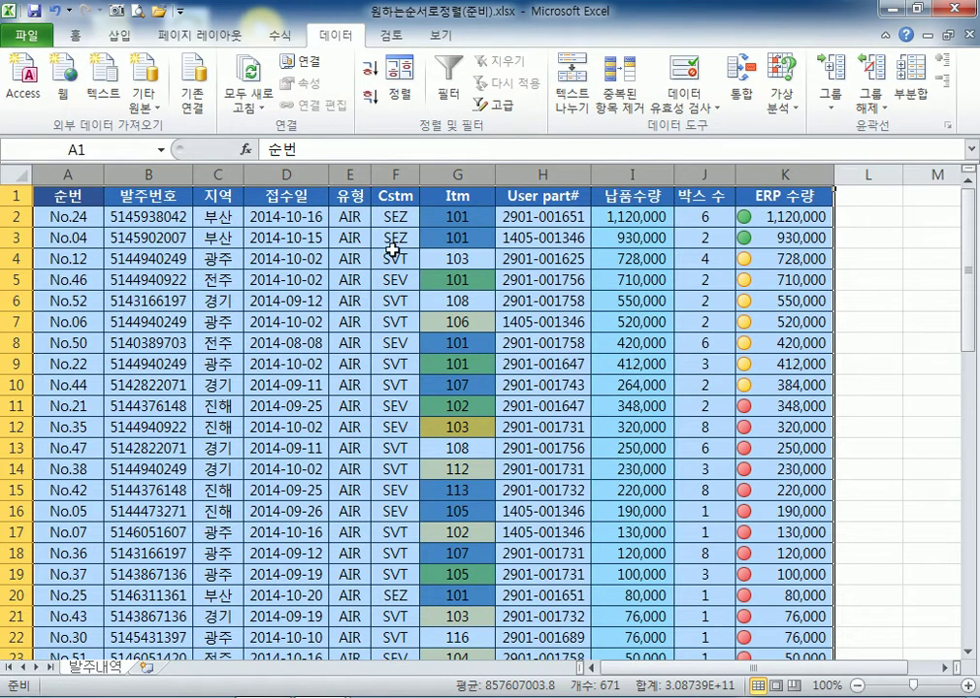
pyautogui.click(235, 250)
pyautogui.click(399, 79)
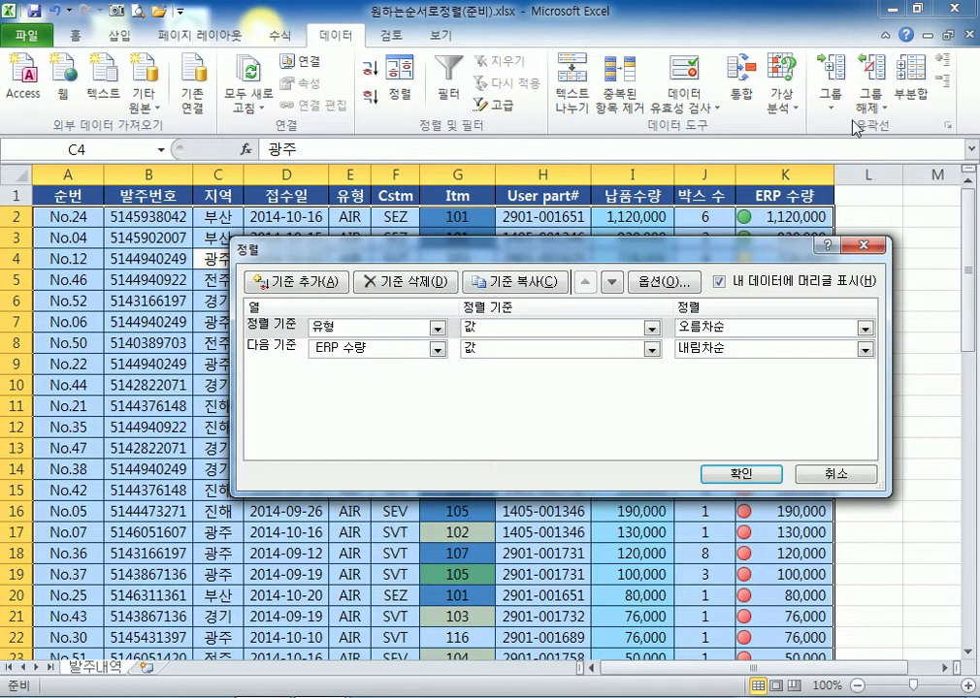
pyautogui.click(836, 473)
pyautogui.click(286, 385)
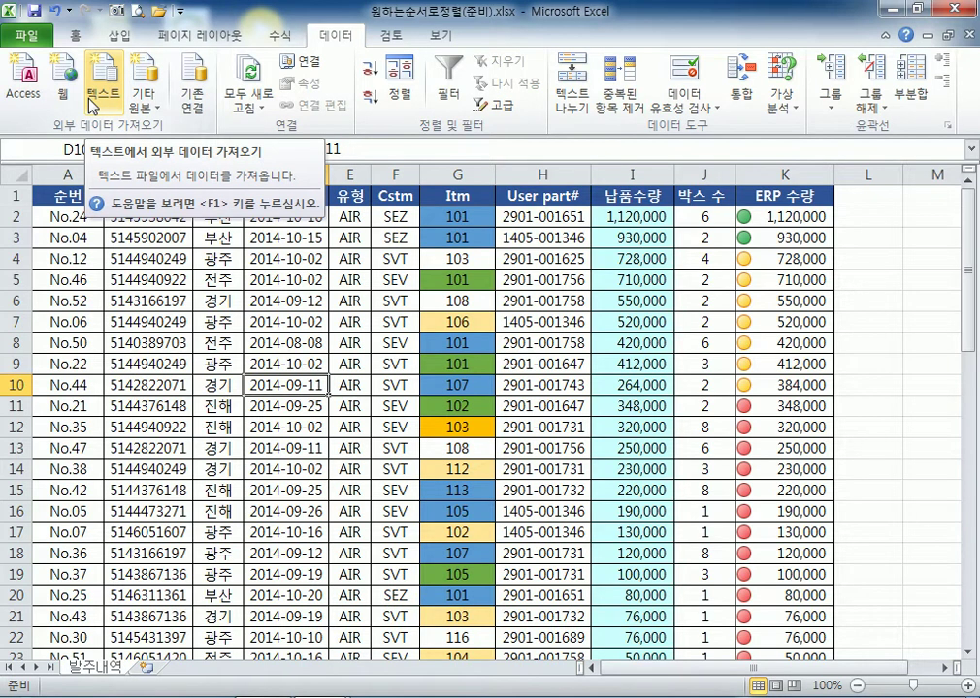
# Open the workbook 조건에만족하는데이터추출(준비).xlsx from the Section07 folder and look through its order list
pyautogui.click(29, 37)
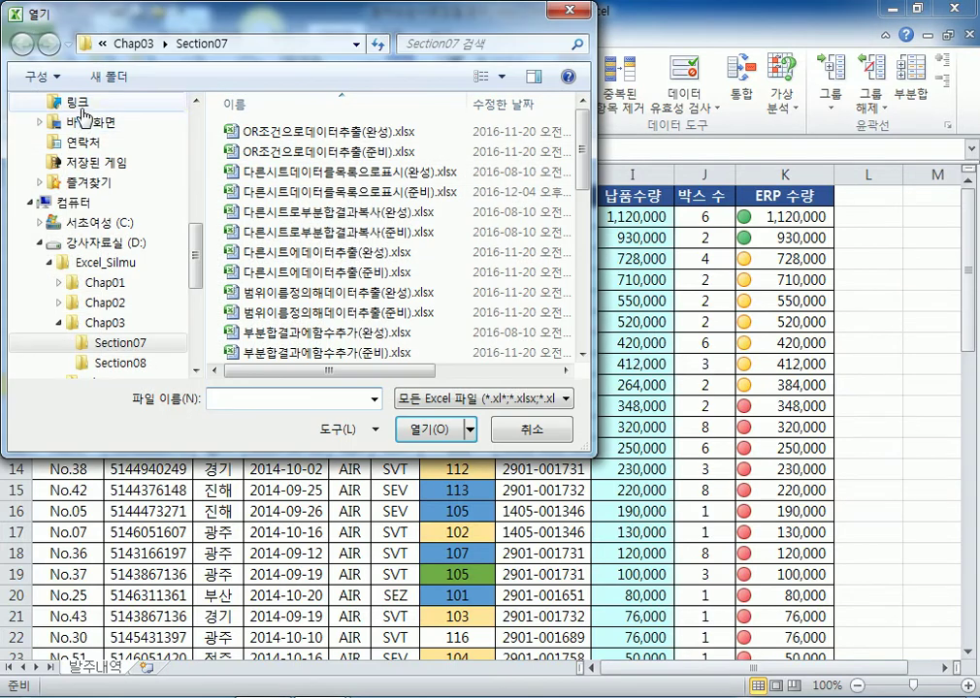
pyautogui.click(324, 249)
pyautogui.scroll(-5, 326, 257)
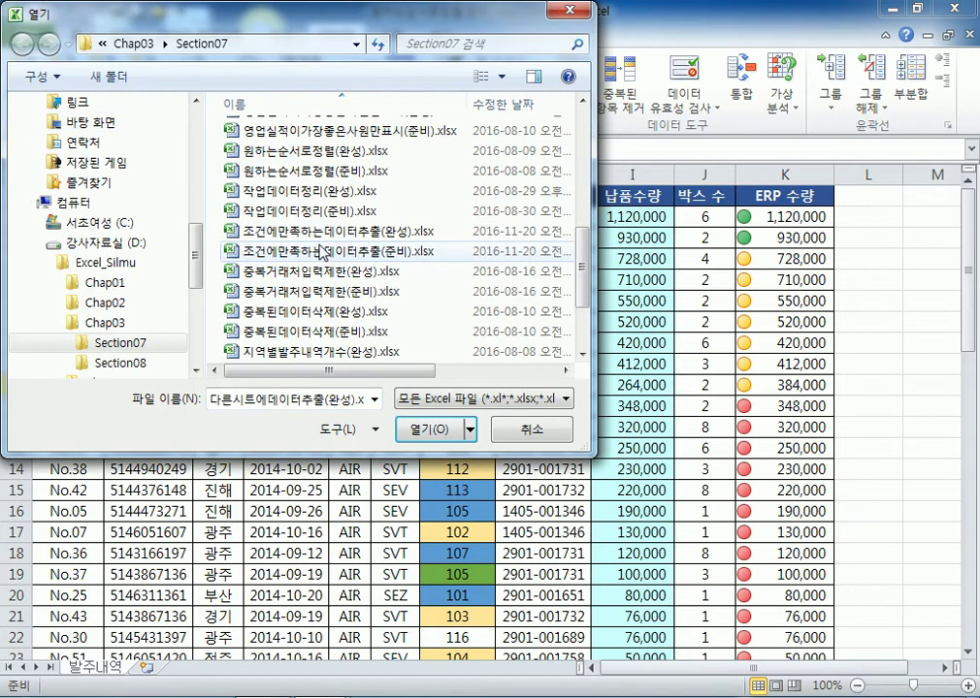
pyautogui.doubleClick(324, 252)
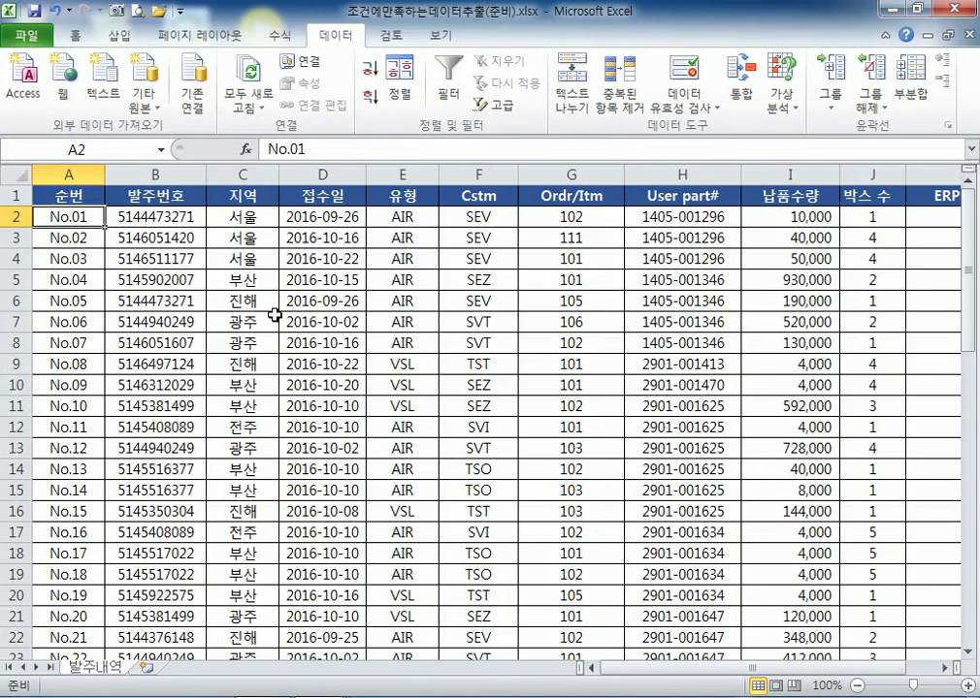
pyautogui.scroll(-14, 299, 317)
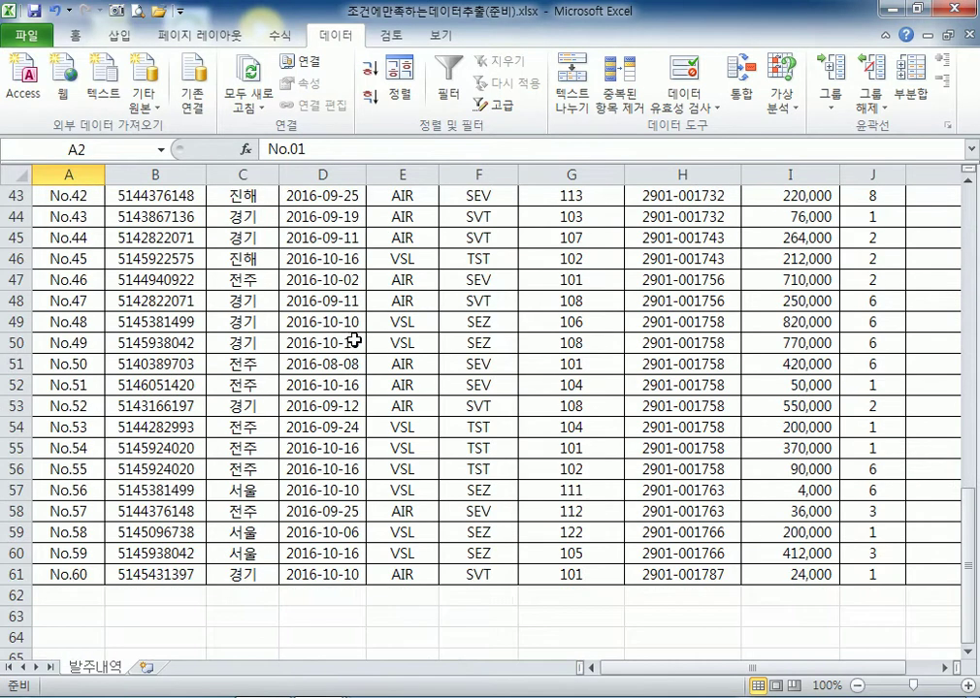
pyautogui.scroll(14, 351, 341)
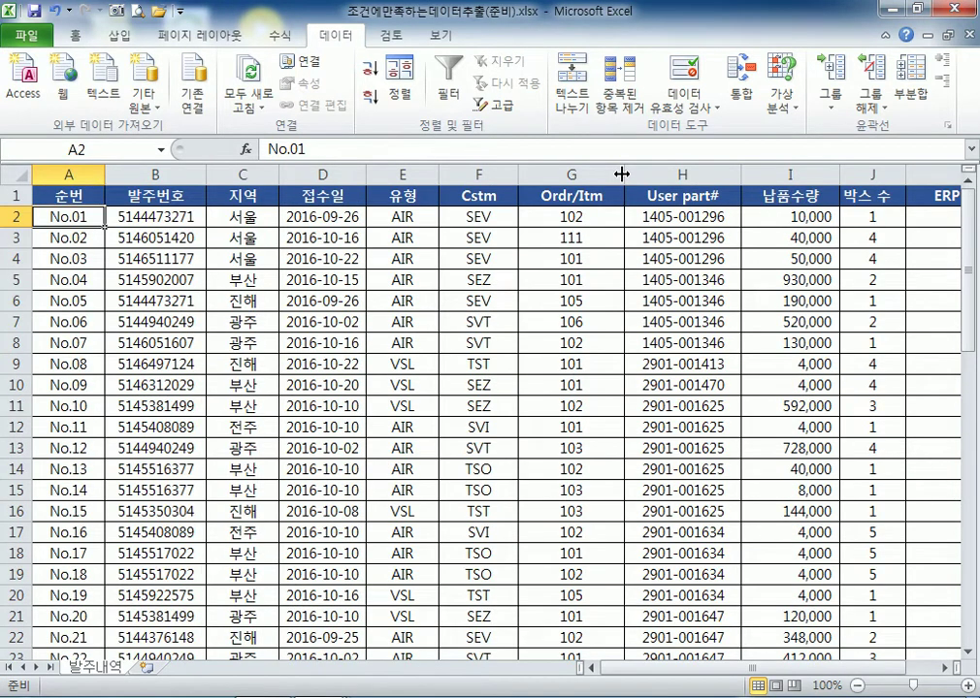
# Fit the Ordr/Itm column (G) to its contents and widen it slightly
pyautogui.doubleClick(624, 174)
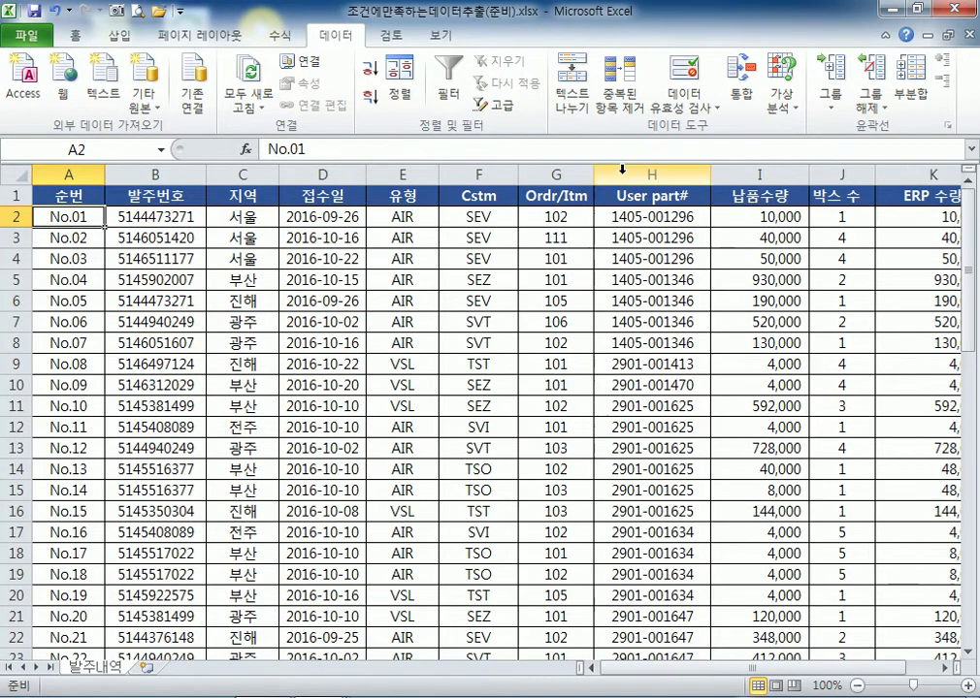
pyautogui.click(415, 192)
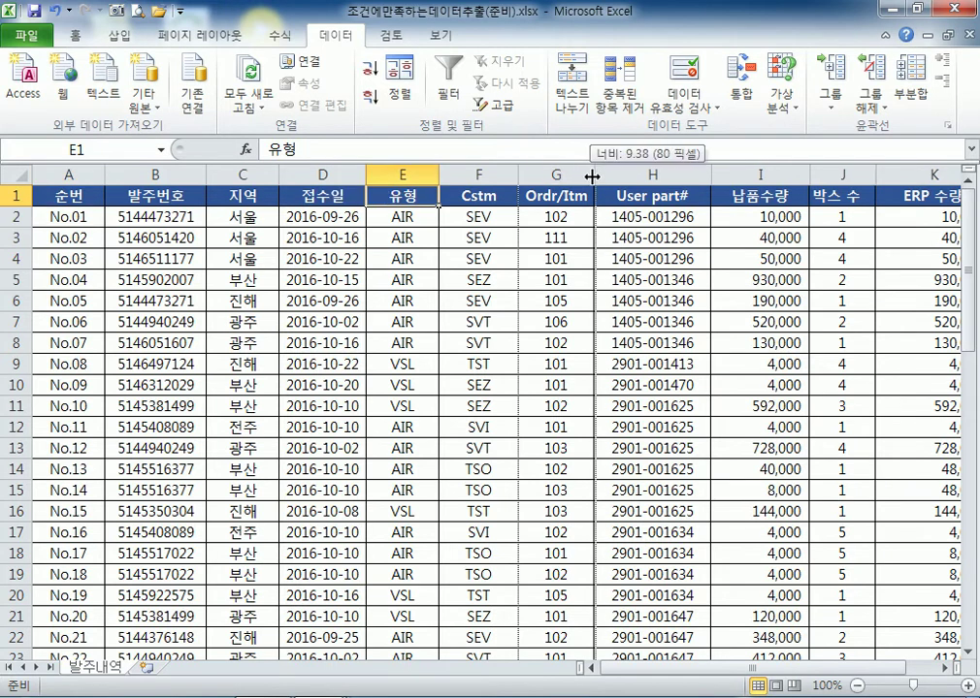
pyautogui.moveTo(588, 176); pyautogui.dragTo(599, 176)
pyautogui.click(853, 175)
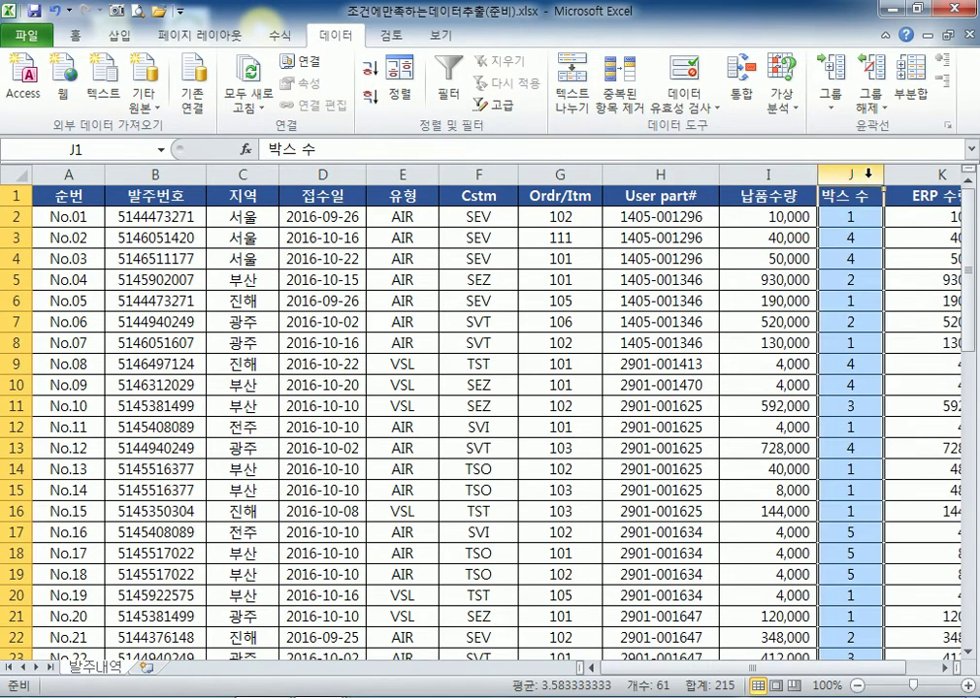
# Examine the order list from the header row to the last record, including the 지역 entries
pyautogui.click(243, 280)
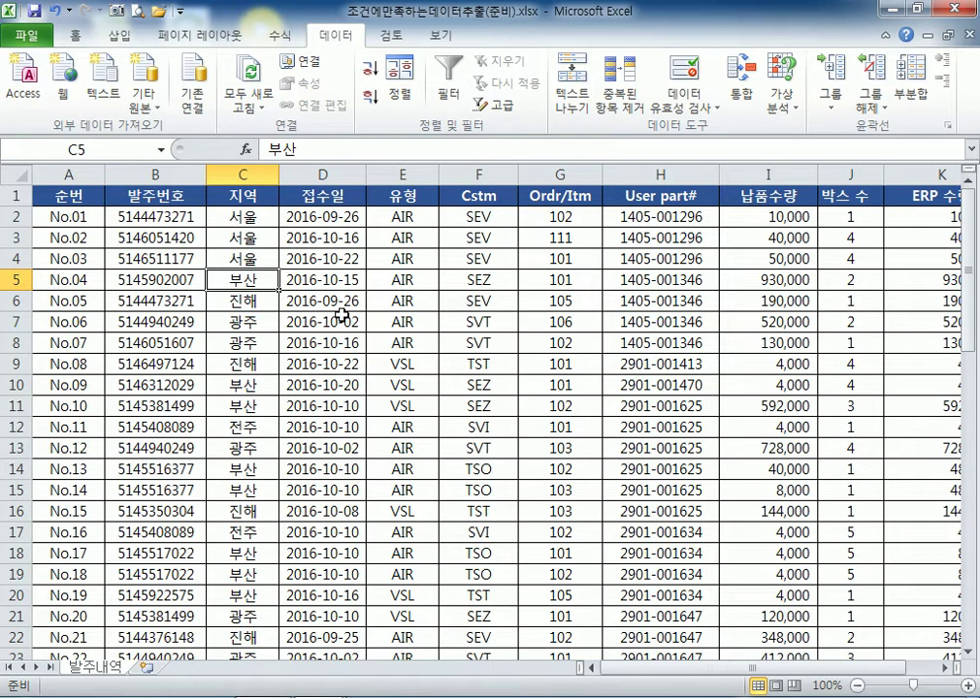
pyautogui.scroll(-17, 239, 222)
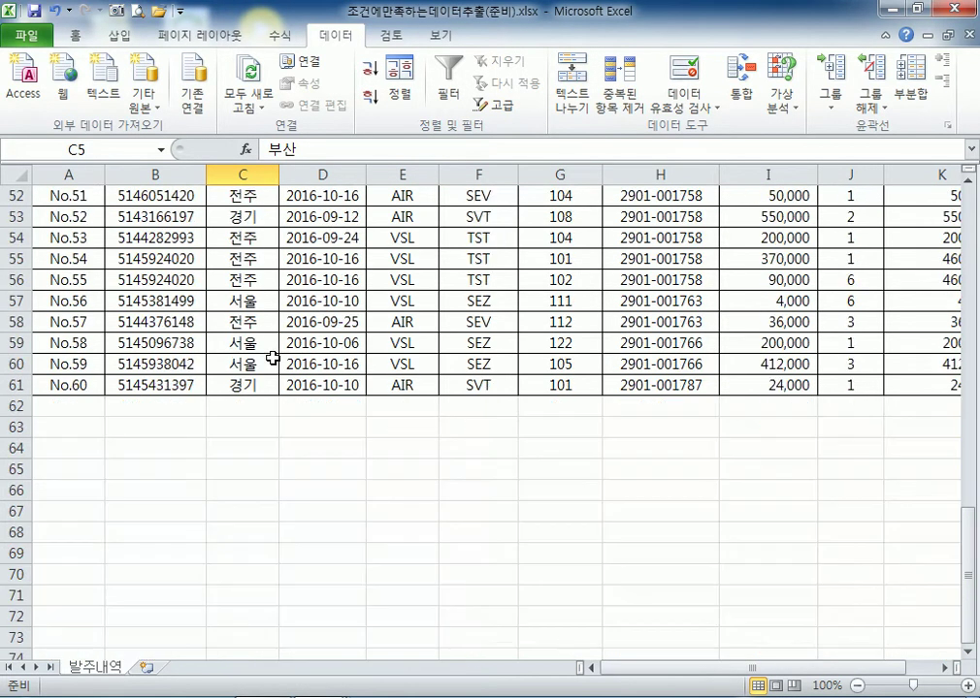
pyautogui.scroll(6, 271, 360)
pyautogui.scroll(11, 279, 339)
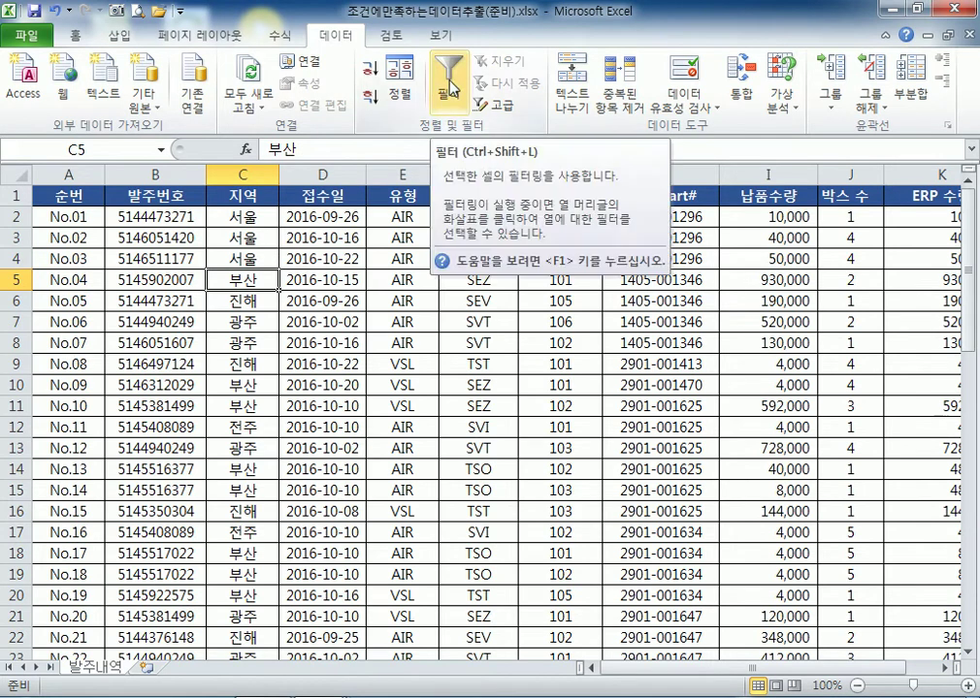
pyautogui.moveTo(68, 194); pyautogui.dragTo(540, 447)
pyautogui.click(247, 260)
pyautogui.moveTo(247, 260); pyautogui.dragTo(247, 279)
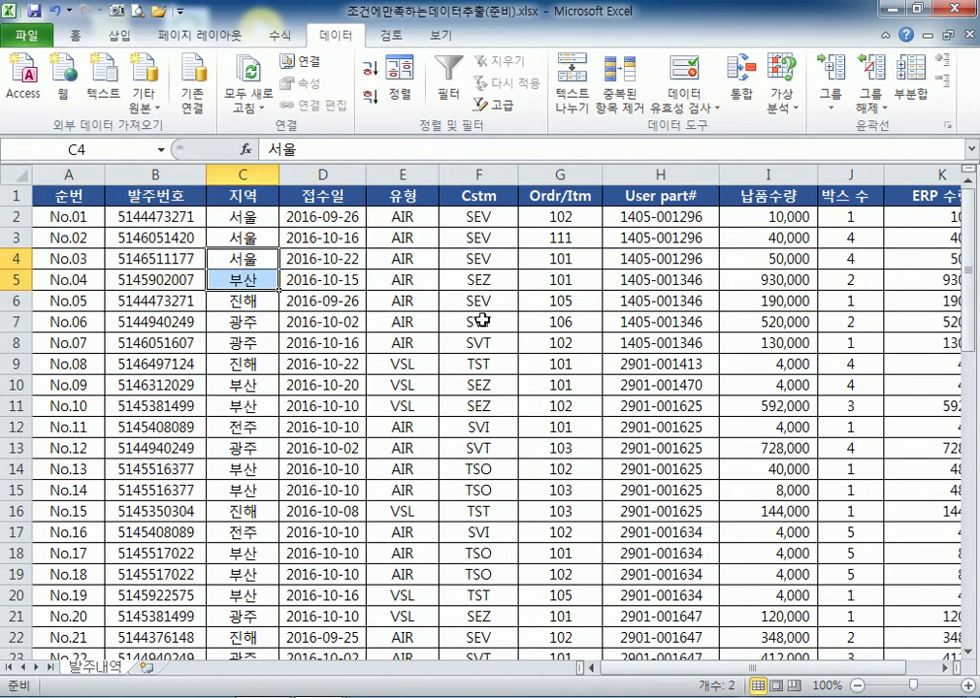
# Turn on AutoFilter for the header row of the 발주내역 order list
pyautogui.click(480, 322)
pyautogui.click(451, 280)
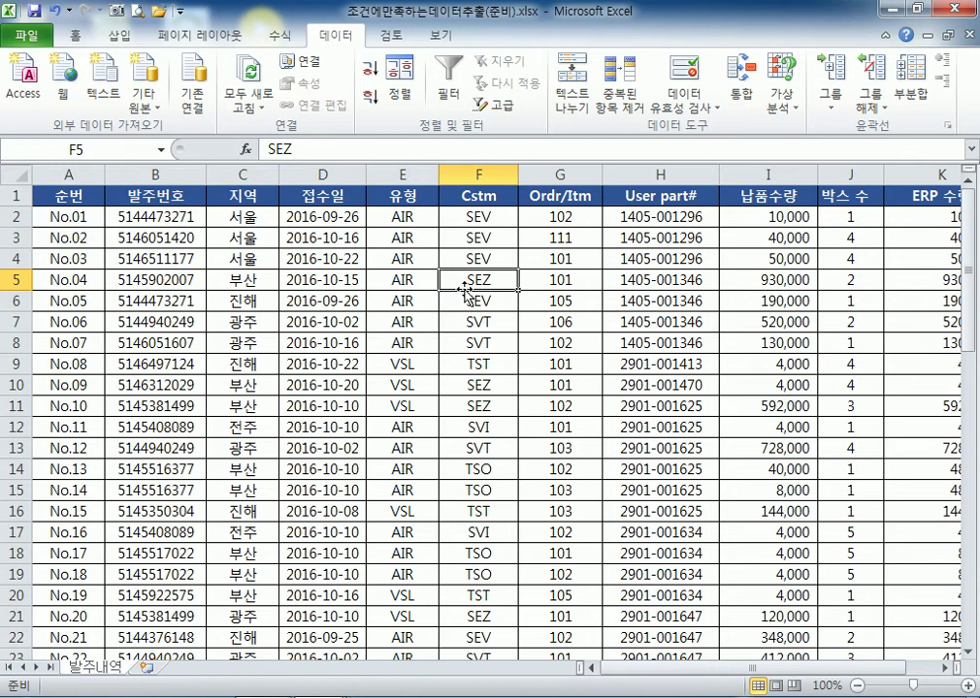
pyautogui.click(448, 94)
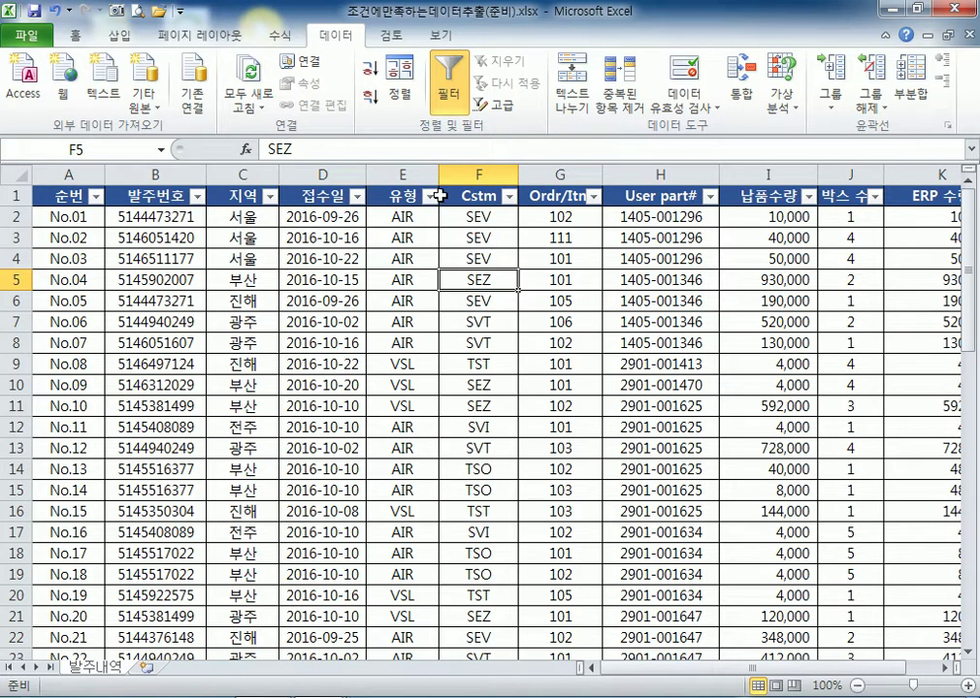
pyautogui.keyDown('ctrl'); pyautogui.scroll(4, 214, 303); pyautogui.keyUp('ctrl')
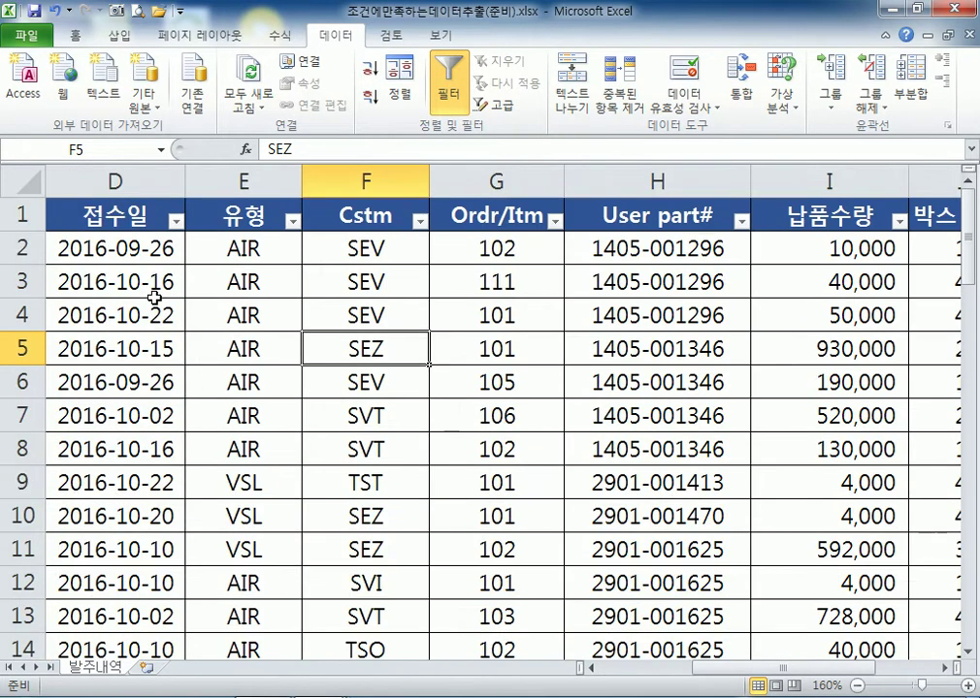
pyautogui.press('Home')
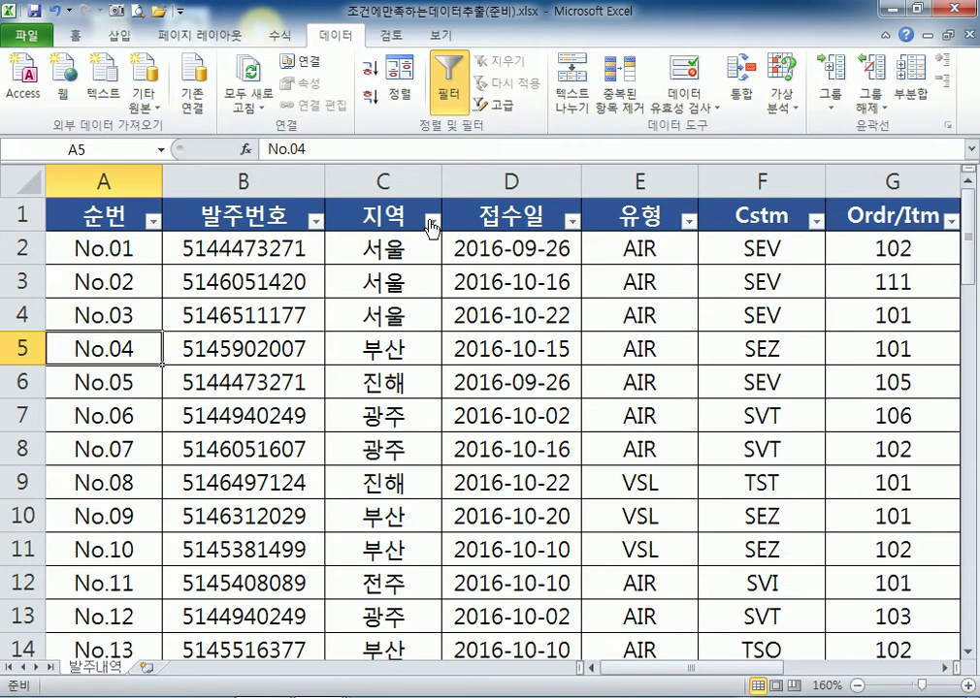
# Filter the 지역 column of the order list to show only the 부산 records
pyautogui.click(432, 223)
pyautogui.click(431, 223)
pyautogui.click(432, 221)
pyautogui.click(241, 405)
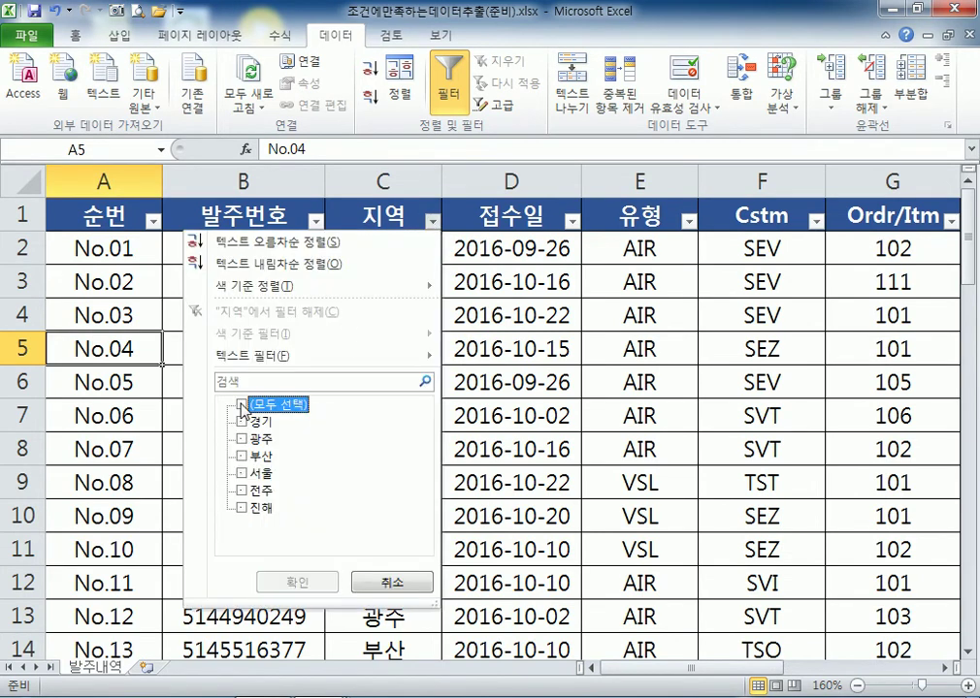
pyautogui.click(243, 456)
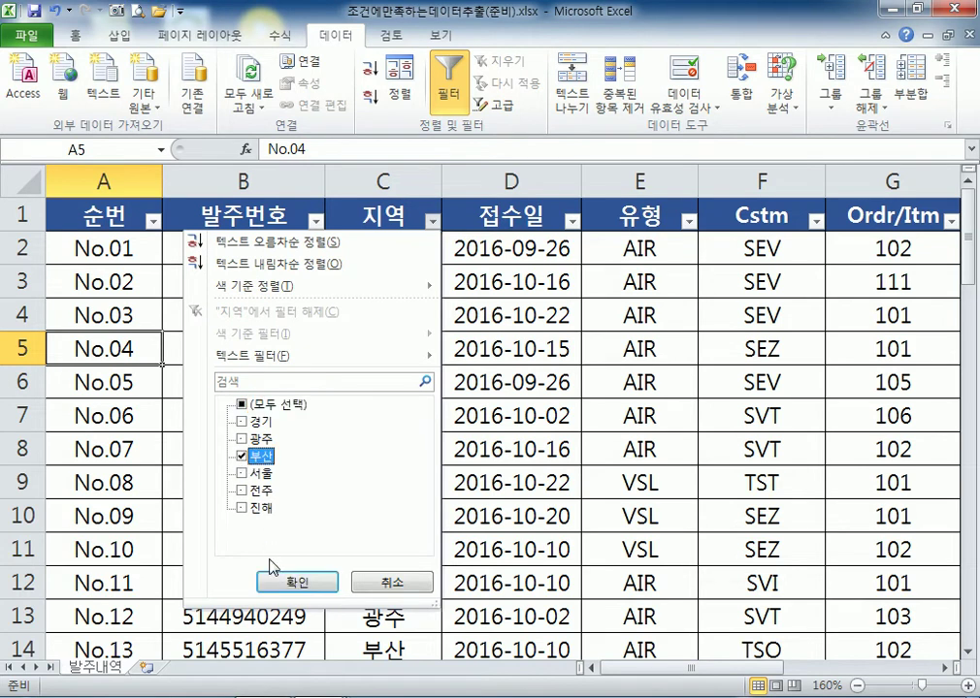
pyautogui.click(275, 585)
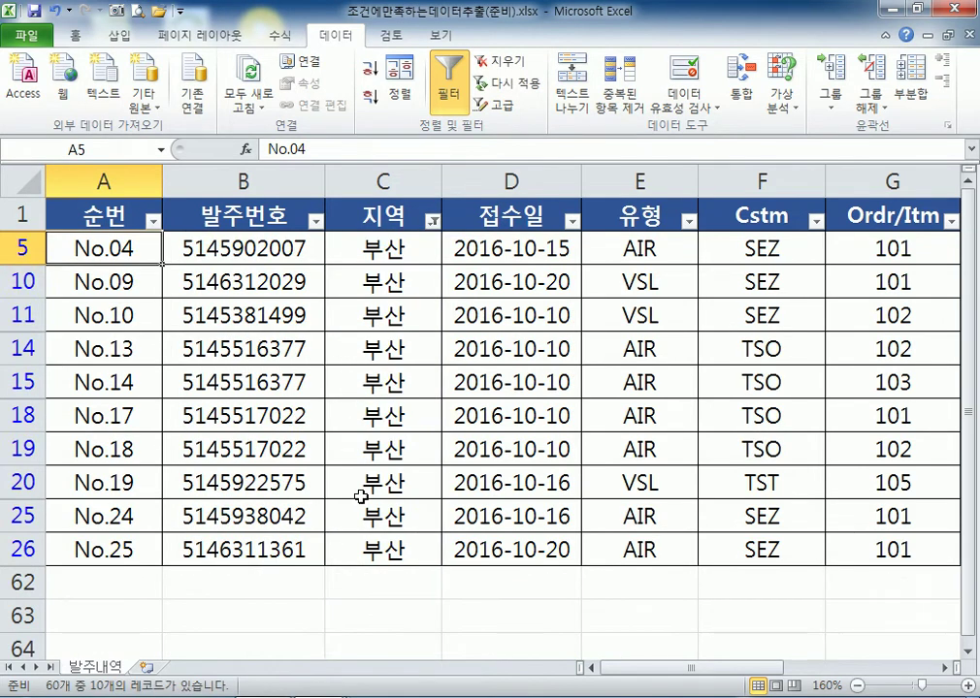
# Change the 지역 filter to show only the 전주 records instead of 부산
pyautogui.click(432, 221)
pyautogui.click(243, 490)
pyautogui.click(243, 456)
pyautogui.click(296, 583)
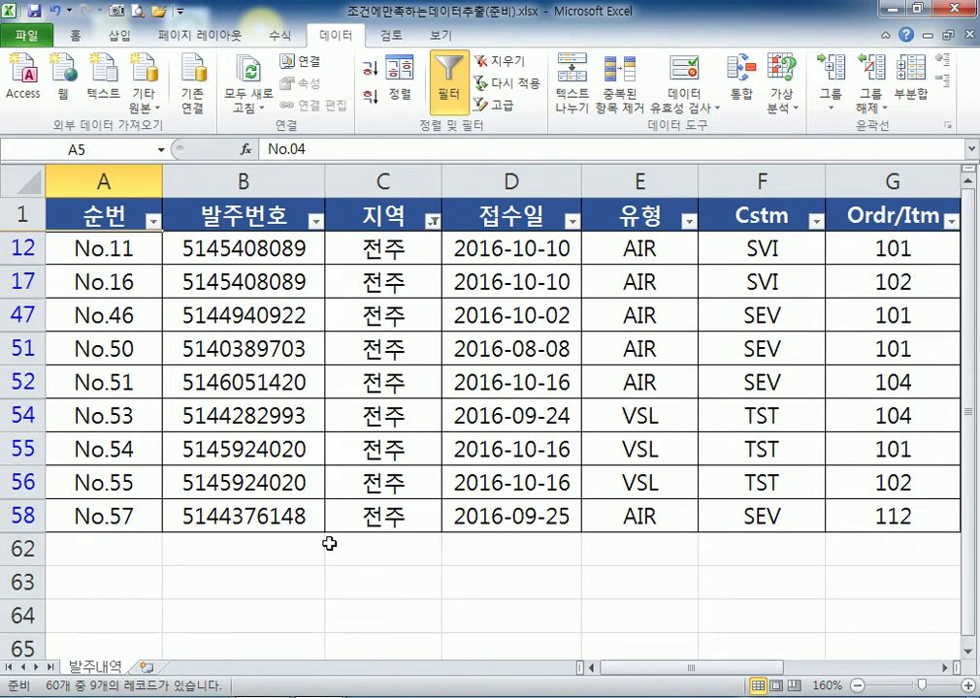
# Switch the 지역 filter to show only 광주 and look through the extracted records
pyautogui.click(432, 221)
pyautogui.click(242, 439)
pyautogui.click(242, 490)
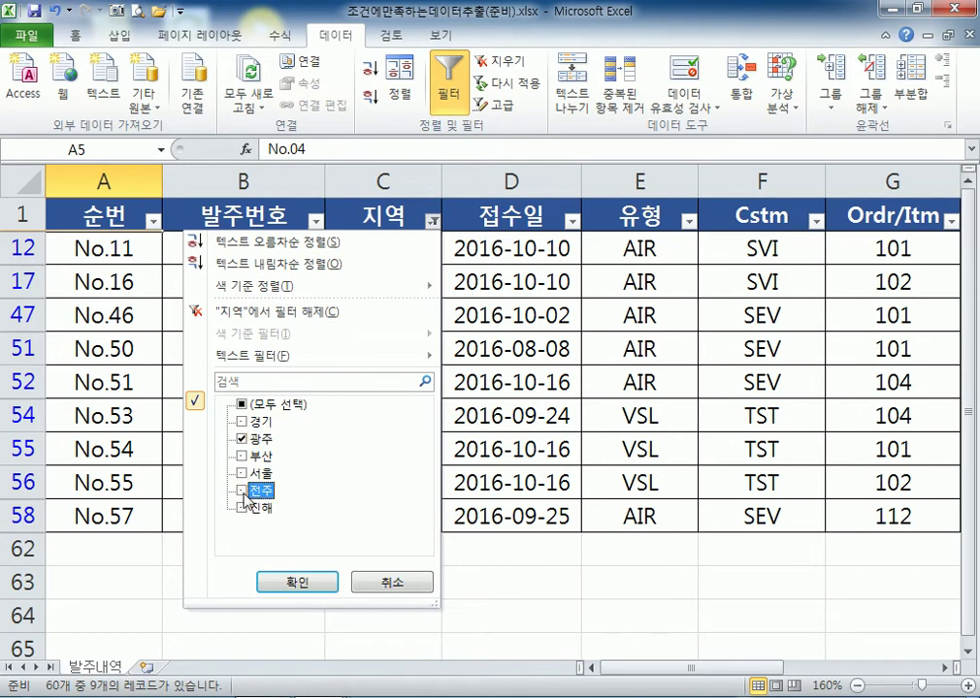
pyautogui.click(297, 583)
pyautogui.scroll(-1, 359, 383)
pyautogui.scroll(1, 385, 355)
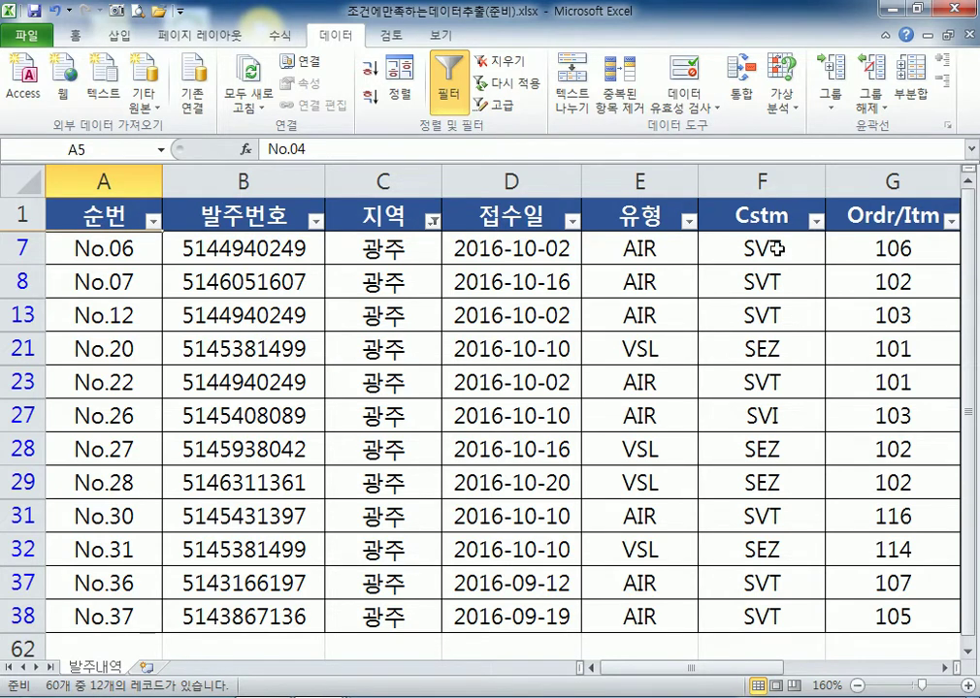
# Narrow the 광주 records to AIR in the 유형 column and check both columns of the filtered rows
pyautogui.click(687, 223)
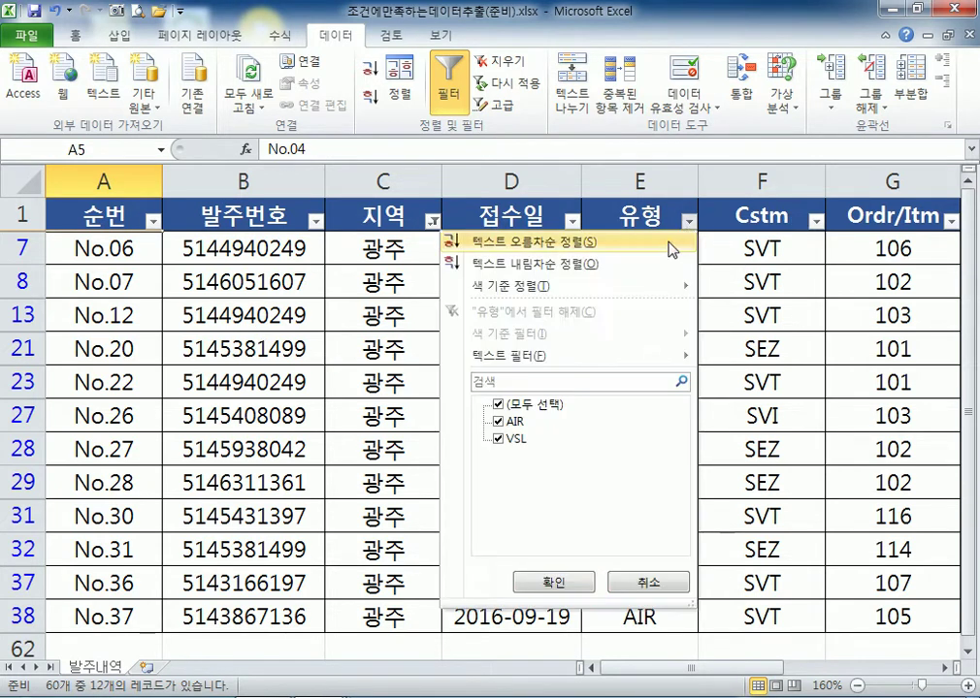
pyautogui.click(497, 436)
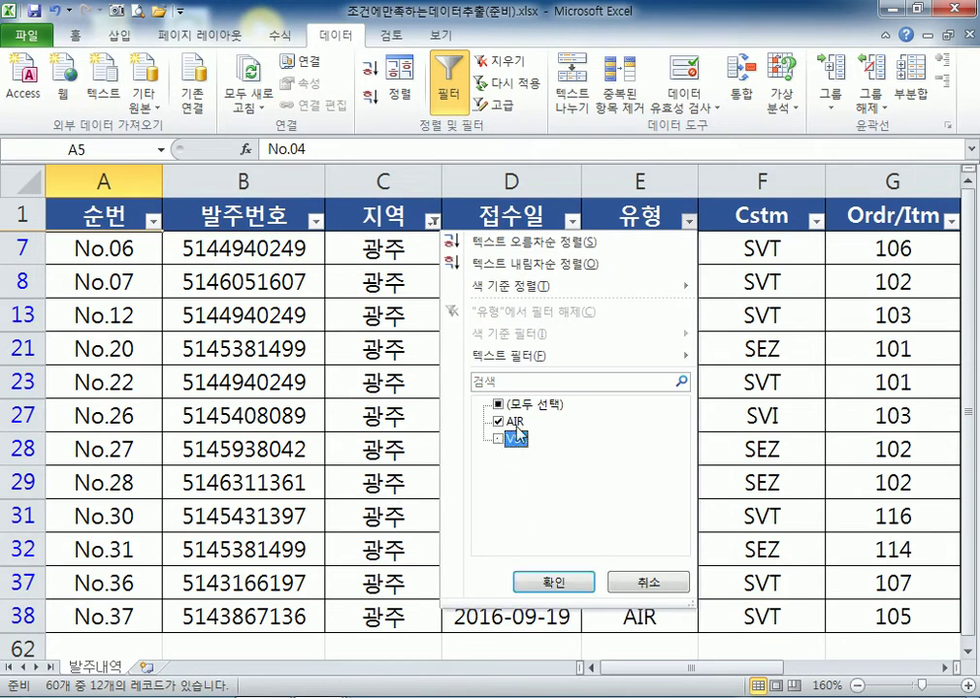
pyautogui.click(553, 582)
pyautogui.moveTo(388, 249); pyautogui.dragTo(388, 482)
pyautogui.moveTo(621, 249); pyautogui.dragTo(621, 482)
pyautogui.click(521, 381)
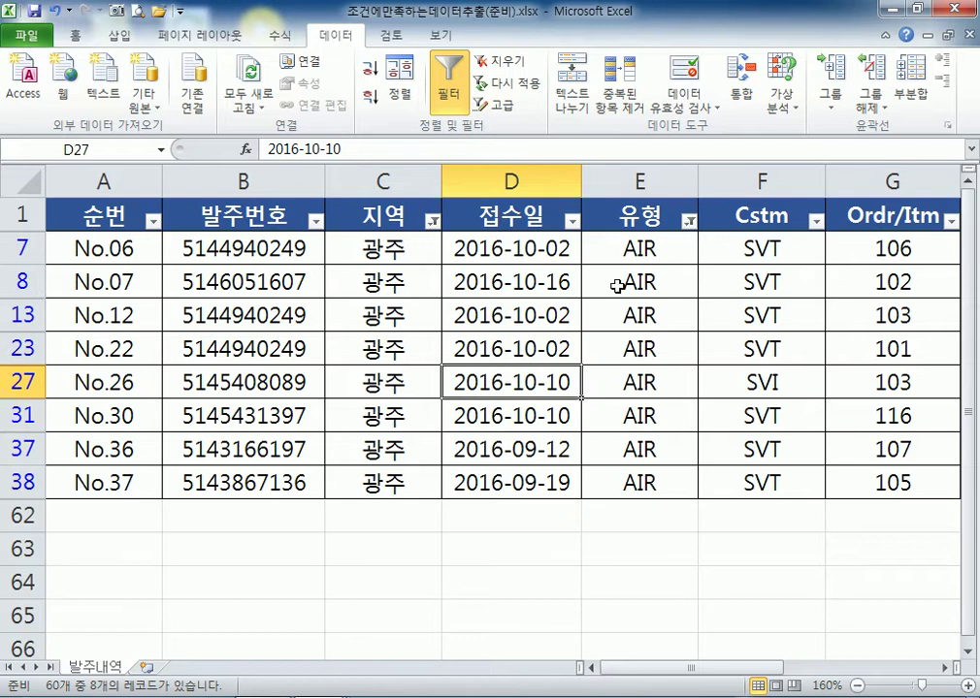
# Add a filter on the Ordr/Itm column to show only item 106
pyautogui.moveTo(691, 673); pyautogui.dragTo(771, 672)
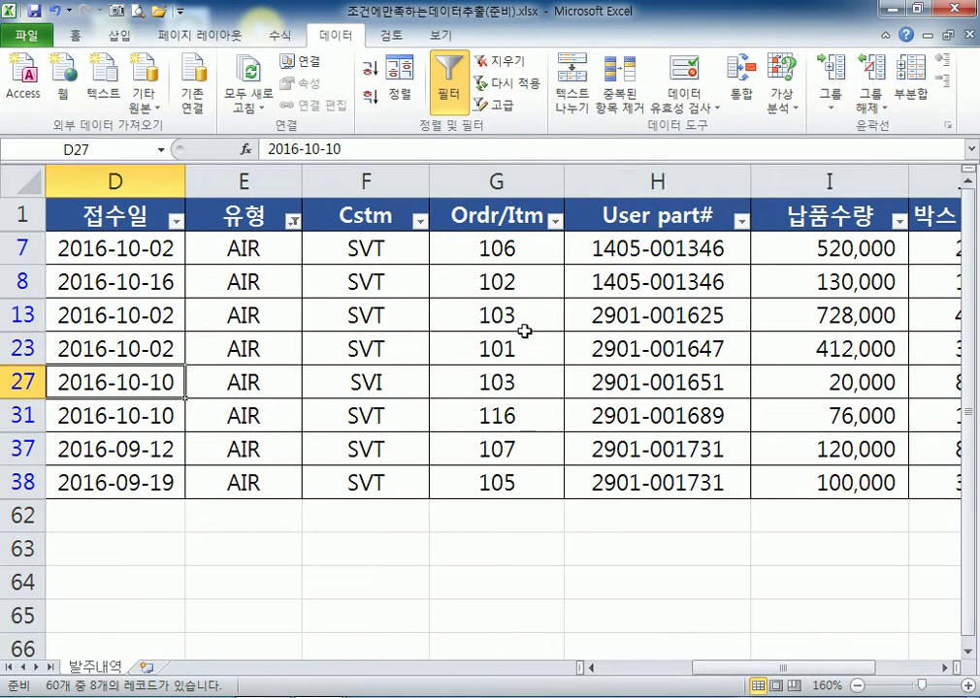
pyautogui.click(554, 223)
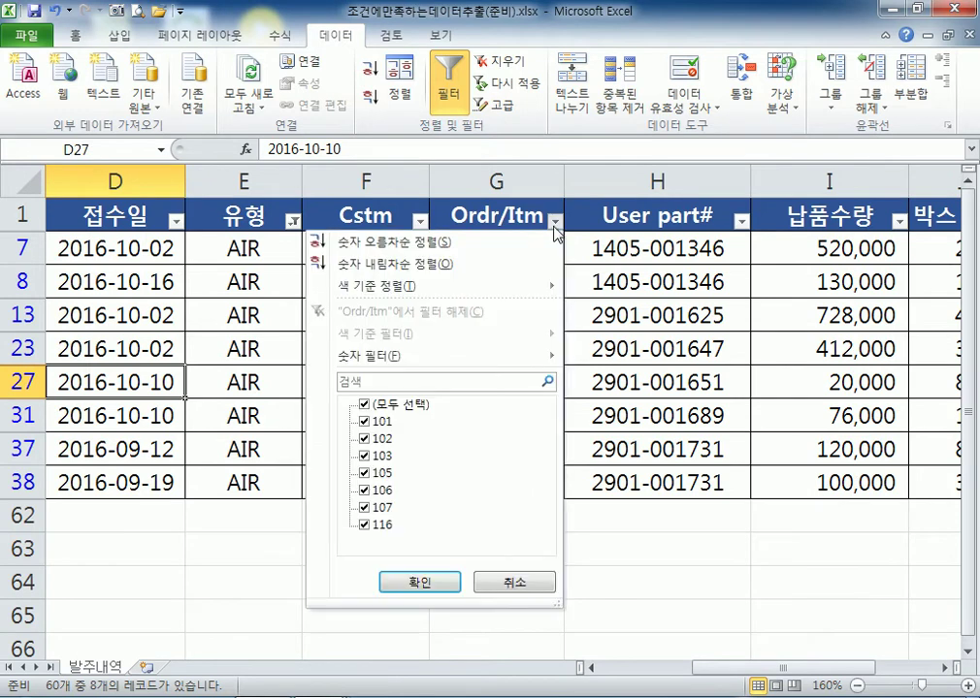
pyautogui.click(363, 403)
pyautogui.click(366, 491)
pyautogui.click(417, 582)
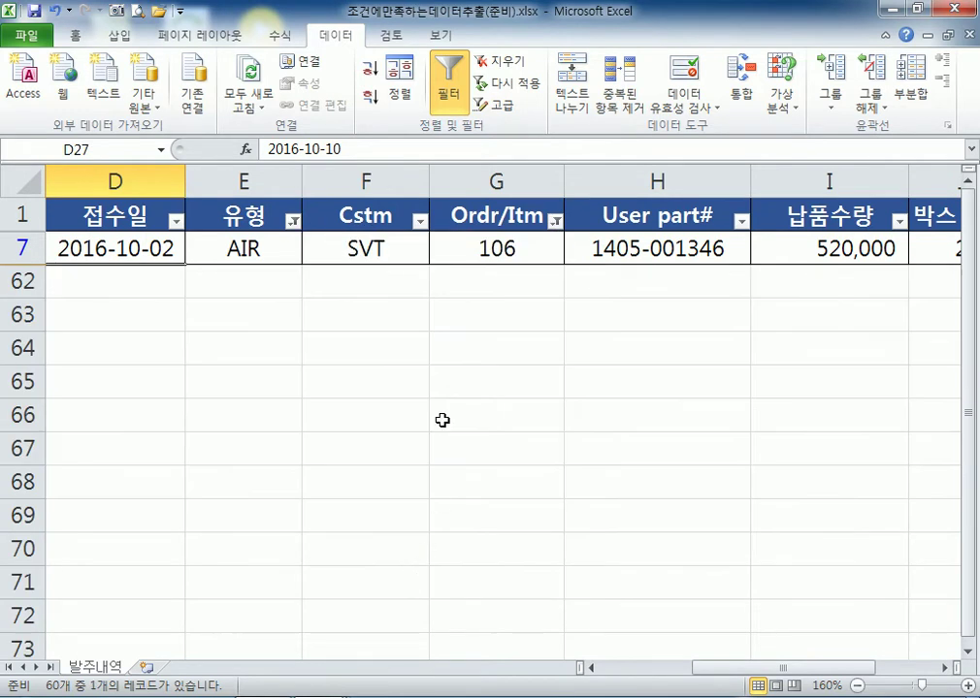
pyautogui.click(554, 223)
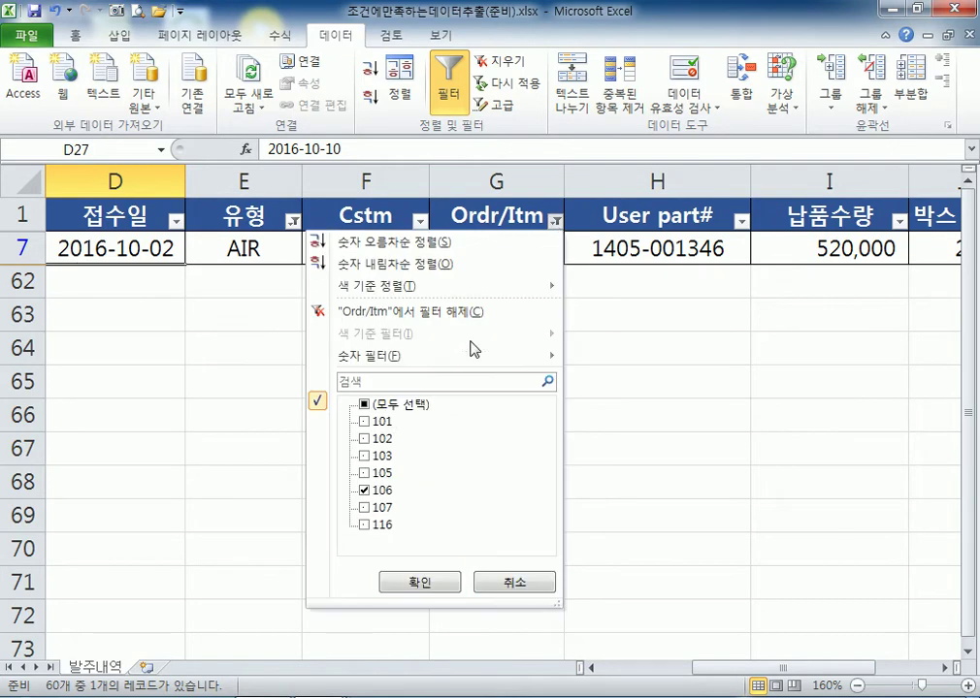
pyautogui.click(364, 404)
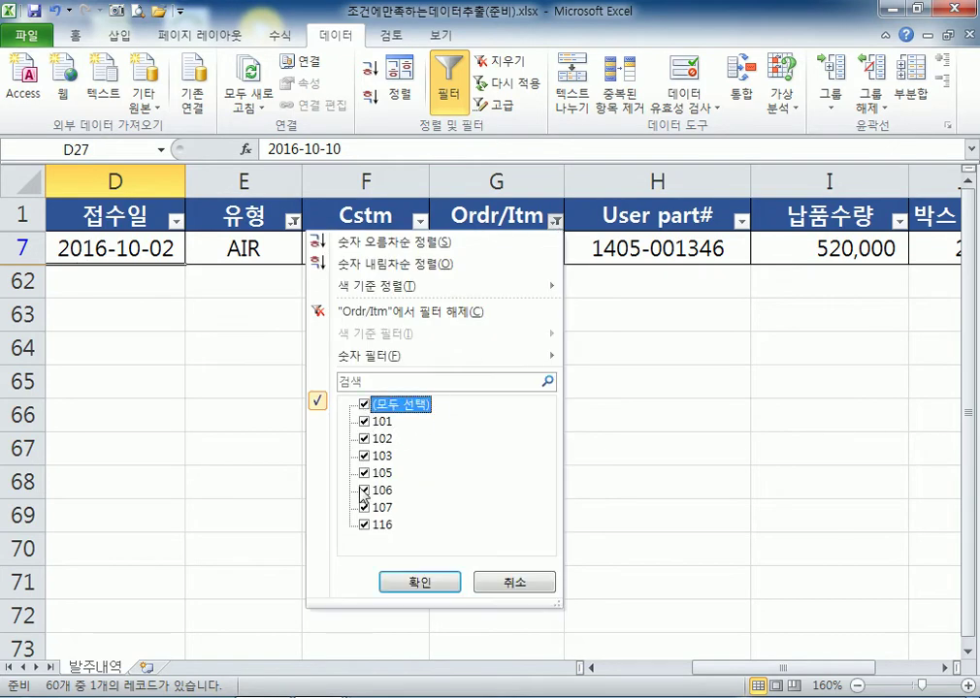
pyautogui.click(483, 582)
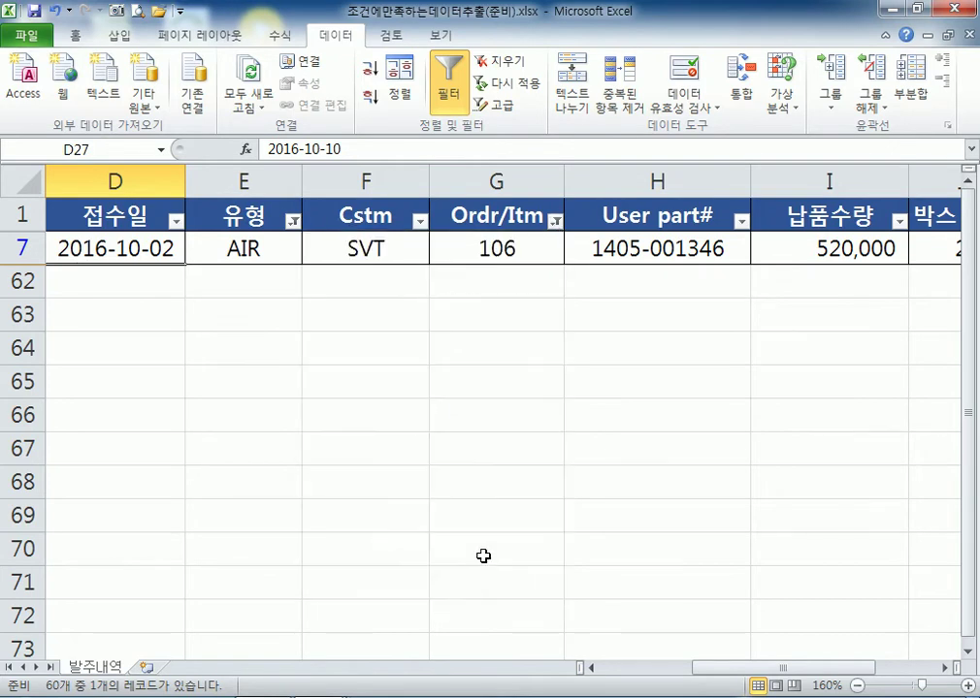
# Clear the filter on the Ordr/Itm column, keeping the 지역 and 유형 conditions
pyautogui.click(555, 223)
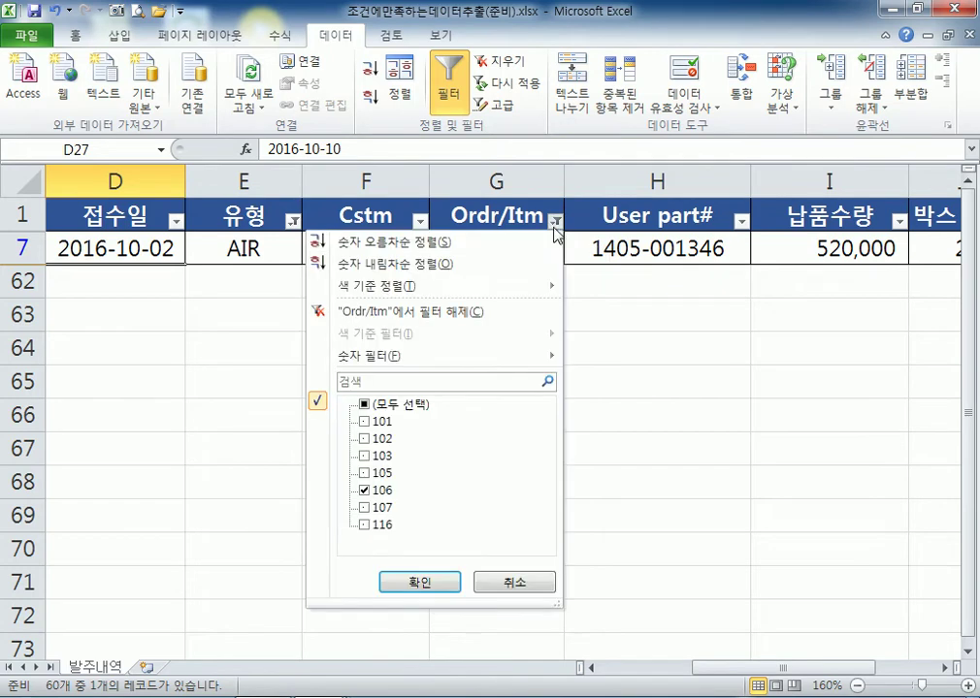
pyautogui.click(404, 310)
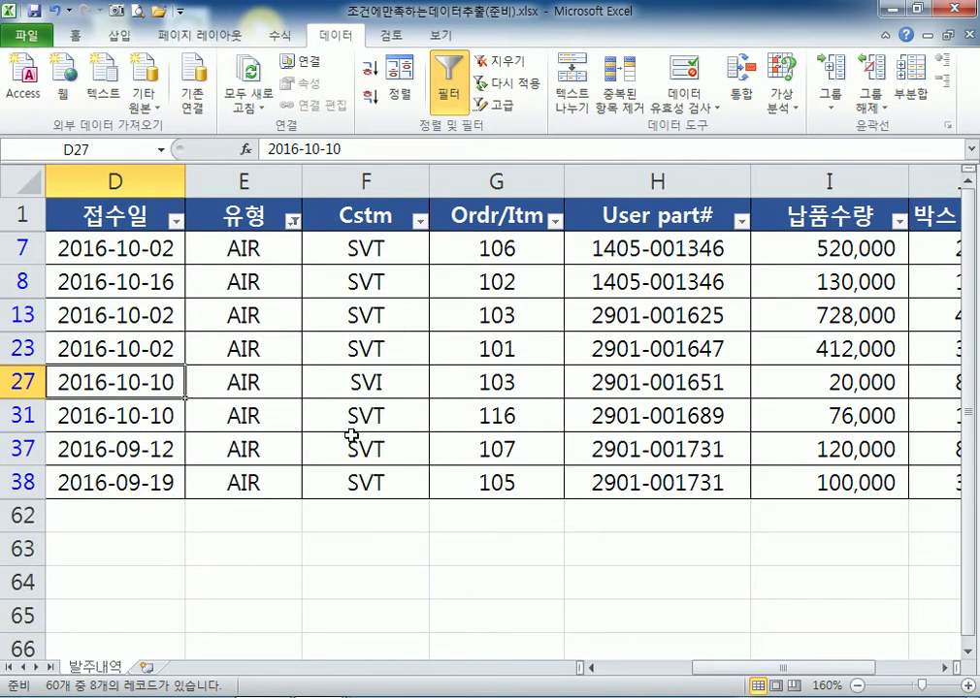
pyautogui.moveTo(776, 668); pyautogui.dragTo(545, 670)
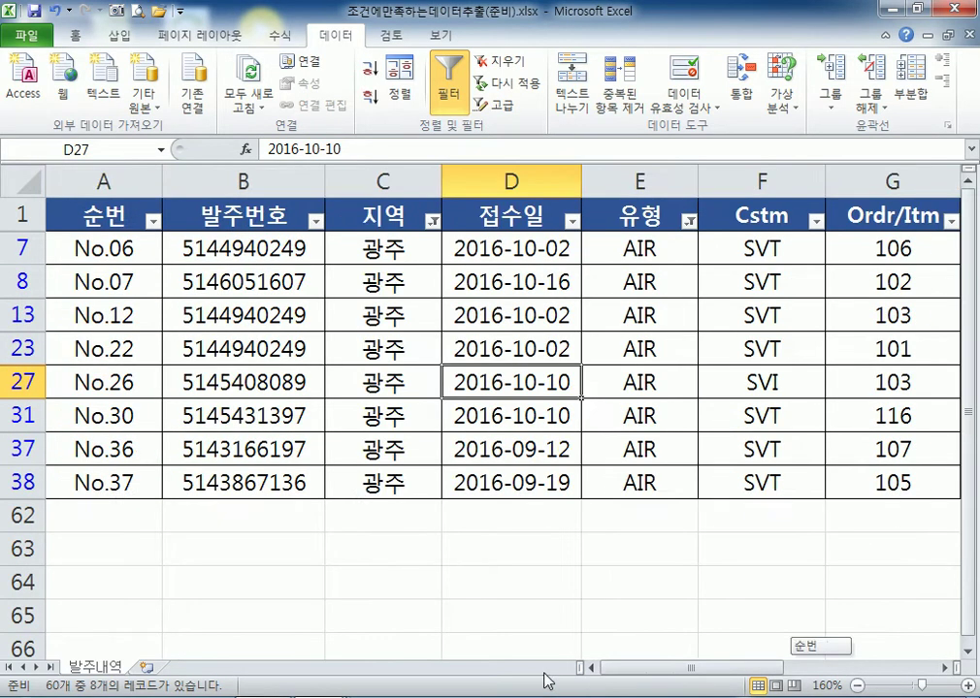
# Clear the filter on the 지역 column while keeping the AIR condition on 유형
pyautogui.click(242, 285)
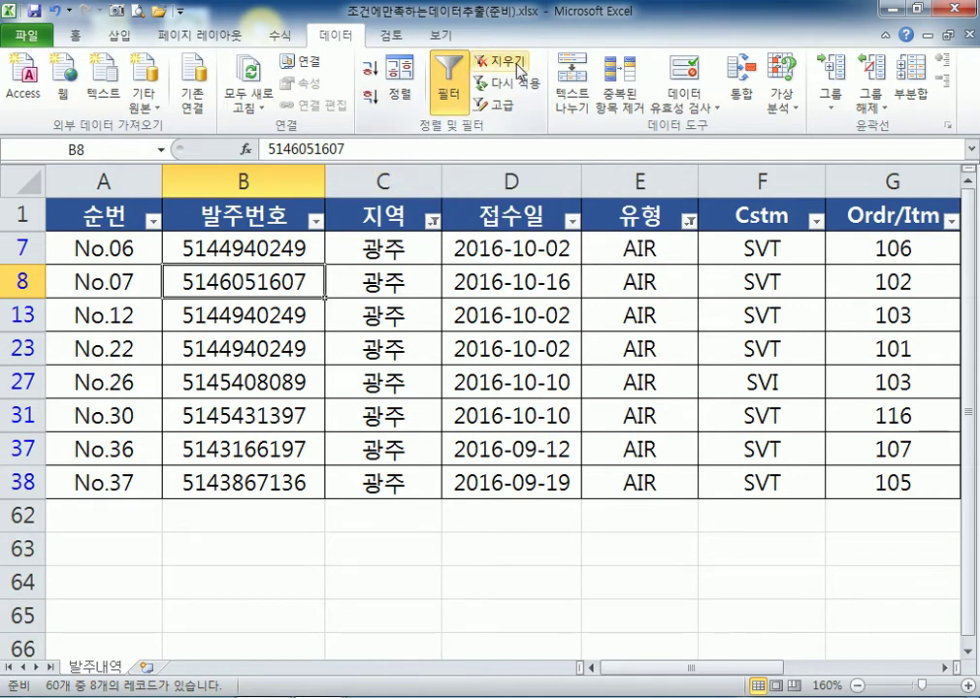
pyautogui.click(431, 222)
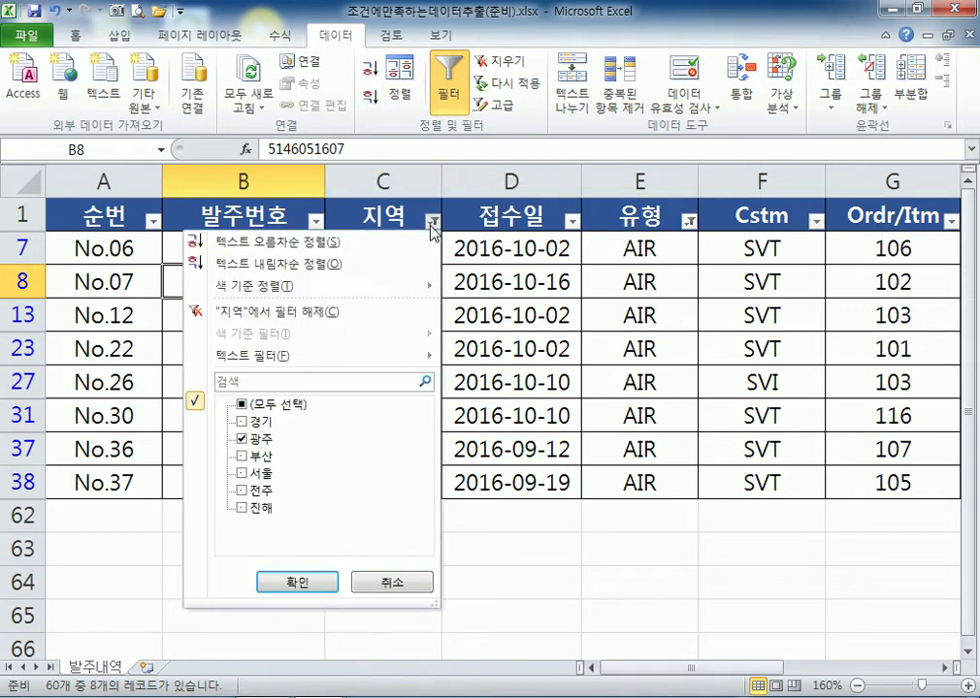
pyautogui.click(306, 322)
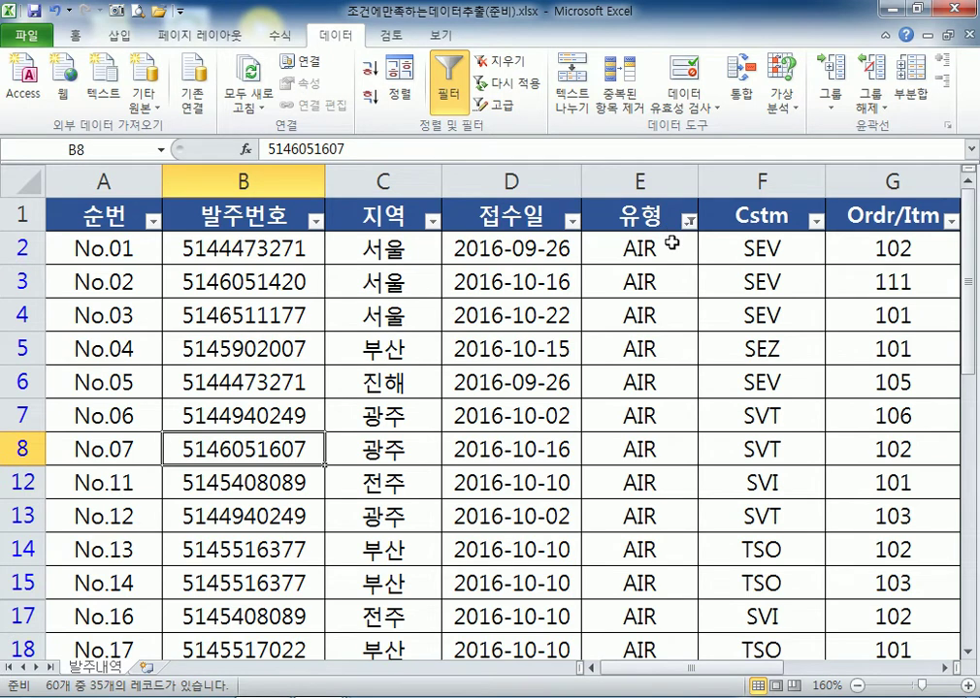
# Filter the 지역 column to show only the 경기 records among the AIR orders
pyautogui.click(432, 221)
pyautogui.click(241, 423)
pyautogui.click(241, 404)
pyautogui.click(241, 423)
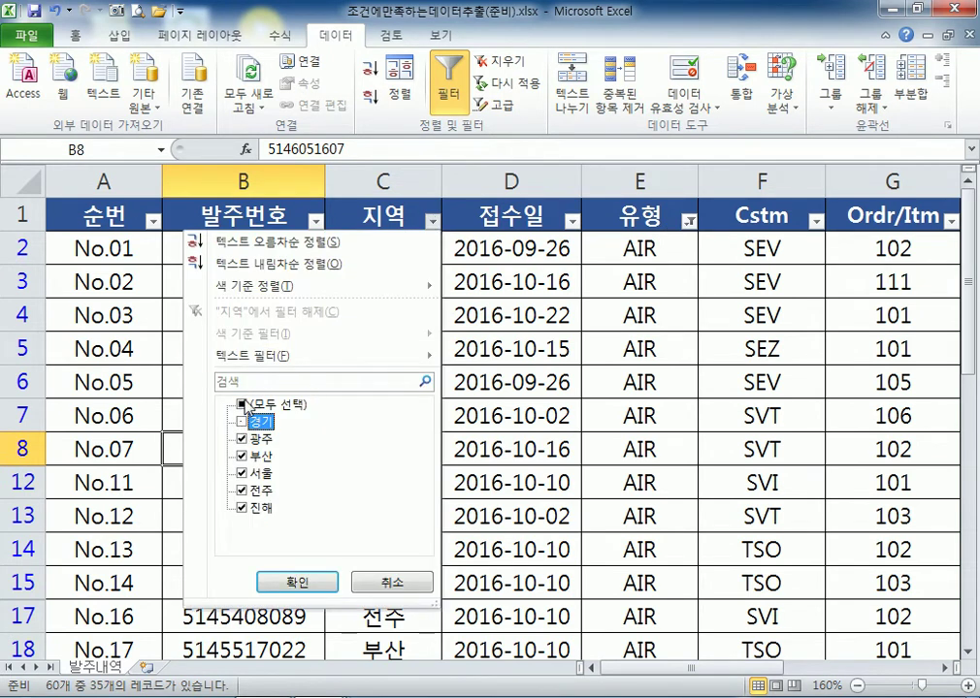
pyautogui.click(243, 406)
pyautogui.click(242, 404)
pyautogui.click(241, 423)
pyautogui.click(296, 583)
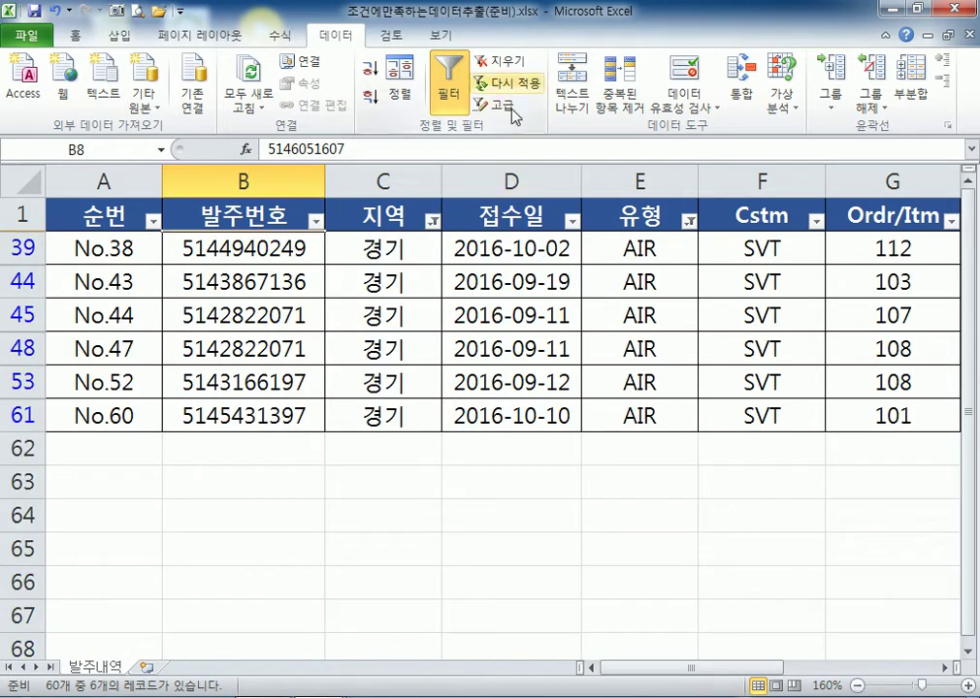
# Clear the 지역 and 유형 filter conditions together so the whole order list is shown
pyautogui.click(400, 181)
pyautogui.click(640, 181)
pyautogui.click(718, 315)
pyautogui.click(534, 315)
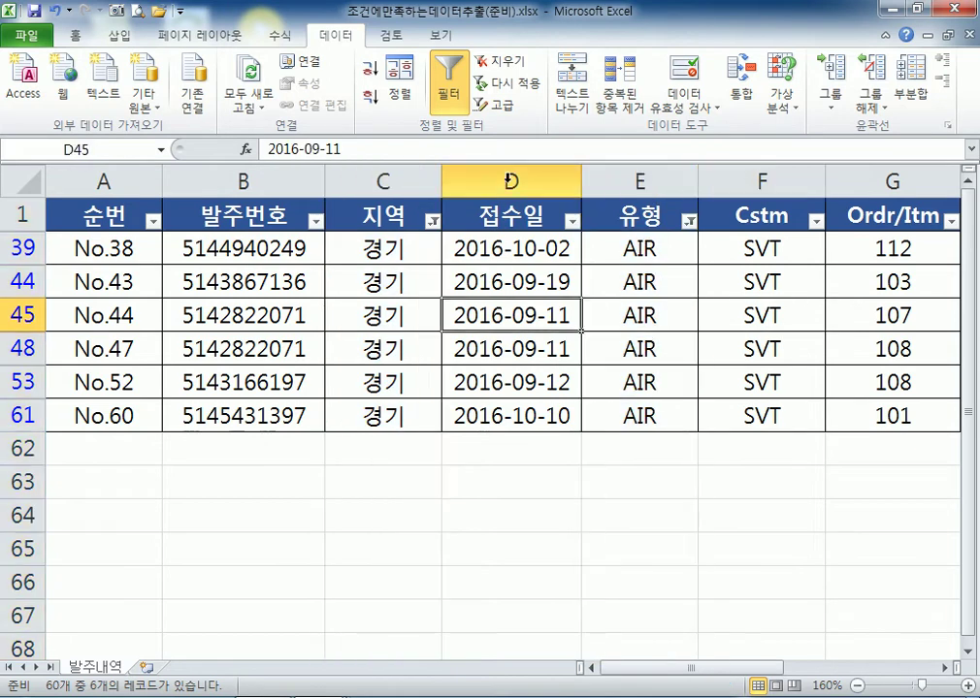
pyautogui.click(503, 64)
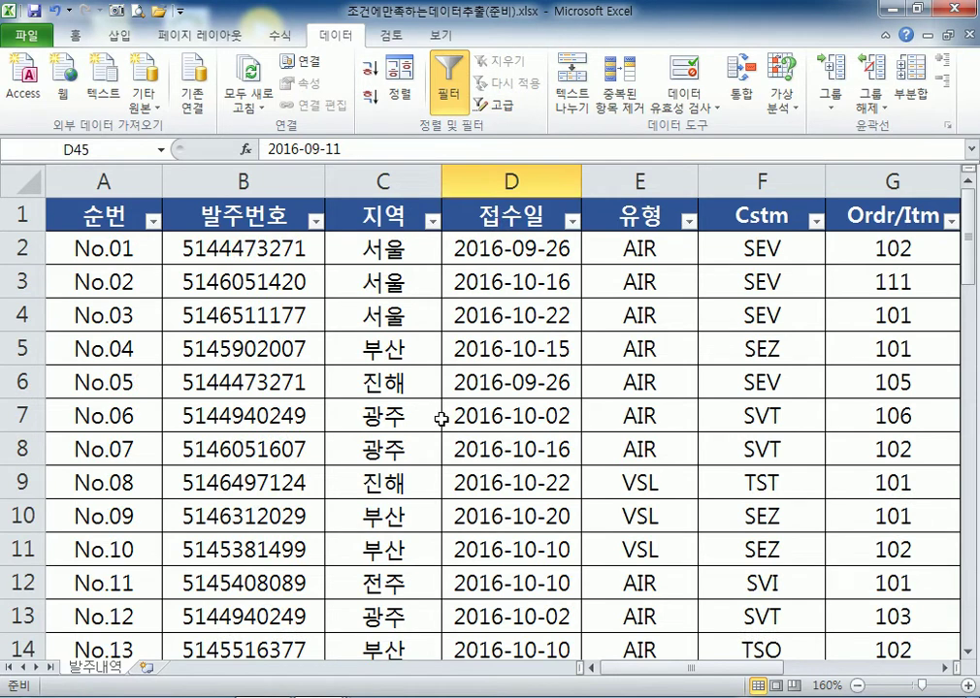
# Turn AutoFilter off for the order list and turn it back on
pyautogui.click(449, 95)
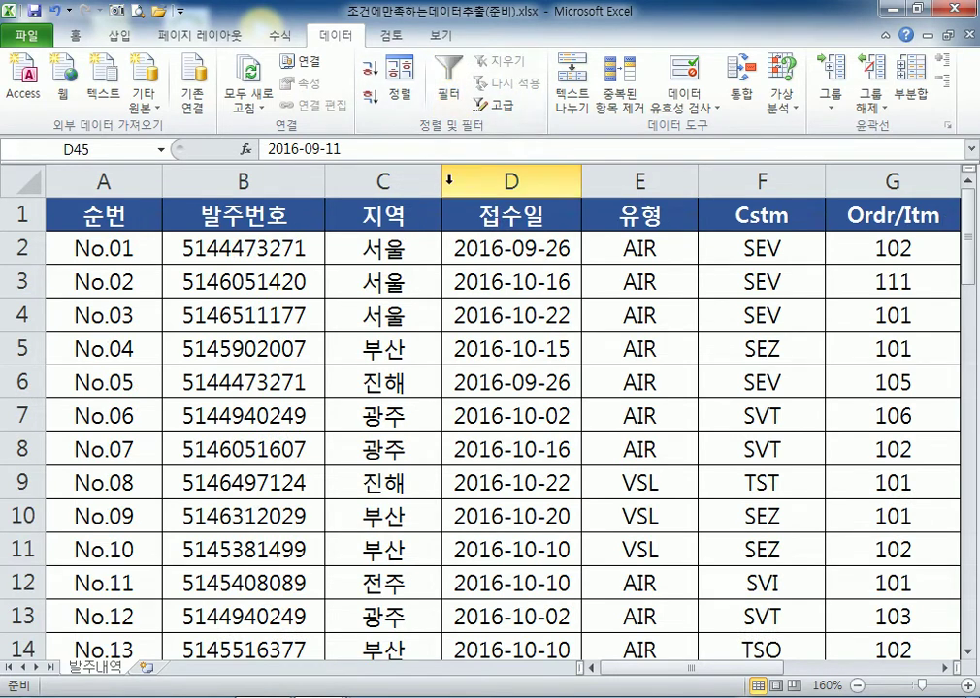
pyautogui.click(449, 91)
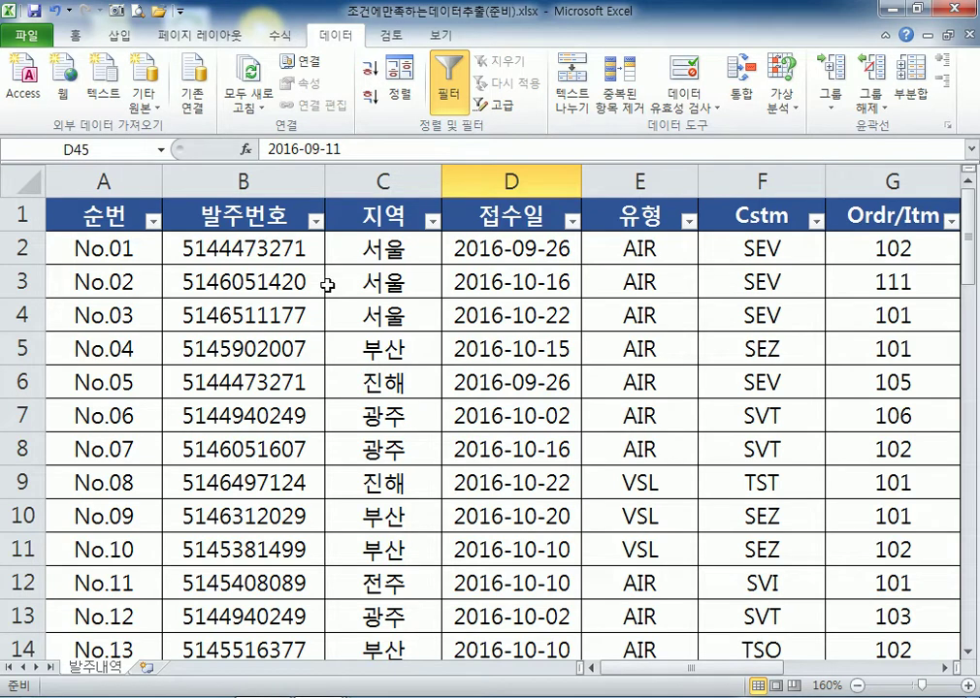
# Examine the order list at 100% zoom across to ERP 수량, checking the 납품수량 values down to the last record
pyautogui.click(394, 283)
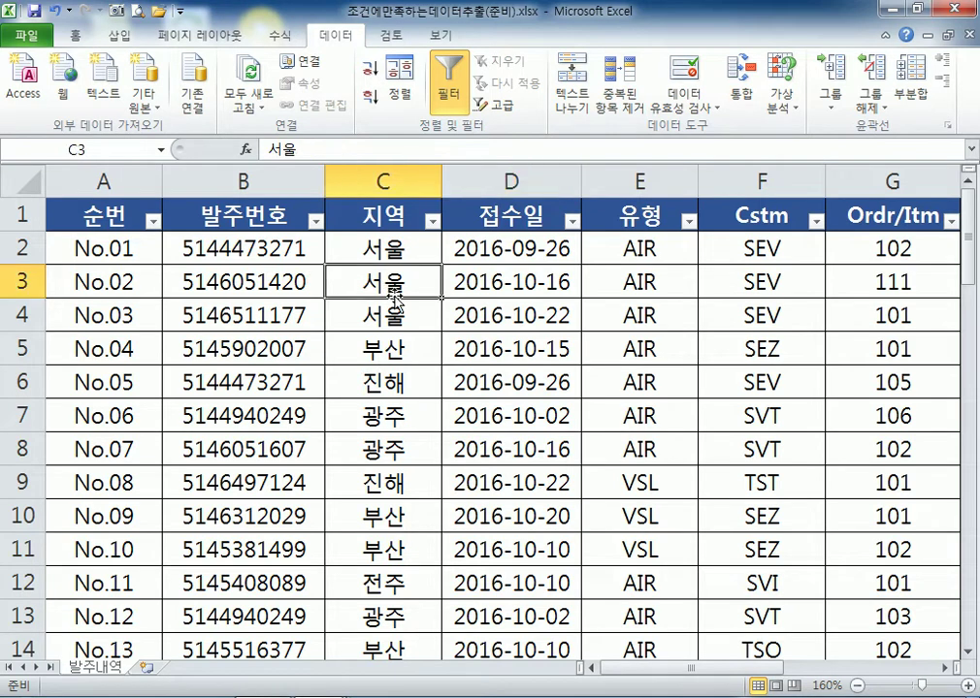
pyautogui.scroll(-4, 392, 301)
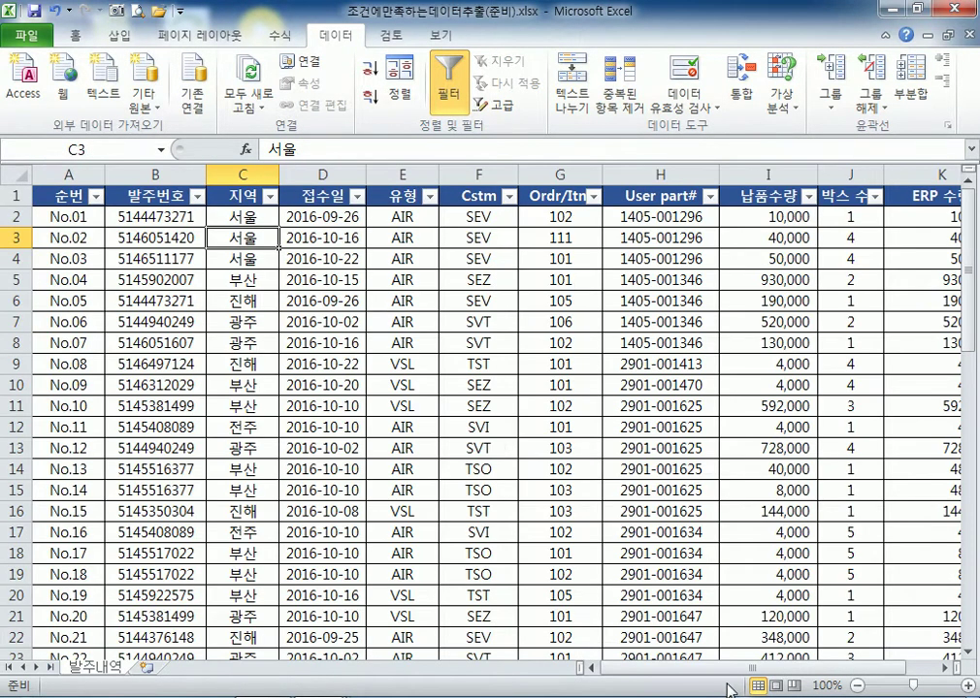
pyautogui.moveTo(849, 669); pyautogui.dragTo(864, 674)
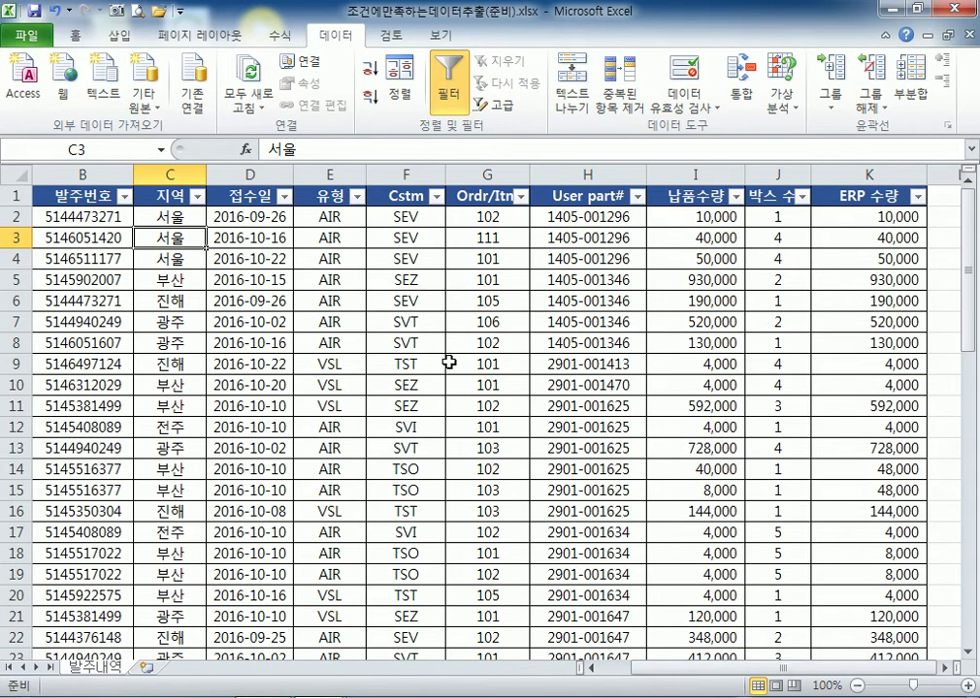
pyautogui.click(392, 359)
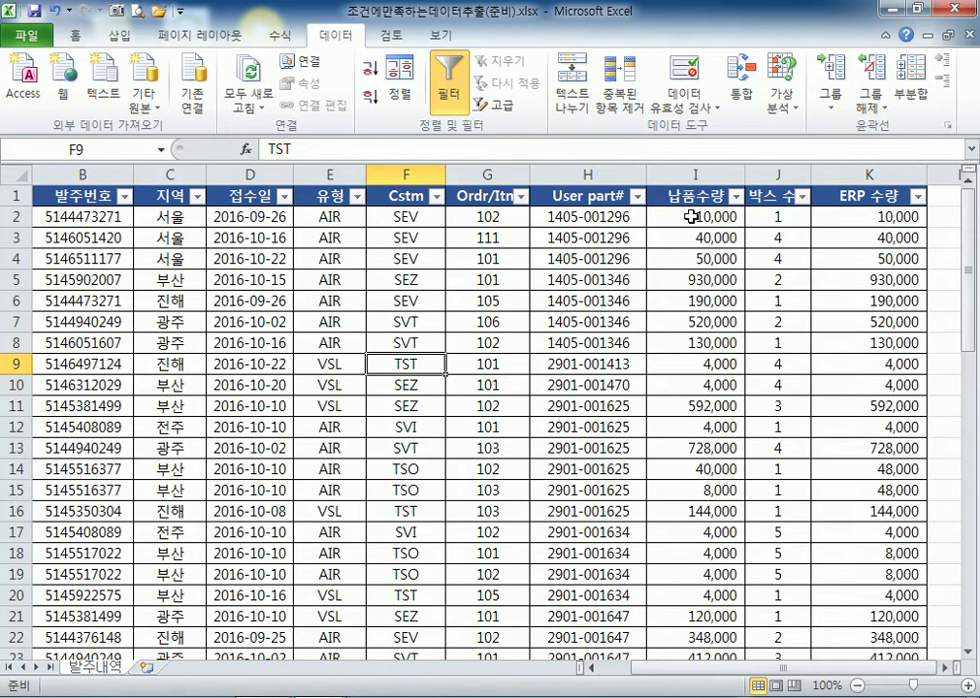
pyautogui.click(691, 216)
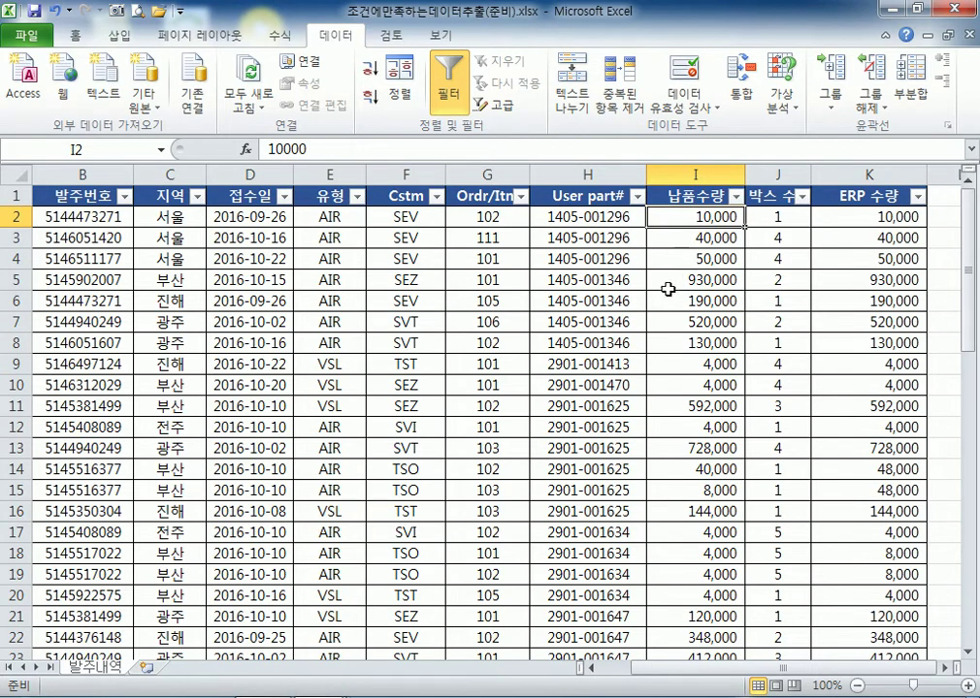
pyautogui.scroll(-17, 670, 286)
pyautogui.scroll(16, 659, 318)
pyautogui.scroll(1, 659, 311)
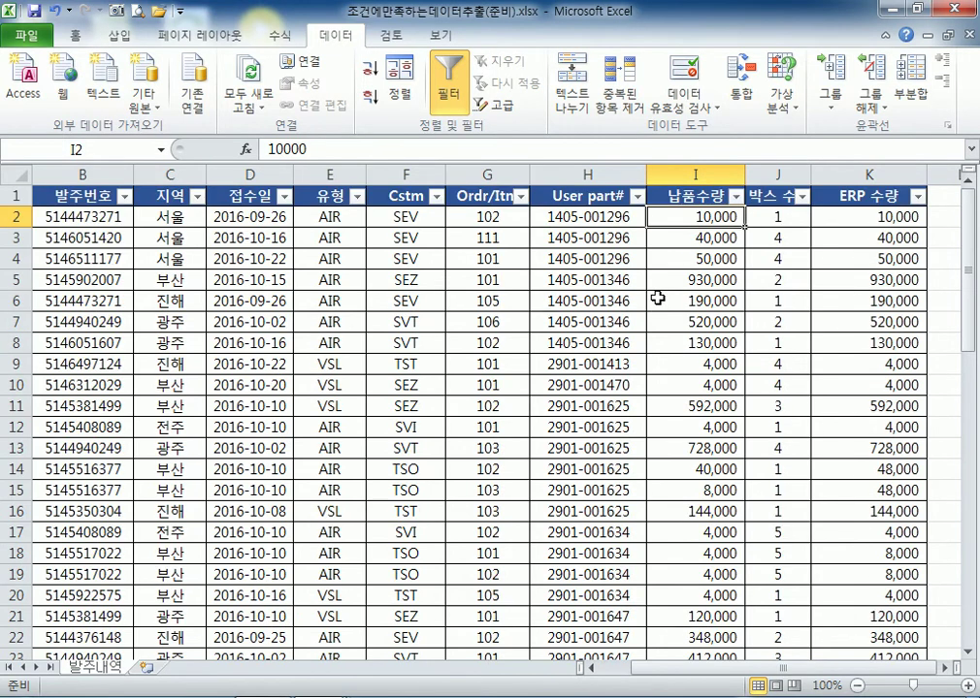
# Filter the 납품수량 column with a number filter to show only records greater than or equal to 500000
pyautogui.click(738, 198)
pyautogui.moveTo(729, 401); pyautogui.dragTo(774, 364)
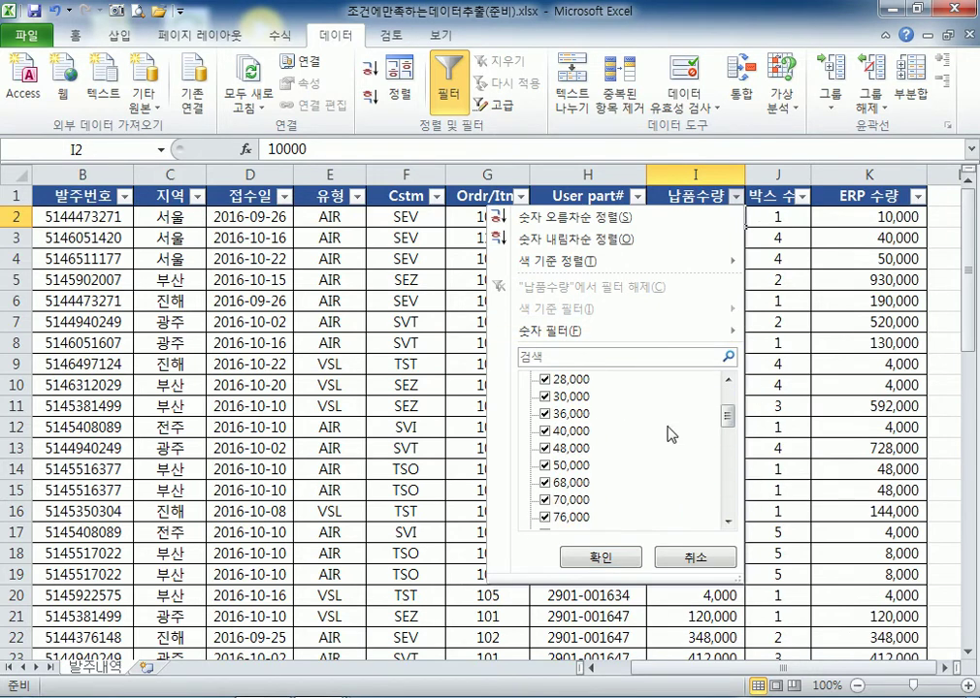
pyautogui.moveTo(598, 339)
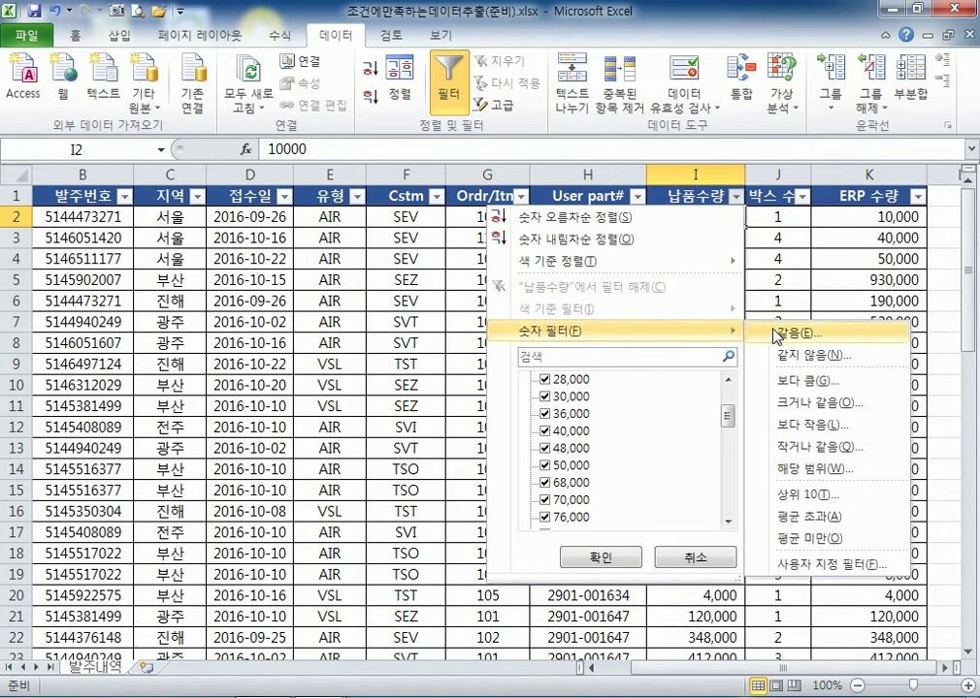
pyautogui.click(817, 403)
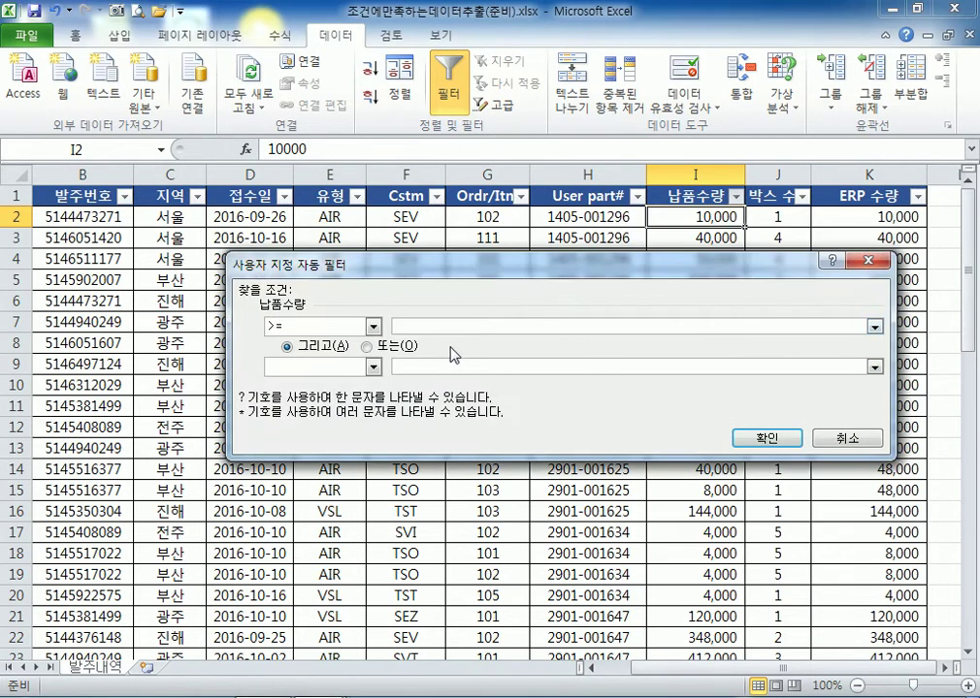
pyautogui.write('500000')
pyautogui.click(781, 438)
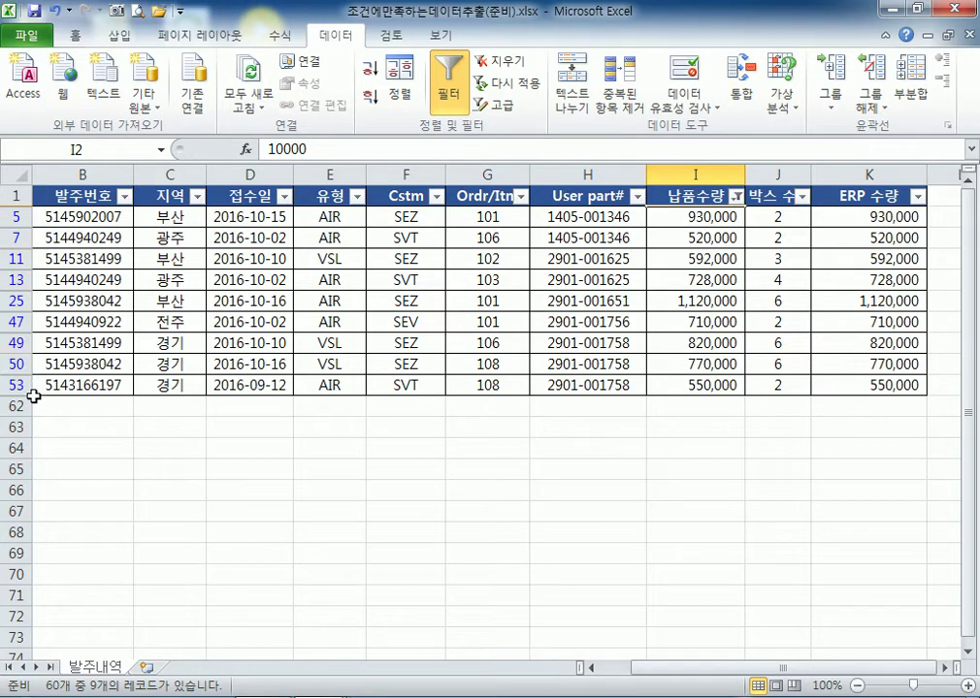
# Copy the filtered records together with the heading row, from the 순번 column through ERP 수량
pyautogui.moveTo(15, 196); pyautogui.dragTo(321, 238)
pyautogui.click(311, 255)
pyautogui.moveTo(68, 216); pyautogui.dragTo(868, 356)
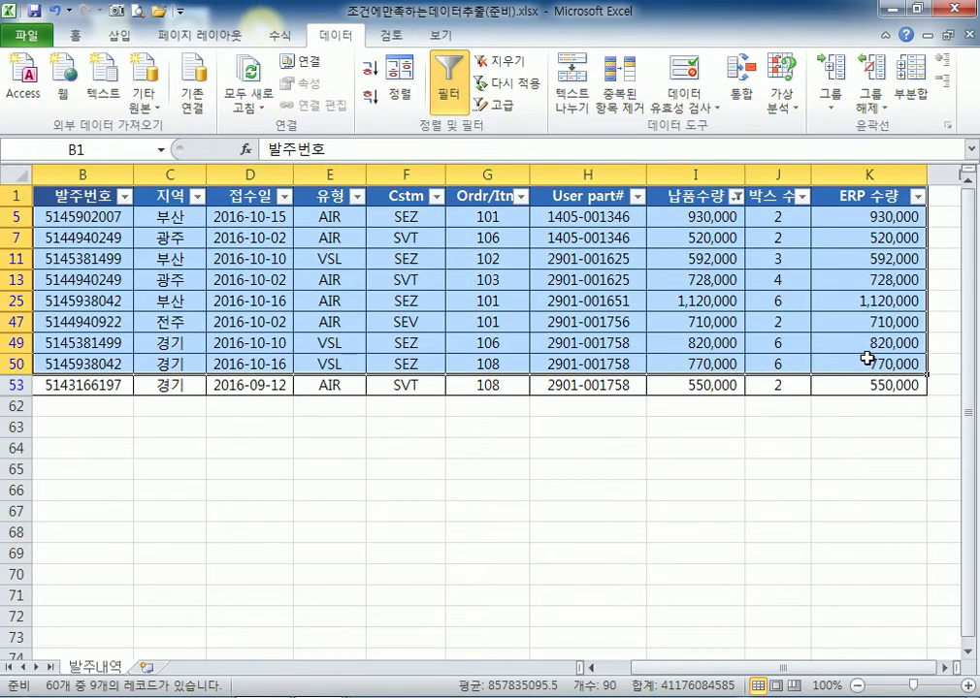
pyautogui.click(868, 361)
pyautogui.press('Home')
pyautogui.moveTo(93, 204); pyautogui.dragTo(936, 386)
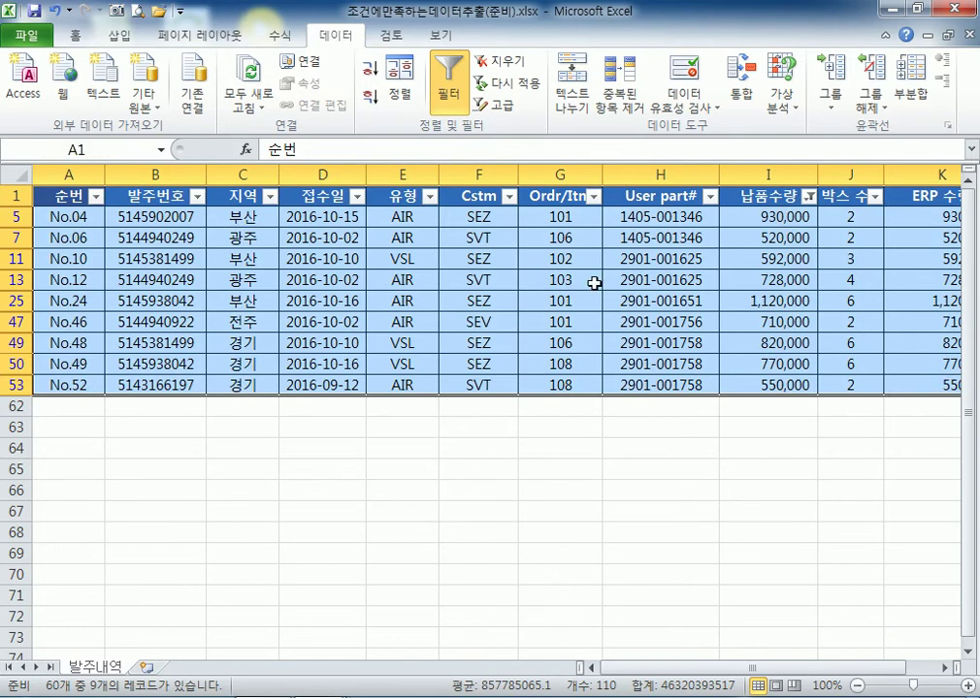
pyautogui.rightClick(454, 243)
pyautogui.click(492, 284)
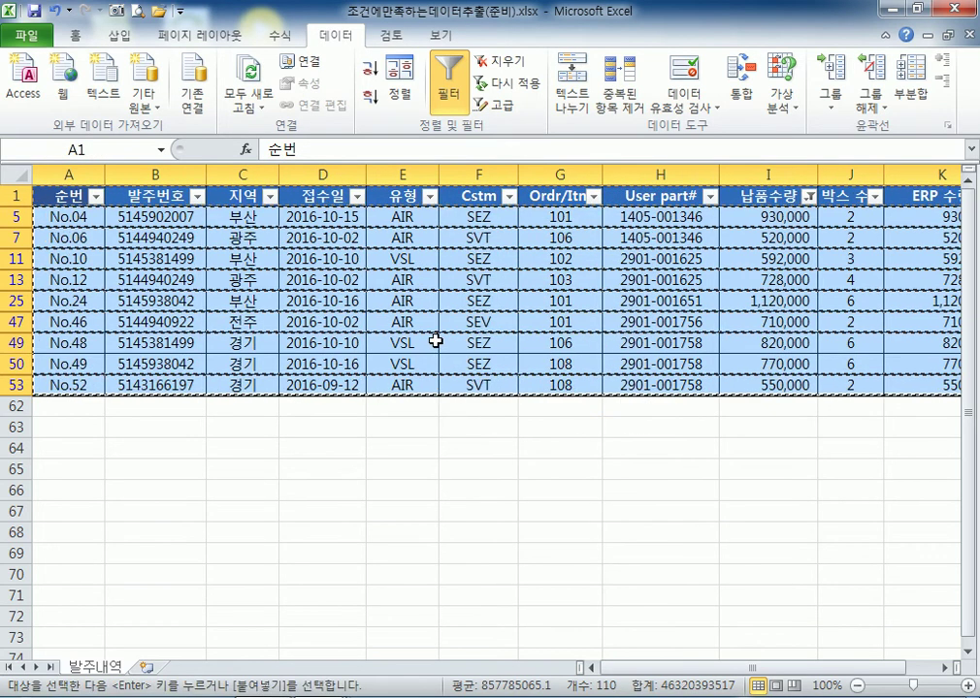
# Insert a new worksheet and paste the copied records at cell A1
pyautogui.click(144, 667)
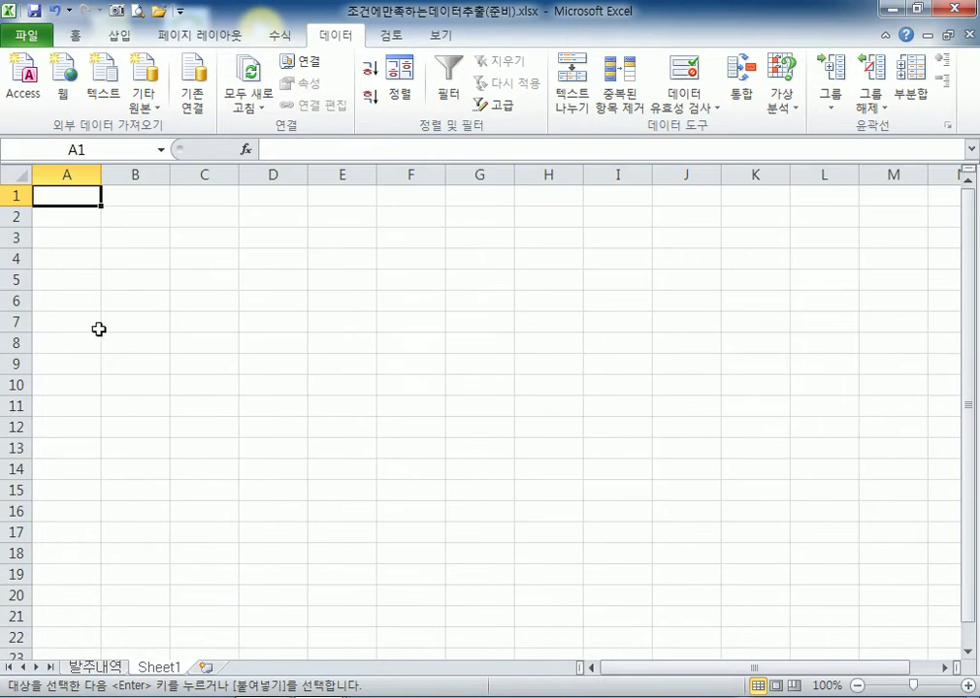
pyautogui.rightClick(56, 202)
pyautogui.click(100, 289)
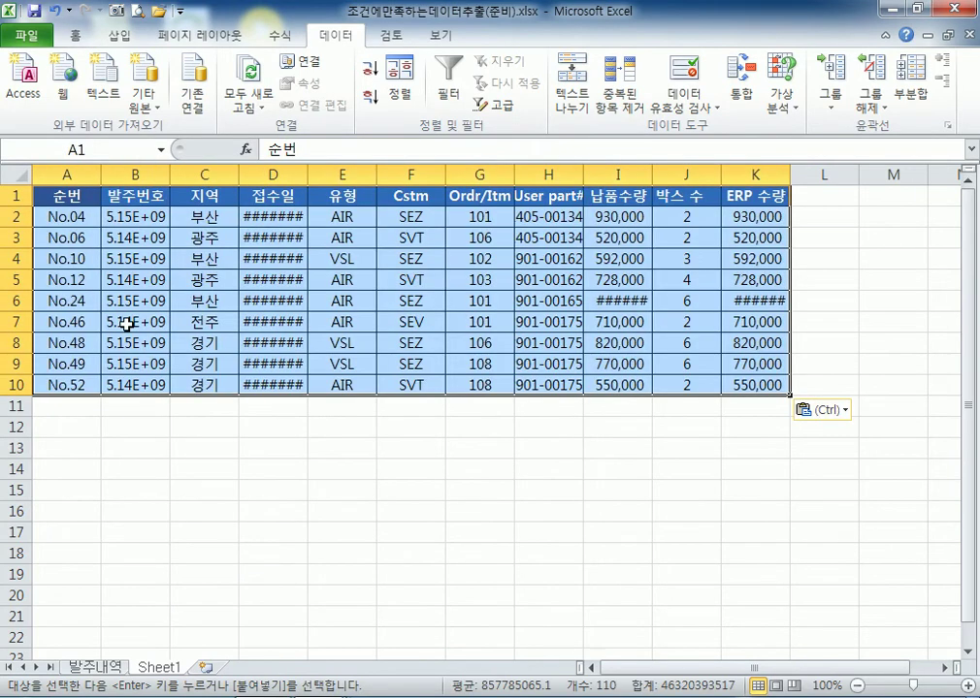
# AutoFit the widths of all columns on Sheet1 to the pasted order data
pyautogui.click(265, 482)
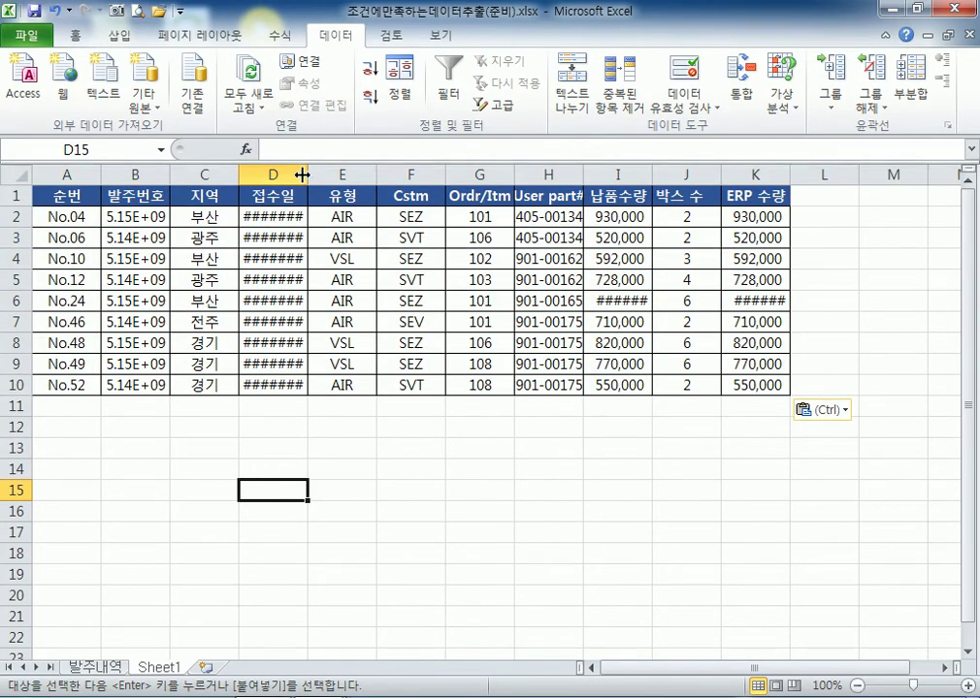
pyautogui.doubleClick(307, 175)
pyautogui.doubleClick(171, 175)
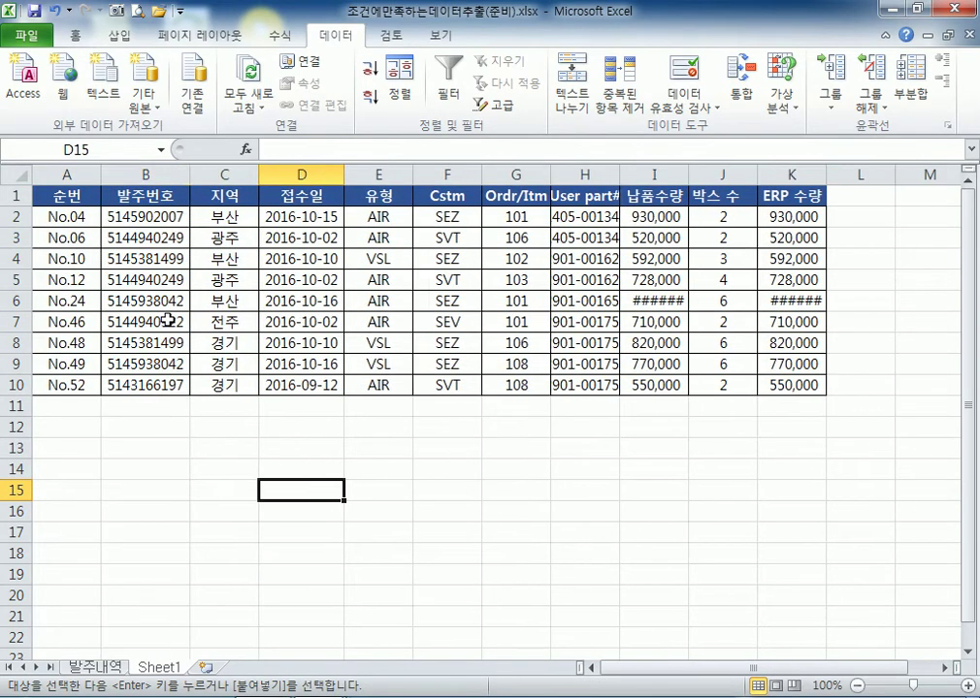
pyautogui.click(15, 174)
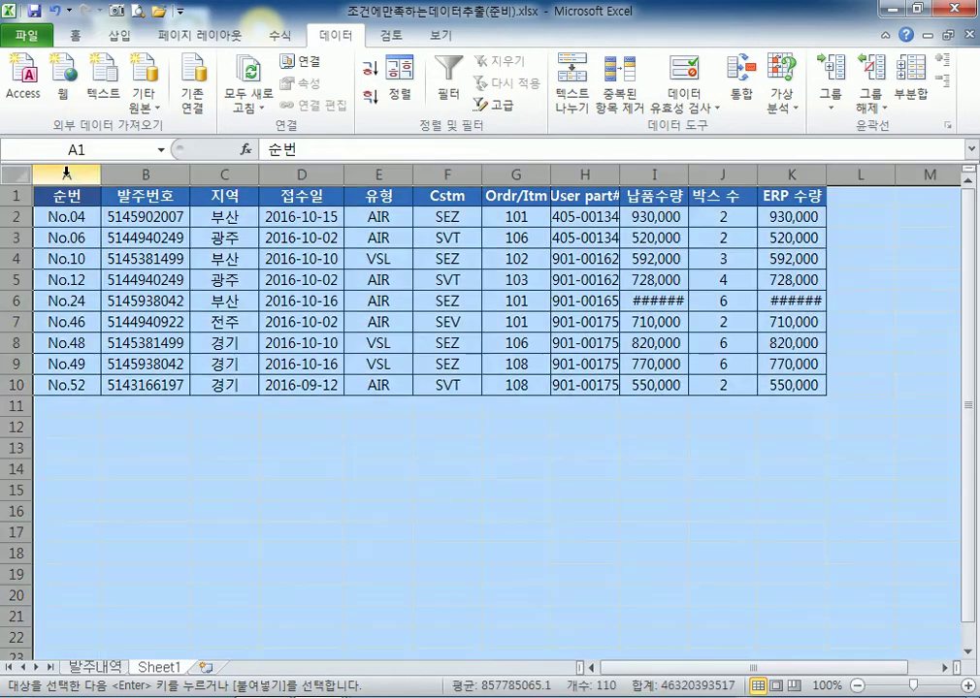
pyautogui.doubleClick(101, 175)
pyautogui.click(134, 237)
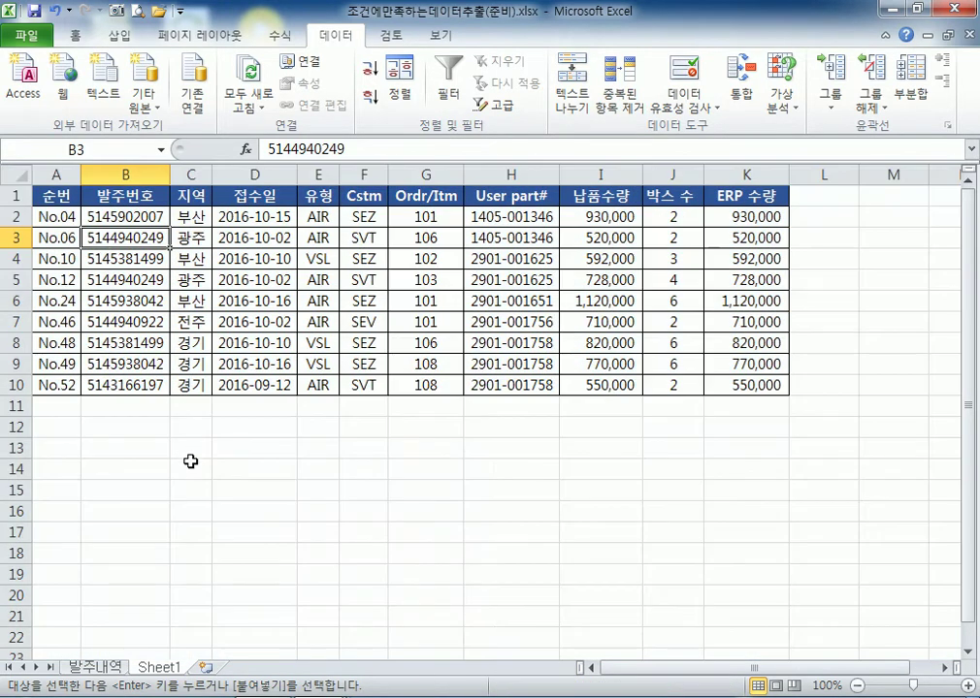
# Return to the 발주내역 sheet, copy the filtered list with its headings, and cancel the copy
pyautogui.click(94, 668)
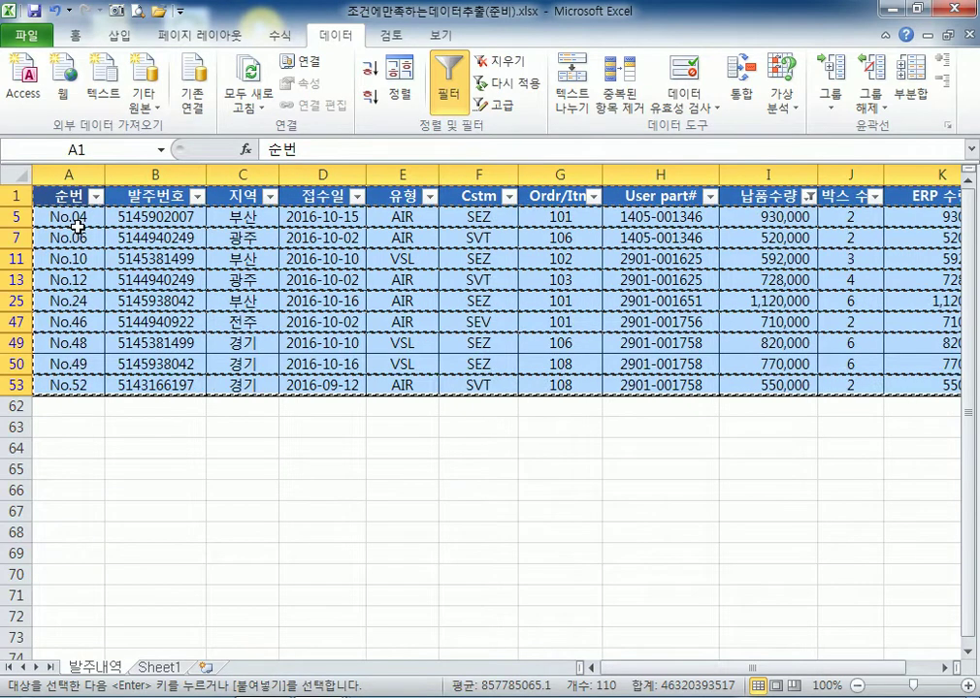
pyautogui.moveTo(66, 195); pyautogui.dragTo(946, 385)
pyautogui.click(75, 36)
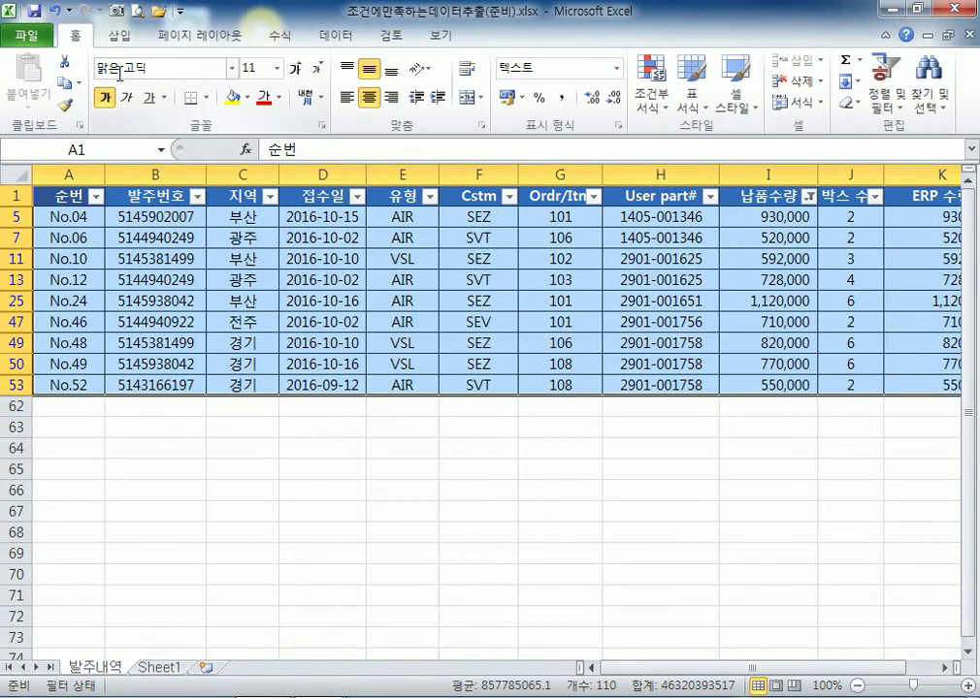
pyautogui.click(65, 86)
pyautogui.click(135, 462)
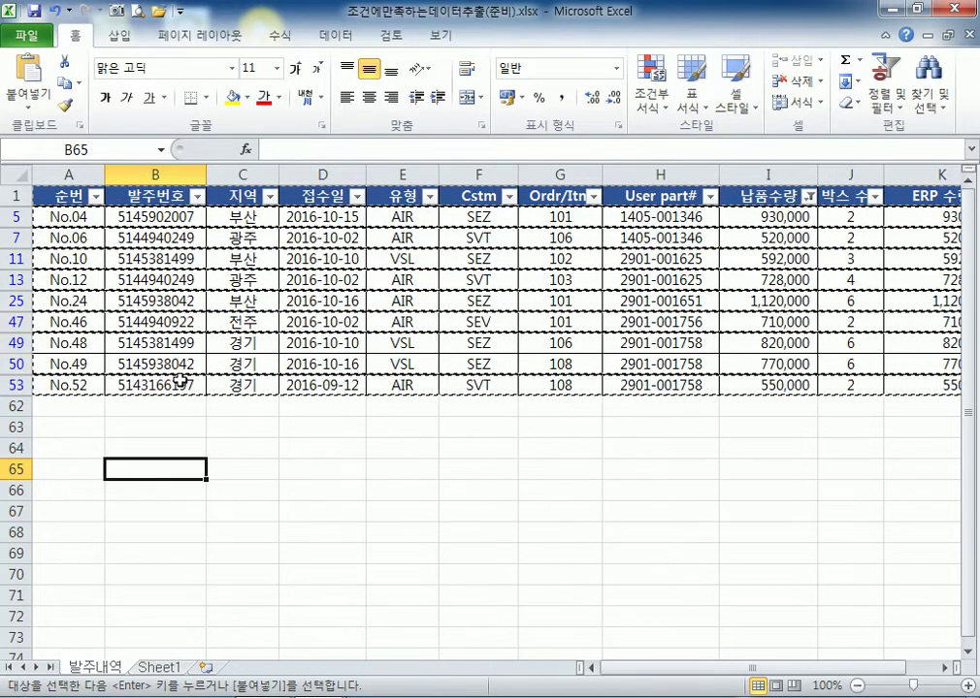
pyautogui.press('Escape')
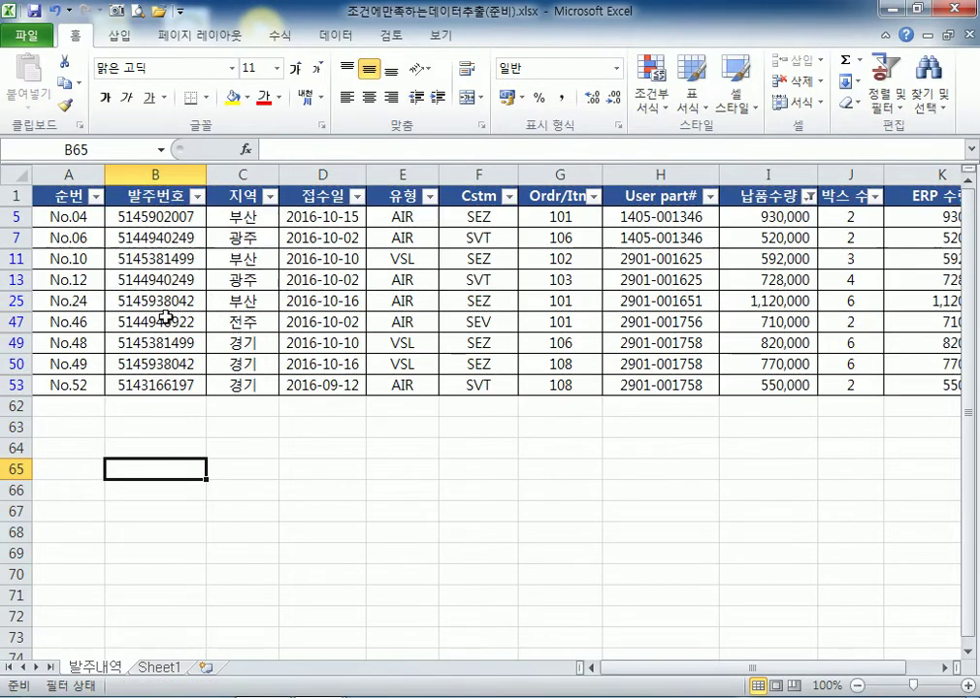
pyautogui.moveTo(65, 197); pyautogui.dragTo(249, 217)
pyautogui.moveTo(72, 239); pyautogui.dragTo(227, 241)
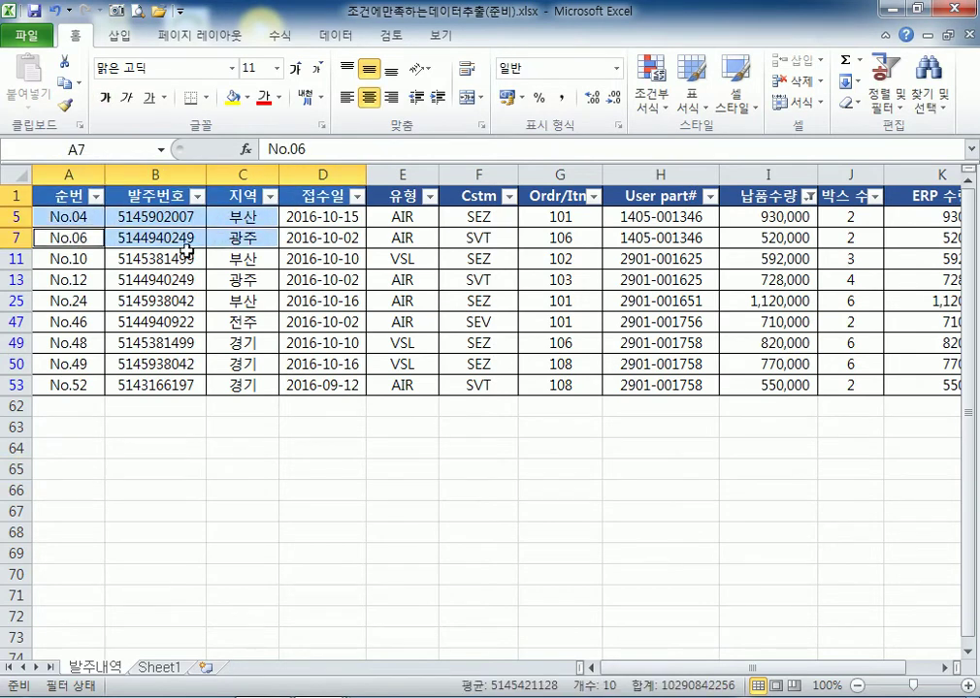
pyautogui.moveTo(59, 259); pyautogui.dragTo(225, 261)
pyautogui.moveTo(65, 195); pyautogui.dragTo(249, 380)
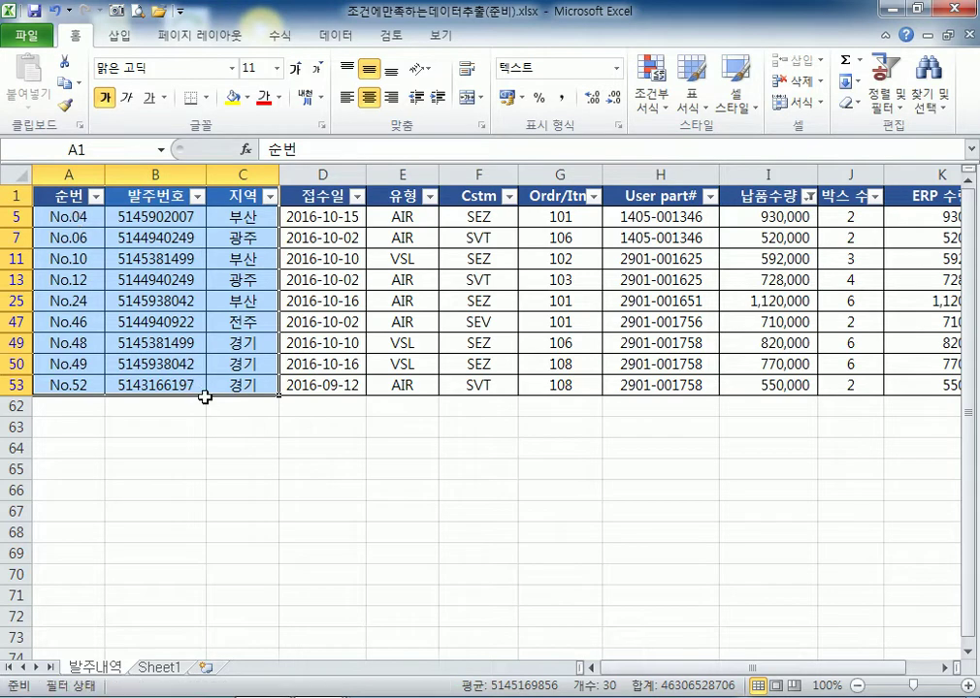
pyautogui.click(54, 218)
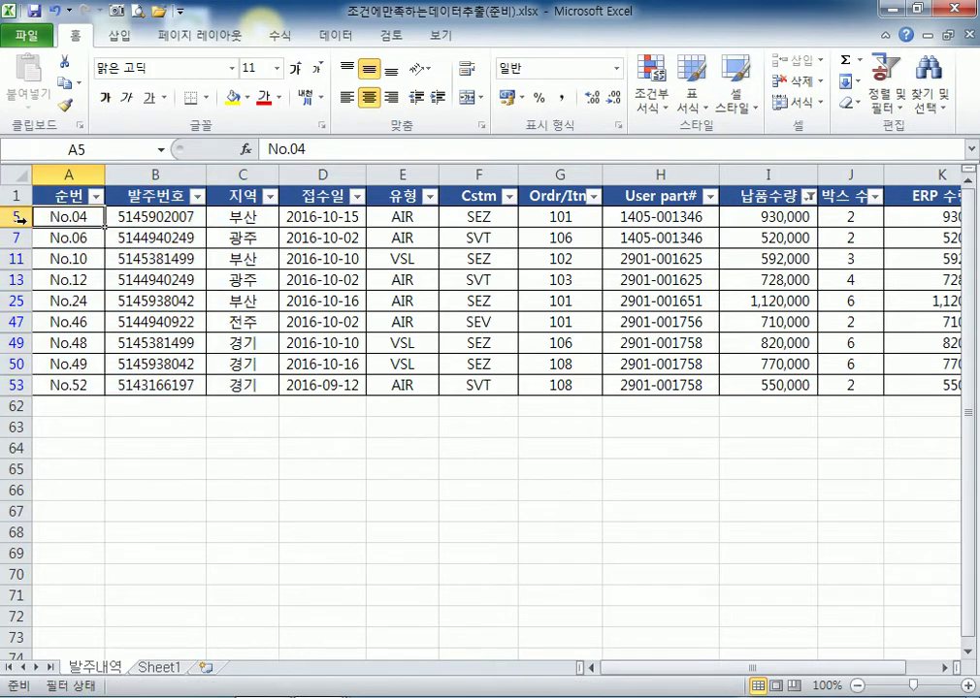
pyautogui.moveTo(15, 196); pyautogui.dragTo(18, 393)
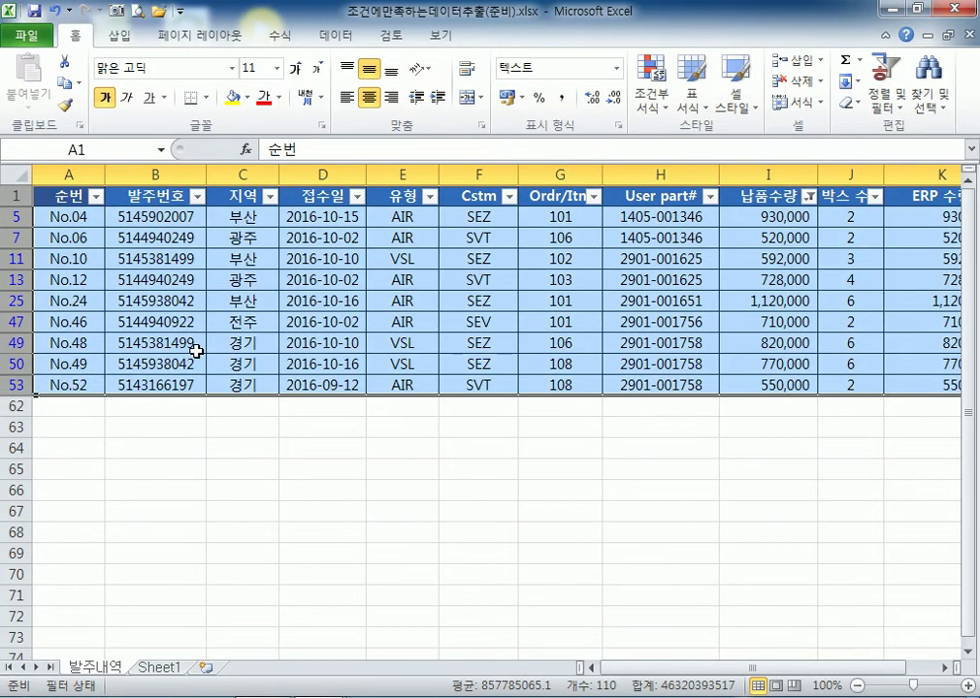
pyautogui.click(155, 280)
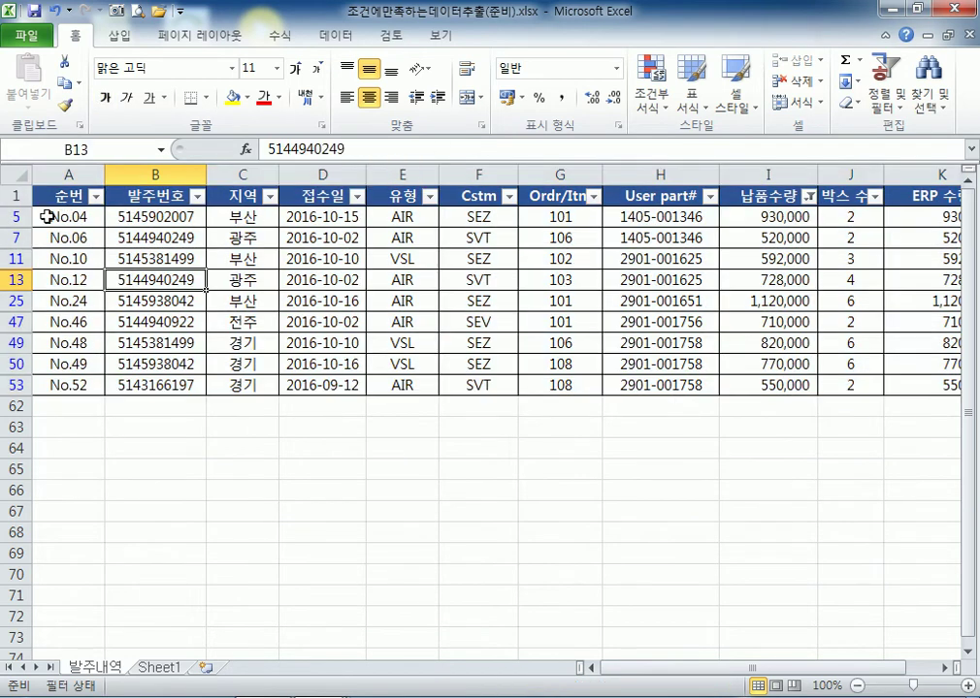
# Copy the filtered list again and delete columns A to K on Sheet1
pyautogui.moveTo(56, 195); pyautogui.dragTo(935, 385)
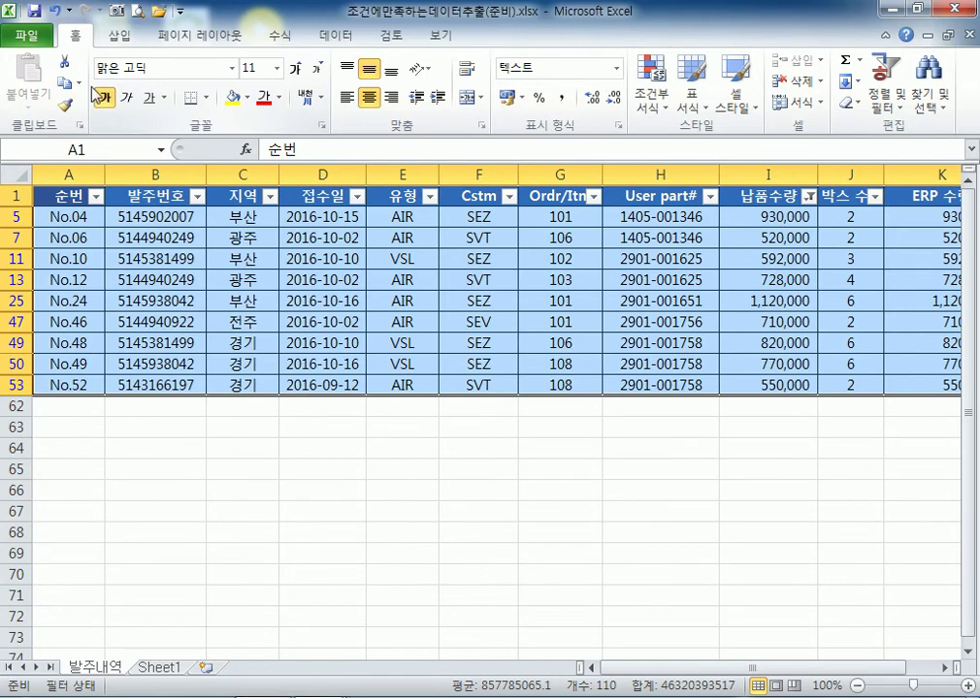
pyautogui.click(61, 87)
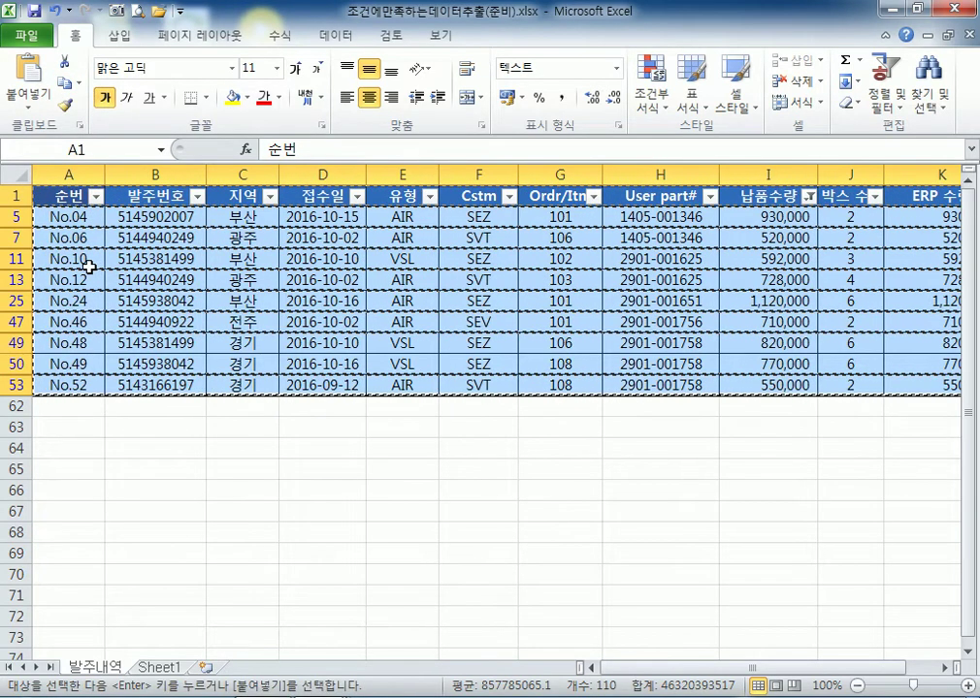
pyautogui.click(158, 668)
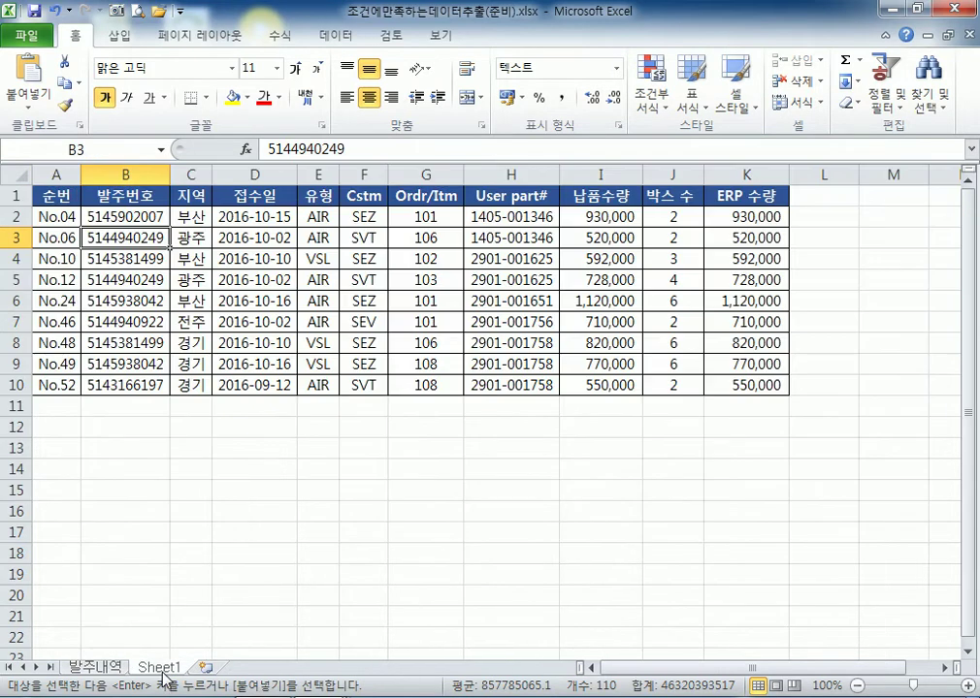
pyautogui.moveTo(51, 174); pyautogui.dragTo(711, 177)
pyautogui.rightClick(712, 178)
pyautogui.click(761, 336)
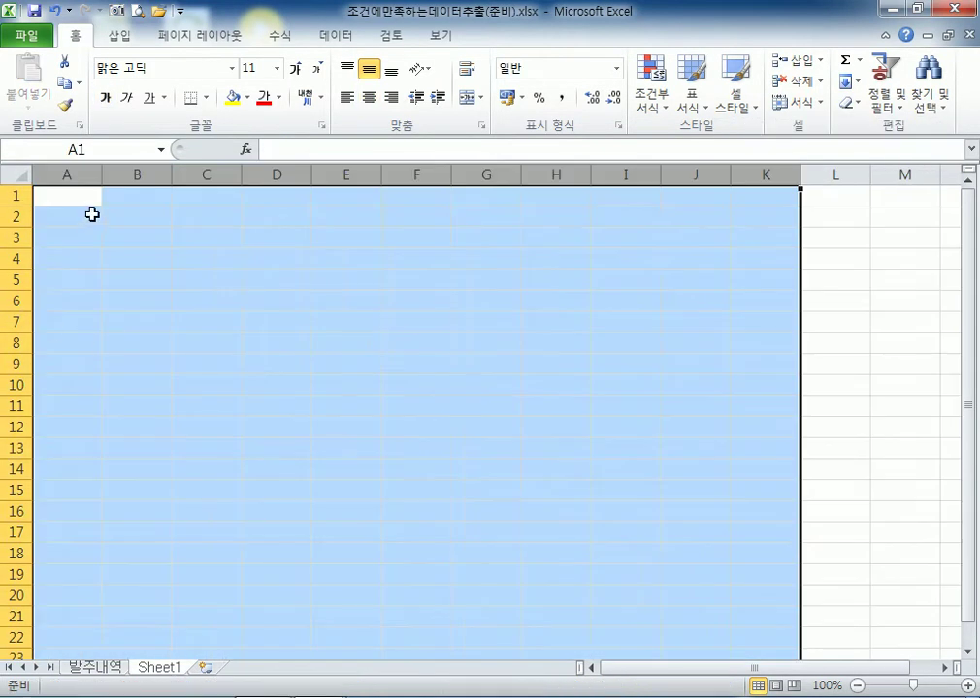
# Try to paste the copied list at cell A1 of Sheet1, and go back to the 발주내역 sheet
pyautogui.click(54, 198)
pyautogui.rightClick(53, 198)
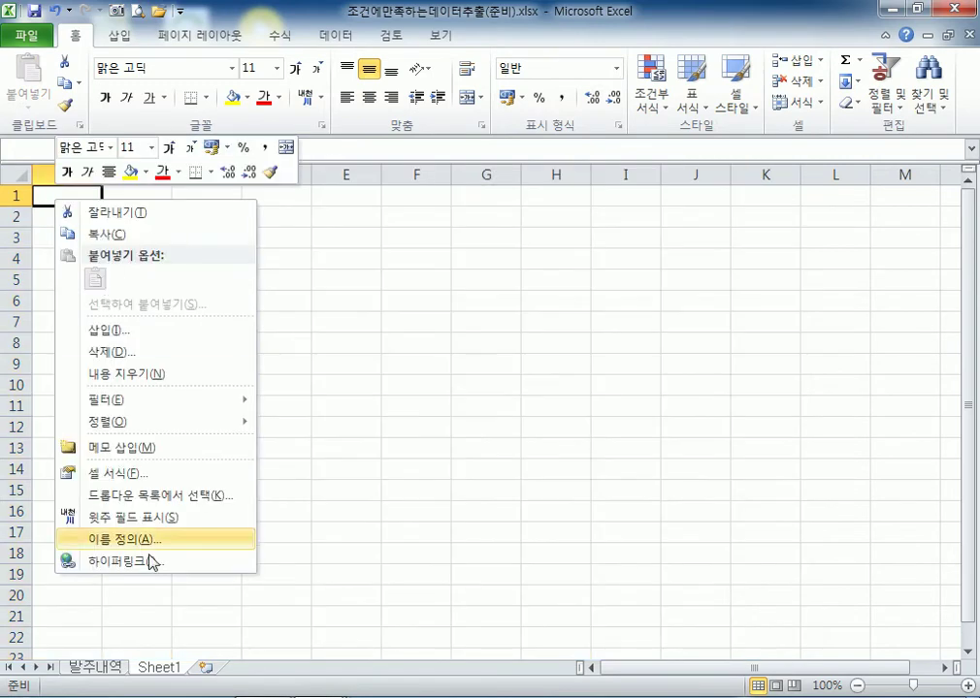
pyautogui.click(77, 672)
pyautogui.hotkey('ctrl', 'z')
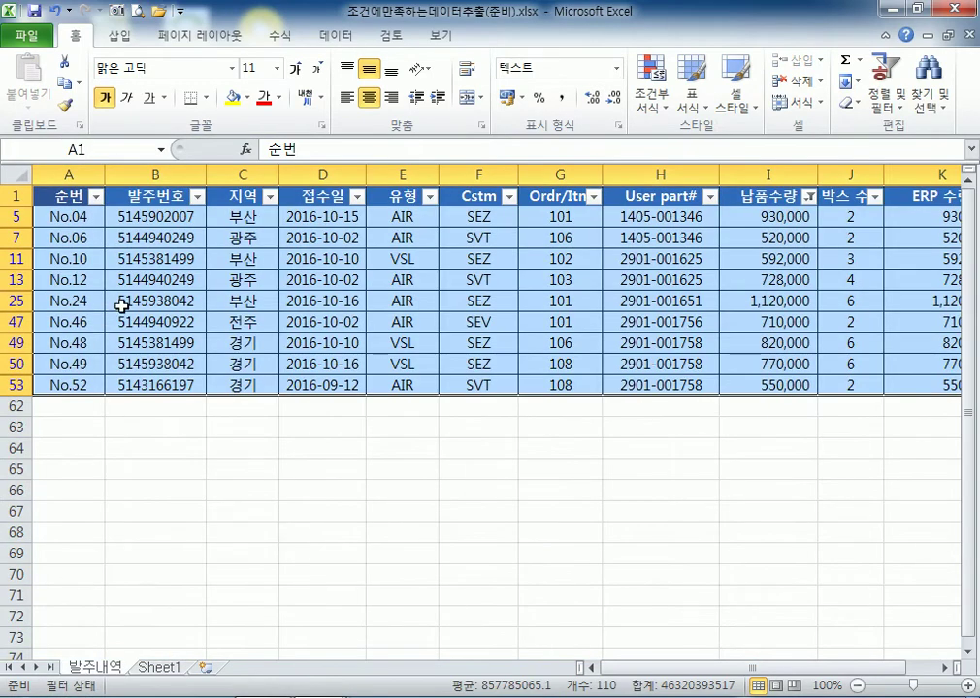
# Copy the filtered range A1:K53 on the 발주내역 sheet, including the heading row
pyautogui.click(180, 174)
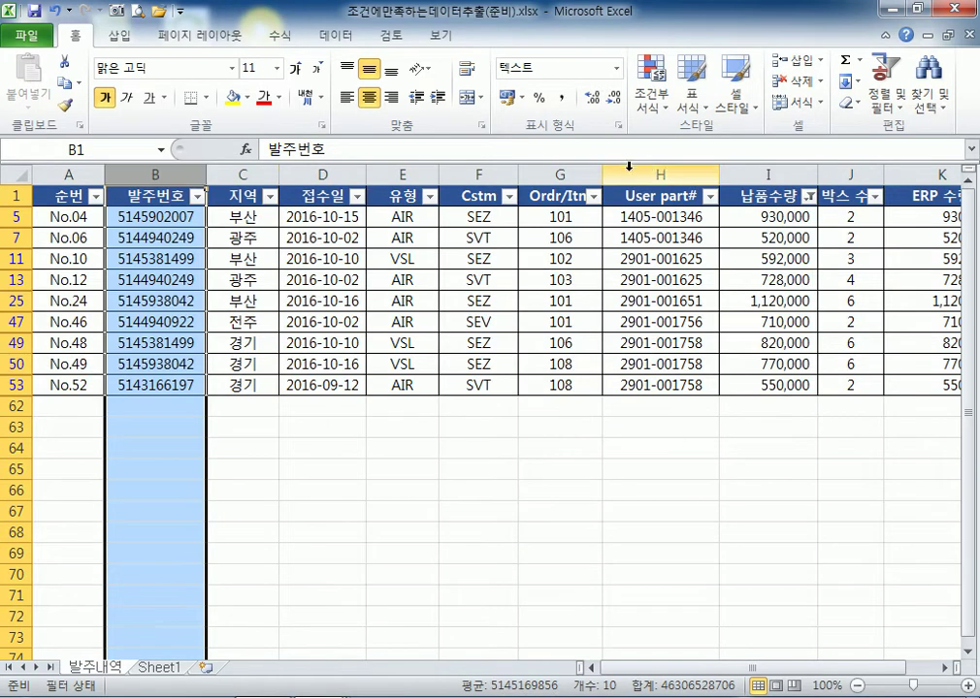
pyautogui.click(655, 167)
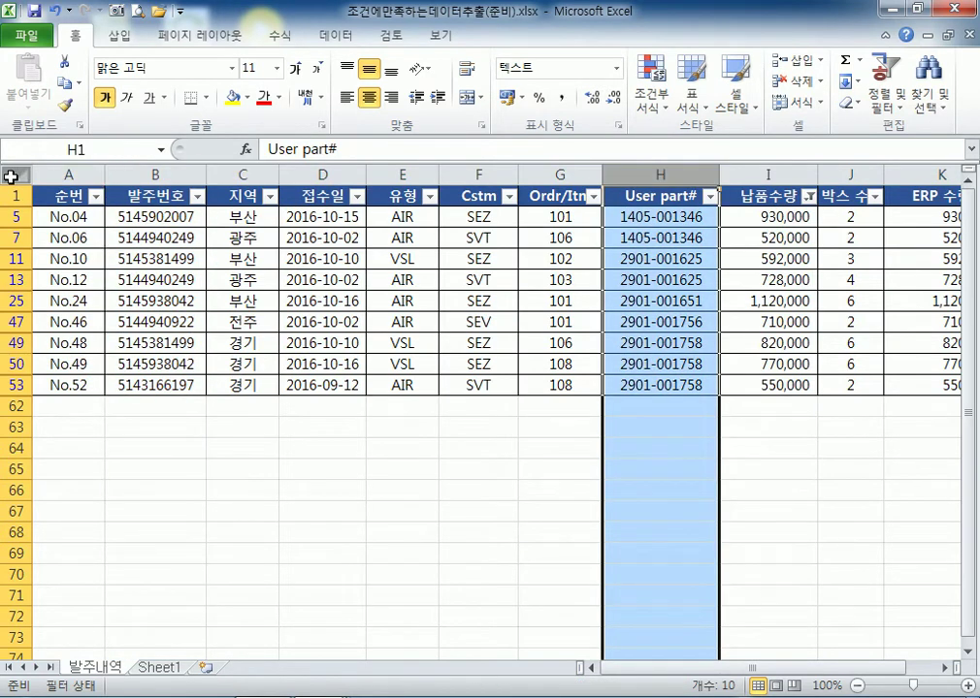
pyautogui.click(13, 174)
pyautogui.click(73, 197)
pyautogui.moveTo(74, 197); pyautogui.dragTo(782, 382)
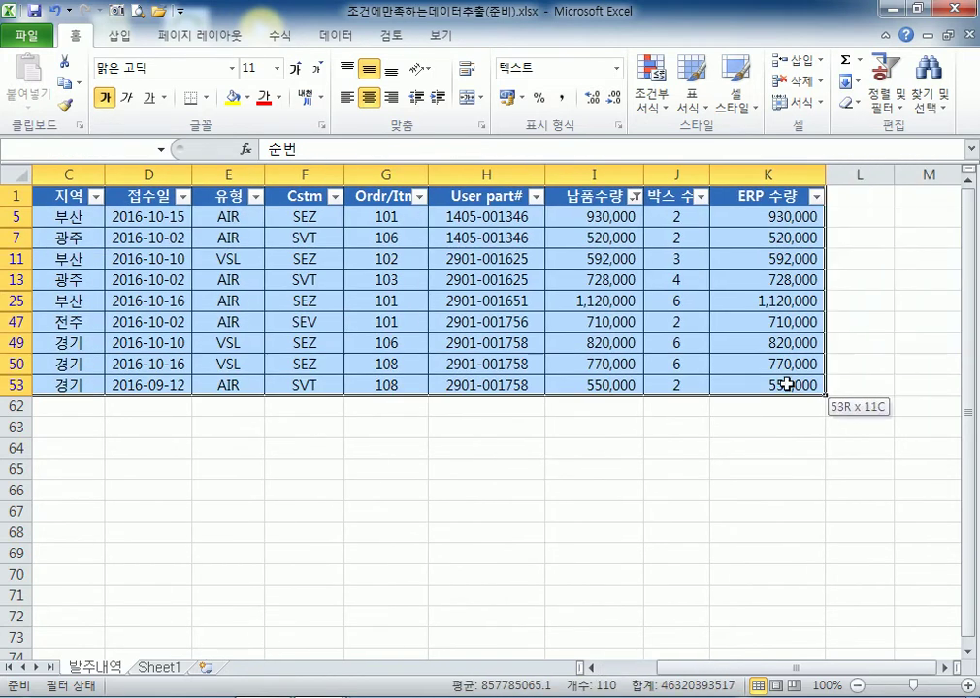
pyautogui.hotkey('ctrl', 'c')
pyautogui.moveTo(696, 668); pyautogui.dragTo(640, 668)
# Paste only the column widths at cell A1 of Sheet1, and paste the complete filtered list there
pyautogui.click(166, 669)
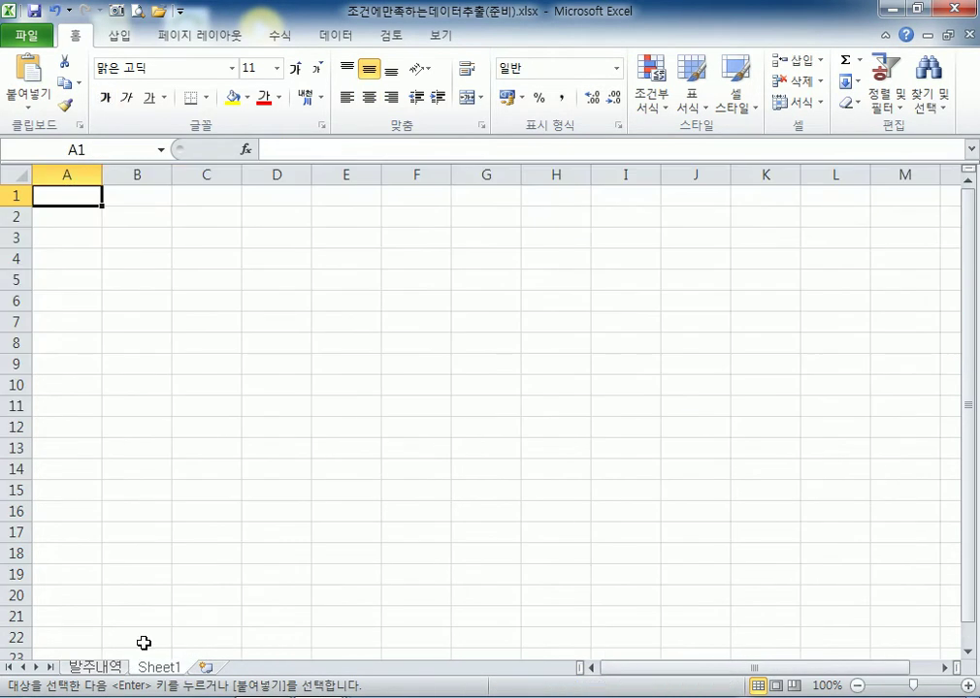
pyautogui.rightClick(73, 192)
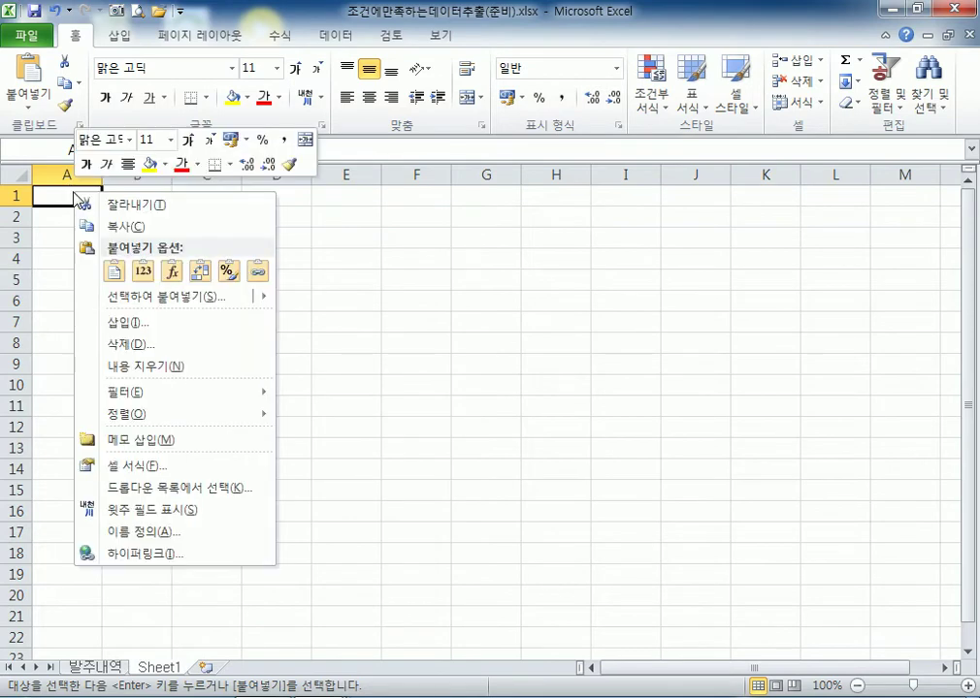
pyautogui.click(122, 296)
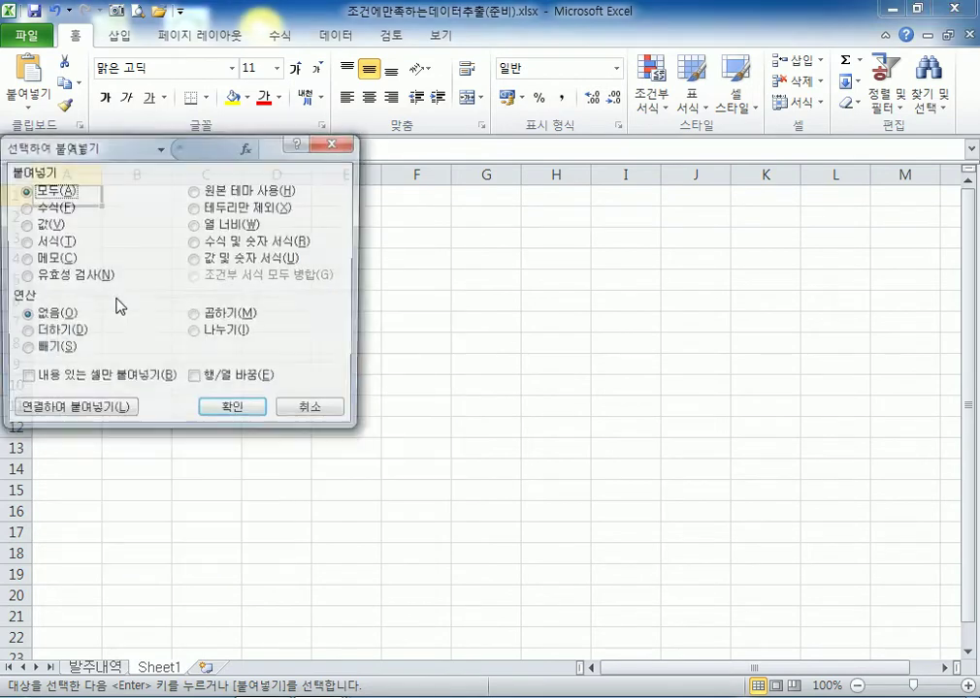
pyautogui.moveTo(184, 143); pyautogui.dragTo(548, 118)
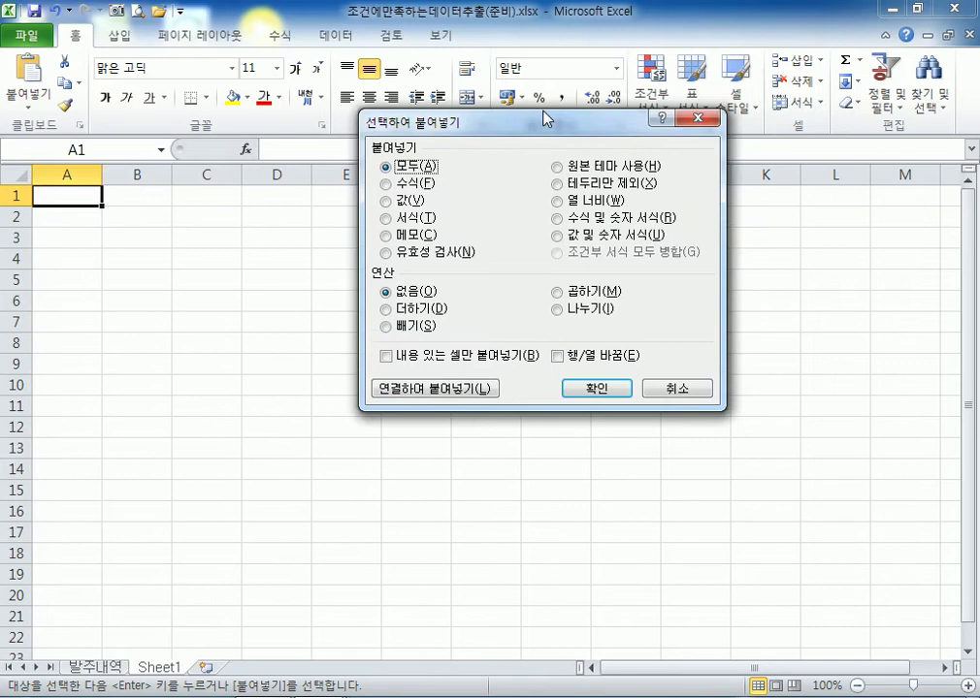
pyautogui.click(559, 202)
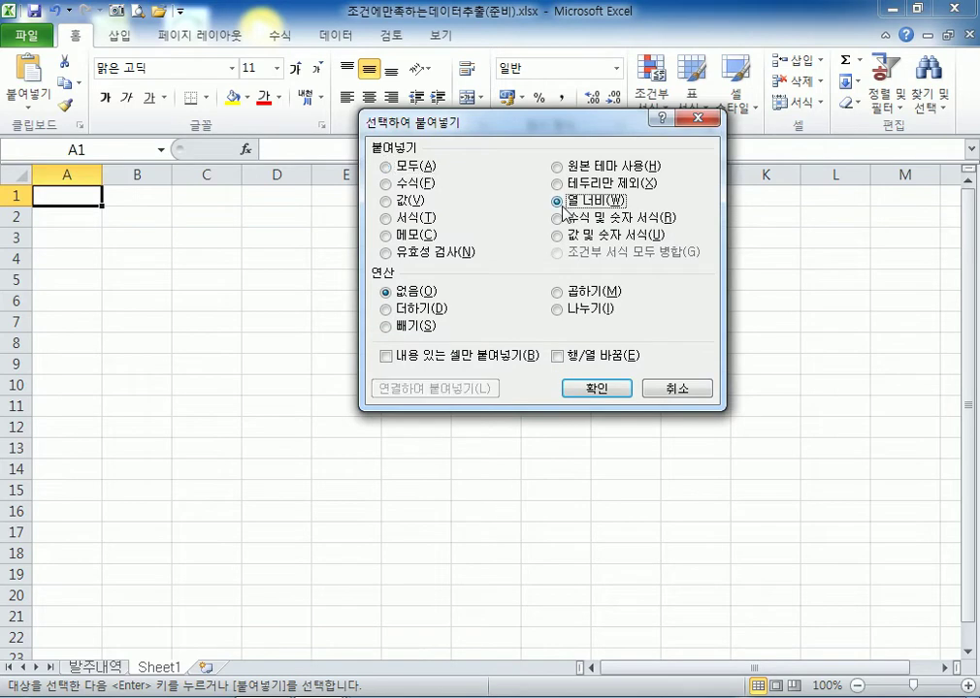
pyautogui.click(594, 387)
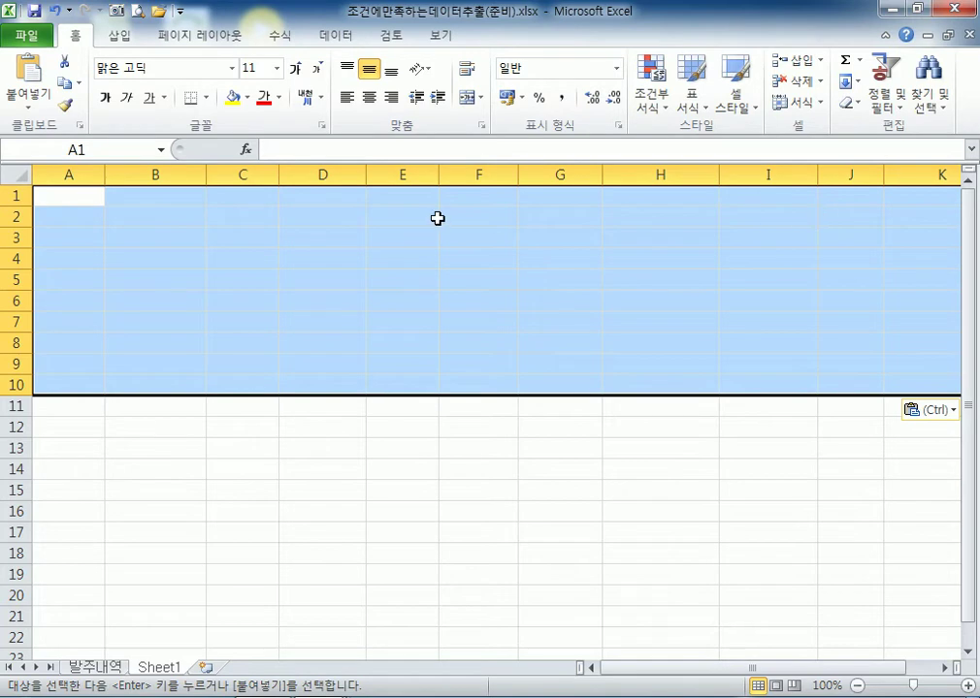
pyautogui.hotkey('ctrl', 'v')
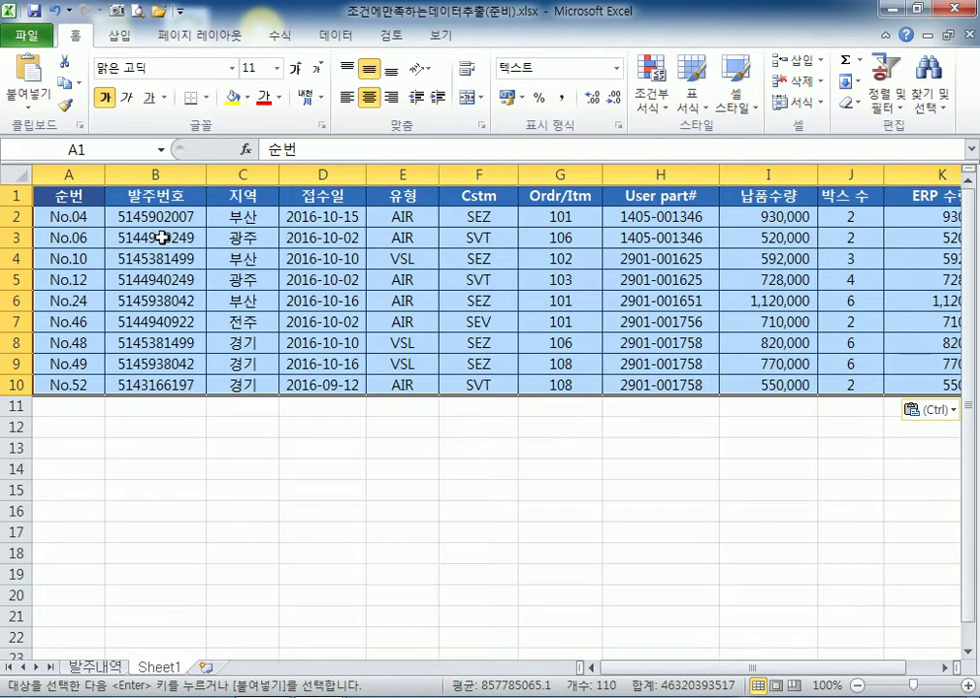
pyautogui.click(55, 444)
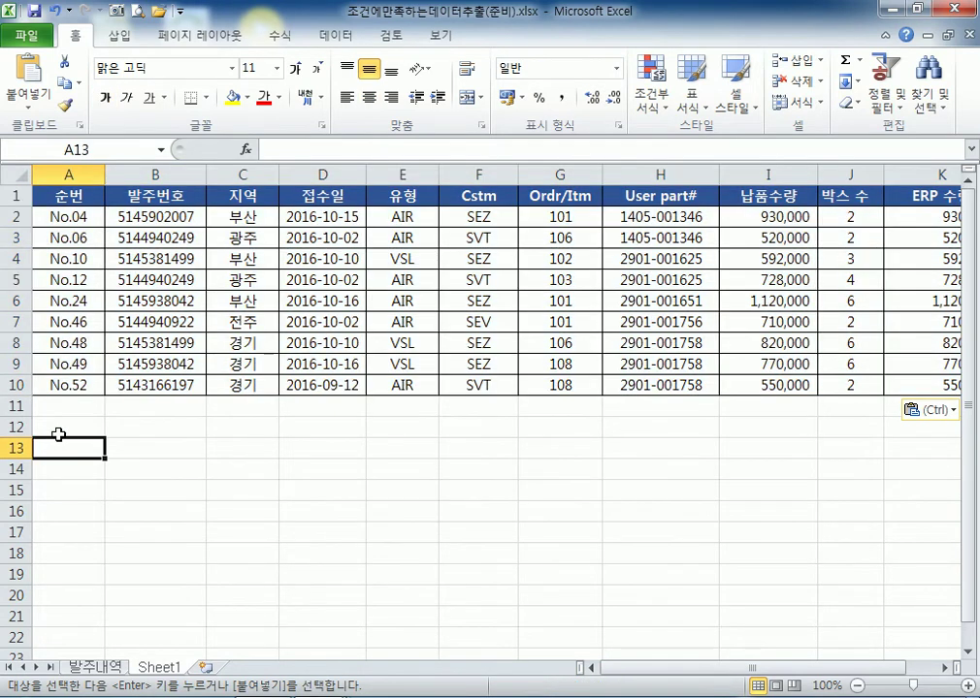
pyautogui.click(97, 667)
pyautogui.click(159, 668)
pyautogui.scroll(-2, 110, 287)
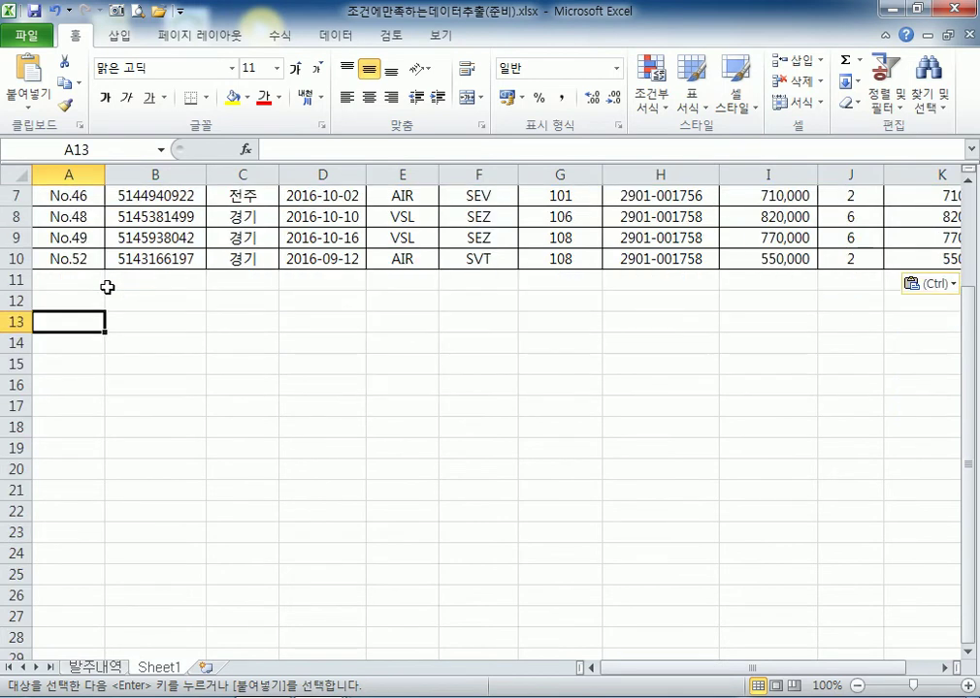
pyautogui.rightClick(68, 304)
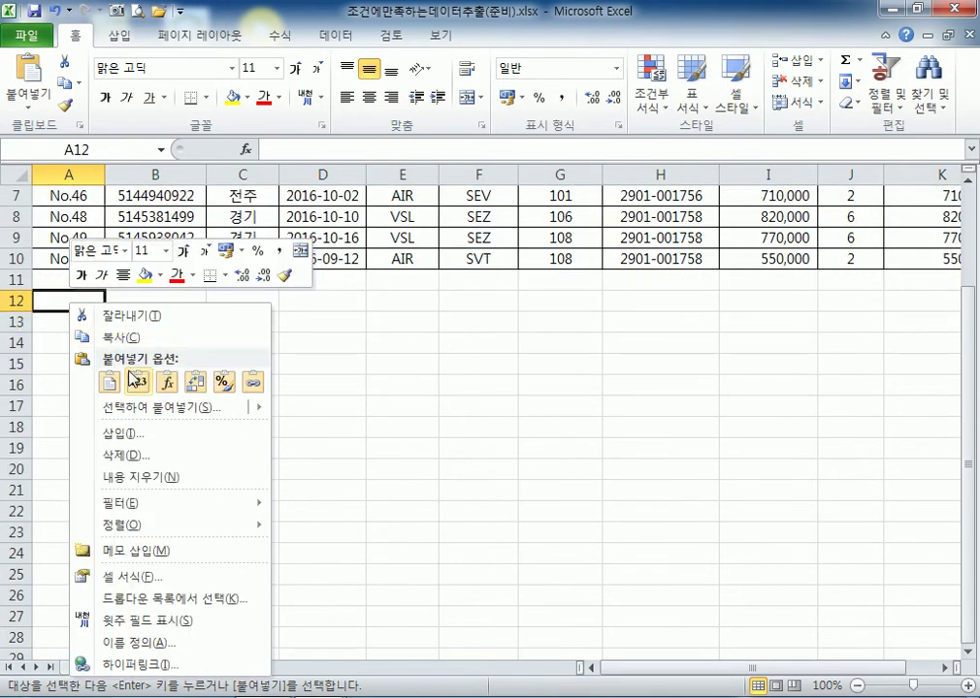
pyautogui.moveTo(156, 418)
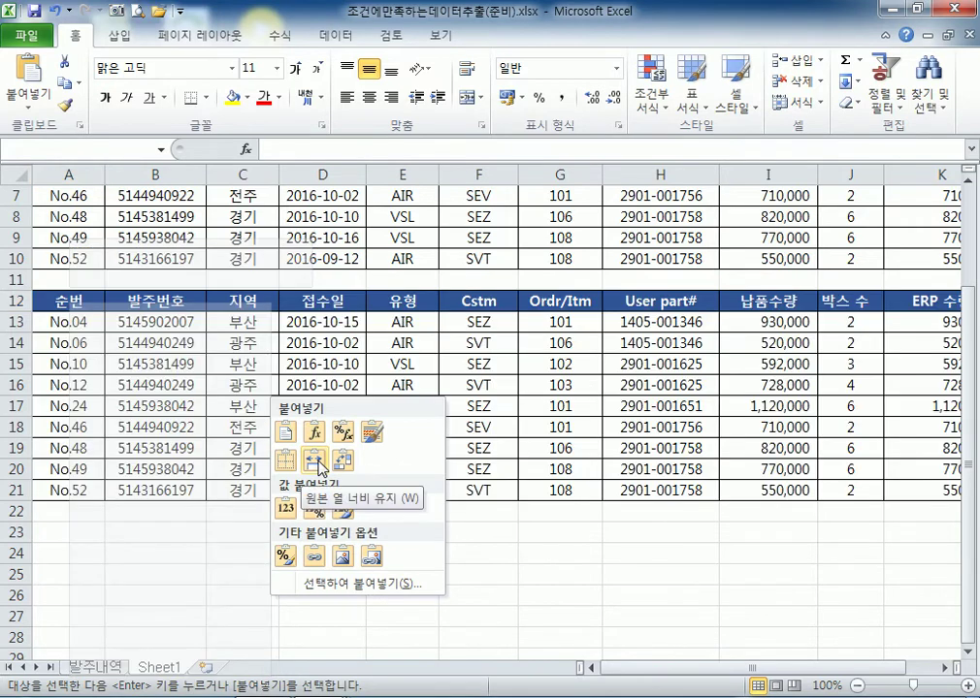
pyautogui.click(382, 629)
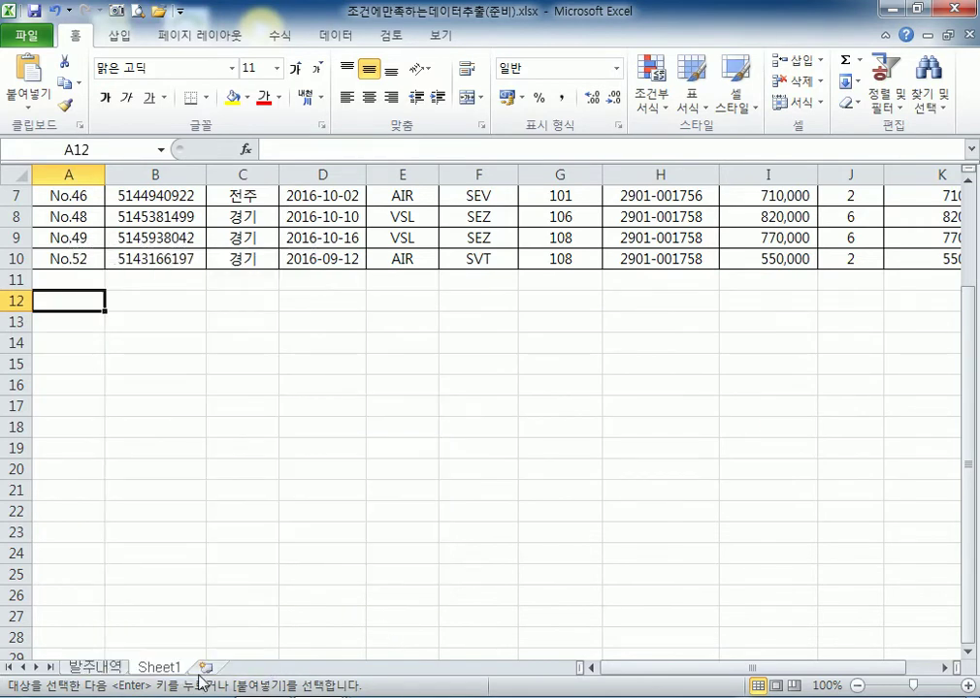
# Add a new sheet and paste the copied list at cell A1, keeping the source column widths
pyautogui.click(205, 667)
pyautogui.rightClick(62, 195)
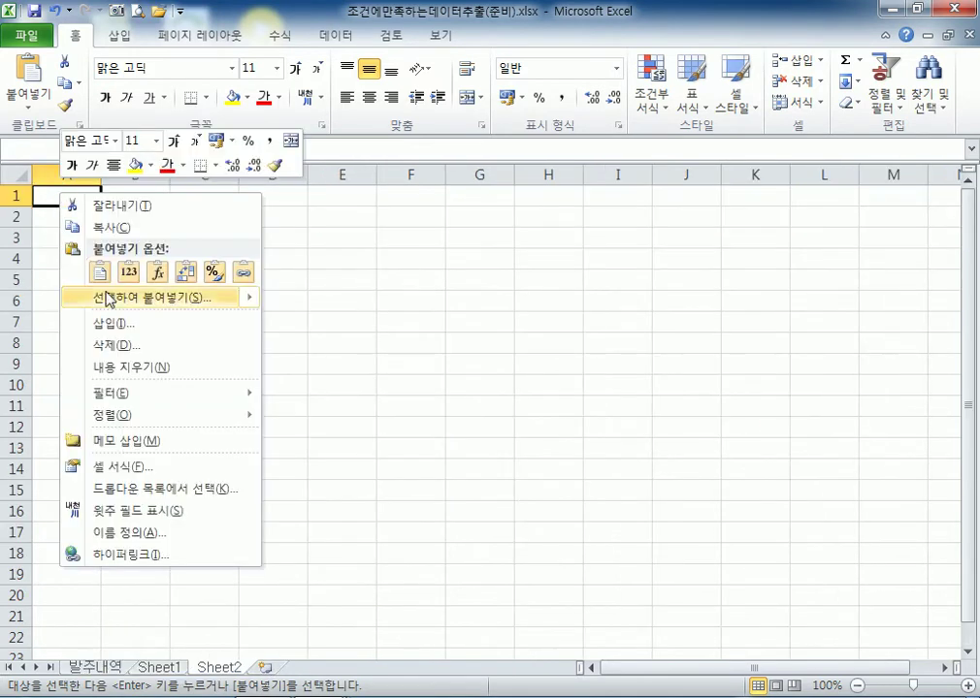
pyautogui.moveTo(110, 299)
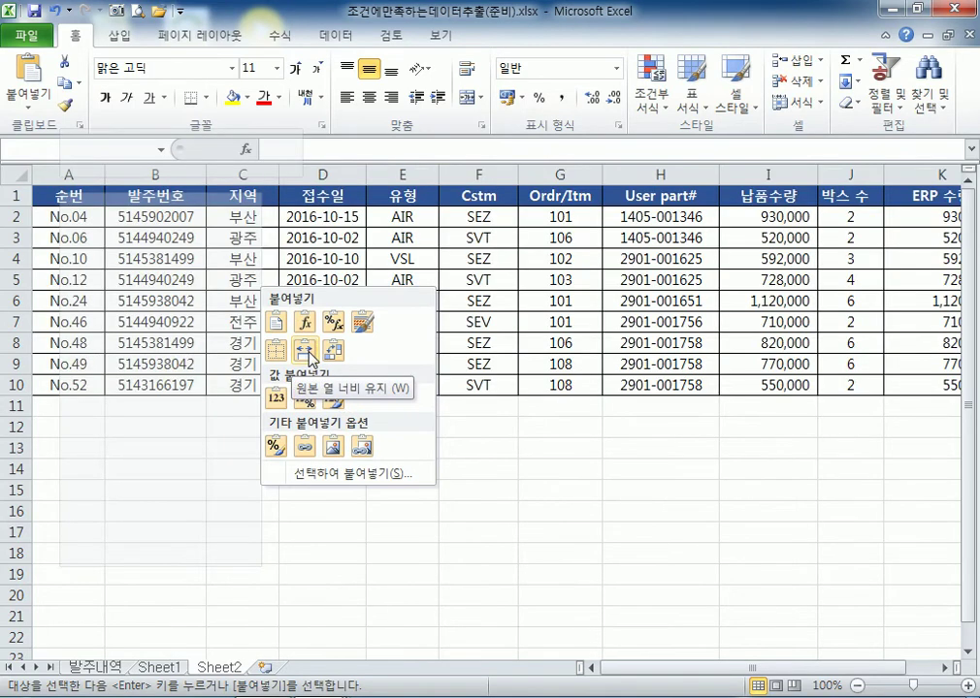
pyautogui.click(306, 351)
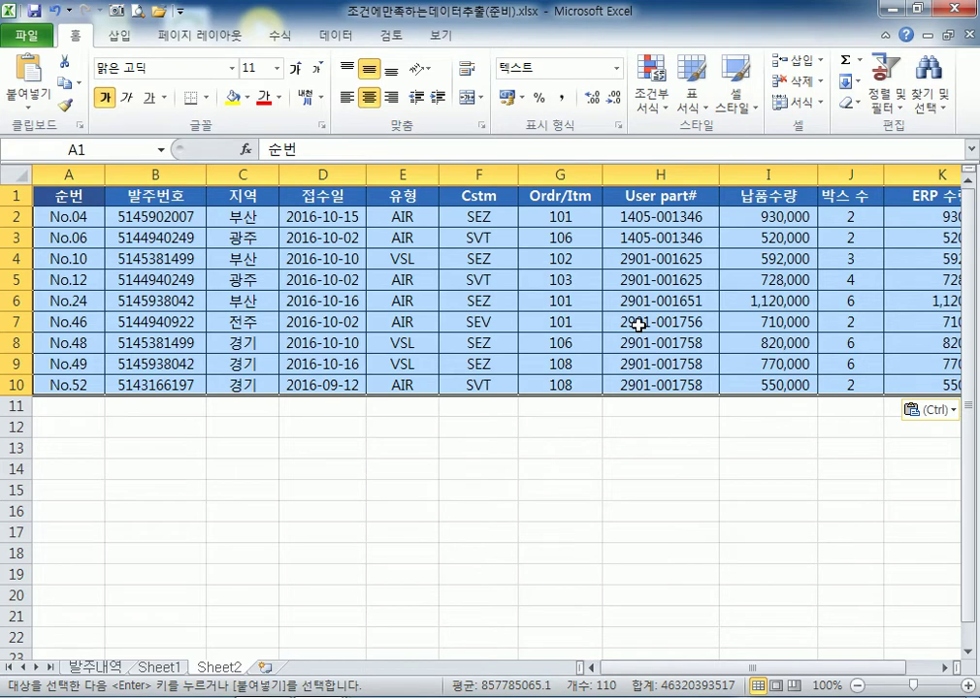
# Add another new sheet and paste the copied list at cell A1 with a plain paste
pyautogui.click(87, 667)
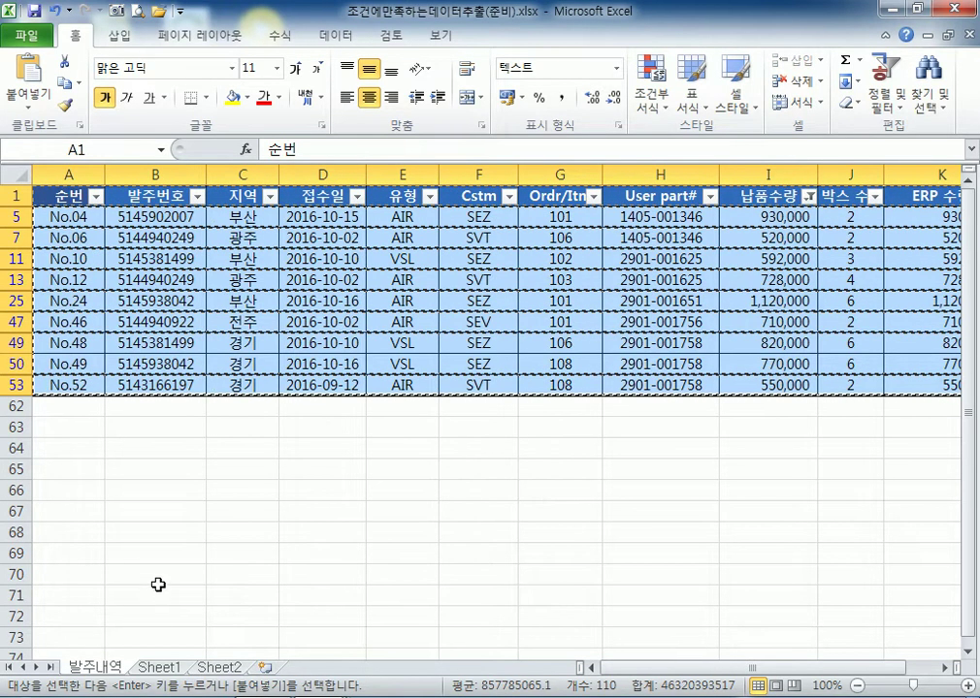
pyautogui.click(159, 668)
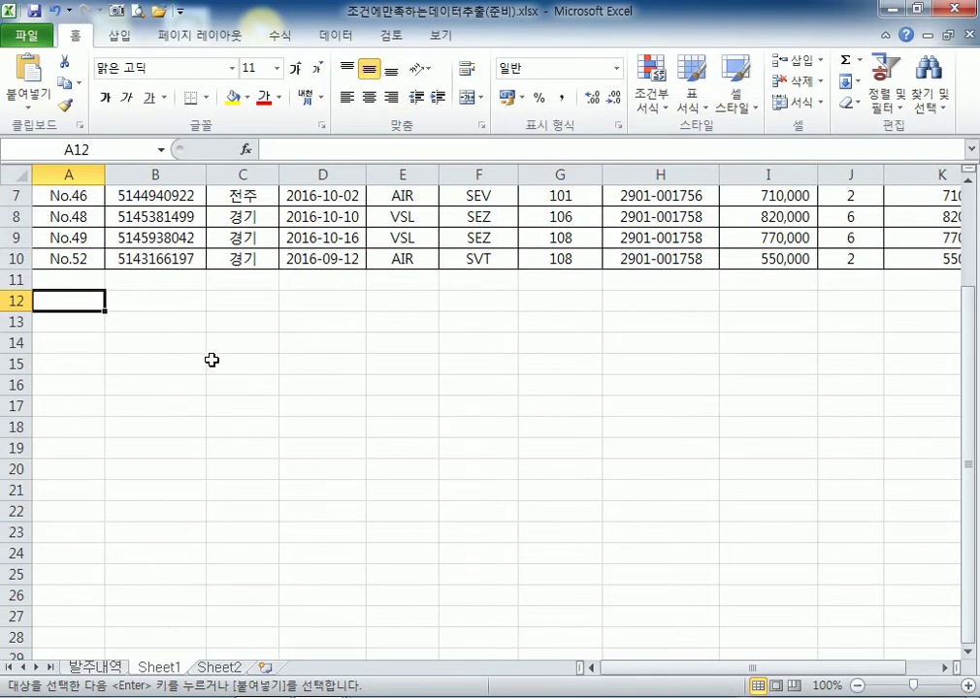
pyautogui.click(264, 668)
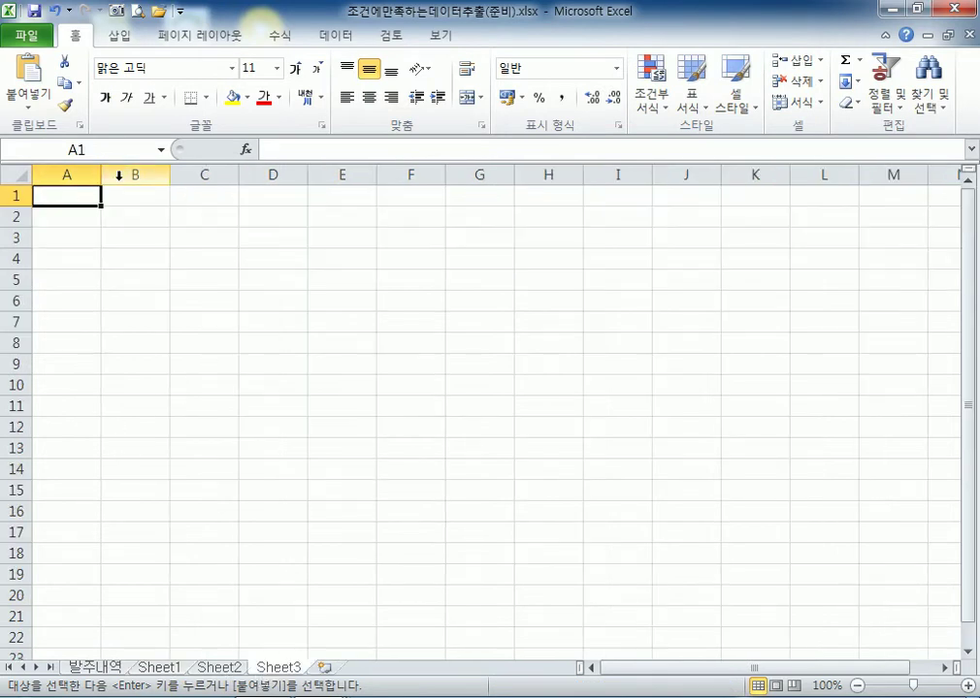
pyautogui.hotkey('ctrl', 'v')
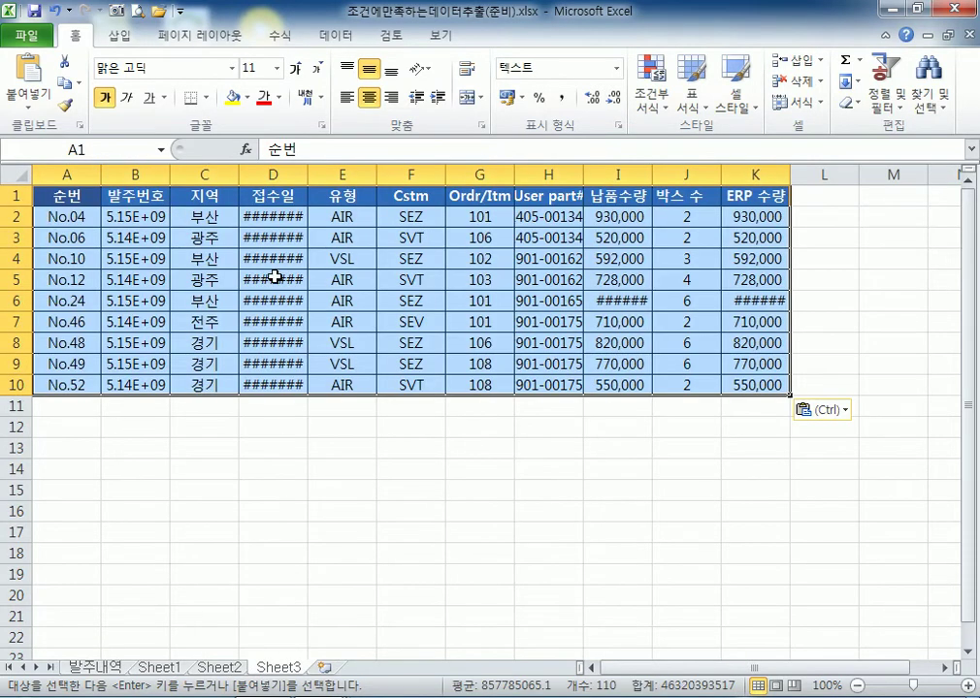
# Try pasting only the column widths at cell A1 of another new sheet, and undo the paste
pyautogui.click(323, 668)
pyautogui.rightClick(75, 197)
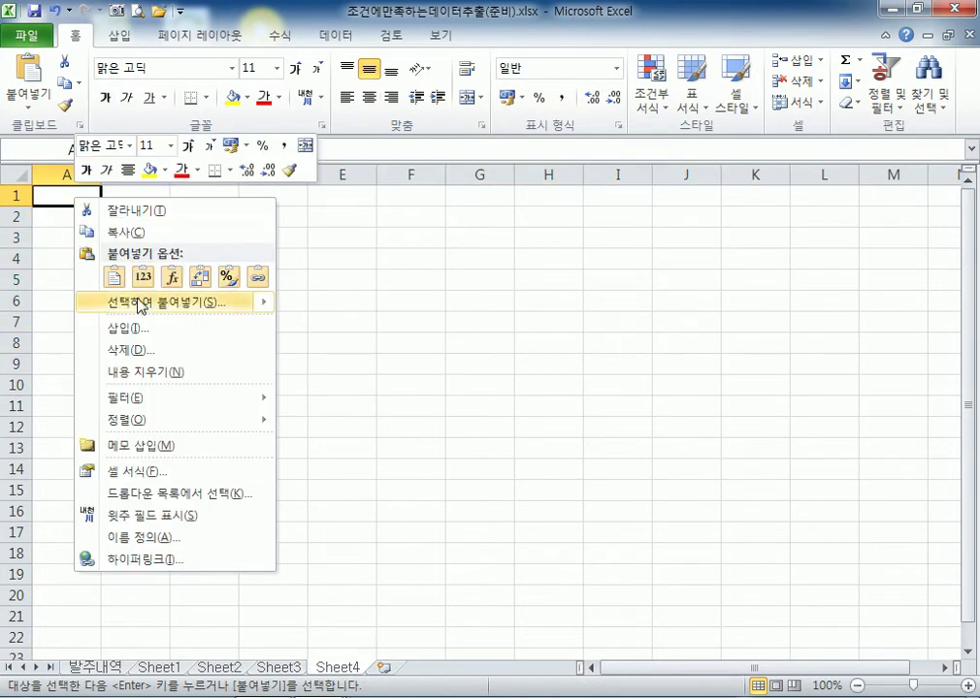
pyautogui.click(161, 305)
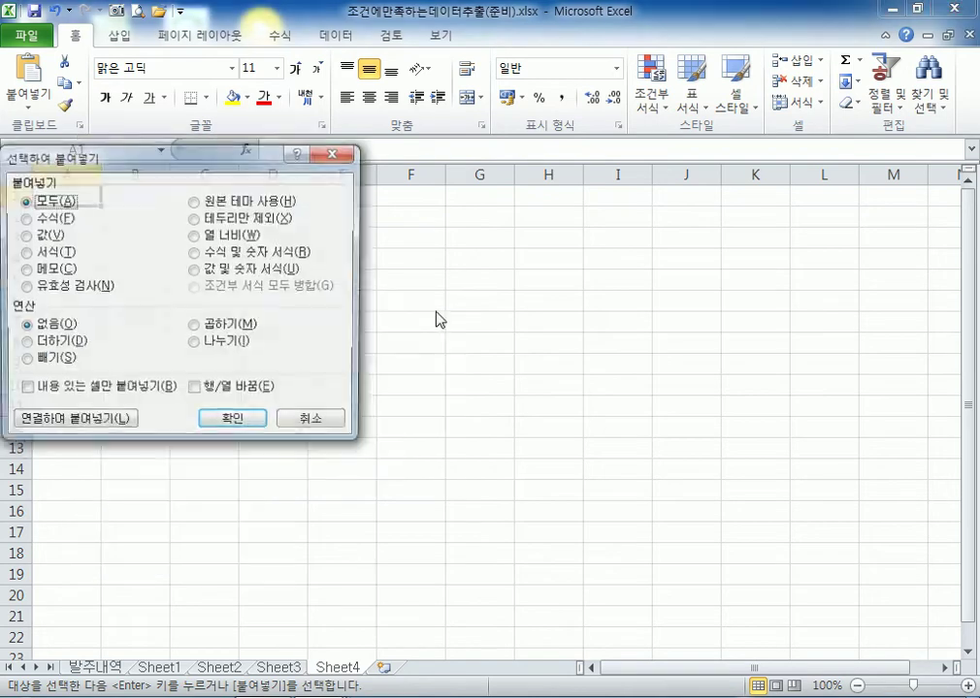
pyautogui.click(223, 236)
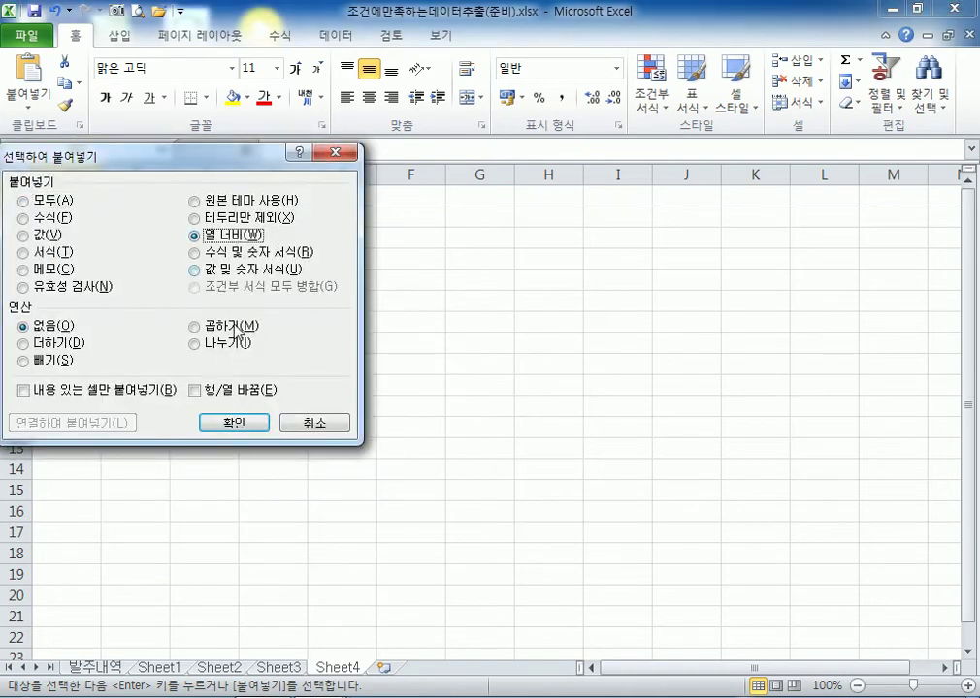
pyautogui.click(234, 424)
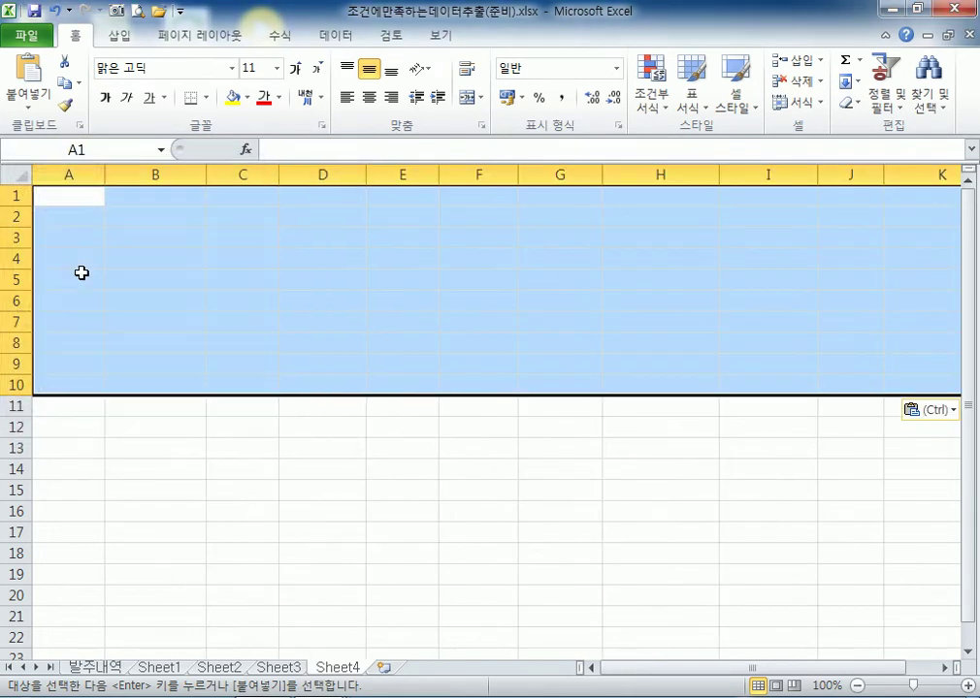
pyautogui.click(69, 196)
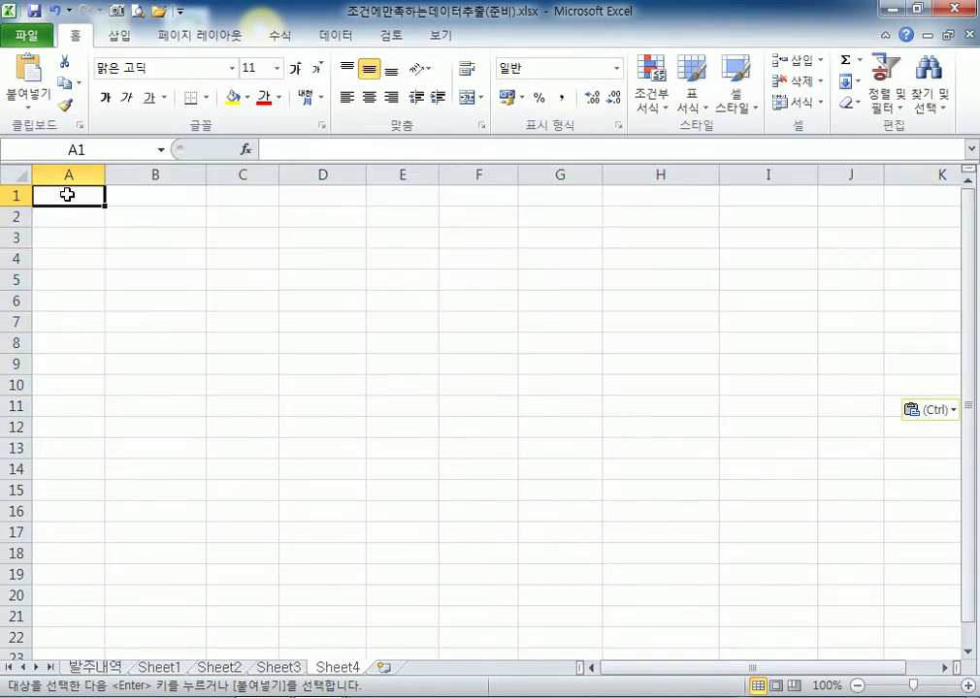
pyautogui.hotkey('ctrl', 'z')
pyautogui.click(69, 194)
pyautogui.rightClick(69, 195)
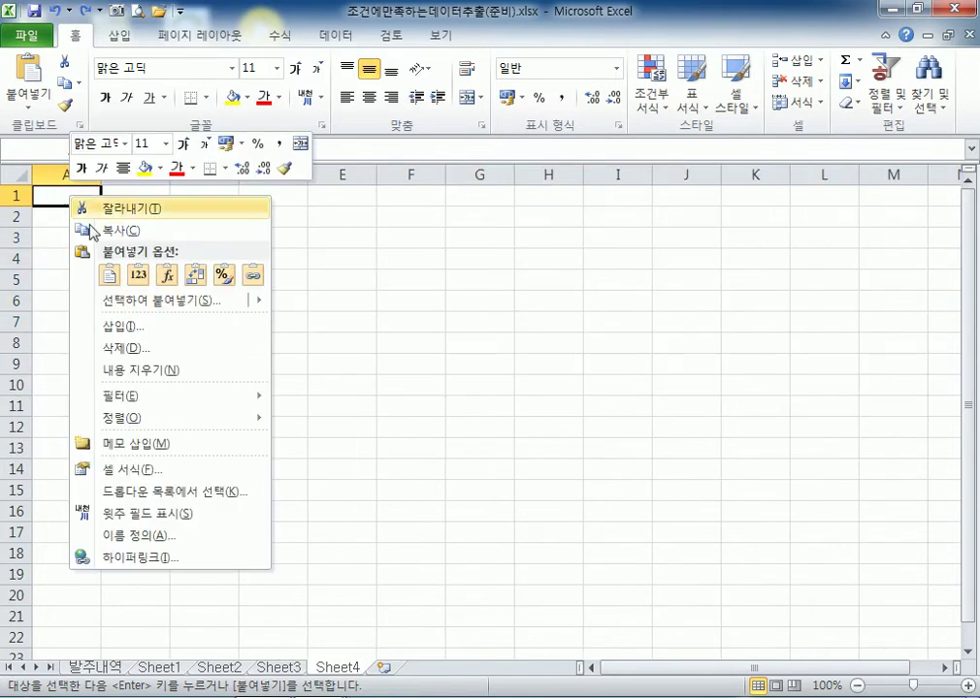
pyautogui.moveTo(121, 310)
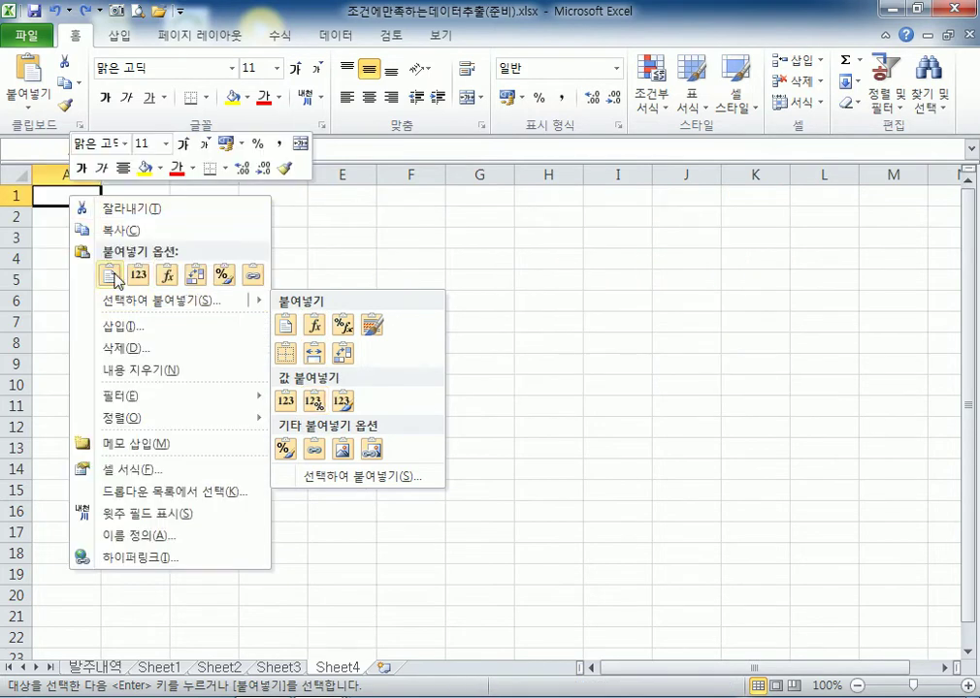
pyautogui.click(131, 301)
pyautogui.click(194, 235)
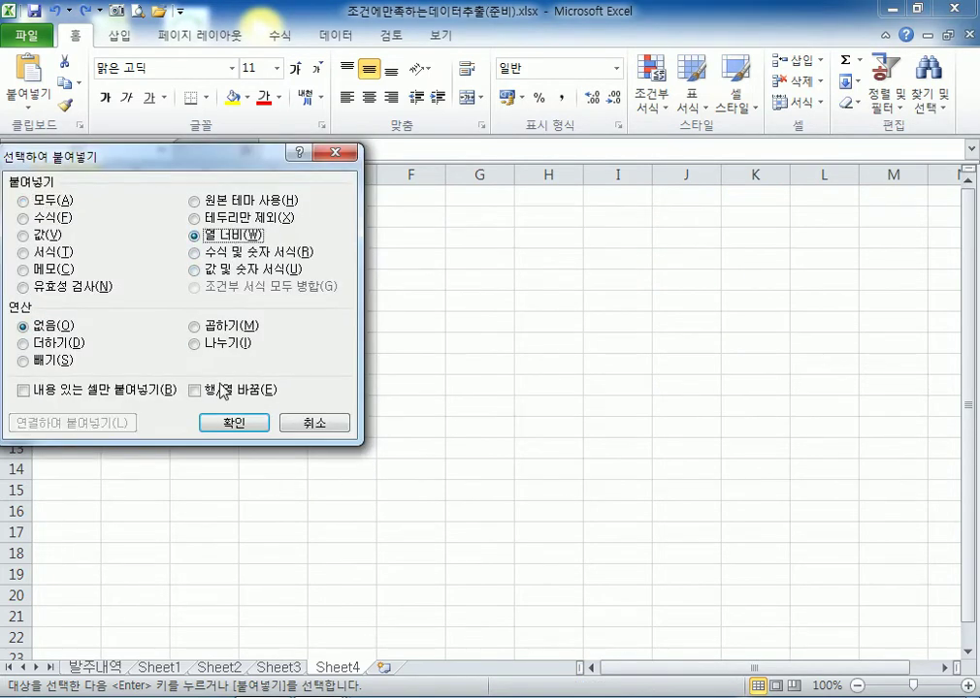
pyautogui.click(303, 423)
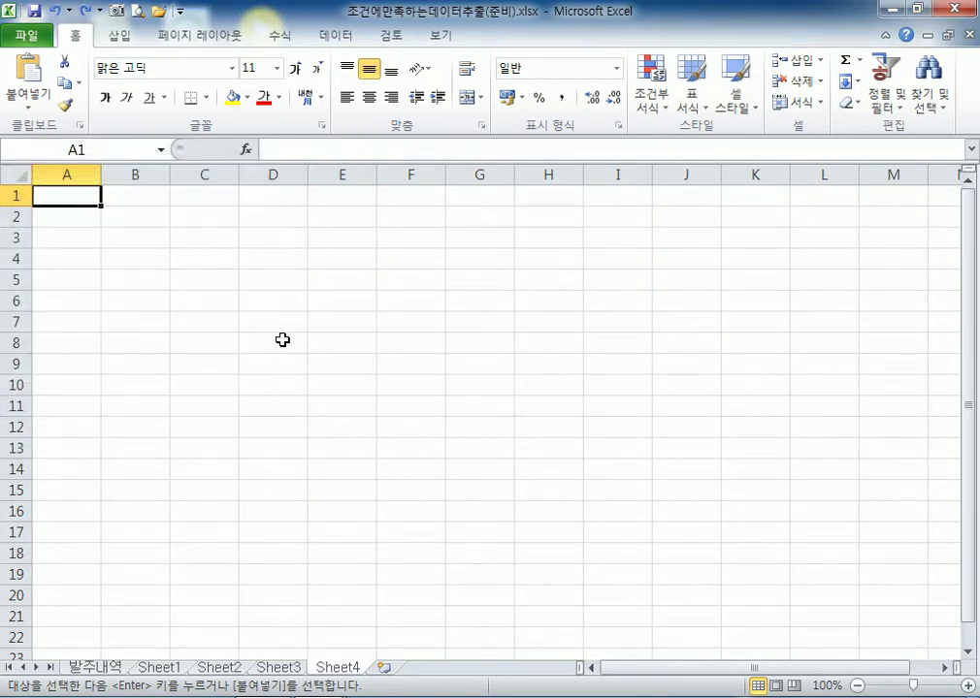
pyautogui.rightClick(79, 204)
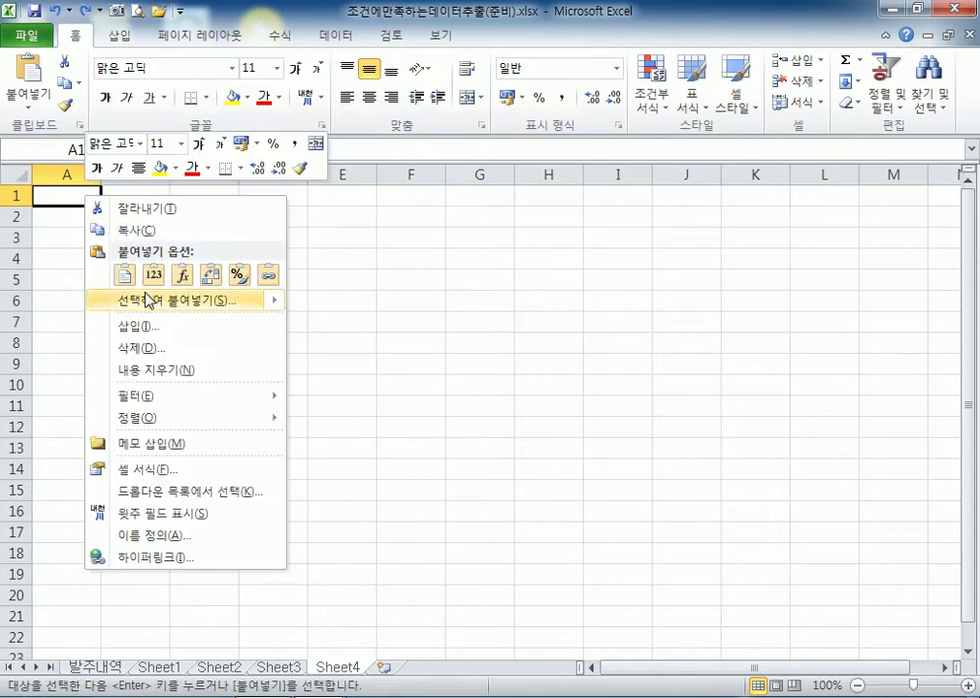
pyautogui.moveTo(166, 302)
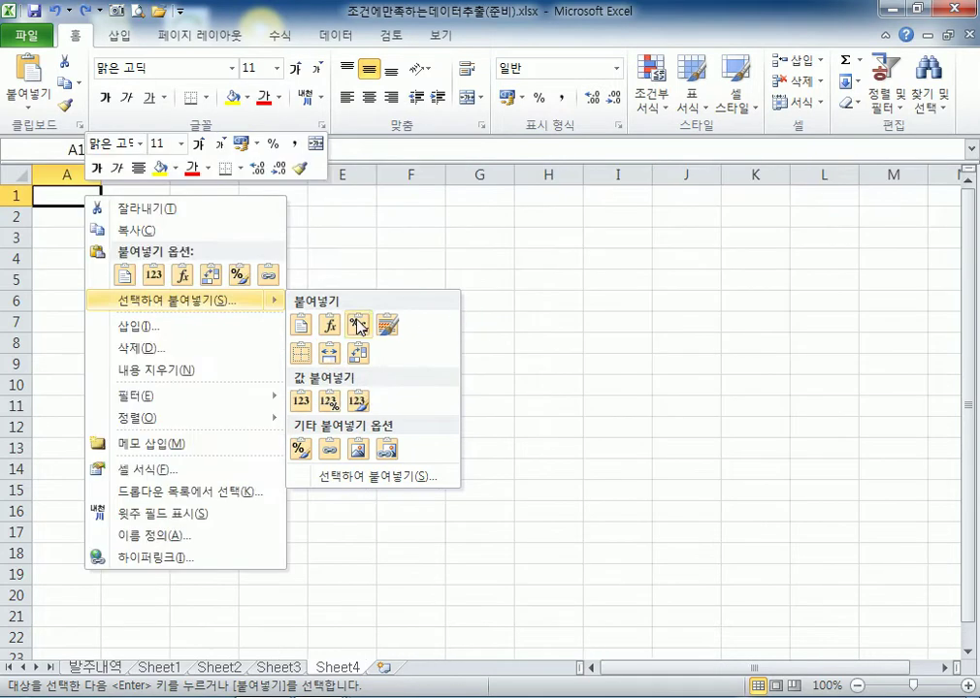
pyautogui.click(57, 196)
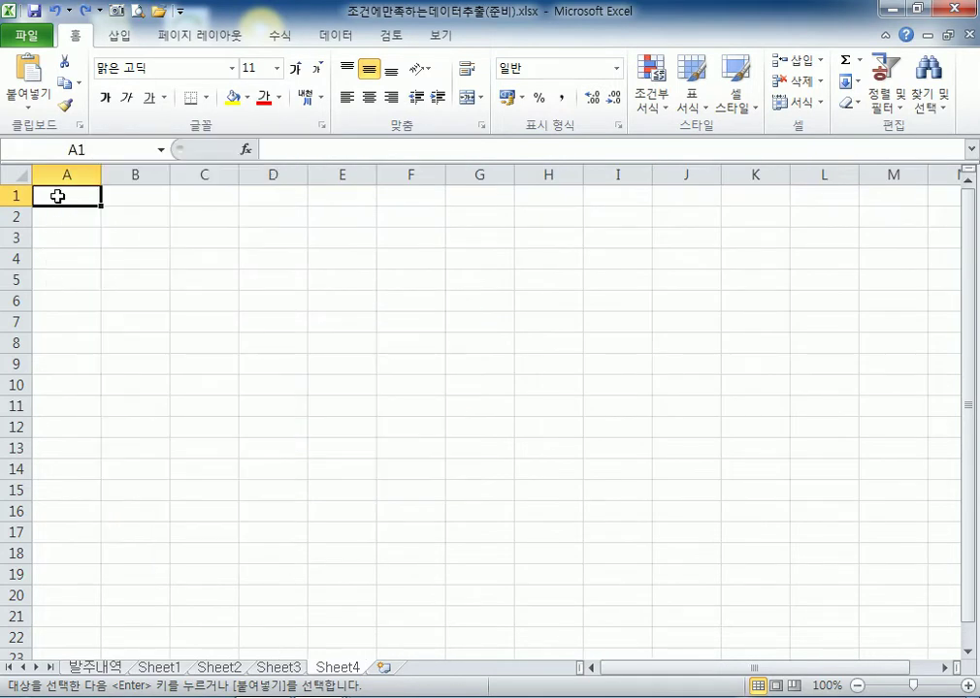
# Return to the 발주내역 sheet, cancel the pending copy, and deselect the list
pyautogui.click(97, 668)
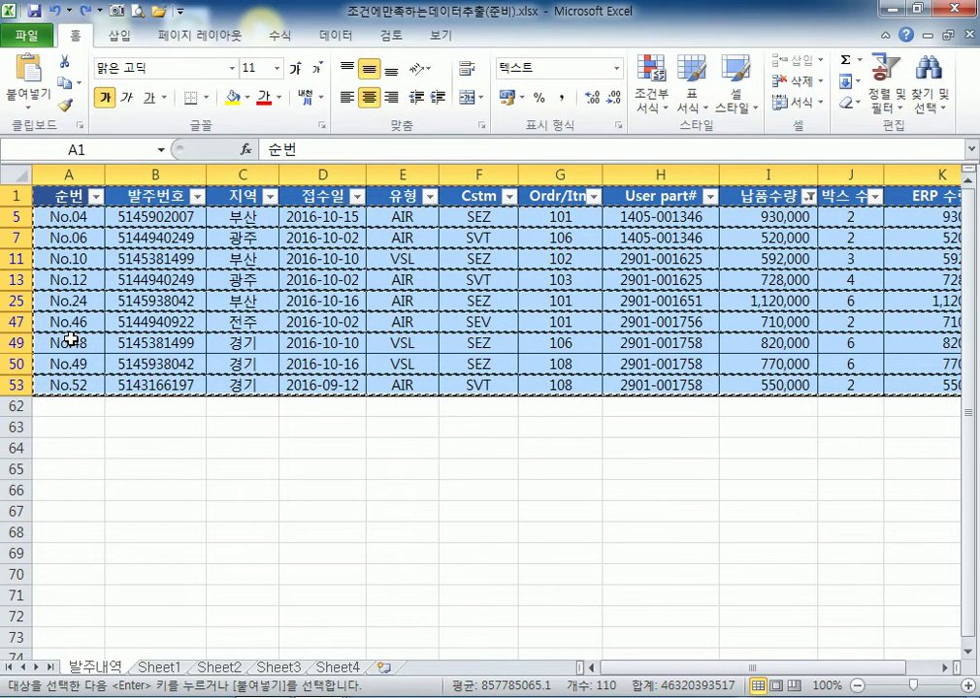
pyautogui.press('Escape')
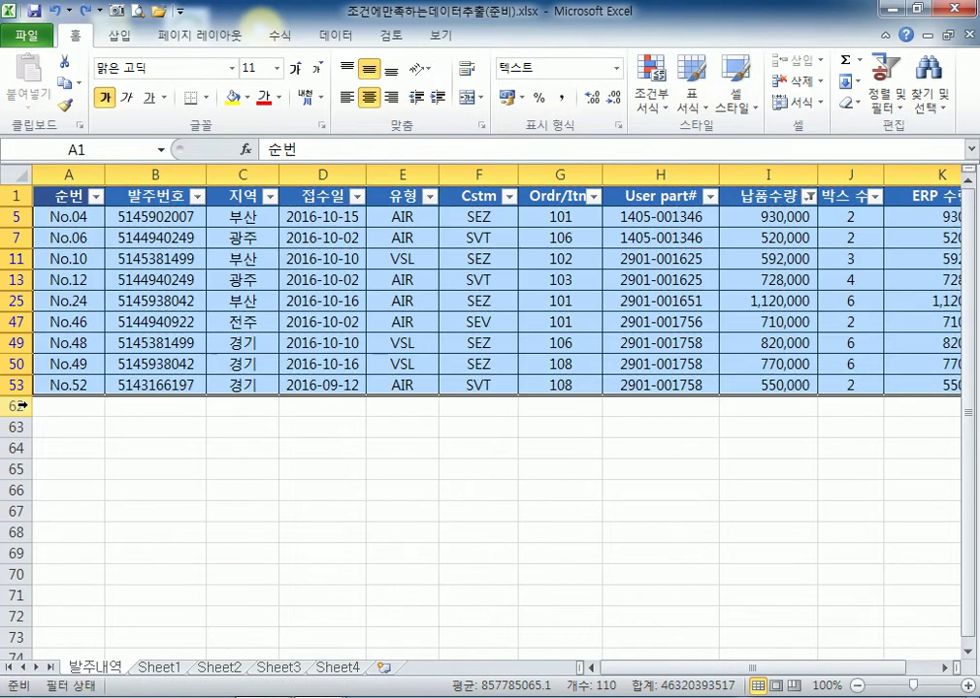
pyautogui.click(87, 415)
# Clear the active filter from the order list on the 발주내역 sheet
pyautogui.click(74, 279)
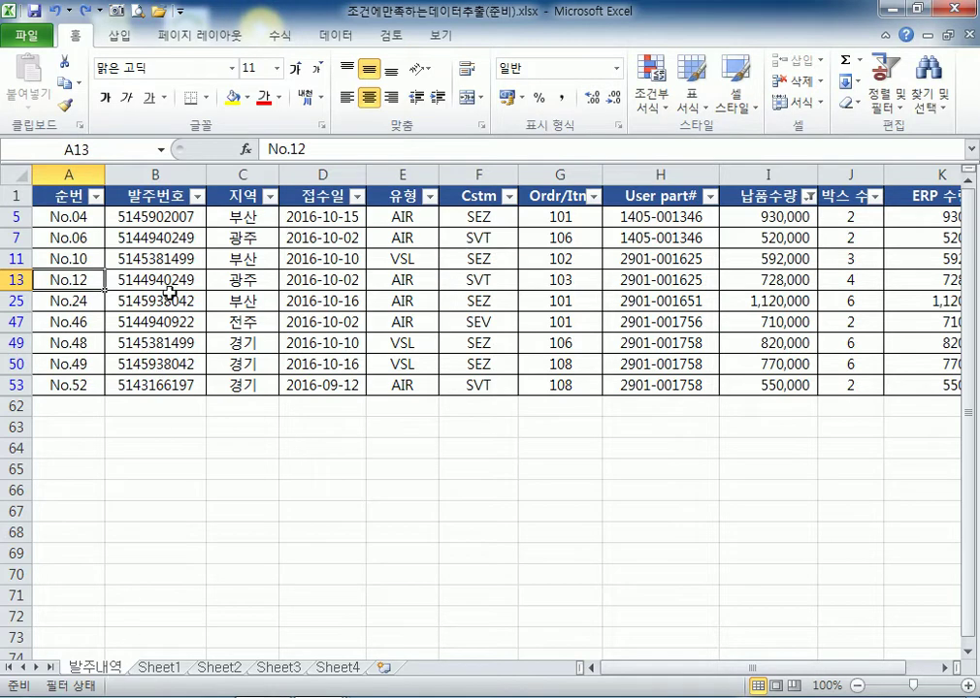
pyautogui.click(338, 41)
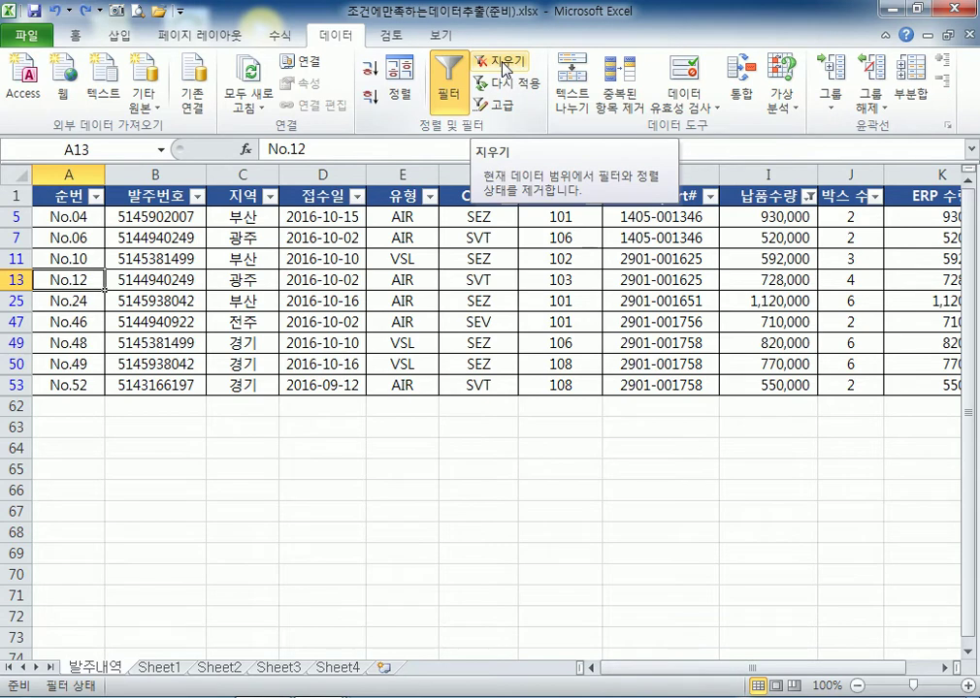
pyautogui.click(509, 62)
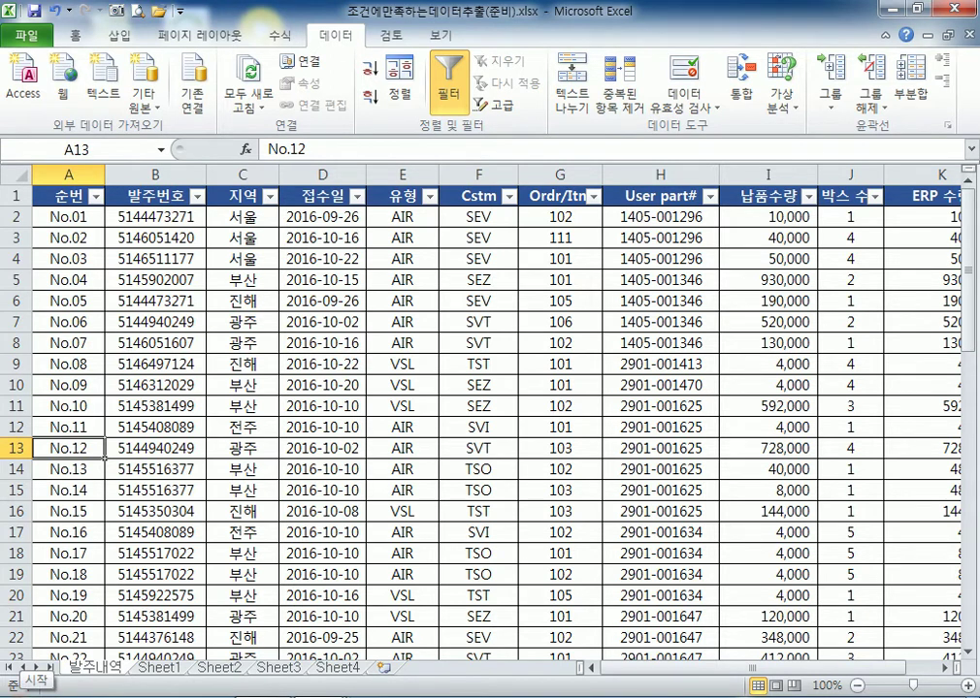
# Open Notepad and write the first condition line "지역 : 서울"
pyautogui.click(23, 695)
pyautogui.click(78, 177)
pyautogui.moveTo(361, 83); pyautogui.dragTo(478, 78)
pyautogui.write('지역')
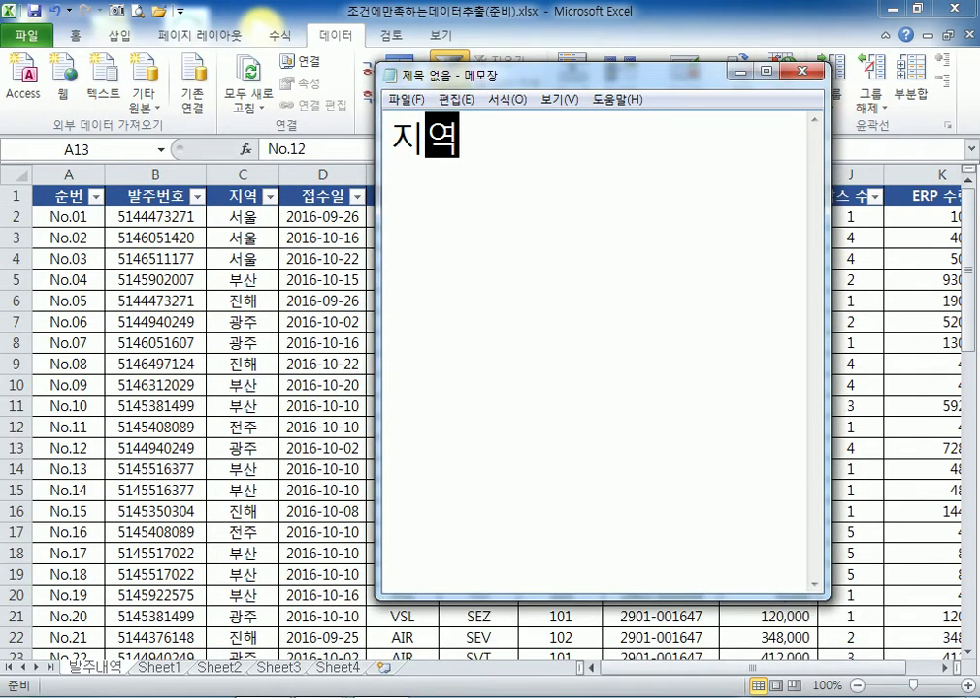
pyautogui.press('Return')
pyautogui.write(':')
pyautogui.press('BackSpace')
pyautogui.press('BackSpace')
pyautogui.write(': 서울')
pyautogui.press('Return')
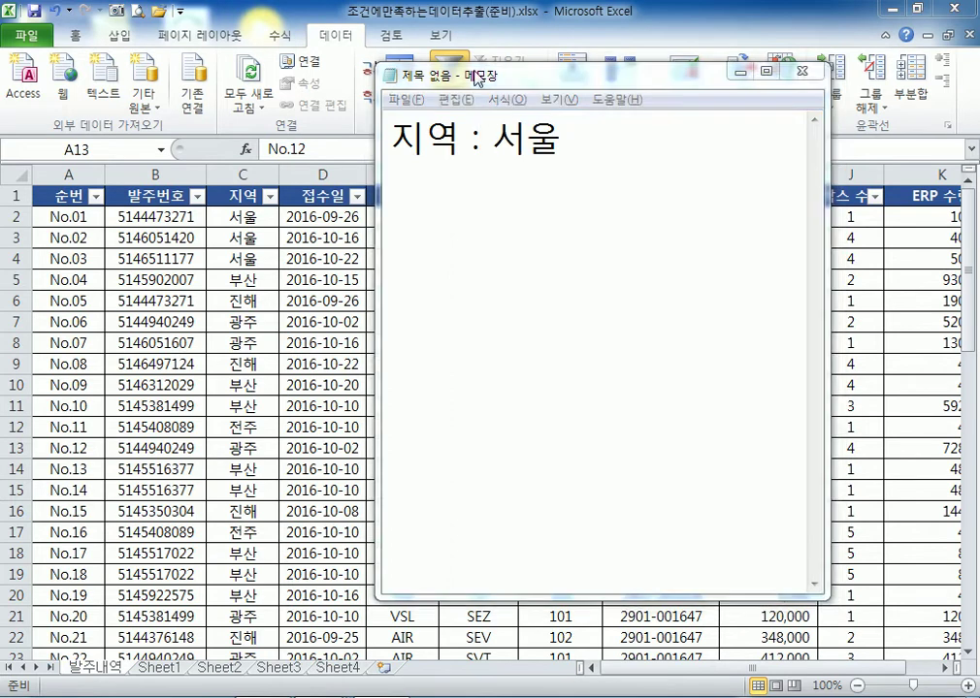
# Add the second condition line "유형 : Air" to the Notepad note
pyautogui.hotkey('alt', 'Tab')
pyautogui.hotkey('alt', 'Tab')
pyautogui.write('유')
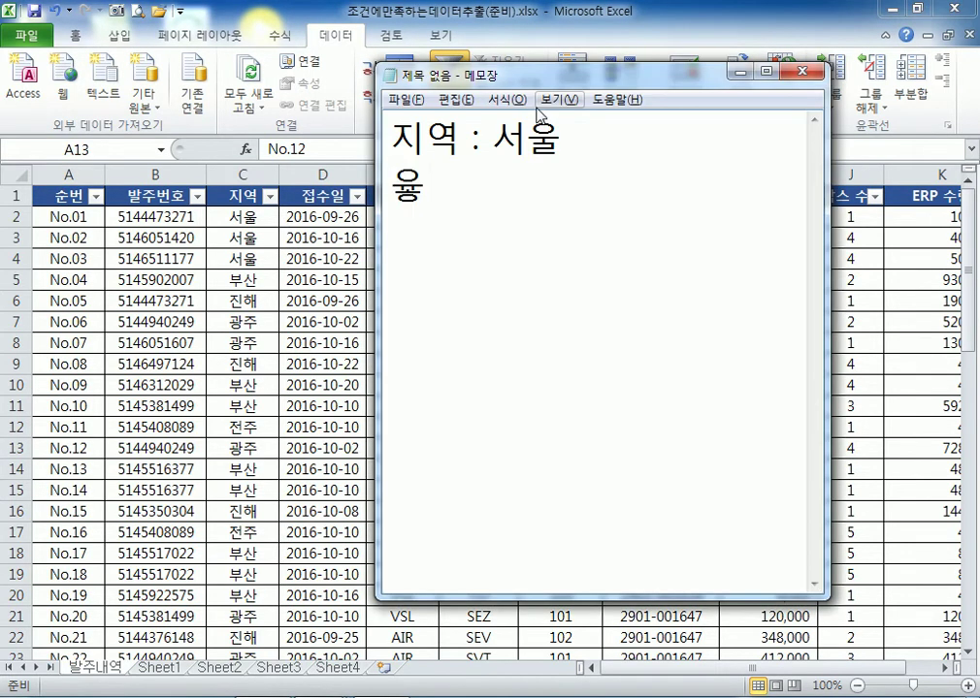
pyautogui.write('형 : Air')
pyautogui.press('Return')
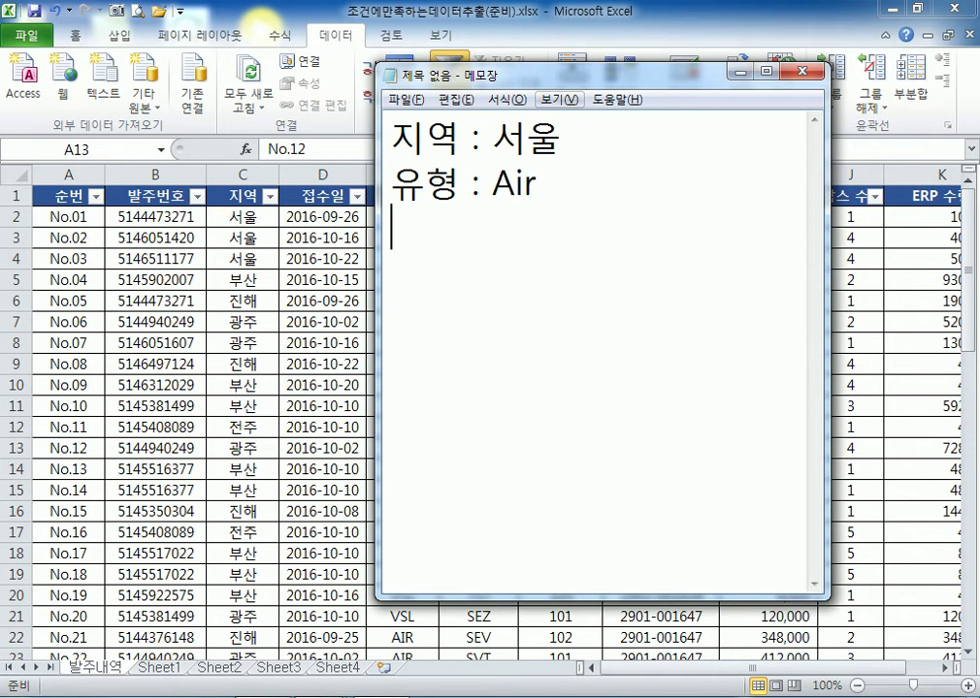
# Add the third condition line "납품수량 : 300000 이상" to the Notepad note
pyautogui.moveTo(475, 84); pyautogui.dragTo(398, 89)
pyautogui.write('납품술')
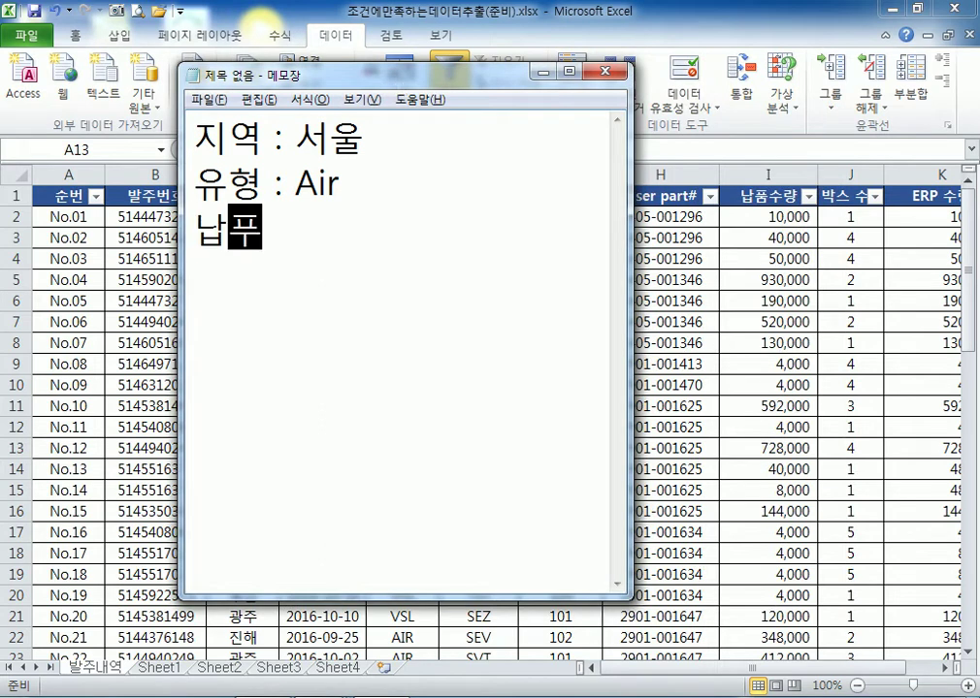
pyautogui.write('량 :')
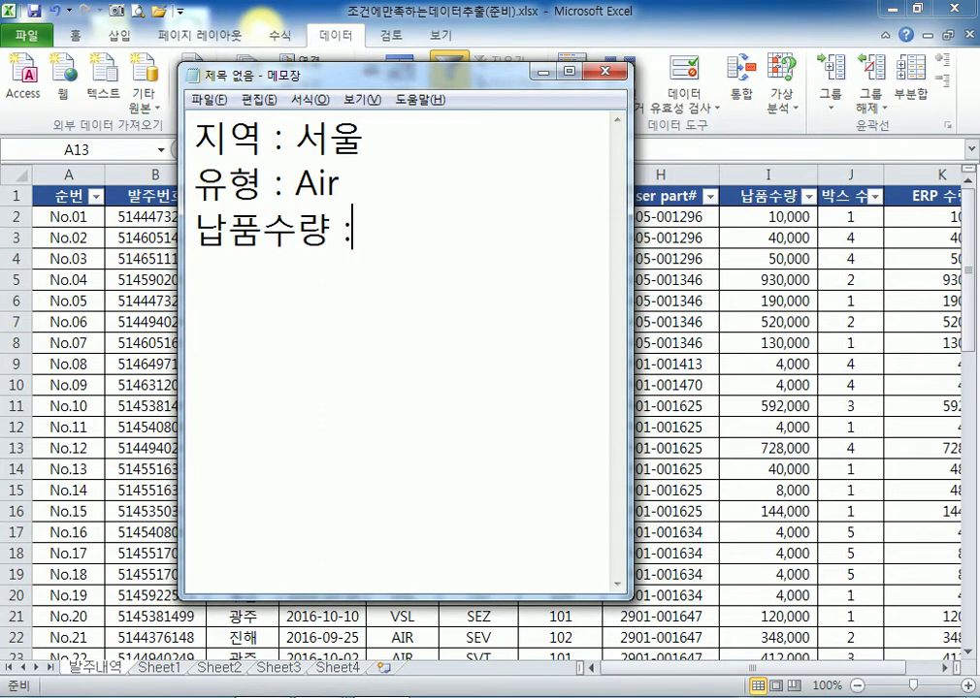
pyautogui.write(' 30000')
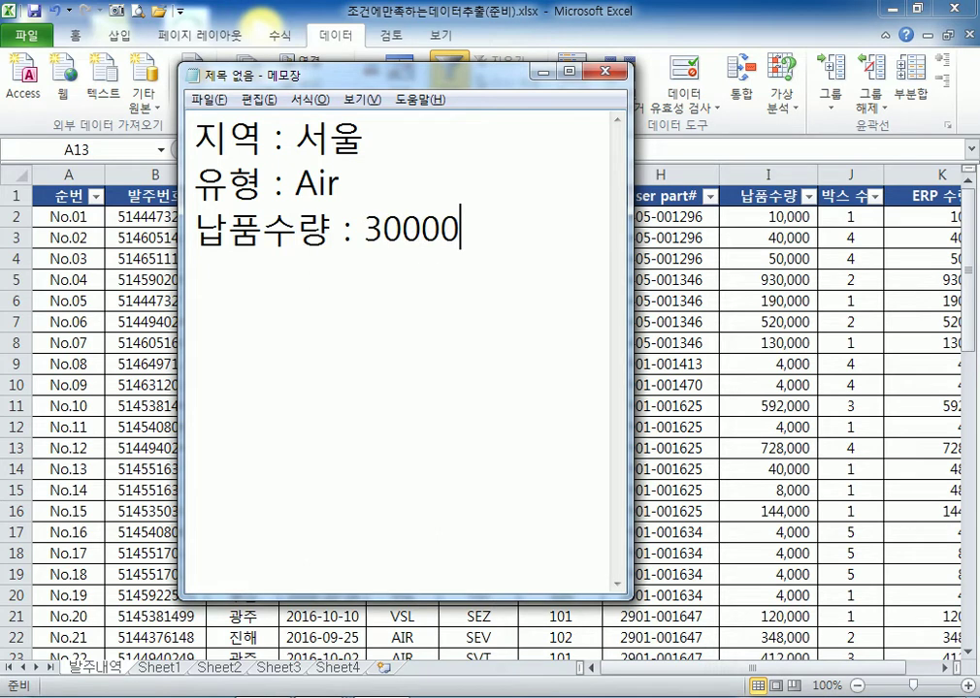
pyautogui.write('0 잇상')
pyautogui.press('Return')
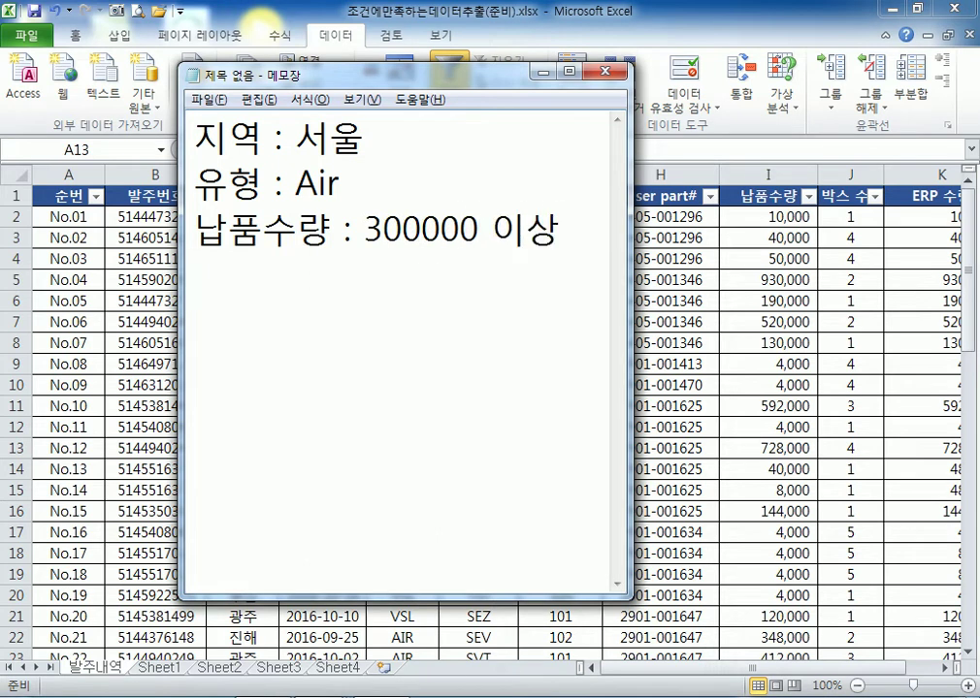
pyautogui.press('BackSpace')
pyautogui.press('Return')
# Duplicate the 납품수량 line below itself and change the copy to "납품수량 : 800000 미만"
pyautogui.press('Up')
pyautogui.hotkey('shift', 'Down')
pyautogui.press('Down')
pyautogui.hotkey('ctrl', 'v')
pyautogui.press('Left')
pyautogui.press('Left')
pyautogui.press('Left')
pyautogui.press('Left')
pyautogui.press('Left')
pyautogui.press('Left')
pyautogui.press('Left')
pyautogui.press('Left')
pyautogui.press('Left')
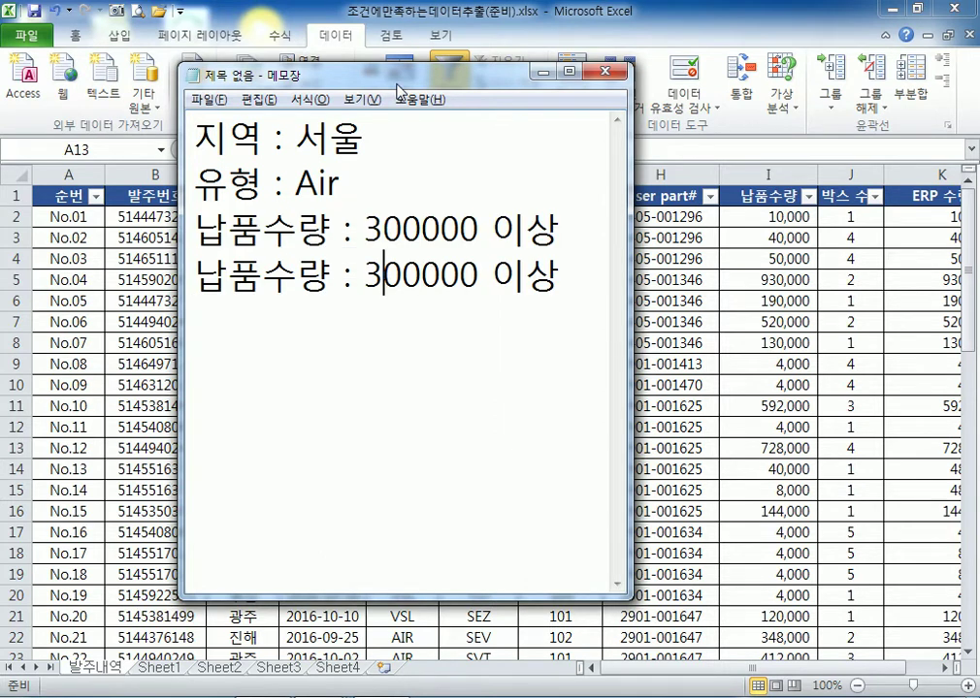
pyautogui.press('Delete')
pyautogui.write('8')
pyautogui.press('End')
pyautogui.press('Left')
pyautogui.press('Left')
pyautogui.write('미만')
pyautogui.press('Delete')
pyautogui.press('Delete')
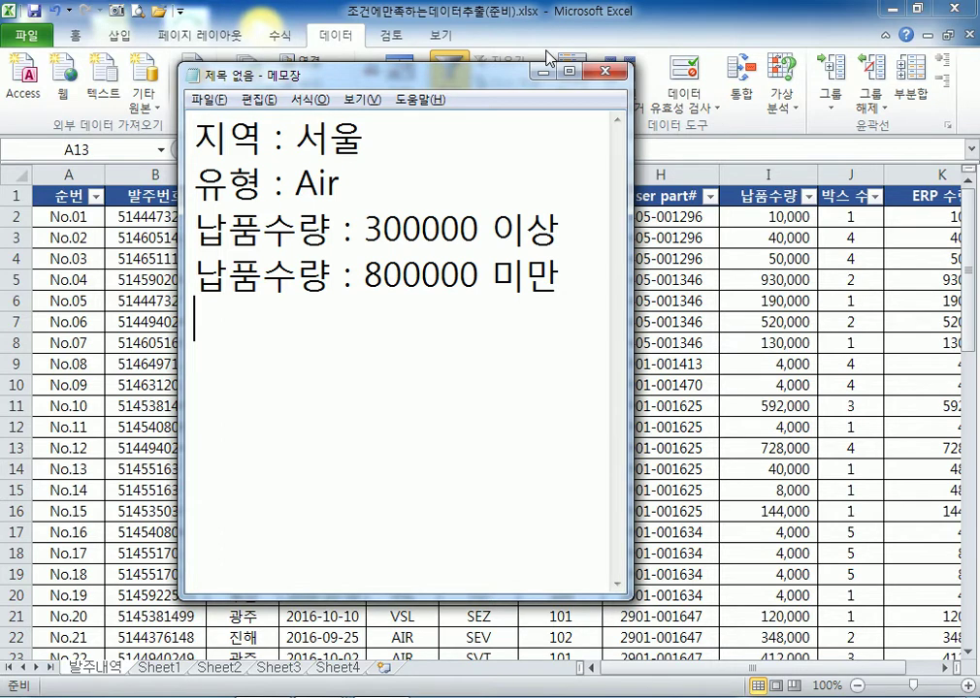
# Extend the first condition line in Notepad to read "지역 : 서울 또는 부산"
pyautogui.moveTo(359, 73); pyautogui.dragTo(584, 35)
pyautogui.click(584, 94)
pyautogui.write('또는 부산')
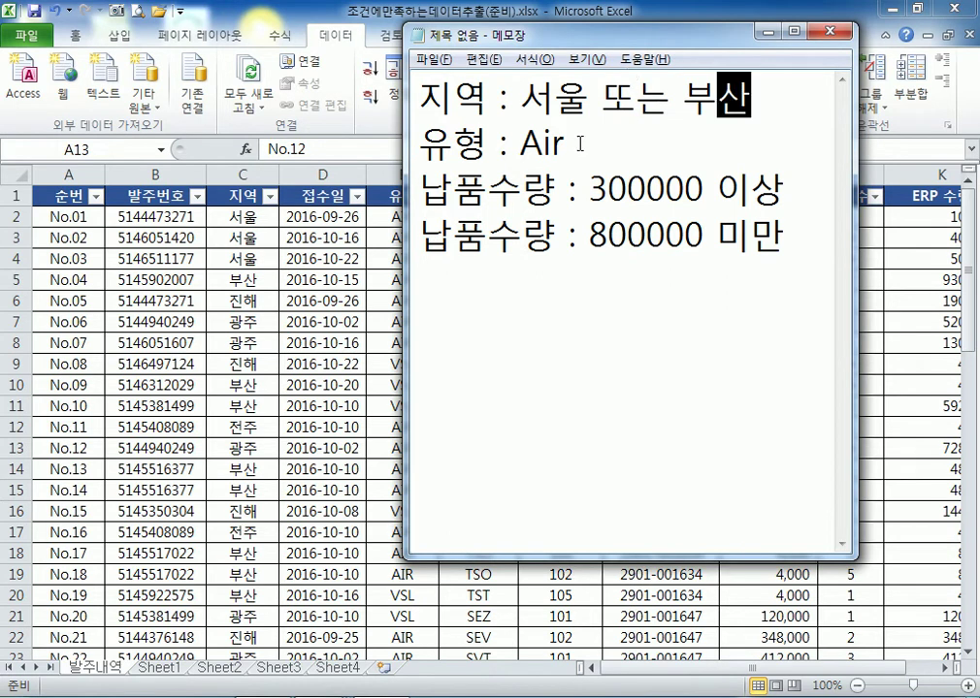
pyautogui.click(425, 98)
pyautogui.moveTo(425, 98); pyautogui.dragTo(602, 243)
pyautogui.click(684, 305)
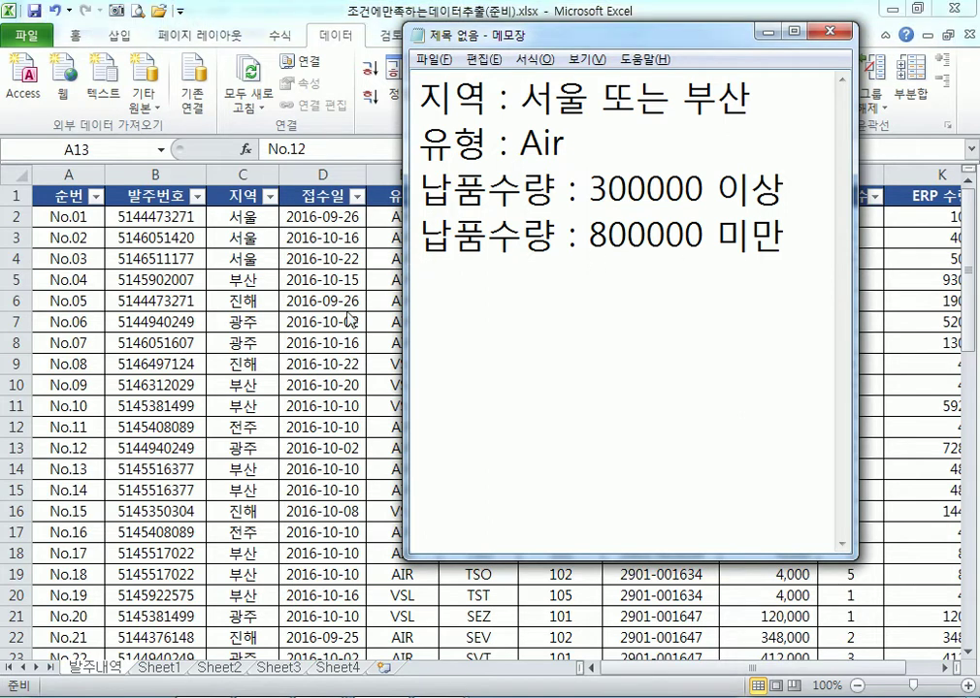
pyautogui.click(223, 697)
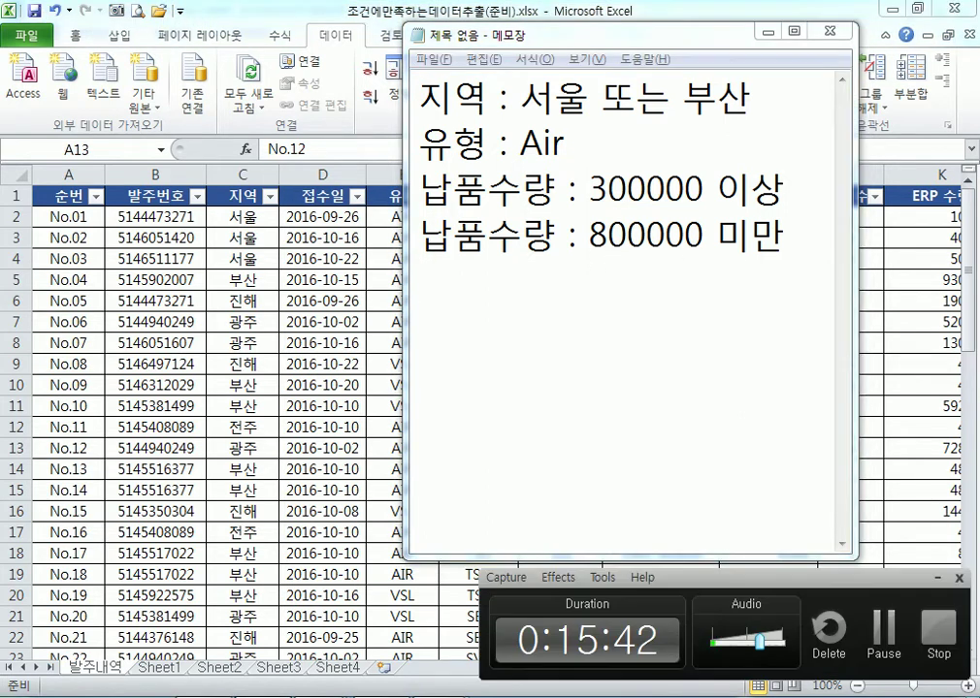
pyautogui.click(223, 697)
pyautogui.click(271, 198)
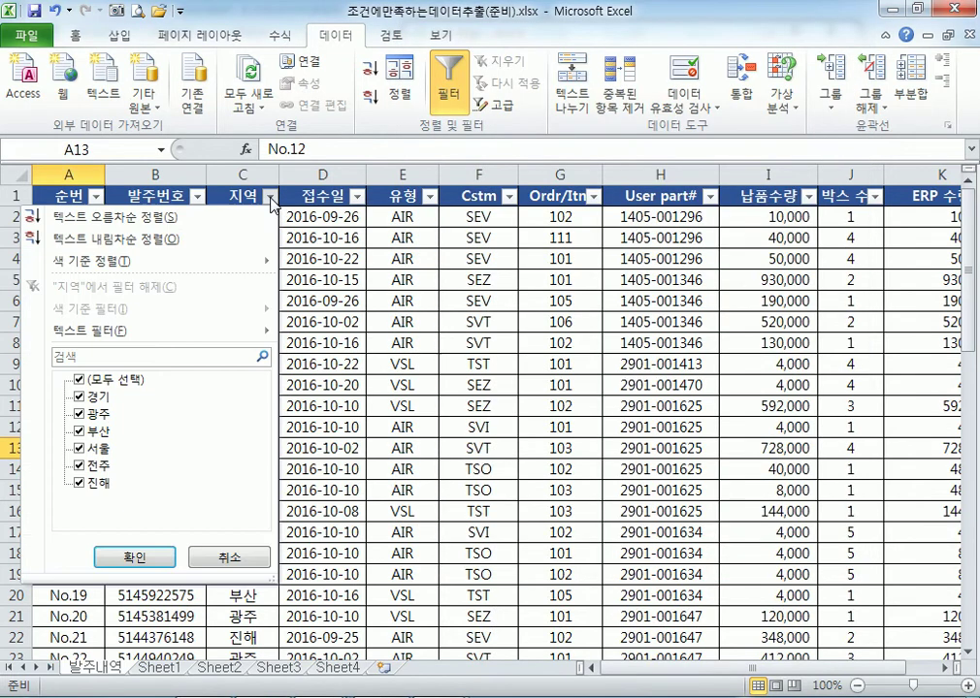
pyautogui.click(80, 379)
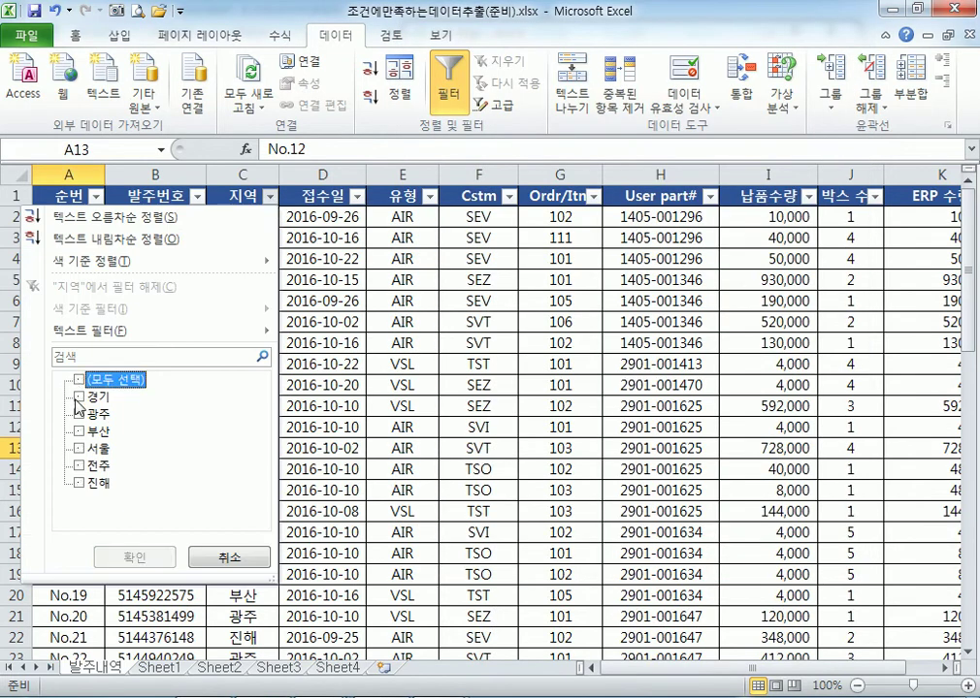
pyautogui.click(80, 449)
pyautogui.hotkey('alt', 'Tab')
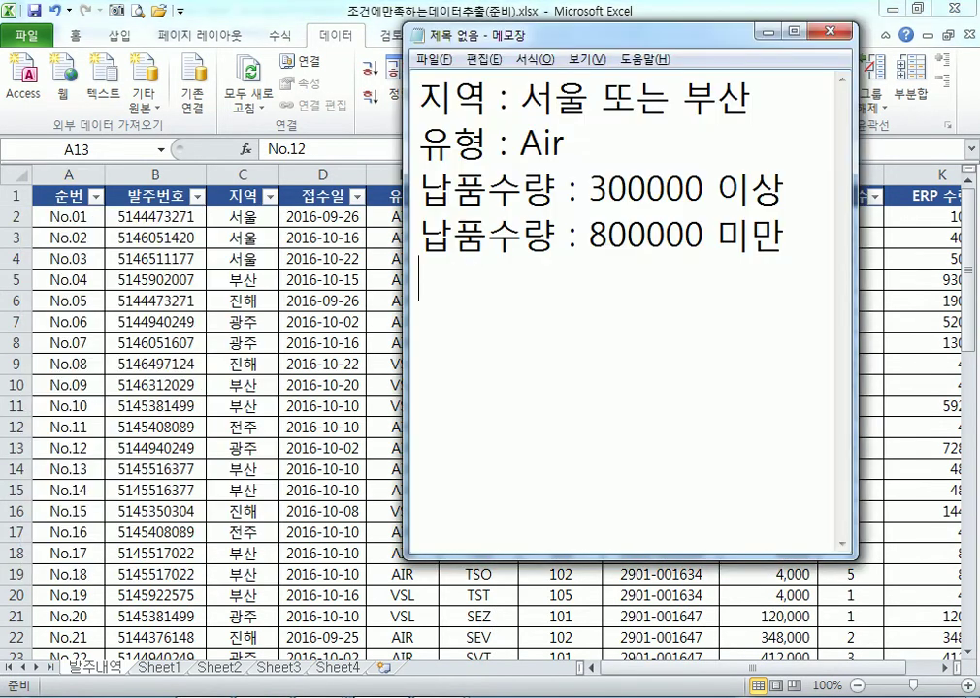
pyautogui.hotkey('alt', 'Tab')
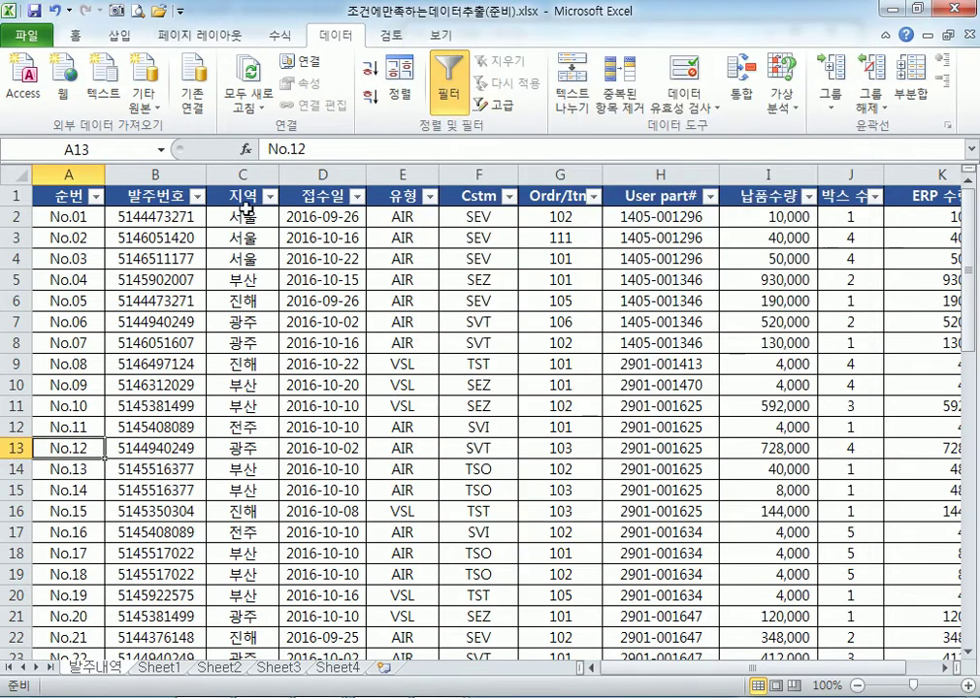
# Filter the 지역 column to show only 서울 and 부산
pyautogui.click(271, 198)
pyautogui.click(78, 382)
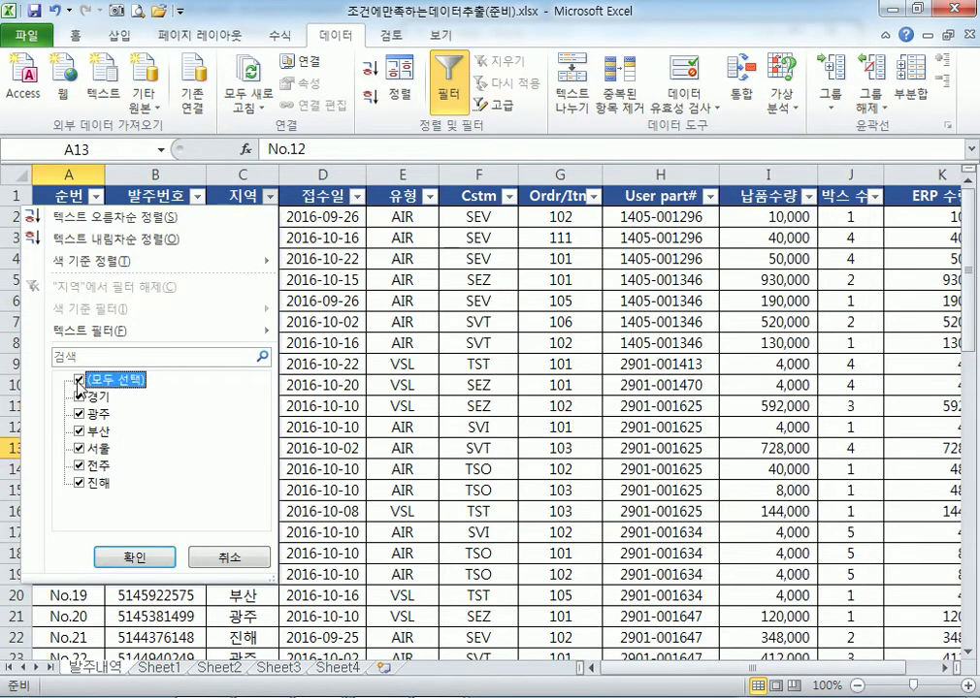
pyautogui.click(79, 379)
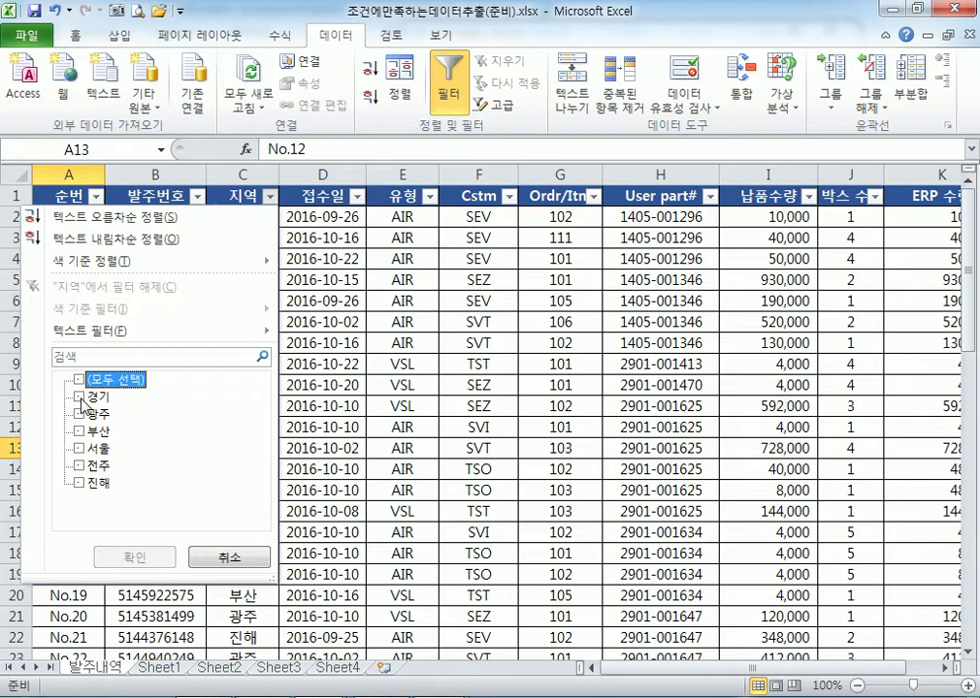
pyautogui.click(80, 449)
pyautogui.click(80, 430)
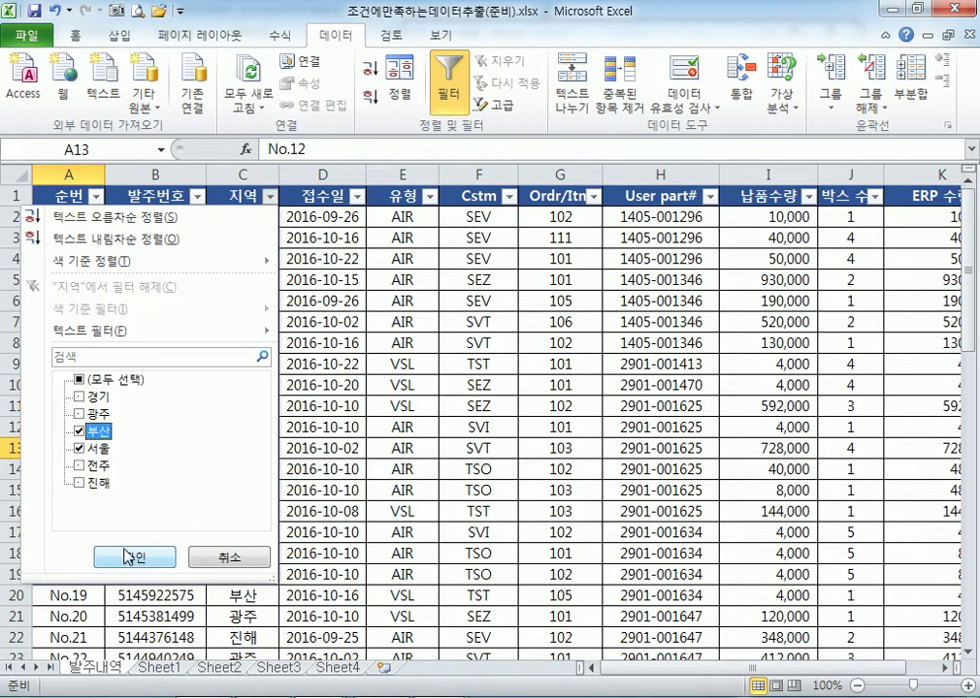
pyautogui.click(136, 556)
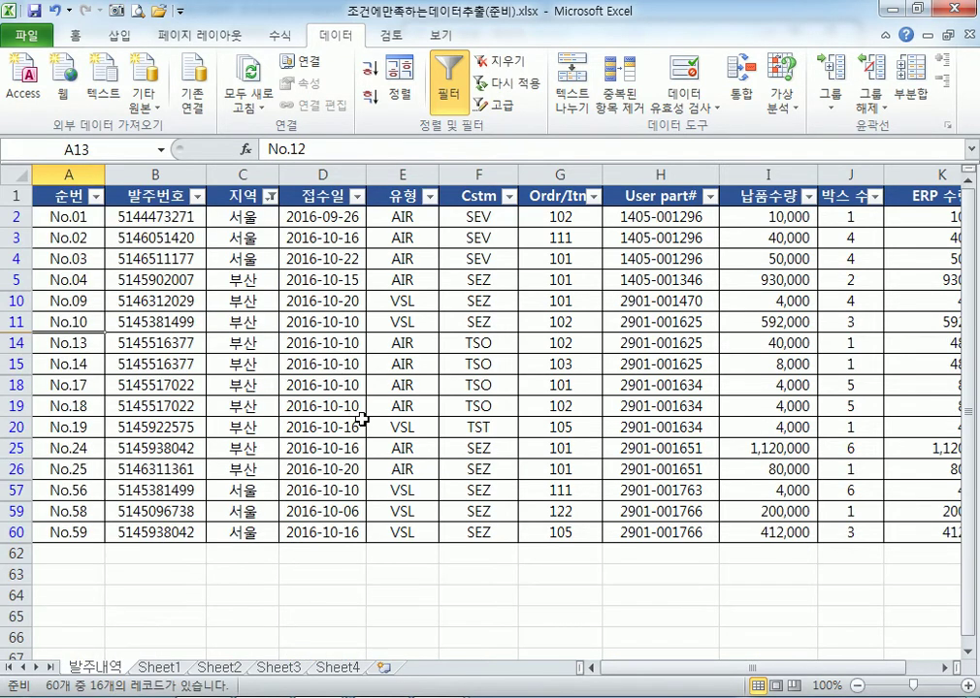
# Examine the 지역 column's custom filter, try the And (그리고) option between 부산 and 서울, and restore Or (또는)
pyautogui.click(271, 196)
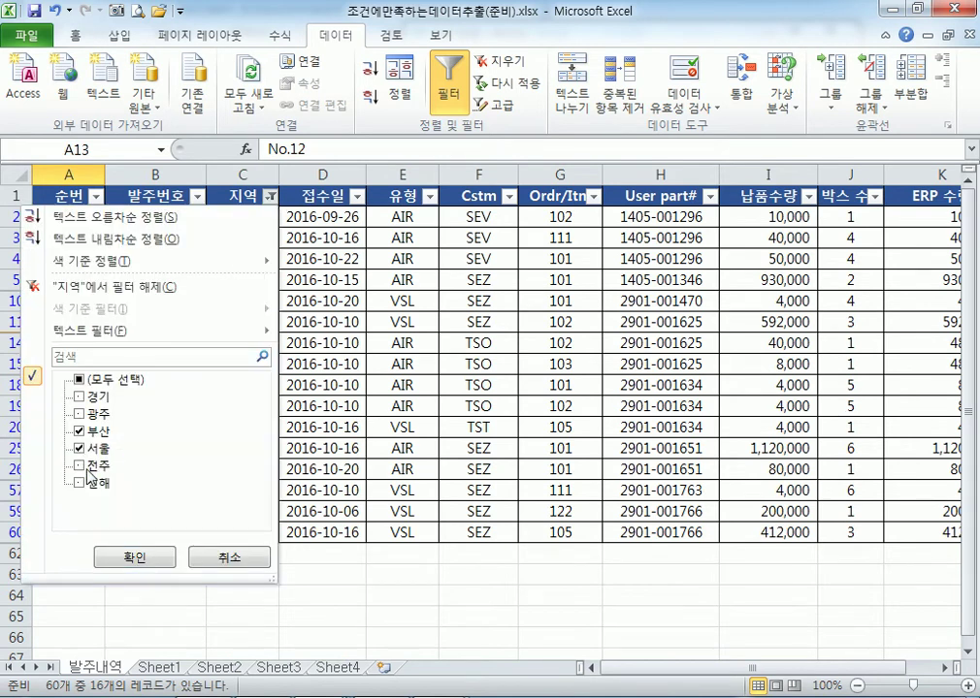
pyautogui.moveTo(115, 334)
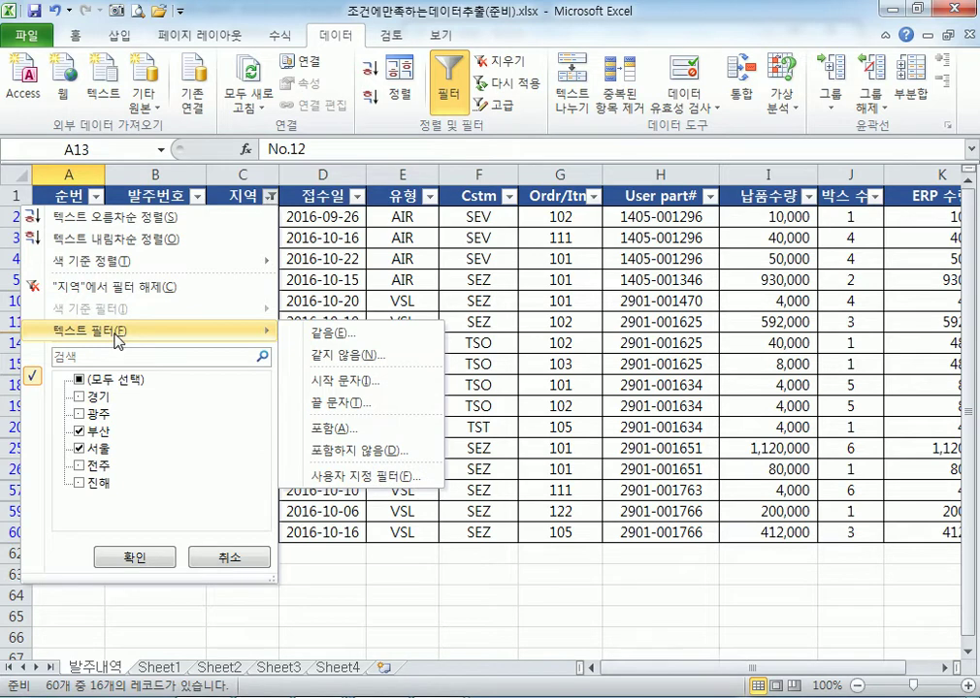
pyautogui.click(398, 477)
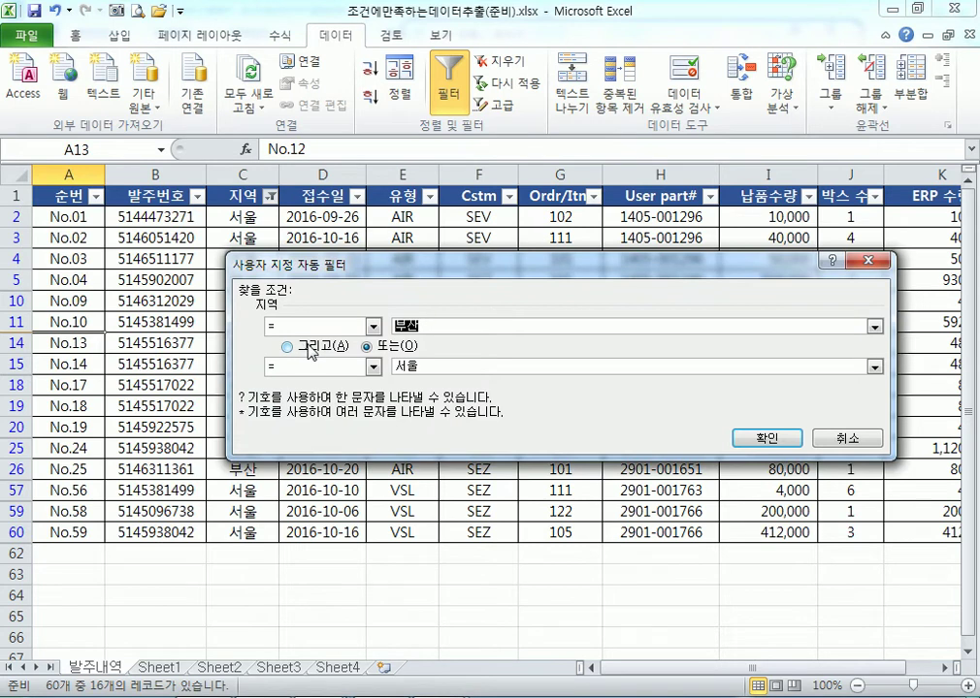
pyautogui.click(287, 347)
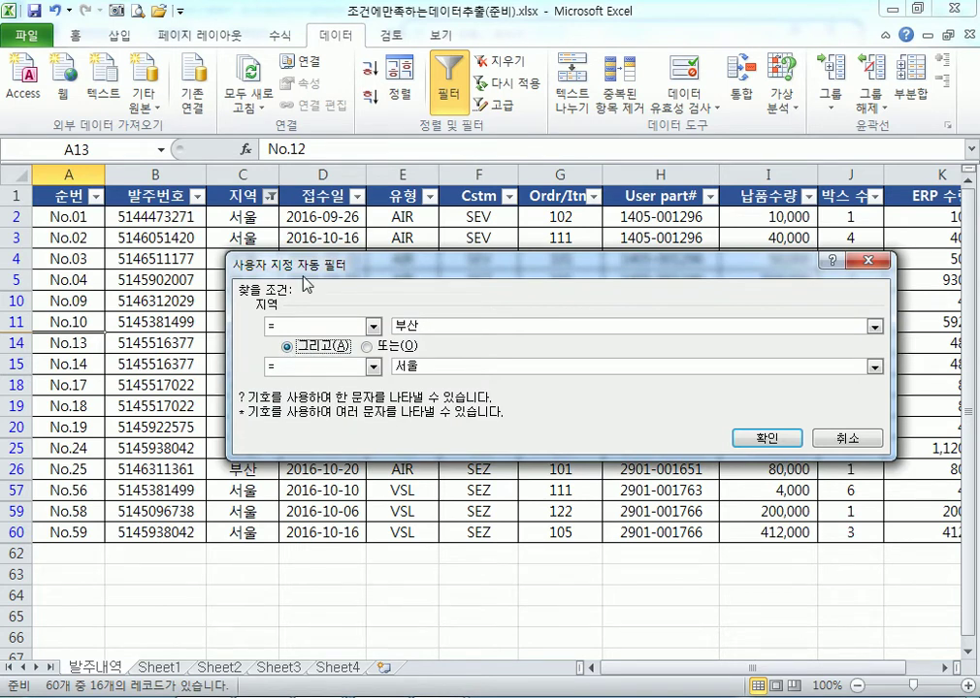
pyautogui.click(367, 347)
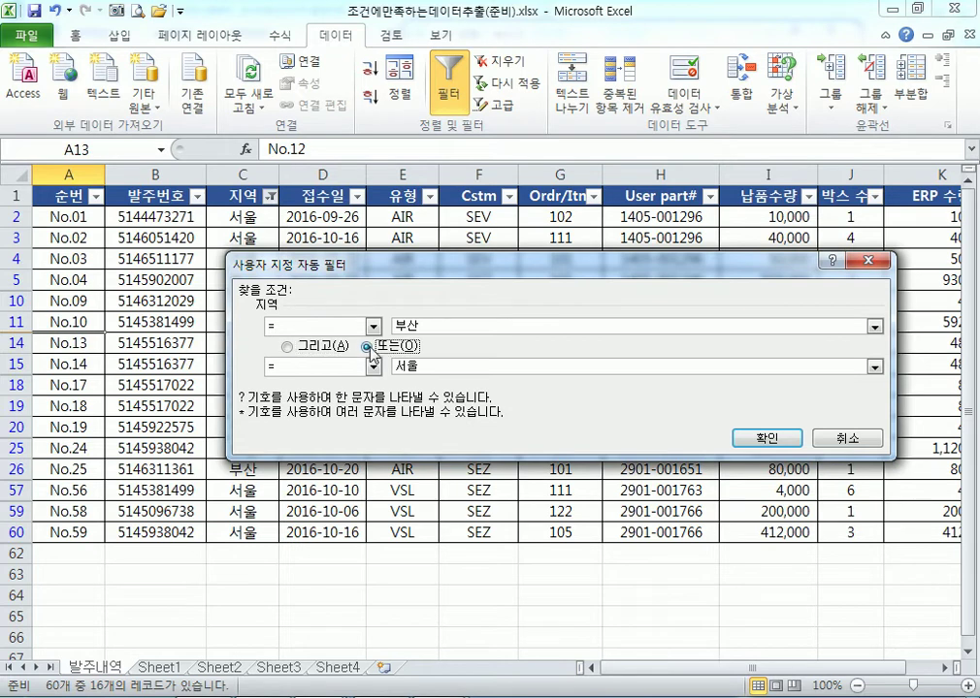
pyautogui.press('Return')
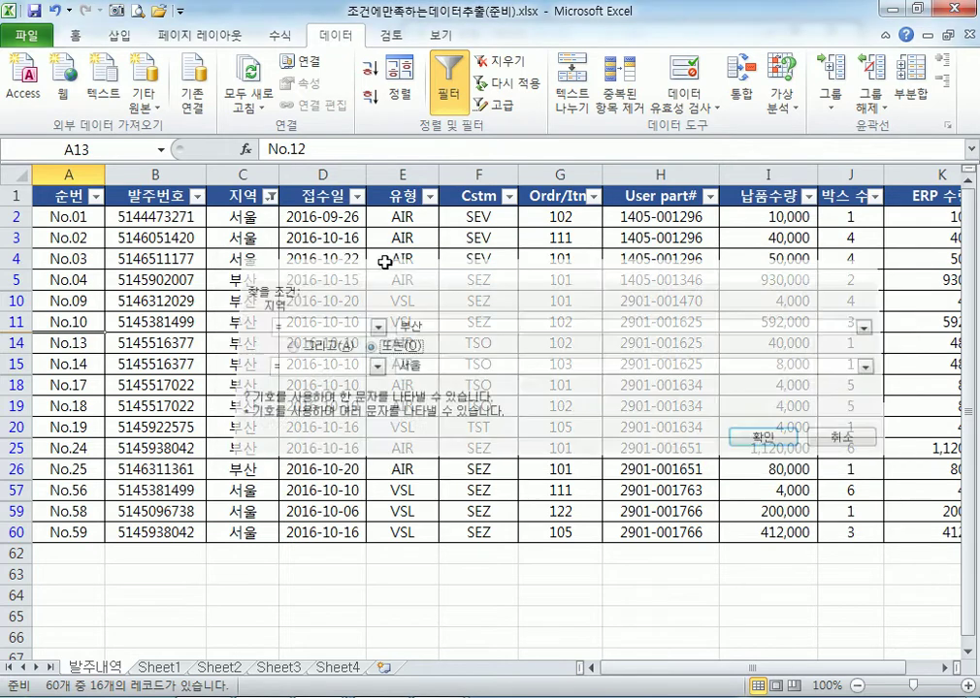
pyautogui.click(270, 197)
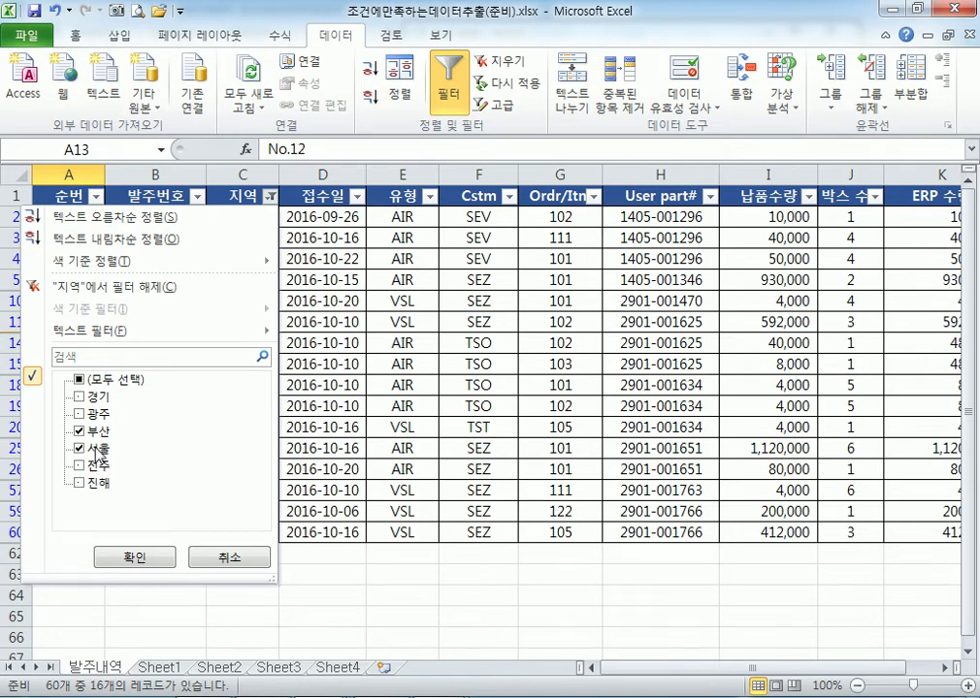
# Check the noted conditions in Notepad and filter the 유형 column to show only AIR
pyautogui.hotkey('alt', 'Tab')
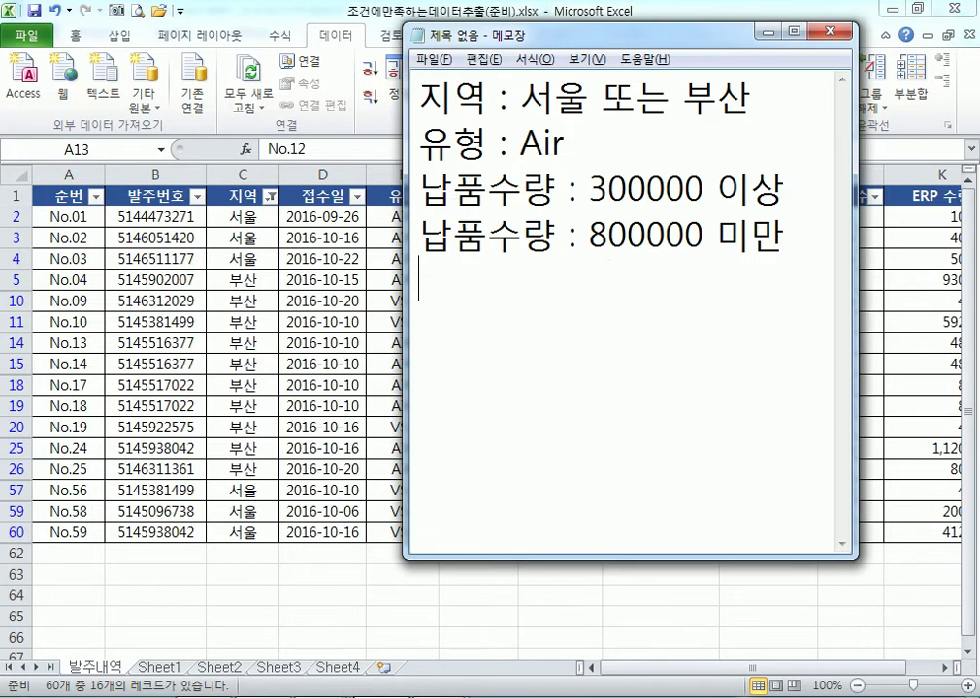
pyautogui.hotkey('alt', 'Tab')
pyautogui.click(428, 197)
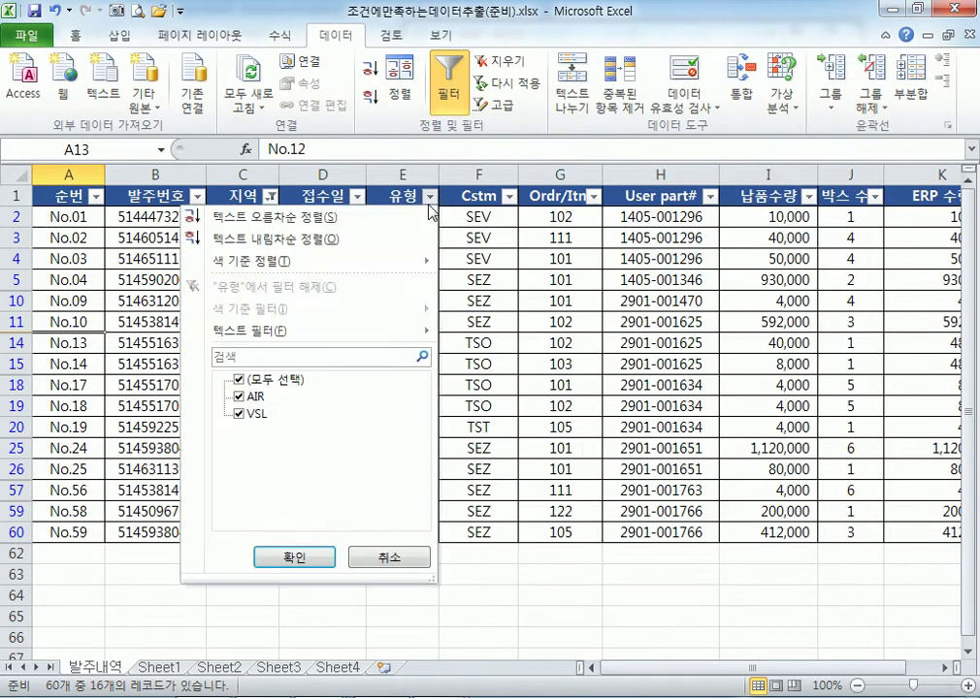
pyautogui.click(239, 380)
pyautogui.click(239, 396)
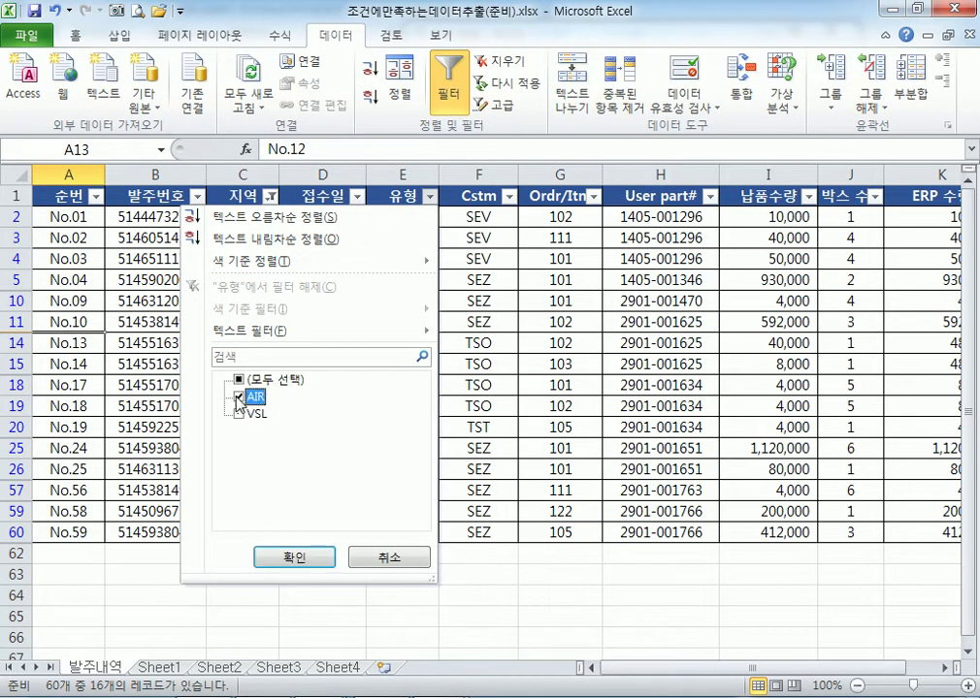
pyautogui.click(286, 558)
# Check the quantity limits noted in Notepad and open a between (해당 범위) number filter for the 납품수량 column
pyautogui.moveTo(607, 676); pyautogui.dragTo(619, 679)
pyautogui.hotkey('alt', 'Tab')
pyautogui.moveTo(589, 189); pyautogui.dragTo(709, 191)
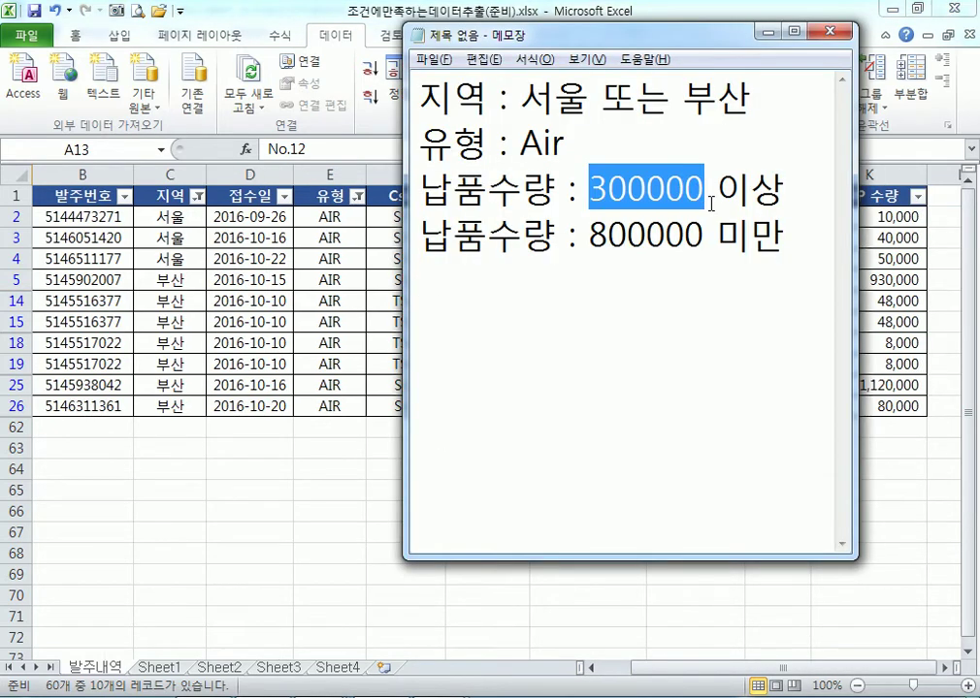
pyautogui.hotkey('alt', 'Tab')
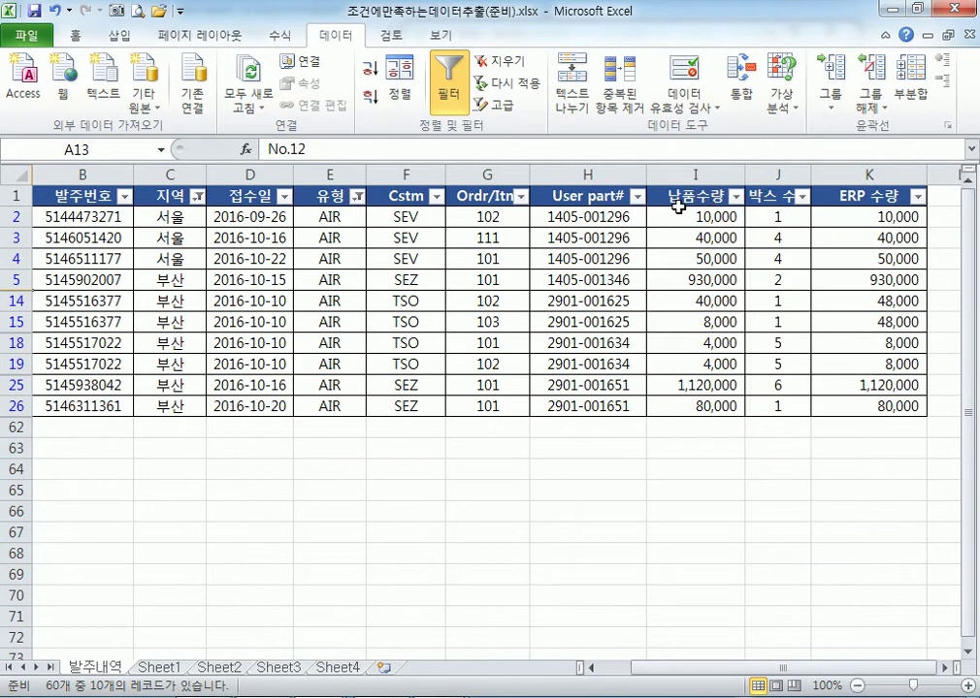
pyautogui.click(736, 196)
pyautogui.moveTo(603, 333)
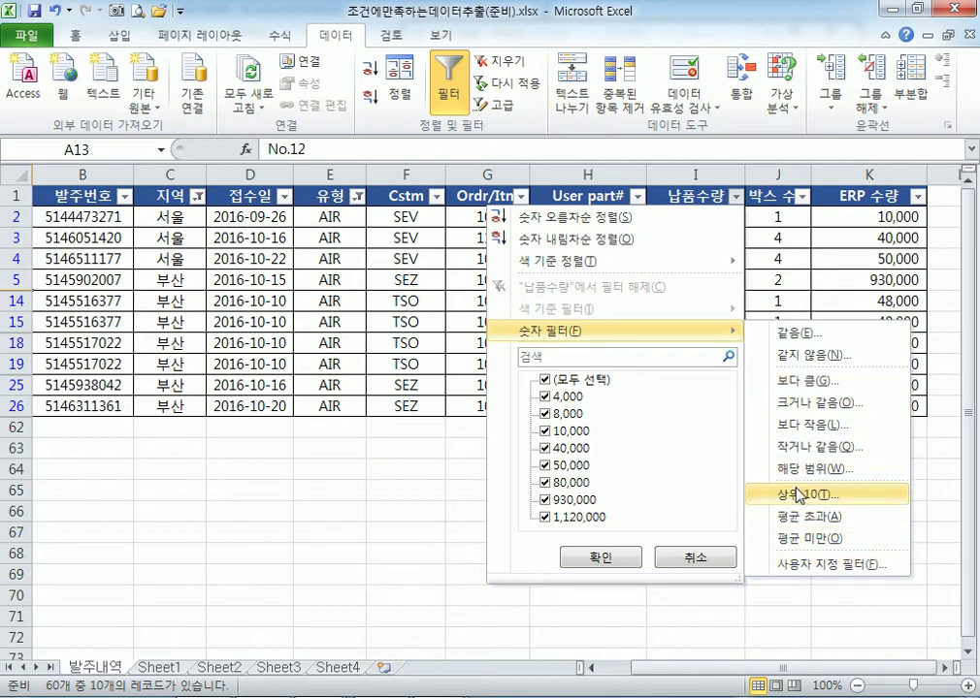
pyautogui.click(797, 471)
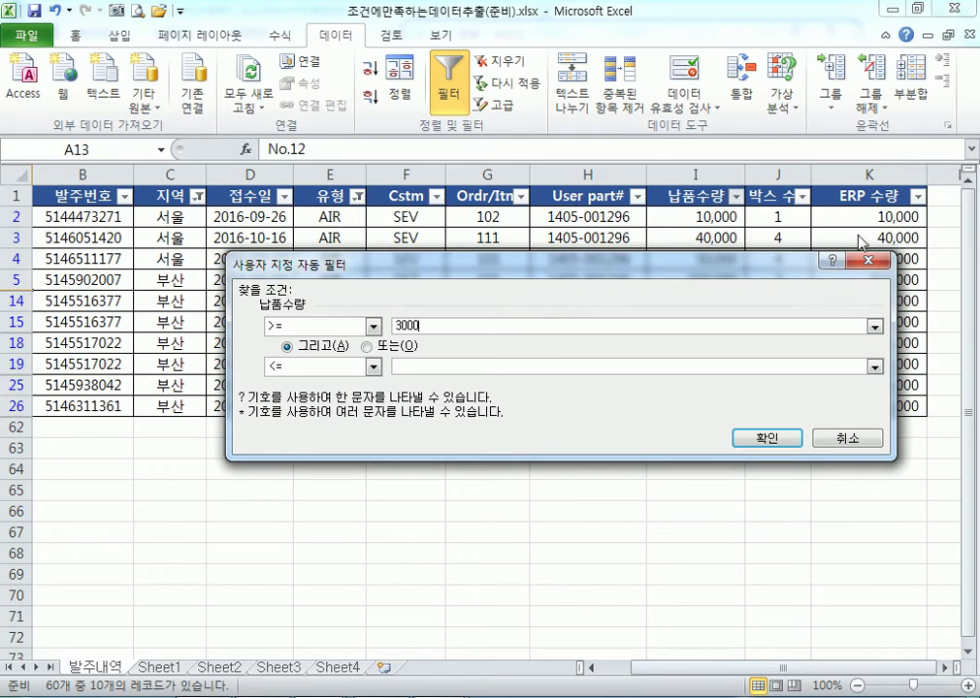
# Set the 납품수량 filter to >= 300000 And (그리고) < 800000 and apply it
pyautogui.press('Tab')
pyautogui.write('8')
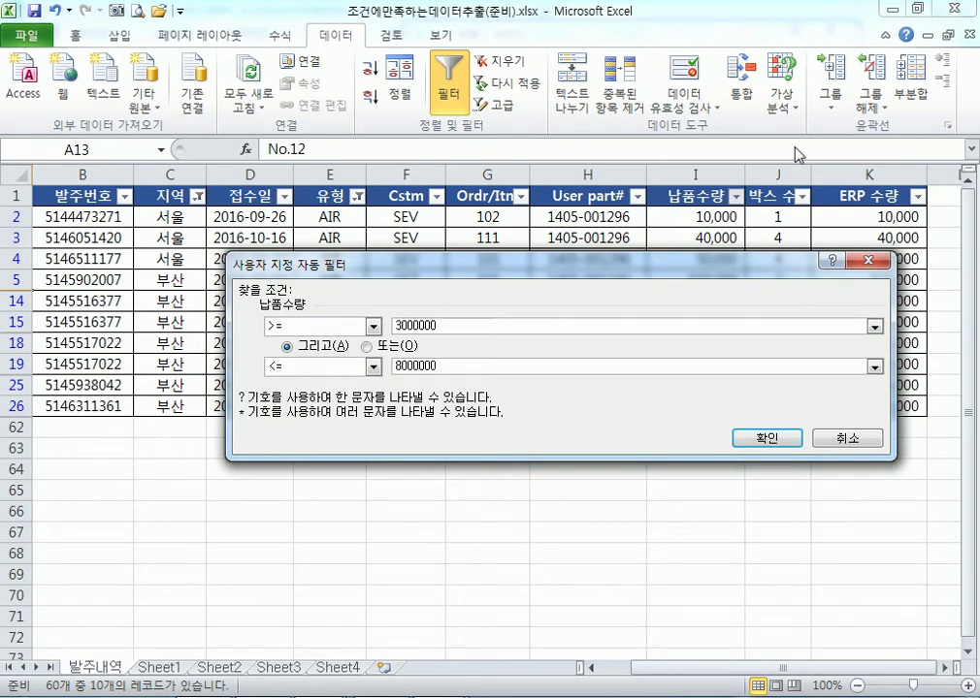
pyautogui.press('BackSpace')
pyautogui.click(431, 326)
pyautogui.press('BackSpace')
pyautogui.click(325, 366)
pyautogui.click(295, 433)
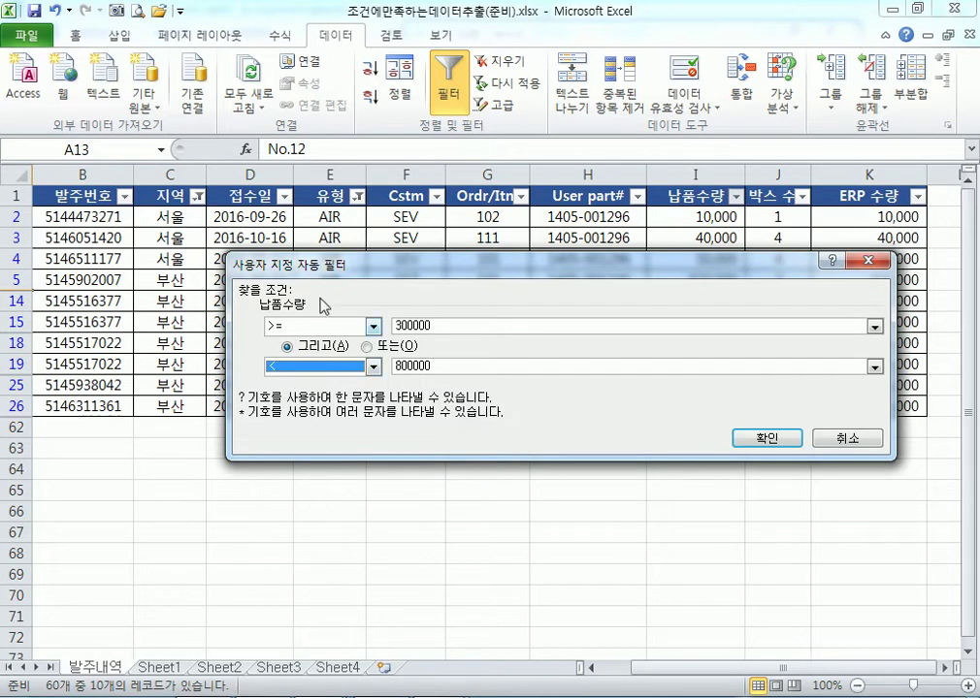
pyautogui.moveTo(353, 267); pyautogui.dragTo(290, 448)
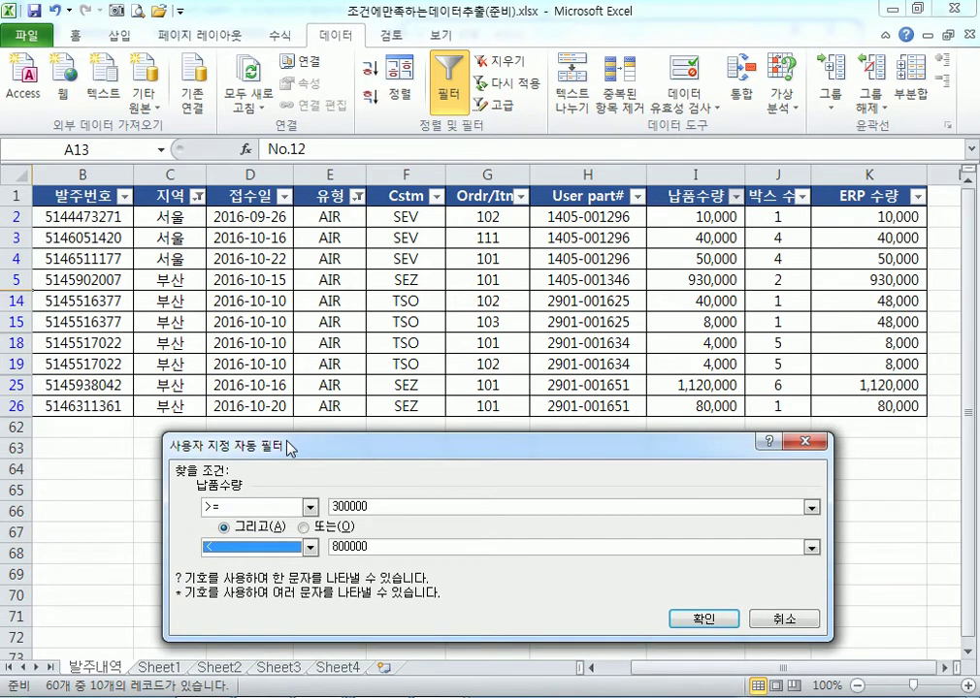
pyautogui.moveTo(291, 448); pyautogui.dragTo(238, 239)
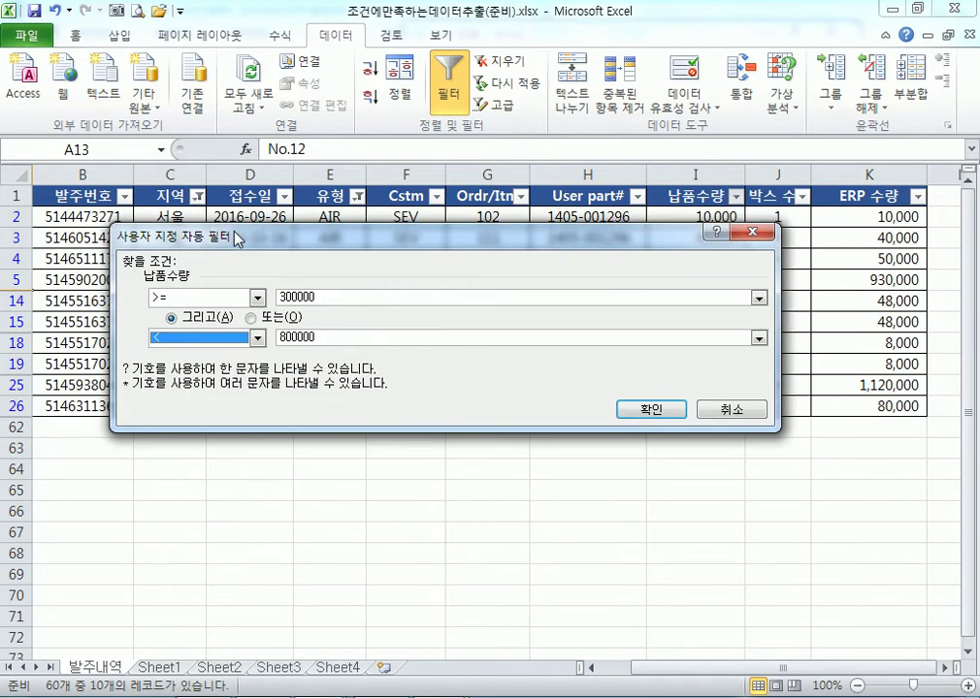
pyautogui.click(648, 408)
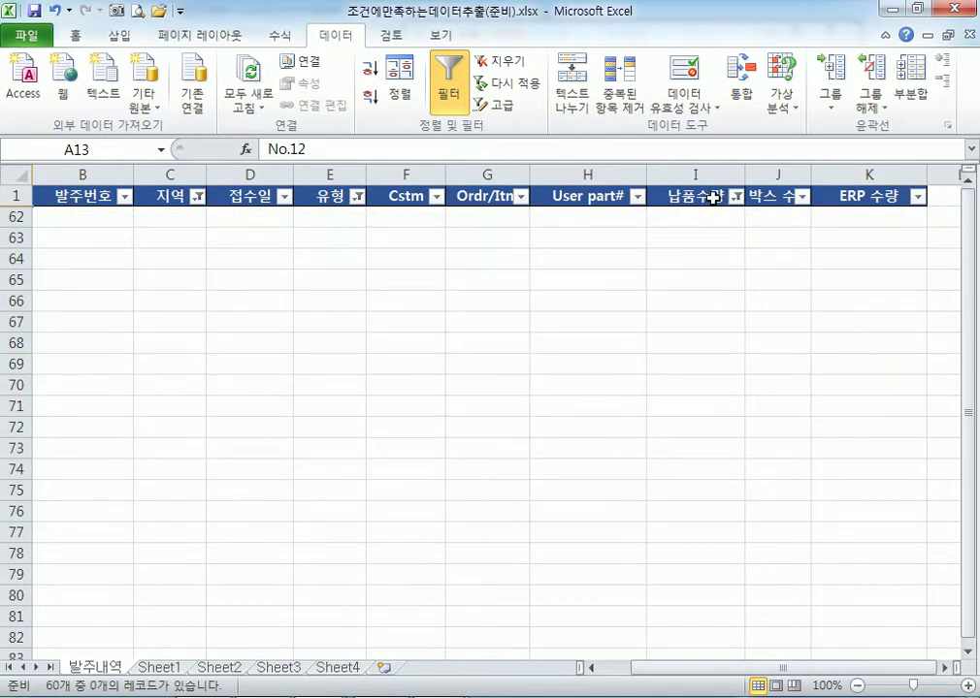
# Switch to Notepad and change the first 납품수량 condition to "300000 미만"
pyautogui.moveTo(737, 205)
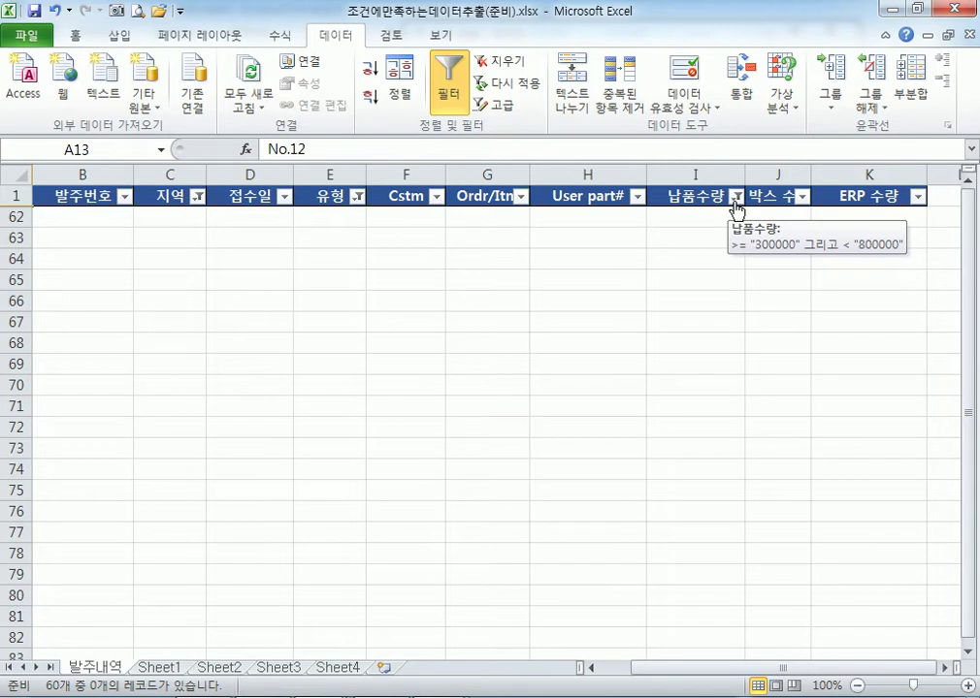
pyautogui.hotkey('alt', 'Tab')
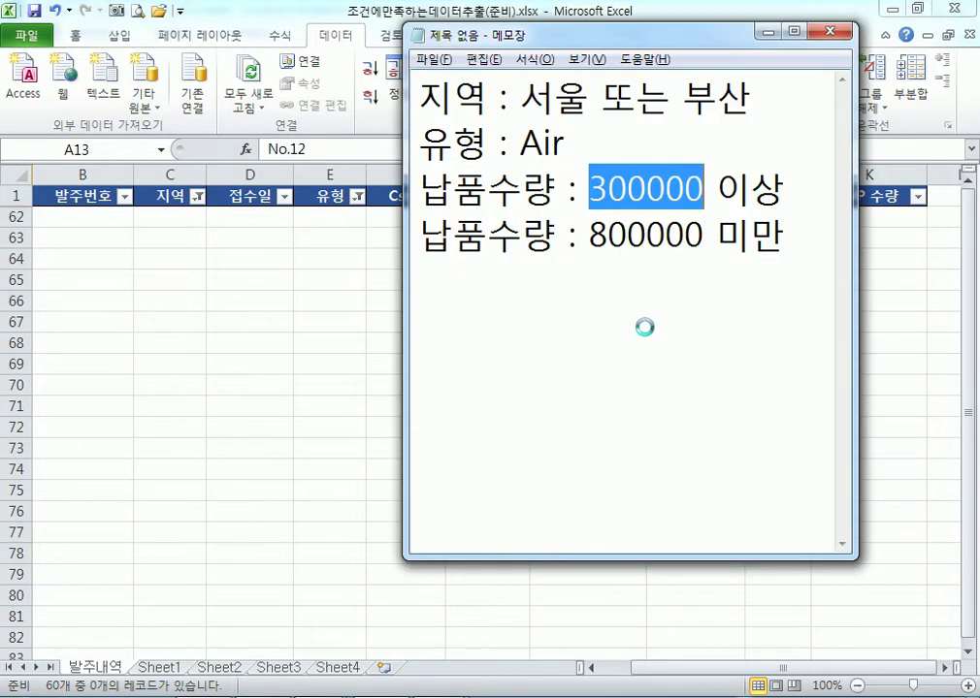
pyautogui.hotkey('alt', 'Tab')
pyautogui.hotkey('alt', 'Tab')
pyautogui.click(601, 211)
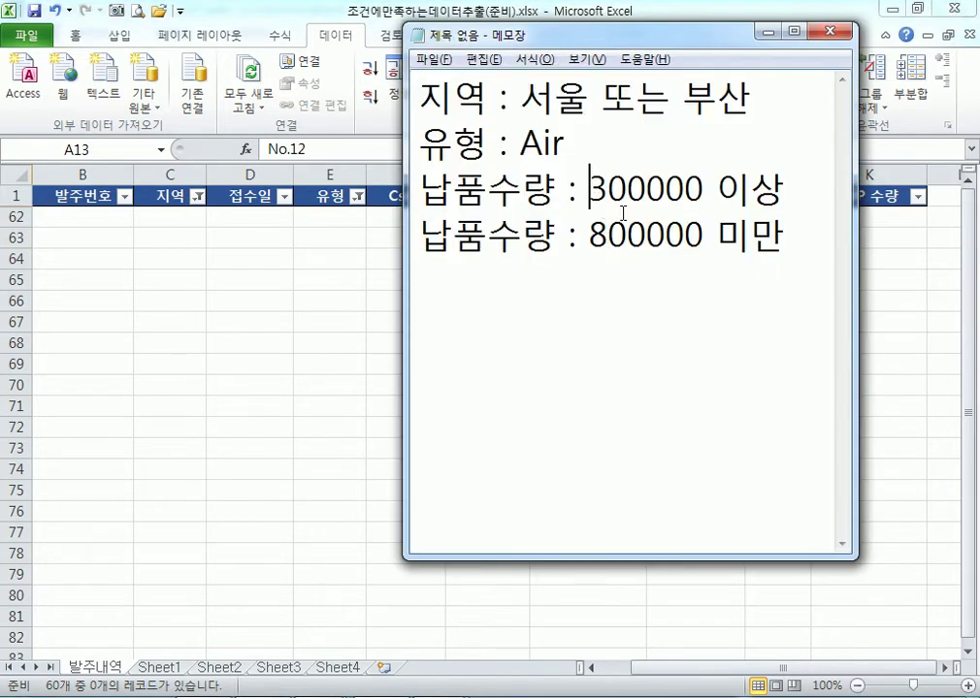
pyautogui.moveTo(721, 190); pyautogui.dragTo(778, 188)
pyautogui.write('미만')
# Change the second 납품수량 condition to "800000 이상" and shift the Notepad window off the ribbon
pyautogui.press('Left')
pyautogui.press('Left')
pyautogui.write('이상')
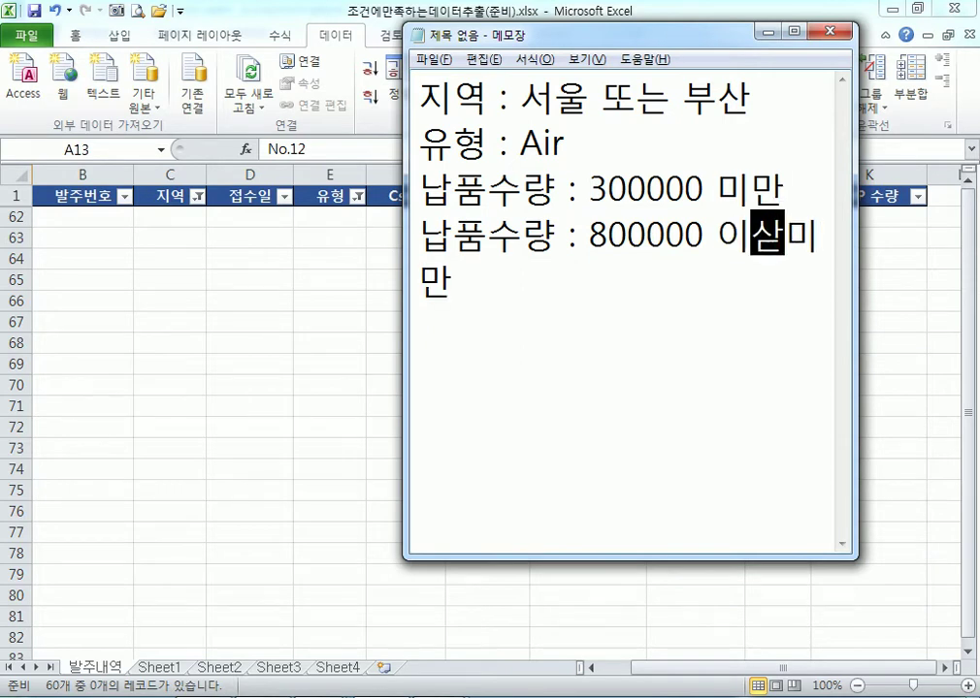
pyautogui.press('Delete')
pyautogui.press('Delete')
pyautogui.press('Return')
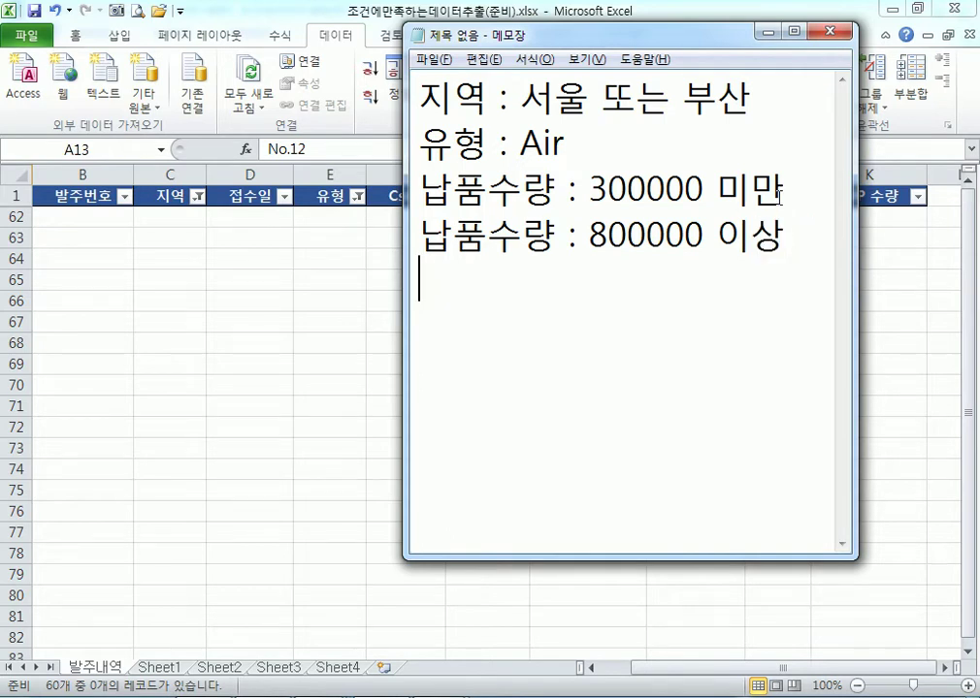
pyautogui.moveTo(611, 43); pyautogui.dragTo(641, 122)
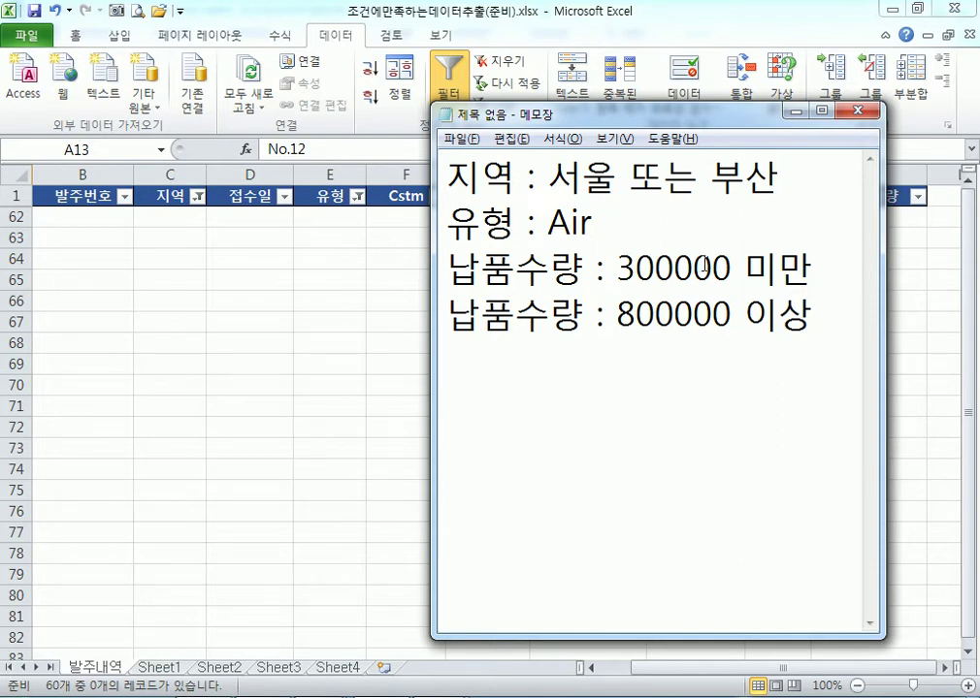
# Reopen the 납품수량 custom filter in Excel and set its comparisons to < 300000 and >= 800000
pyautogui.hotkey('alt', 'Tab')
pyautogui.click(736, 196)
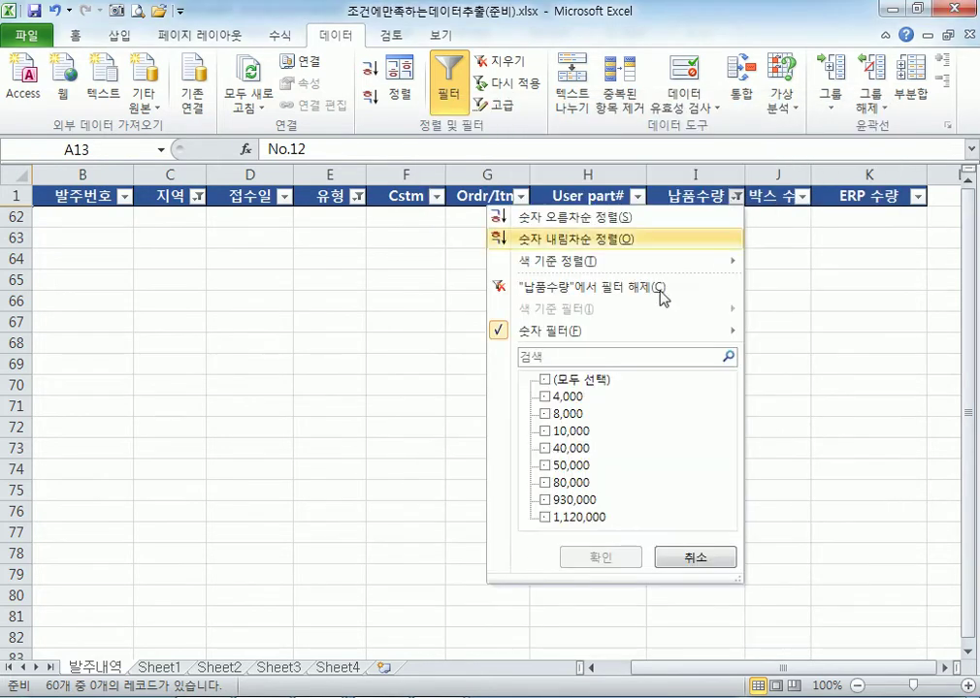
pyautogui.moveTo(579, 335)
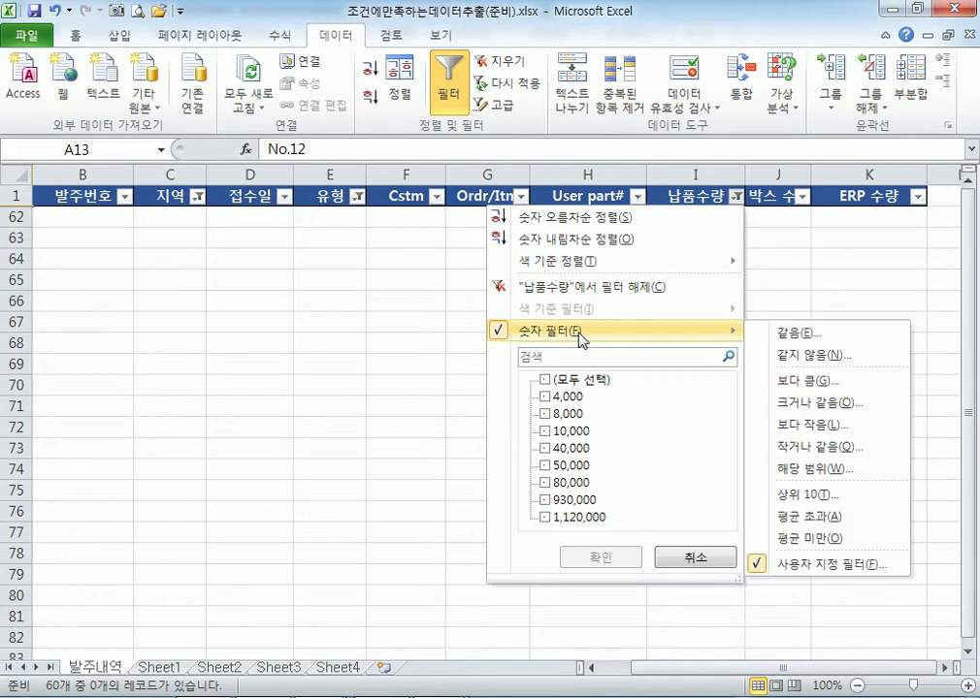
pyautogui.click(822, 565)
pyautogui.click(258, 298)
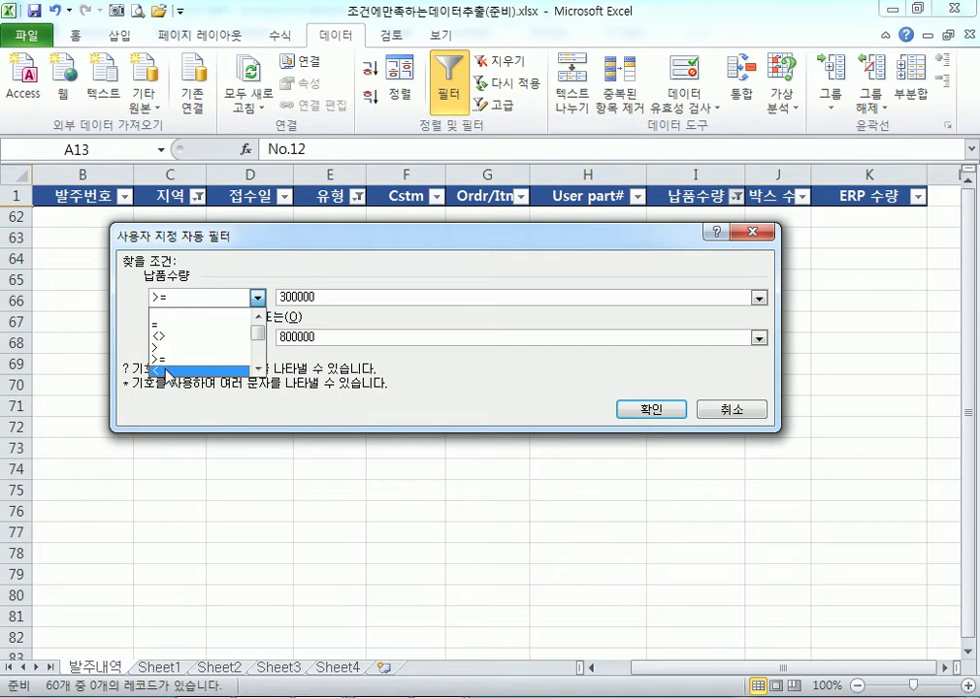
pyautogui.click(167, 372)
pyautogui.click(257, 338)
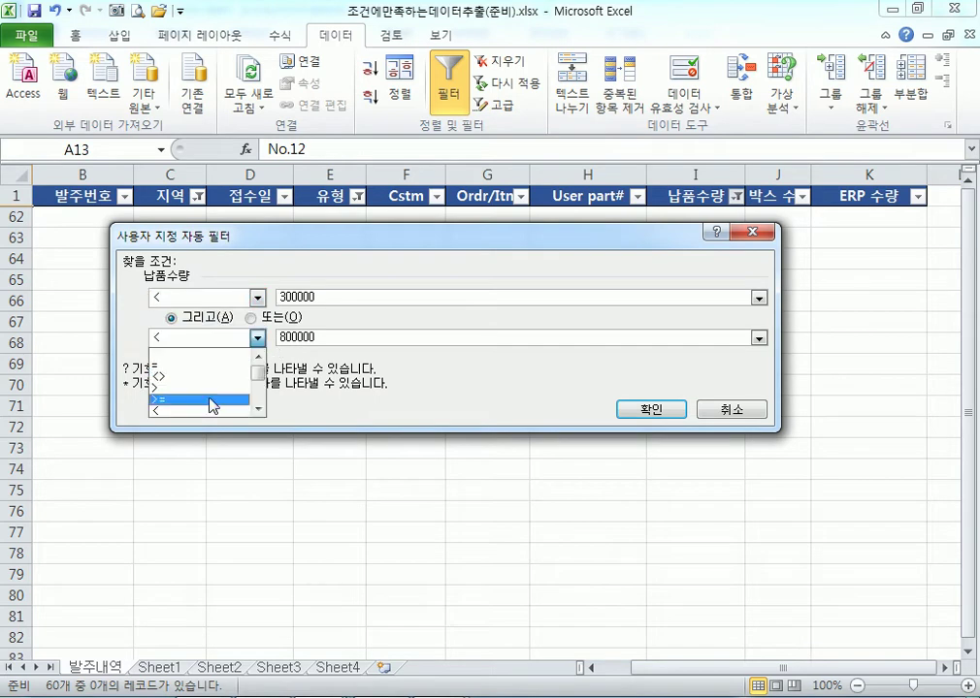
pyautogui.click(254, 396)
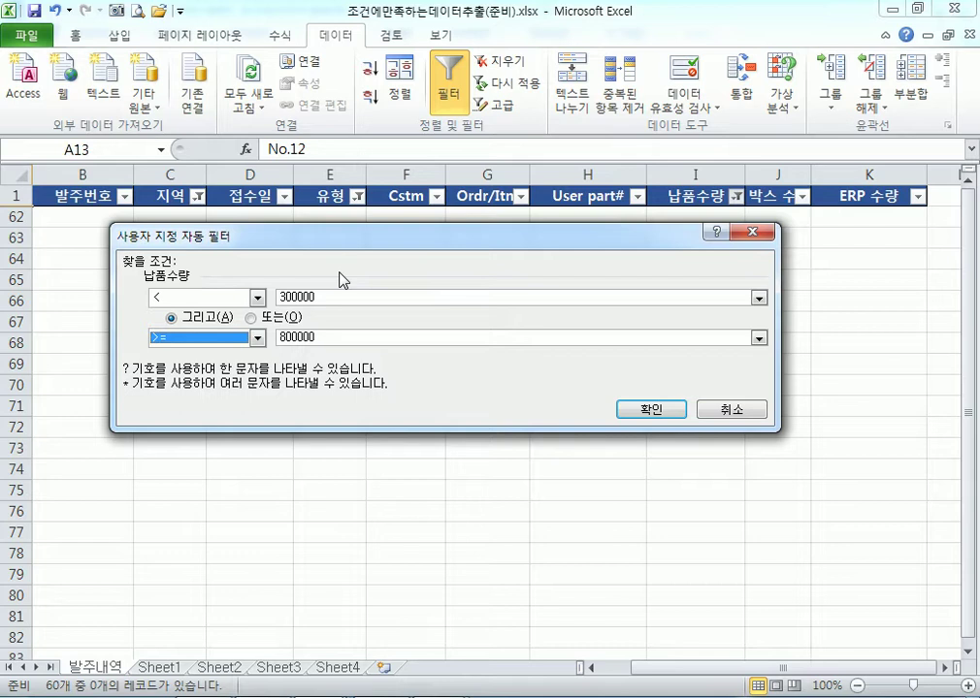
# Try both Or and And between the two quantity conditions, settle on Or (또는), and apply the filter
pyautogui.click(252, 317)
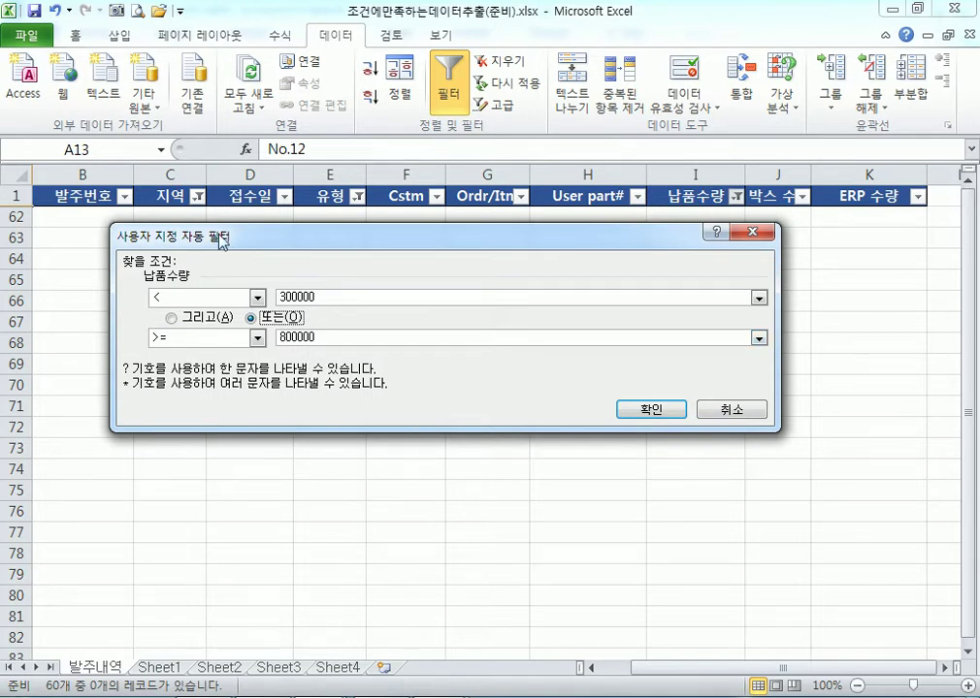
pyautogui.click(172, 318)
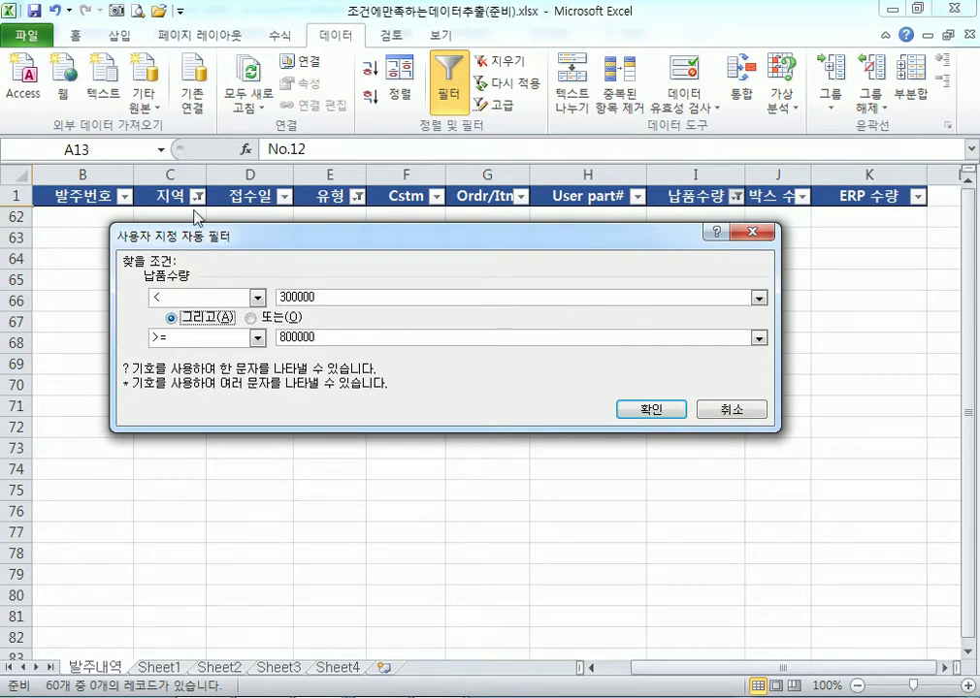
pyautogui.click(264, 321)
pyautogui.click(644, 410)
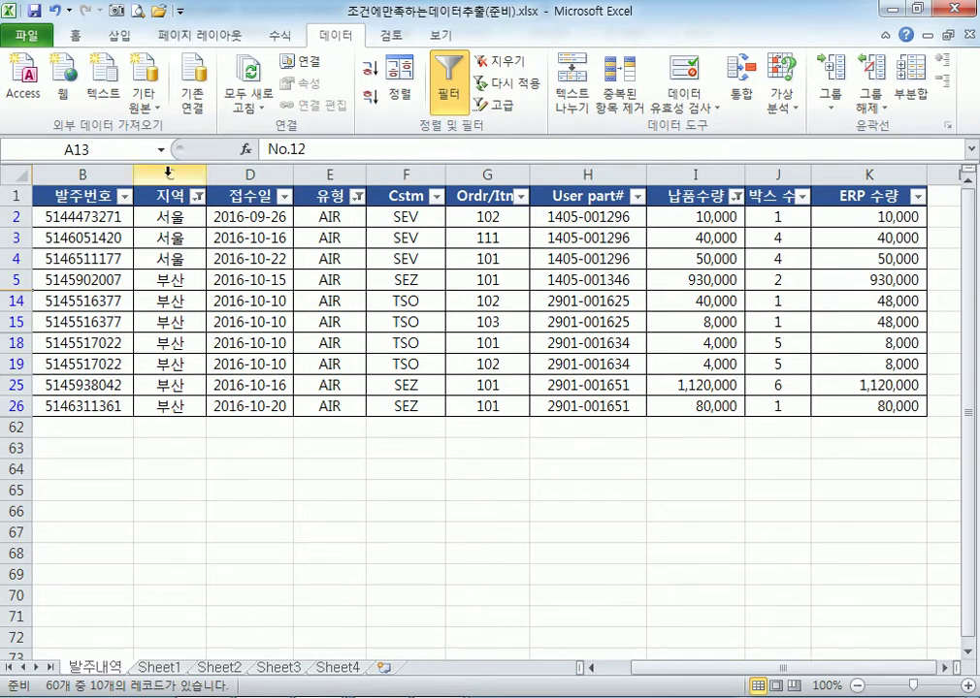
# Examine the 지역 and 납품수량 columns of the filtered records against the applied conditions
pyautogui.click(175, 237)
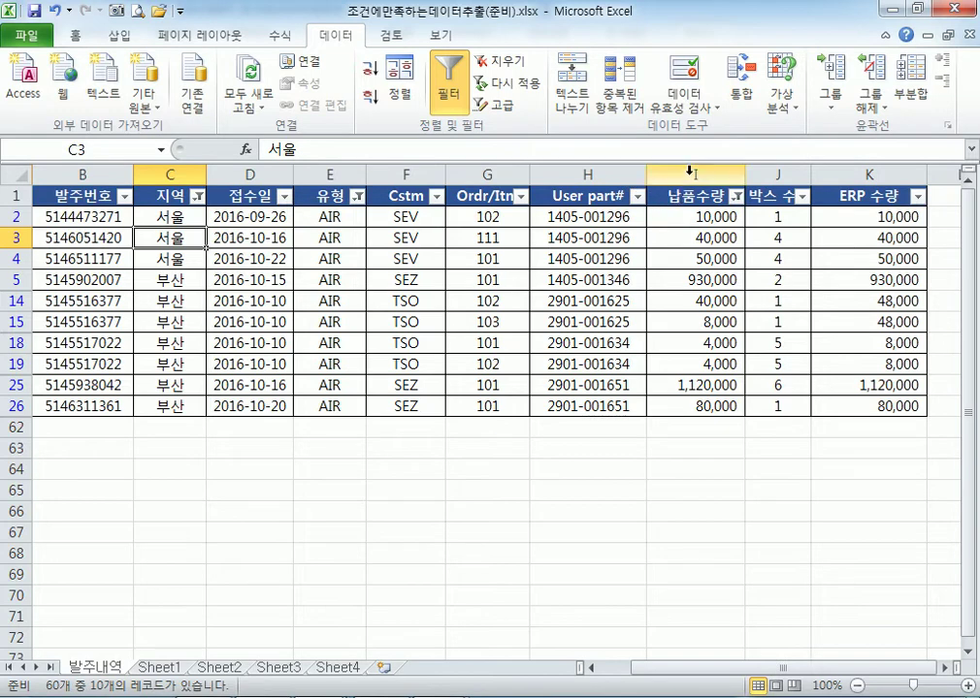
pyautogui.click(690, 172)
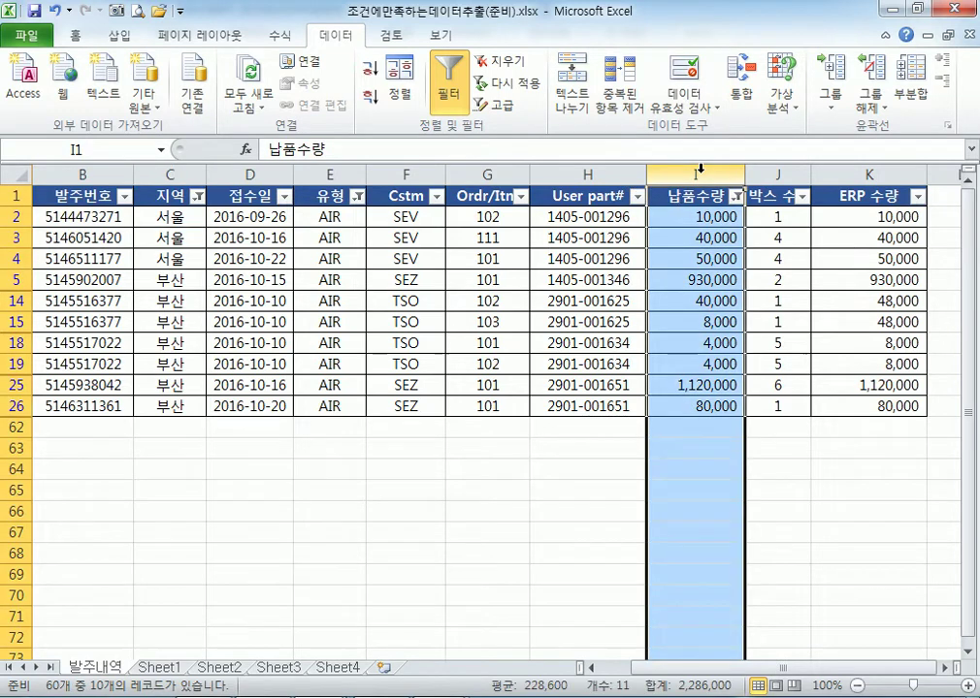
pyautogui.click(169, 302)
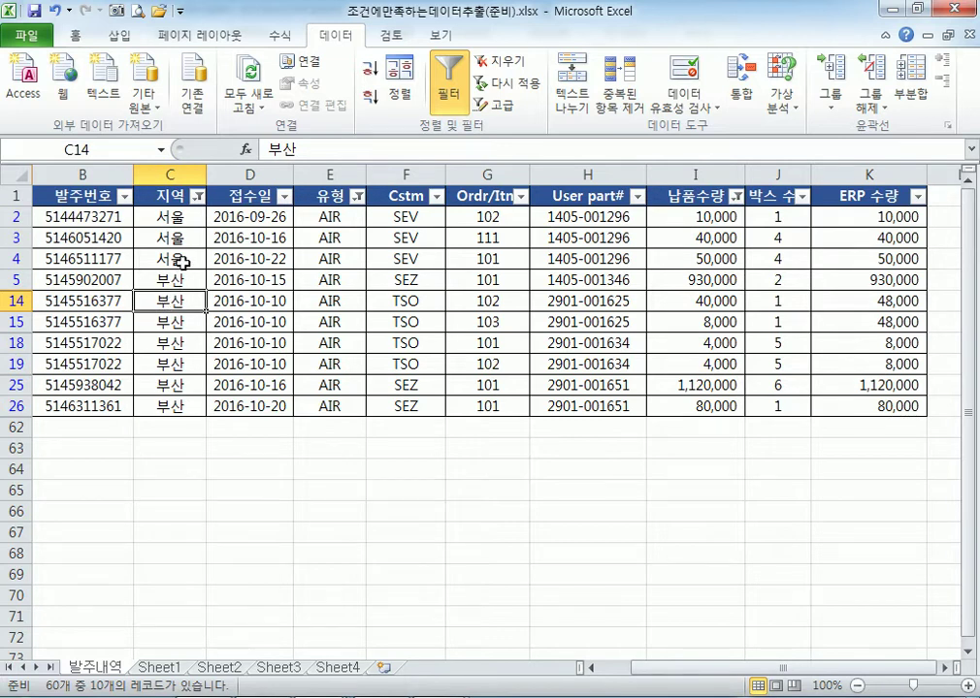
pyautogui.click(716, 216)
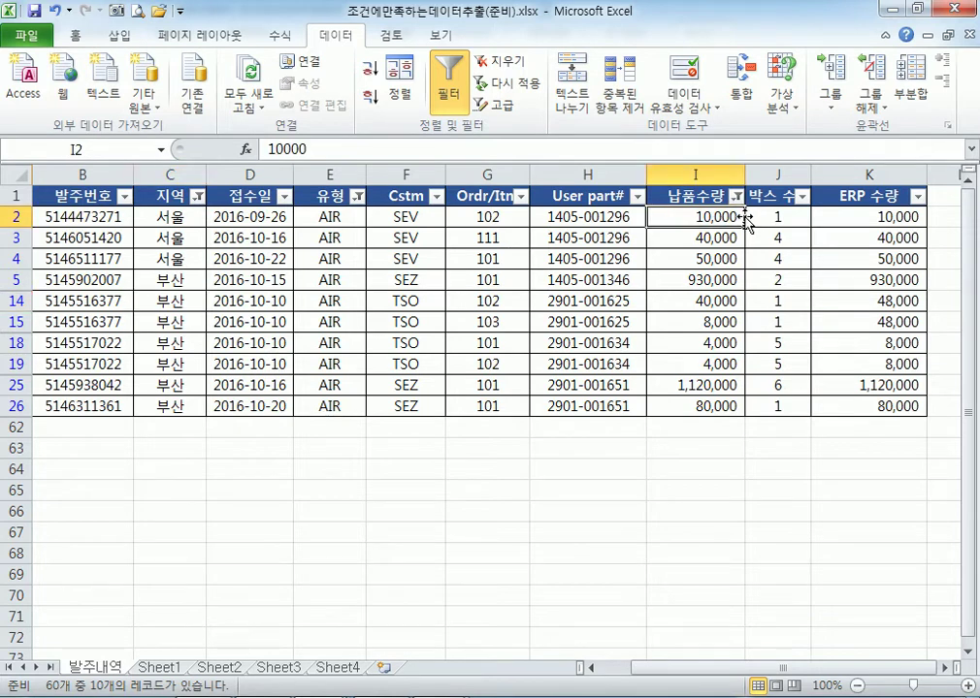
pyautogui.click(713, 173)
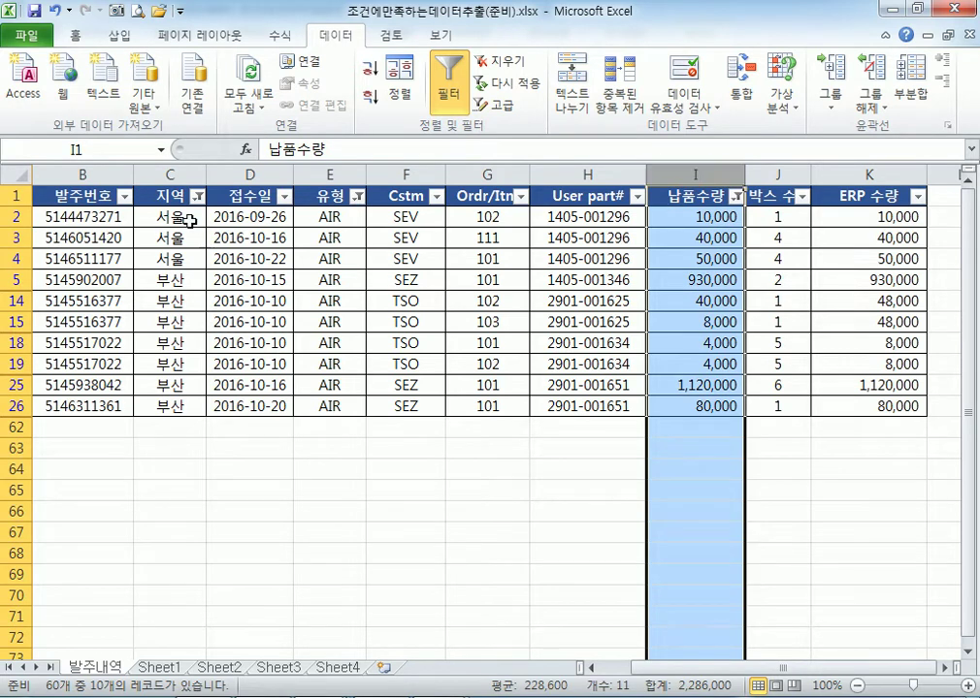
pyautogui.click(170, 175)
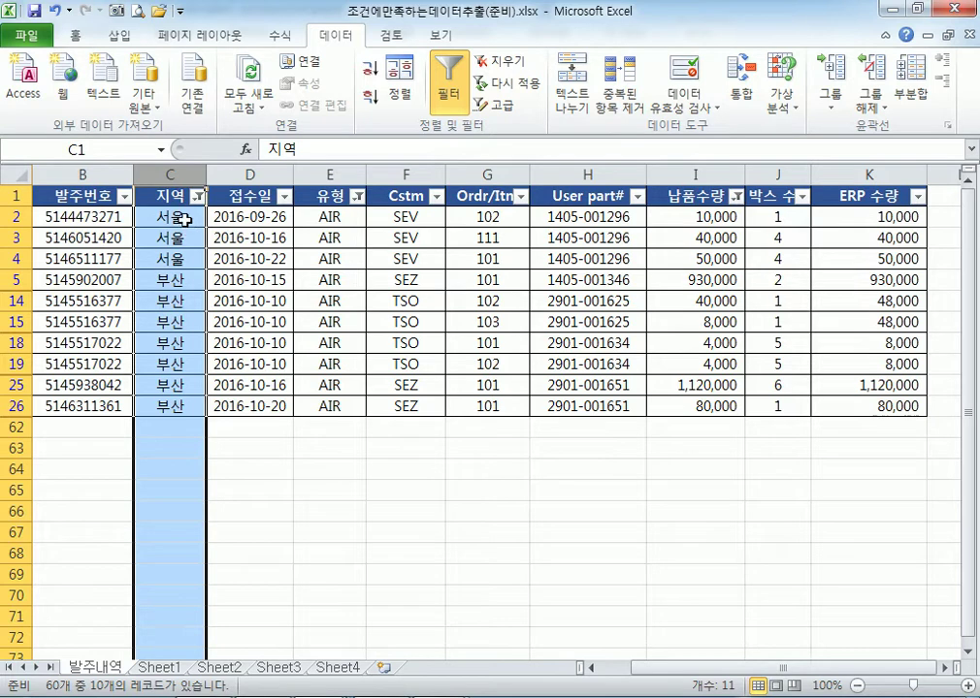
pyautogui.moveTo(191, 241); pyautogui.dragTo(189, 255)
pyautogui.click(188, 255)
pyautogui.click(190, 277)
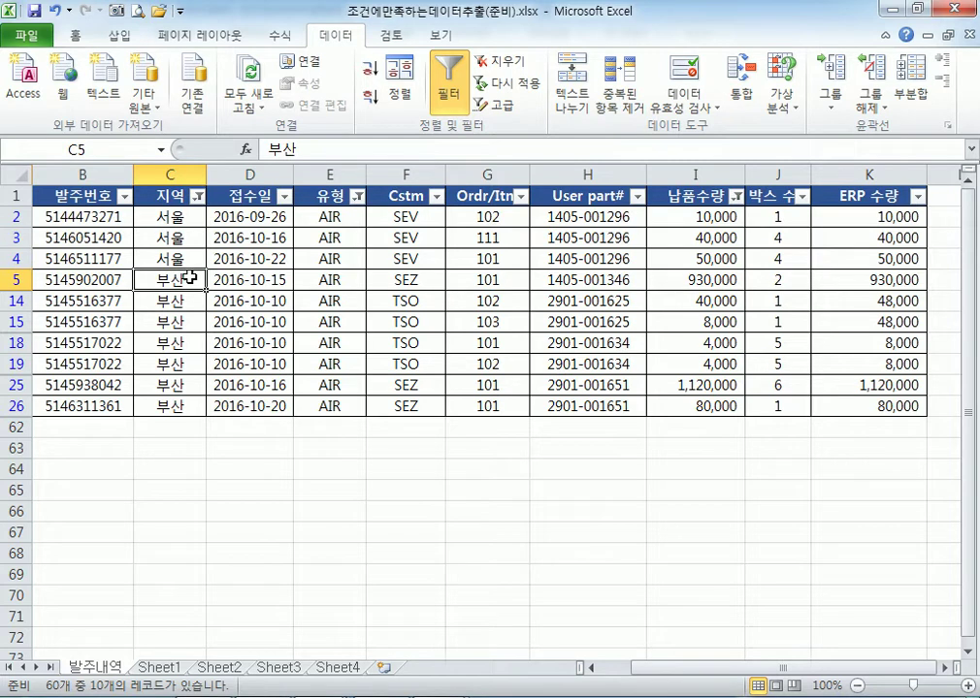
# Examine the filtered records and field columns from 발주번호 through Cstm
pyautogui.moveTo(86, 238); pyautogui.dragTo(434, 263)
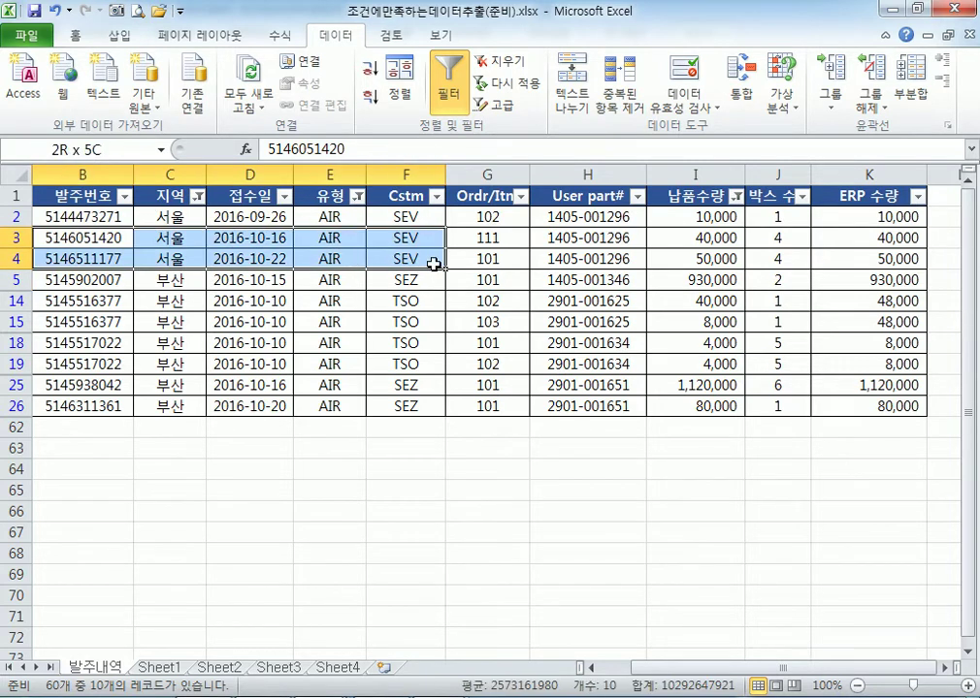
pyautogui.moveTo(80, 198); pyautogui.dragTo(256, 199)
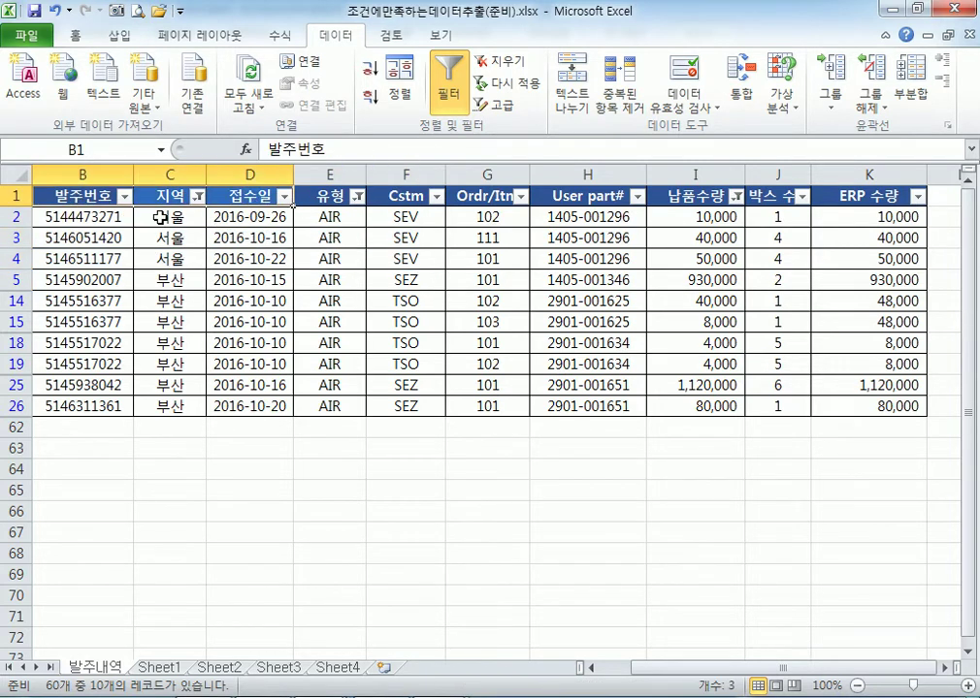
pyautogui.click(171, 174)
pyautogui.click(250, 175)
pyautogui.click(329, 175)
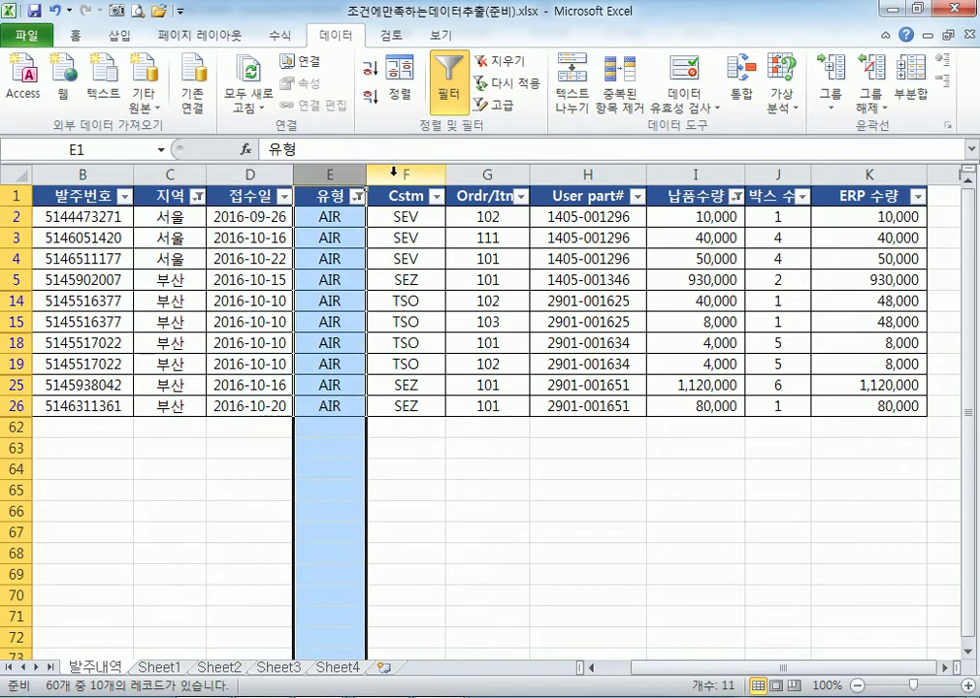
pyautogui.click(392, 171)
pyautogui.click(407, 282)
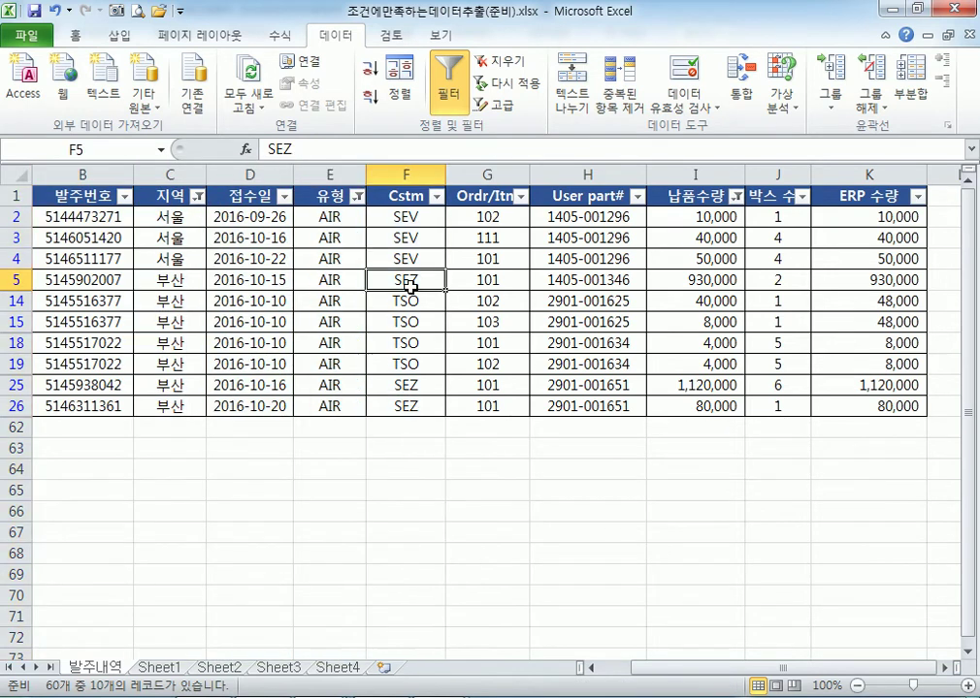
# Switch to the Notepad notes and review the 지역 (서울 또는 부산) and 유형 (Air) conditions
pyautogui.hotkey('alt', 'Tab')
pyautogui.moveTo(448, 174); pyautogui.dragTo(808, 179)
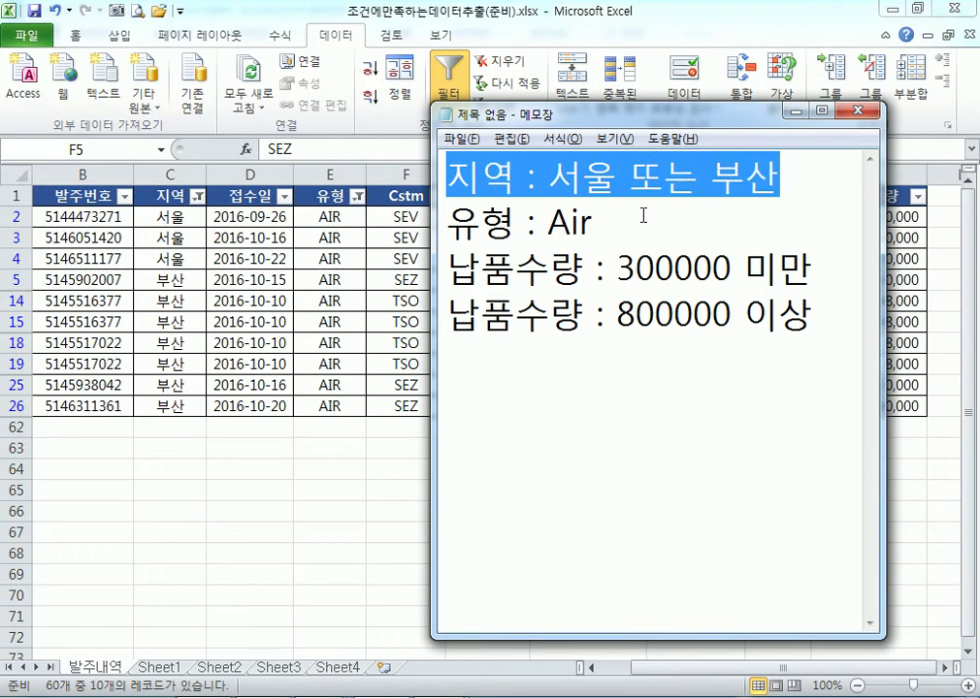
pyautogui.moveTo(447, 223); pyautogui.dragTo(607, 233)
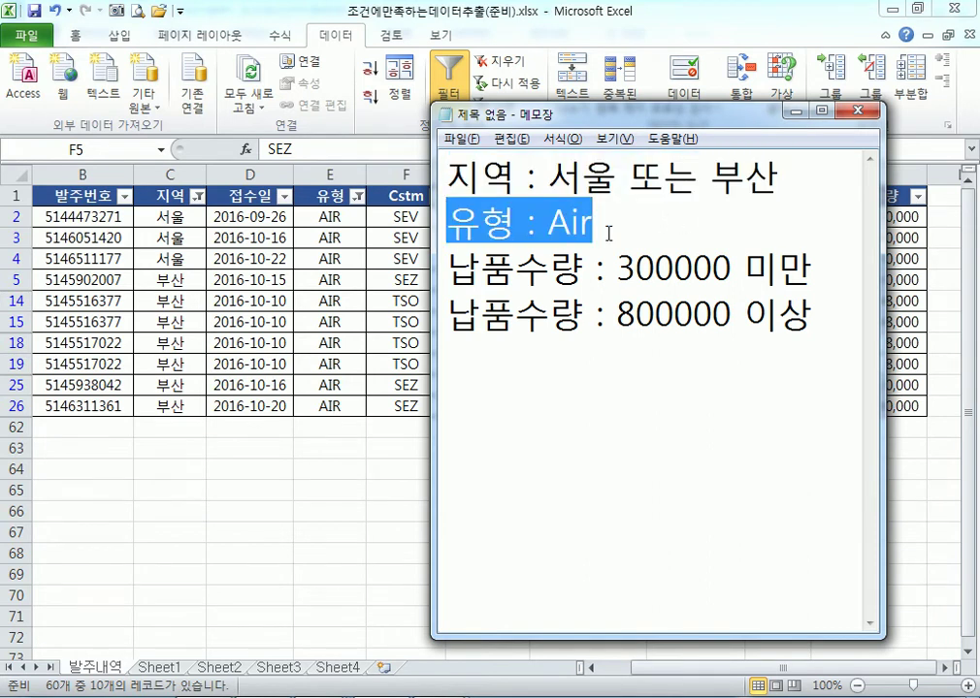
pyautogui.click(611, 233)
pyautogui.click(626, 388)
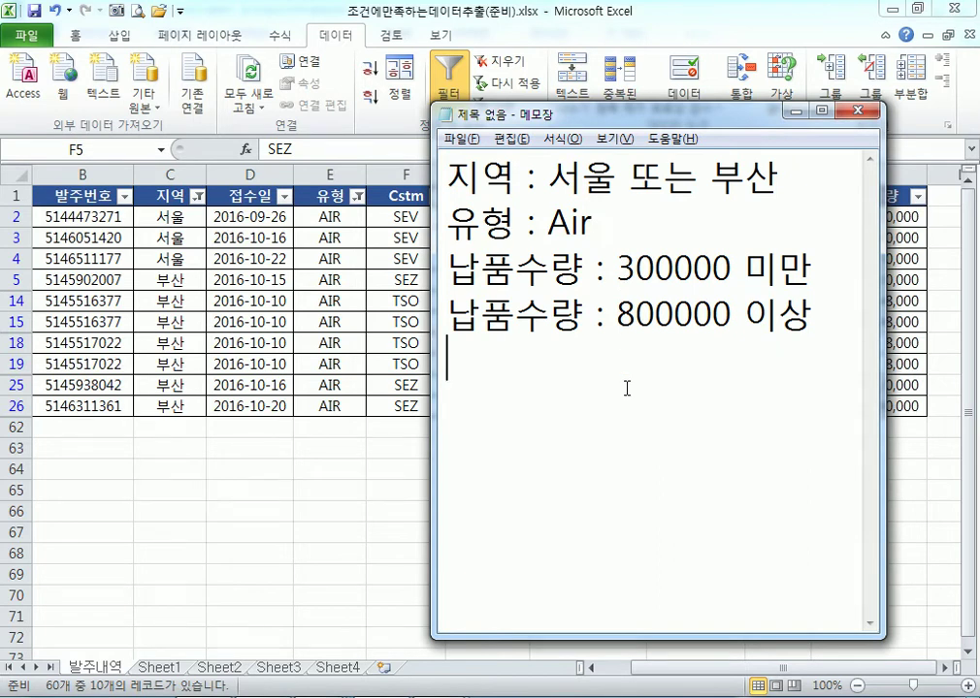
pyautogui.moveTo(448, 178); pyautogui.dragTo(723, 201)
pyautogui.moveTo(448, 223); pyautogui.dragTo(636, 234)
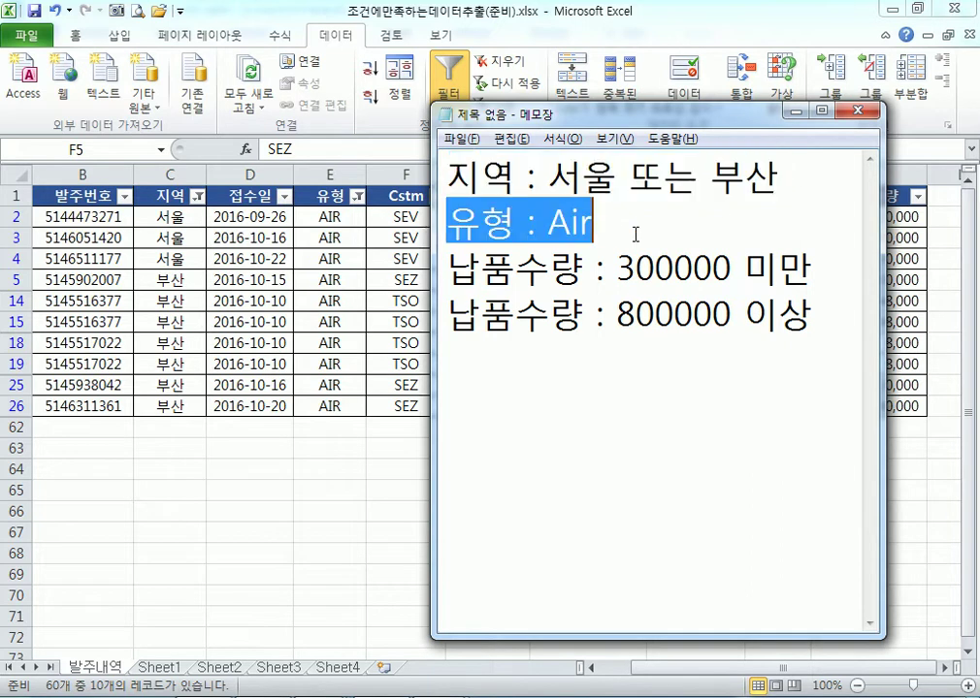
# Add the note "항목이 다르면 반드시 그리고 조건만 가능" below the listed conditions
pyautogui.click(587, 423)
pyautogui.press('Return')
pyautogui.write('항목')
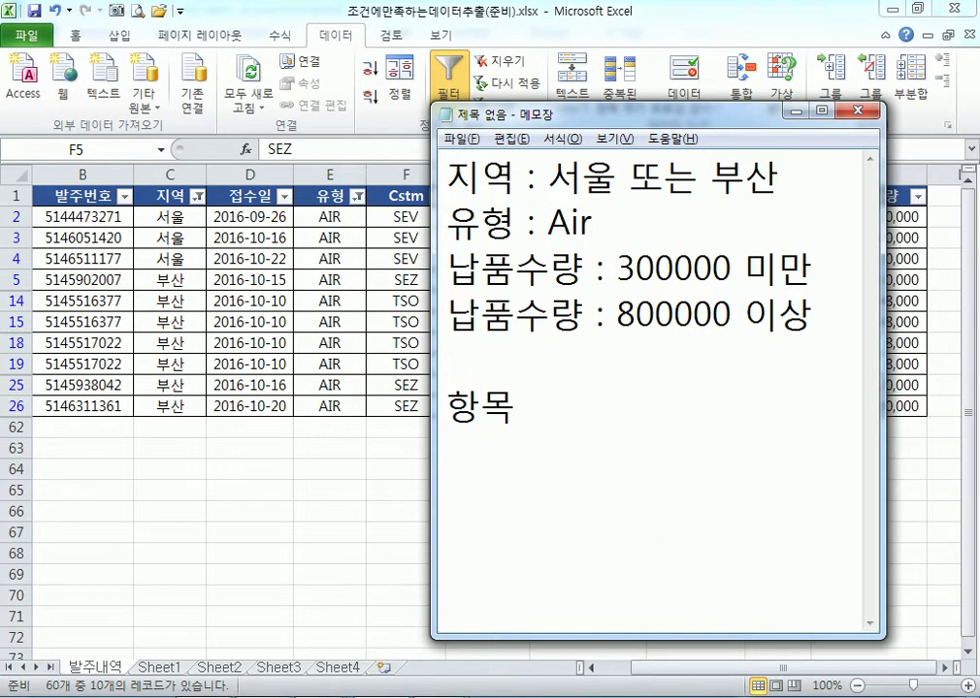
pyautogui.write('이 다름면 반드')
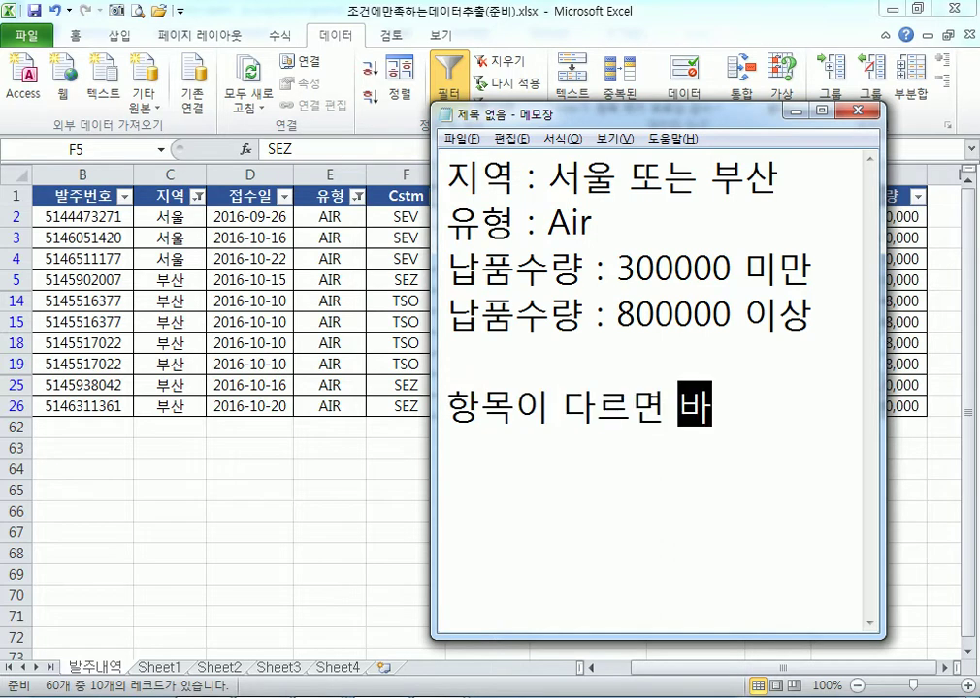
pyautogui.press('BackSpace')
pyautogui.press('BackSpace')
pyautogui.write('드시 그리')
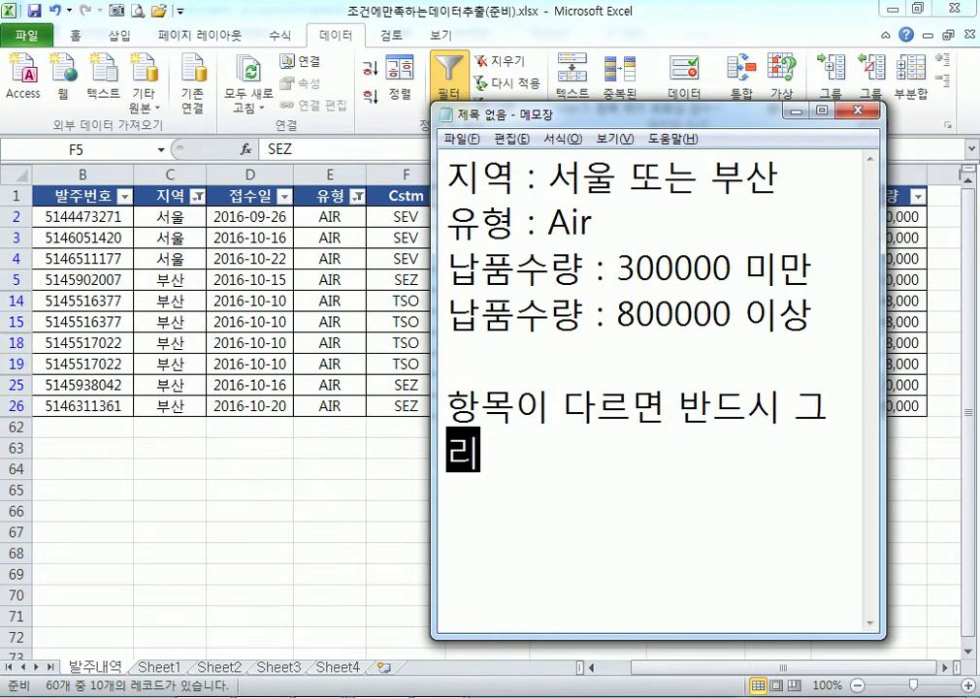
pyautogui.write('고 조건만 가능')
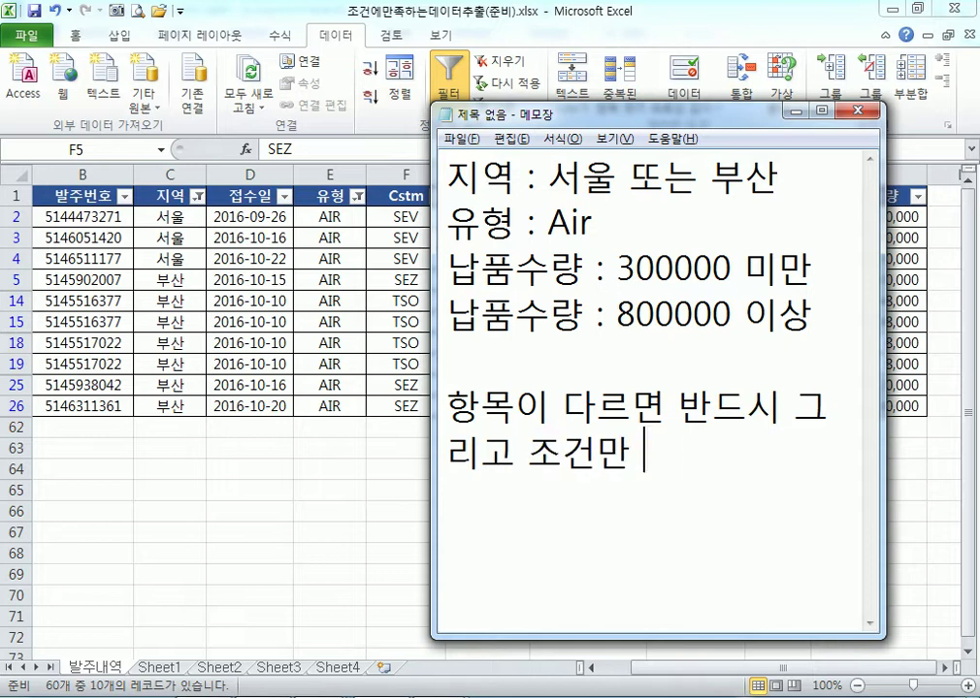
pyautogui.press('Return')
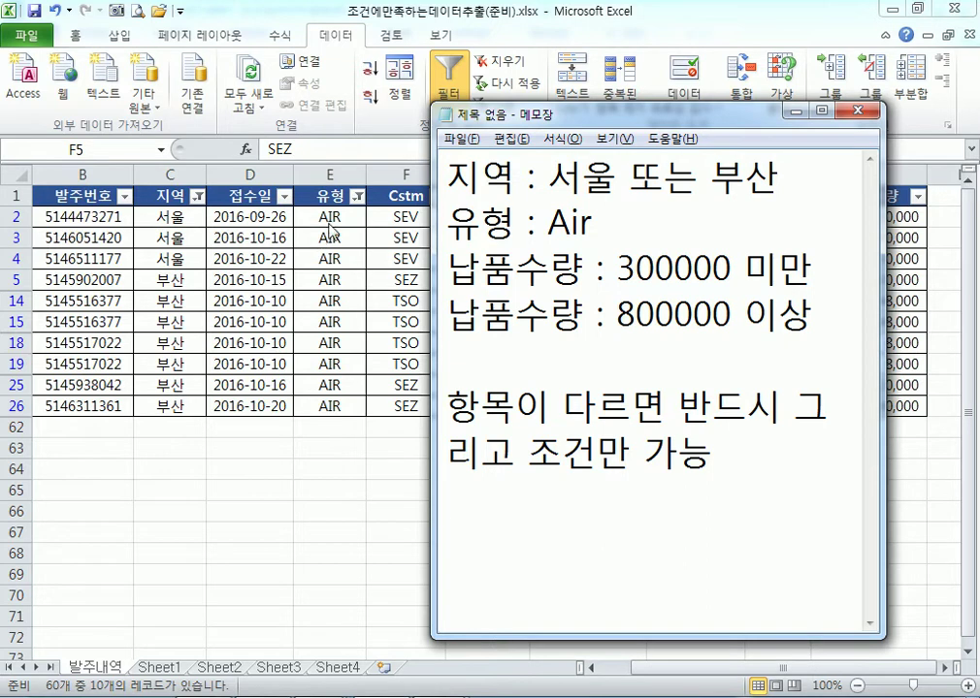
pyautogui.press('Return')
# Switch back to Excel and clear all filters from the order list
pyautogui.hotkey('alt', 'Tab')
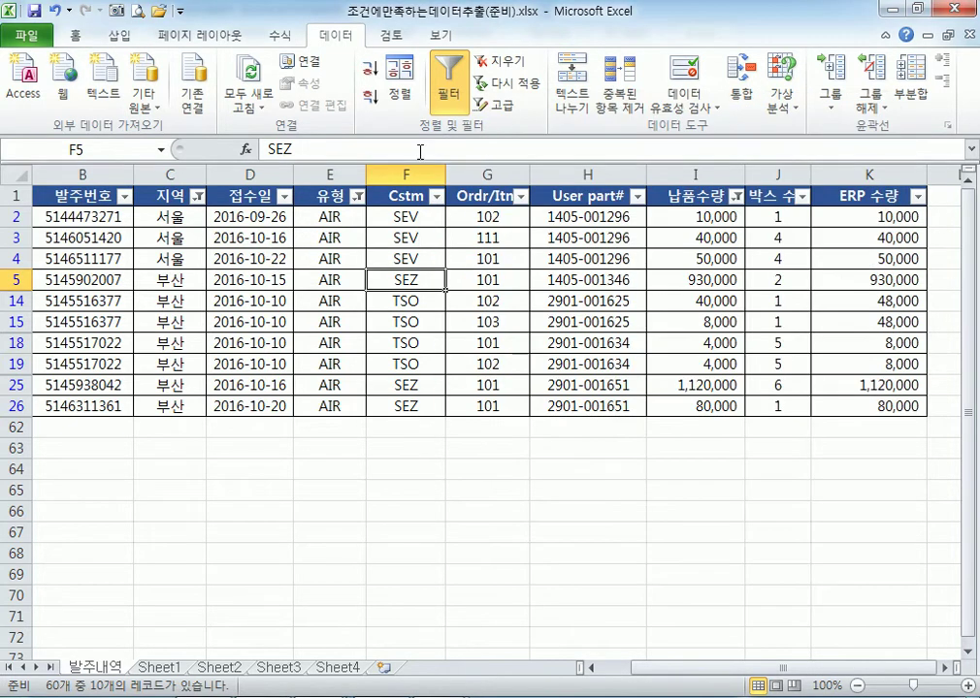
pyautogui.click(502, 62)
pyautogui.scroll(-2, 399, 334)
pyautogui.scroll(2, 404, 337)
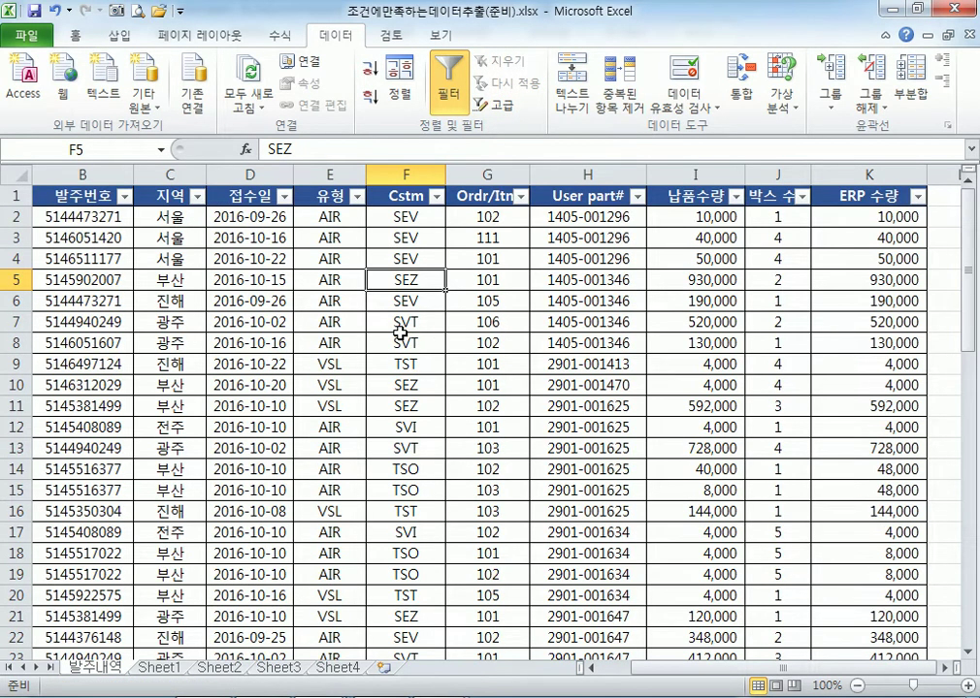
# Filter the 납품수량 column to above-average values (평균 초과) and look over the extracted records
pyautogui.click(685, 257)
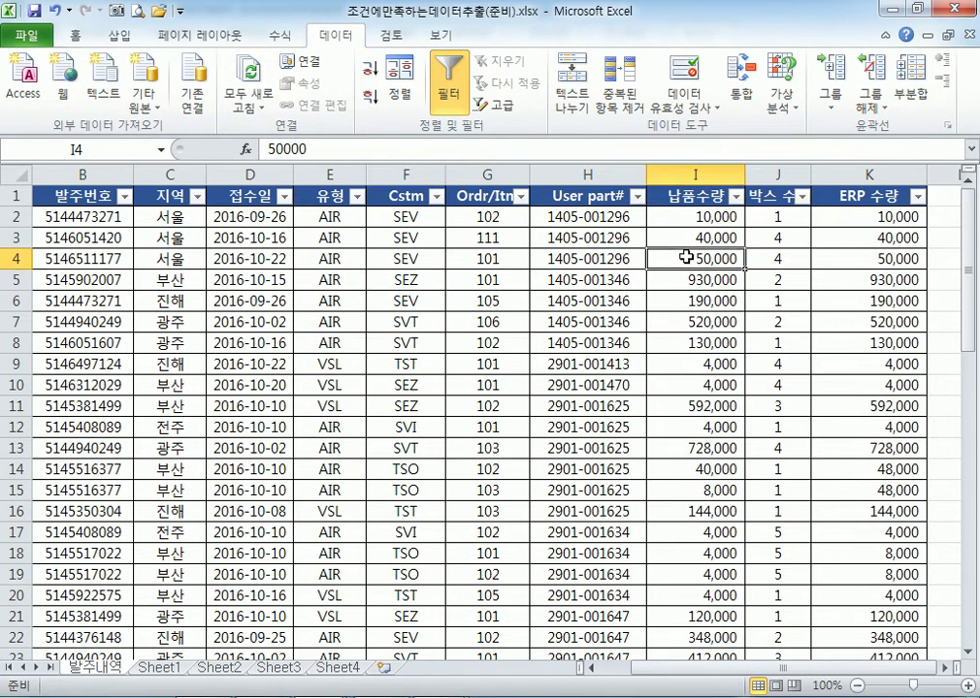
pyautogui.scroll(-6, 685, 262)
pyautogui.scroll(5, 676, 283)
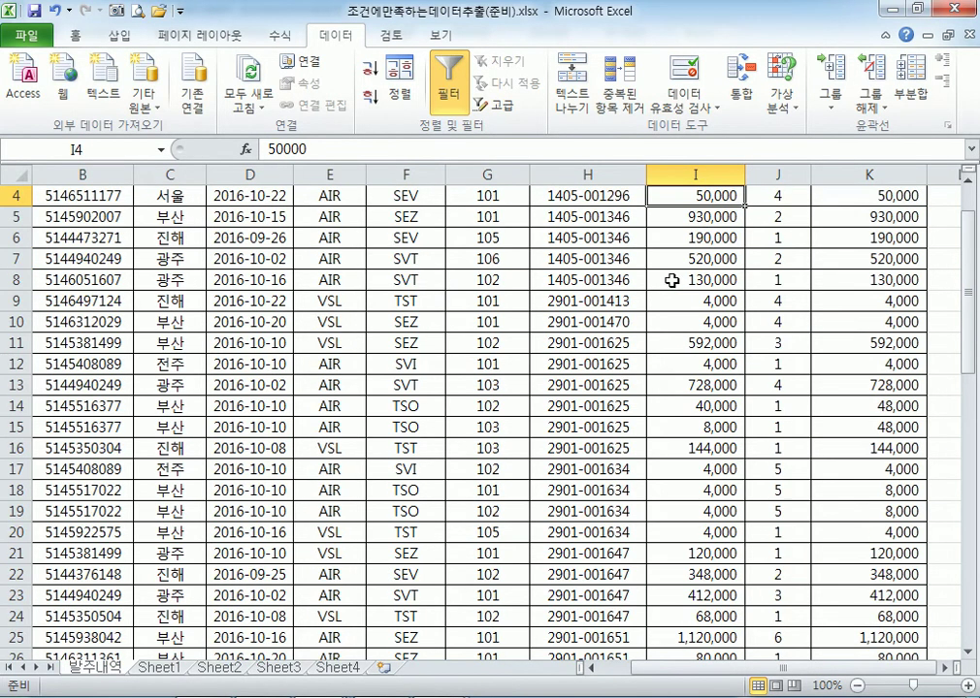
pyautogui.scroll(1, 671, 281)
pyautogui.click(737, 196)
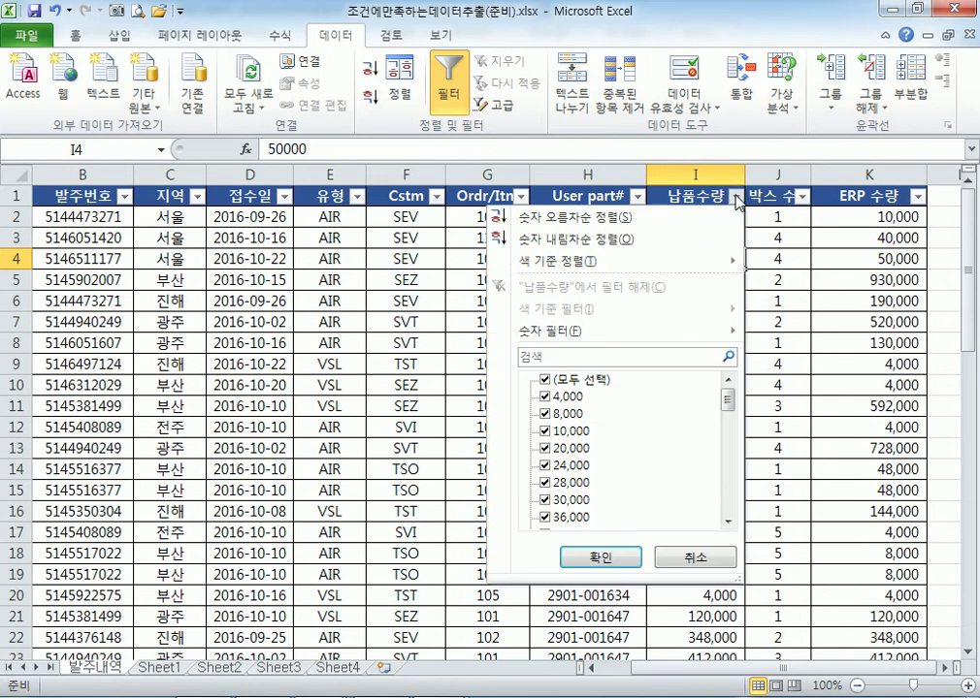
pyautogui.moveTo(621, 331)
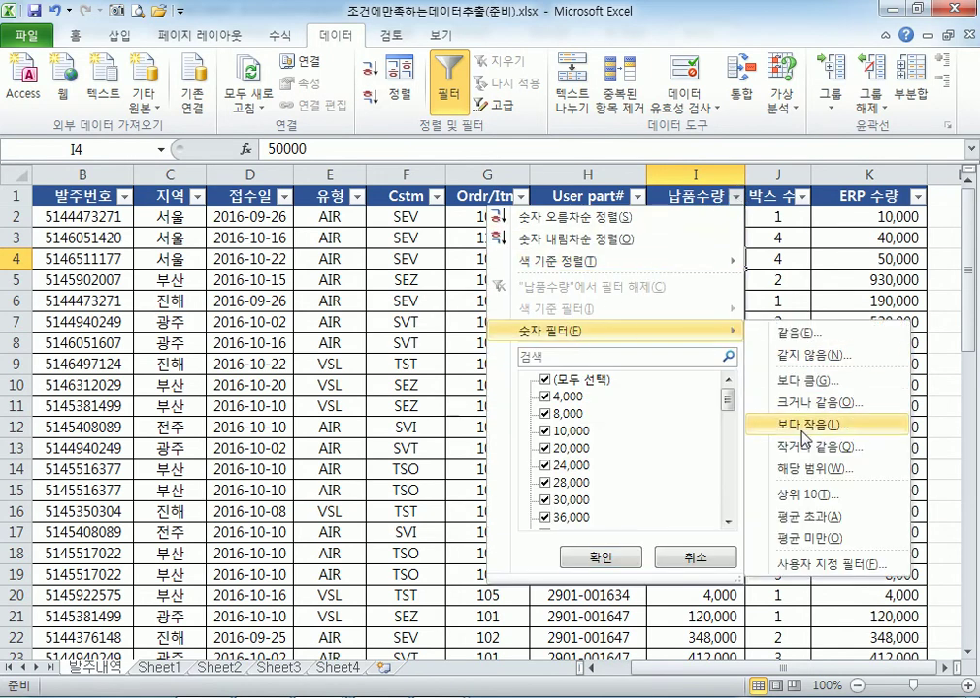
pyautogui.click(801, 524)
pyautogui.scroll(-5, 722, 335)
pyautogui.scroll(1, 716, 336)
pyautogui.scroll(2, 716, 336)
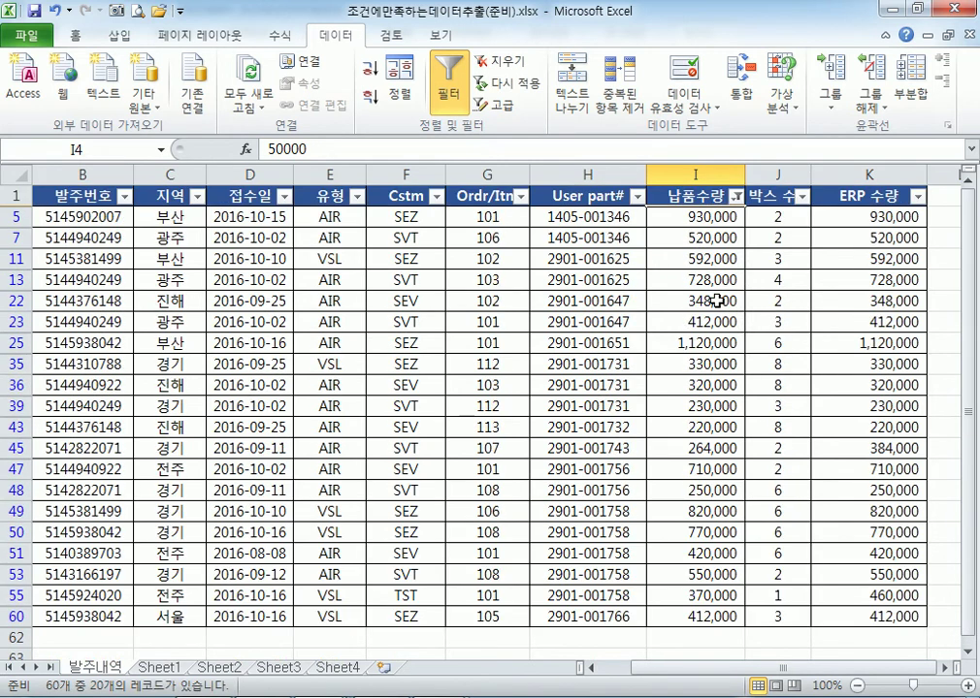
# Also filter the 박스 수 column to above-average values (평균 초과)
pyautogui.click(801, 198)
pyautogui.moveTo(645, 332)
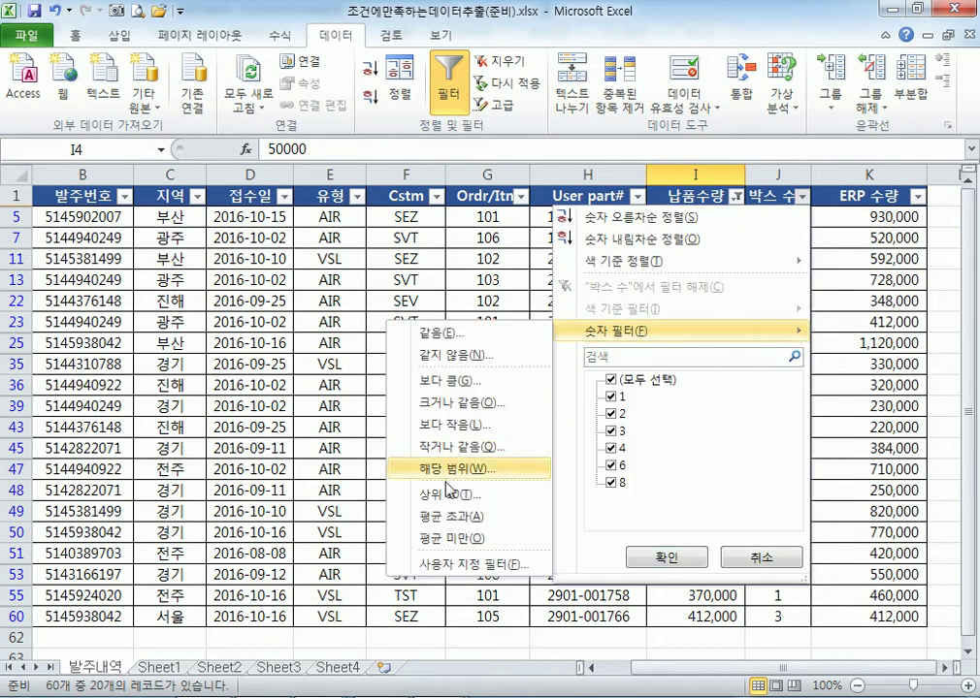
pyautogui.click(449, 517)
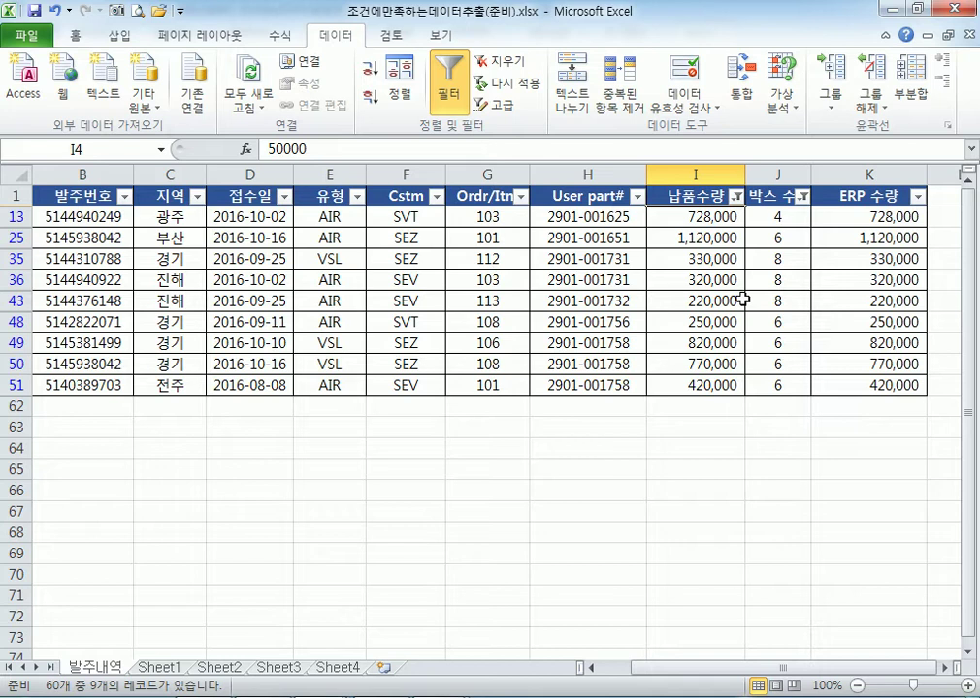
pyautogui.click(359, 304)
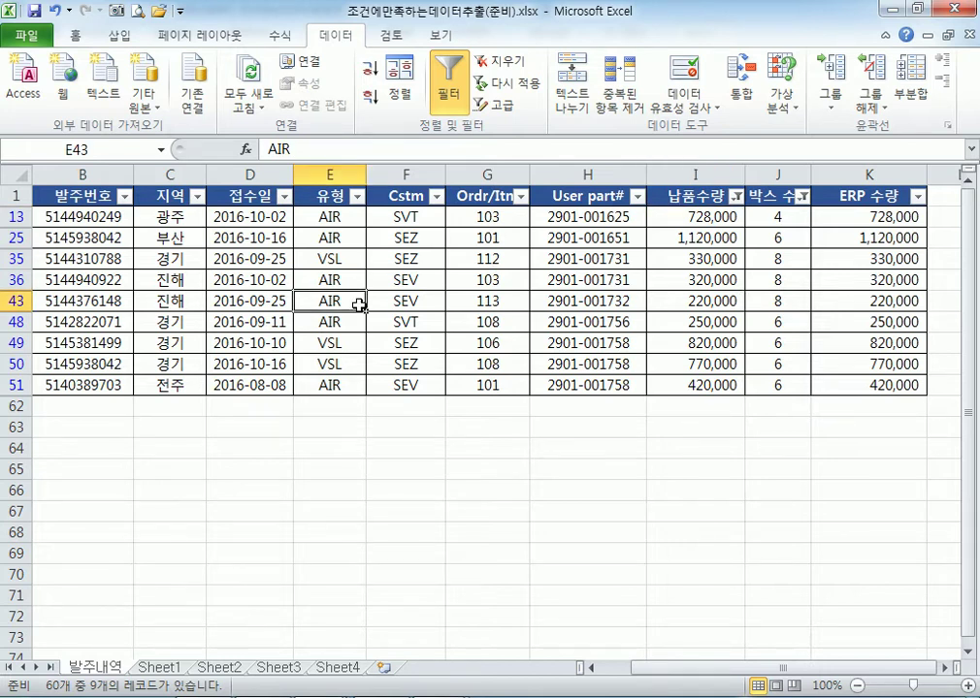
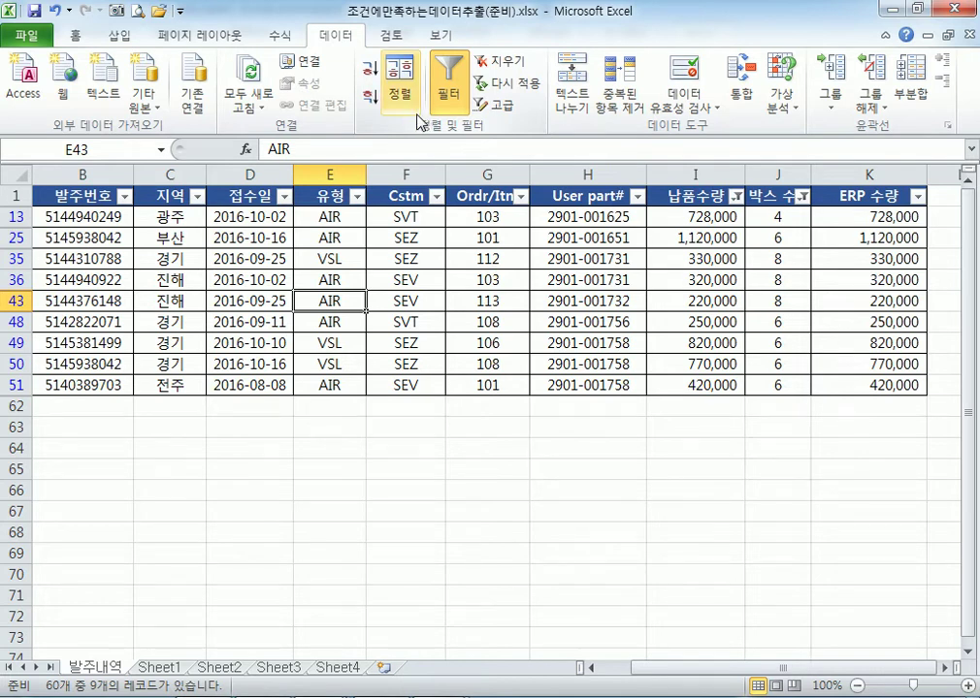
# Clear the above-average filters on 납품수량 and 박스 수
pyautogui.click(507, 241)
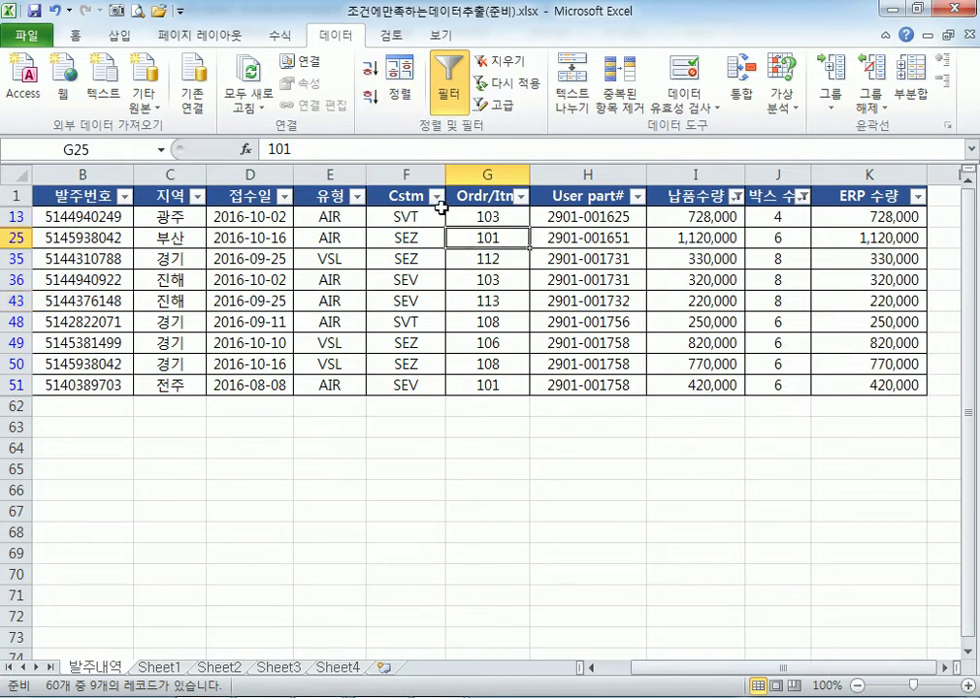
pyautogui.click(490, 61)
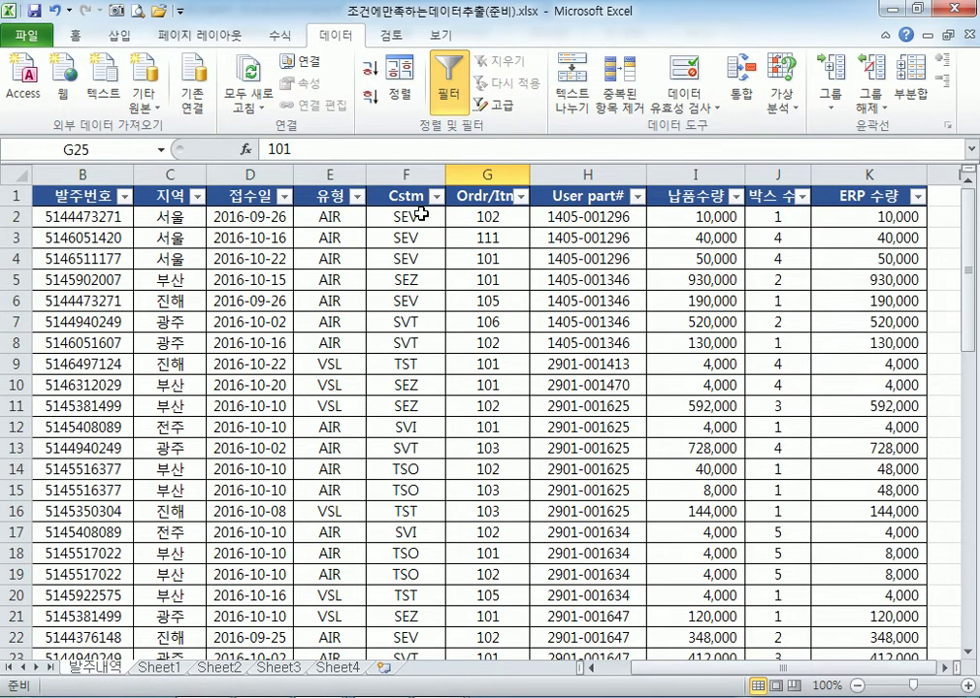
# Examine the unfiltered order list across its fields up to User part# and down through its last record
pyautogui.press('Home')
pyautogui.press('Right')
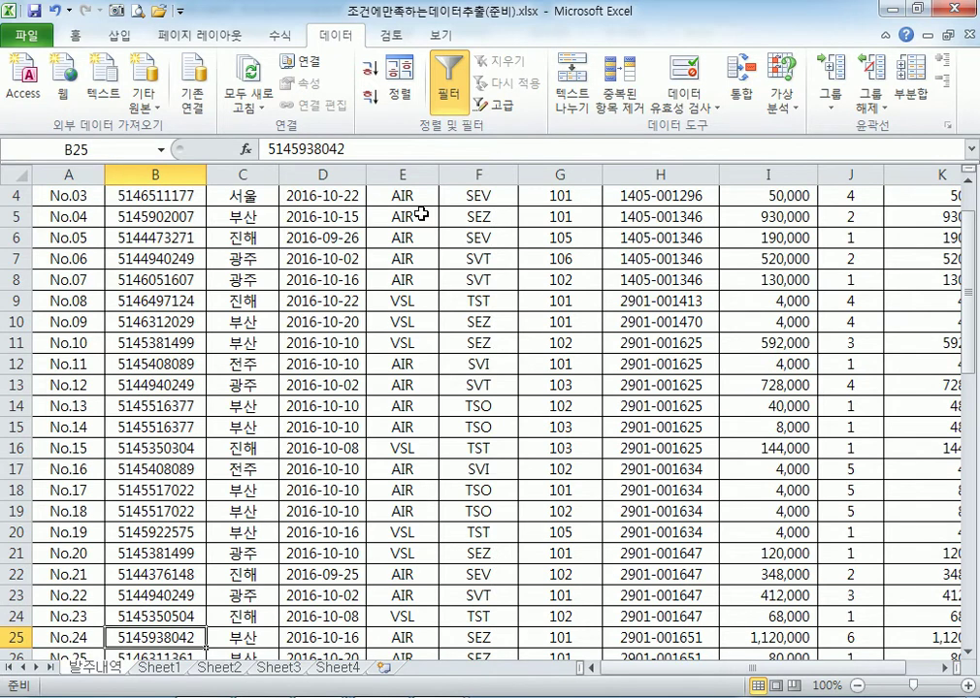
pyautogui.press('pageup')
pyautogui.press('Right')
pyautogui.press('Right')
pyautogui.press('Right')
pyautogui.press('Right')
pyautogui.press('Right')
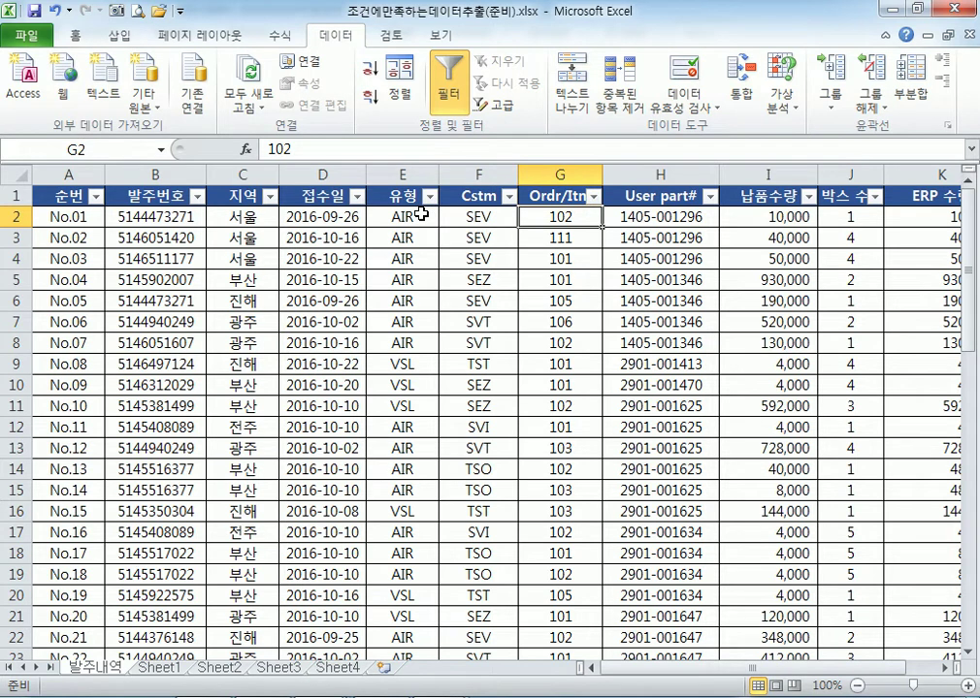
pyautogui.press('Right')
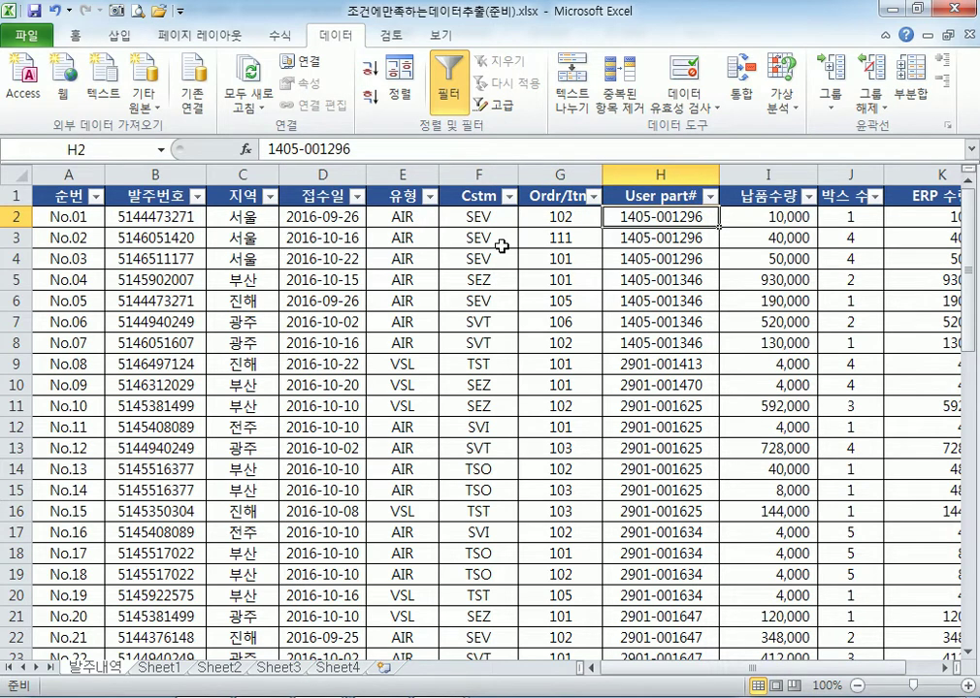
pyautogui.scroll(-11, 506, 404)
pyautogui.scroll(-5, 645, 408)
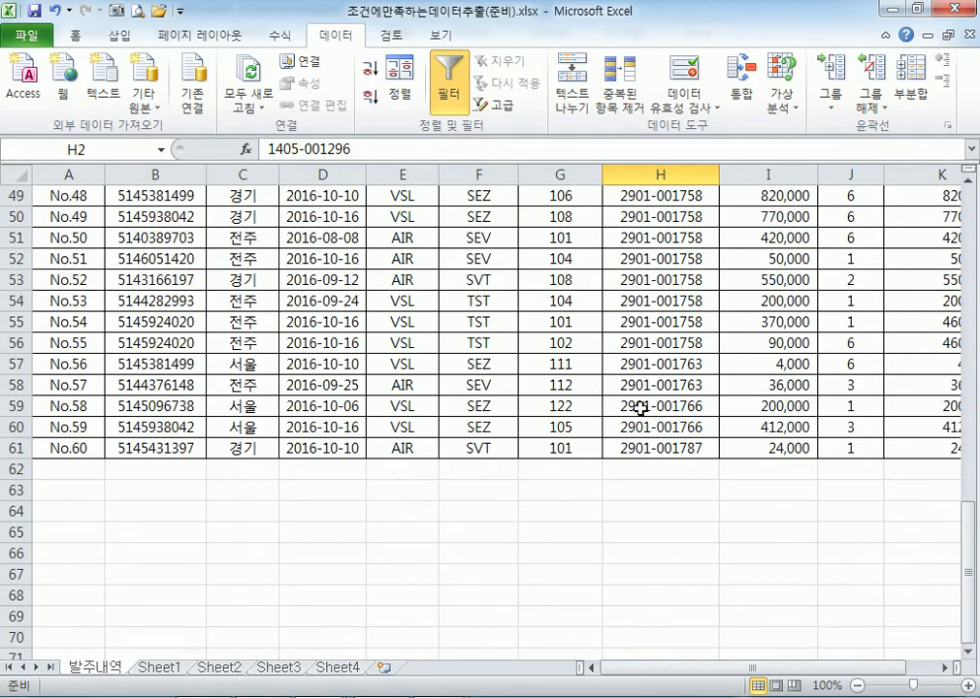
pyautogui.scroll(10, 618, 319)
pyautogui.scroll(4, 626, 252)
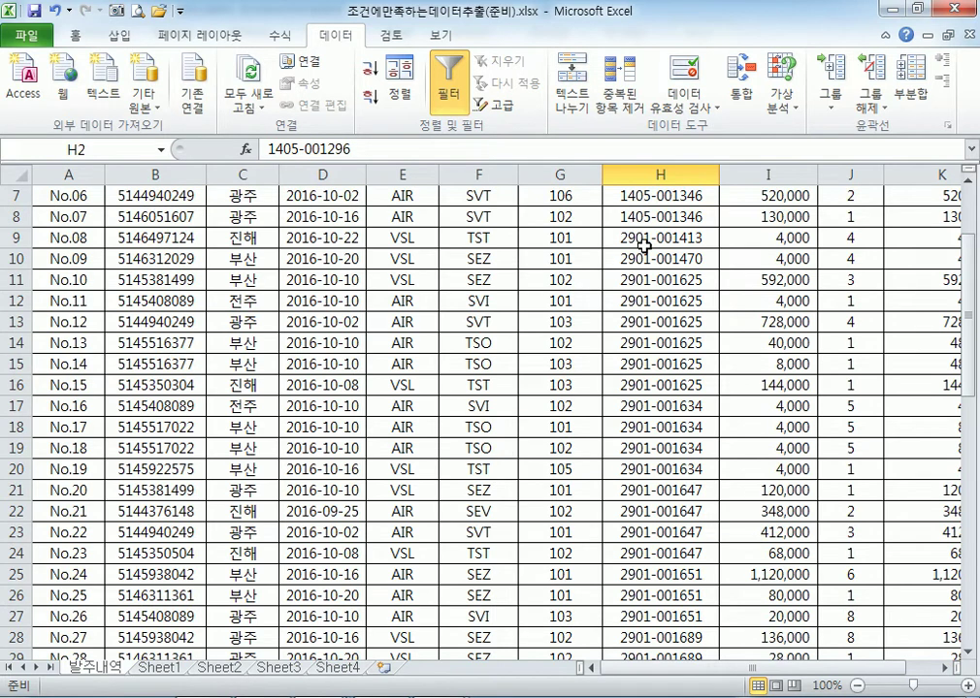
pyautogui.scroll(2, 645, 246)
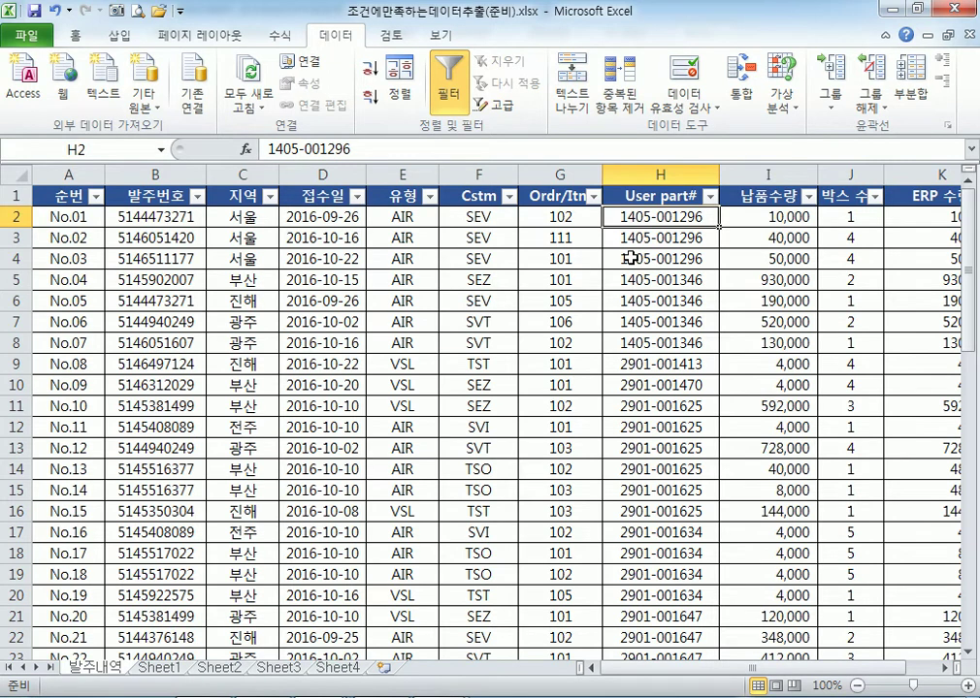
# Open the workbook 세부조건지정한필터(준비).xlsx from the Section07 folder
pyautogui.click(64, 38)
pyautogui.click(43, 37)
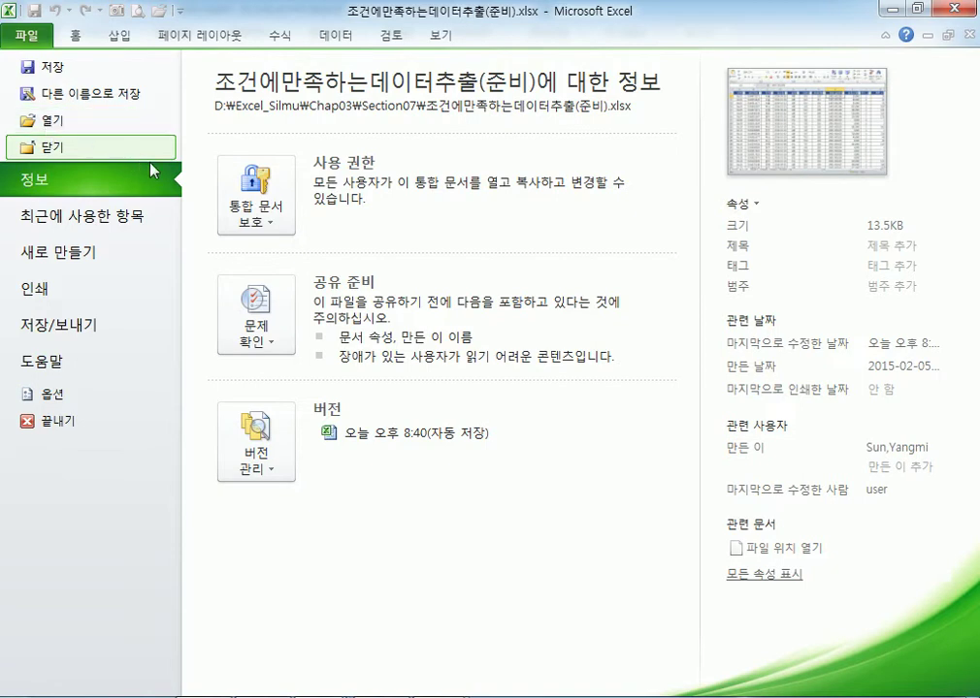
pyautogui.click(53, 126)
pyautogui.click(320, 244)
pyautogui.scroll(-5, 342, 277)
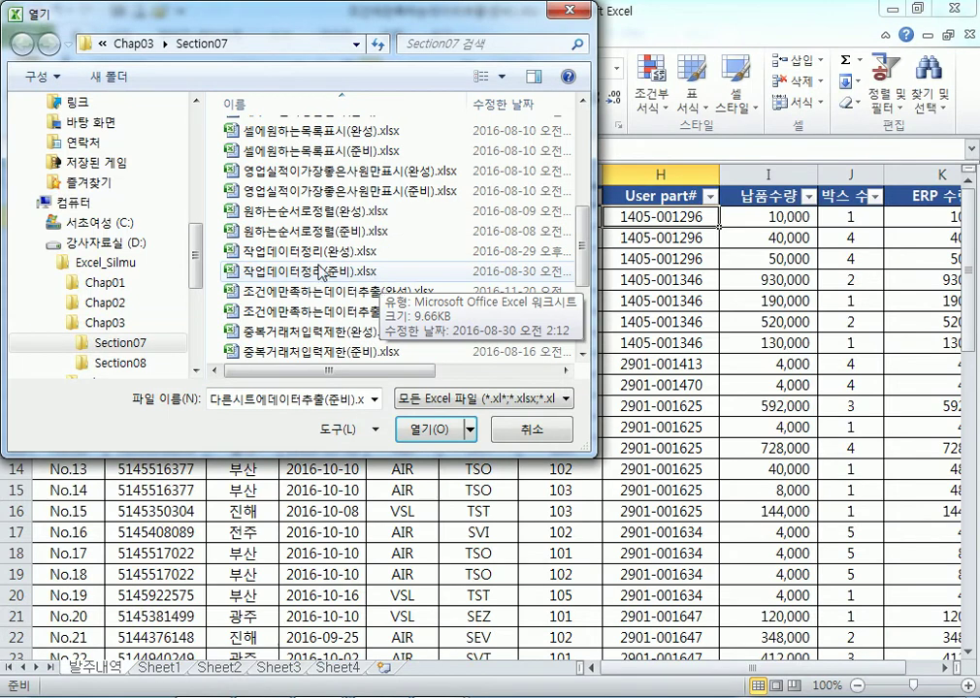
pyautogui.scroll(1, 279, 180)
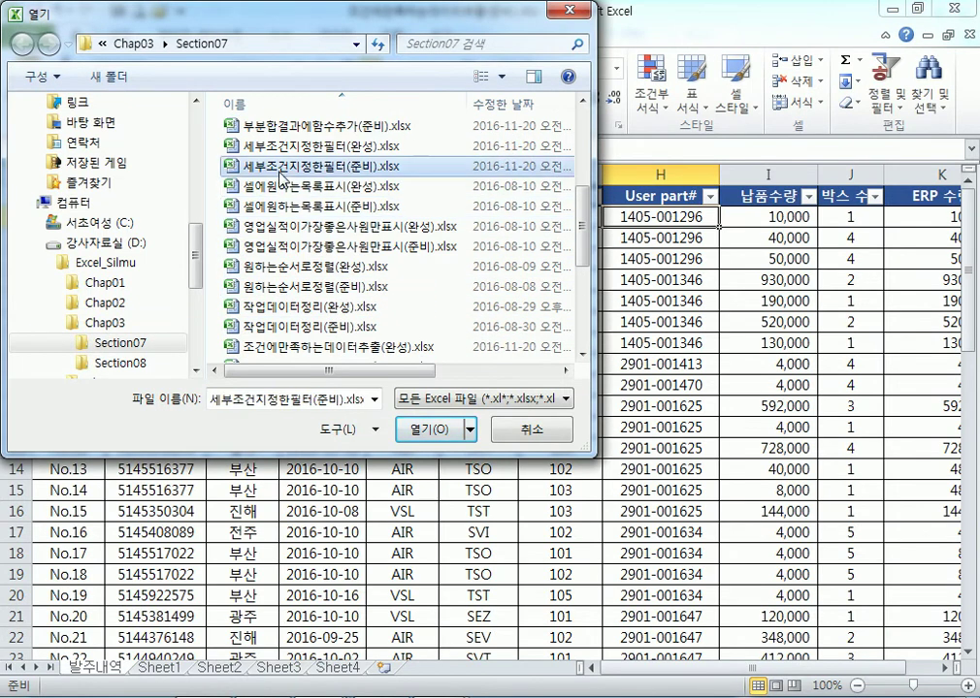
pyautogui.doubleClick(281, 169)
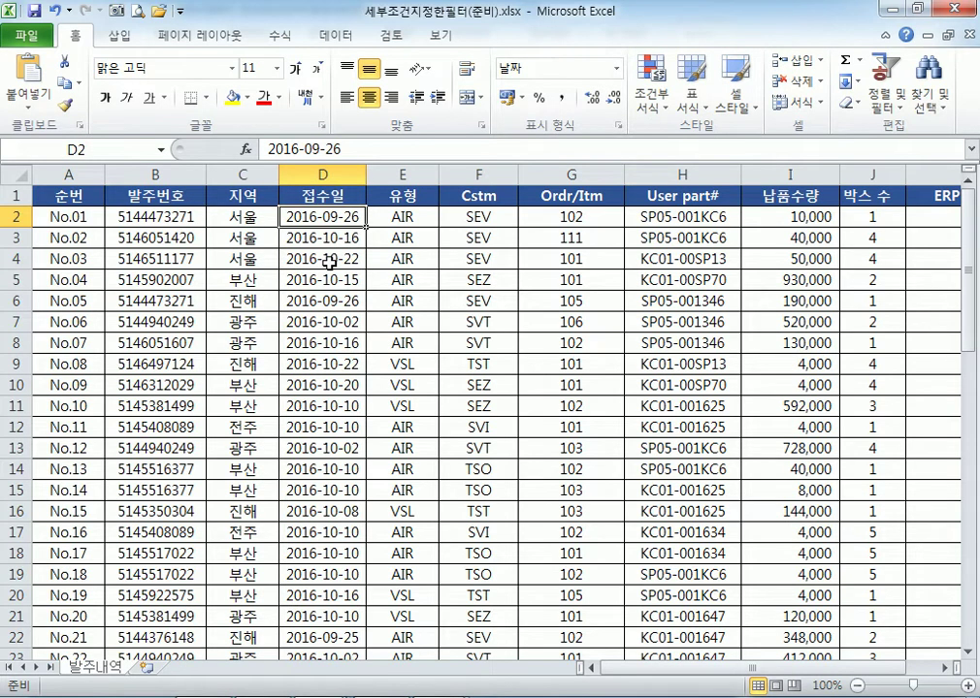
# Examine the User part# and 접수일 columns of the 발주내역 sheet
pyautogui.click(657, 170)
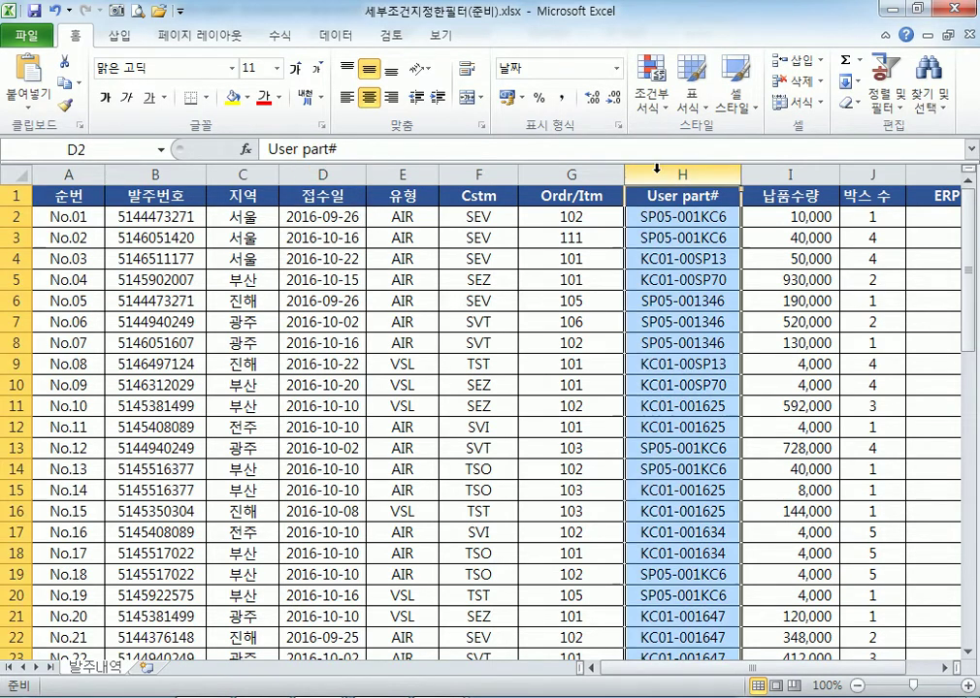
pyautogui.click(323, 174)
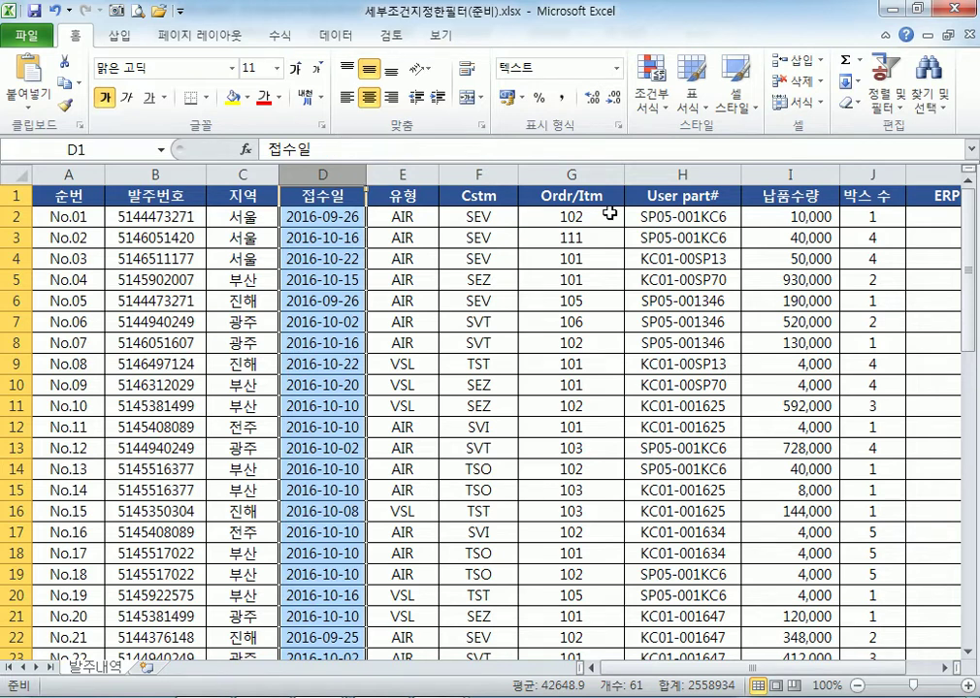
pyautogui.click(650, 215)
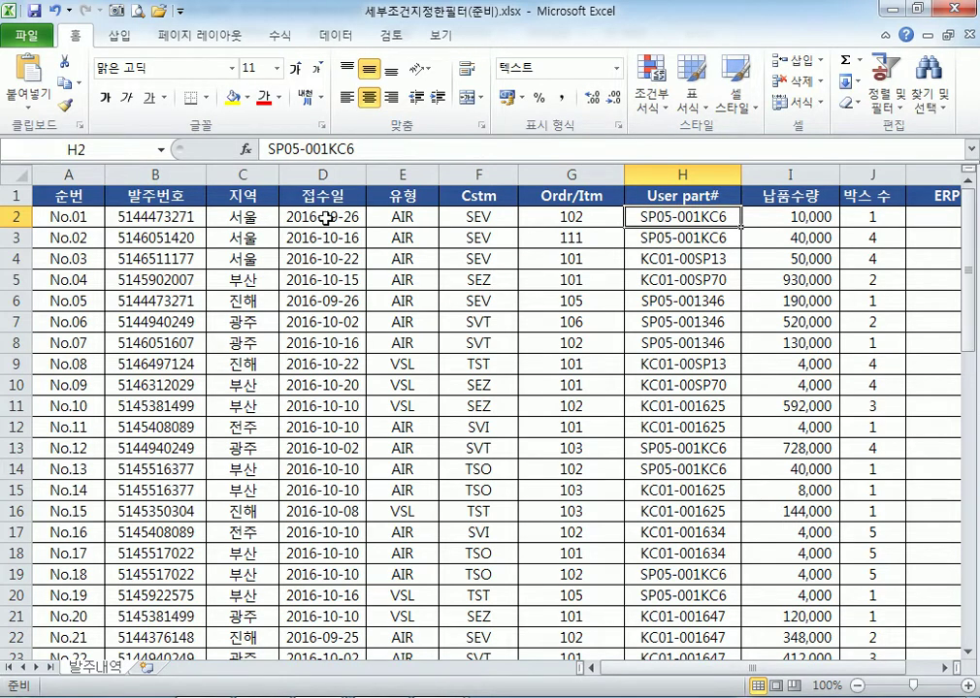
# Turn on AutoFilter for the header row of the 발주내역 order list
pyautogui.click(630, 175)
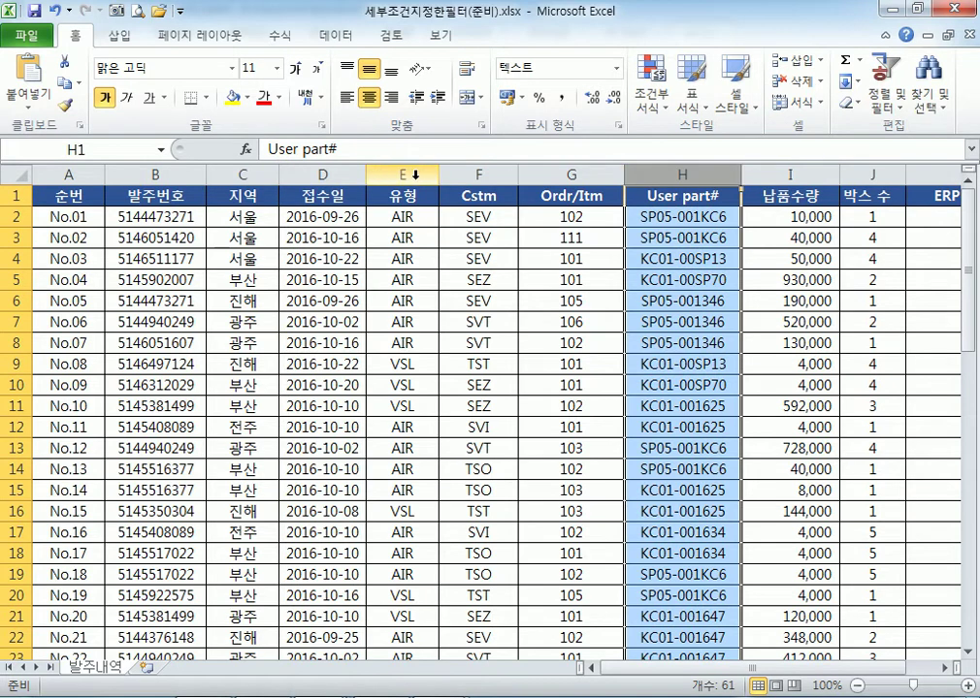
pyautogui.click(347, 175)
pyautogui.click(335, 237)
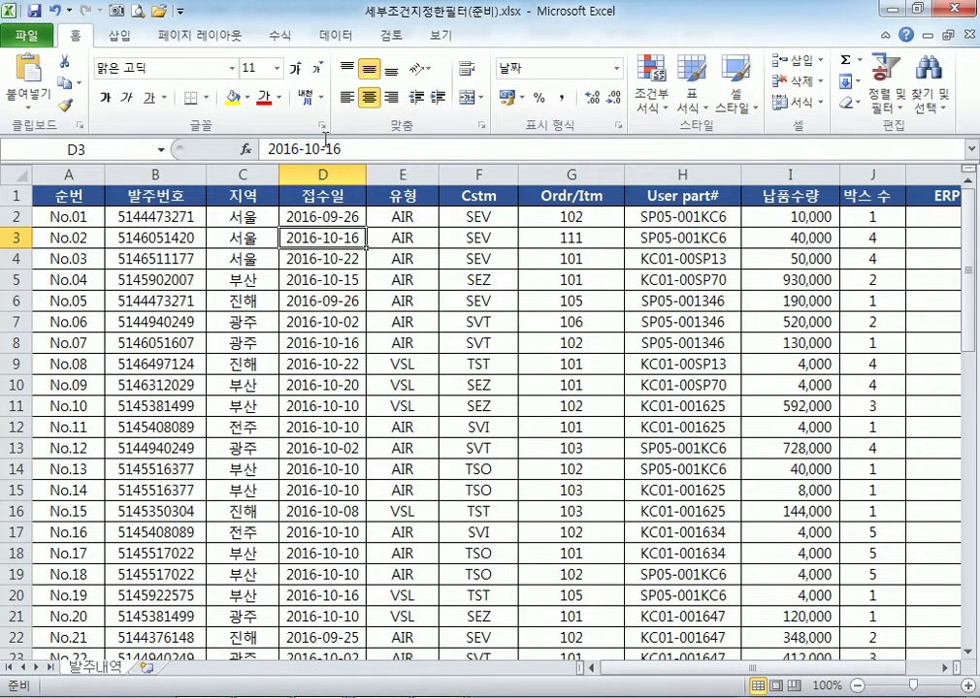
pyautogui.click(663, 219)
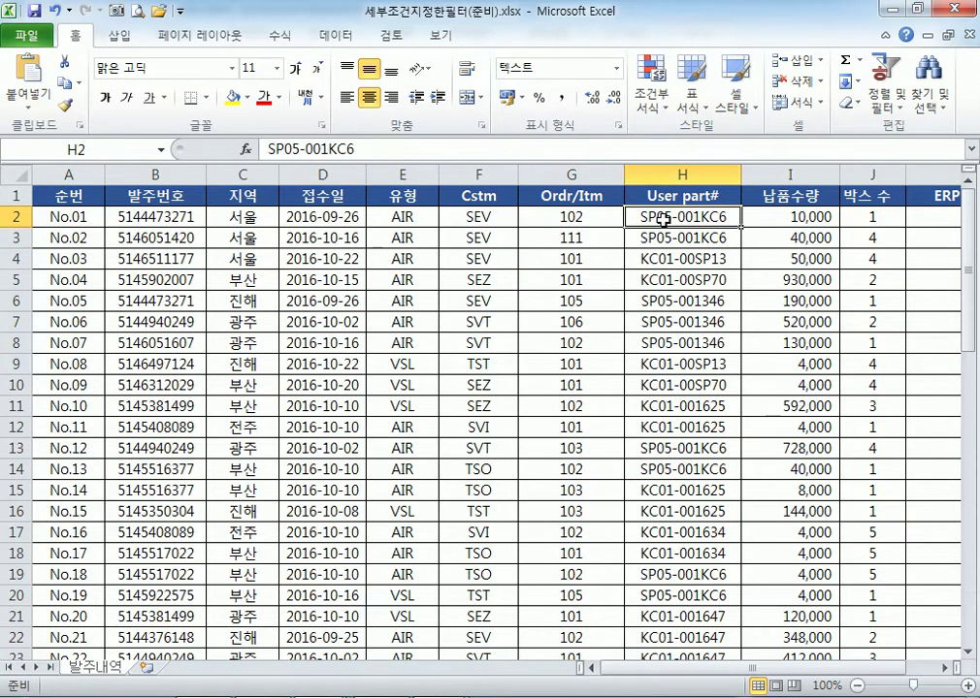
pyautogui.click(699, 195)
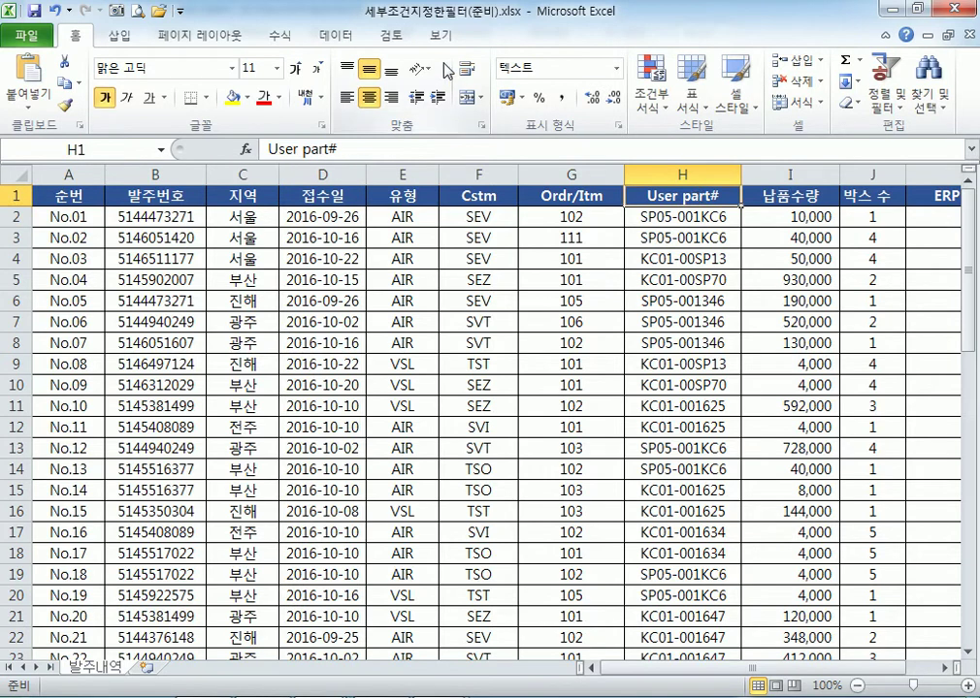
pyautogui.click(283, 36)
pyautogui.click(333, 36)
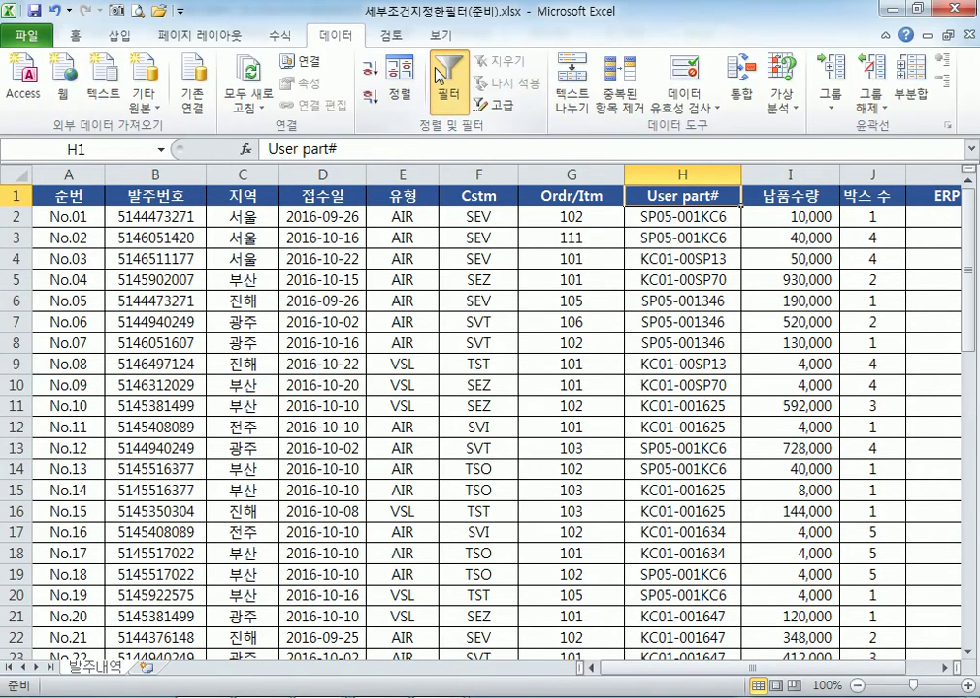
pyautogui.click(448, 82)
# Filter the User part# column to values that begin with SP
pyautogui.click(731, 196)
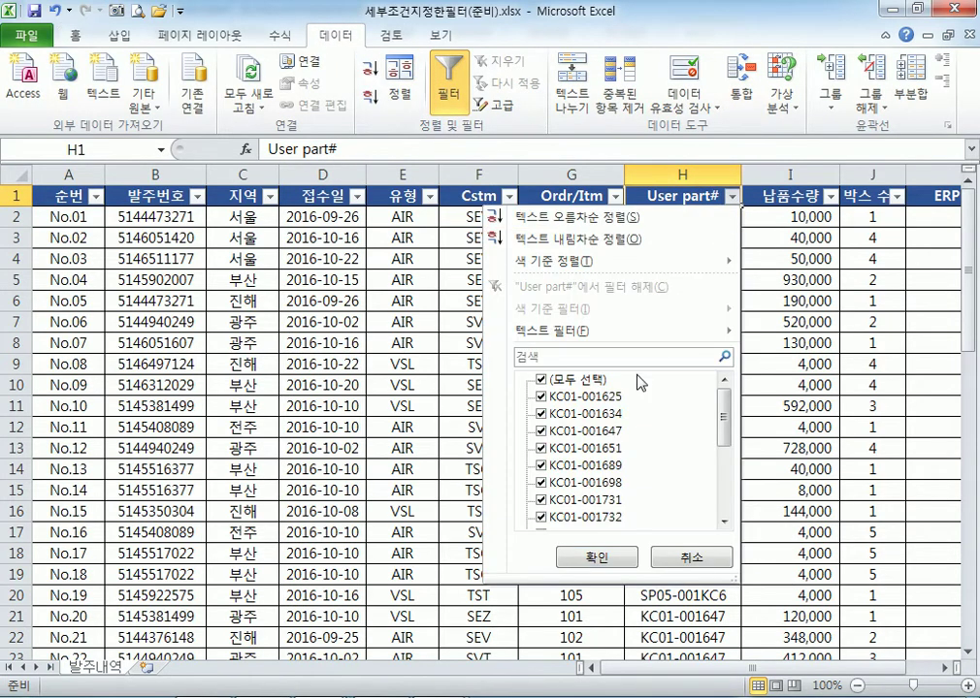
pyautogui.moveTo(673, 331)
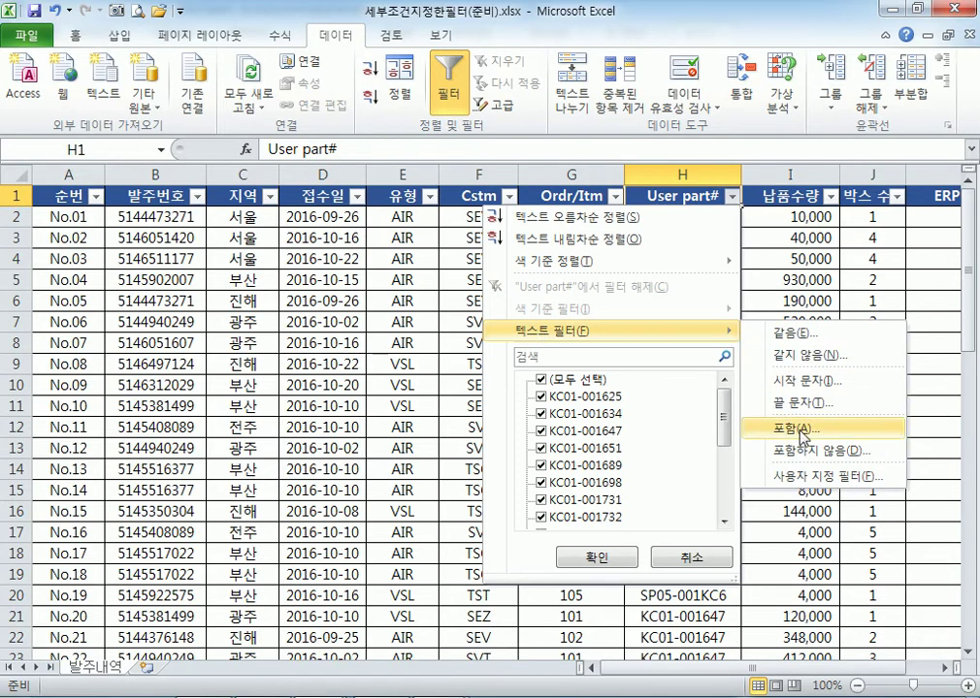
pyautogui.click(810, 380)
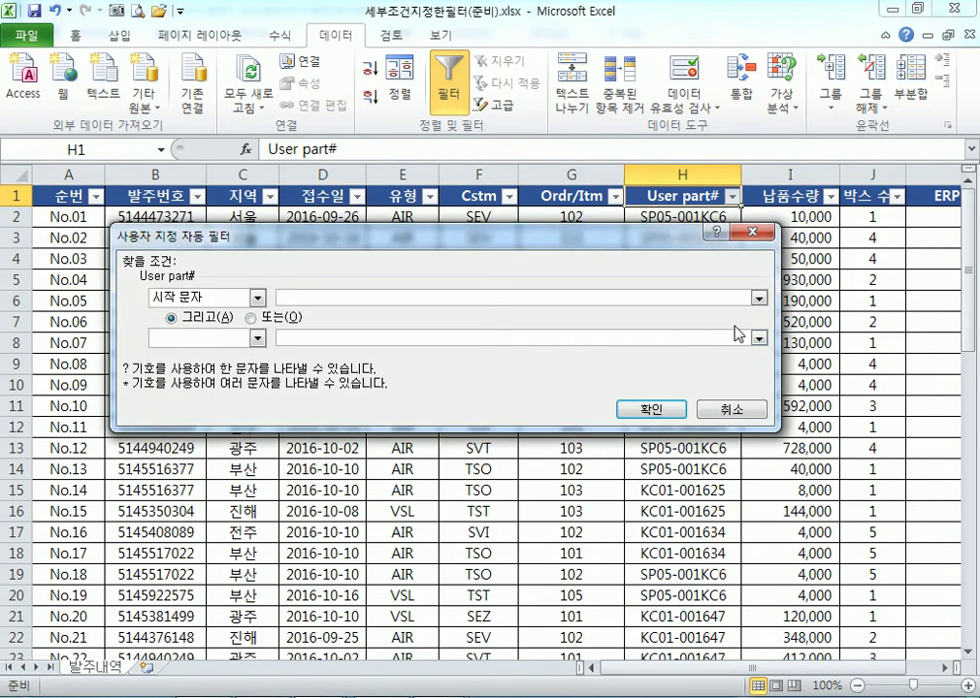
pyautogui.write('SP')
pyautogui.click(659, 409)
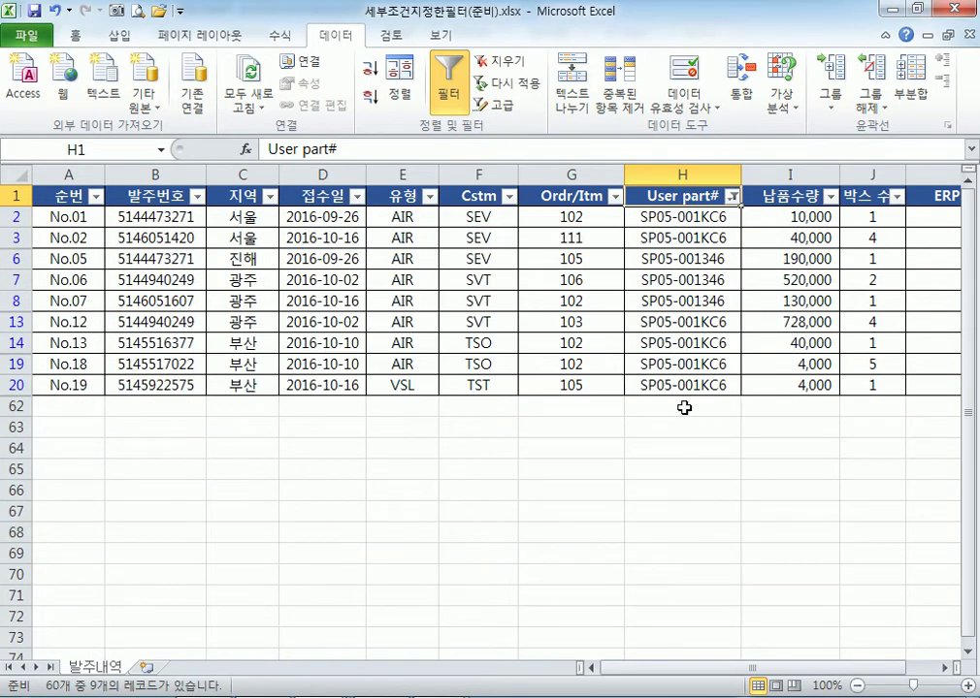
# Reapply the begins-with SP condition on User part#, and clear the filter to show all orders
pyautogui.click(732, 196)
pyautogui.moveTo(718, 330)
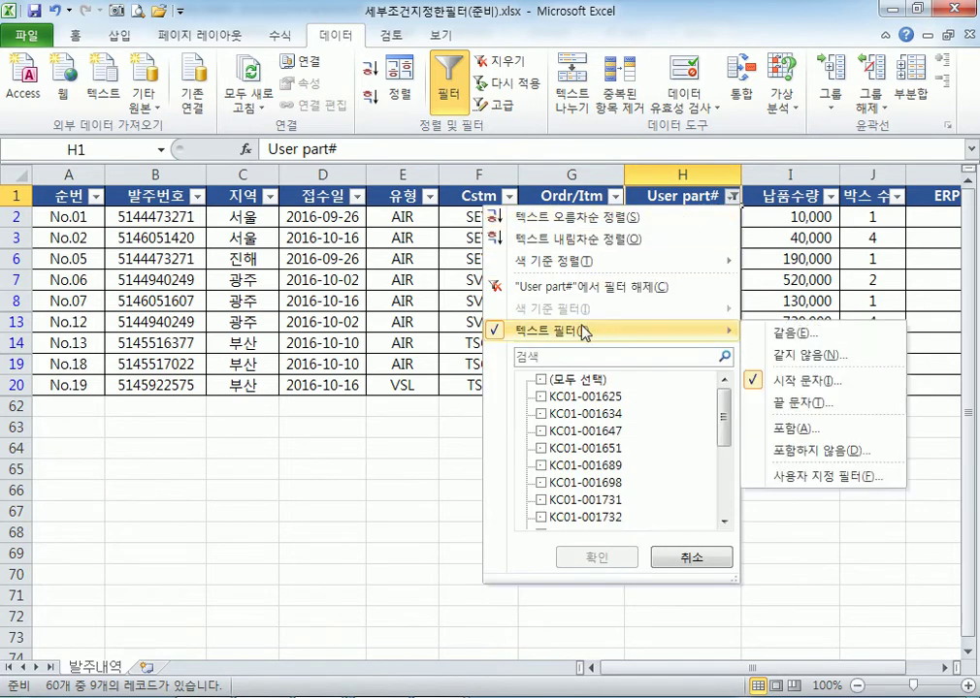
pyautogui.click(827, 386)
pyautogui.write('SP')
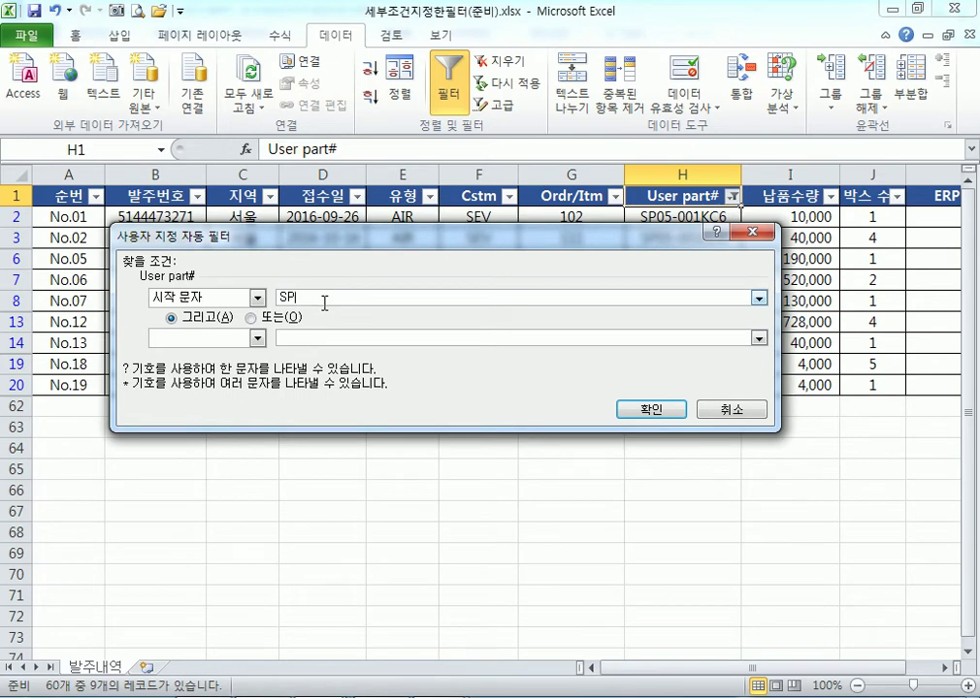
pyautogui.click(670, 413)
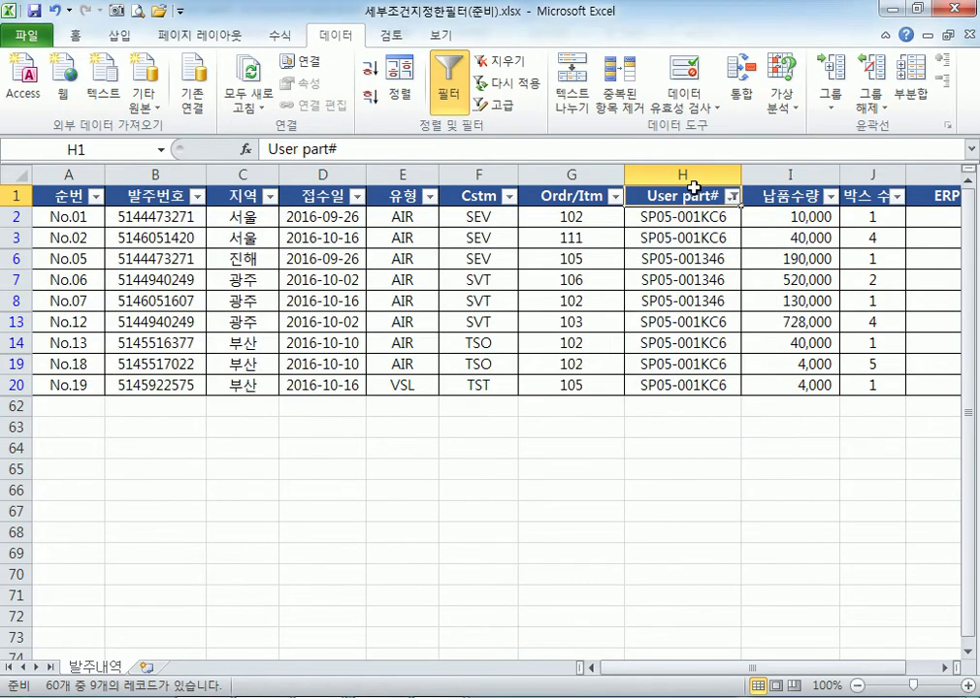
pyautogui.click(497, 61)
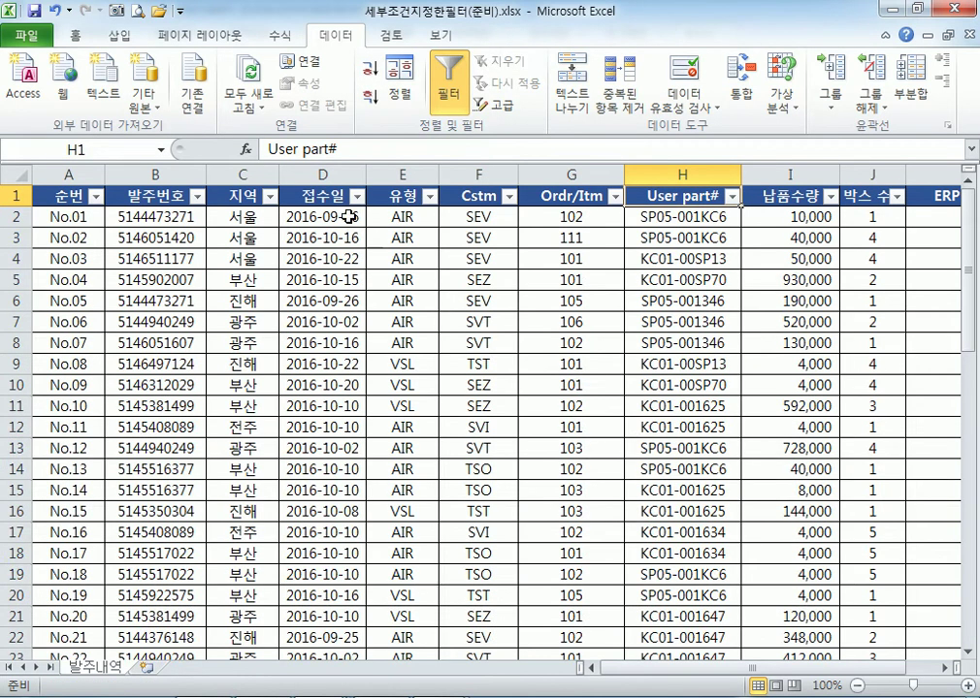
pyautogui.click(356, 196)
pyautogui.moveTo(330, 331)
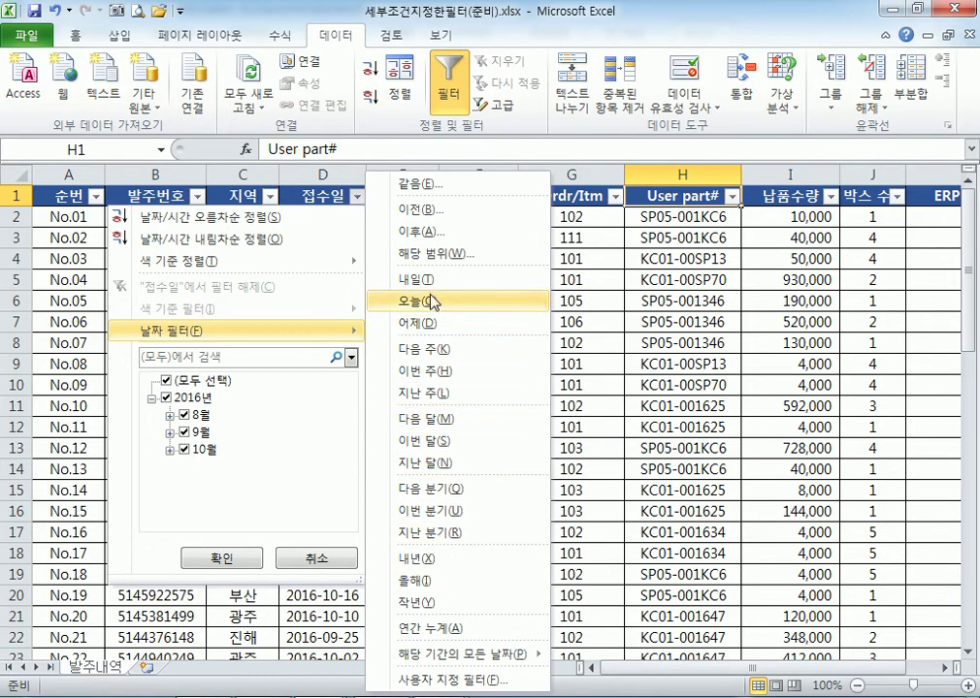
pyautogui.click(439, 680)
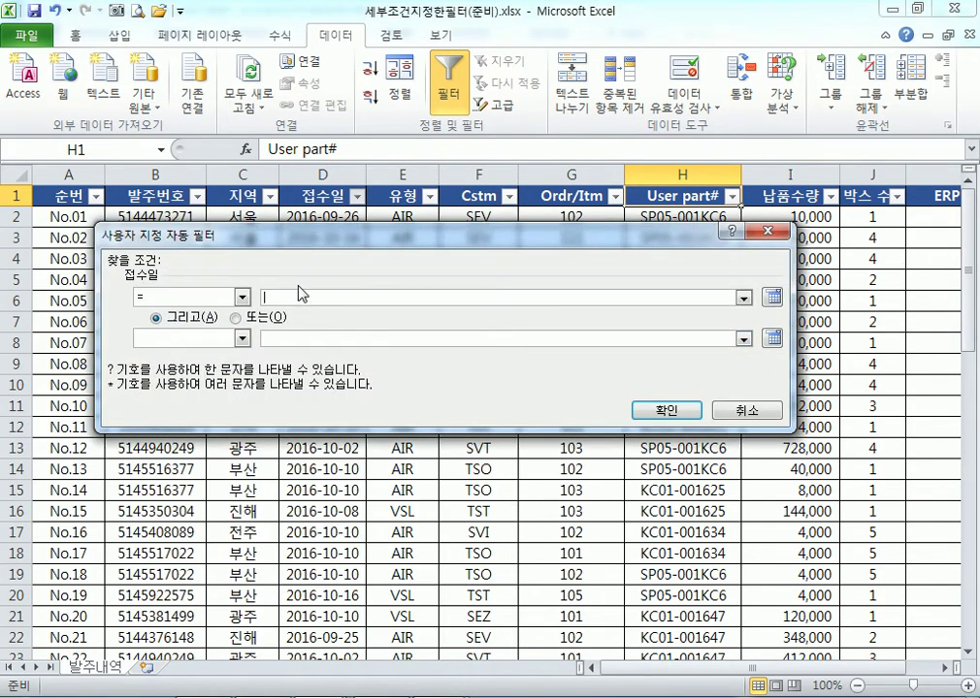
pyautogui.click(747, 410)
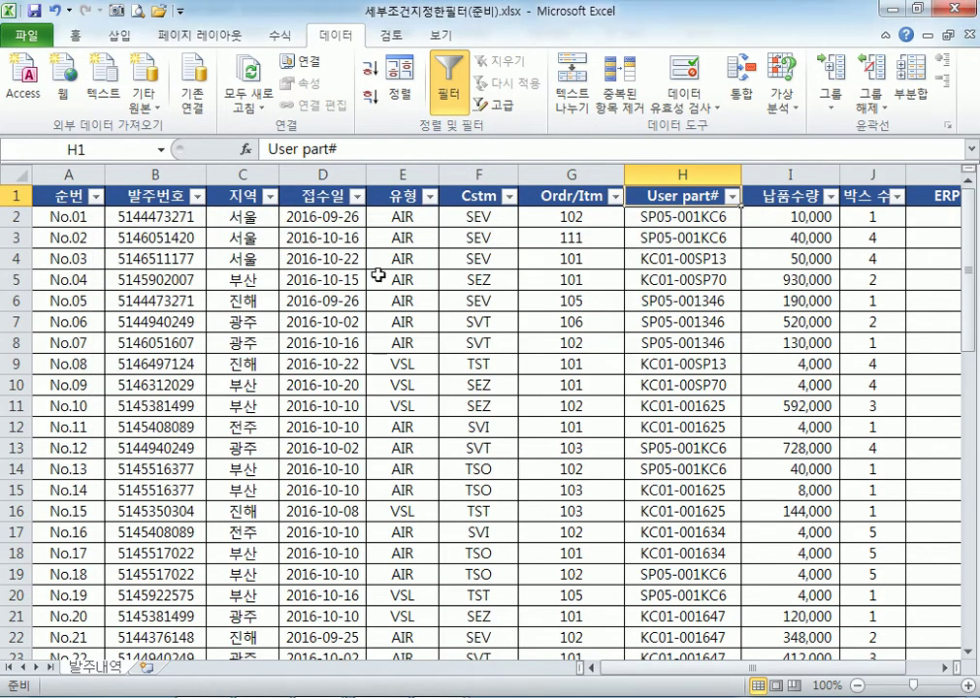
# Filter the 접수일 column to show only the orders received in September (9월) 2016
pyautogui.click(355, 196)
pyautogui.moveTo(296, 335)
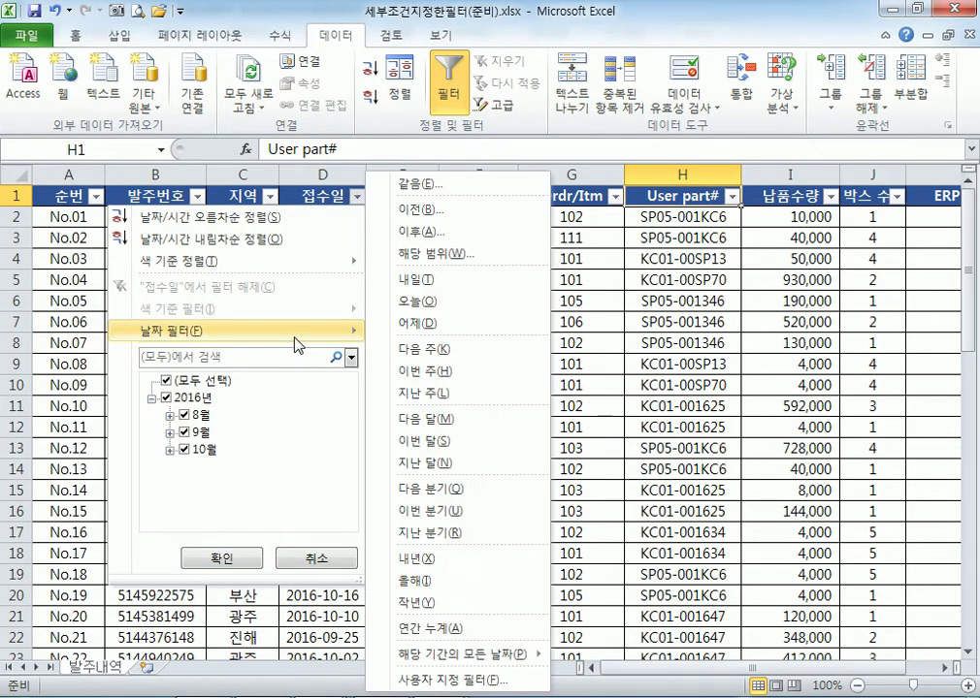
pyautogui.click(166, 398)
pyautogui.click(185, 432)
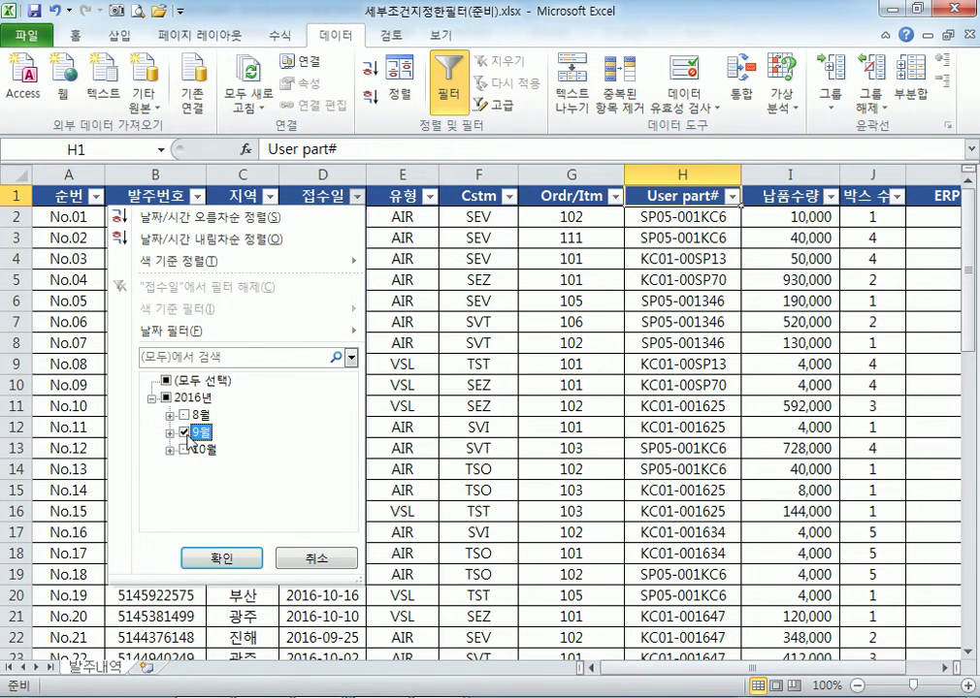
pyautogui.click(222, 561)
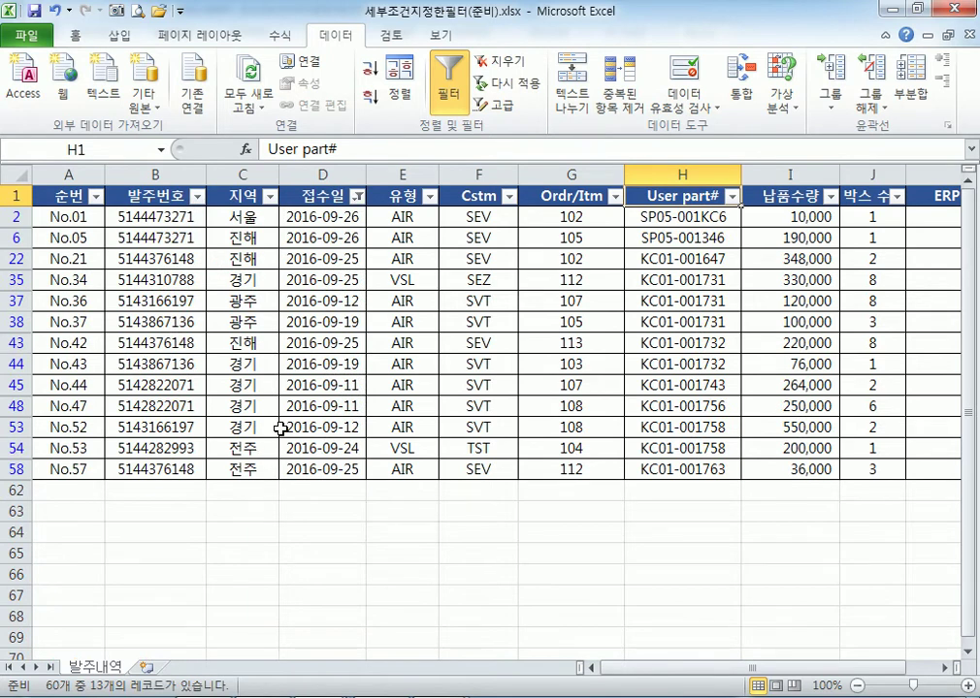
# Examine the date filter options for 접수일 and compare the 접수일 and User part# columns of the filtered list
pyautogui.click(339, 197)
pyautogui.click(358, 199)
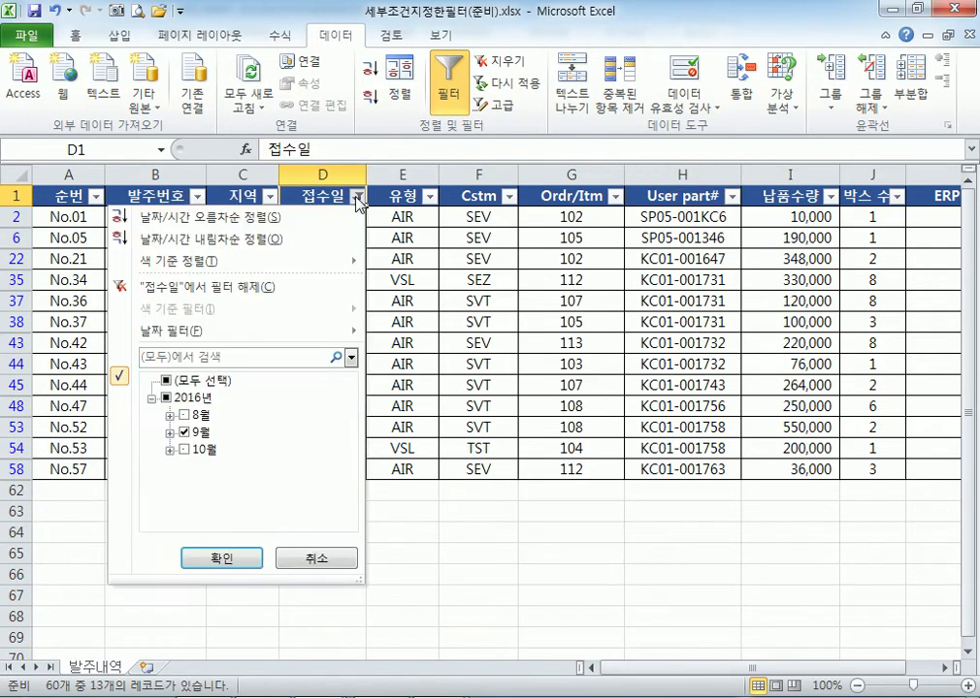
pyautogui.moveTo(269, 332)
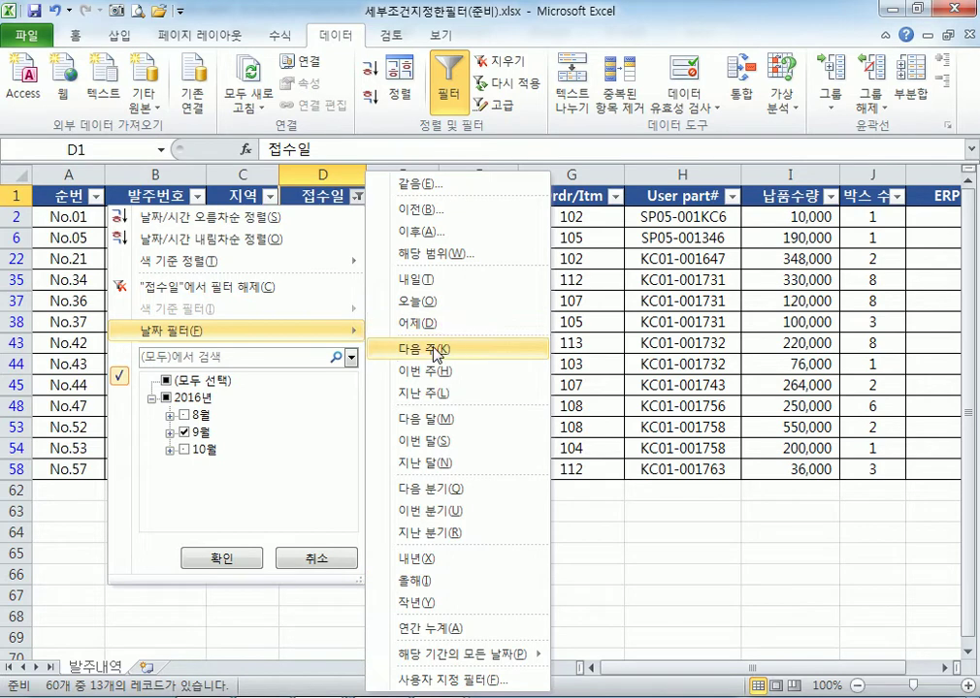
pyautogui.click(660, 351)
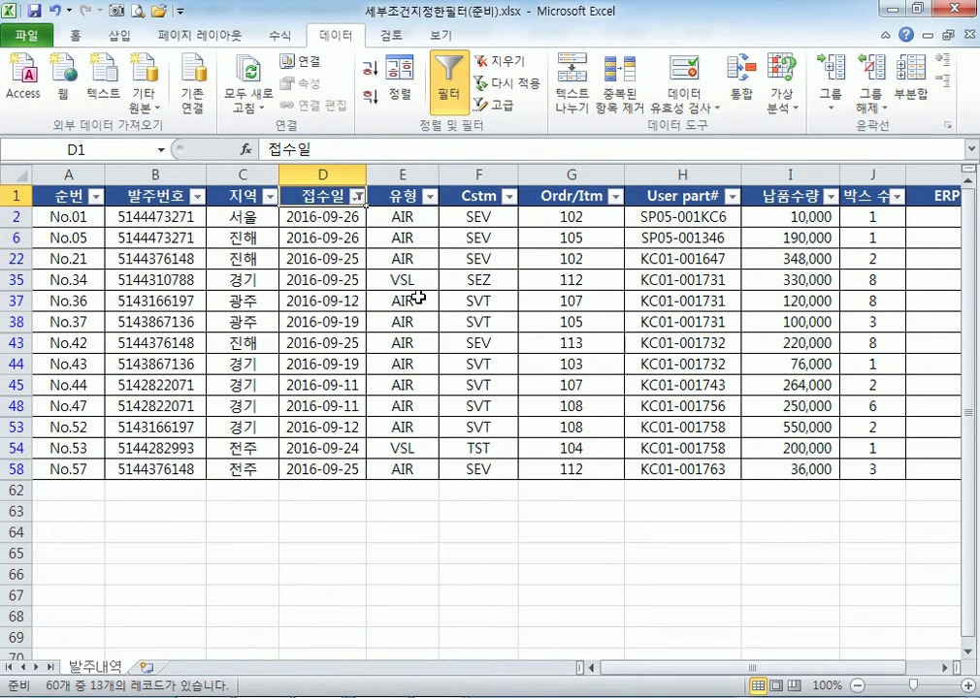
pyautogui.click(323, 174)
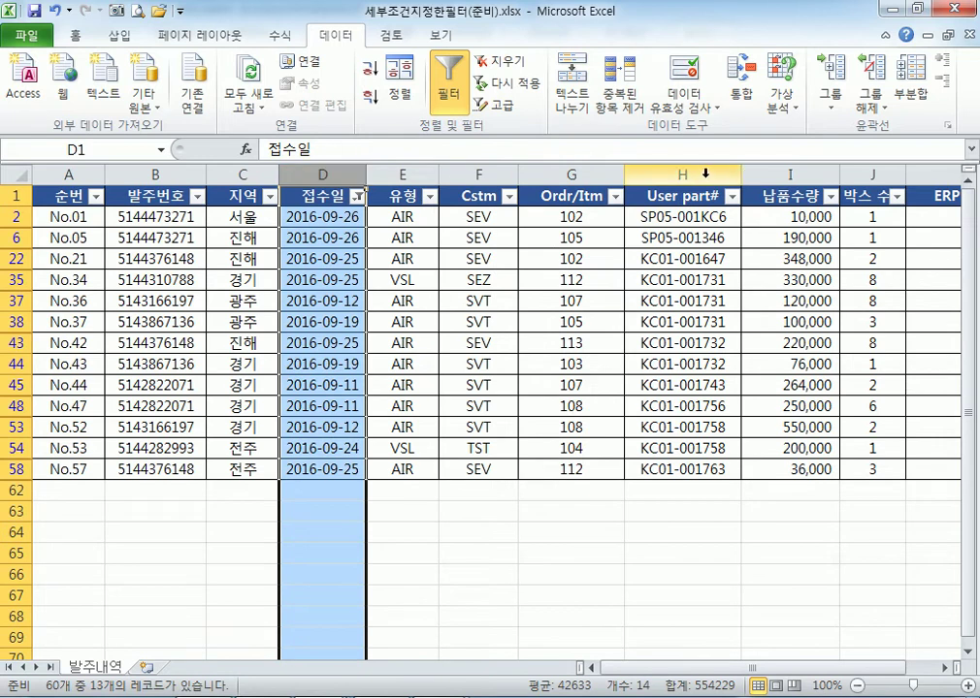
pyautogui.click(691, 173)
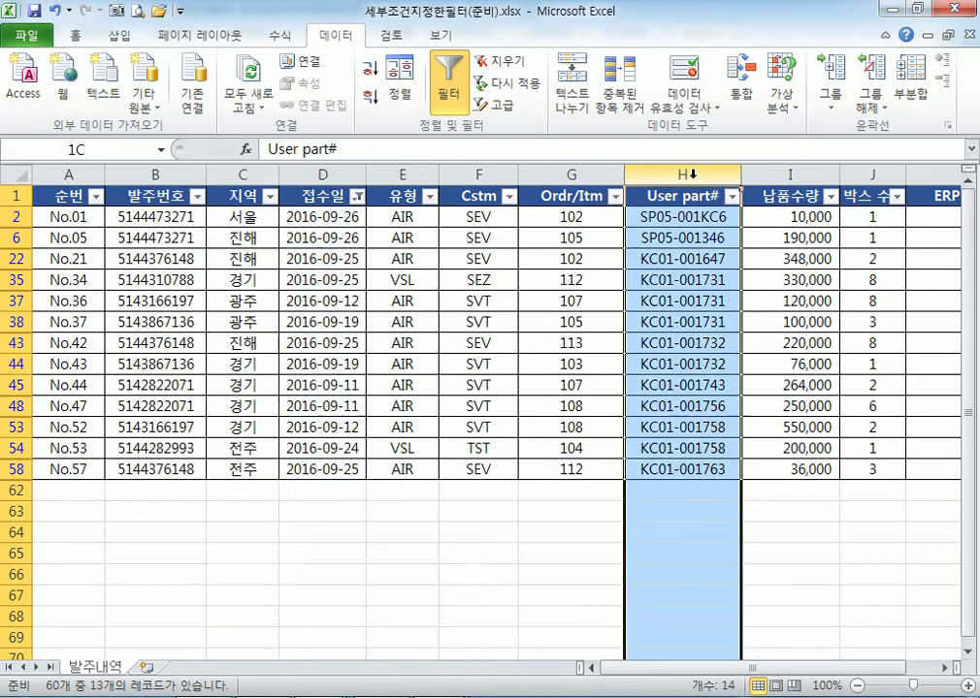
pyautogui.click(323, 174)
pyautogui.click(647, 174)
pyautogui.click(585, 342)
# Narrow the September orders to those whose User part# begins with SP, and check the 접수일 and User part# columns
pyautogui.click(731, 196)
pyautogui.moveTo(523, 332)
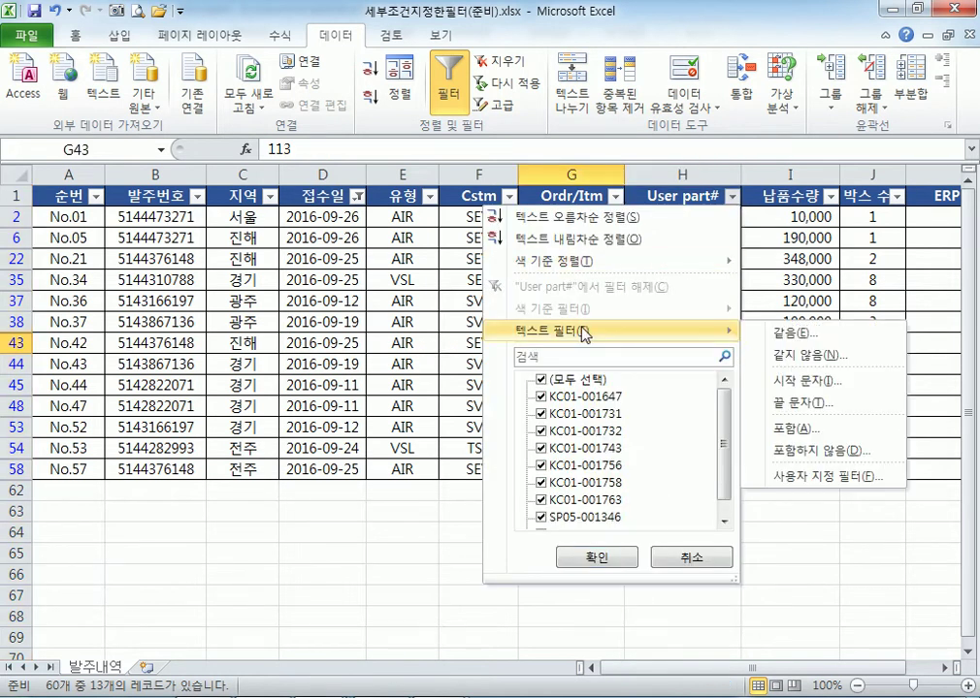
pyautogui.click(781, 380)
pyautogui.write('SP')
pyautogui.press('Return')
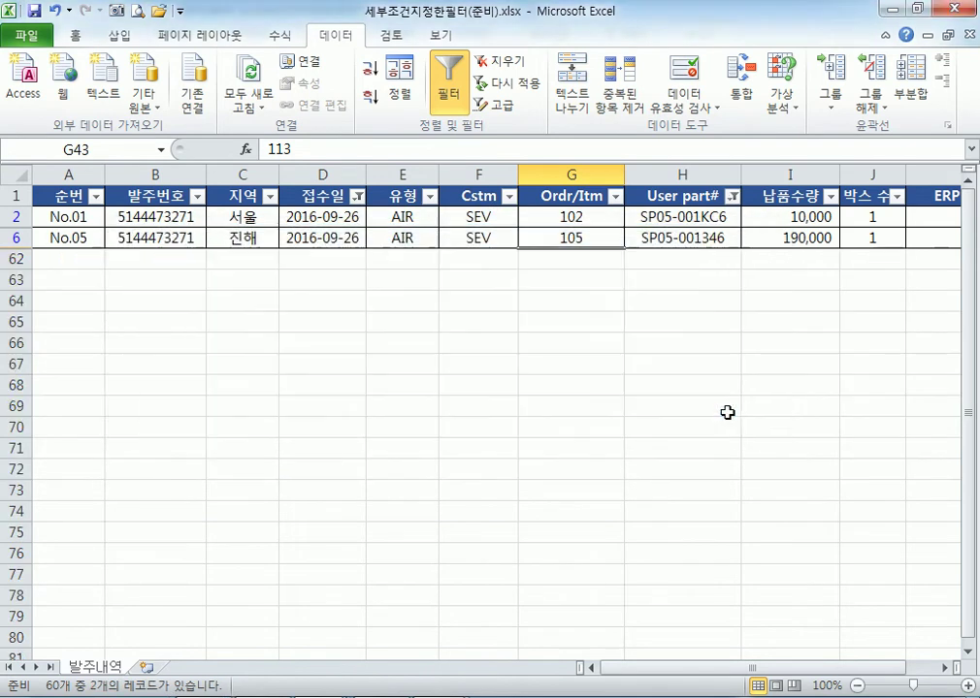
pyautogui.click(321, 174)
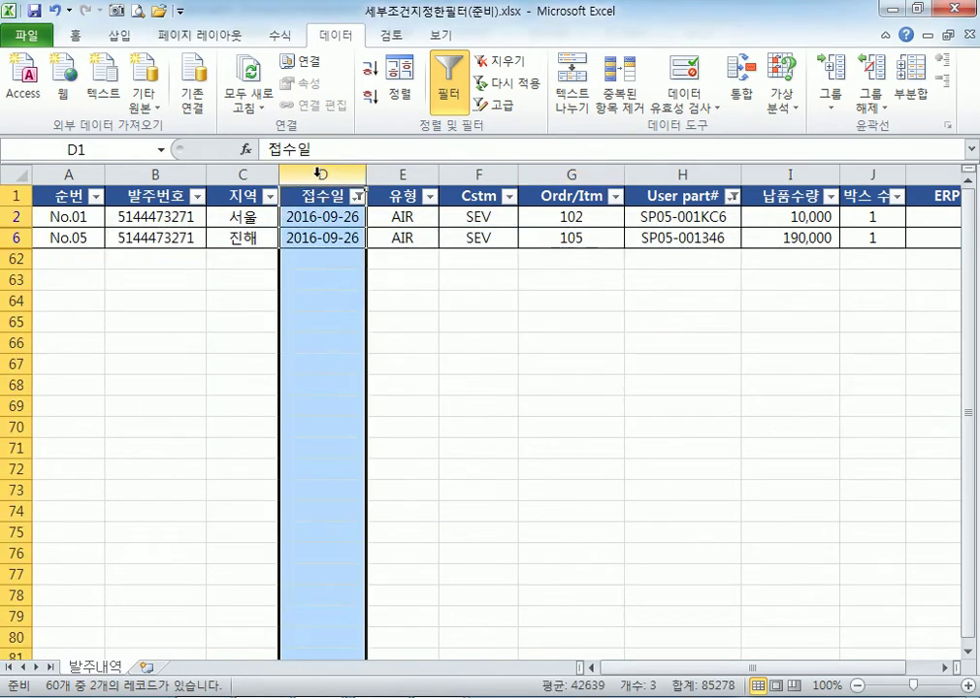
pyautogui.click(659, 171)
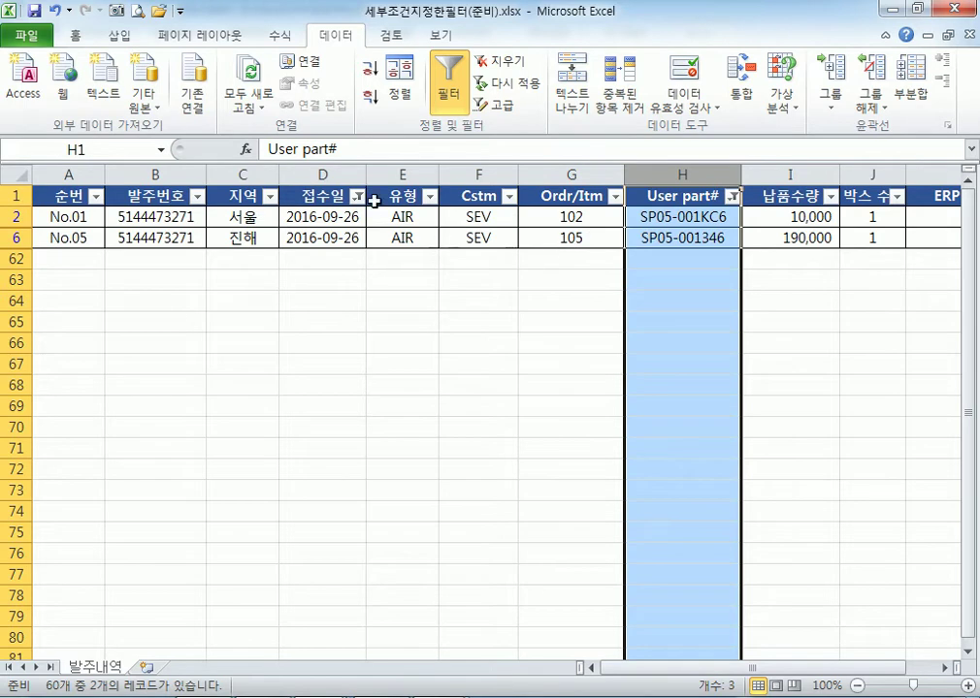
pyautogui.click(342, 173)
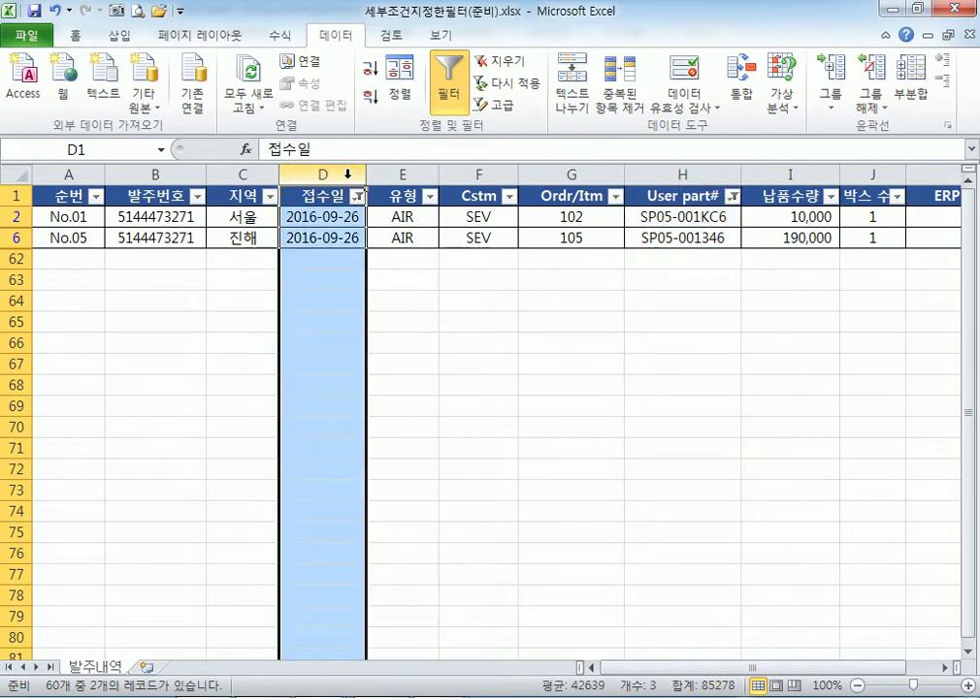
# Examine the filtered 접수일 and User part# columns in the order list
pyautogui.click(317, 237)
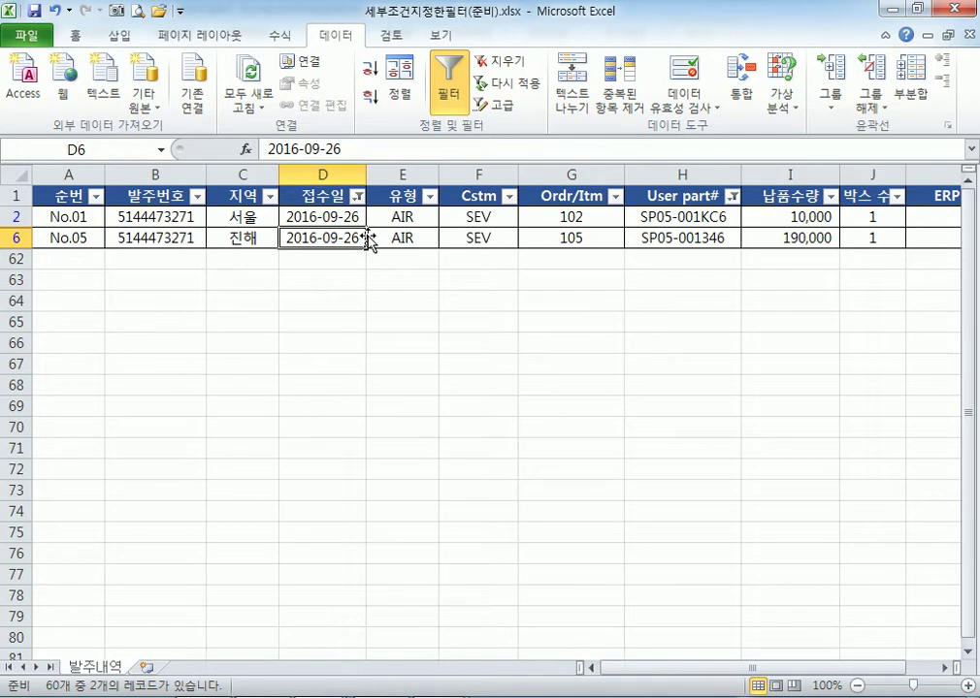
pyautogui.click(322, 175)
pyautogui.click(682, 175)
pyautogui.click(325, 174)
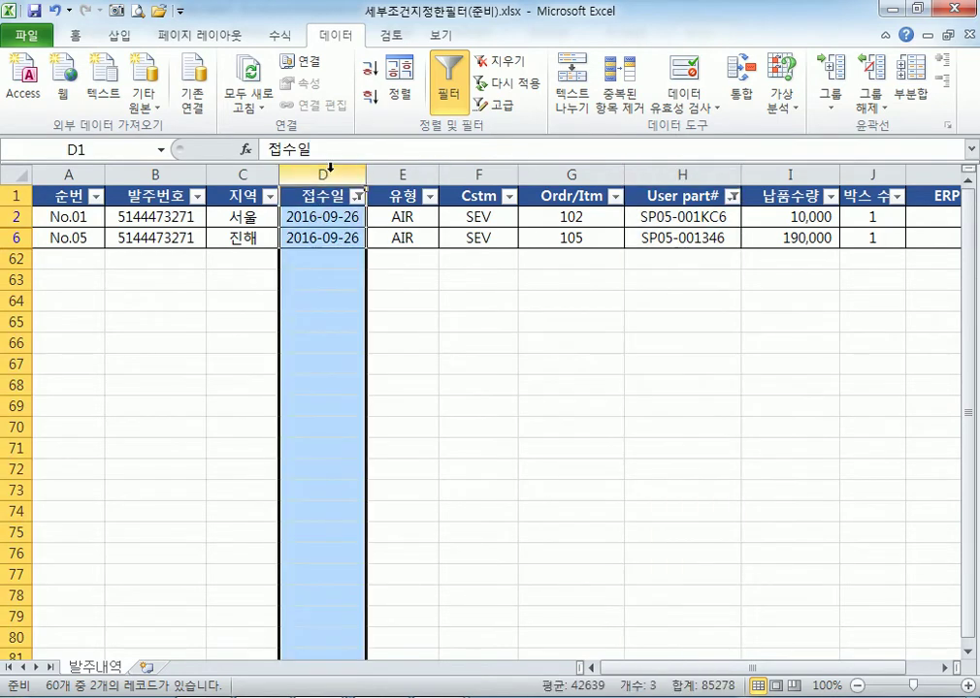
pyautogui.click(342, 260)
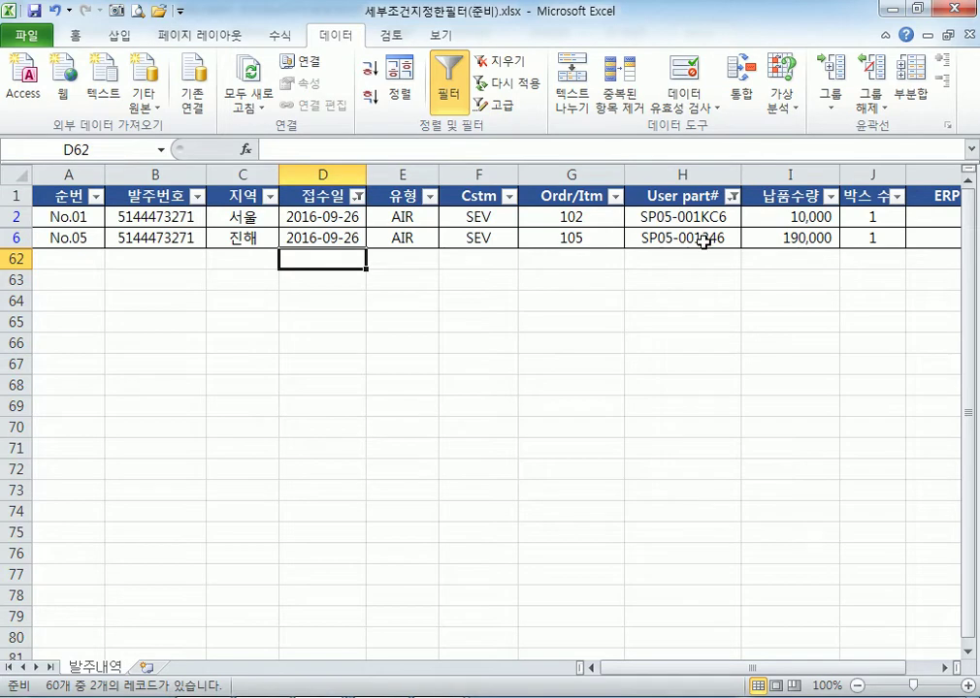
pyautogui.click(654, 260)
pyautogui.click(649, 217)
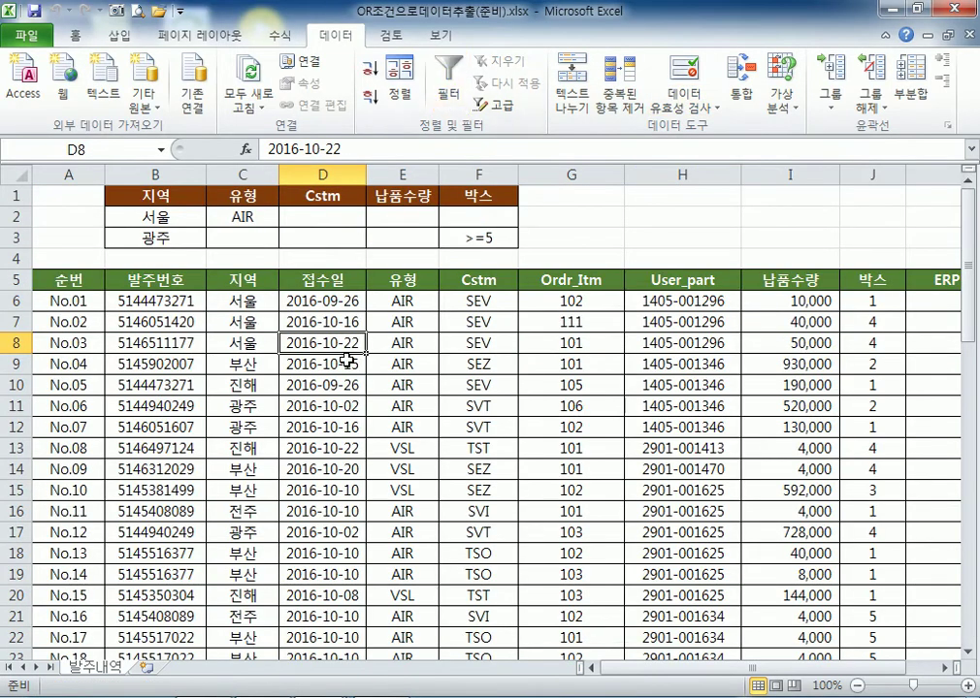
# Try the automatic filter on the order table's header row and remove it again
pyautogui.click(347, 362)
pyautogui.click(448, 89)
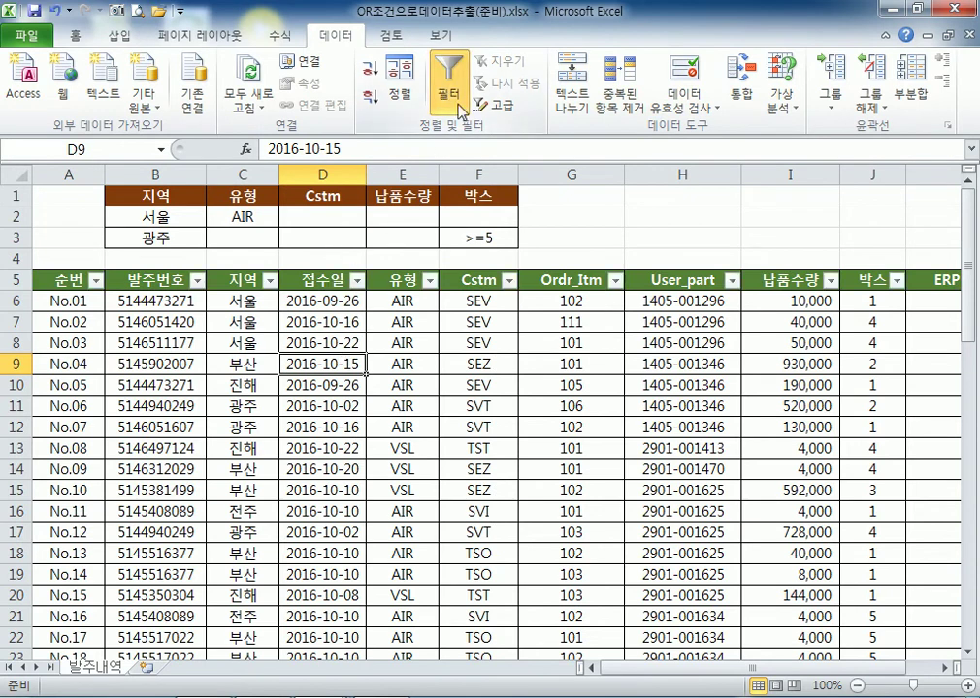
pyautogui.hotkey('ctrl', 'shift', 'l')
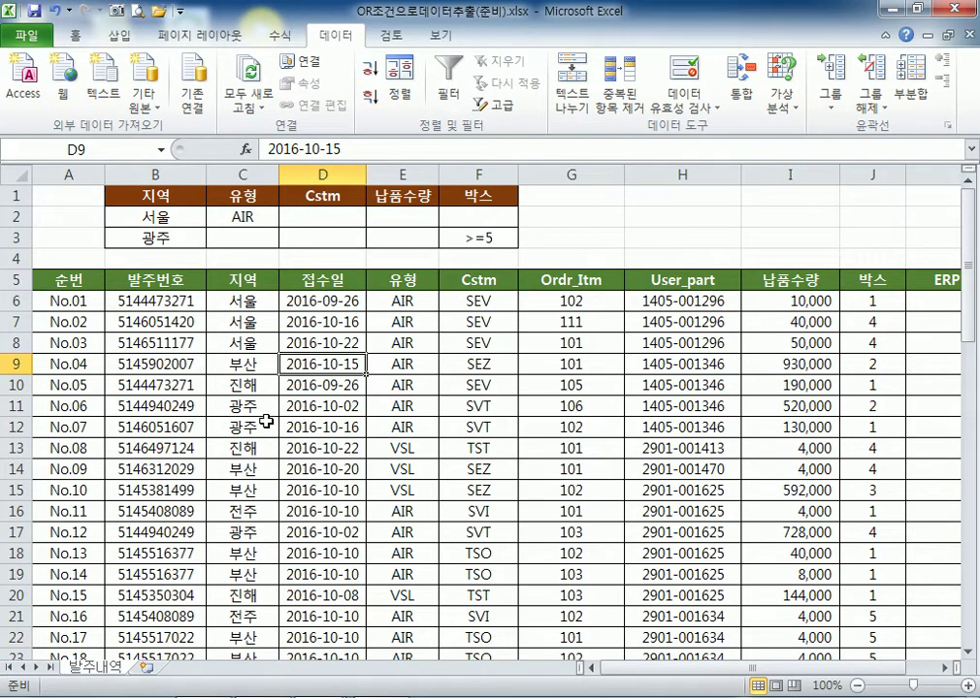
# Examine the 지역 and 유형 columns of the order table and the criteria range B1:F3 above it
pyautogui.click(239, 171)
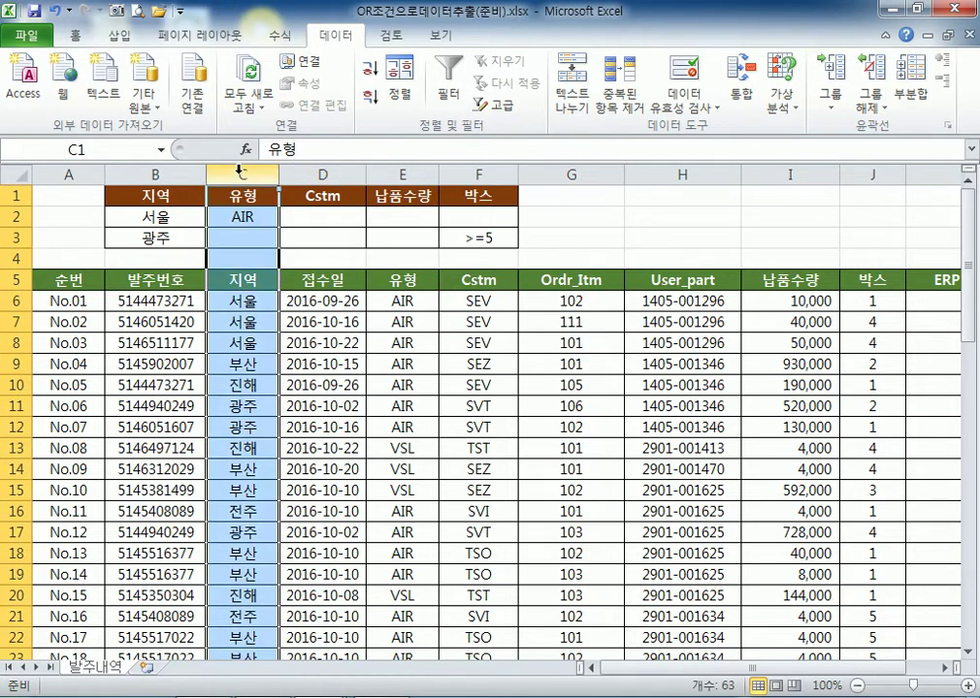
pyautogui.click(401, 173)
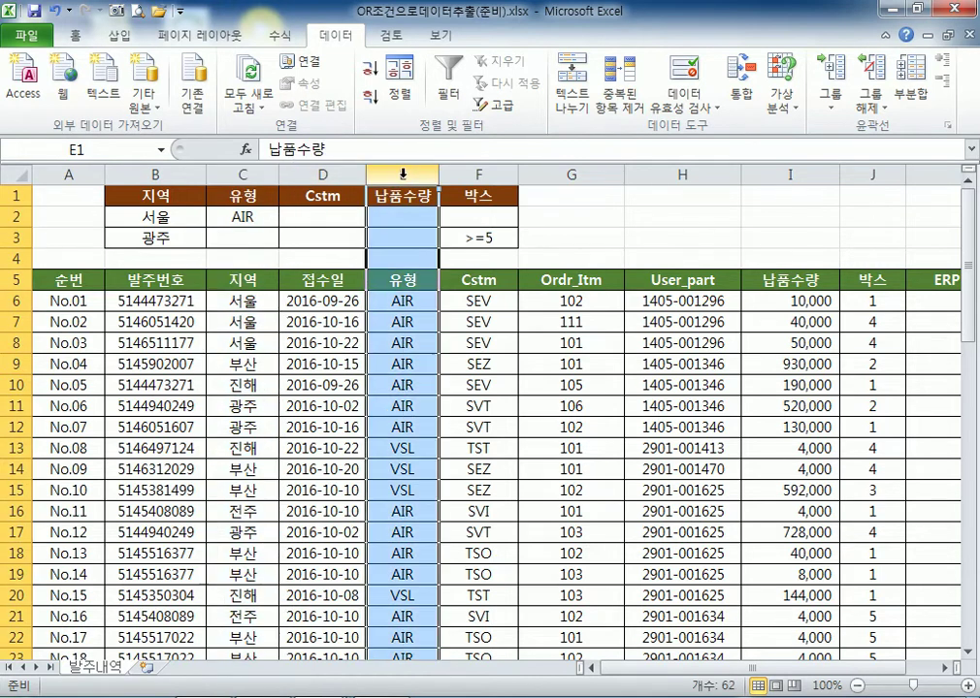
pyautogui.click(247, 400)
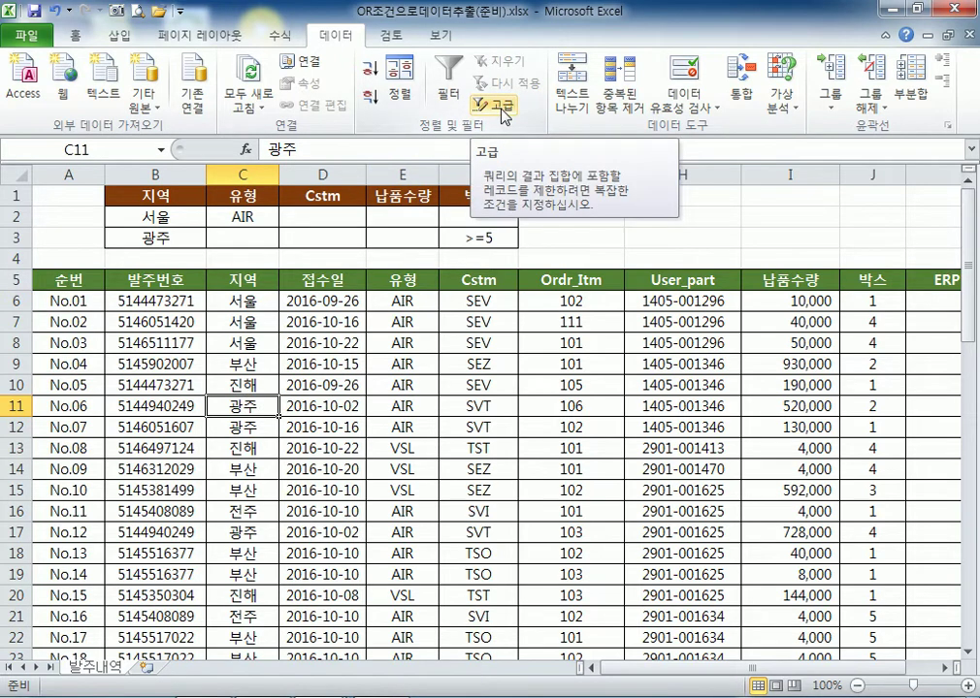
pyautogui.moveTo(164, 195); pyautogui.dragTo(475, 239)
pyautogui.click(304, 434)
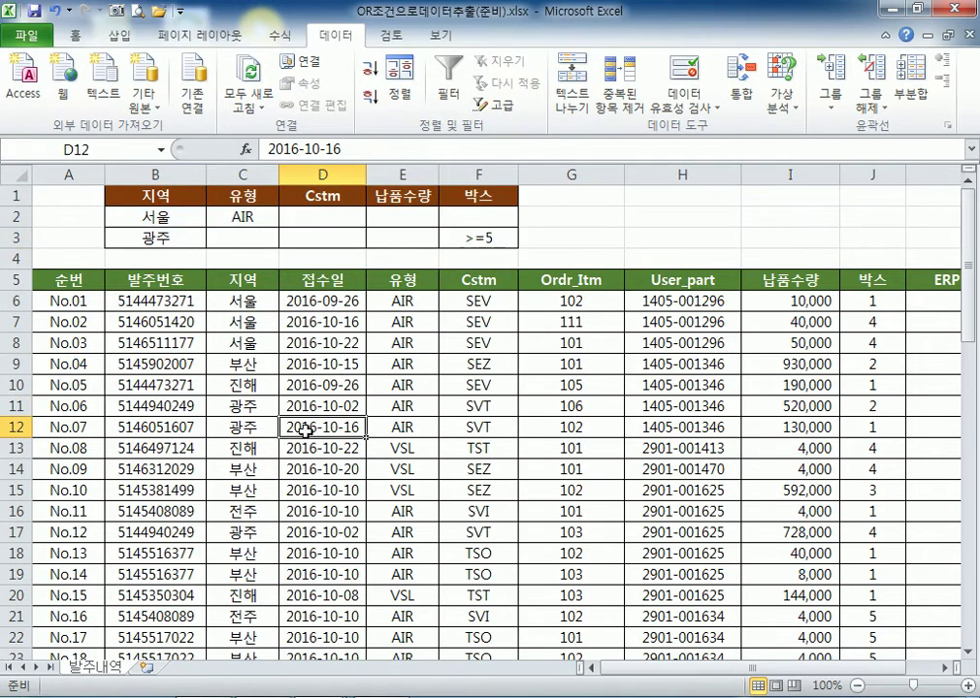
pyautogui.moveTo(160, 195); pyautogui.dragTo(461, 239)
pyautogui.click(342, 385)
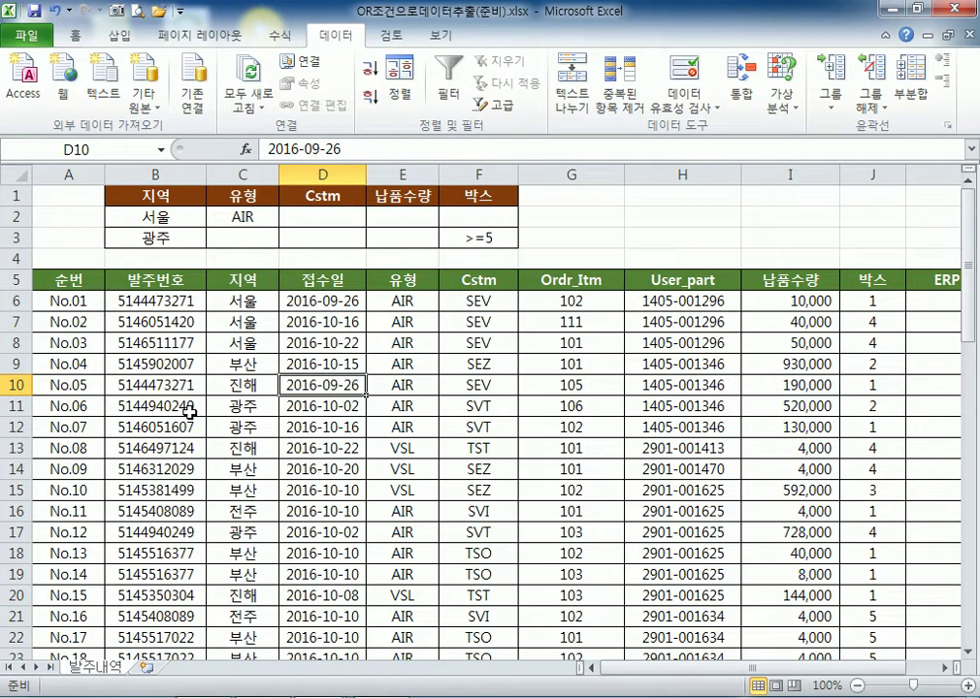
# Examine the first criteria row in B1:C2, which pairs 지역 서울 with 유형 AIR
pyautogui.click(143, 201)
pyautogui.moveTo(143, 200); pyautogui.dragTo(226, 220)
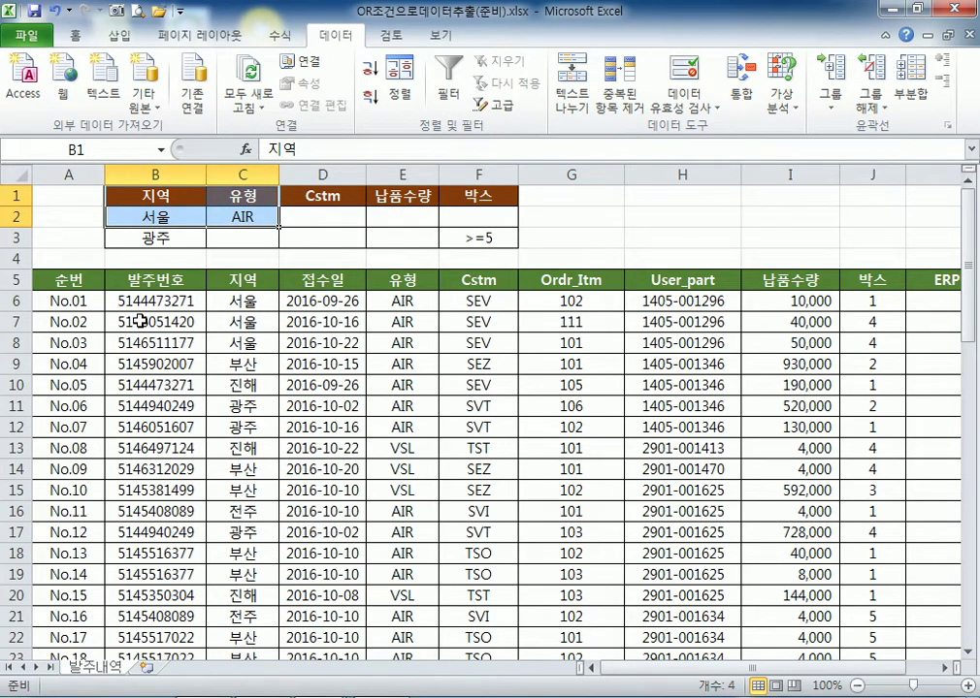
pyautogui.click(151, 218)
pyautogui.click(149, 201)
pyautogui.scroll(4, 138, 242)
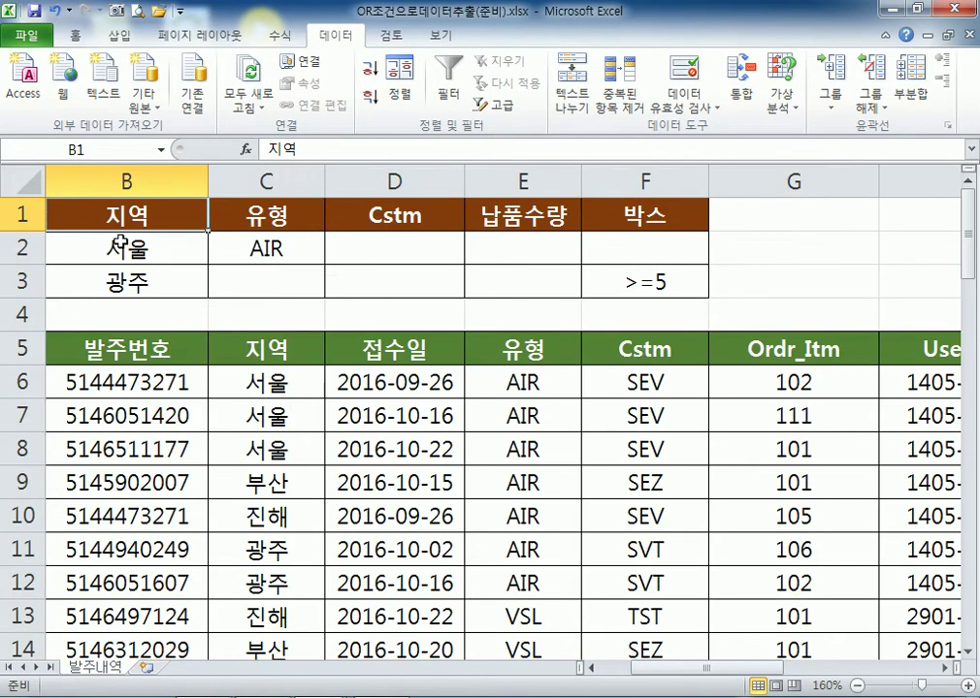
pyautogui.hotkey('ctrl', 'Home')
pyautogui.moveTo(406, 214); pyautogui.dragTo(403, 243)
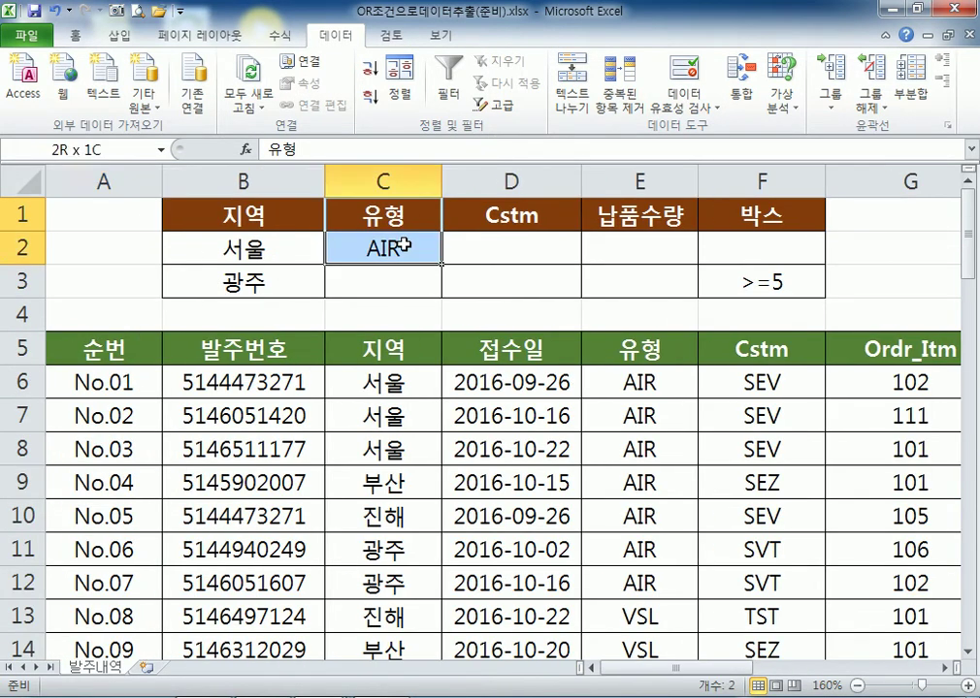
pyautogui.click(253, 230)
pyautogui.moveTo(254, 230); pyautogui.dragTo(368, 253)
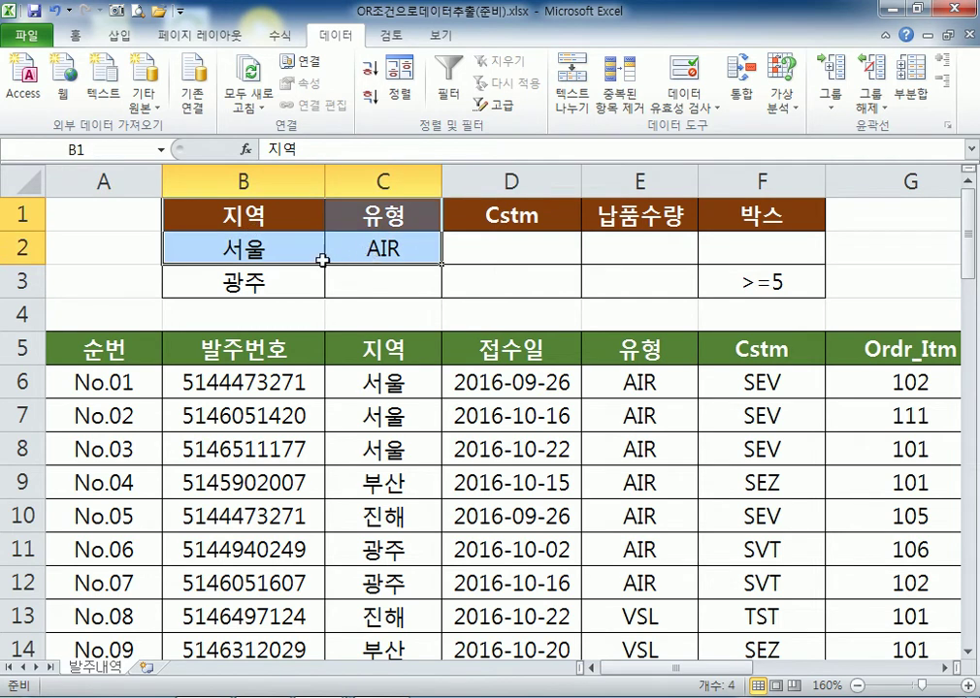
pyautogui.click(276, 215)
# Compare the 광주 and 박스 >=5 criteria in row 3 with the criteria in row 2
pyautogui.click(262, 287)
pyautogui.moveTo(262, 287); pyautogui.dragTo(760, 287)
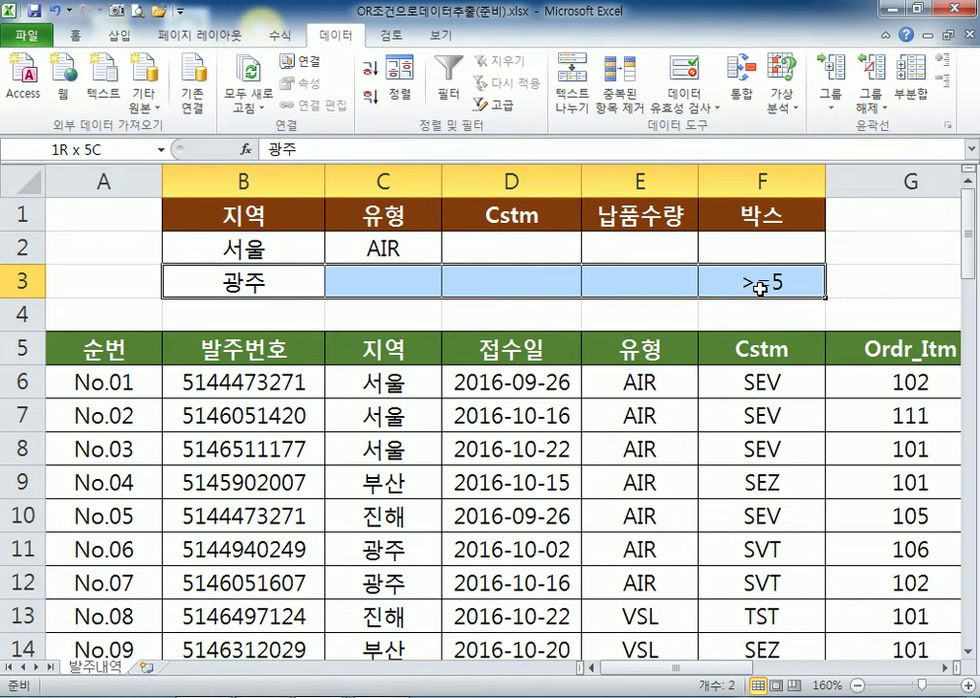
pyautogui.moveTo(760, 288); pyautogui.dragTo(759, 287)
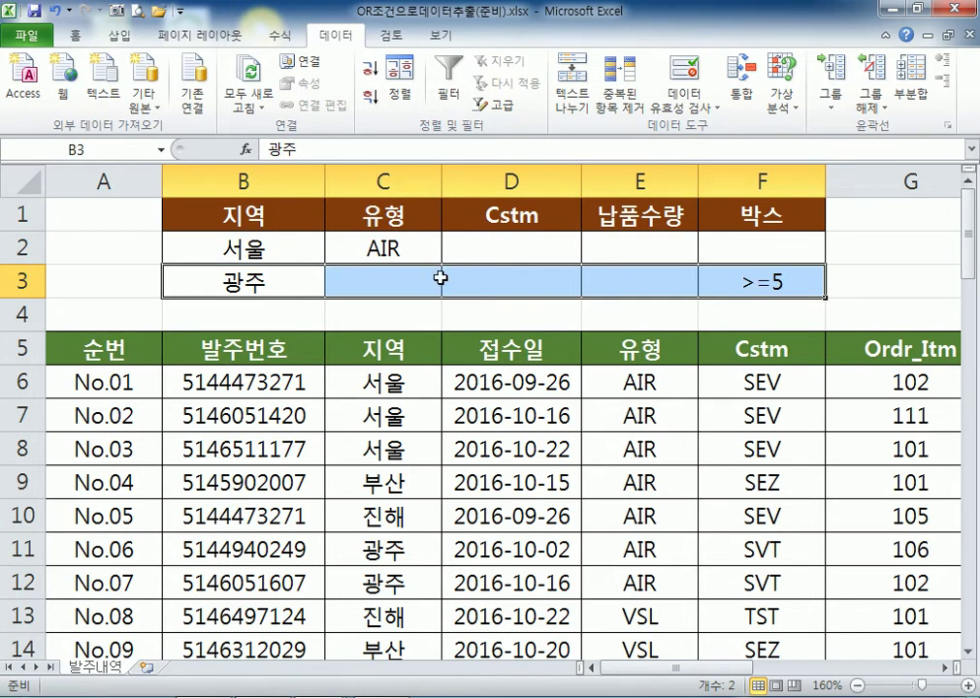
pyautogui.click(22, 247)
pyautogui.click(22, 282)
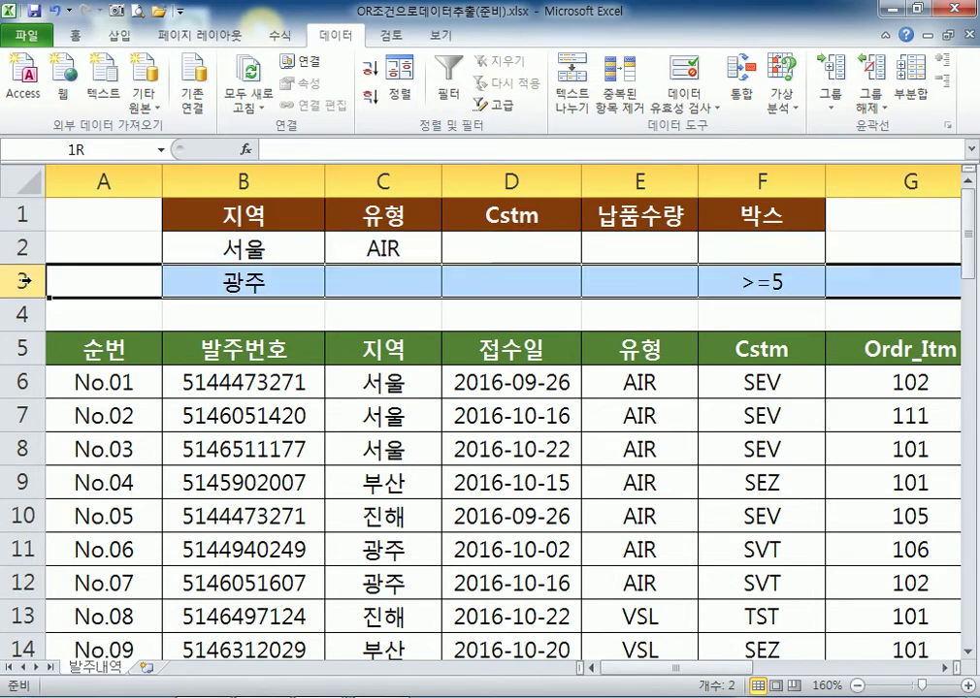
pyautogui.moveTo(26, 247); pyautogui.dragTo(29, 250)
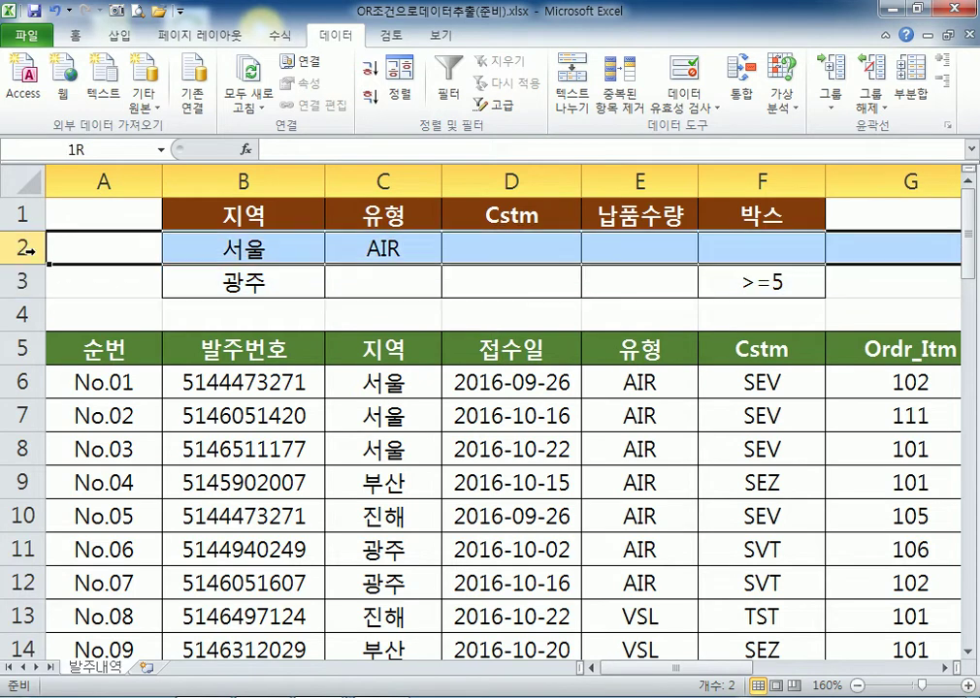
pyautogui.click(23, 281)
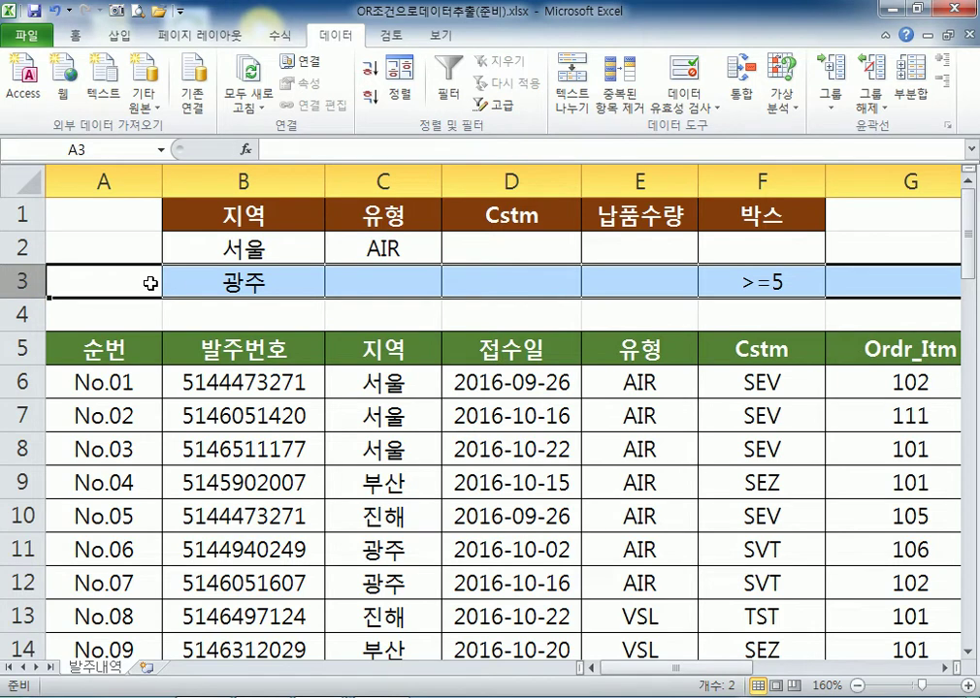
# Examine how the criteria range extends from B1:B3 to B1:F3 across rows 1 to 3
pyautogui.moveTo(230, 212); pyautogui.dragTo(224, 279)
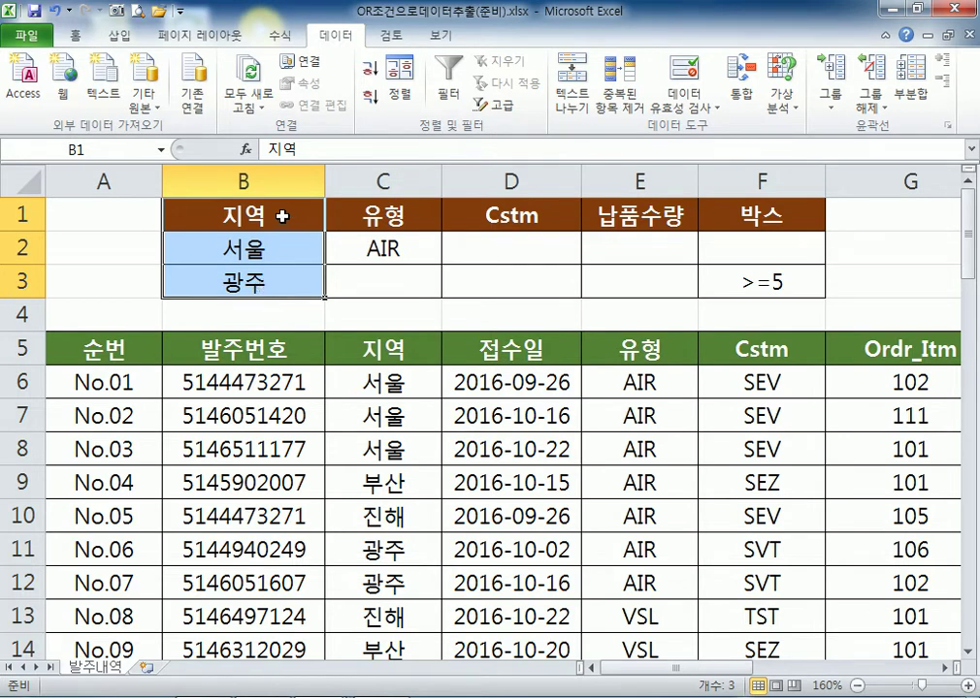
pyautogui.moveTo(223, 215); pyautogui.dragTo(382, 285)
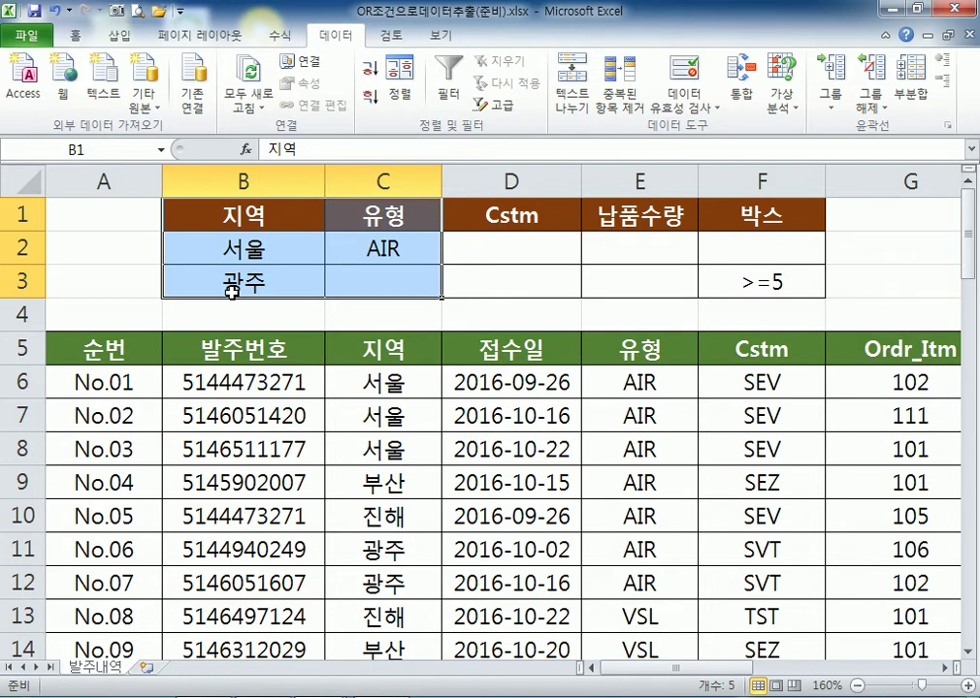
pyautogui.moveTo(273, 215); pyautogui.dragTo(766, 281)
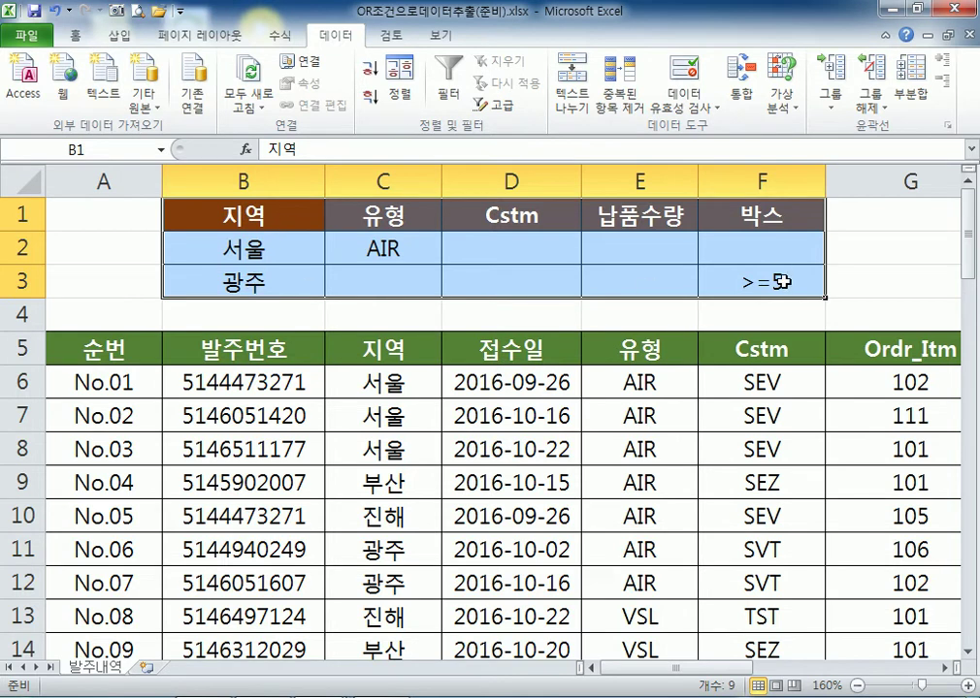
pyautogui.click(252, 402)
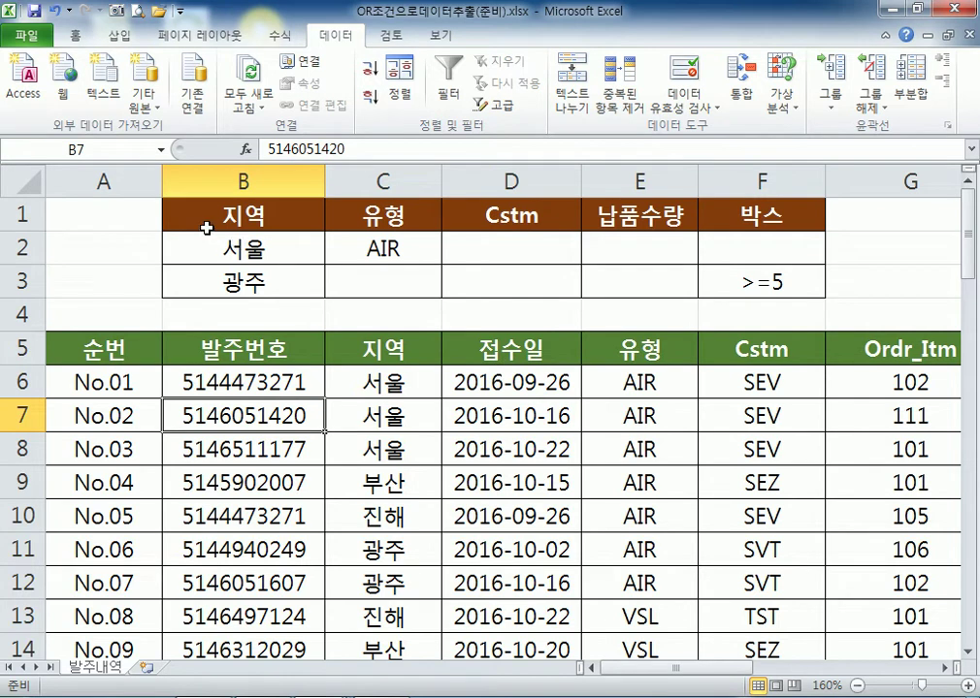
pyautogui.moveTo(34, 203); pyautogui.dragTo(10, 287)
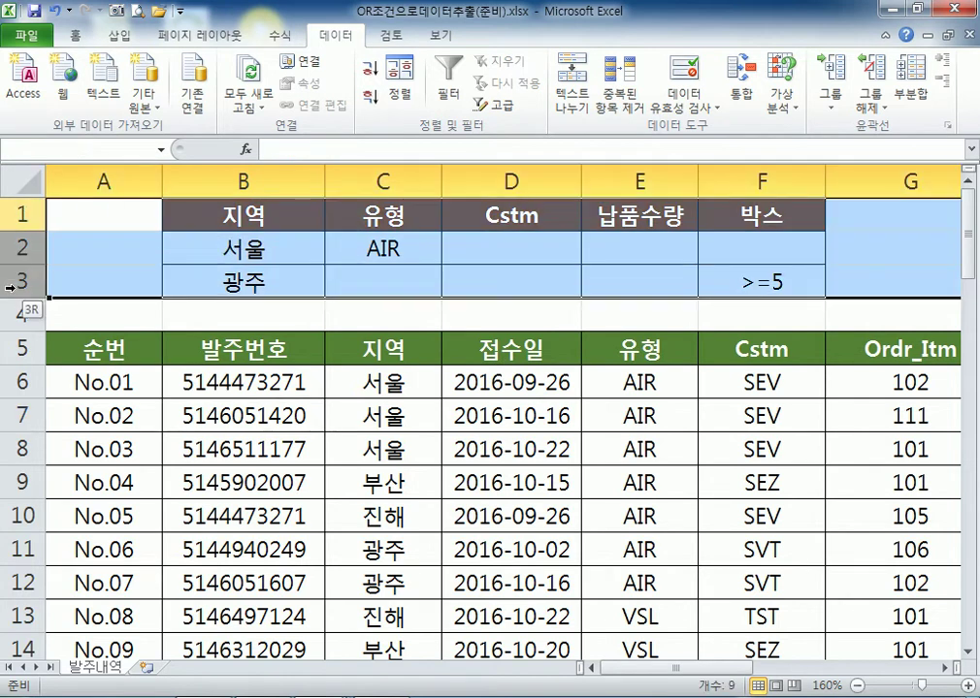
pyautogui.click(264, 284)
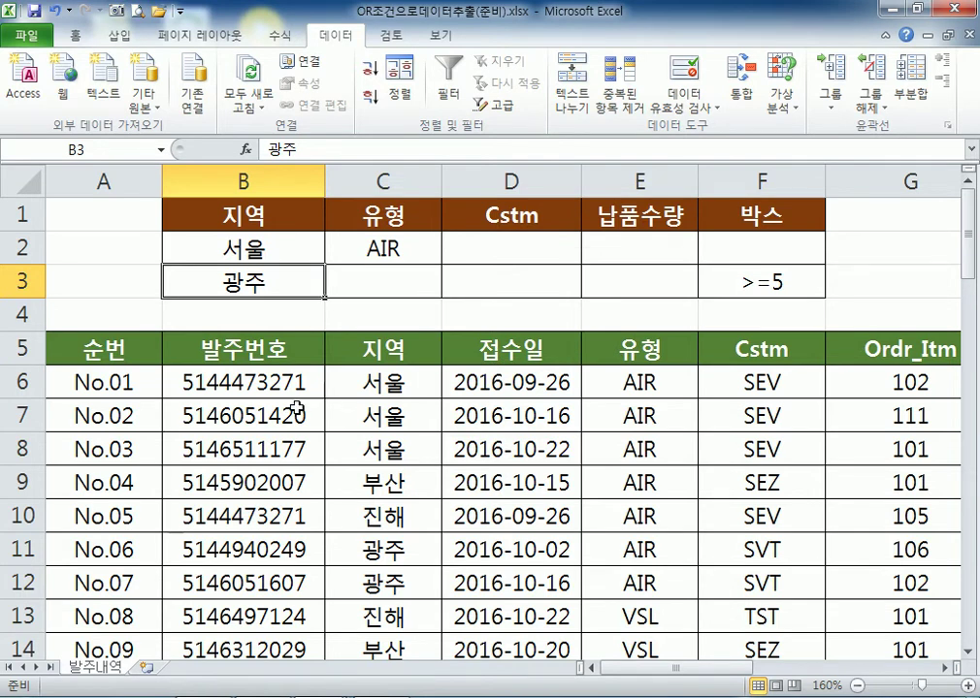
# Look through the order table's rows and return to its header row at 100% zoom
pyautogui.scroll(-2, 295, 403)
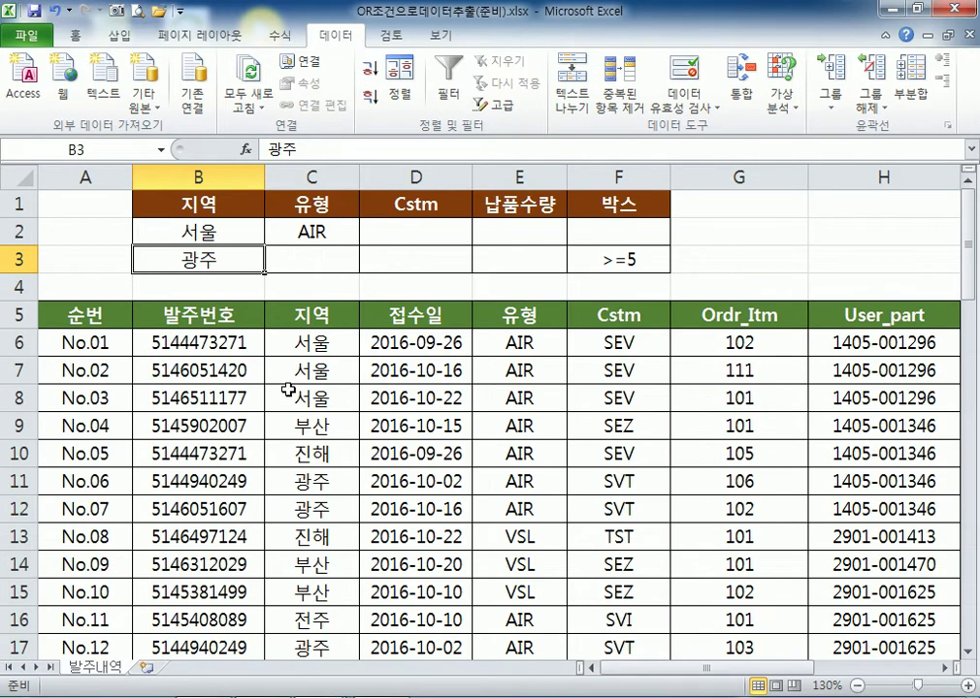
pyautogui.click(275, 398)
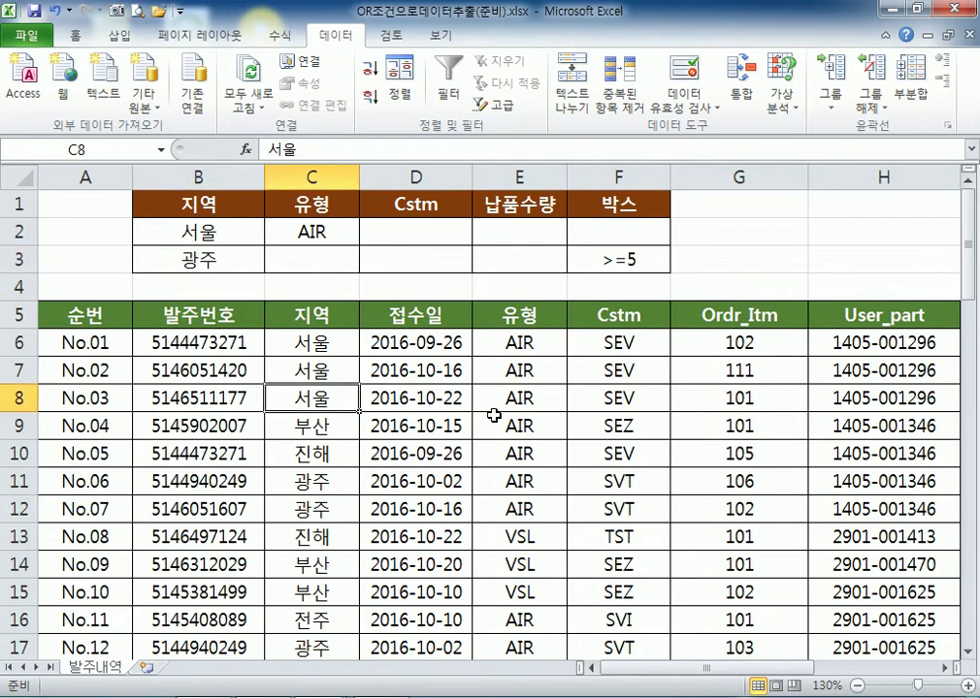
pyautogui.scroll(-6, 250, 430)
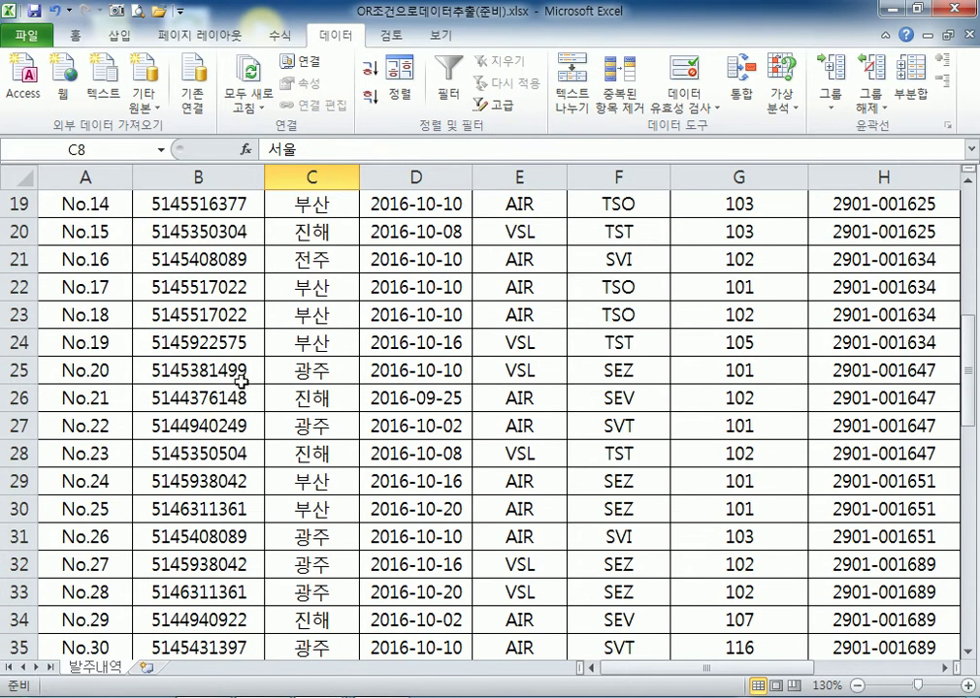
pyautogui.scroll(-2, 240, 384)
pyautogui.scroll(5, 239, 386)
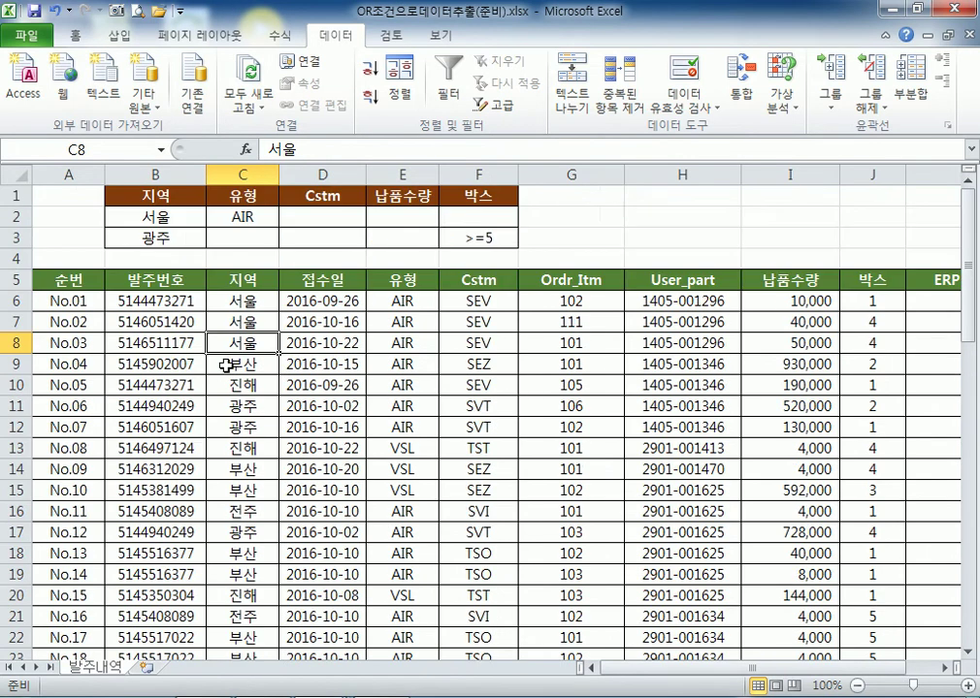
pyautogui.click(84, 282)
pyautogui.click(195, 331)
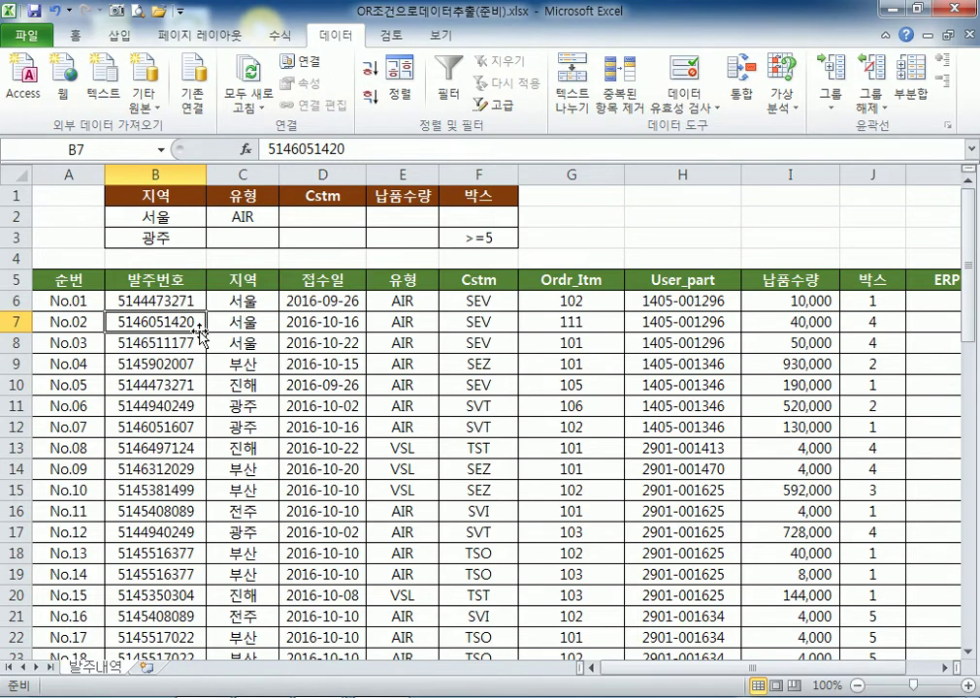
# Examine the empty area below the order table, the blank cells beside the criteria, and the data range from A5
pyautogui.scroll(-20, 175, 369)
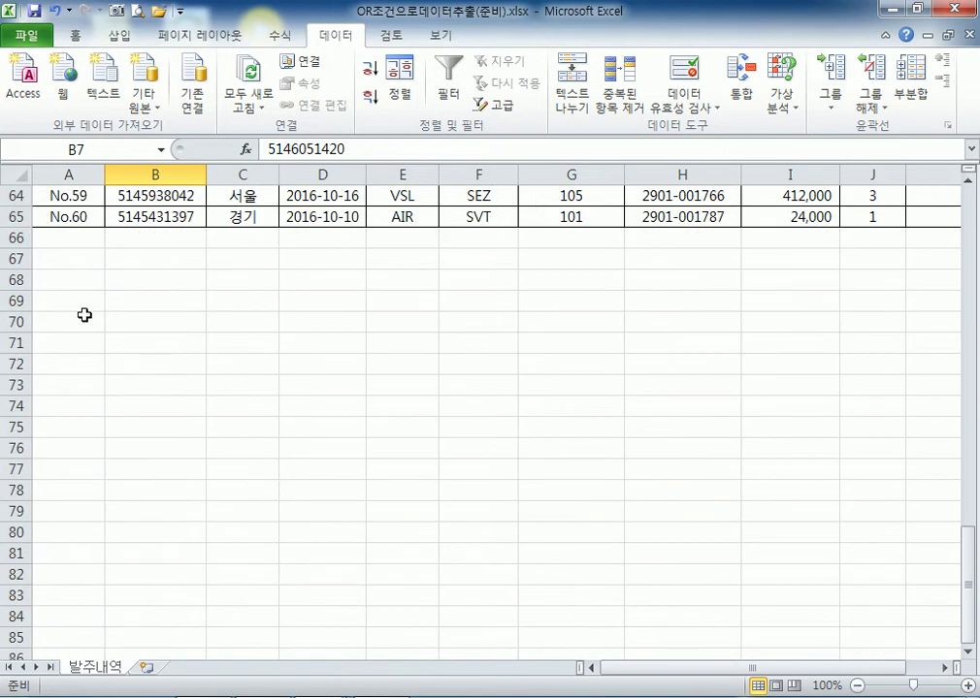
pyautogui.moveTo(92, 301); pyautogui.dragTo(422, 492)
pyautogui.click(93, 199)
pyautogui.scroll(4, 142, 361)
pyautogui.scroll(17, 141, 361)
pyautogui.click(704, 214)
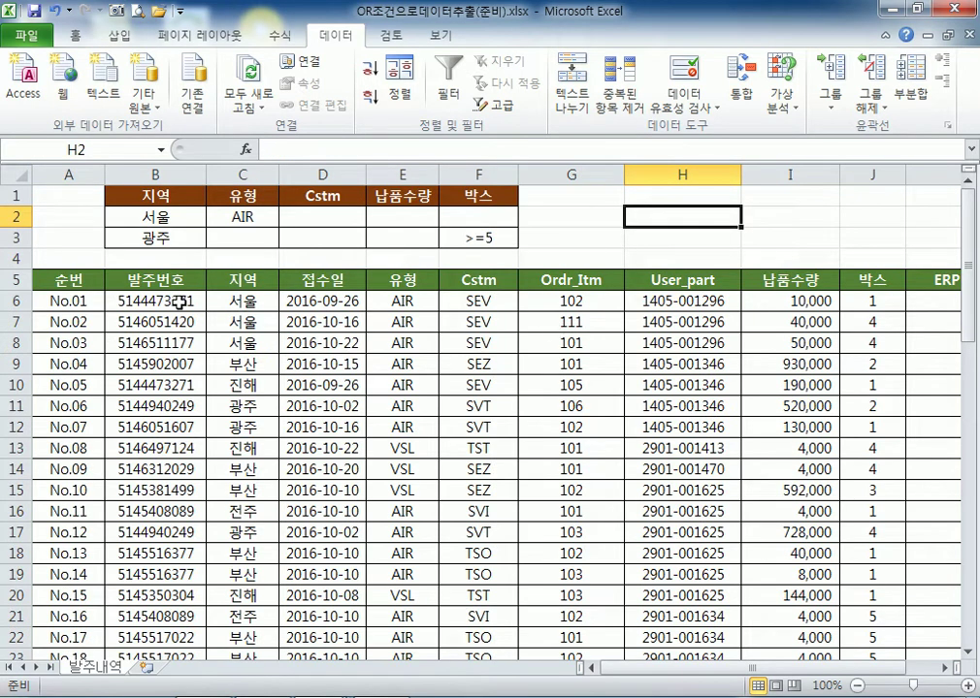
pyautogui.moveTo(69, 279); pyautogui.dragTo(682, 490)
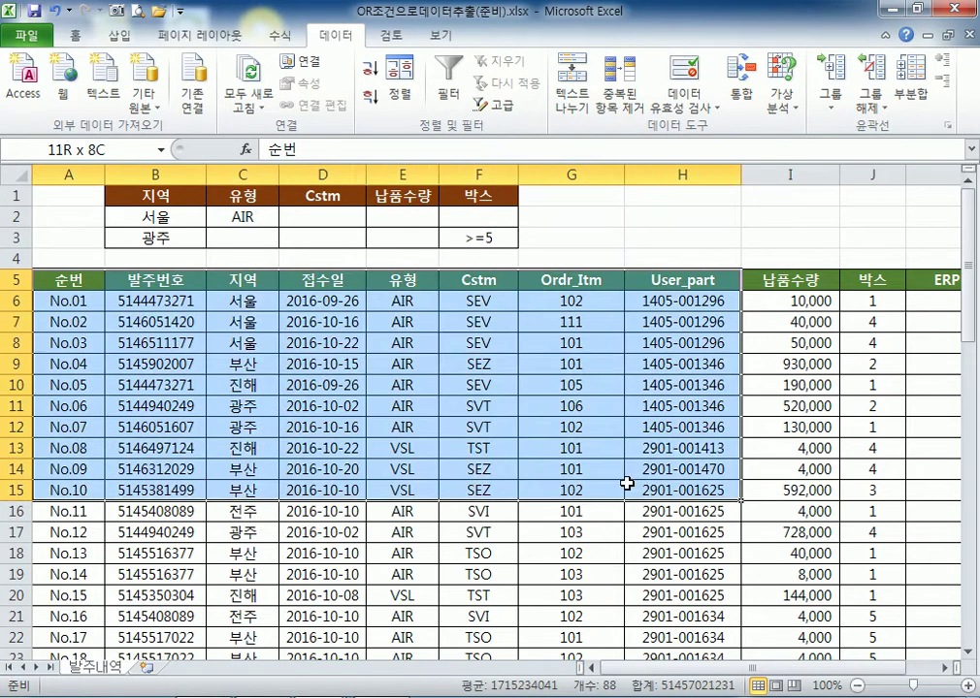
pyautogui.click(323, 364)
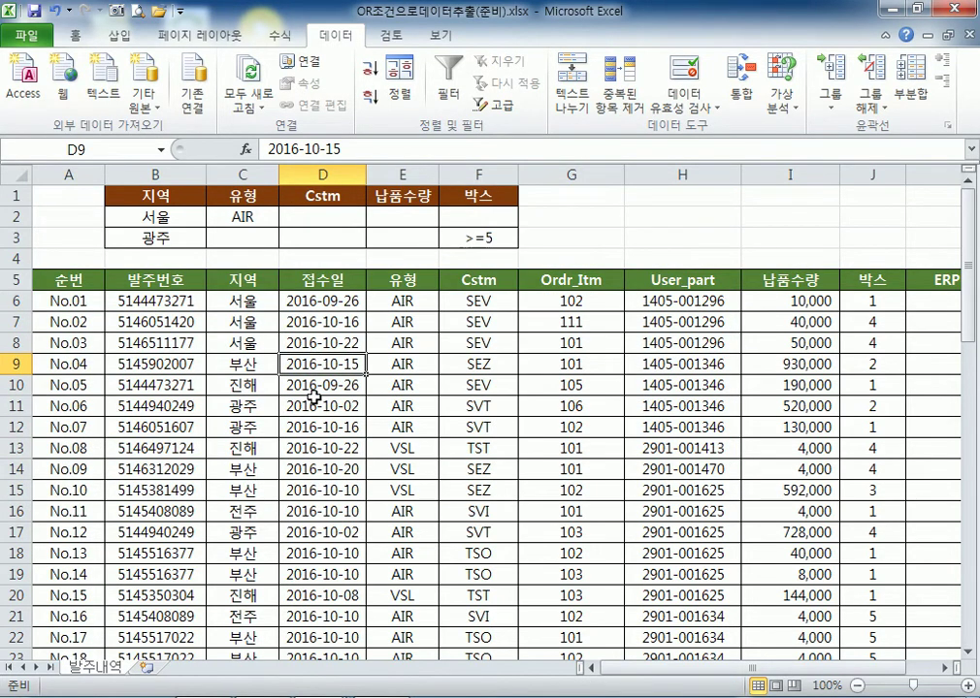
# Check the list range Advanced Filter proposes when only cell B8 inside the order table is selected, and cancel
pyautogui.hotkey('ctrl', 'a')
pyautogui.click(199, 339)
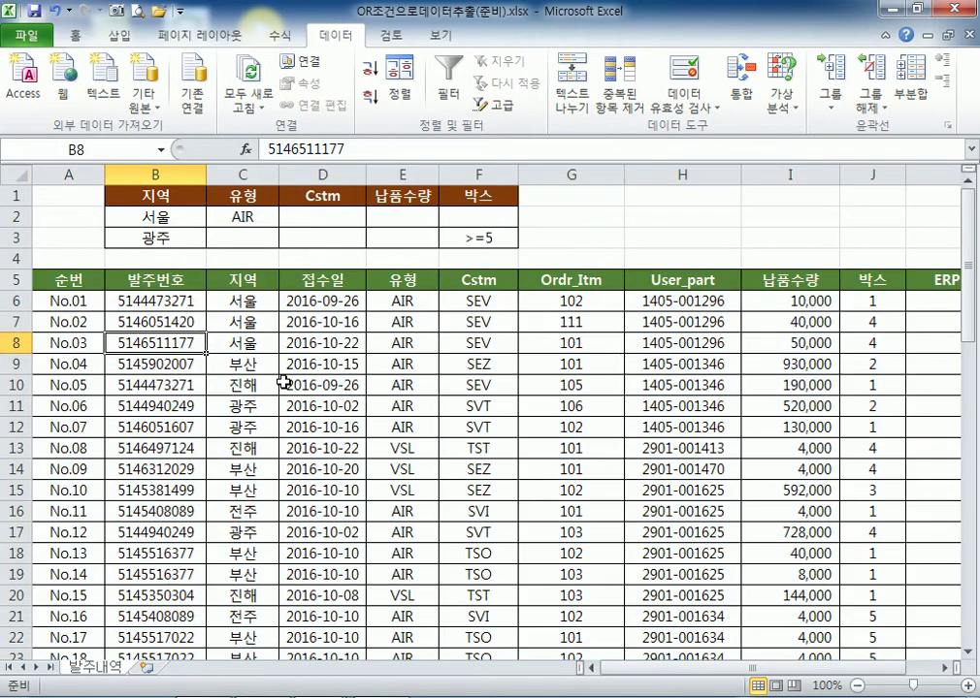
pyautogui.click(503, 115)
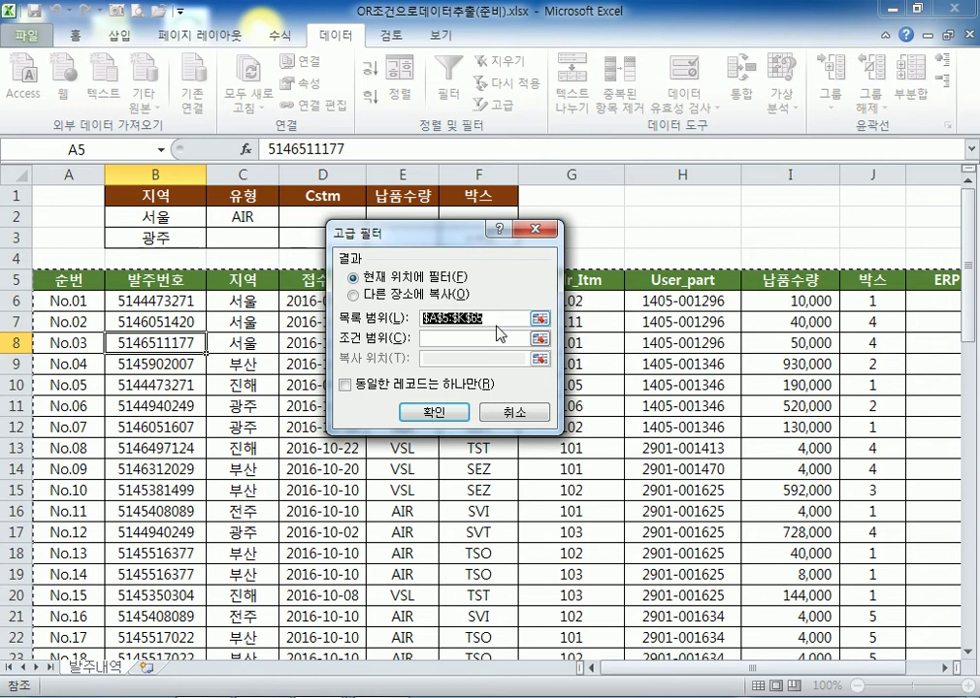
pyautogui.click(509, 412)
# Check the list range Advanced Filter proposes when only A5:D13 of the order table is selected, and cancel
pyautogui.click(238, 386)
pyautogui.moveTo(80, 280); pyautogui.dragTo(356, 377)
pyautogui.click(502, 103)
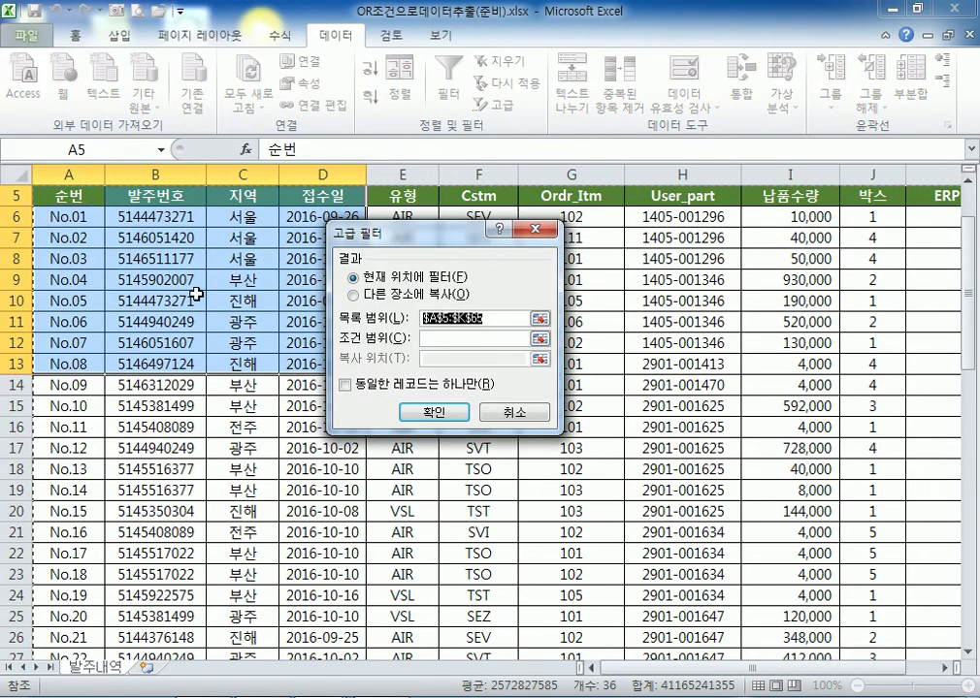
pyautogui.click(500, 413)
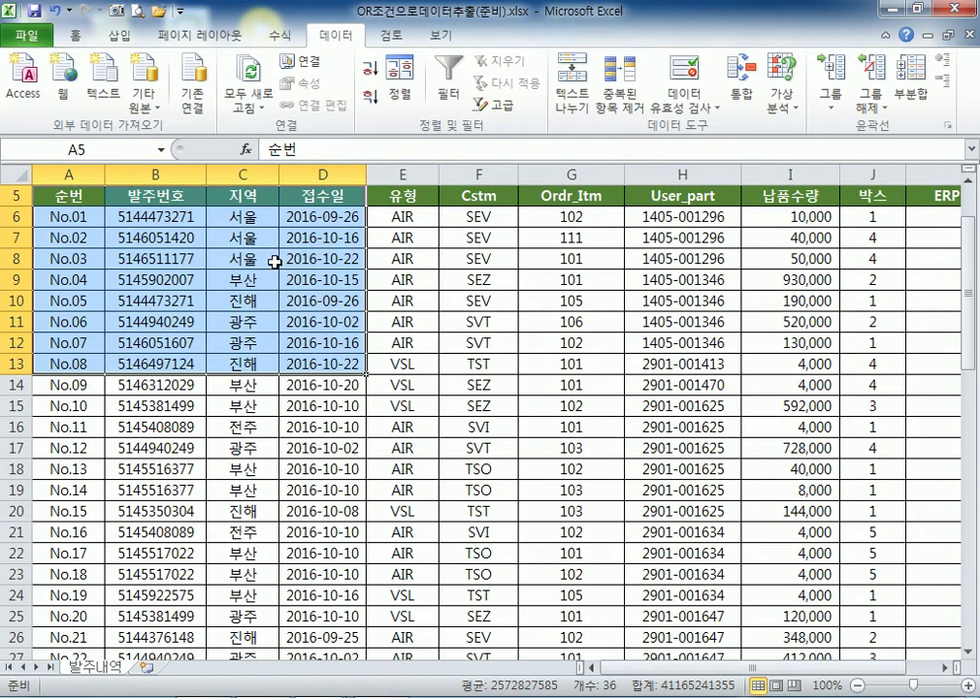
pyautogui.click(501, 104)
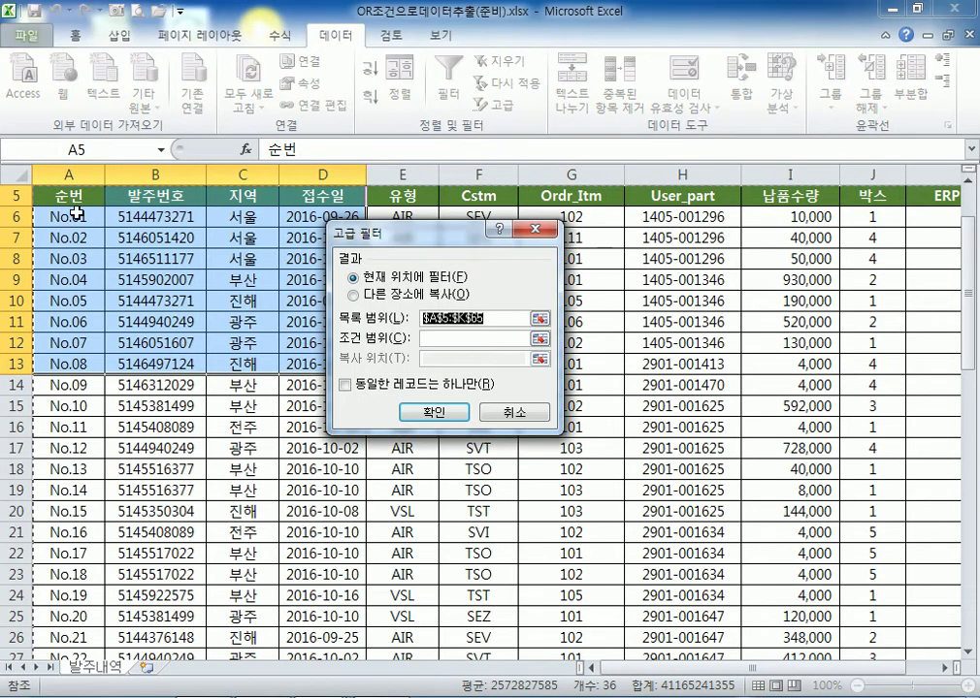
pyautogui.click(516, 414)
# Check the list range Advanced Filter proposes when the criteria heading 지역 in B1 is selected, and cancel
pyautogui.scroll(2, 131, 218)
pyautogui.click(136, 195)
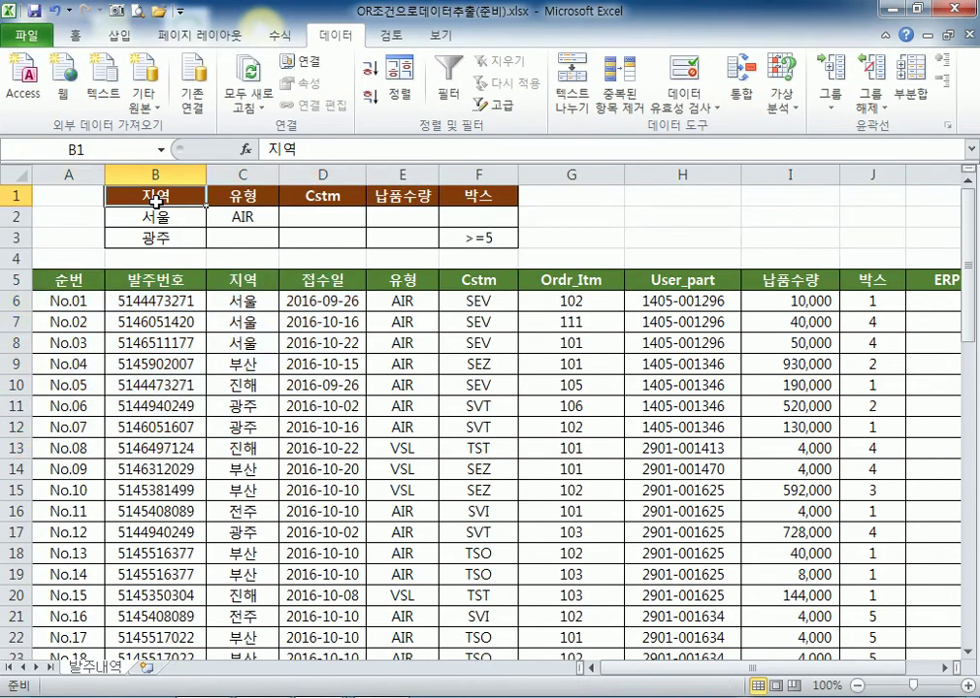
pyautogui.click(500, 105)
pyautogui.scroll(2, 176, 211)
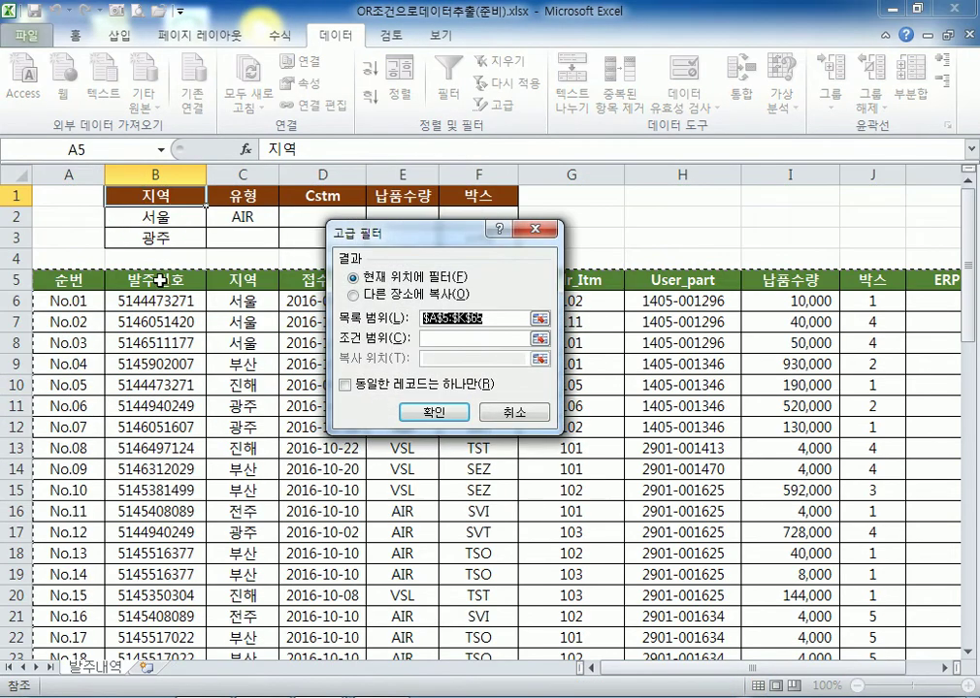
pyautogui.moveTo(442, 225); pyautogui.dragTo(424, 351)
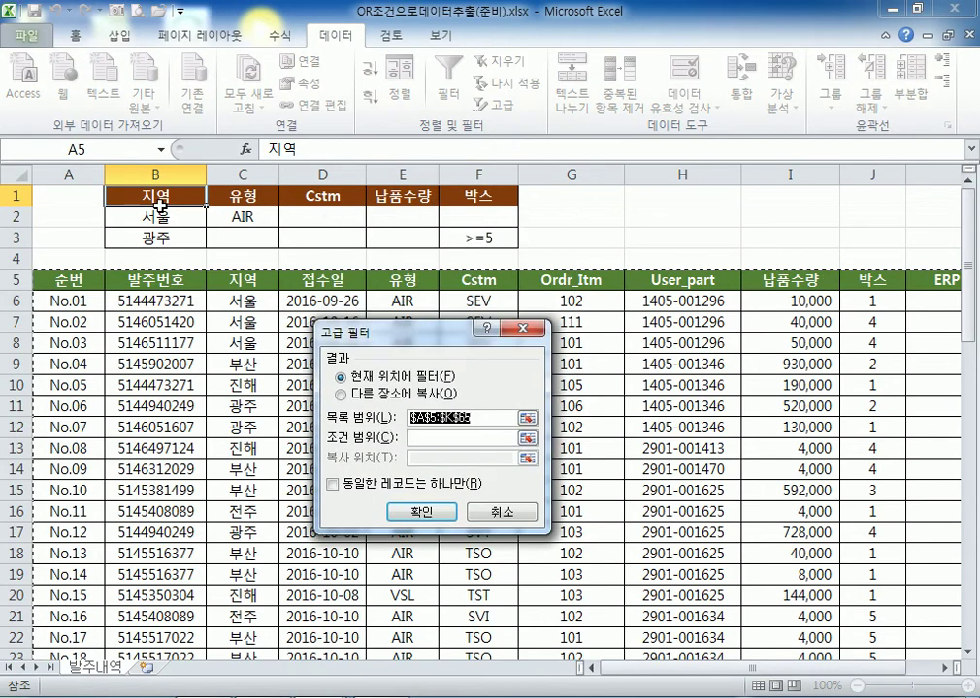
pyautogui.click(496, 511)
pyautogui.moveTo(66, 283); pyautogui.dragTo(478, 511)
# Filter the order table A5:K65 in place with Advanced Filter, using B1:F3 as the criteria range
pyautogui.click(198, 407)
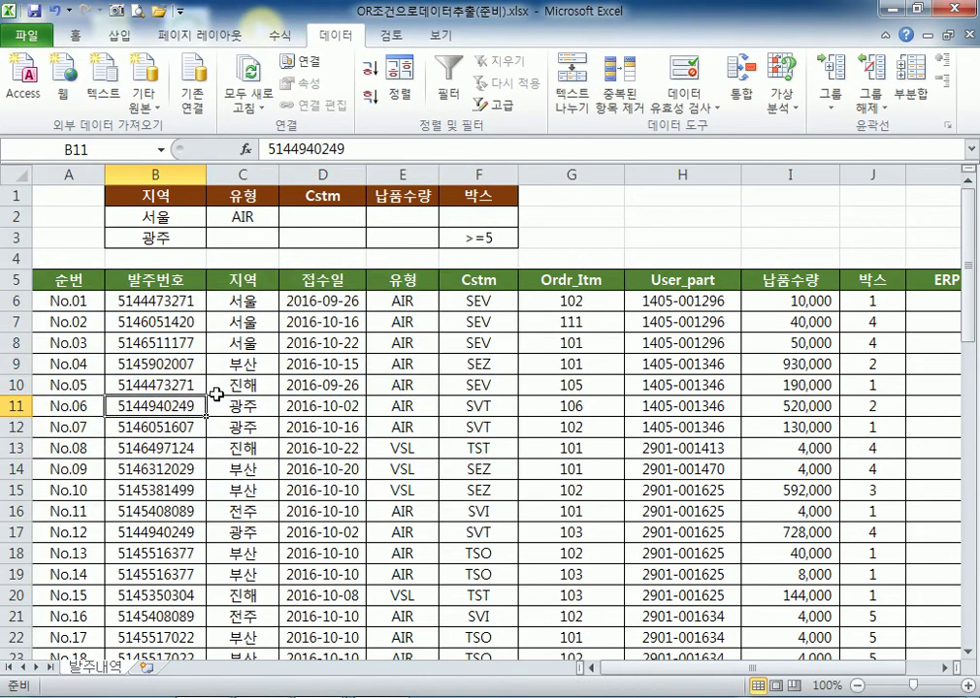
pyautogui.click(497, 103)
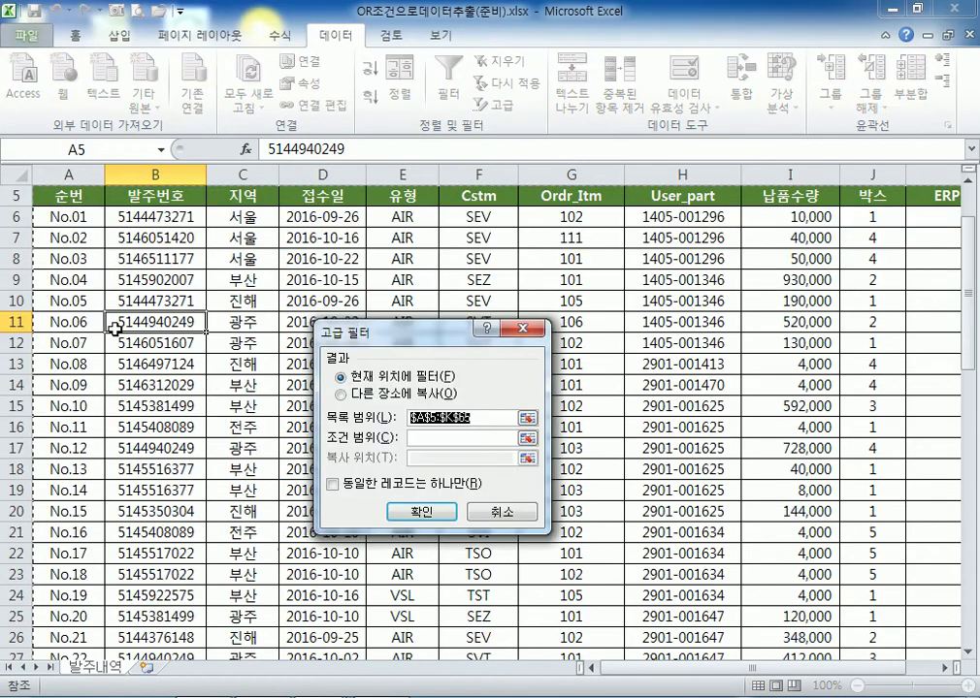
pyautogui.scroll(-18, 63, 257)
pyautogui.scroll(14, 103, 371)
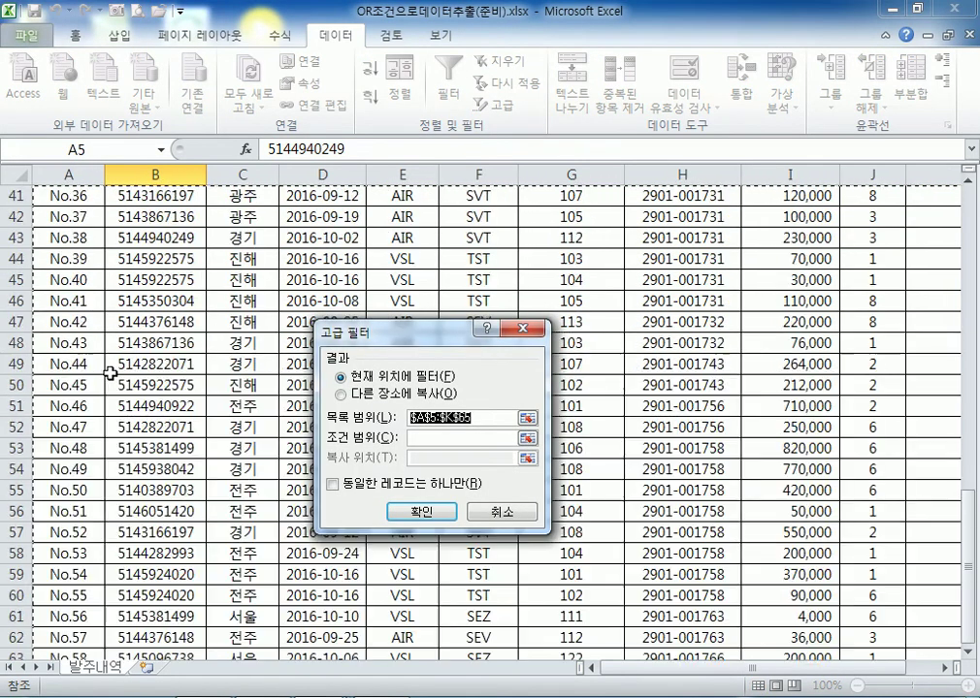
pyautogui.scroll(5, 131, 326)
pyautogui.moveTo(459, 343); pyautogui.dragTo(744, 152)
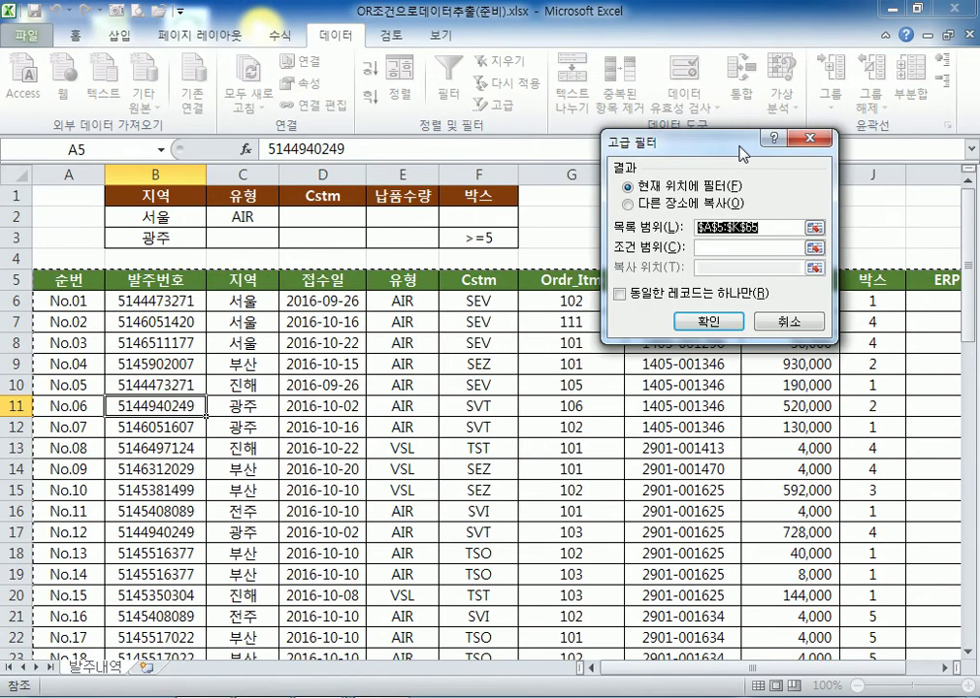
pyautogui.click(713, 250)
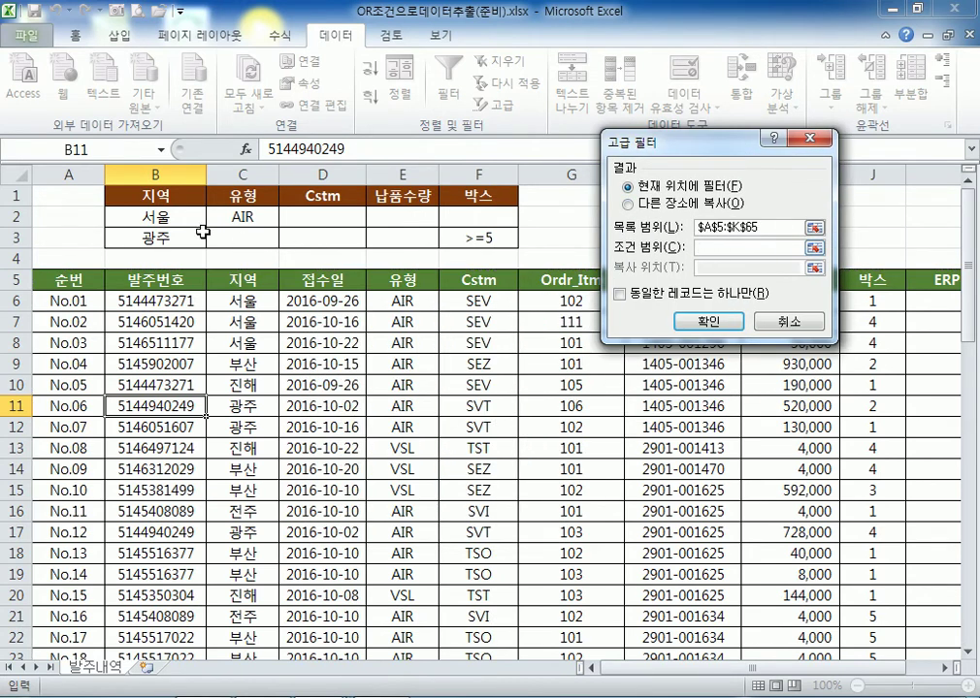
pyautogui.moveTo(136, 194); pyautogui.dragTo(500, 241)
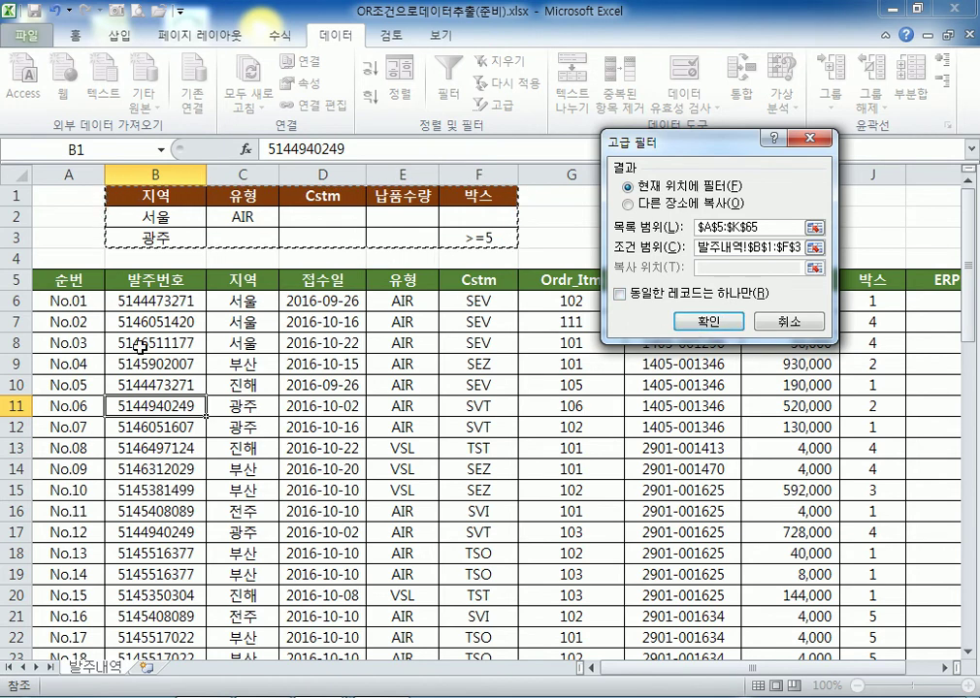
pyautogui.click(700, 321)
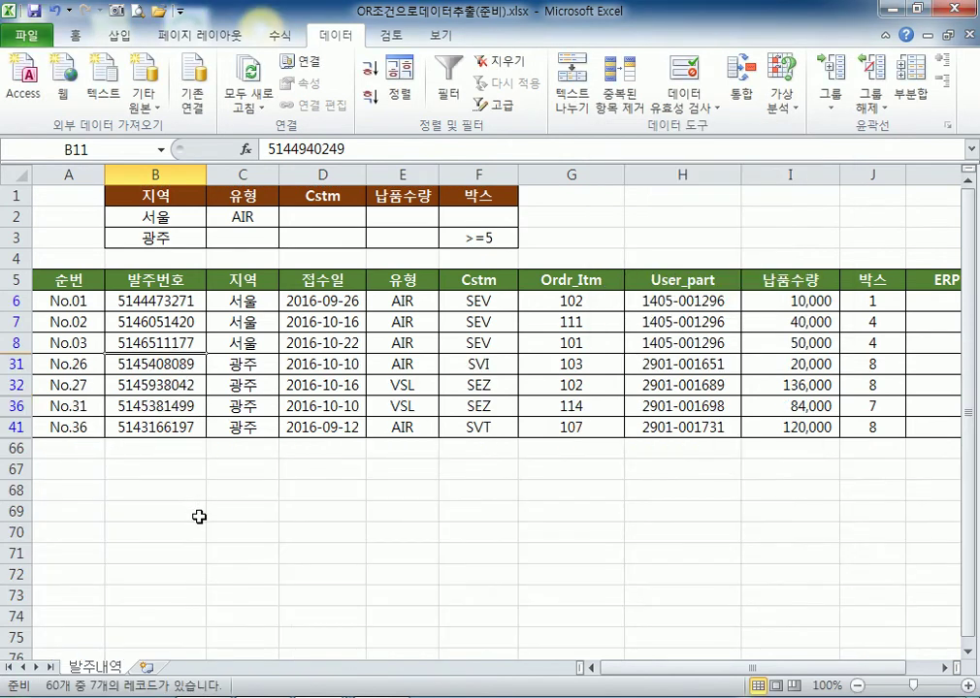
# Compare the filtered 서울 and 광주 records, including their 유형 and 박스 values, with the two criteria rows
pyautogui.moveTo(237, 297); pyautogui.dragTo(417, 347)
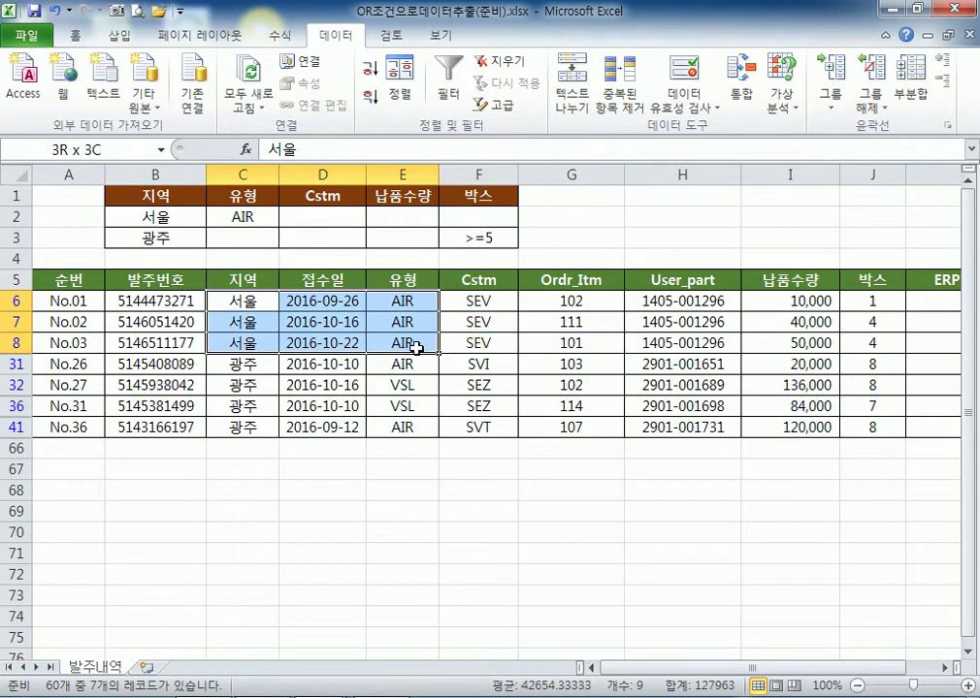
pyautogui.moveTo(229, 365); pyautogui.dragTo(224, 422)
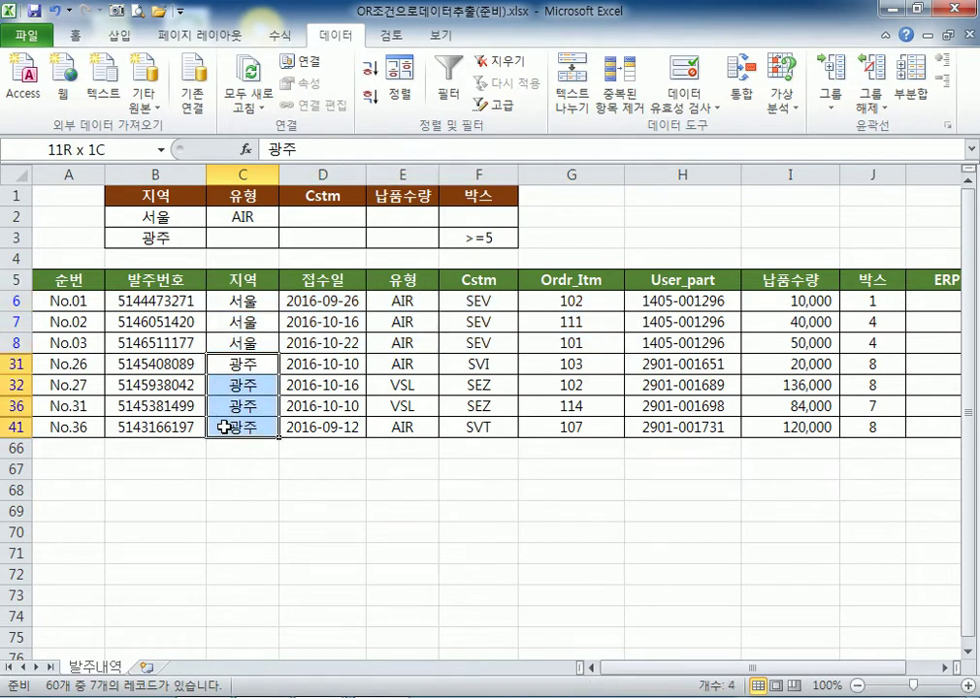
pyautogui.moveTo(873, 364); pyautogui.dragTo(875, 424)
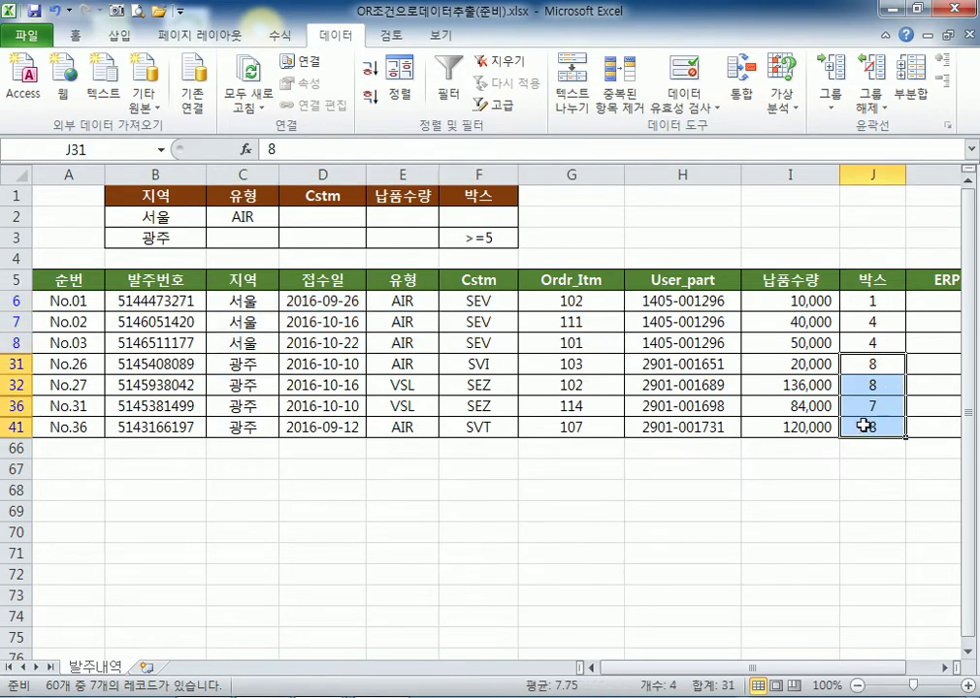
pyautogui.click(243, 343)
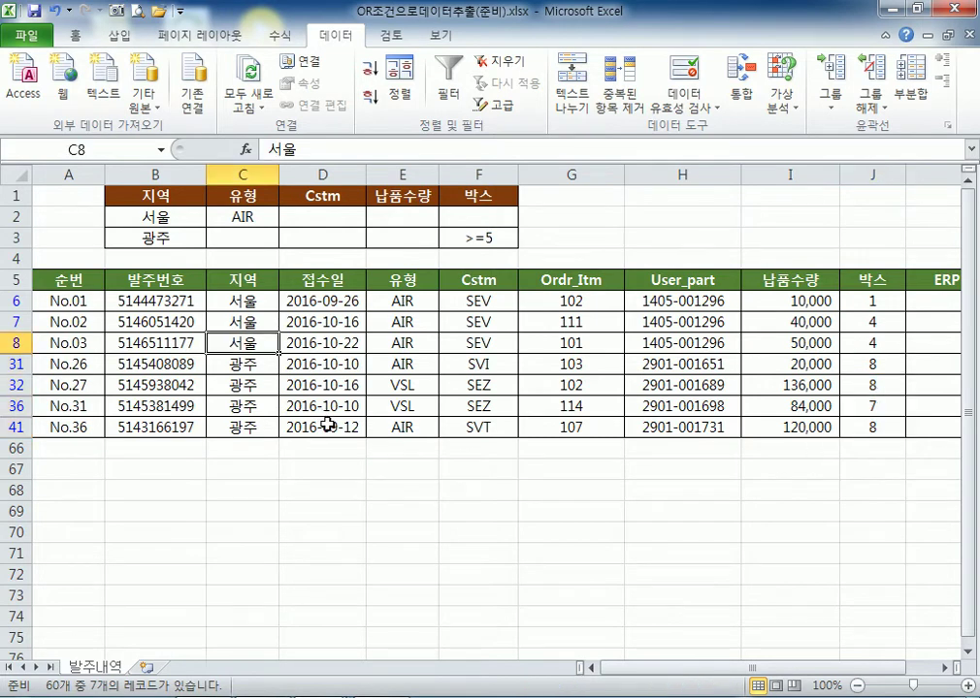
# Clear the filter from the order table
pyautogui.click(501, 66)
pyautogui.scroll(-4, 207, 377)
pyautogui.scroll(4, 207, 378)
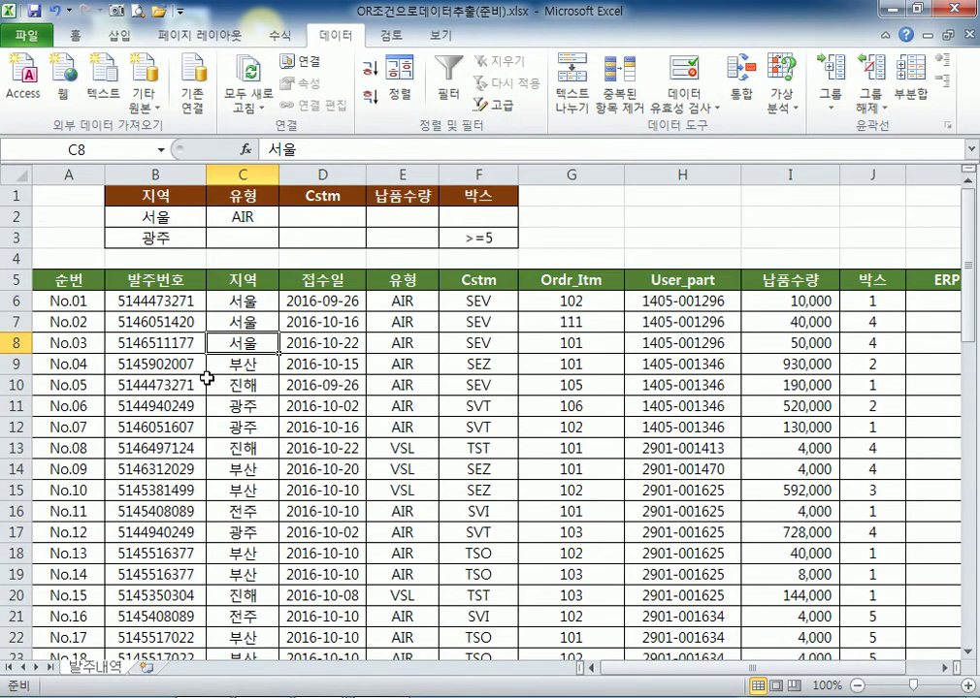
# Extract the records of A5:K65 matching criteria B1:F3 to another location starting at A71 with Advanced Filter
pyautogui.click(507, 107)
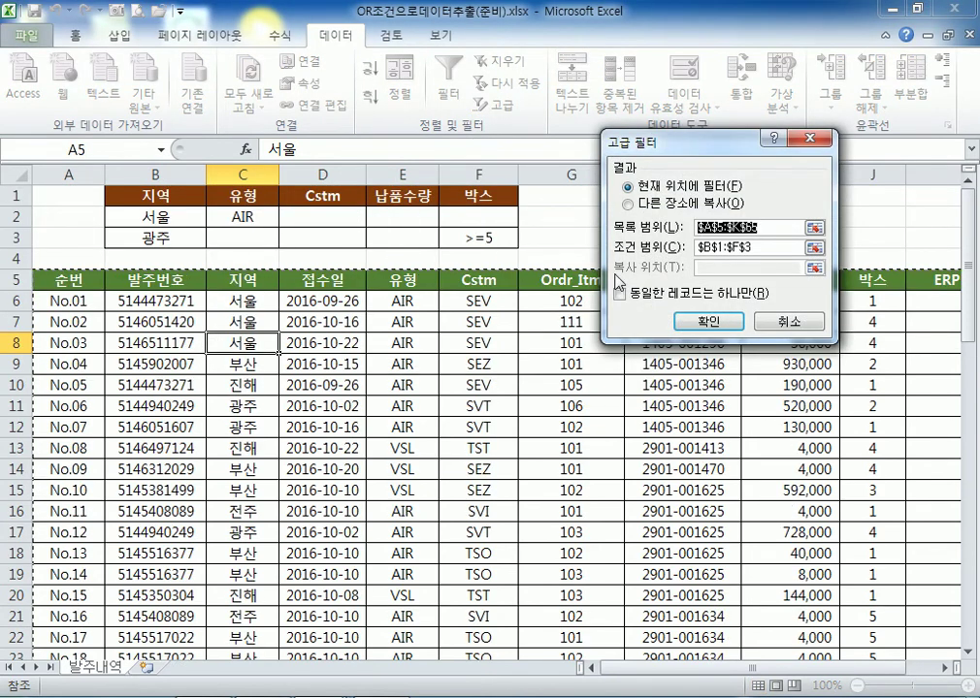
pyautogui.moveTo(786, 248); pyautogui.dragTo(674, 250)
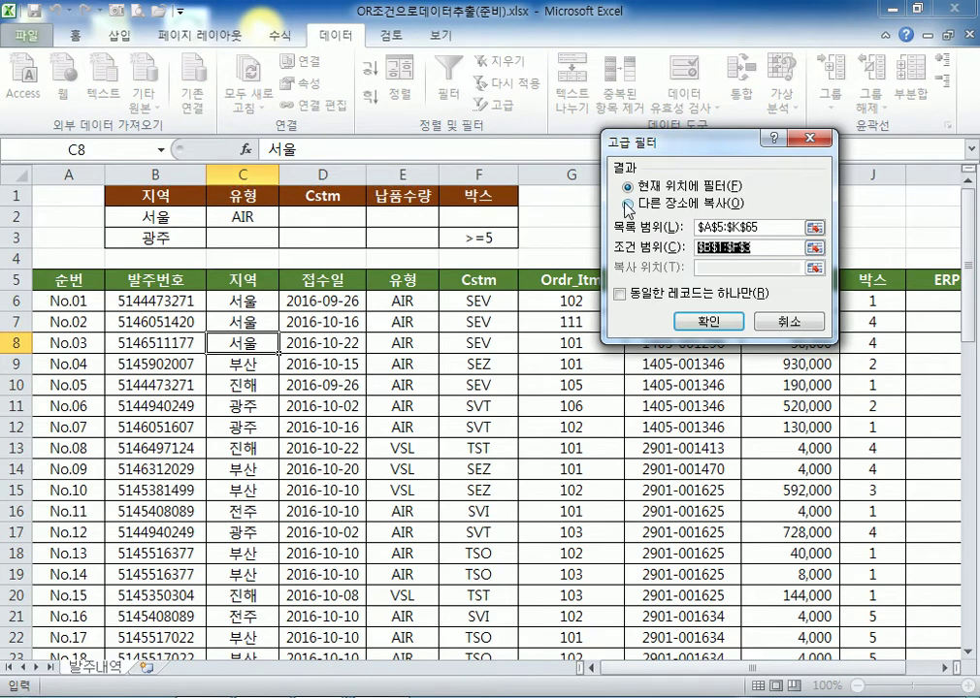
pyautogui.click(628, 205)
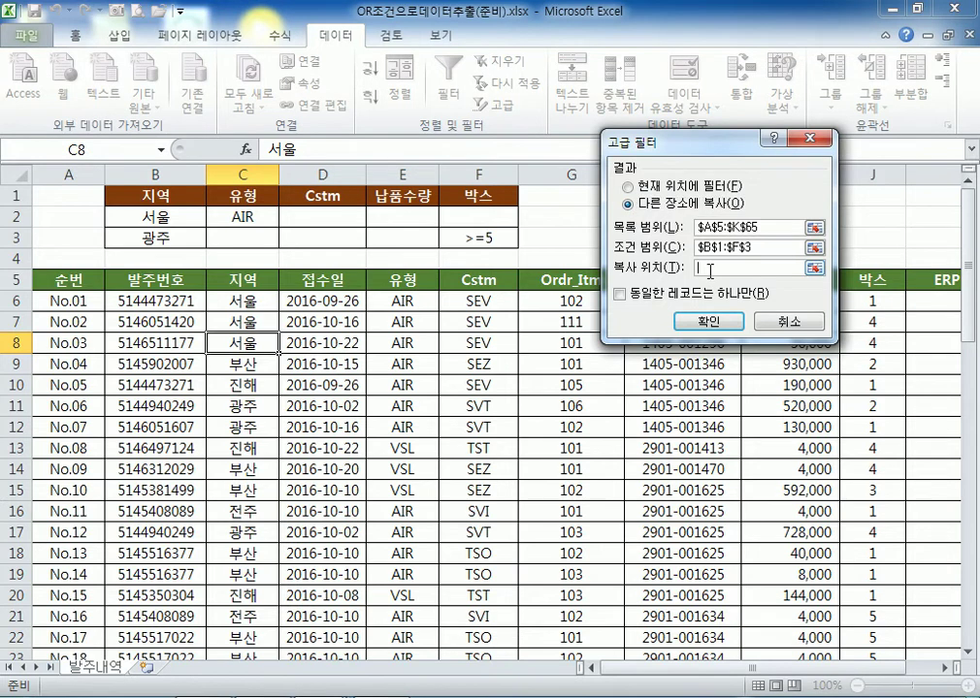
pyautogui.scroll(-16, 79, 368)
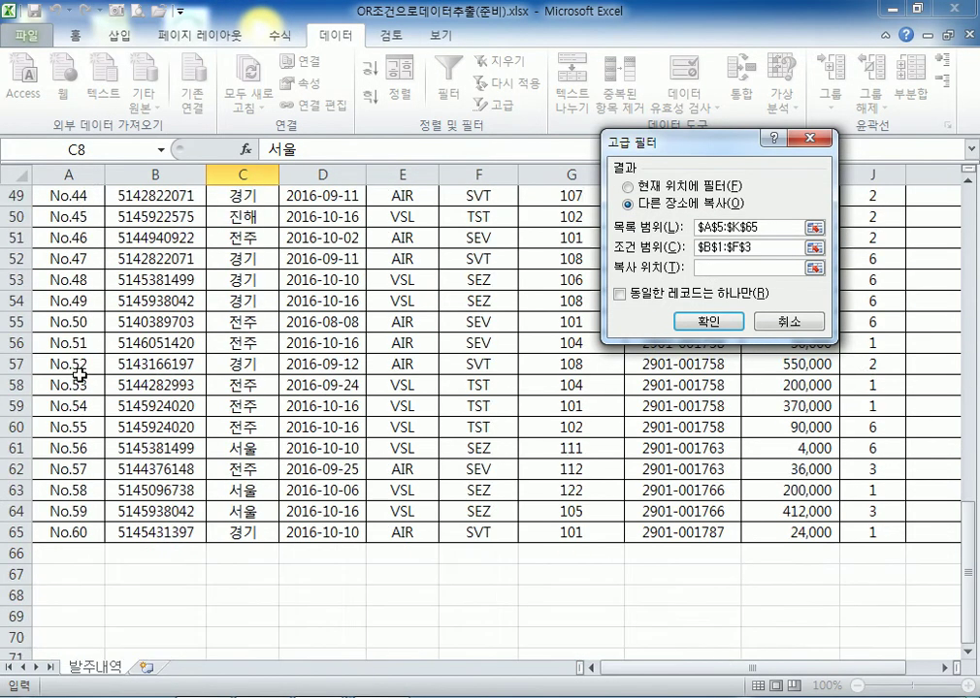
pyautogui.scroll(-4, 81, 373)
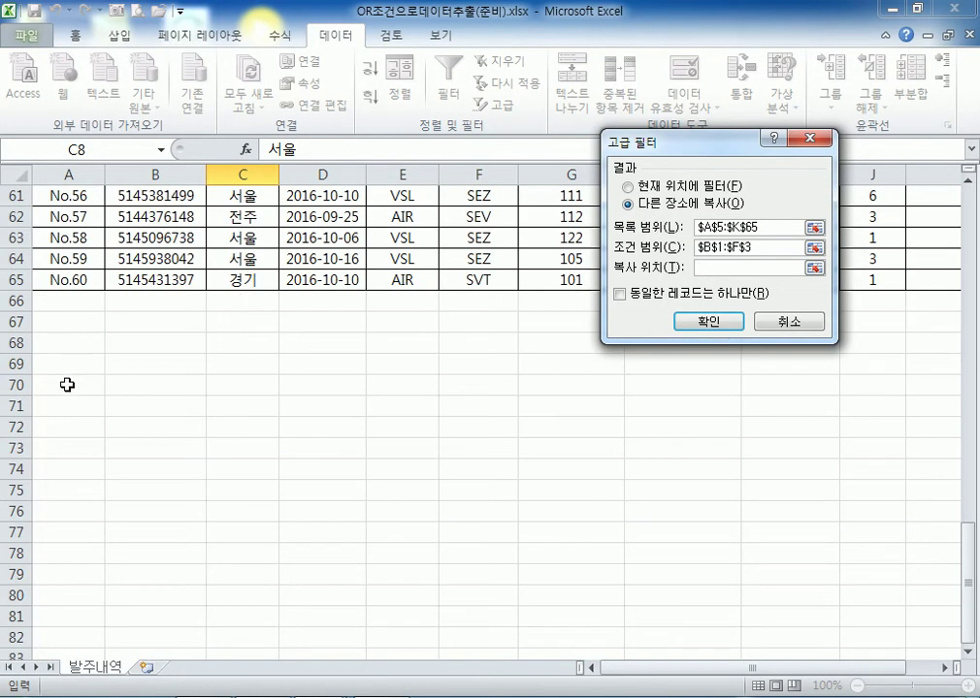
pyautogui.click(64, 407)
pyautogui.scroll(-3, 77, 368)
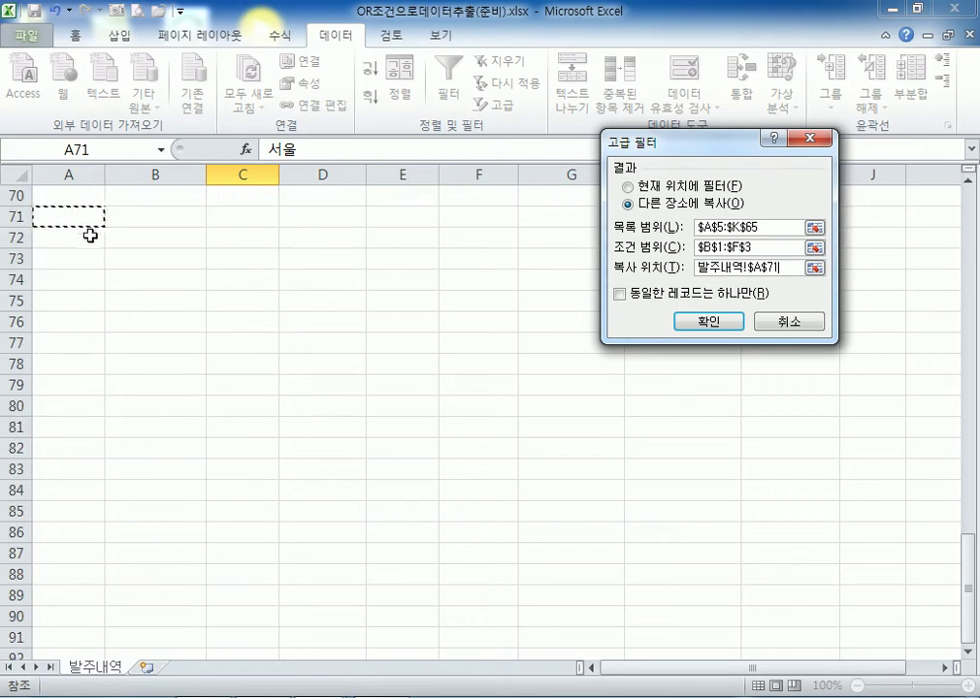
pyautogui.scroll(1, 77, 223)
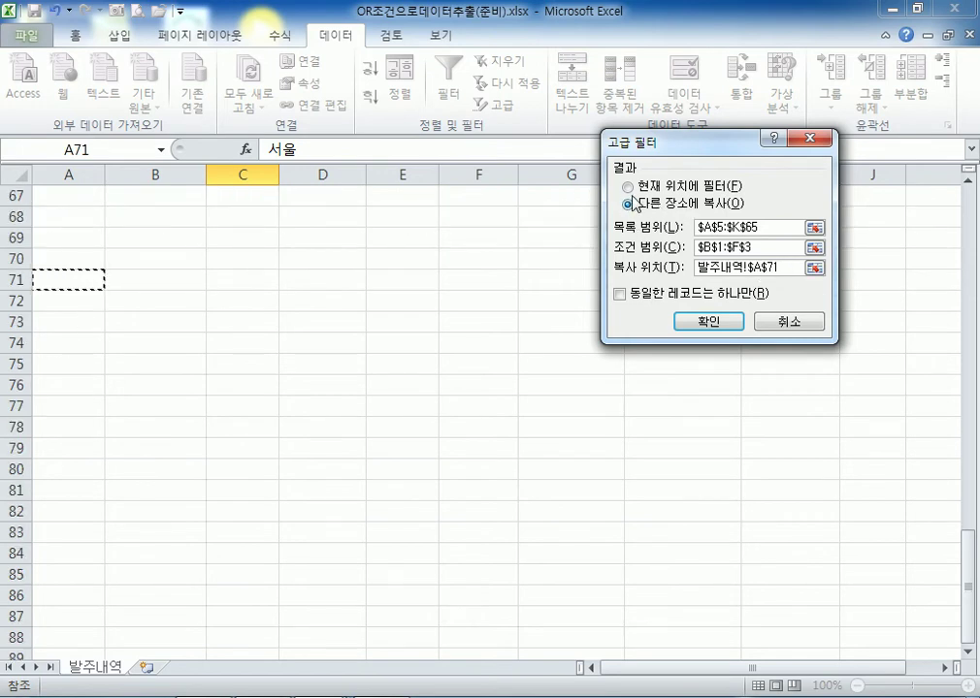
pyautogui.click(716, 323)
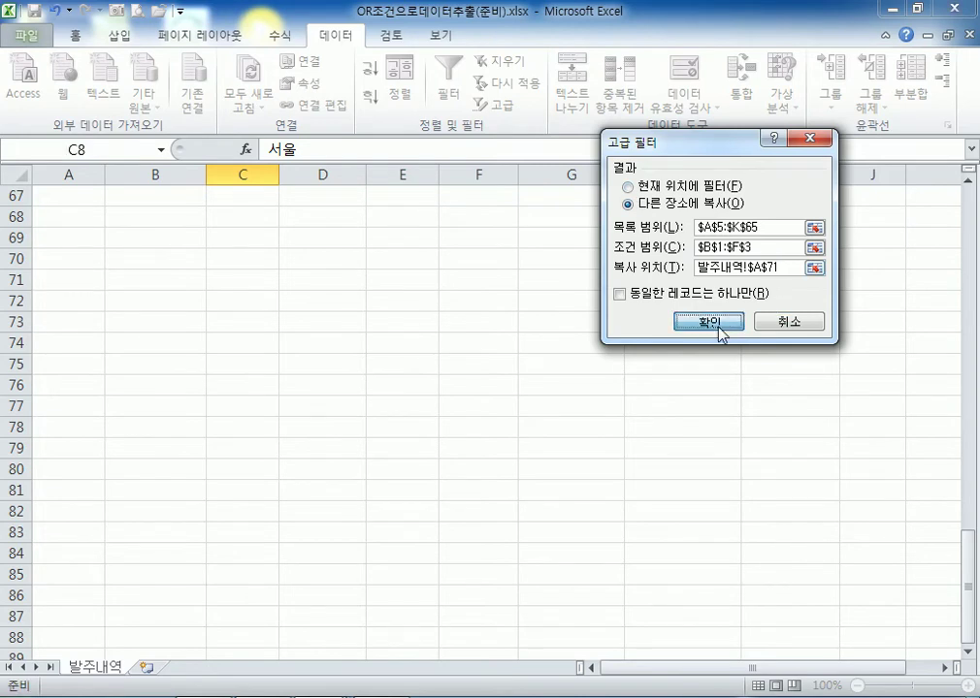
# Examine the criteria range, the full order table and the extracted records starting at row 71
pyautogui.scroll(3, 225, 355)
pyautogui.click(175, 199)
pyautogui.moveTo(175, 199); pyautogui.dragTo(479, 236)
pyautogui.click(140, 344)
pyautogui.scroll(-15, 138, 347)
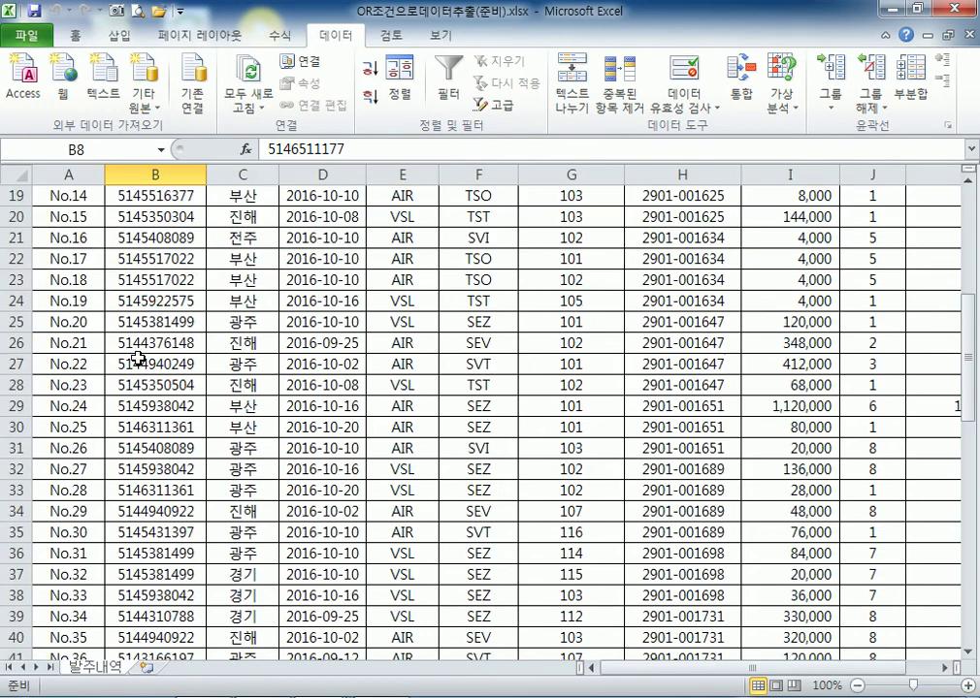
pyautogui.scroll(-6, 116, 356)
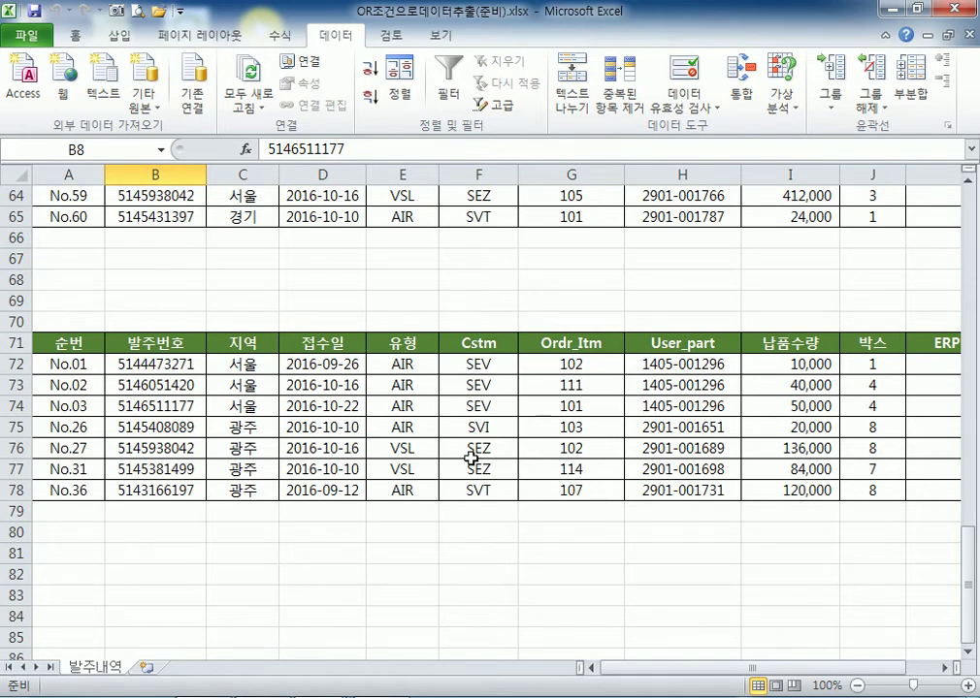
pyautogui.scroll(20, 471, 459)
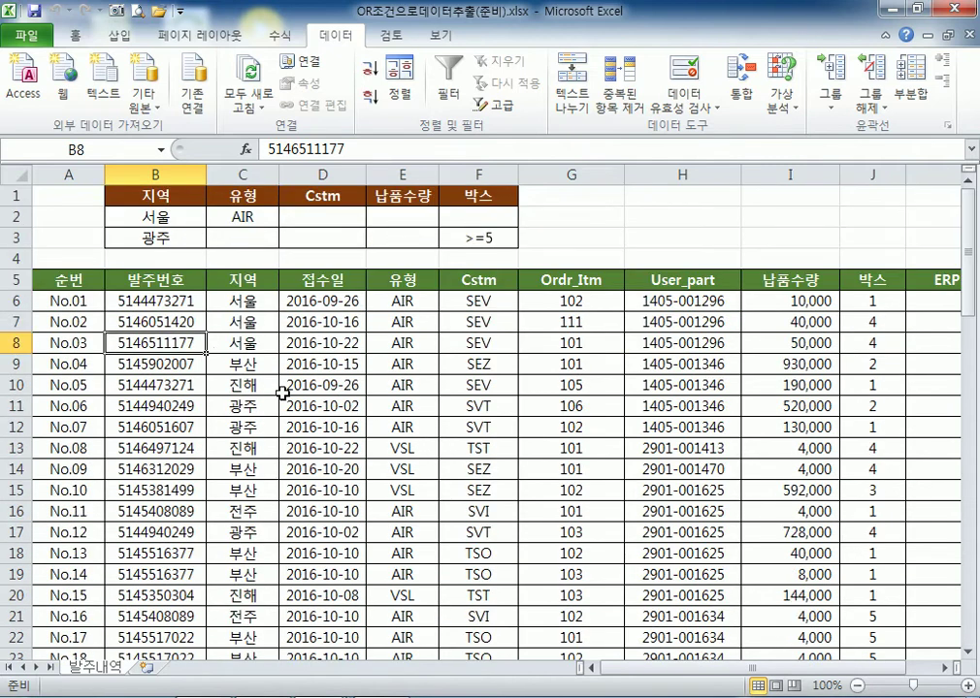
pyautogui.click(217, 321)
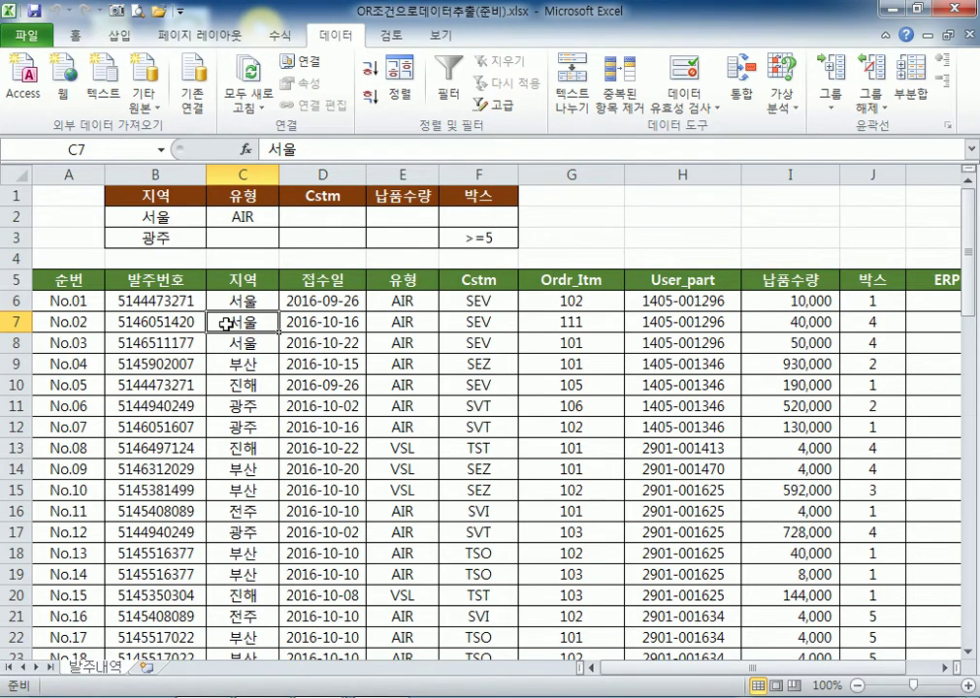
pyautogui.scroll(-7, 309, 356)
pyautogui.scroll(7, 320, 373)
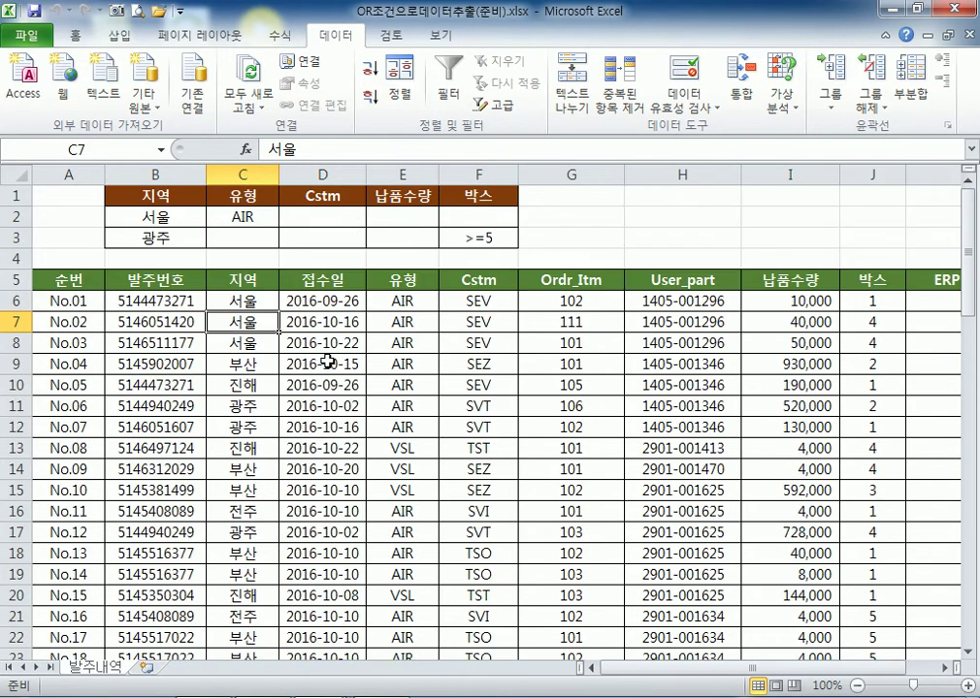
# Enter the header 지역 in H1 and the criterion 서울 in H2, and select H1:H2
pyautogui.click(670, 199)
pyautogui.scroll(8, 657, 225)
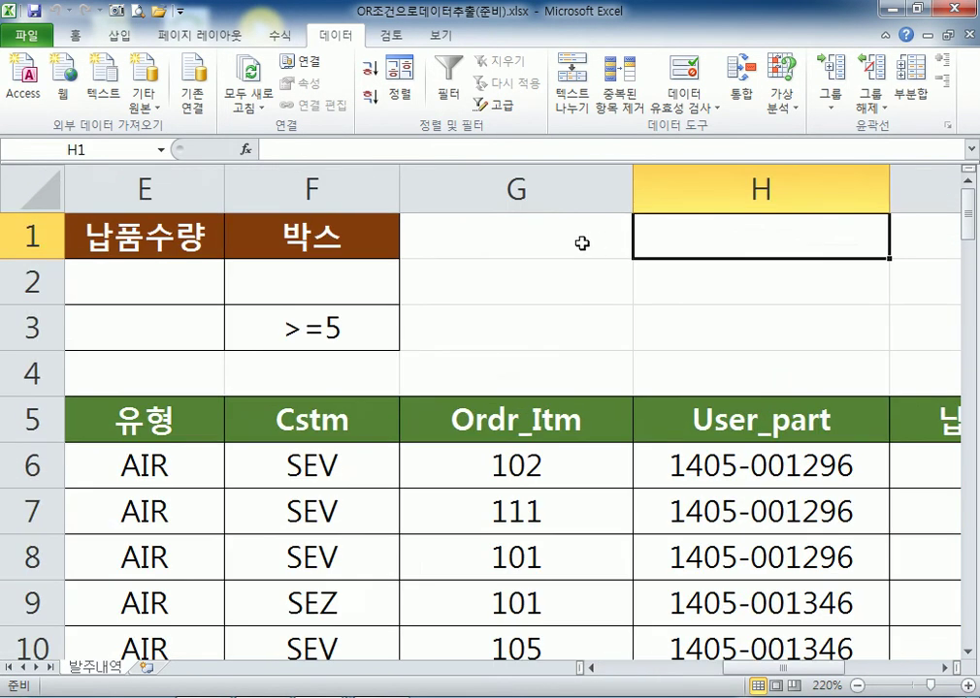
pyautogui.write('wldur')
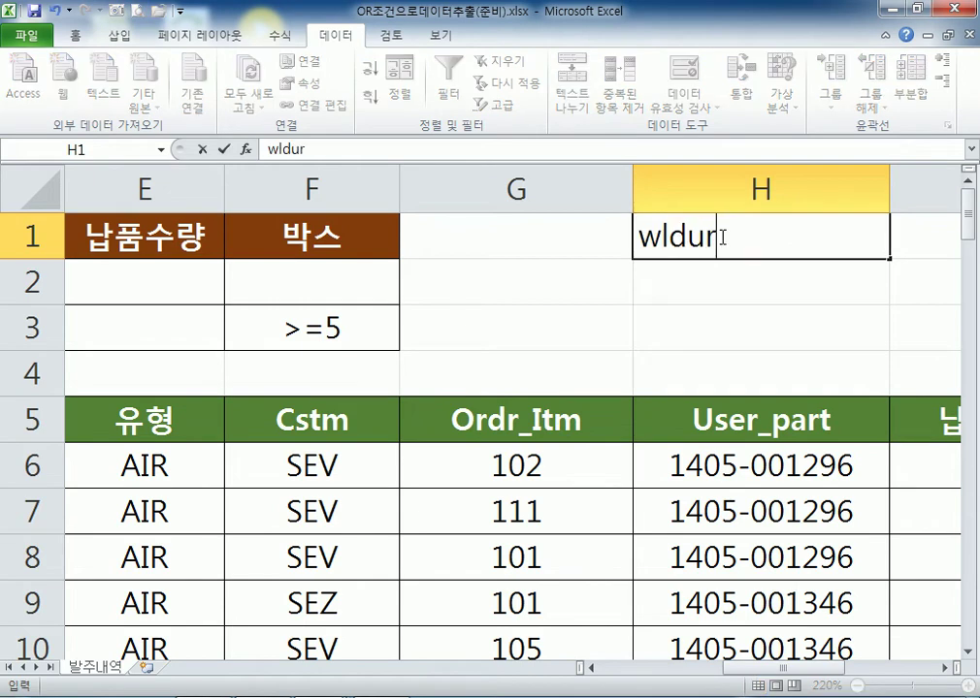
pyautogui.press('Escape')
pyautogui.press('Hangul')
pyautogui.write('ㅈ지역')
pyautogui.press('Return')
pyautogui.write('서울')
pyautogui.press('Return')
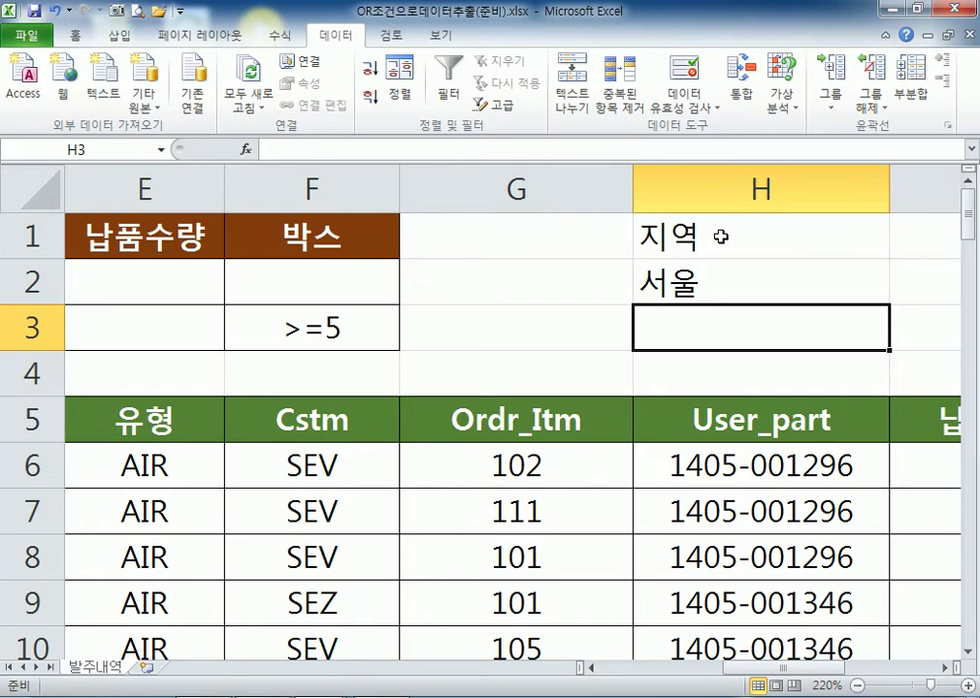
pyautogui.moveTo(746, 237); pyautogui.dragTo(745, 287)
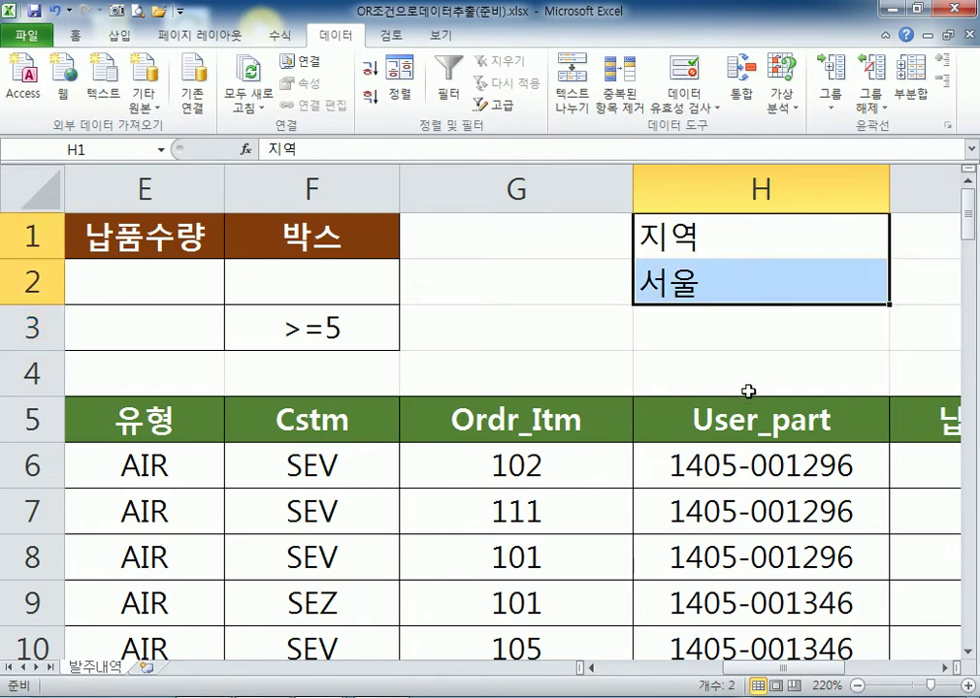
# Compare the 지역 header in B1 and the rest of the criteria header row with the header in H1
pyautogui.hotkey('ctrl', 'Left')
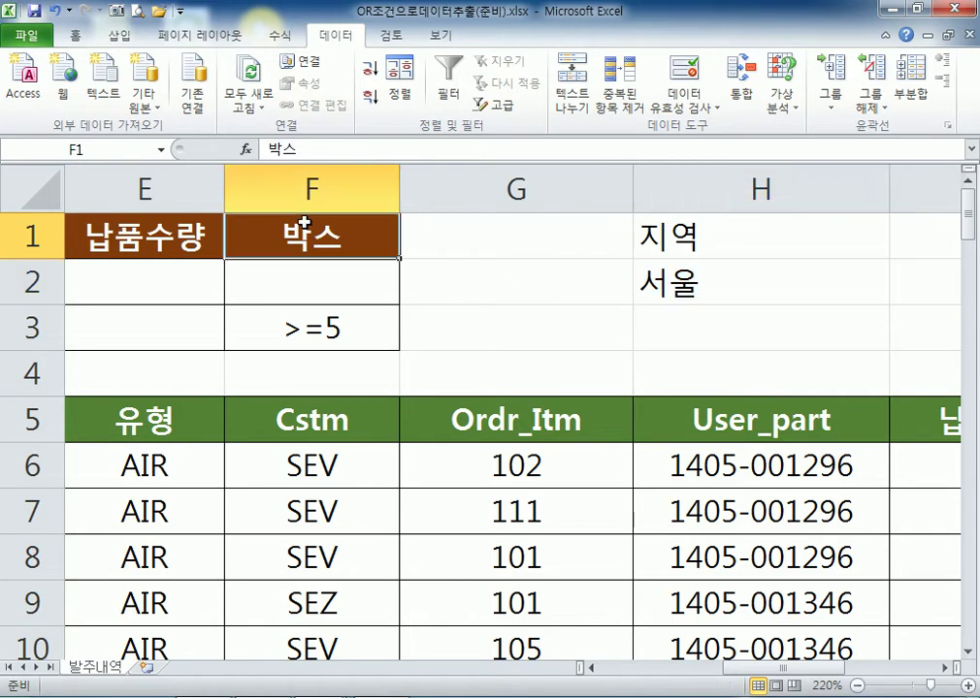
pyautogui.hotkey('ctrl', 'Home')
pyautogui.click(325, 242)
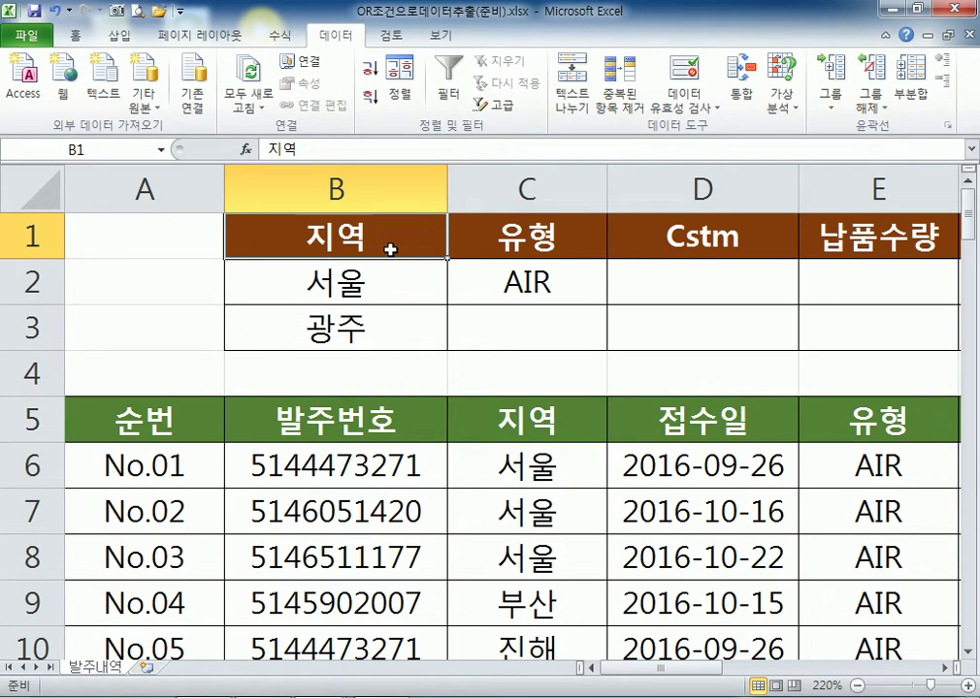
pyautogui.doubleClick(368, 229)
pyautogui.moveTo(364, 229); pyautogui.dragTo(297, 232)
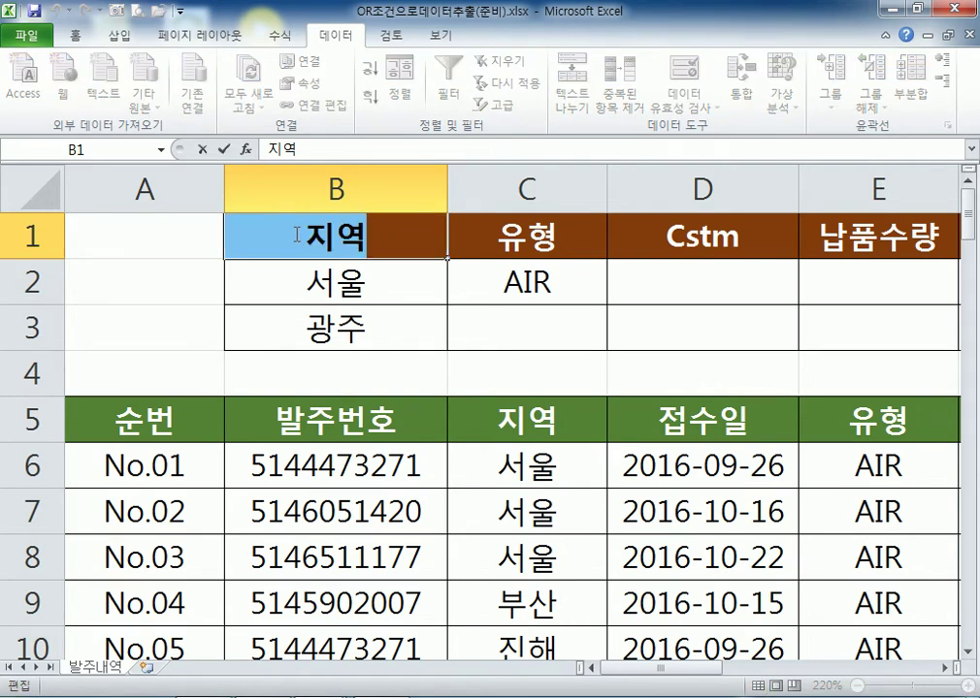
pyautogui.click(336, 243)
pyautogui.click(431, 276)
pyautogui.click(416, 246)
pyautogui.press('Right')
pyautogui.press('Right')
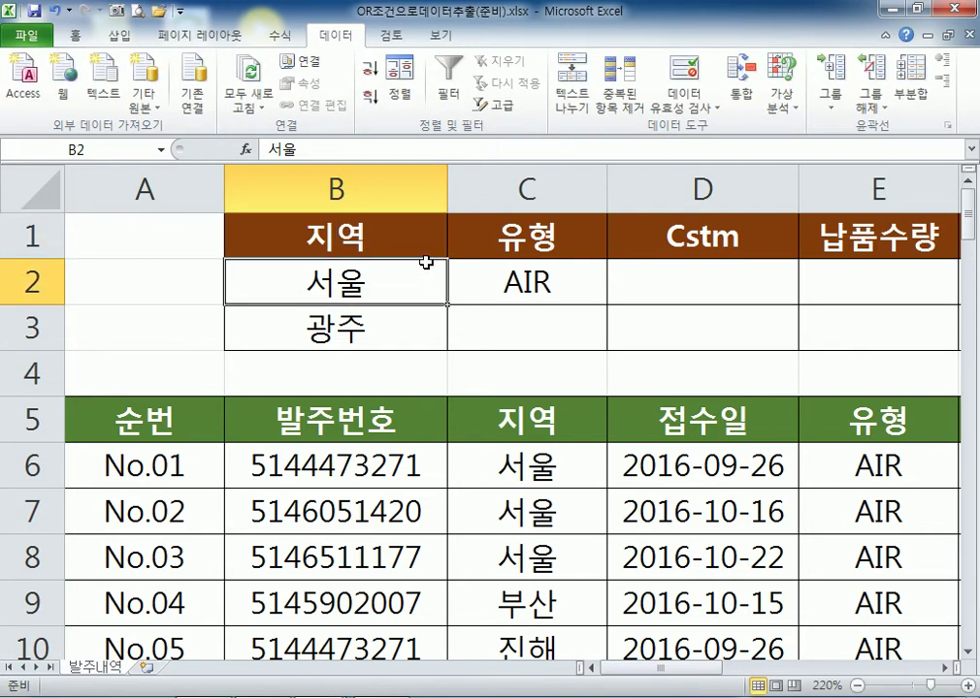
pyautogui.press('Right')
pyautogui.press('Right')
pyautogui.press('Right')
pyautogui.press('Right')
pyautogui.press('Right')
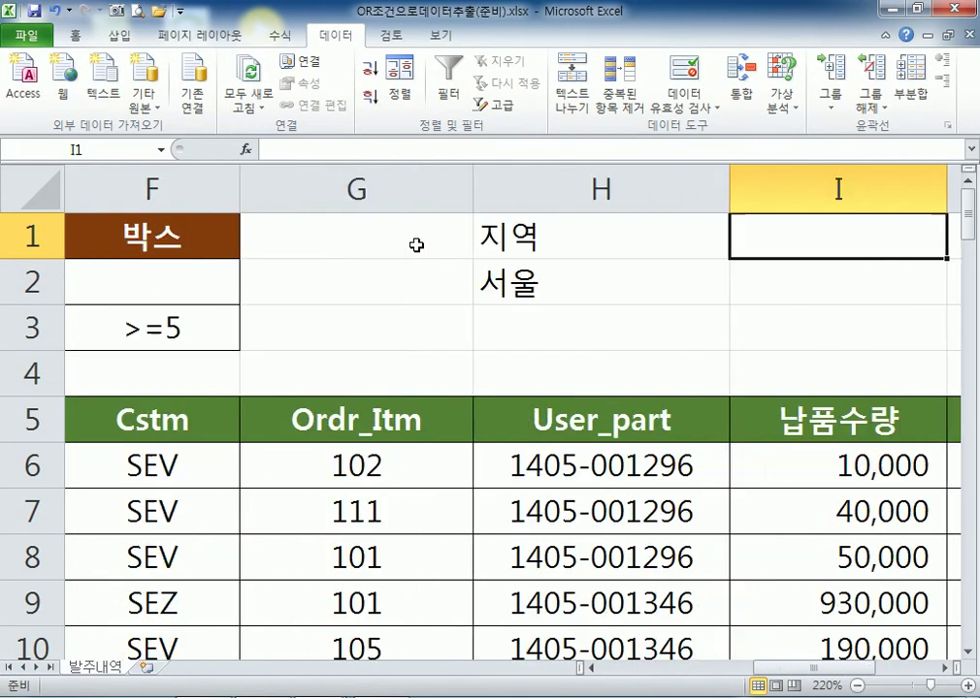
pyautogui.click(585, 251)
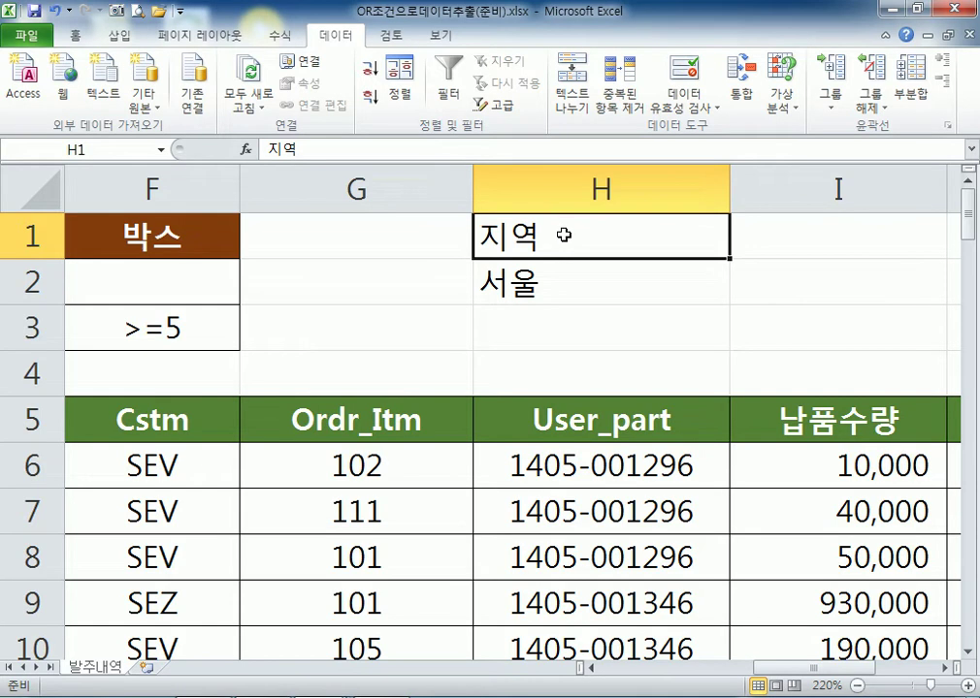
# Enter a second 지역 header in I1 with 부산 in I2, and select the criteria H1:I2
pyautogui.click(778, 234)
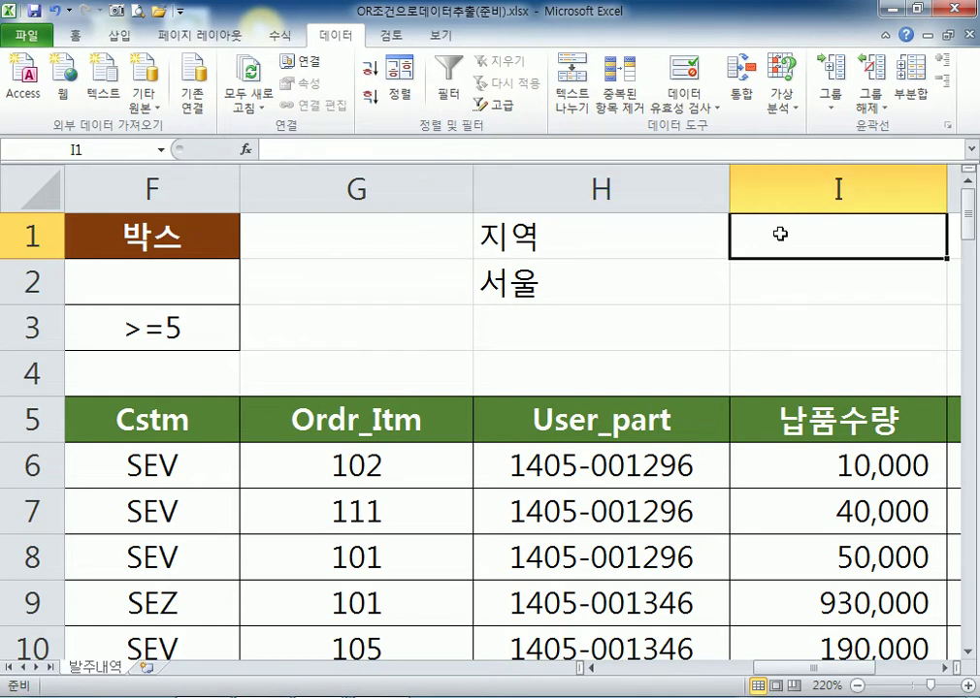
pyautogui.write('지여ㄱ')
pyautogui.press('Return')
pyautogui.write('ㅂ')
pyautogui.press('BackSpace')
pyautogui.write('부산')
pyautogui.press('Return')
pyautogui.moveTo(697, 247); pyautogui.dragTo(806, 282)
pyautogui.click(944, 668)
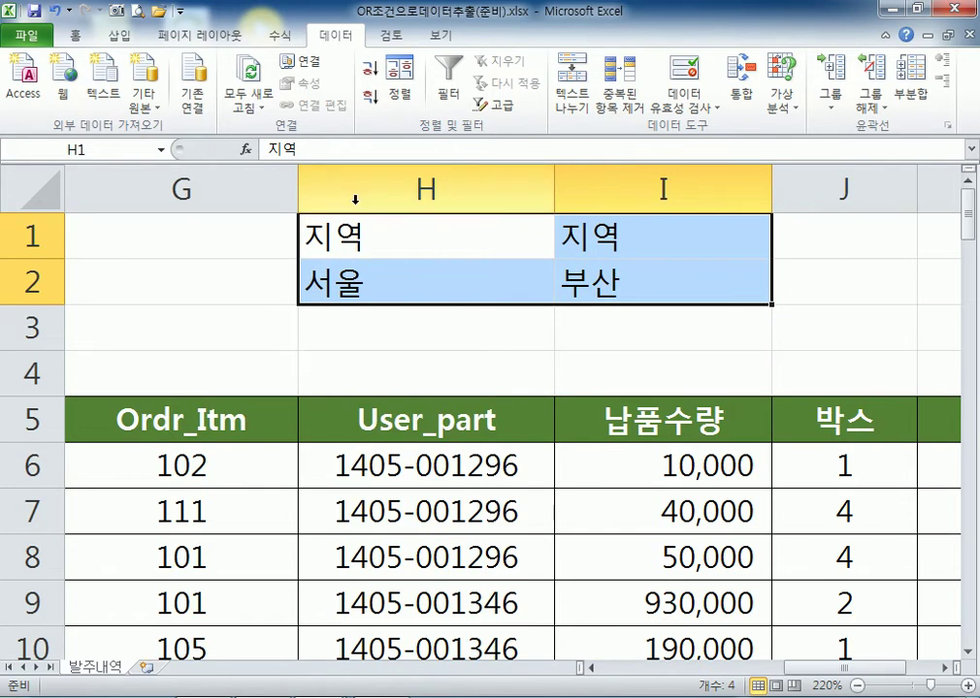
pyautogui.click(324, 234)
pyautogui.moveTo(505, 234); pyautogui.dragTo(602, 278)
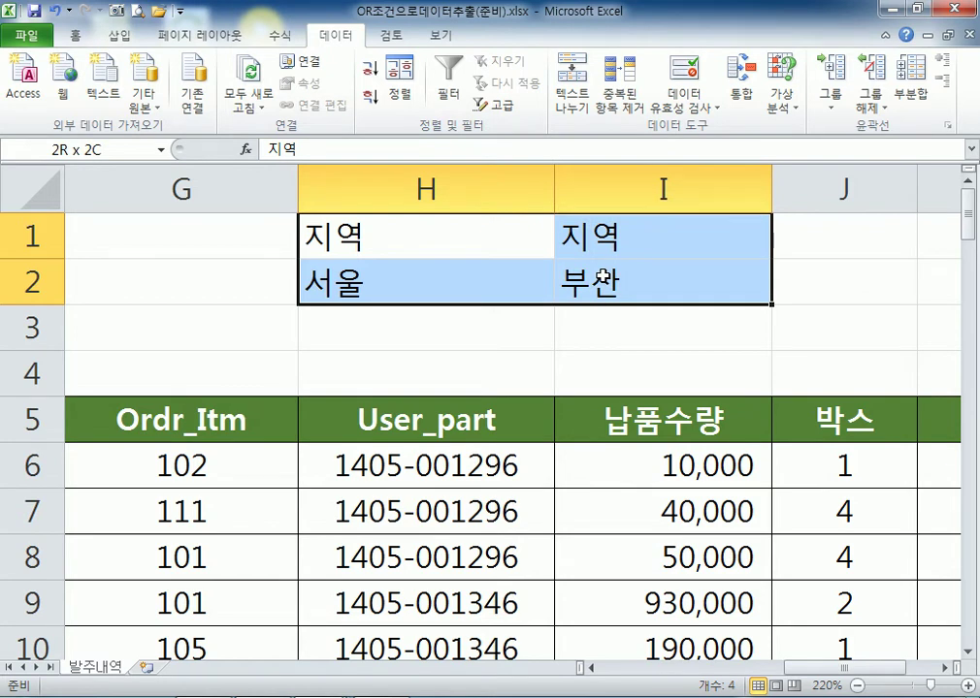
pyautogui.moveTo(603, 281); pyautogui.dragTo(576, 267)
# Replace the header in I1 with 박스 and the criterion in I2 with >=4, and review H1:I2
pyautogui.click(632, 241)
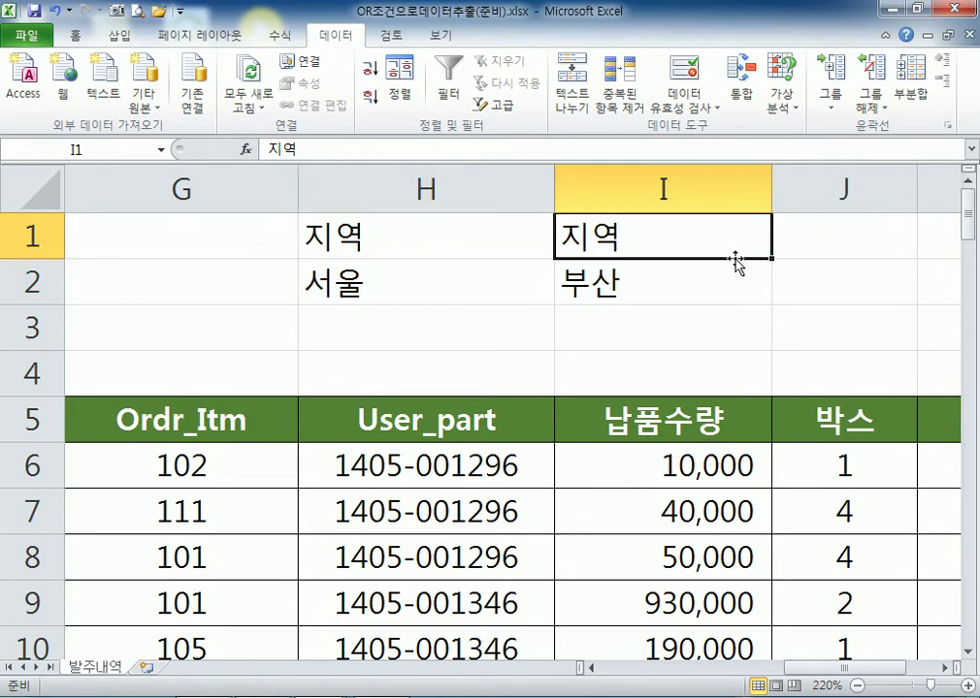
pyautogui.write('나')
pyautogui.press('BackSpace')
pyautogui.write('박스')
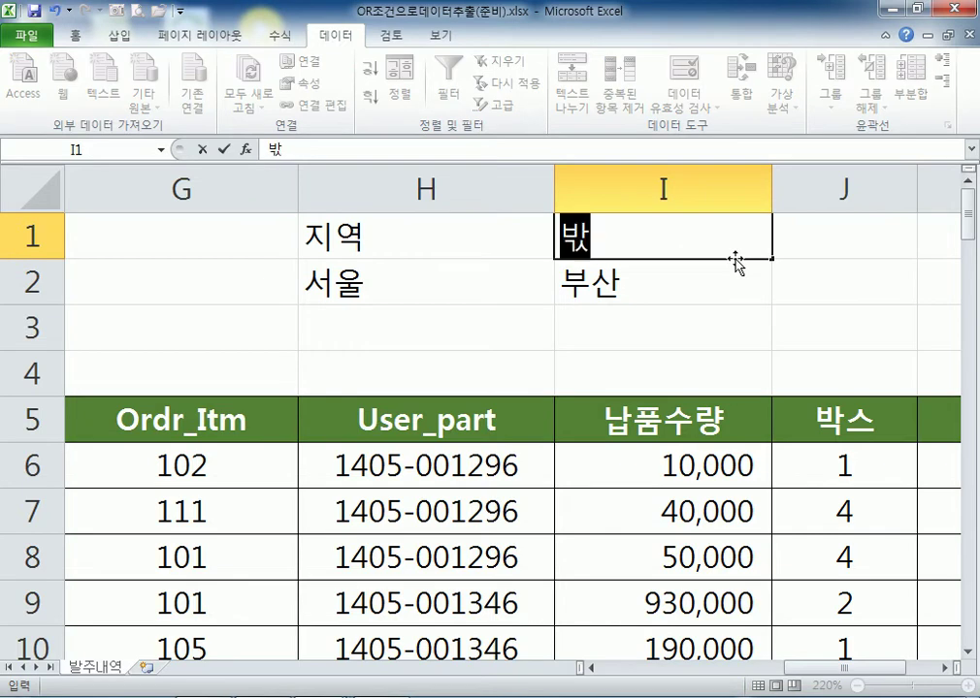
pyautogui.press('Return')
pyautogui.write('>=')
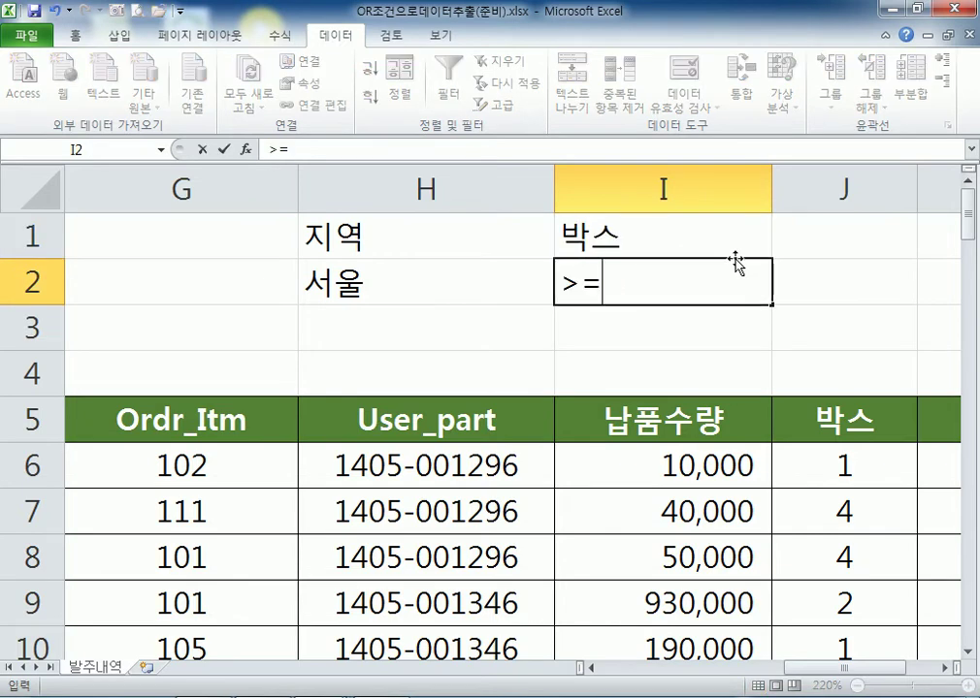
pyautogui.write('4')
pyautogui.press('Return')
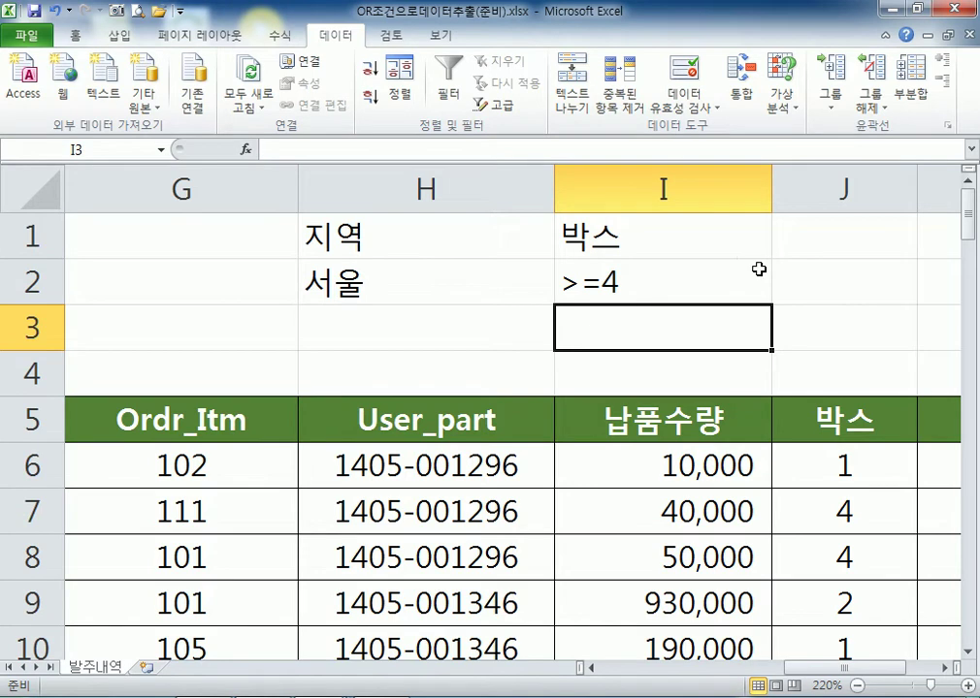
pyautogui.moveTo(444, 230); pyautogui.dragTo(554, 267)
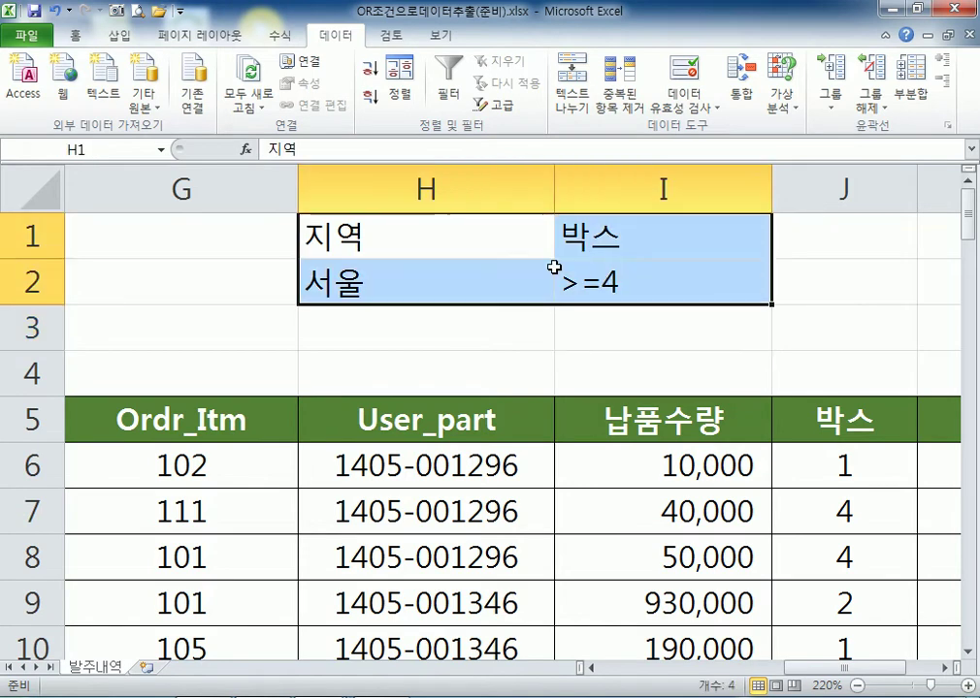
pyautogui.moveTo(321, 234); pyautogui.dragTo(328, 282)
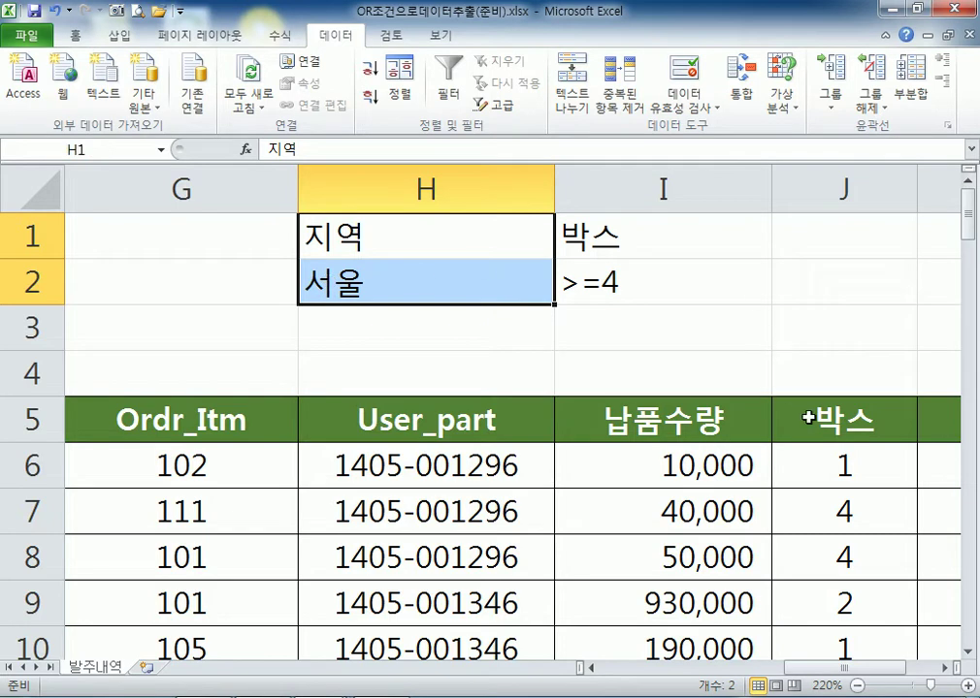
# Move the >=4 criterion from I2 to I3, one row below the 서울 criterion
pyautogui.moveTo(428, 230); pyautogui.dragTo(578, 335)
pyautogui.click(473, 222)
pyautogui.click(580, 287)
pyautogui.moveTo(388, 278); pyautogui.dragTo(603, 297)
pyautogui.moveTo(441, 329); pyautogui.dragTo(634, 334)
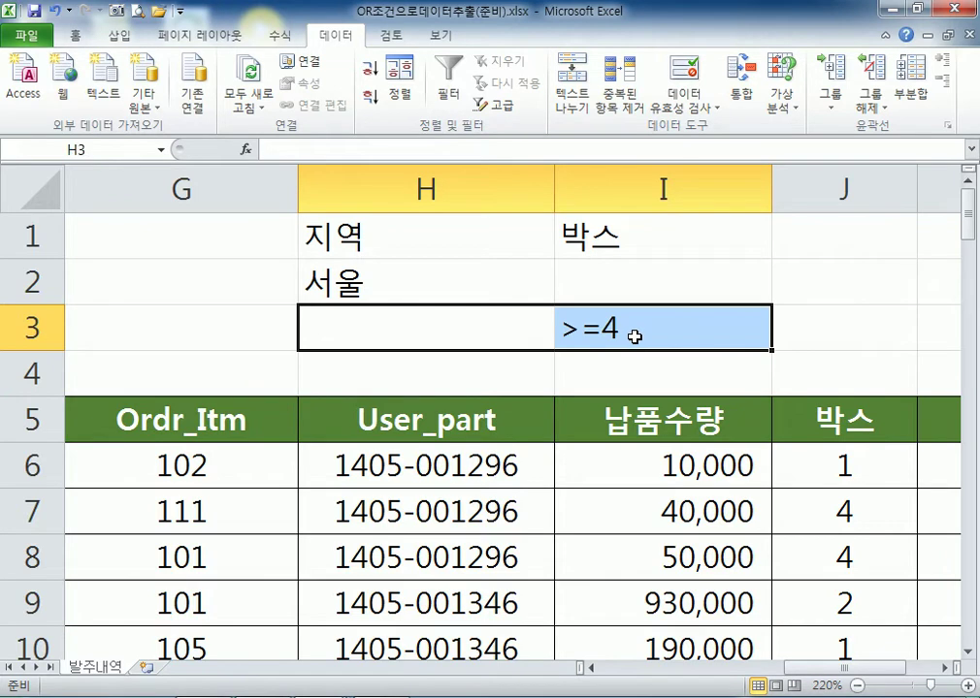
# Undo the last move and move 서울 from H2 to H3 instead
pyautogui.hotkey('ctrl', 'z')
pyautogui.click(406, 279)
pyautogui.moveTo(401, 309); pyautogui.dragTo(440, 337)
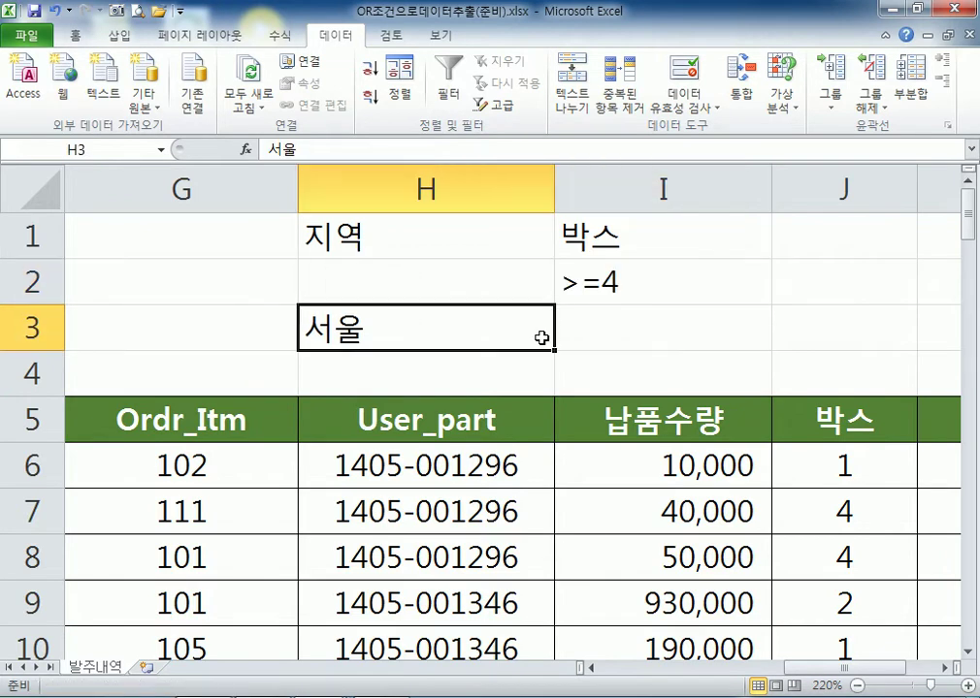
pyautogui.moveTo(476, 291); pyautogui.dragTo(587, 286)
pyautogui.moveTo(437, 321); pyautogui.dragTo(623, 331)
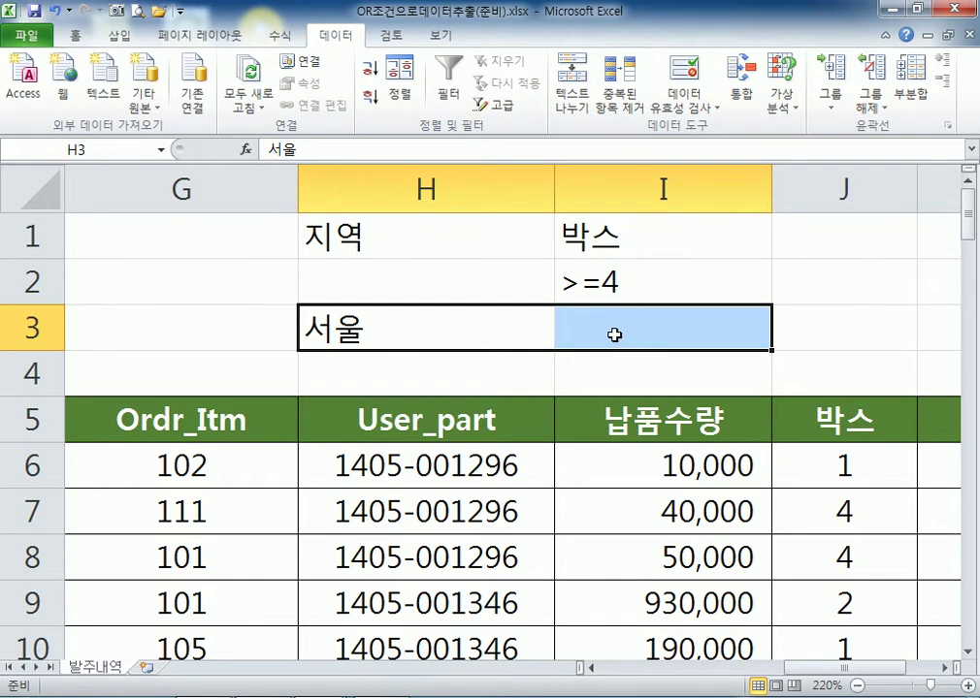
# Undo the move of 서울, move >=4 from I2 to I3 and select H1:I3
pyautogui.hotkey('ctrl', 'z')
pyautogui.click(357, 251)
pyautogui.click(355, 287)
pyautogui.click(619, 289)
pyautogui.moveTo(635, 305); pyautogui.dragTo(573, 329)
pyautogui.moveTo(445, 236); pyautogui.dragTo(619, 328)
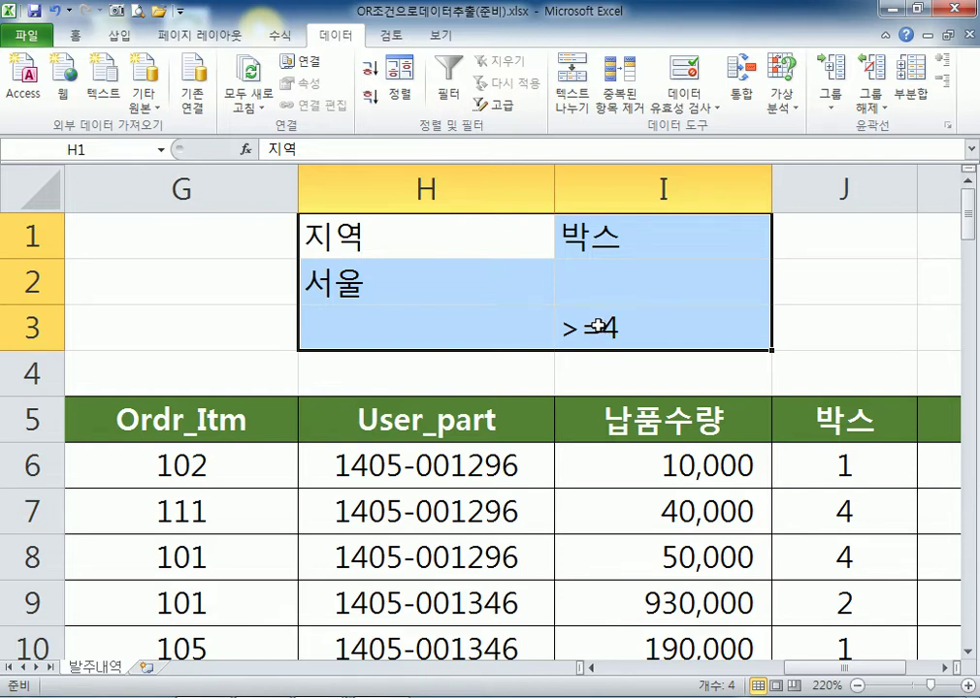
# Move >=4 from I3 back to I2 beside 서울 and select H1:I2
pyautogui.click(598, 328)
pyautogui.moveTo(575, 313); pyautogui.dragTo(582, 260)
pyautogui.click(441, 224)
pyautogui.moveTo(442, 225); pyautogui.dragTo(629, 296)
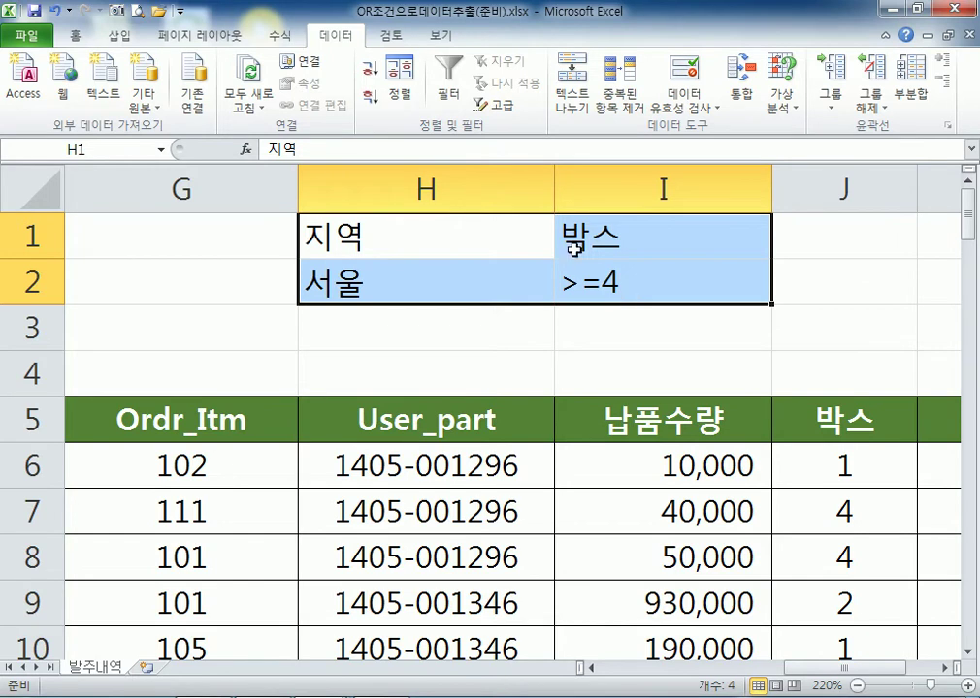
# Replace the header in I1 with 지역 and the criterion in I2 with 부산, and review both criteria
pyautogui.click(596, 229)
pyautogui.write('지역')
pyautogui.press('Return')
pyautogui.write('부산')
pyautogui.press('Return')
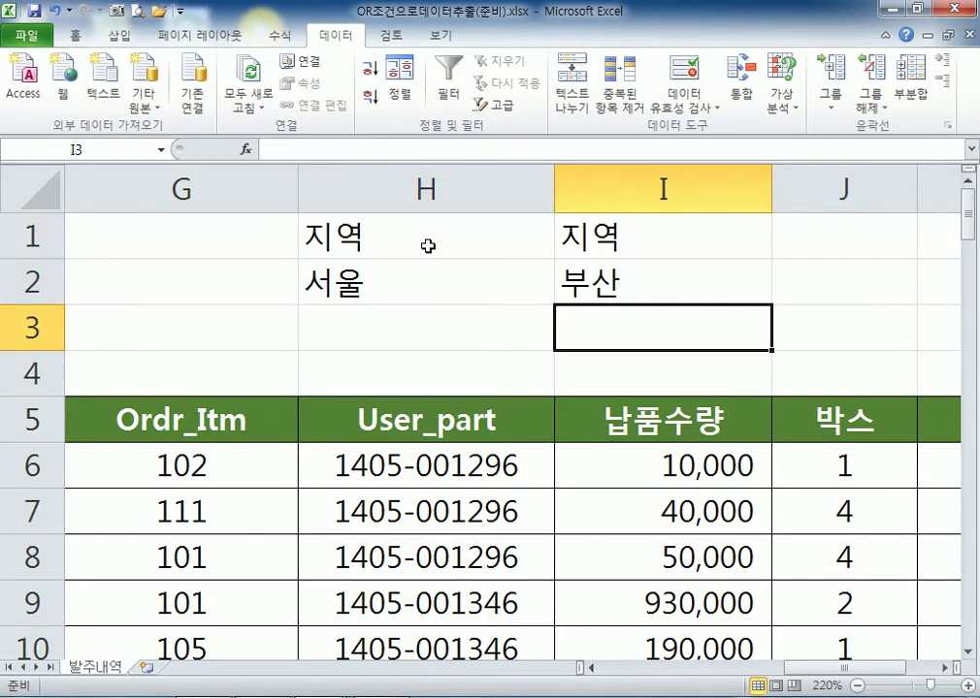
pyautogui.moveTo(430, 244); pyautogui.dragTo(618, 283)
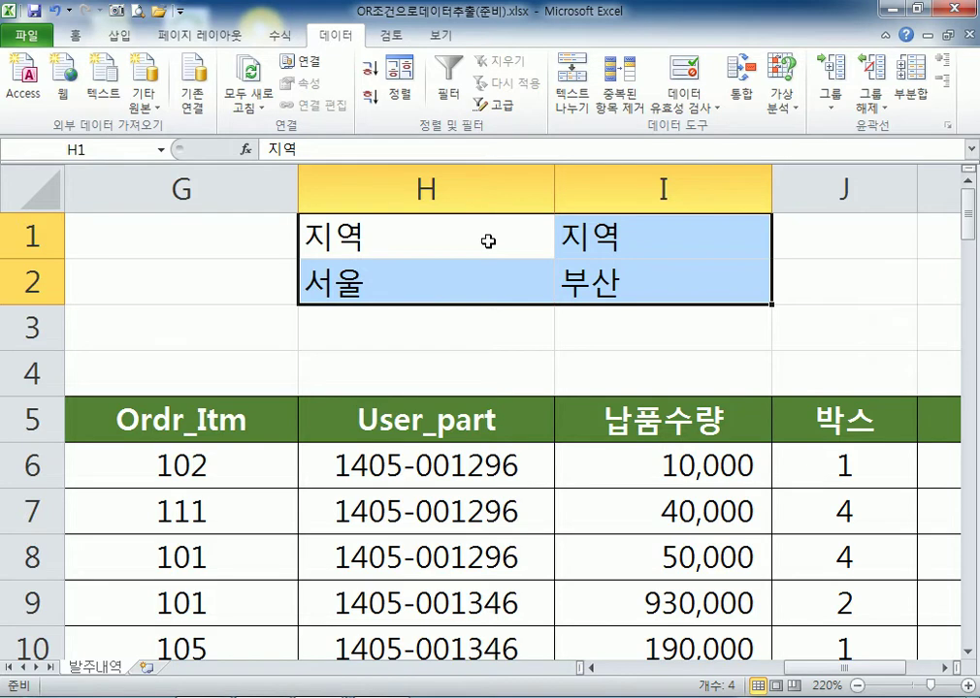
pyautogui.click(392, 280)
pyautogui.click(591, 276)
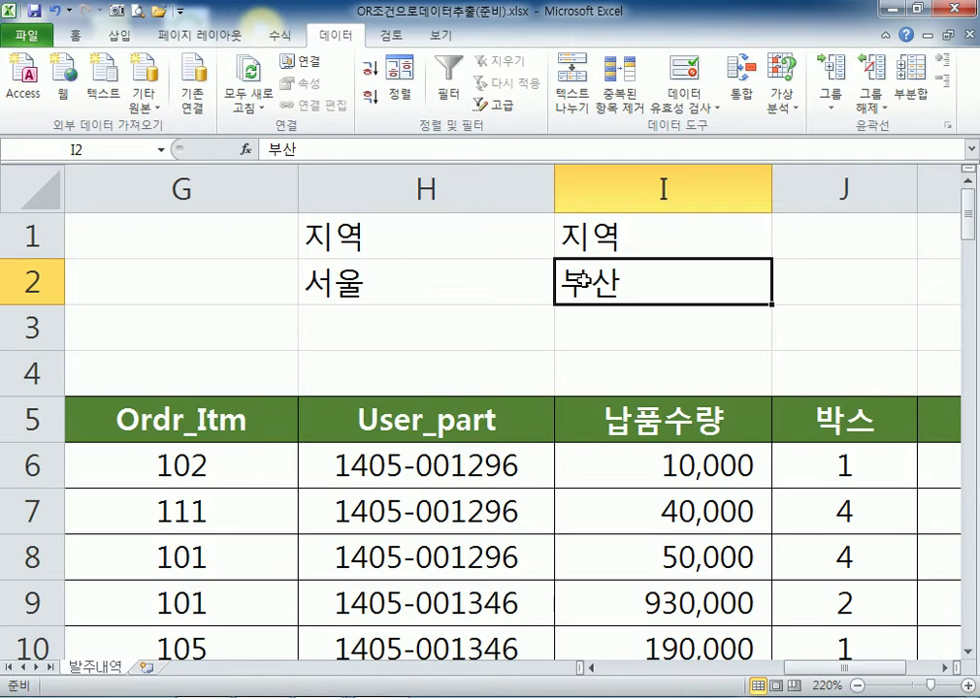
# Move 부산 from I2 to I3 so the two 지역 criteria stand on separate rows
pyautogui.moveTo(612, 303); pyautogui.dragTo(617, 328)
pyautogui.moveTo(415, 241); pyautogui.dragTo(619, 328)
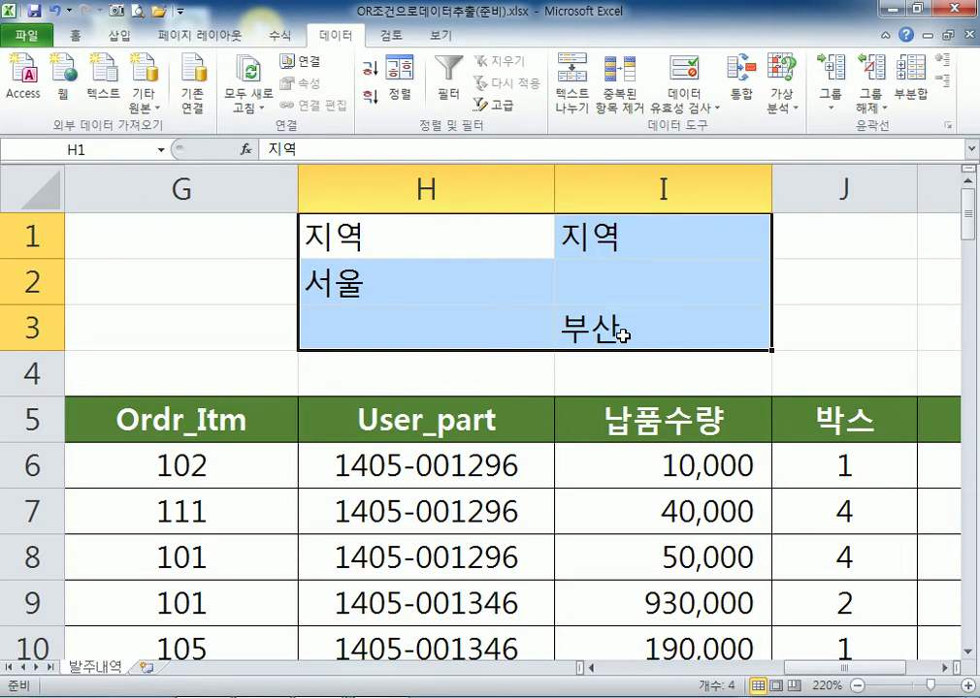
pyautogui.click(621, 333)
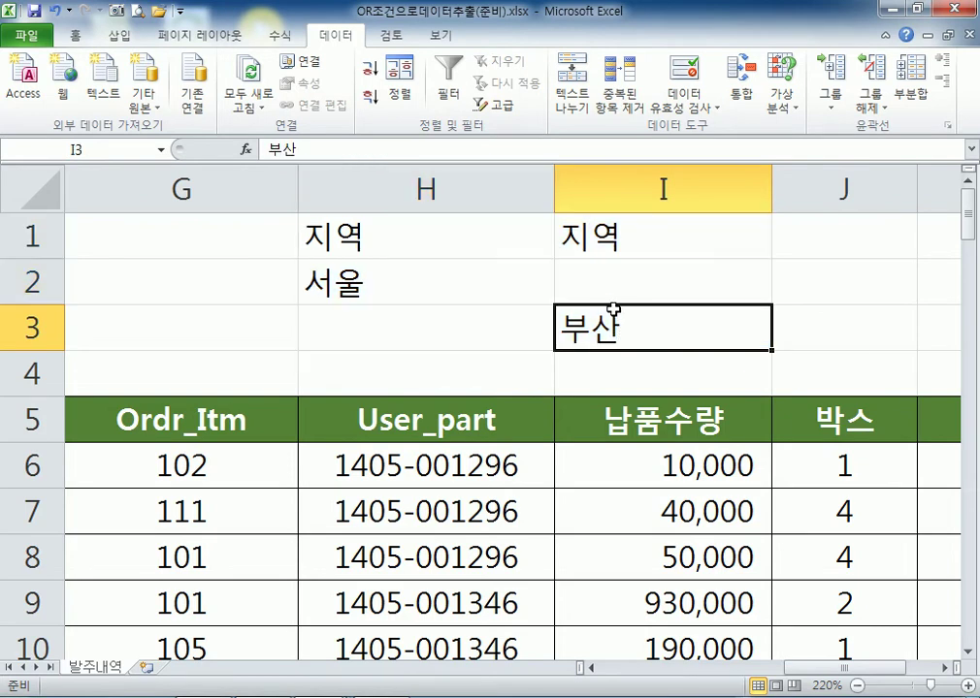
# Try 부산 in H3 under 서울, undo that move and select H1:I3
pyautogui.moveTo(613, 311); pyautogui.dragTo(509, 316)
pyautogui.moveTo(446, 230); pyautogui.dragTo(444, 328)
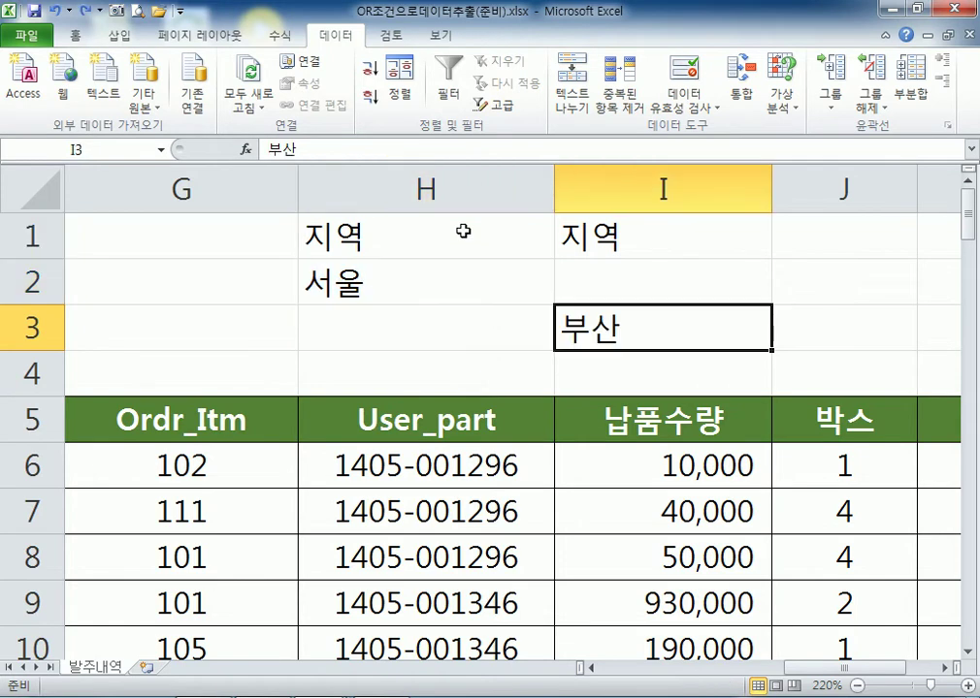
pyautogui.moveTo(464, 229); pyautogui.dragTo(619, 313)
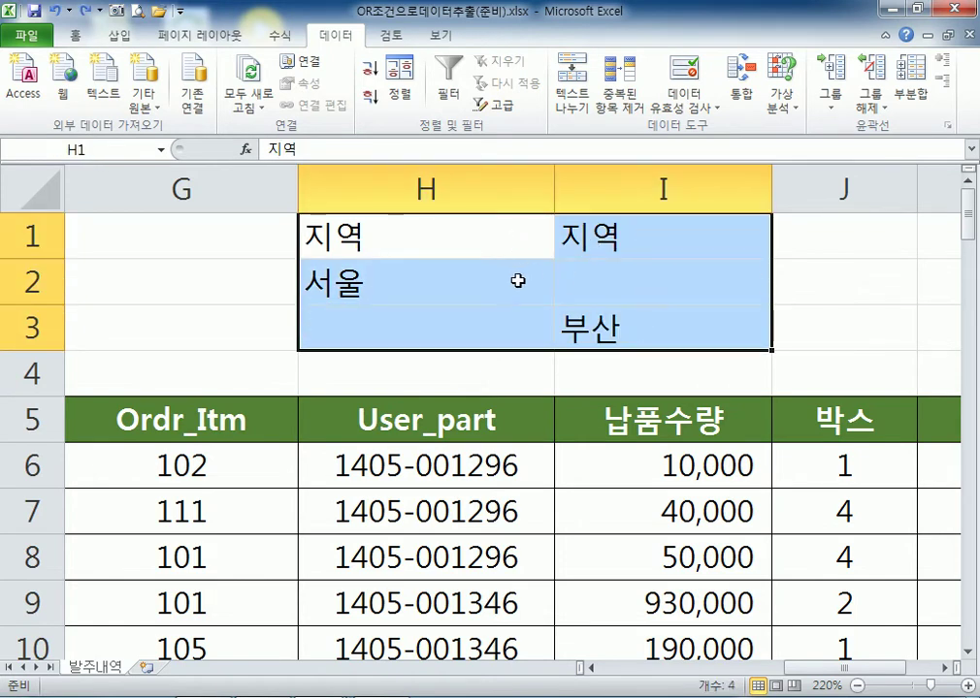
# Move 부산 from I3 to H3 under the single 지역 header and select H1:H3
pyautogui.click(577, 324)
pyautogui.moveTo(592, 312); pyautogui.dragTo(466, 326)
pyautogui.moveTo(328, 240); pyautogui.dragTo(352, 332)
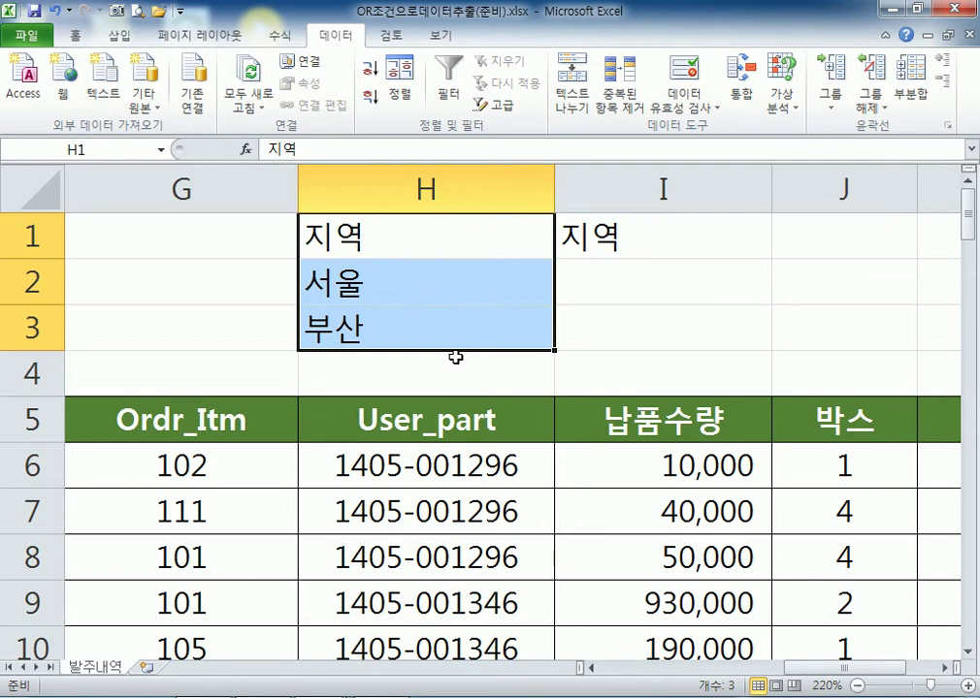
# Examine the 지역 criteria in B1:B3 and the conditions on rows 2 and 3 of the original criteria range
pyautogui.hotkey('ctrl', 'Home')
pyautogui.moveTo(371, 273); pyautogui.dragTo(360, 329)
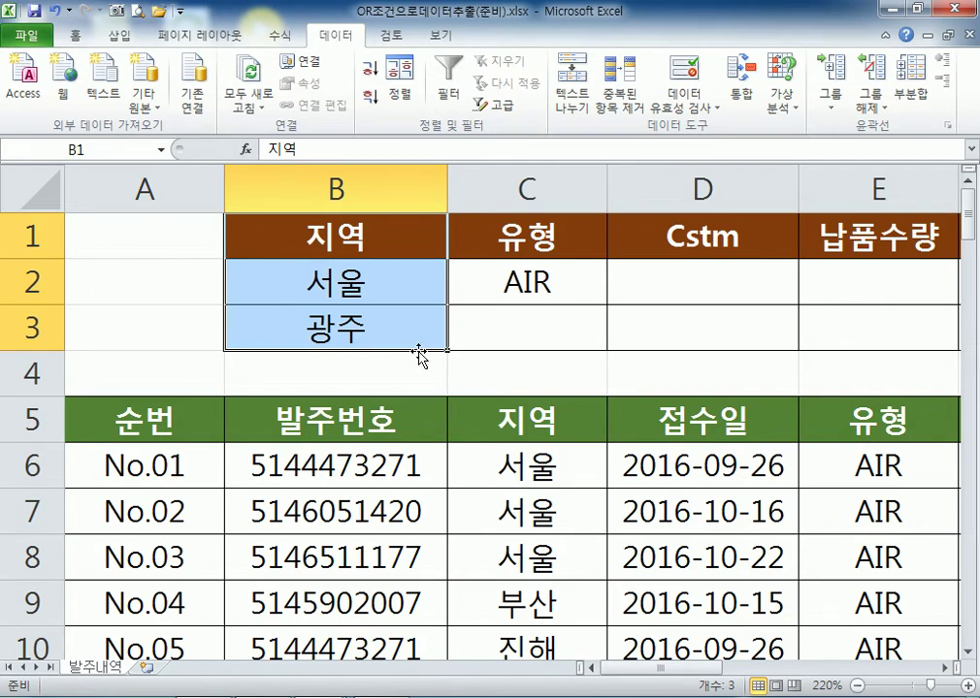
pyautogui.moveTo(280, 235); pyautogui.dragTo(324, 334)
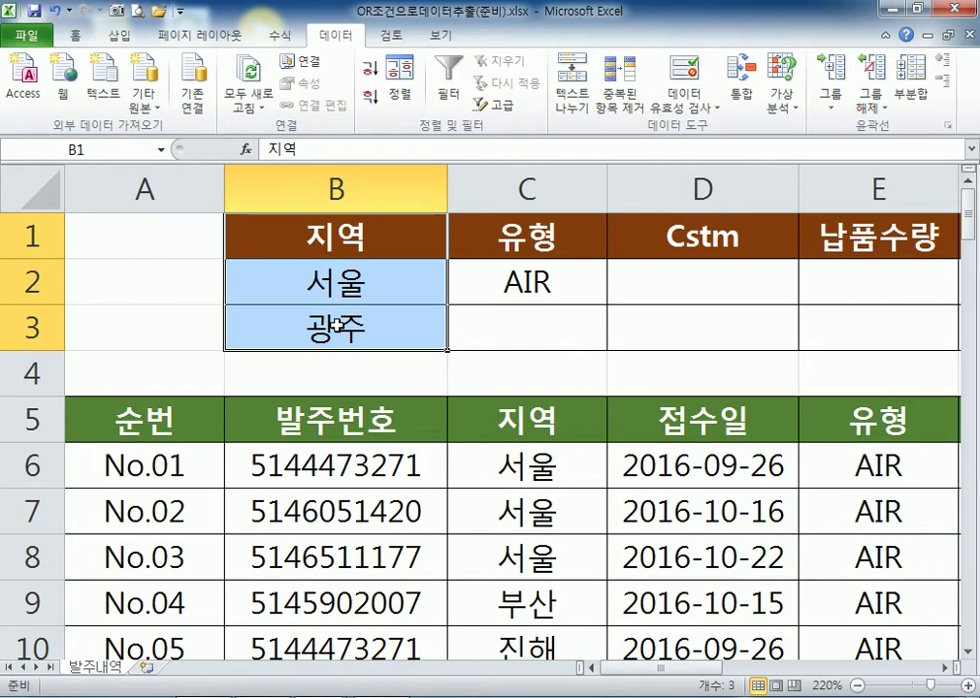
pyautogui.scroll(-6, 331, 330)
pyautogui.click(237, 229)
pyautogui.moveTo(236, 229); pyautogui.dragTo(308, 233)
pyautogui.click(244, 259)
pyautogui.click(596, 273)
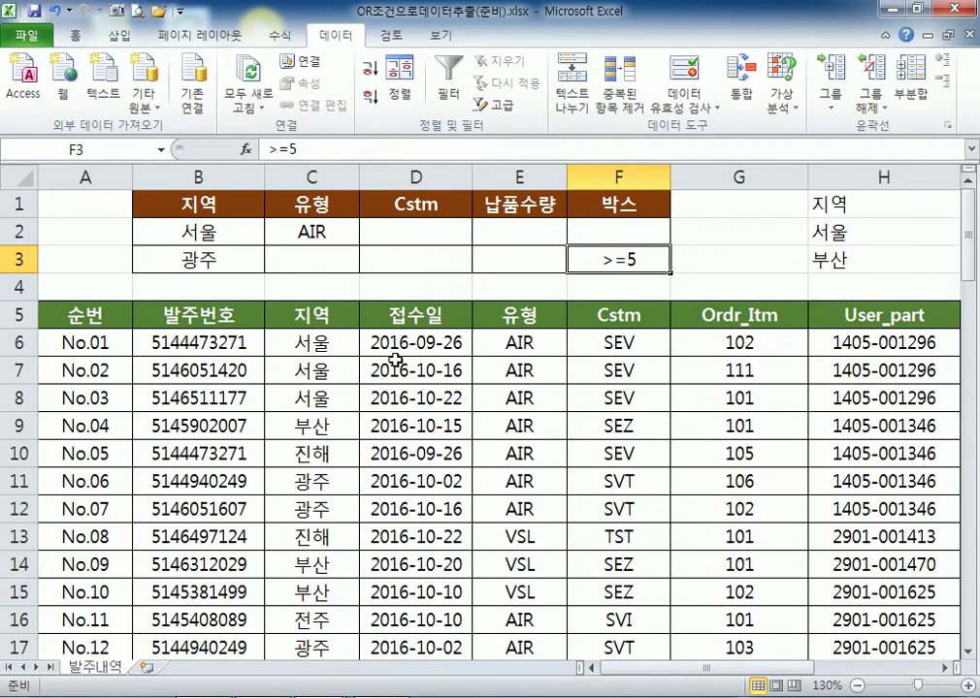
# Add a new worksheet named 결과 and restore the workbook window to its smaller size
pyautogui.scroll(-20, 401, 364)
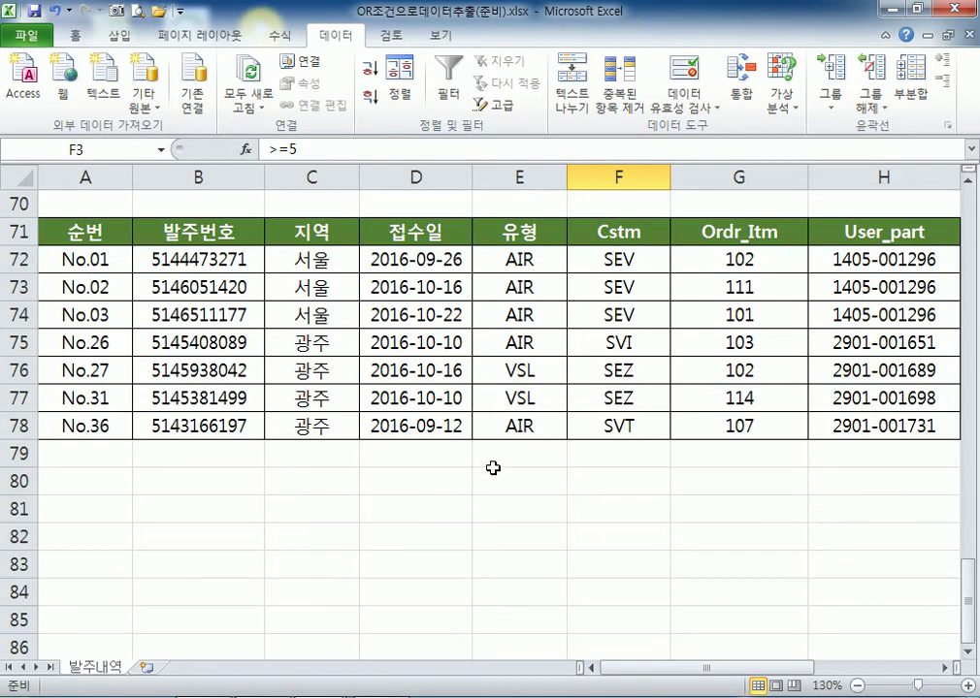
pyautogui.scroll(5, 492, 467)
pyautogui.scroll(18, 491, 465)
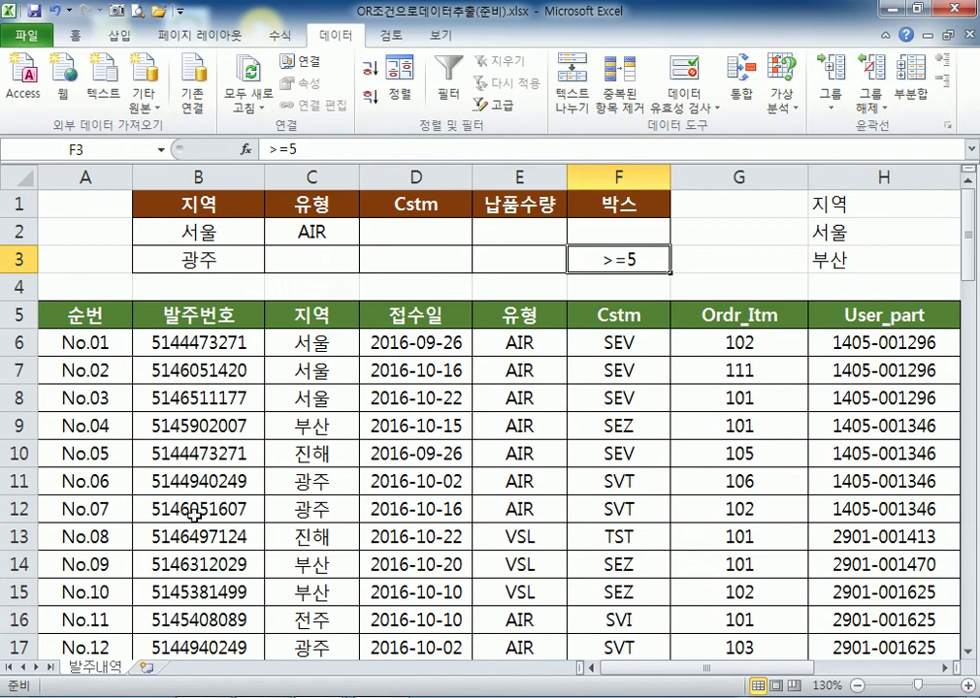
pyautogui.click(147, 668)
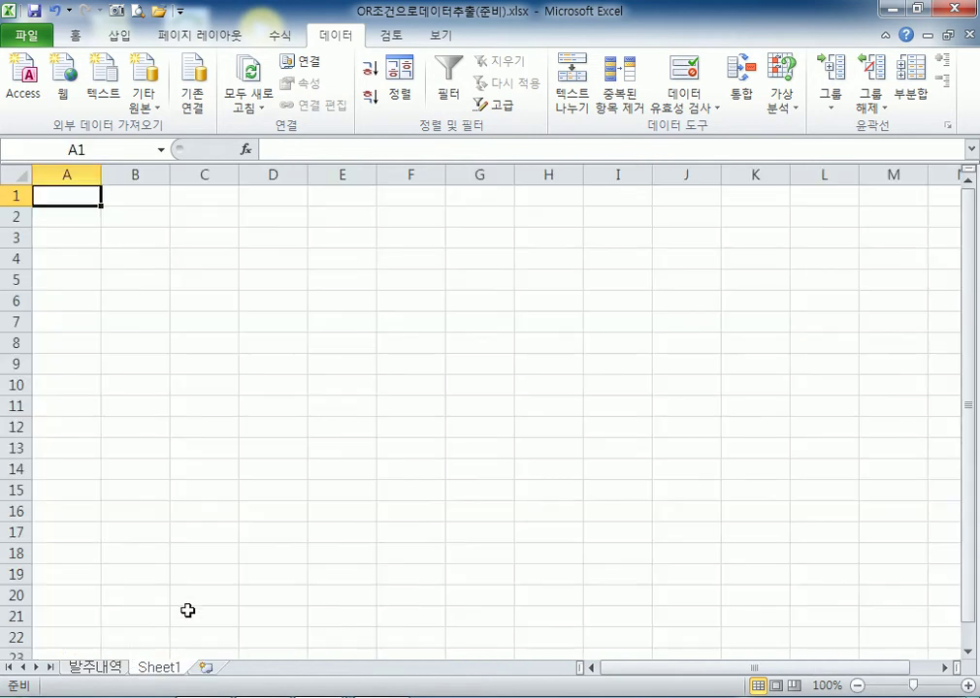
pyautogui.click(916, 10)
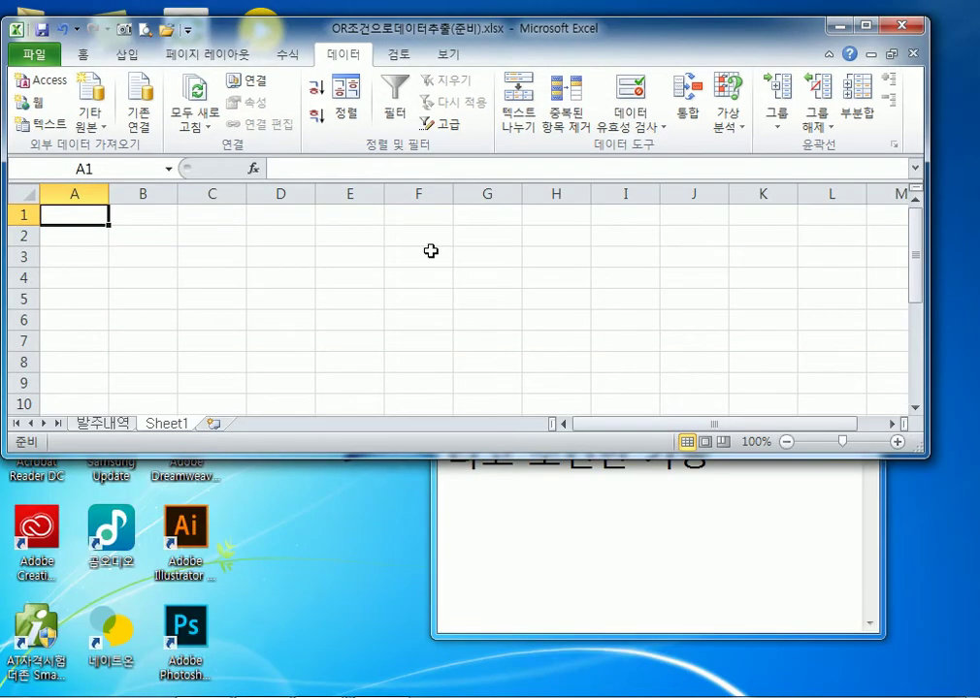
pyautogui.doubleClick(165, 424)
pyautogui.write('결')
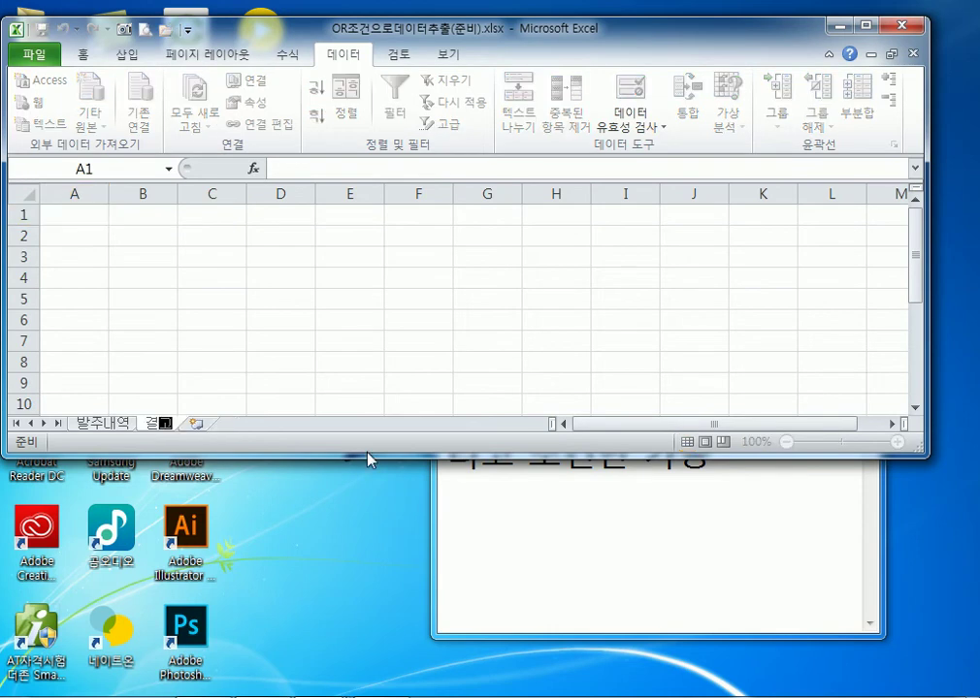
pyautogui.write('과')
pyautogui.press('Return')
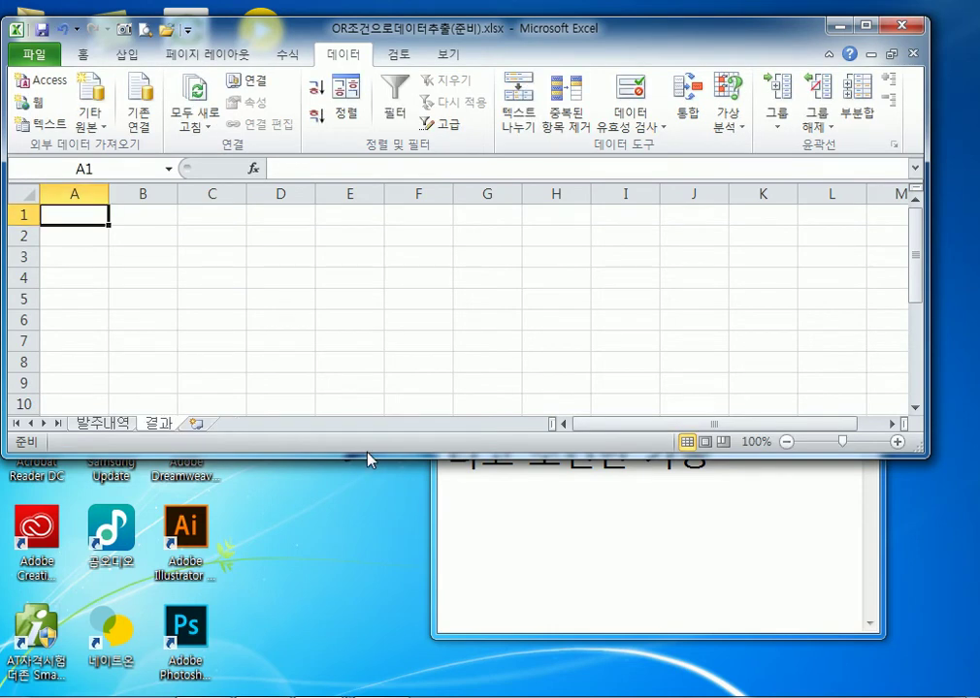
# Start an Advanced Filter from the 발주내역 data, set it to copy to another location and clear the copy destination
pyautogui.click(103, 426)
pyautogui.click(229, 357)
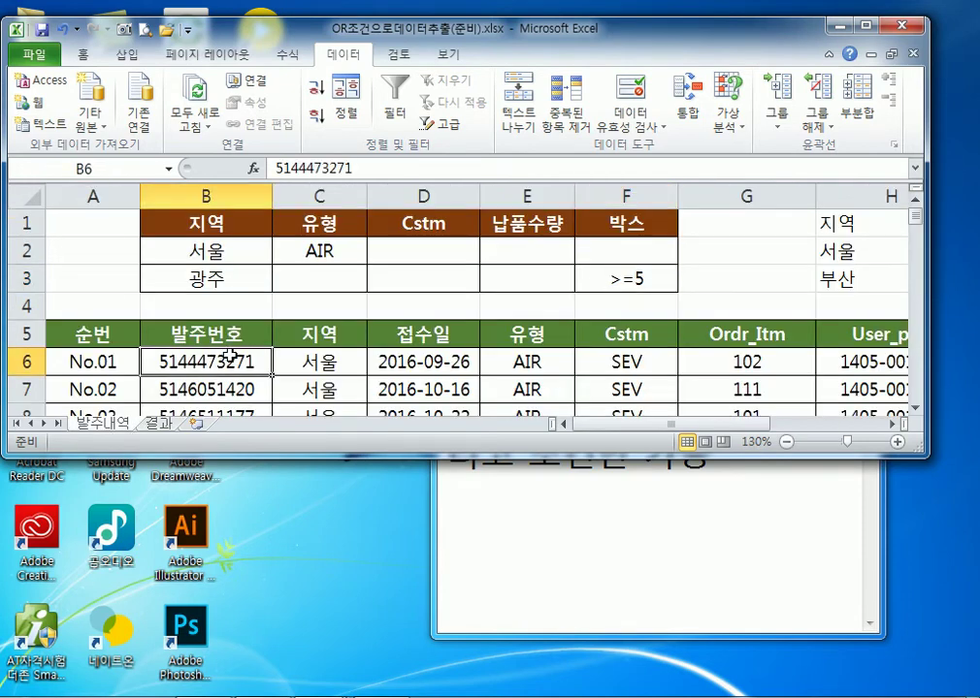
pyautogui.keyDown('ctrl'); pyautogui.scroll(-1, 284, 353); pyautogui.keyUp('ctrl')
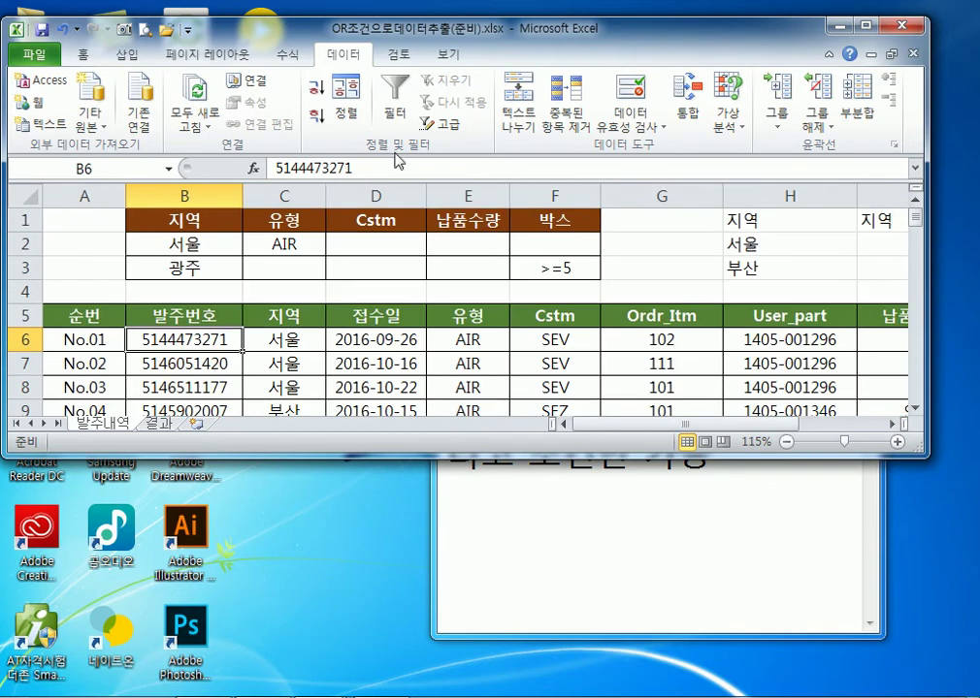
pyautogui.click(448, 126)
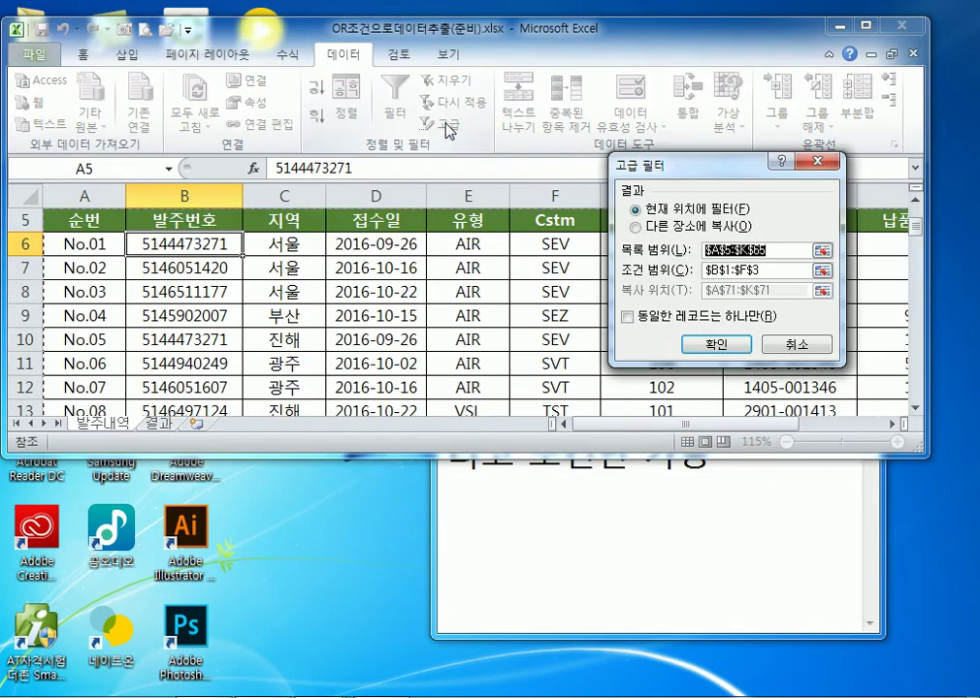
pyautogui.click(665, 229)
pyautogui.moveTo(784, 273); pyautogui.dragTo(703, 270)
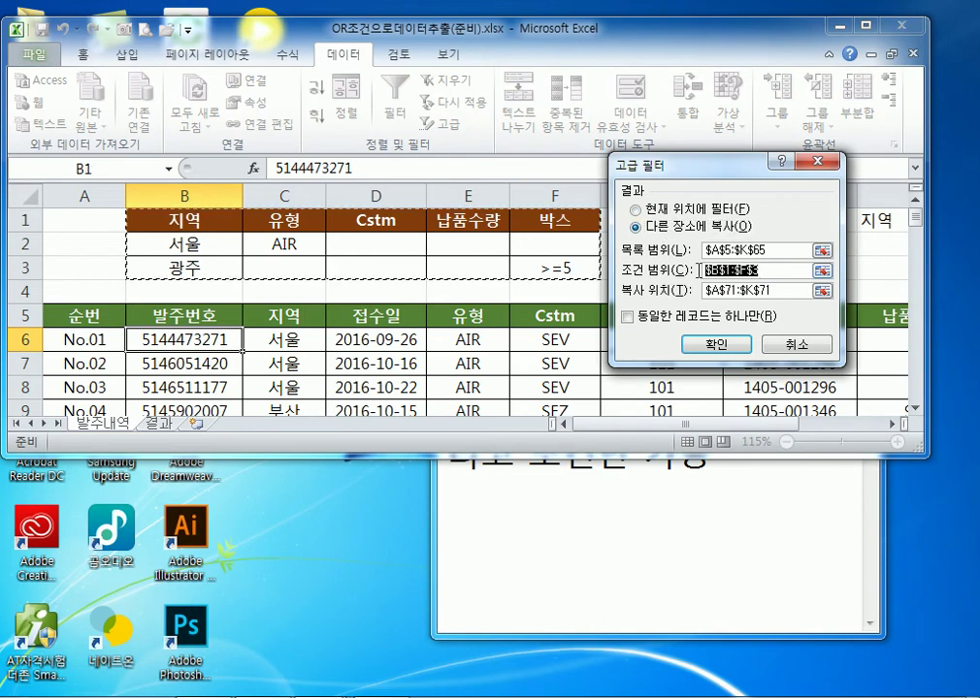
pyautogui.moveTo(794, 290); pyautogui.dragTo(656, 293)
pyautogui.press('Delete')
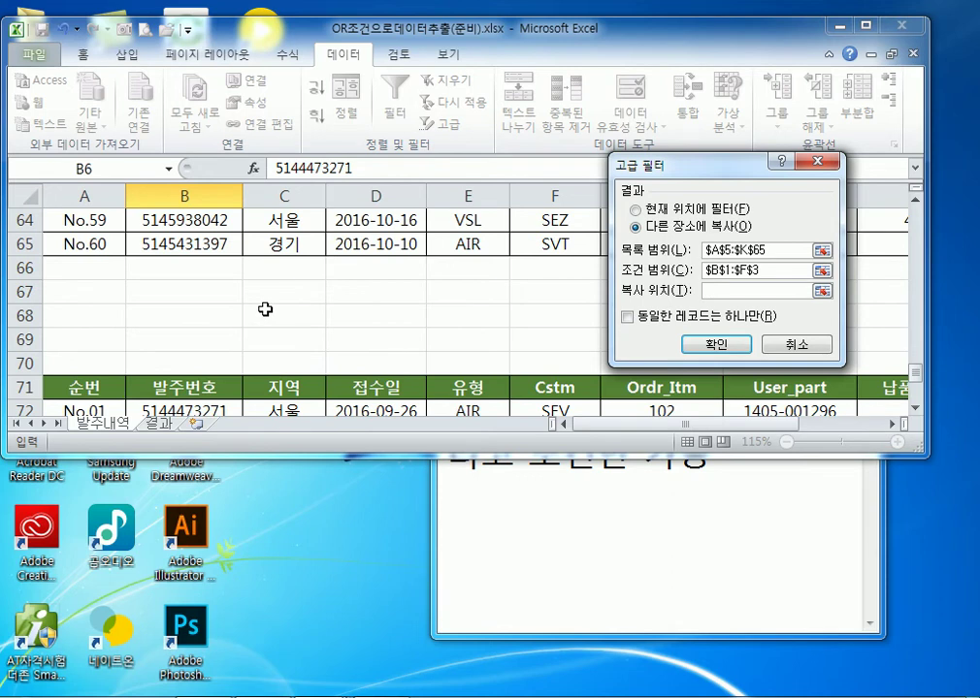
# Try to extract the filtered 발주내역 records to cell A1 of the 결과 sheet
pyautogui.scroll(4, 265, 308)
pyautogui.scroll(-6, 203, 218)
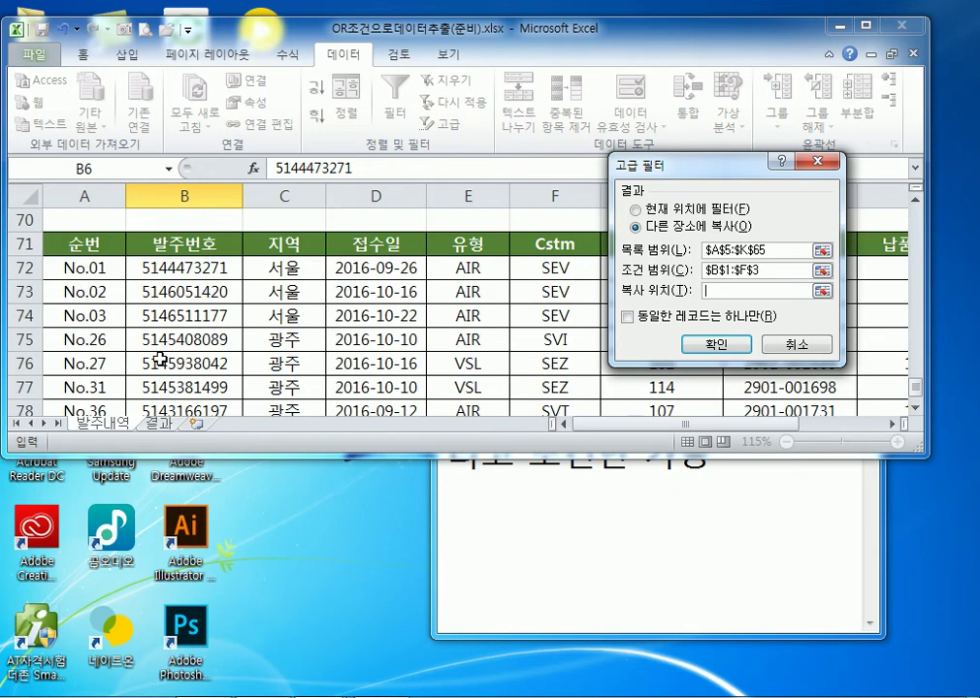
pyautogui.click(165, 426)
pyautogui.click(76, 219)
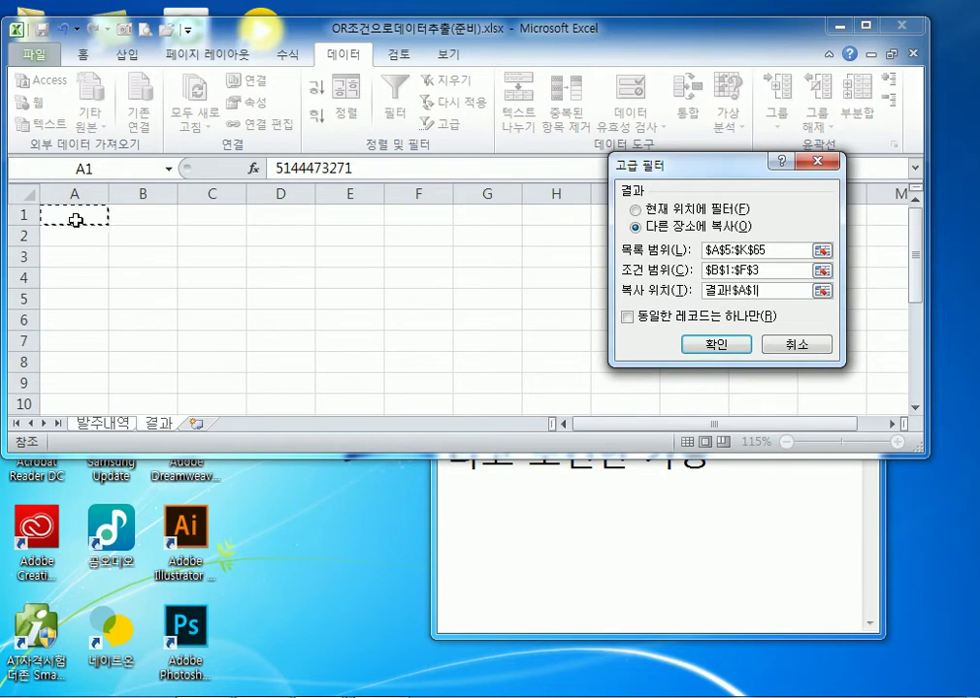
pyautogui.click(718, 344)
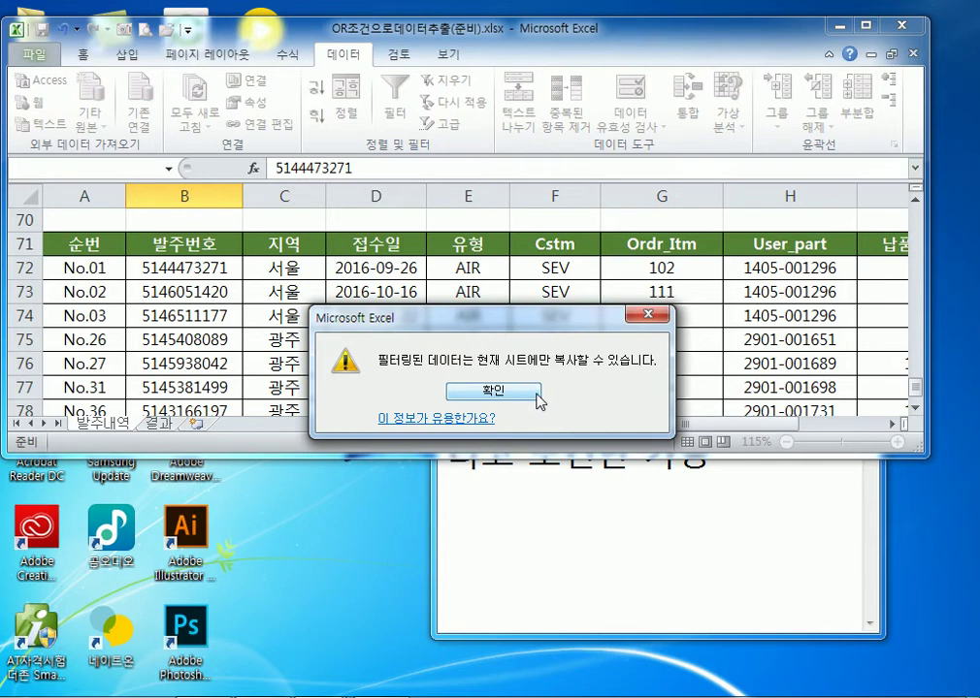
pyautogui.click(538, 398)
# Start the Advanced Filter with the empty 결과 sheet active
pyautogui.click(161, 424)
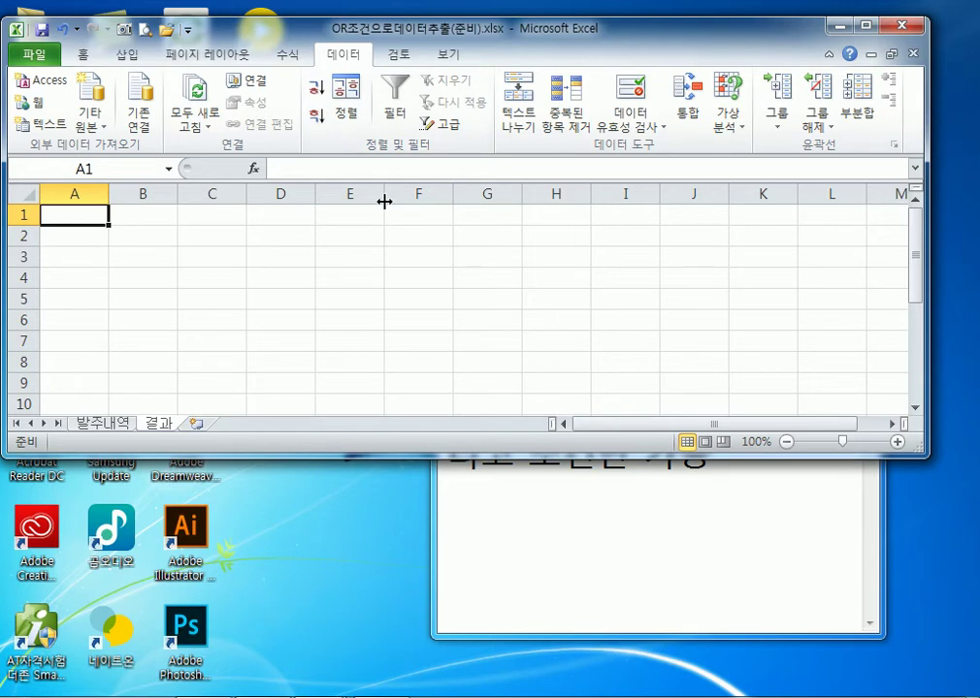
pyautogui.click(116, 423)
pyautogui.click(137, 265)
pyautogui.scroll(5, 145, 273)
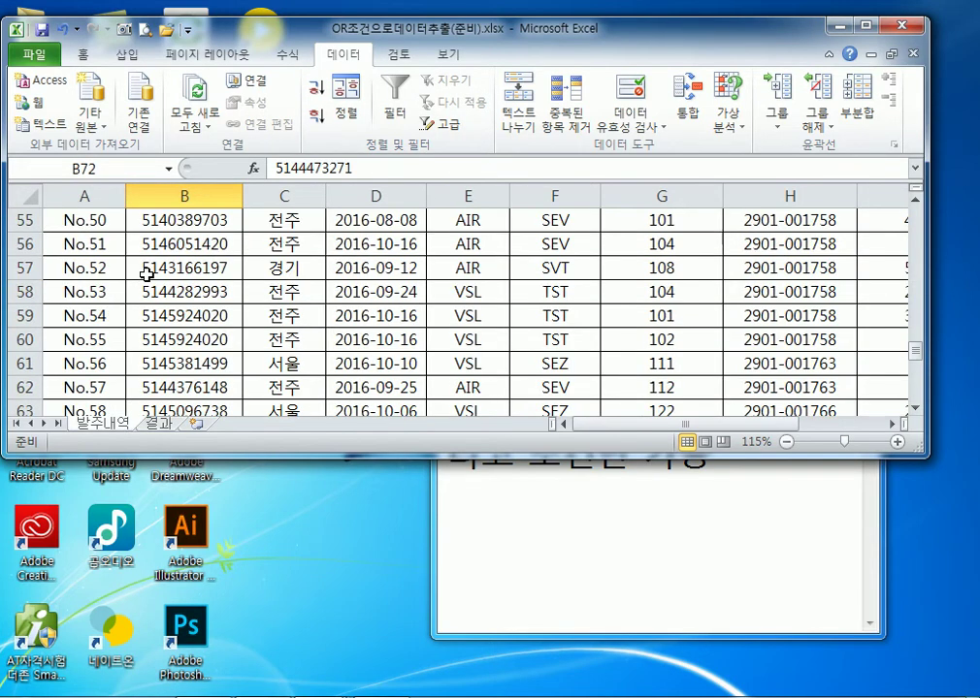
pyautogui.scroll(18, 146, 272)
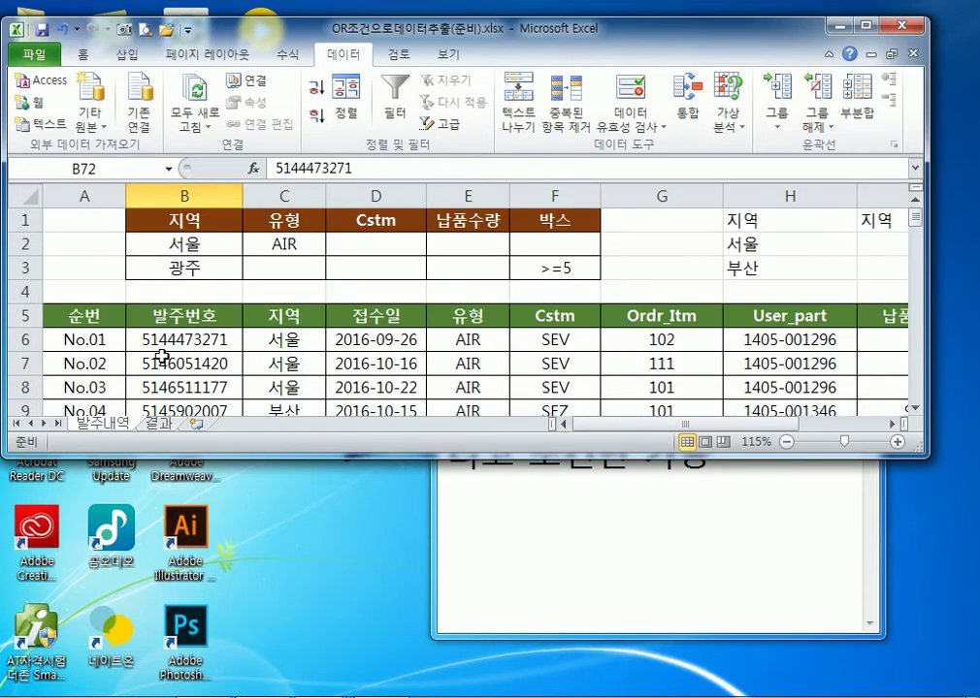
pyautogui.click(158, 424)
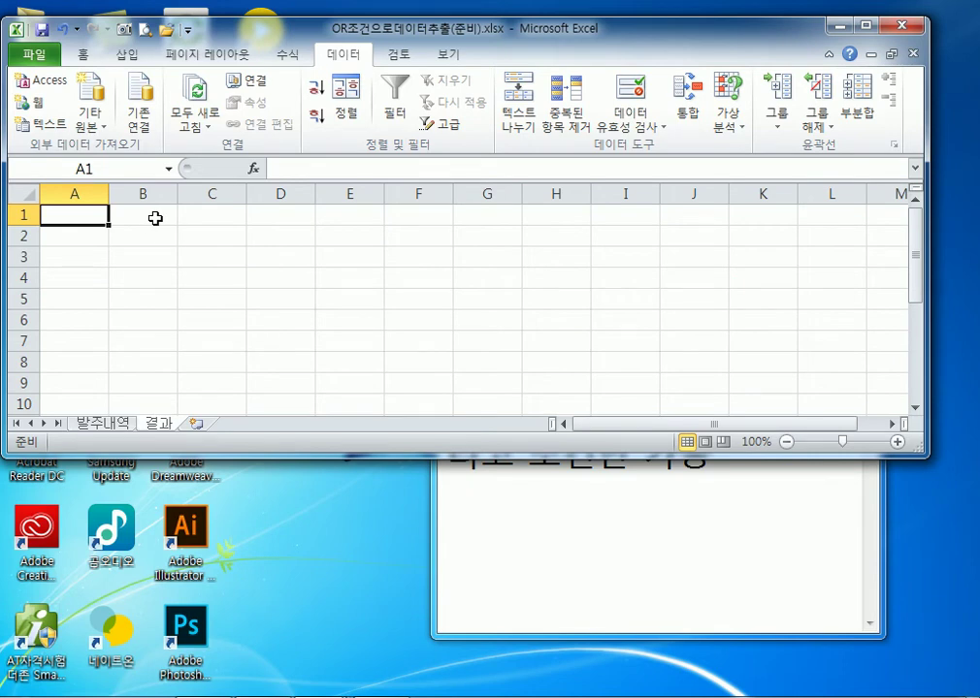
pyautogui.click(451, 125)
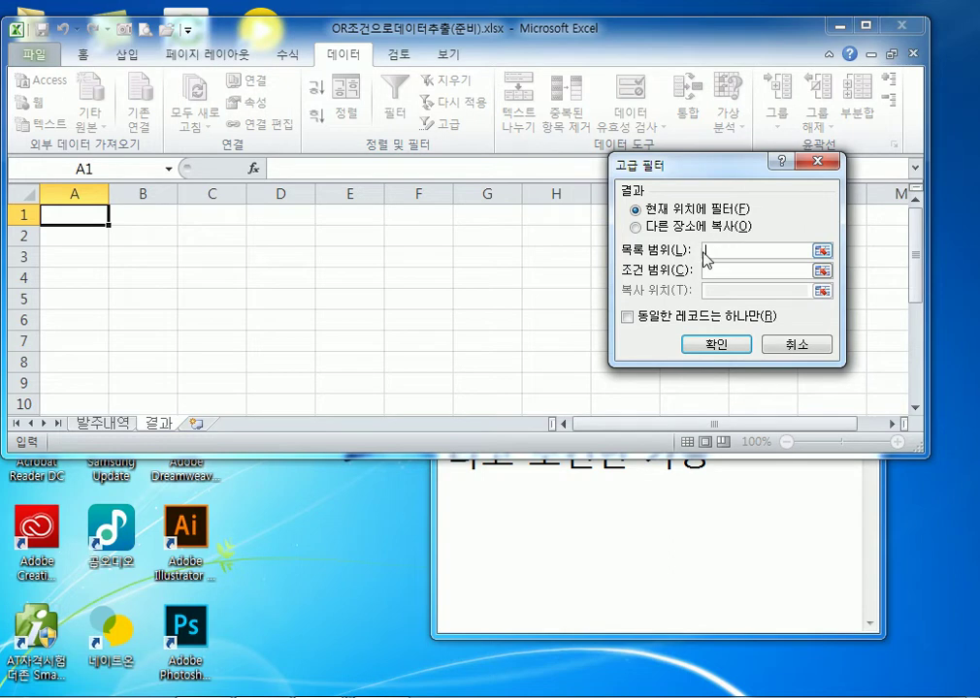
# Set the filter's list range to A5:K65 on the 발주내역 sheet
pyautogui.click(103, 424)
pyautogui.click(86, 316)
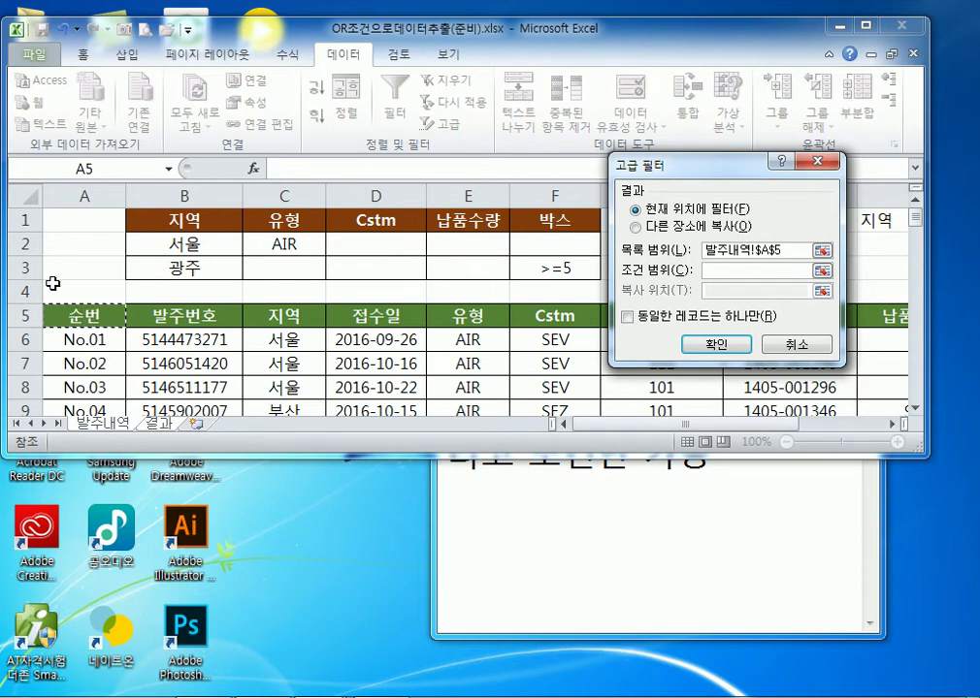
pyautogui.hotkey('ctrl', 'shift', 'Right')
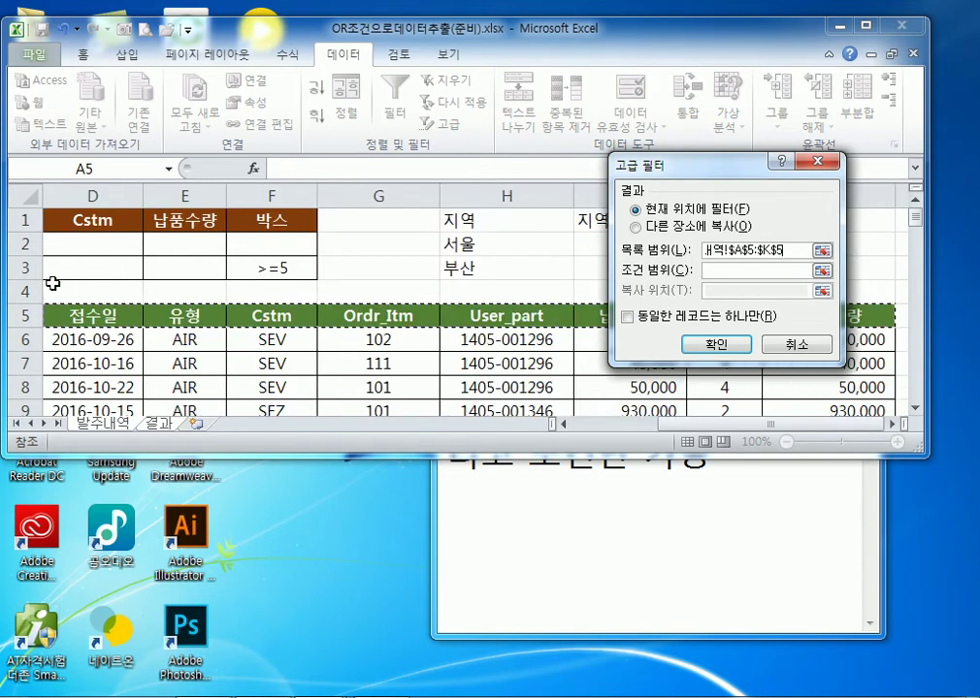
pyautogui.hotkey('ctrl', 'shift', 'Down')
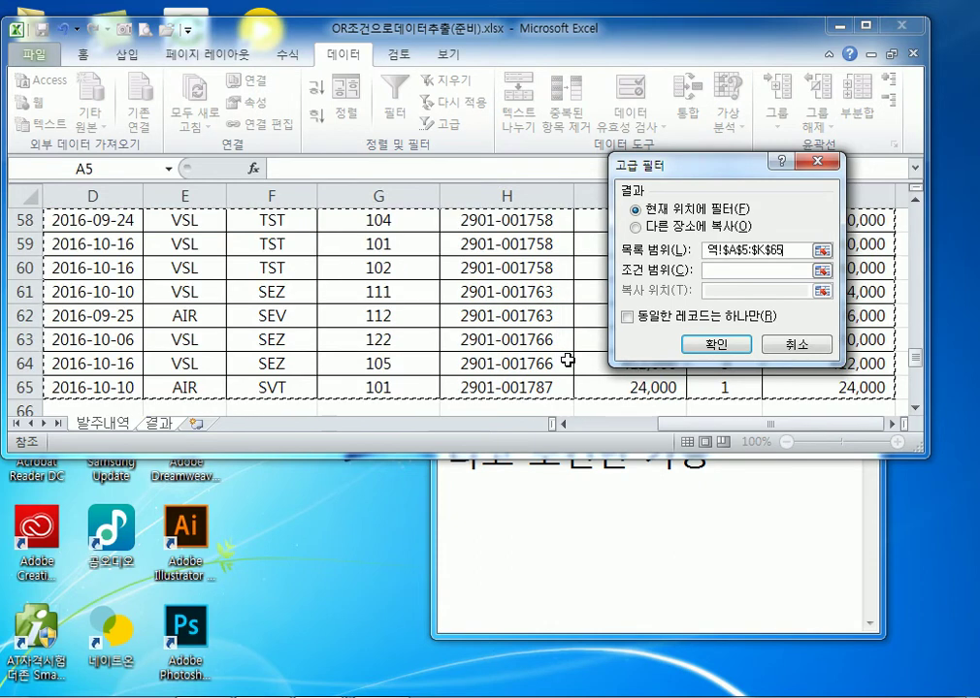
pyautogui.scroll(19, 388, 320)
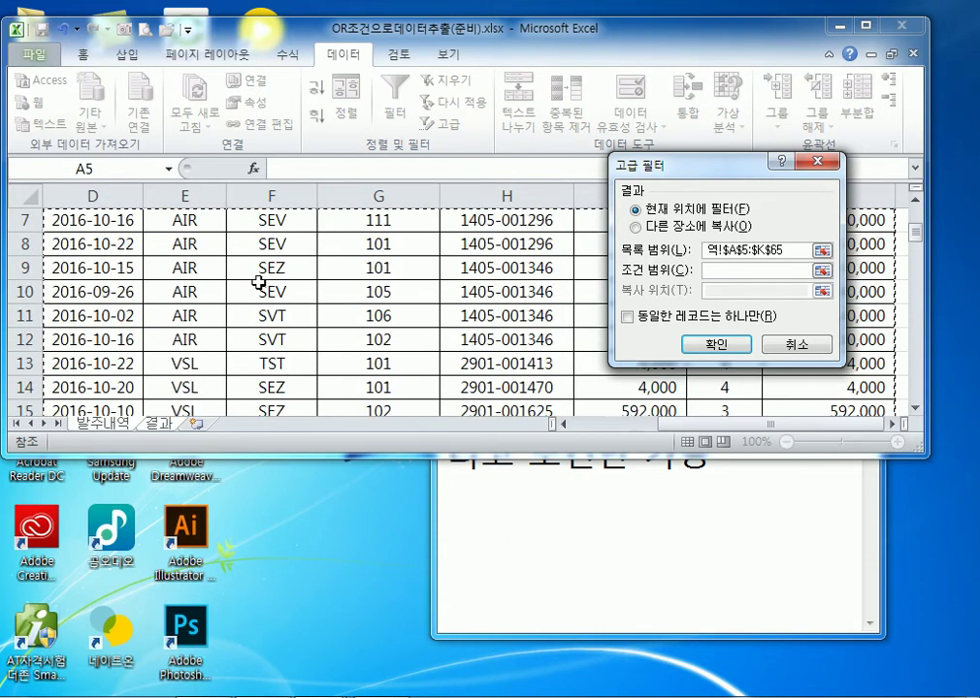
pyautogui.moveTo(785, 252); pyautogui.dragTo(675, 251)
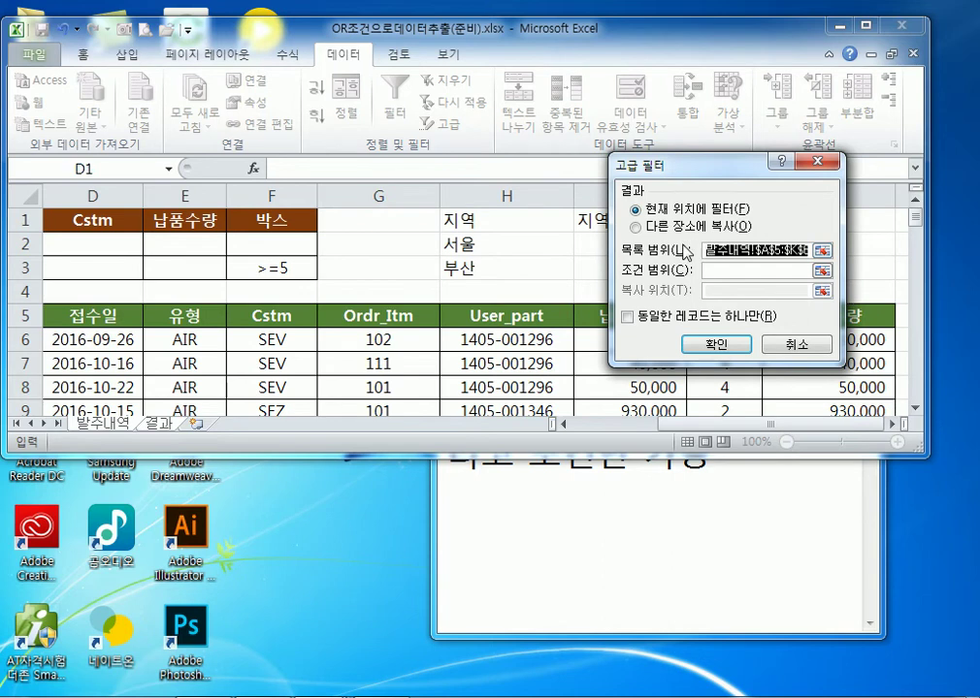
# Set the filter's criteria range to B1:F3 on the 발주내역 sheet
pyautogui.click(738, 270)
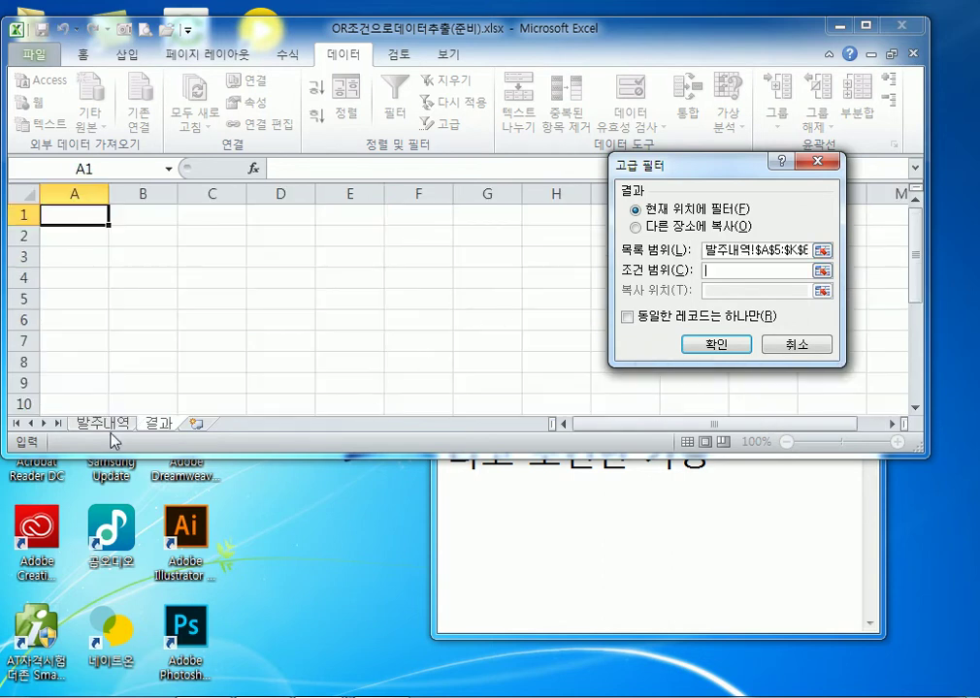
pyautogui.click(113, 427)
pyautogui.click(87, 220)
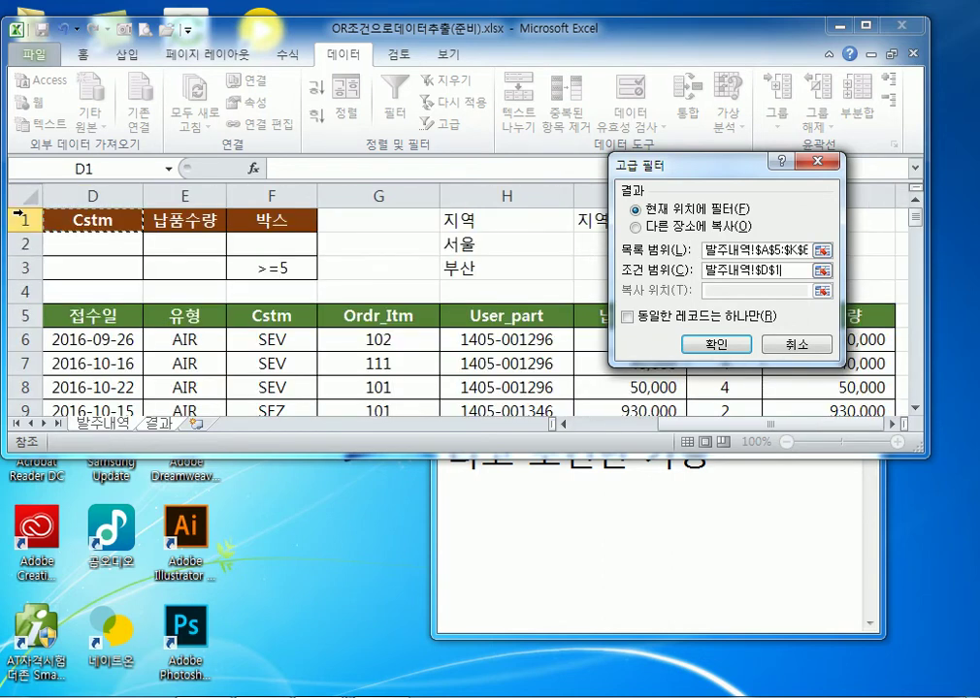
pyautogui.moveTo(154, 222); pyautogui.dragTo(518, 269)
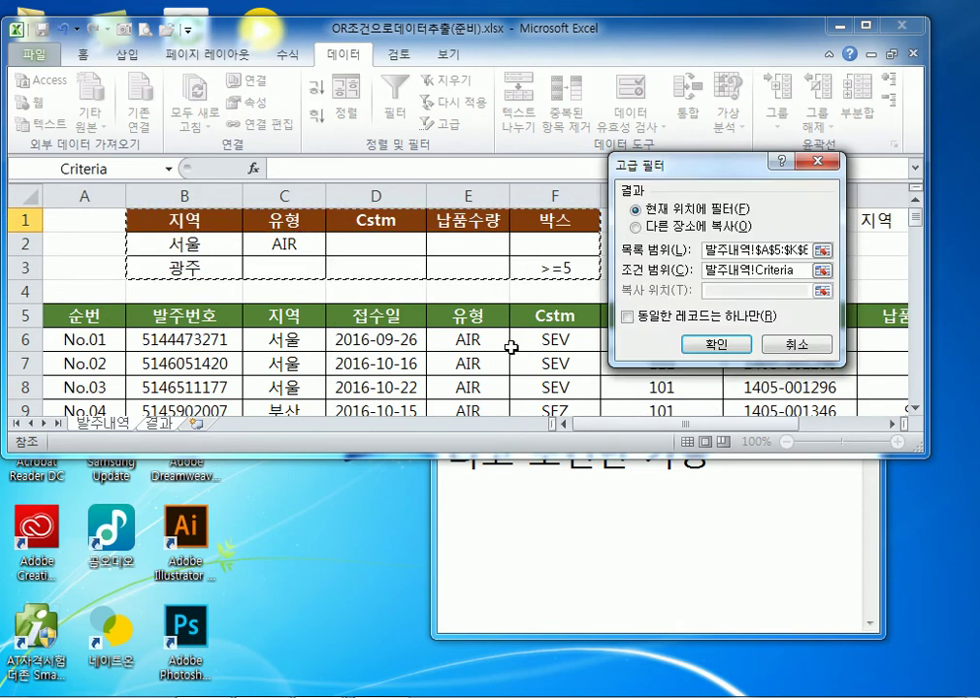
# Choose copying to another location, set the destination to A1 on the 결과 sheet and run the filter
pyautogui.click(683, 229)
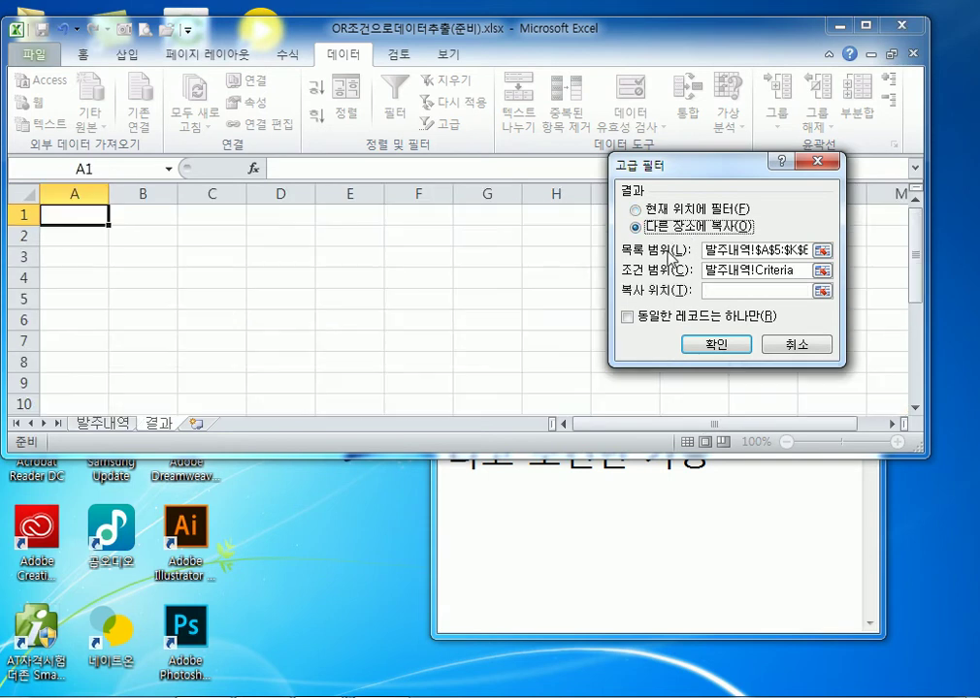
pyautogui.click(713, 290)
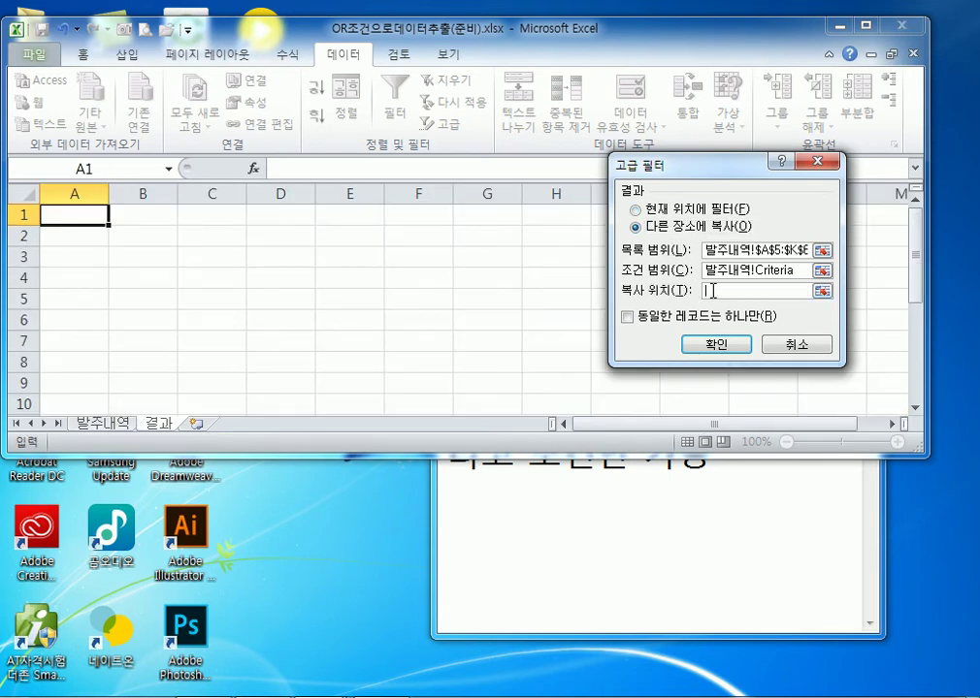
pyautogui.click(80, 214)
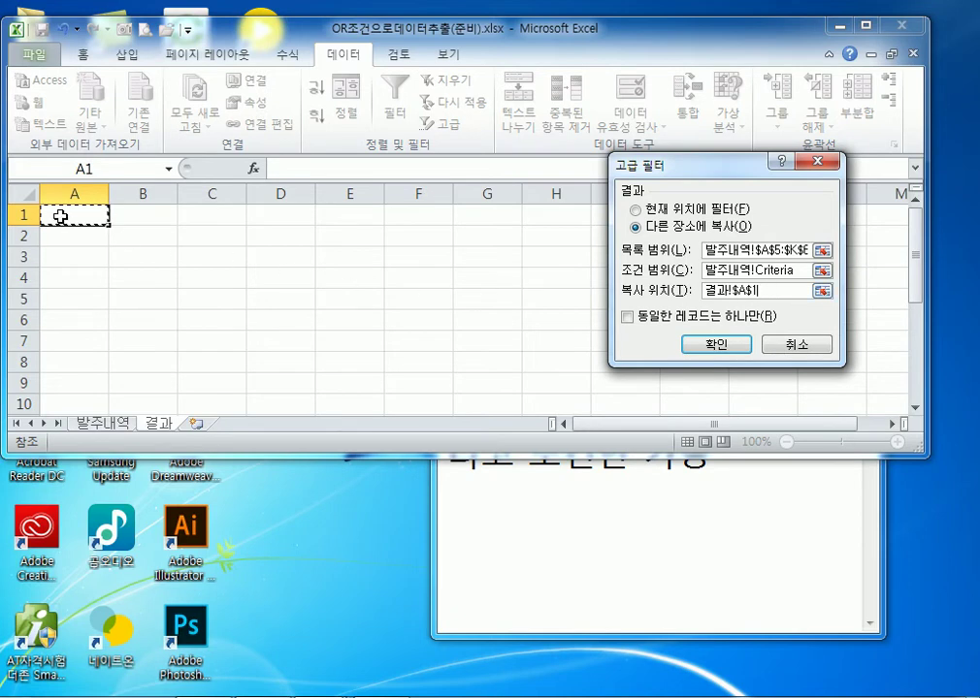
pyautogui.click(701, 347)
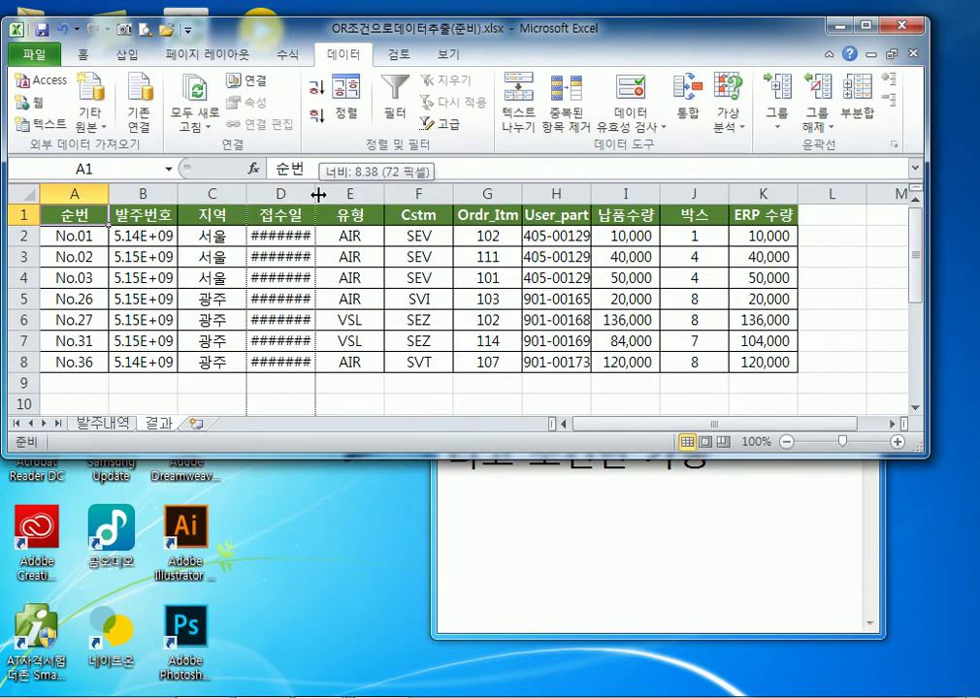
# Autofit the 접수일, 발주번호 and User_part columns of the extracted table
pyautogui.doubleClick(317, 194)
pyautogui.doubleClick(178, 194)
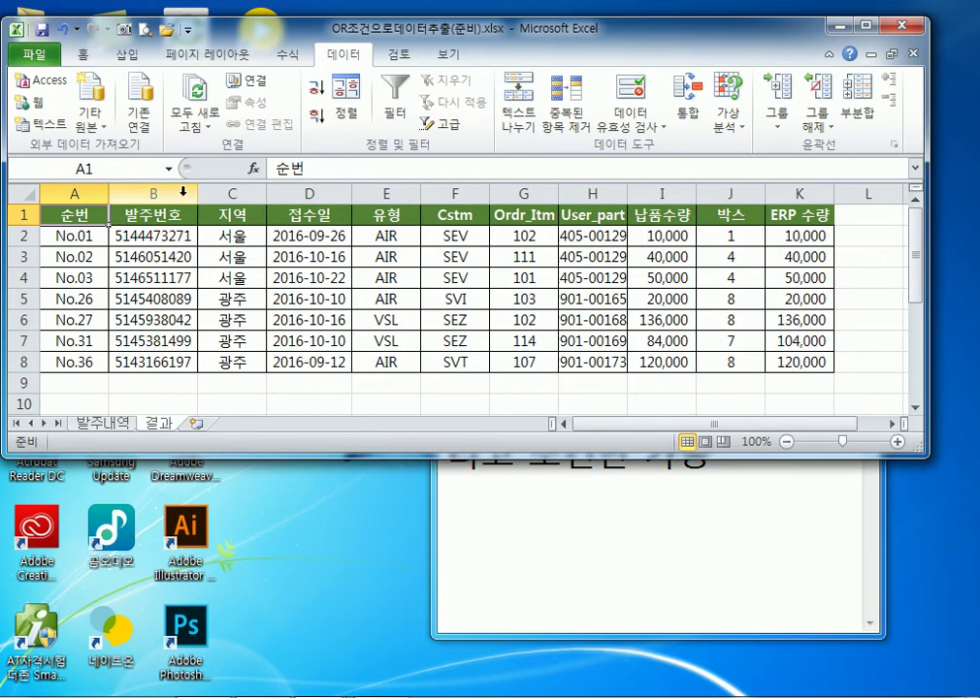
pyautogui.doubleClick(629, 194)
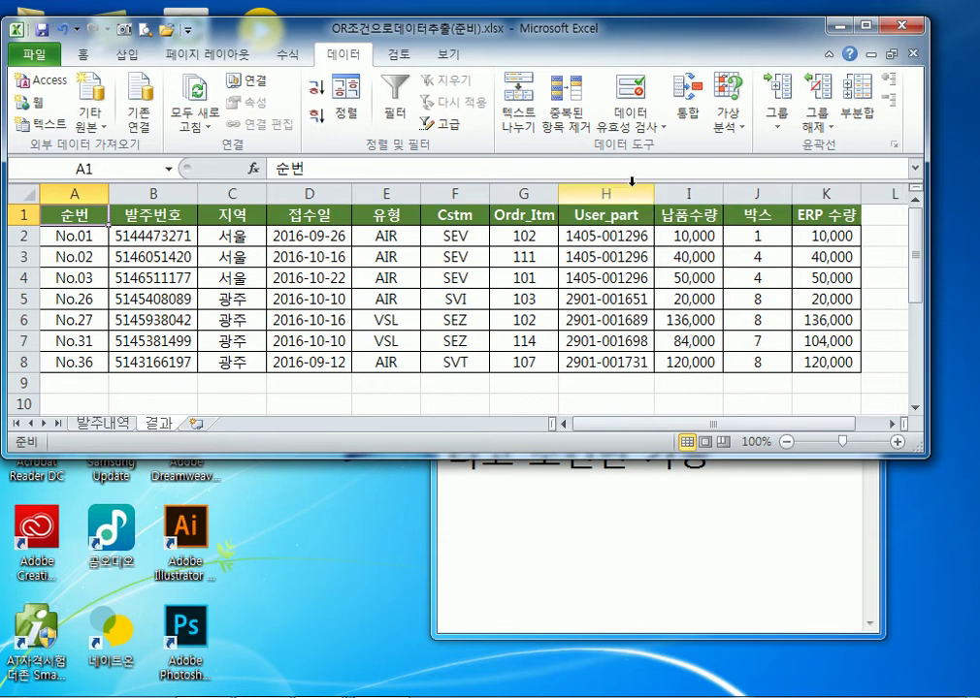
# Enlarge the workbook window's height and select cell A1 of the 결과 sheet
pyautogui.click(454, 300)
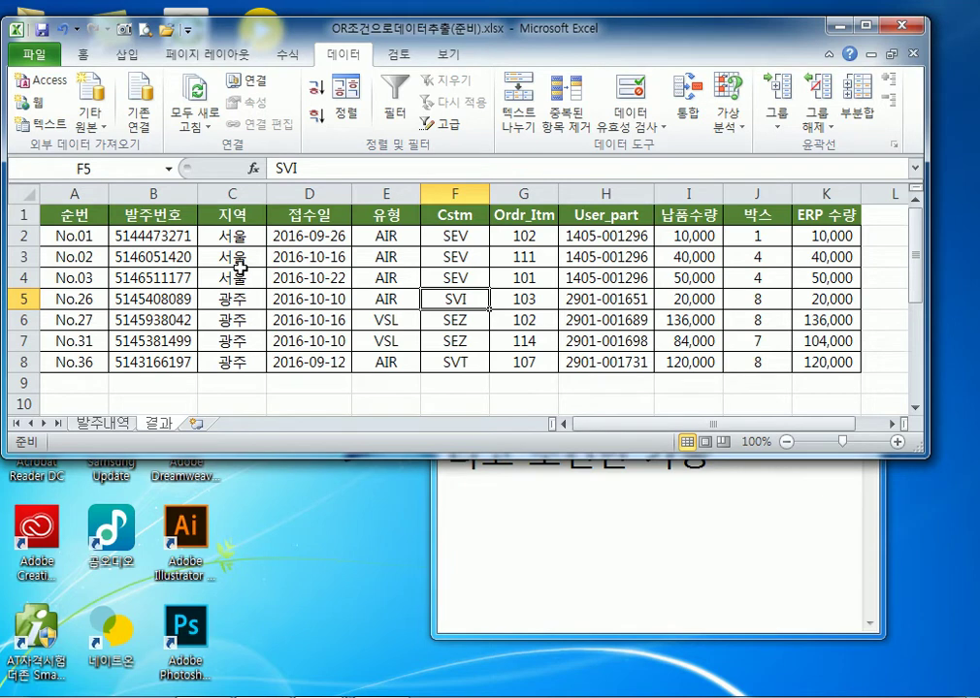
pyautogui.moveTo(352, 457); pyautogui.dragTo(345, 585)
pyautogui.click(77, 213)
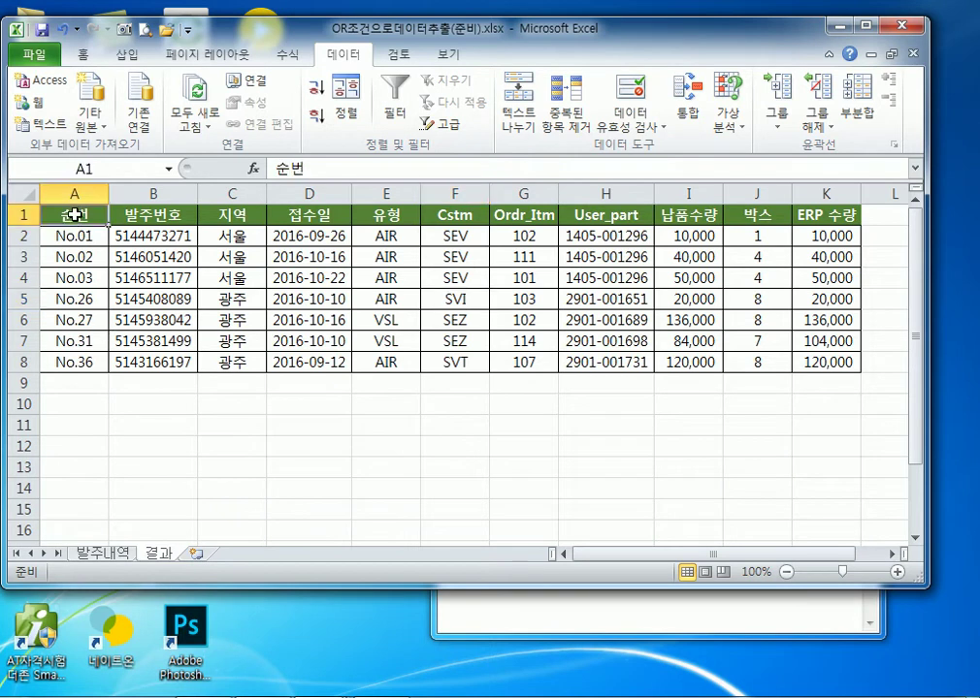
# Copy the 순번, 지역, 유형 and 납품수량 headers of the extracted table to A12:D12 on the 결과 sheet
pyautogui.keyDown('ctrl'); pyautogui.click(244, 214); pyautogui.keyUp('ctrl')
pyautogui.keyDown('ctrl'); pyautogui.click(369, 221); pyautogui.keyUp('ctrl')
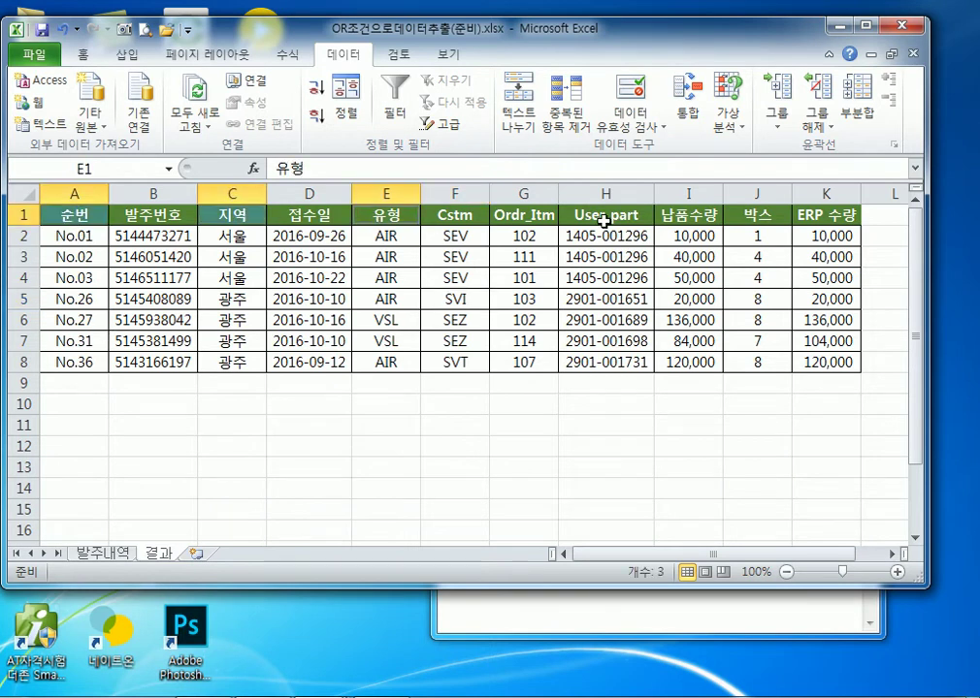
pyautogui.keyDown('ctrl'); pyautogui.click(711, 212); pyautogui.keyUp('ctrl')
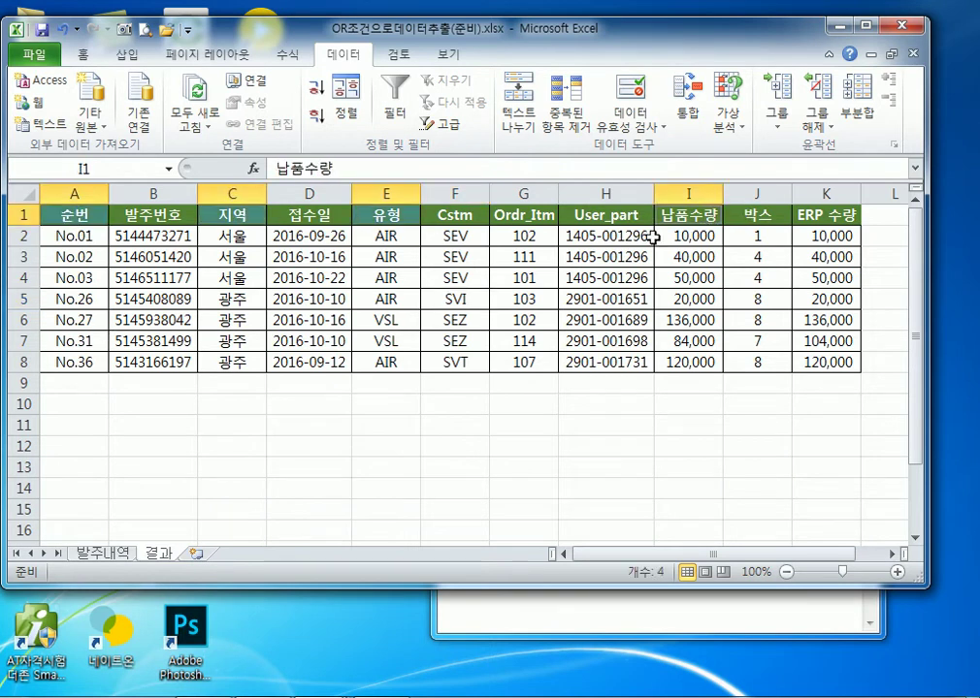
pyautogui.hotkey('ctrl', 'c')
pyautogui.click(79, 445)
pyautogui.hotkey('ctrl', 'v')
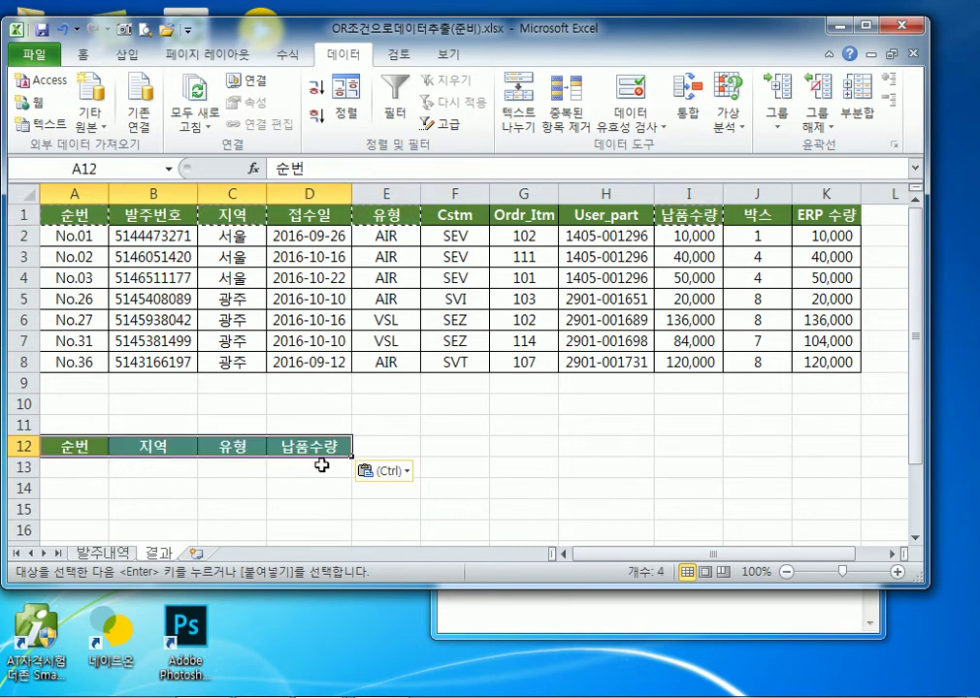
pyautogui.click(318, 446)
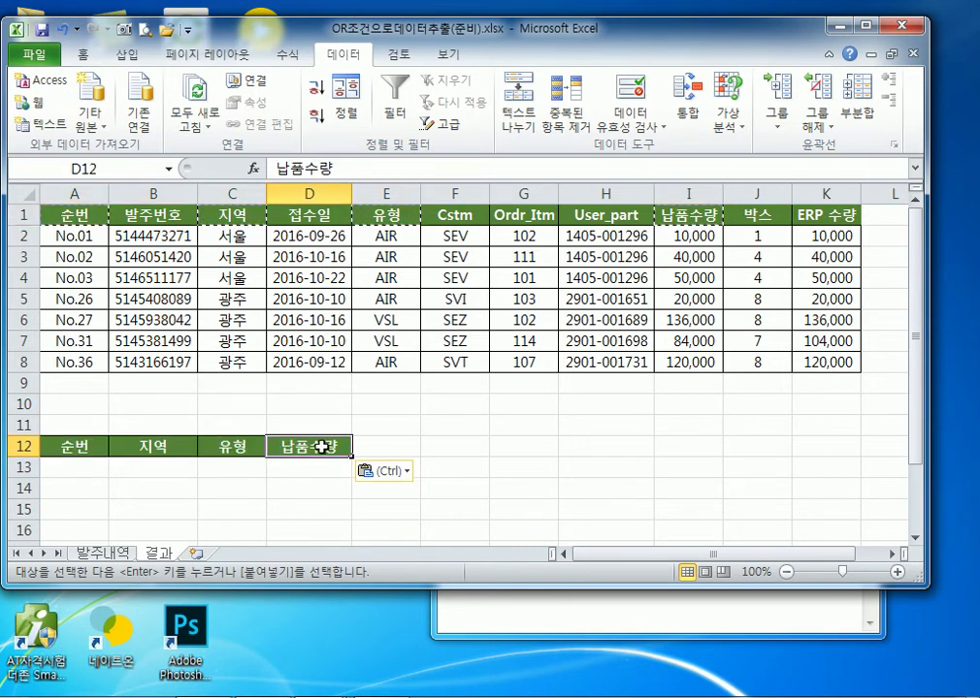
pyautogui.press('Escape')
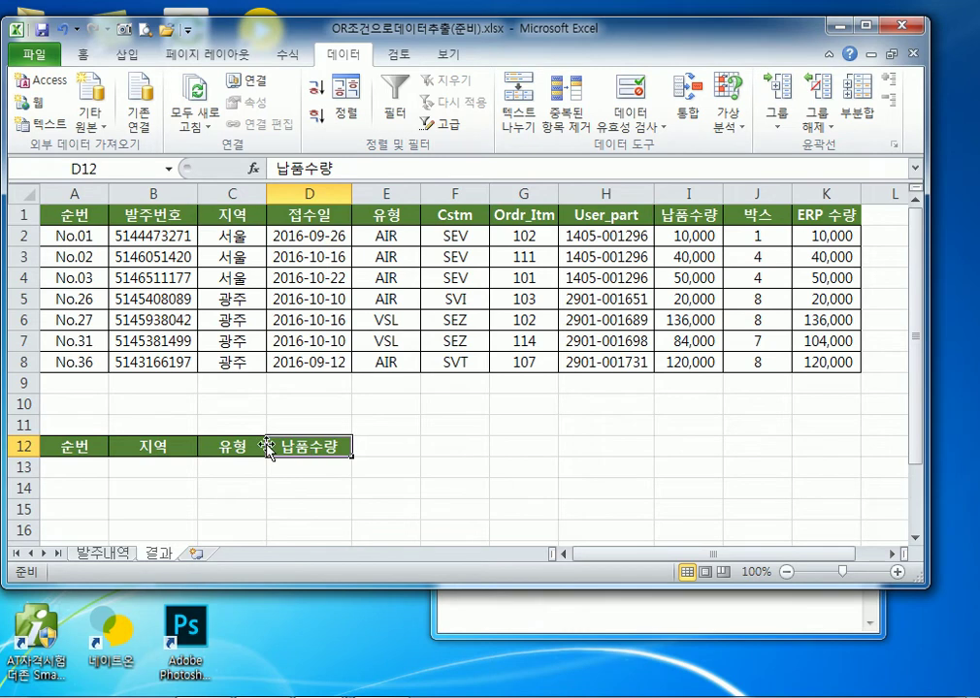
# Start an Advanced Filter from cell B15 of the 결과 sheet with list range A5:K65 on the 발주내역 sheet
pyautogui.scroll(-1, 267, 449)
pyautogui.scroll(1, 103, 354)
pyautogui.moveTo(77, 448); pyautogui.dragTo(312, 521)
pyautogui.click(149, 504)
pyautogui.scroll(-1, 176, 428)
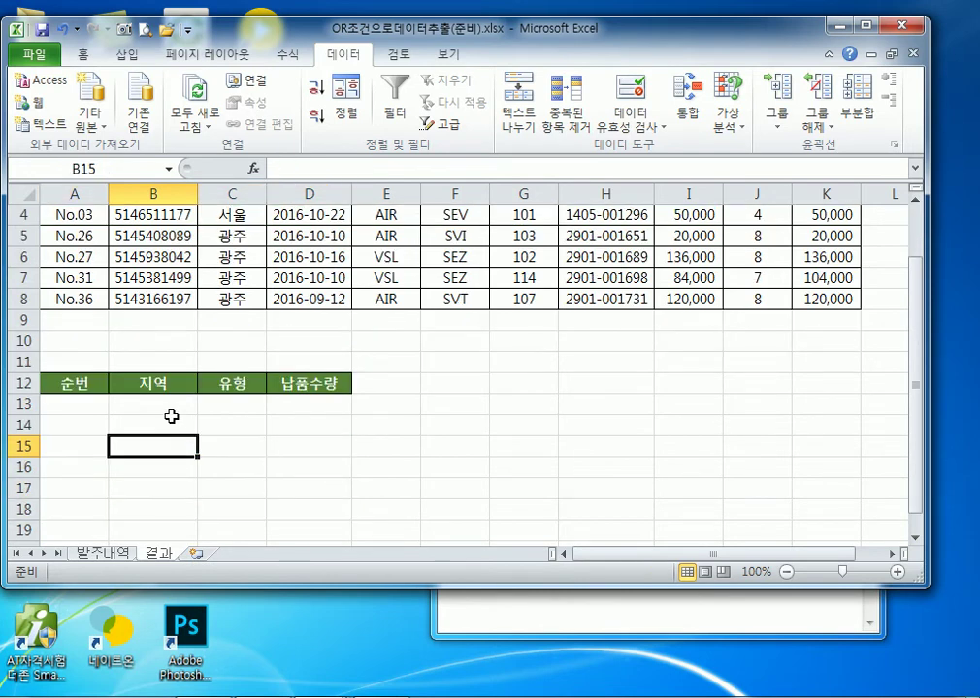
pyautogui.click(434, 123)
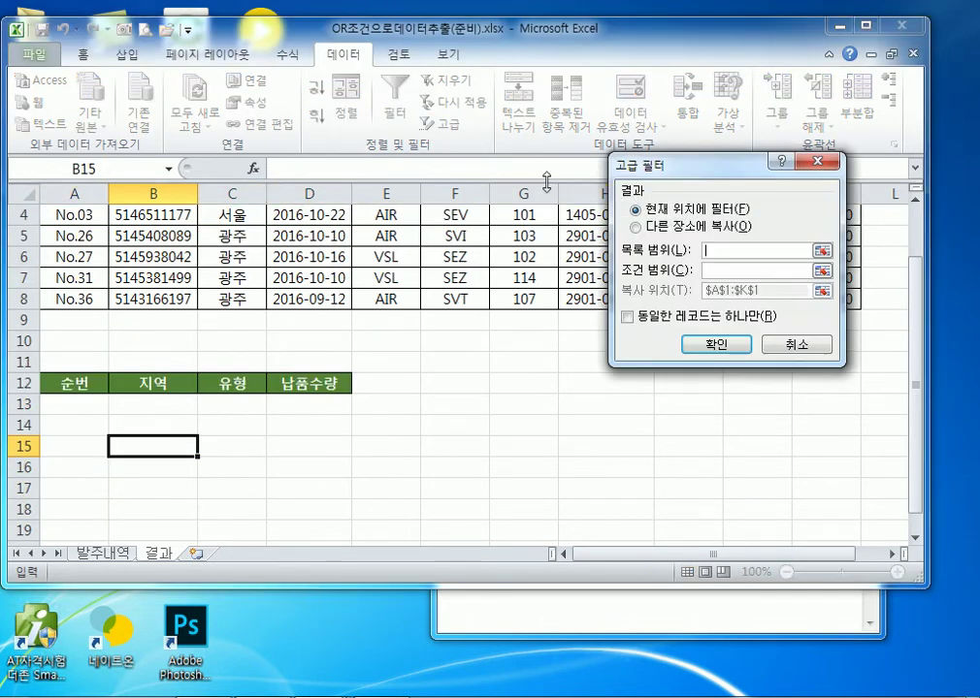
pyautogui.click(105, 553)
pyautogui.click(85, 315)
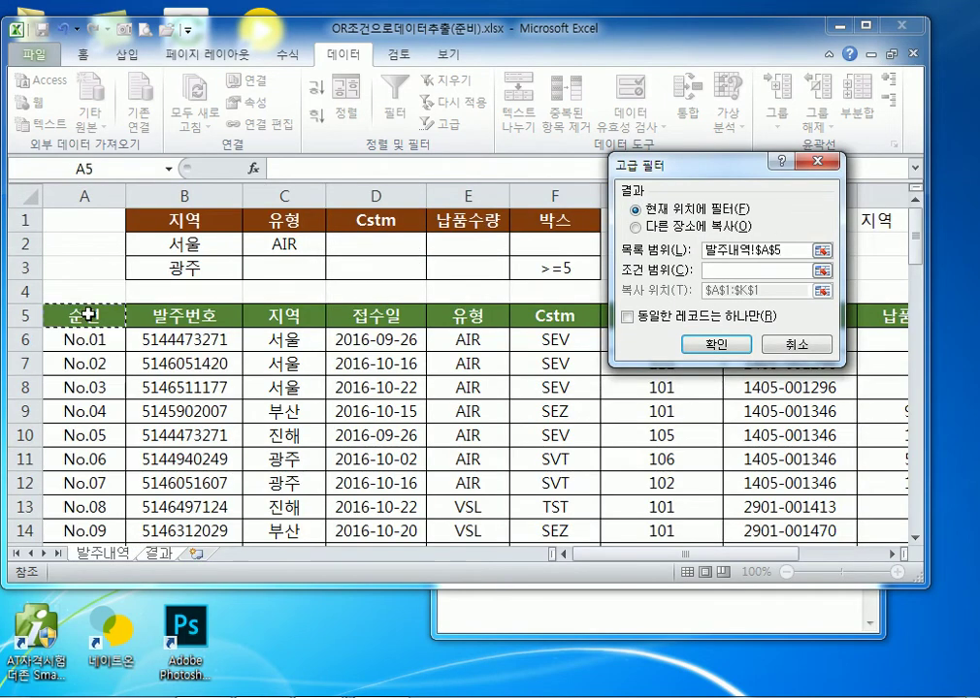
pyautogui.hotkey('ctrl', 'shift', 'Right')
pyautogui.hotkey('ctrl', 'shift', 'Down')
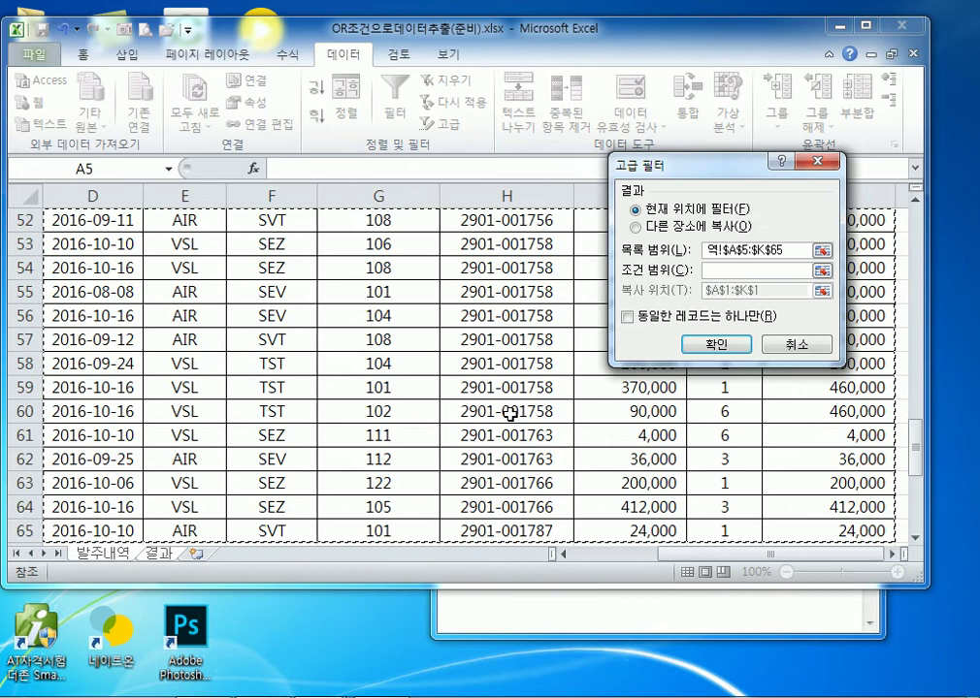
# Choose copying to another location and set the criteria range to B1:F3 on the 발주내역 sheet
pyautogui.click(636, 226)
pyautogui.click(718, 268)
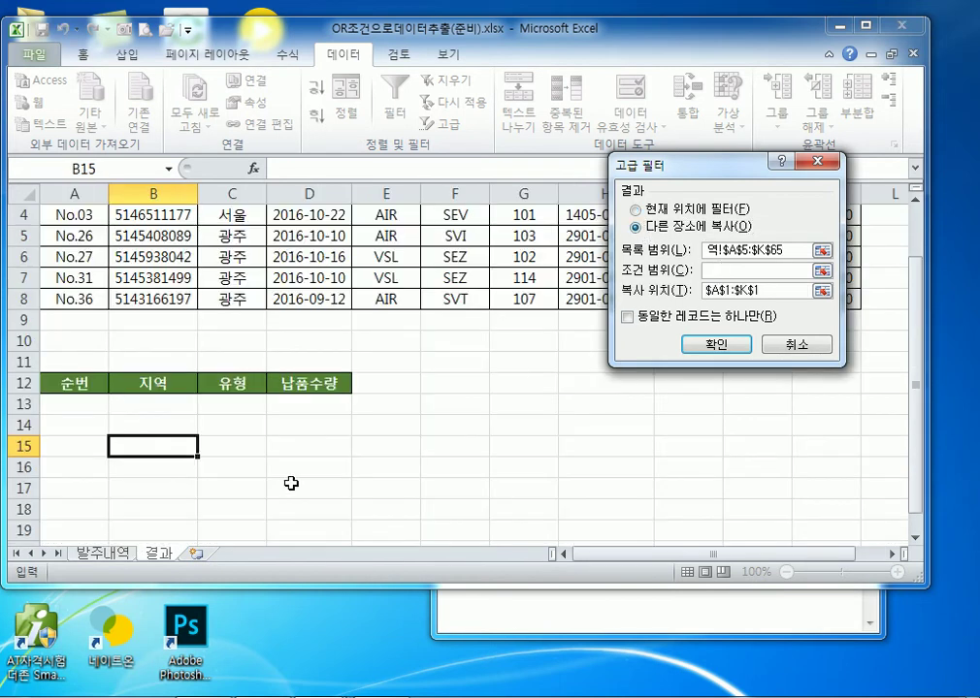
pyautogui.click(105, 553)
pyautogui.scroll(10, 145, 257)
pyautogui.scroll(7, 146, 257)
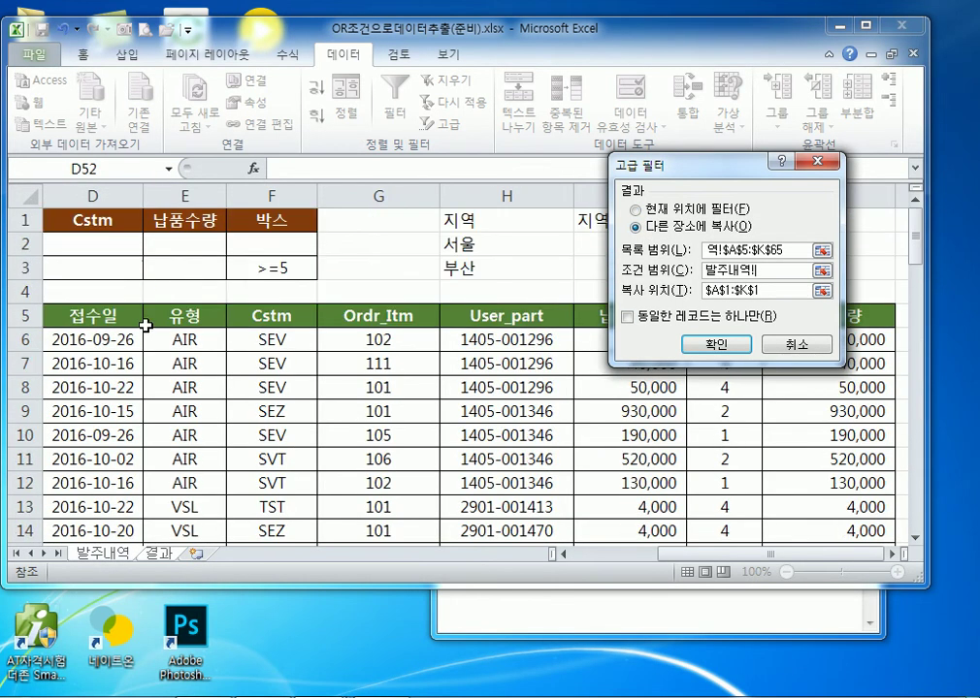
pyautogui.click(287, 269)
pyautogui.moveTo(287, 269); pyautogui.dragTo(556, 274)
# Set the copy destination to the headers in A12:D12 on the 결과 sheet and run the filter
pyautogui.click(711, 288)
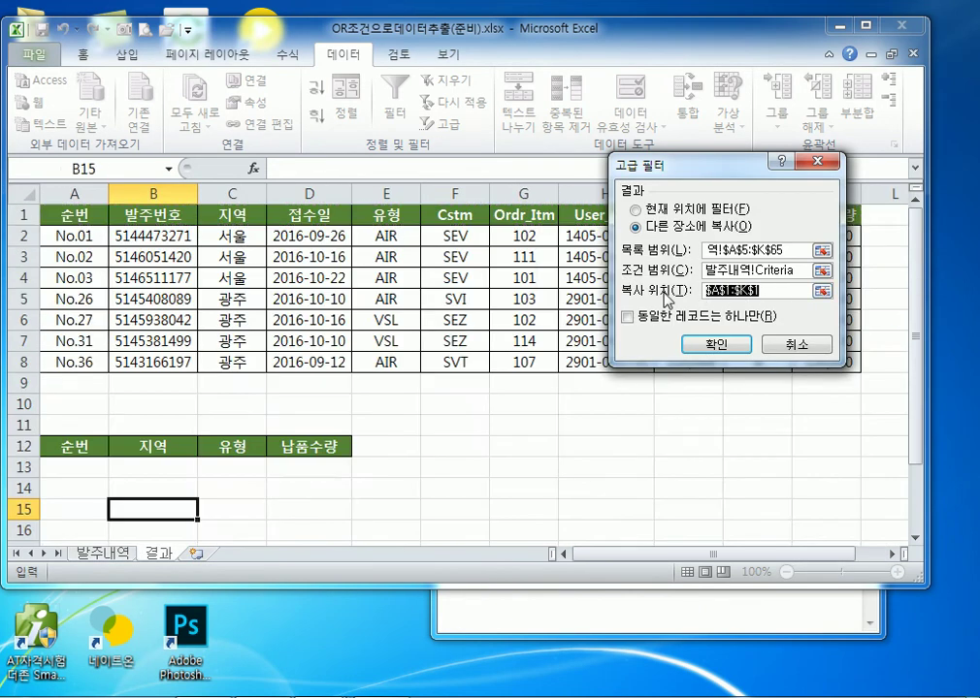
pyautogui.press('BackSpace')
pyautogui.scroll(-1, 359, 363)
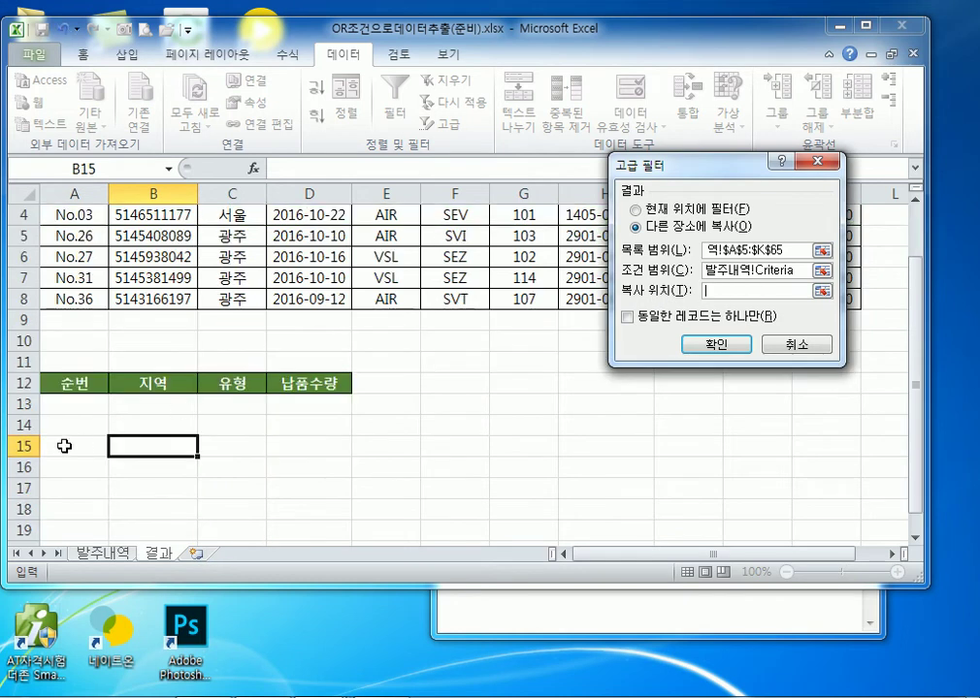
pyautogui.click(102, 446)
pyautogui.scroll(-3, 109, 446)
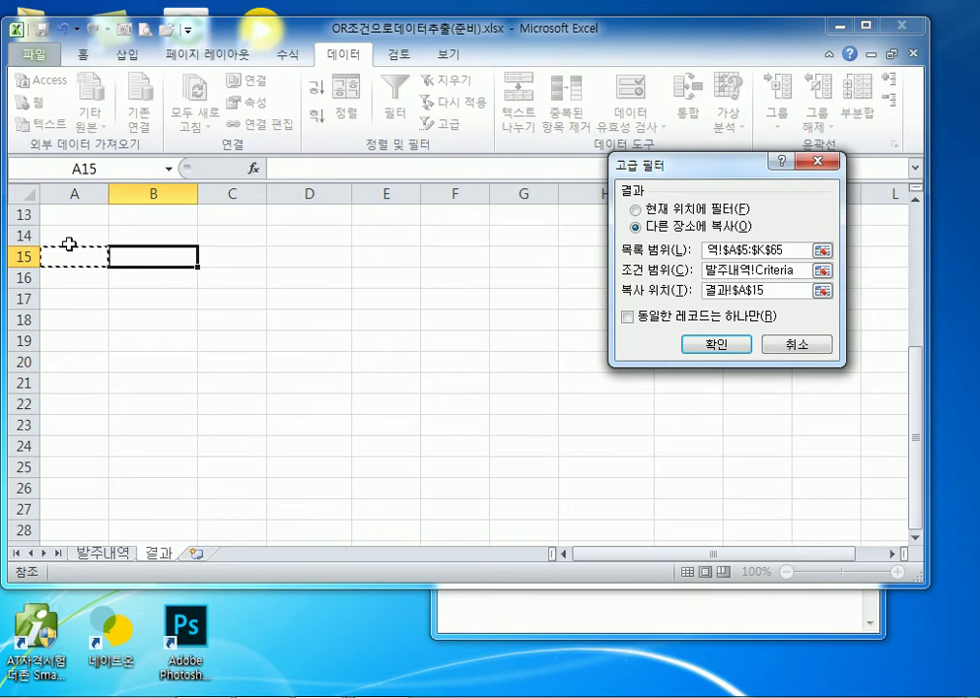
pyautogui.scroll(1, 76, 260)
pyautogui.moveTo(74, 258); pyautogui.dragTo(316, 254)
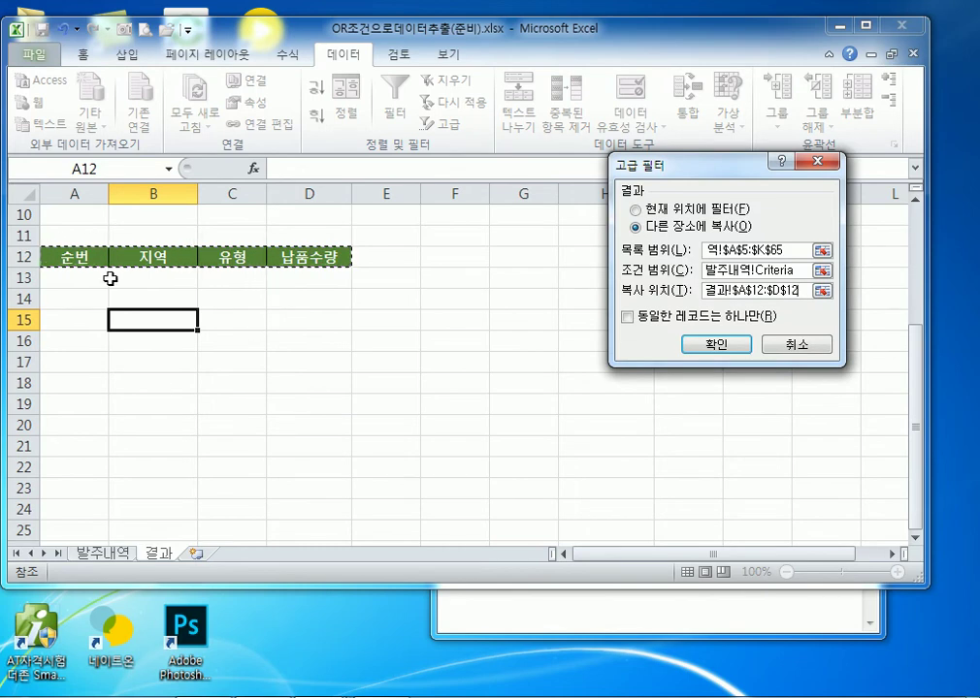
pyautogui.click(712, 347)
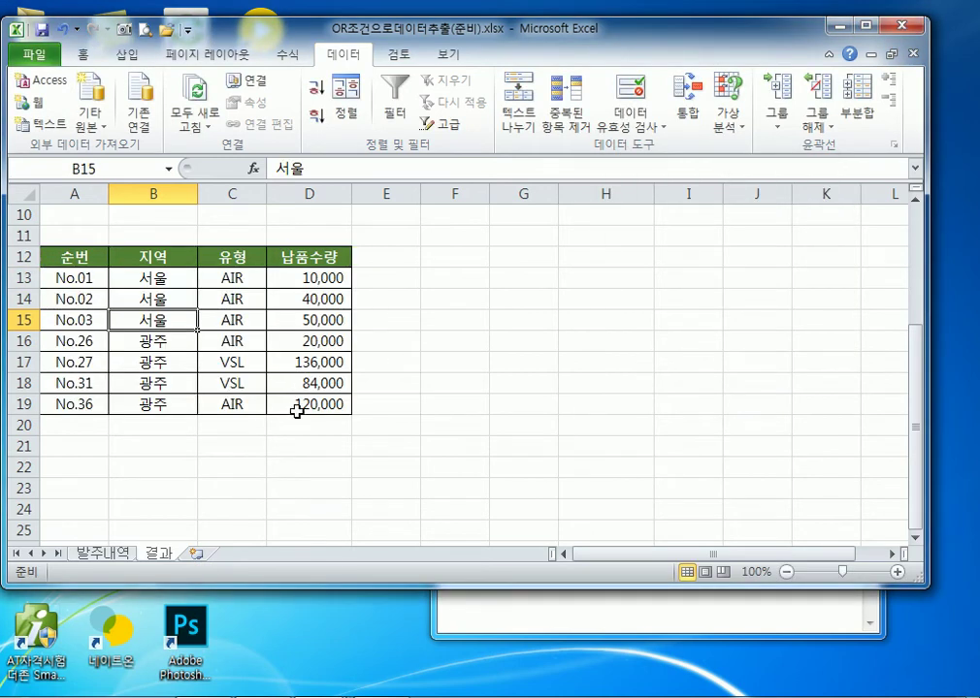
# Compare the four-column extract with the full extract on the 결과 sheet and the source list on the 발주내역 sheet
pyautogui.scroll(3, 233, 340)
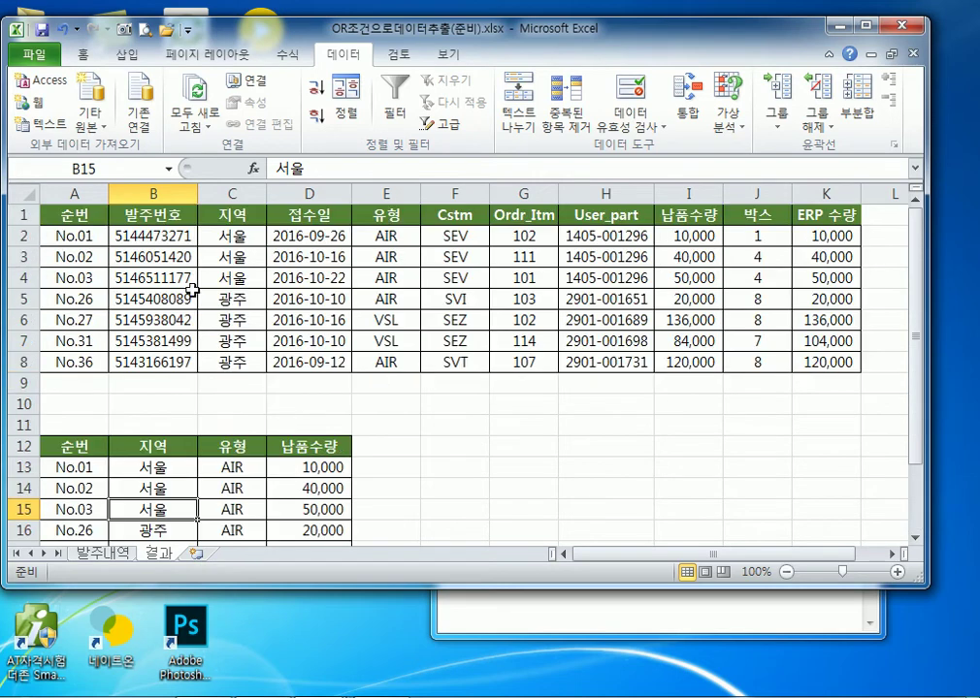
pyautogui.scroll(-3, 242, 291)
pyautogui.moveTo(68, 259); pyautogui.dragTo(316, 404)
pyautogui.click(317, 404)
pyautogui.moveTo(73, 258); pyautogui.dragTo(321, 258)
pyautogui.click(72, 464)
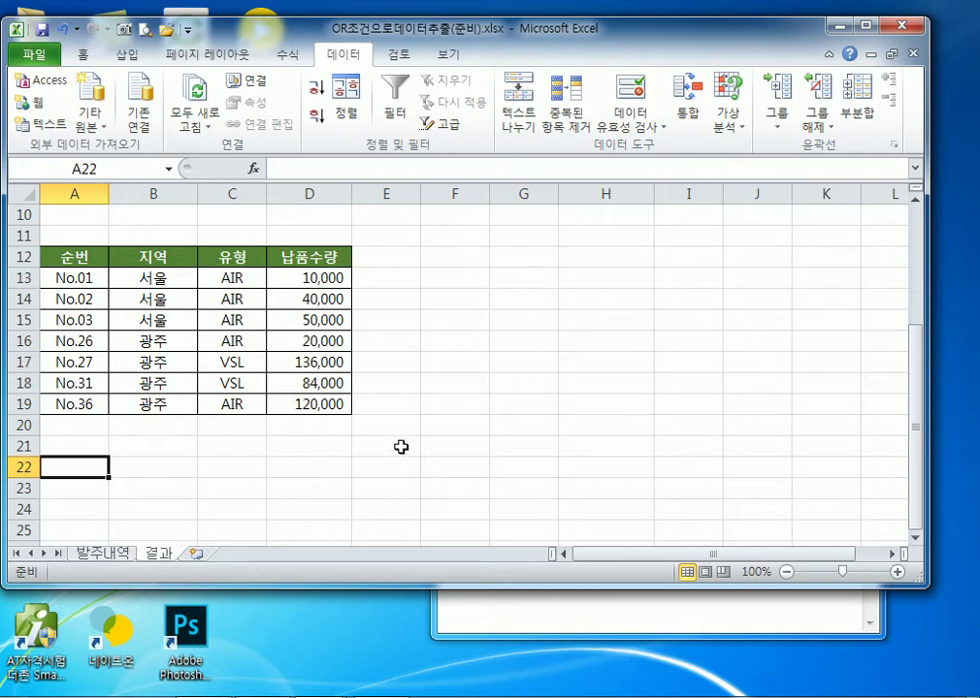
pyautogui.click(117, 554)
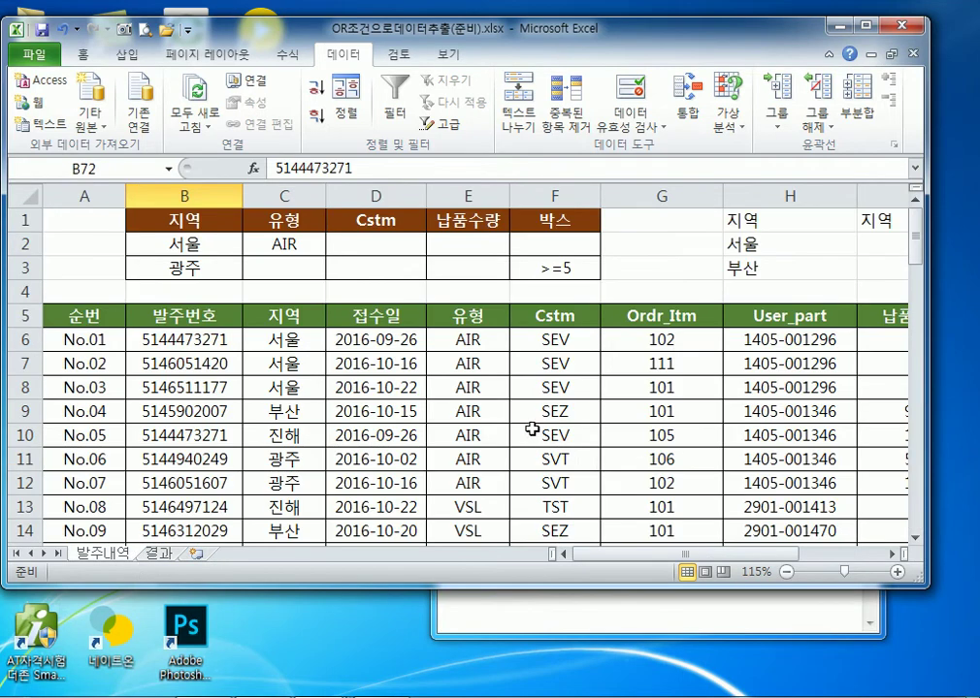
pyautogui.scroll(-1, 424, 411)
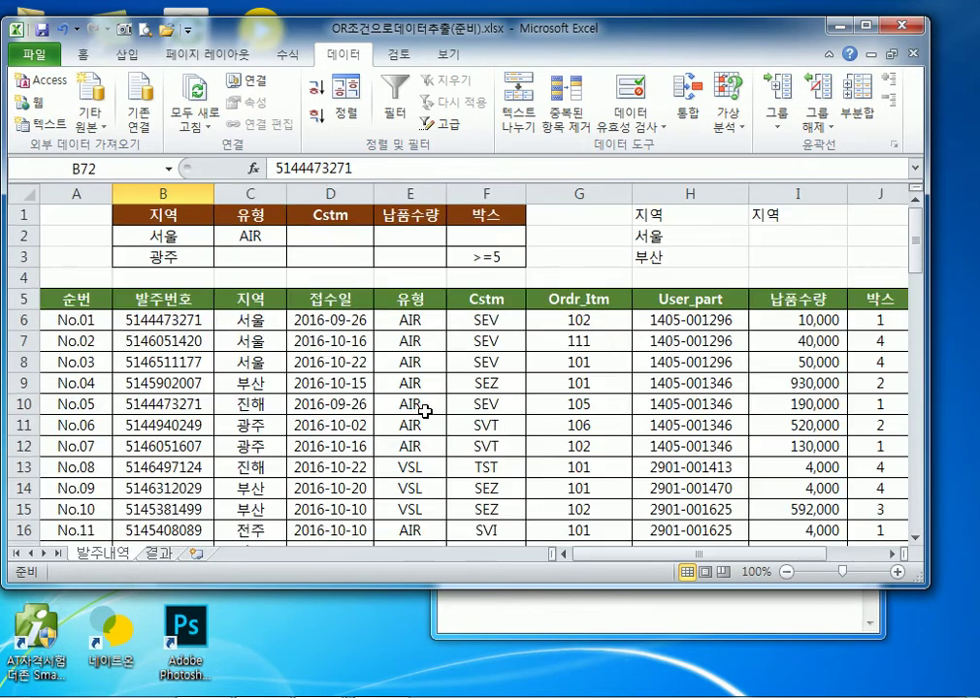
pyautogui.click(72, 295)
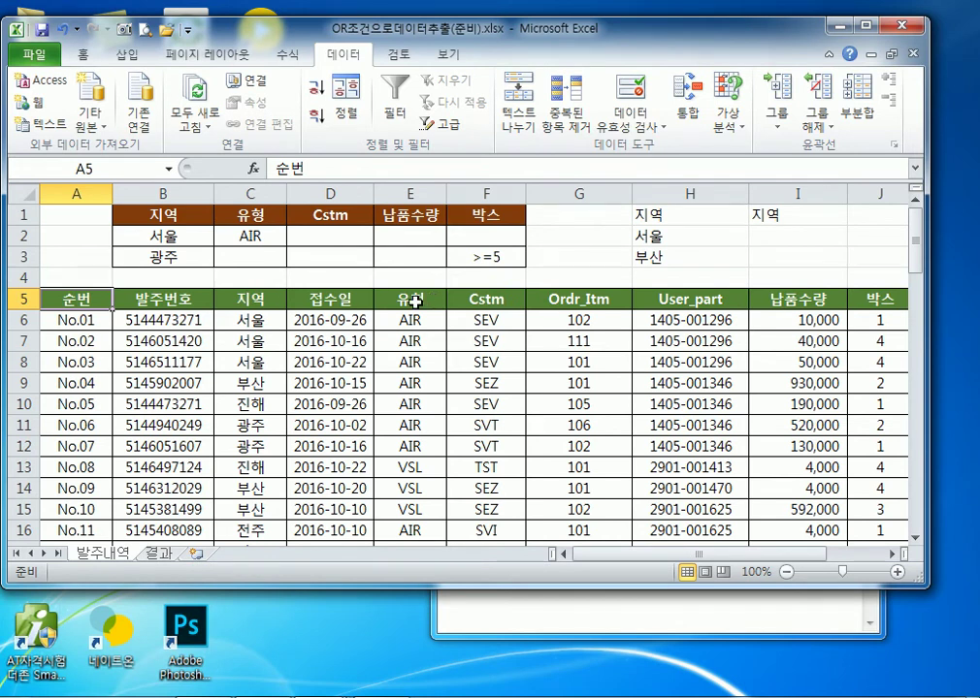
pyautogui.scroll(-5, 349, 408)
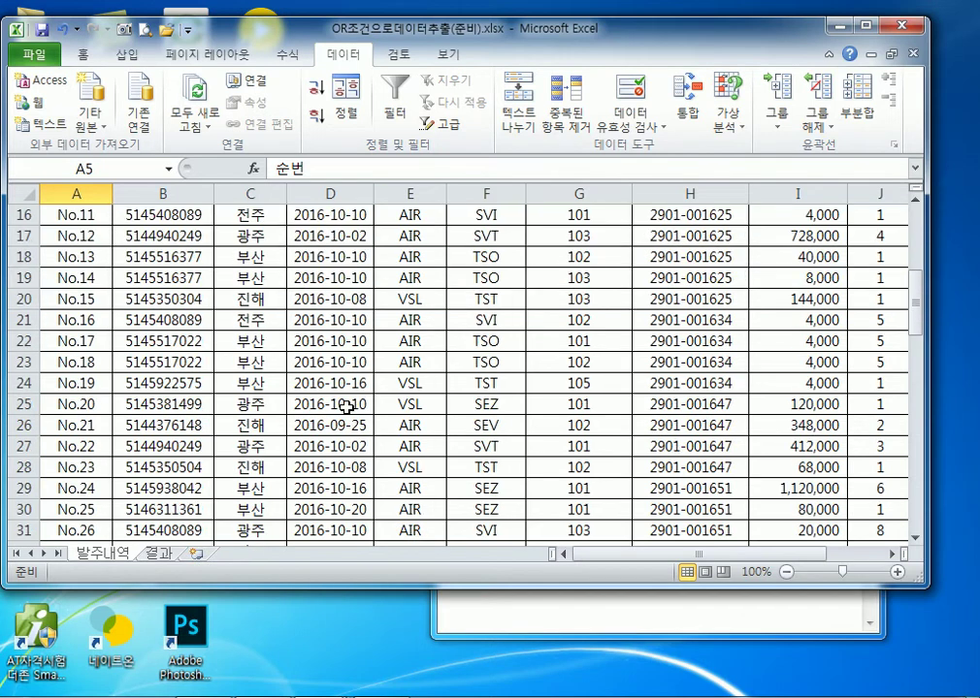
pyautogui.scroll(5, 349, 407)
# Delete all cells of the 결과 sheet and select cell A1
pyautogui.click(159, 554)
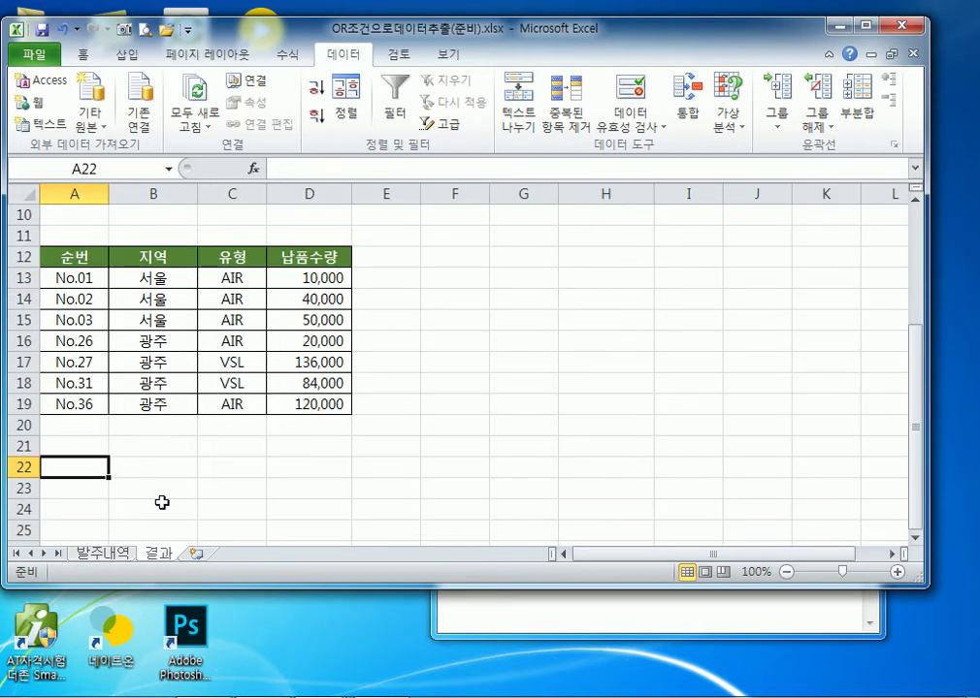
pyautogui.scroll(4, 77, 322)
pyautogui.click(25, 194)
pyautogui.rightClick(77, 215)
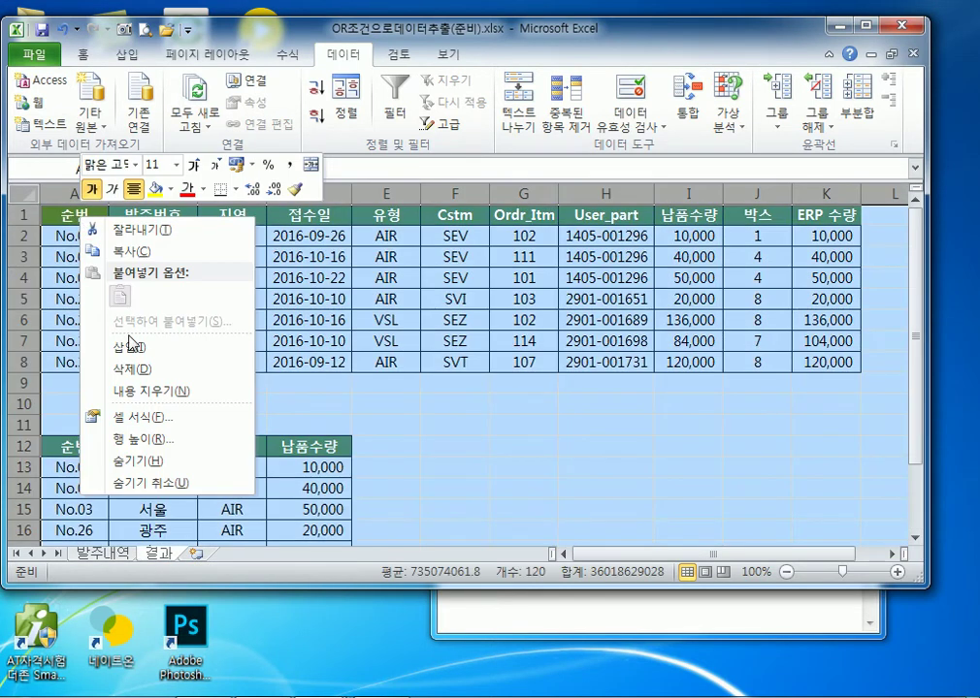
pyautogui.click(121, 370)
pyautogui.click(126, 341)
pyautogui.click(74, 214)
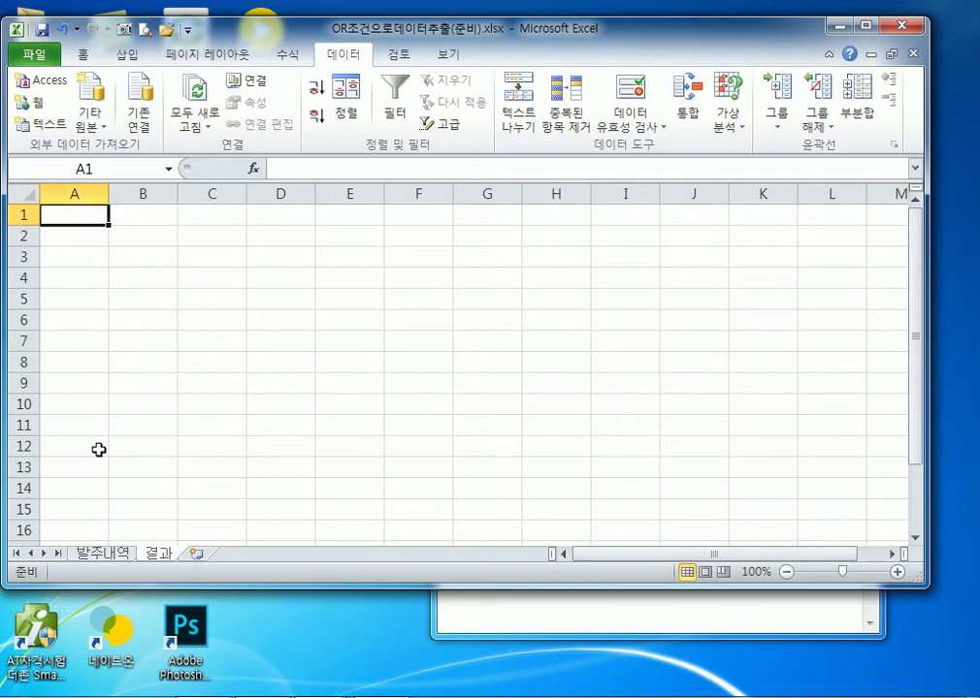
# Copy the 지역, 유형, 납품수량 and ERP 수량 headers from row 5 of the 발주내역 sheet
pyautogui.click(107, 553)
pyautogui.moveTo(76, 301); pyautogui.dragTo(877, 293)
pyautogui.click(420, 306)
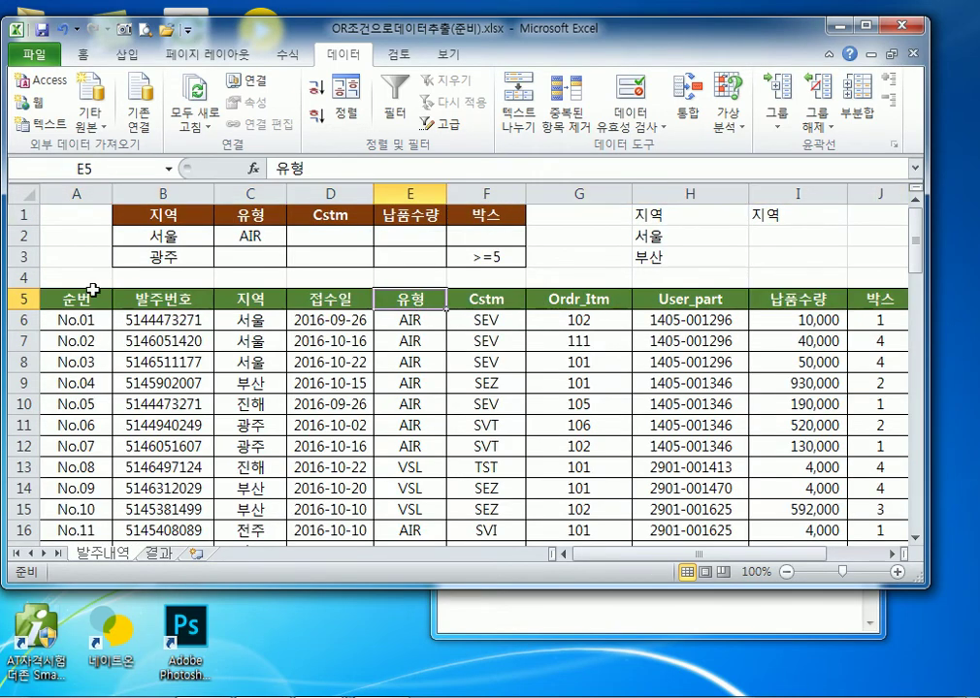
pyautogui.click(62, 307)
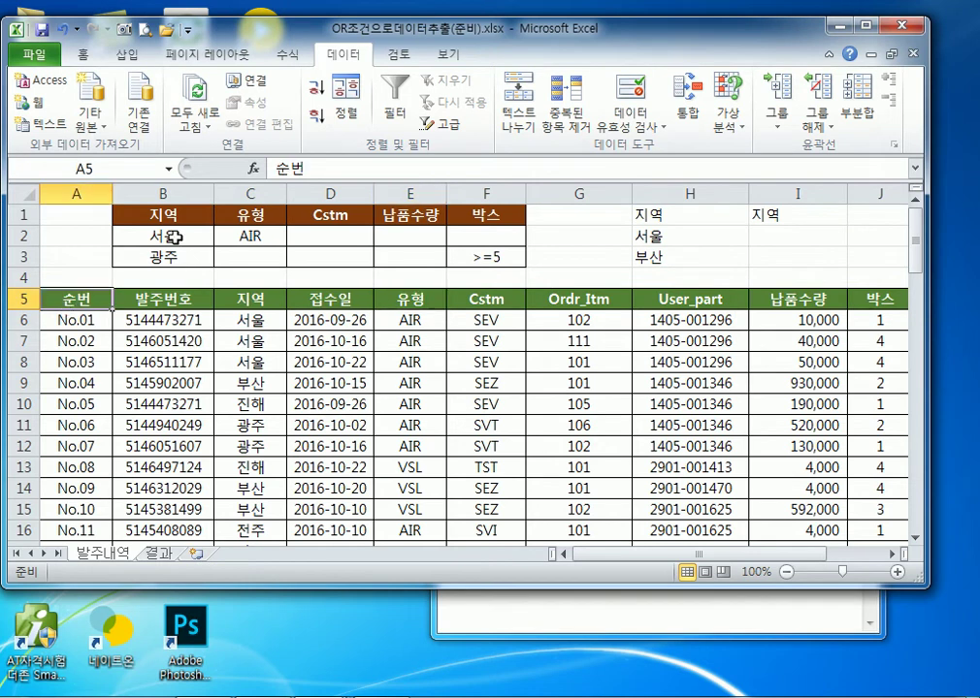
pyautogui.click(255, 301)
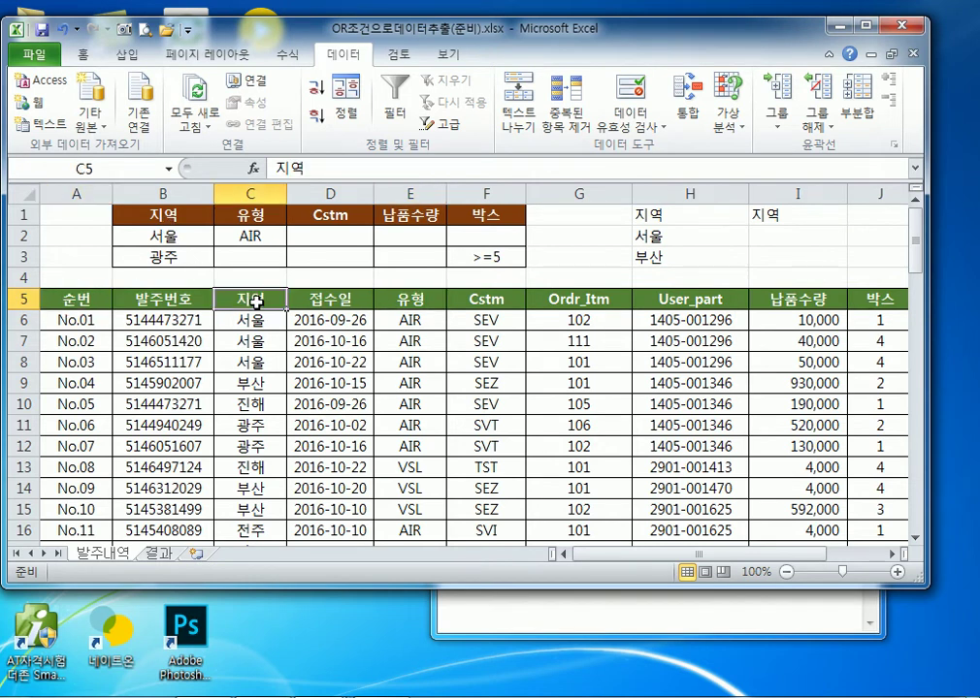
pyautogui.keyDown('ctrl'); pyautogui.click(407, 302); pyautogui.keyUp('ctrl')
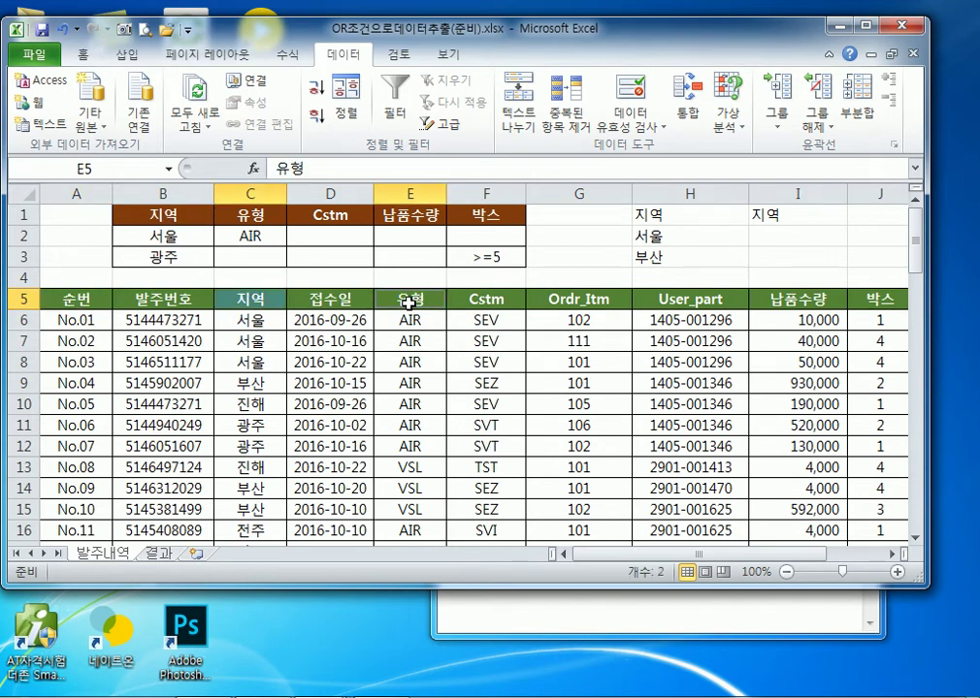
pyautogui.keyDown('ctrl'); pyautogui.click(811, 303); pyautogui.keyUp('ctrl')
pyautogui.hscroll(2, 789, 532)
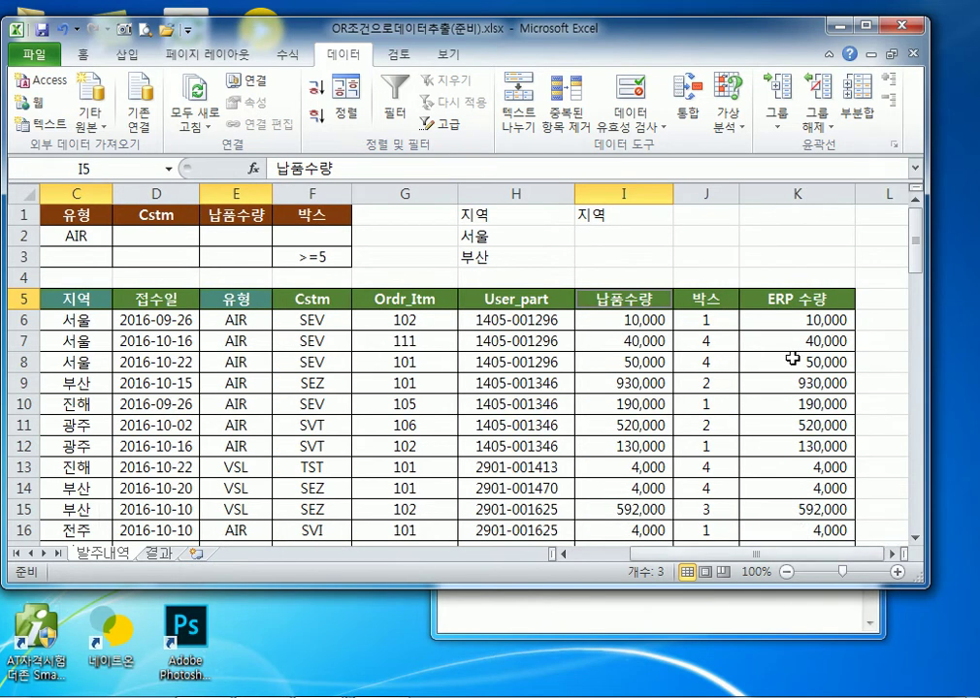
pyautogui.keyDown('ctrl'); pyautogui.click(777, 300); pyautogui.keyUp('ctrl')
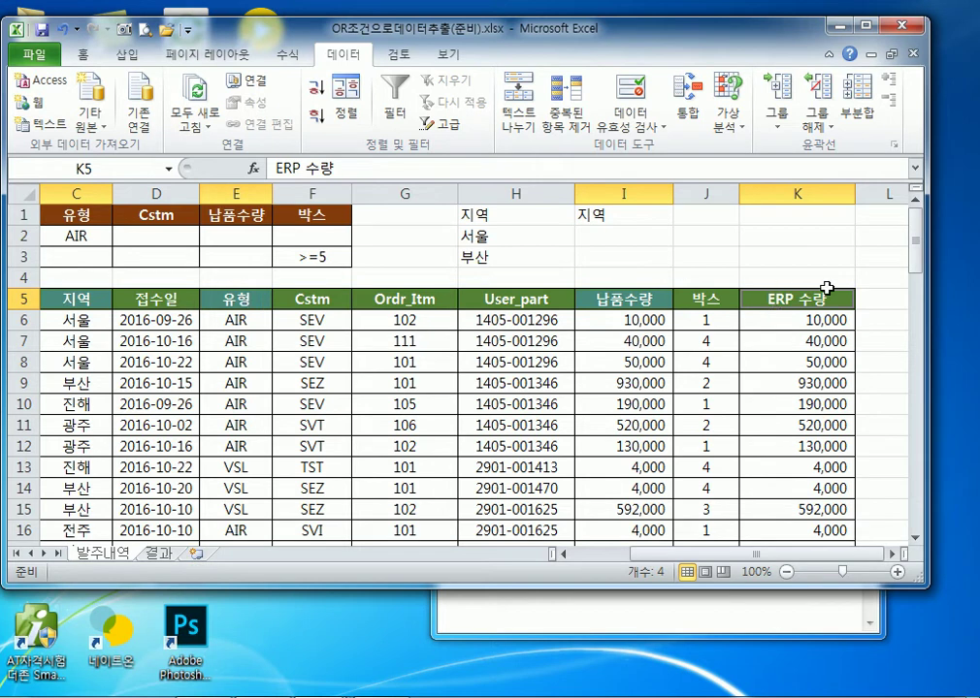
pyautogui.rightClick(798, 309)
pyautogui.click(658, 332)
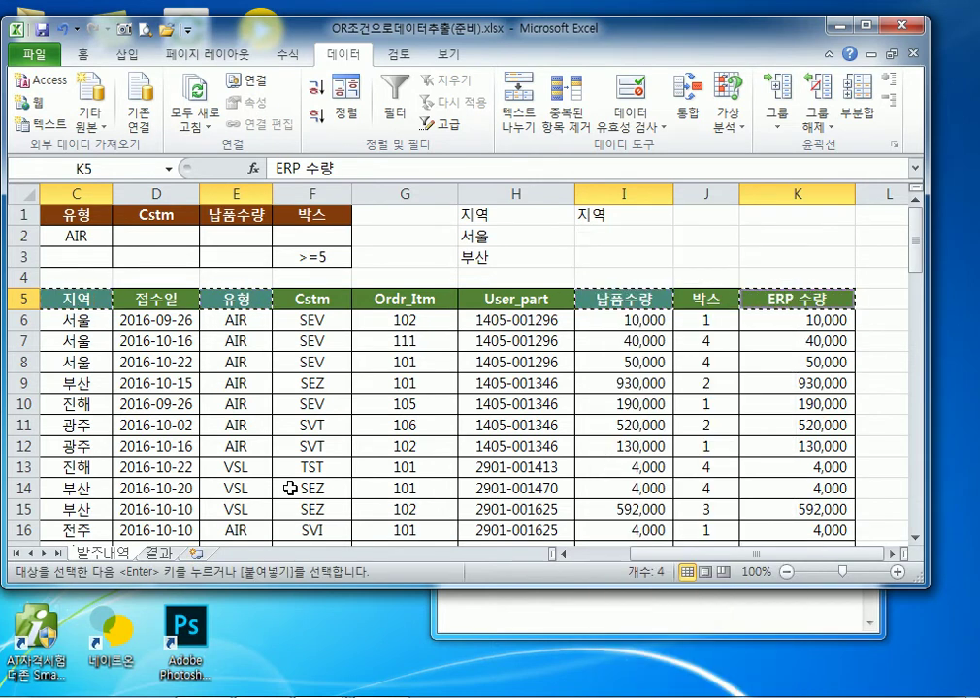
# Paste the copied headers at A1 of the 결과 sheet and widen the 납품수량 and ERP 수량 columns
pyautogui.click(155, 554)
pyautogui.rightClick(60, 214)
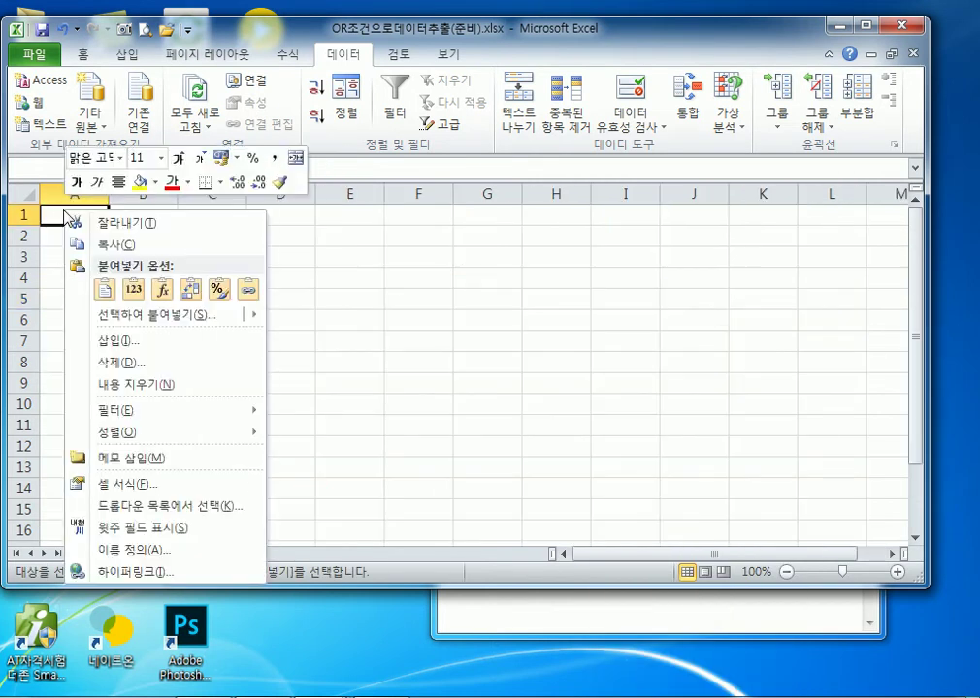
pyautogui.click(104, 286)
pyautogui.click(106, 301)
pyautogui.moveTo(247, 193); pyautogui.dragTo(261, 193)
pyautogui.moveTo(330, 194); pyautogui.dragTo(376, 194)
# Open Advanced Filter from cell A5 of the 결과 sheet and set the list range to C5:K65 of the 발주내역 sheet
pyautogui.click(86, 236)
pyautogui.click(98, 282)
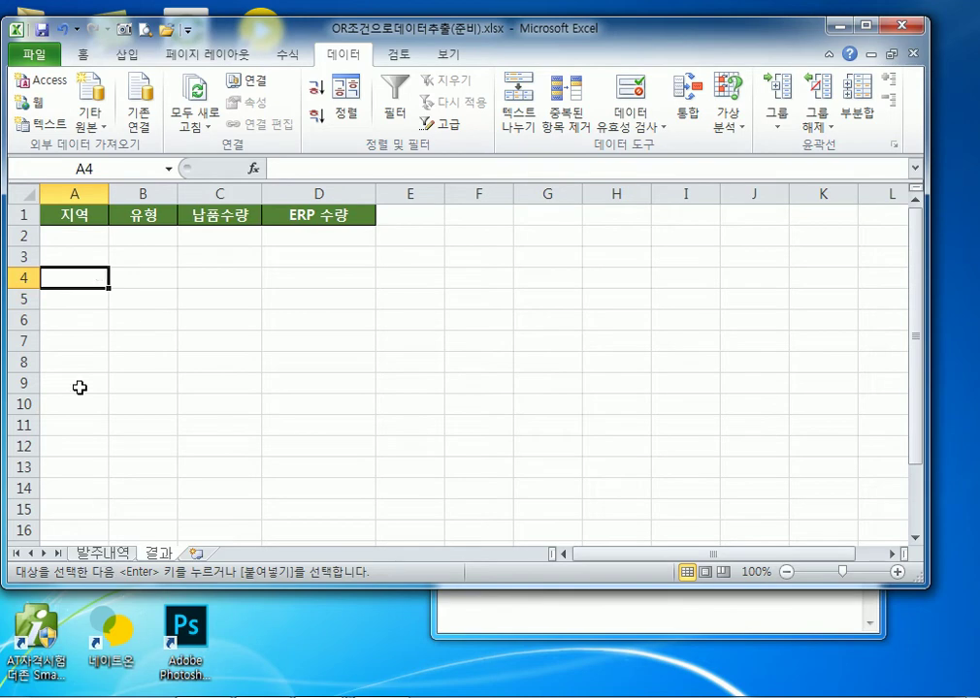
pyautogui.click(68, 306)
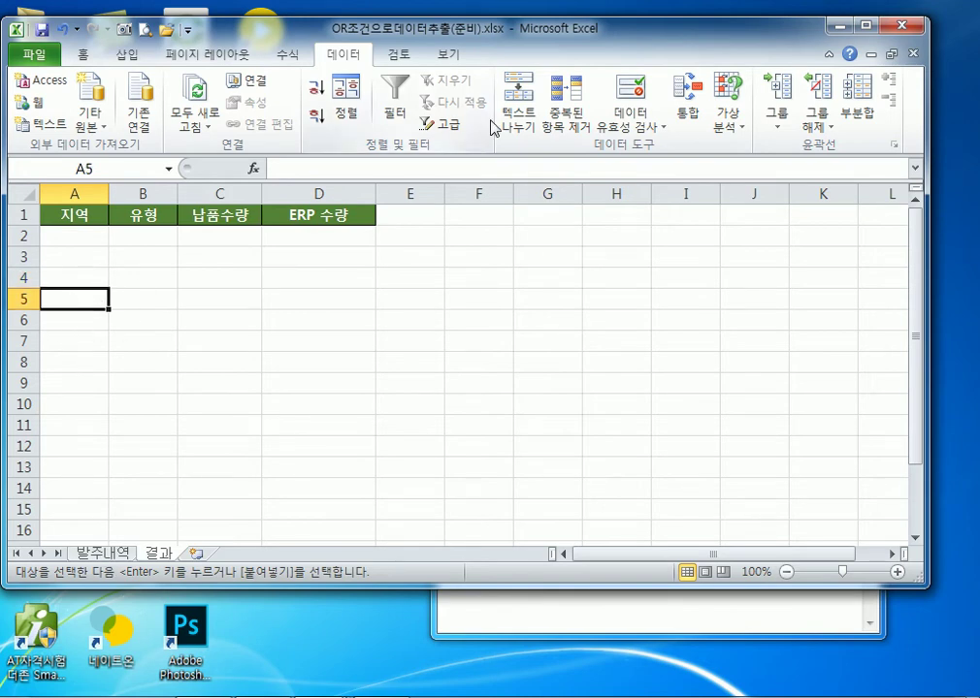
pyautogui.click(448, 123)
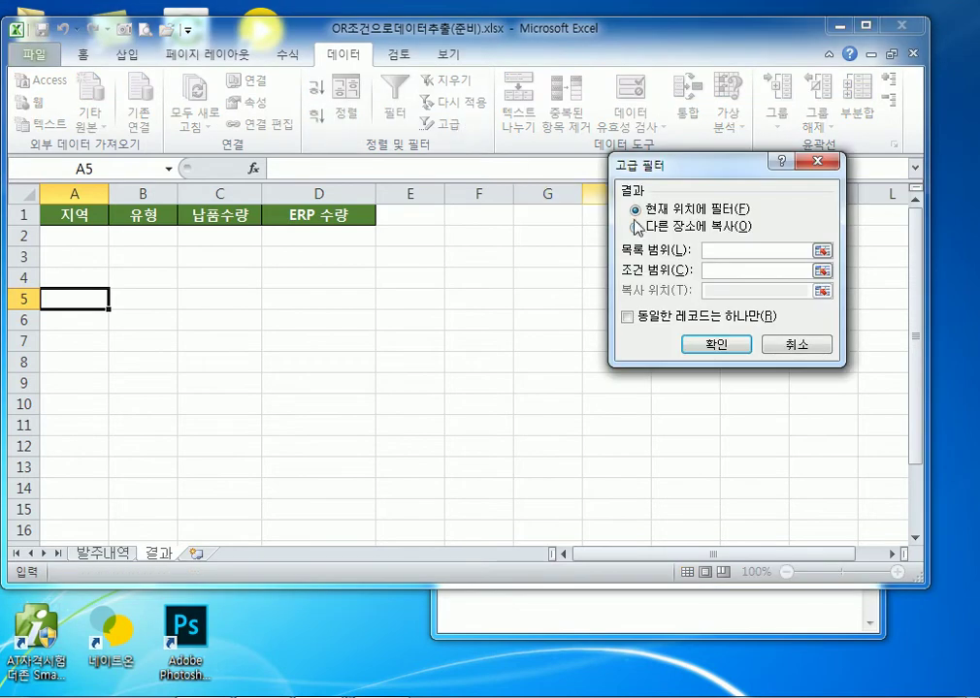
pyautogui.click(102, 553)
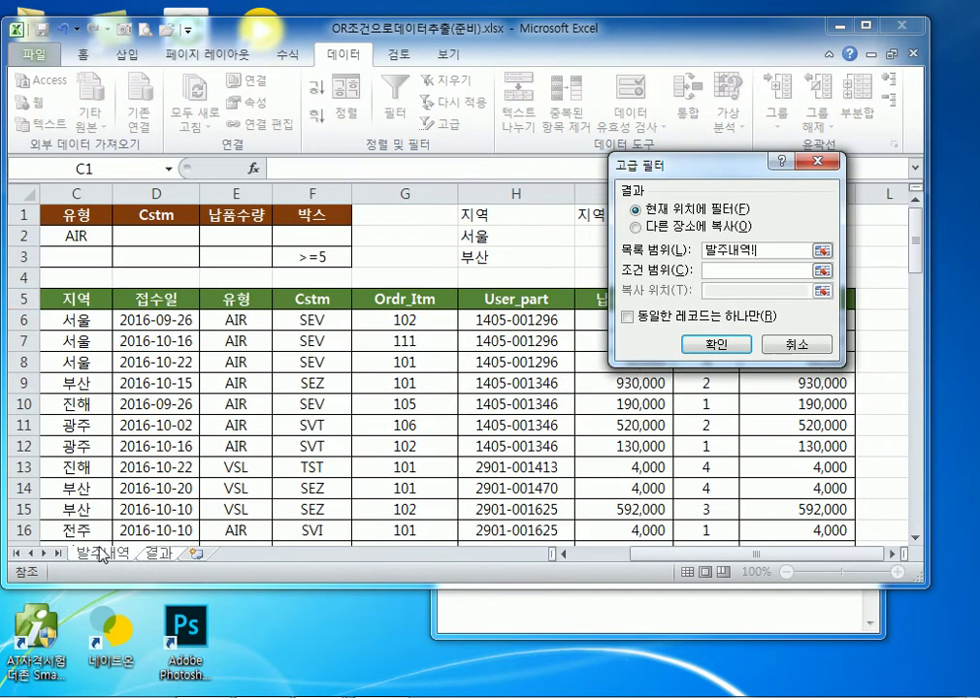
pyautogui.click(73, 301)
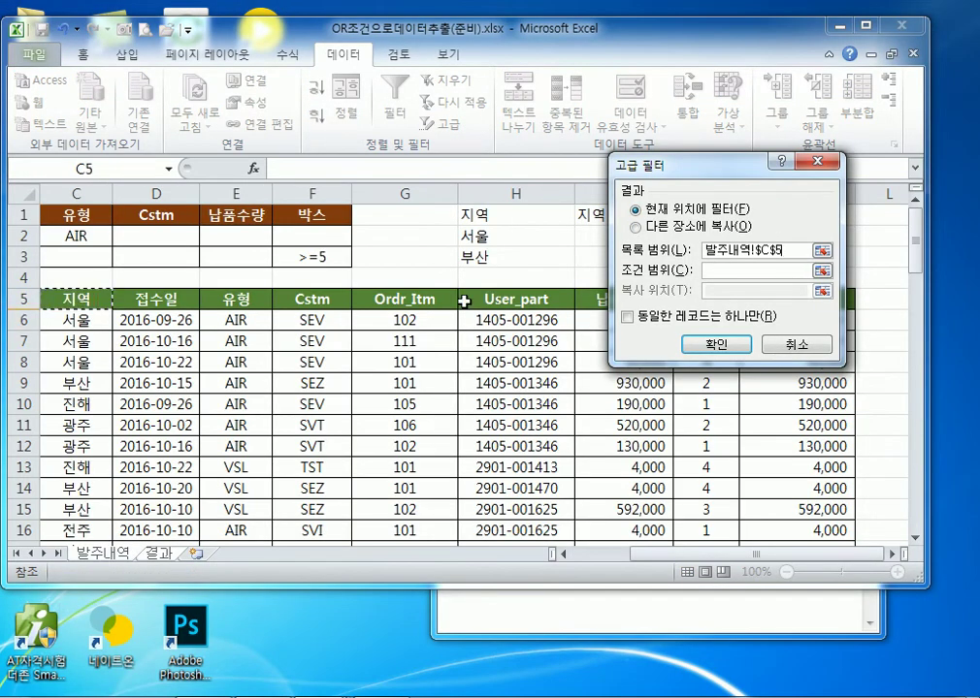
pyautogui.hotkey('ctrl', 'shift', 'Right')
pyautogui.hotkey('ctrl', 'shift', 'Down')
pyautogui.scroll(12, 138, 418)
pyautogui.scroll(5, 149, 363)
pyautogui.click(771, 272)
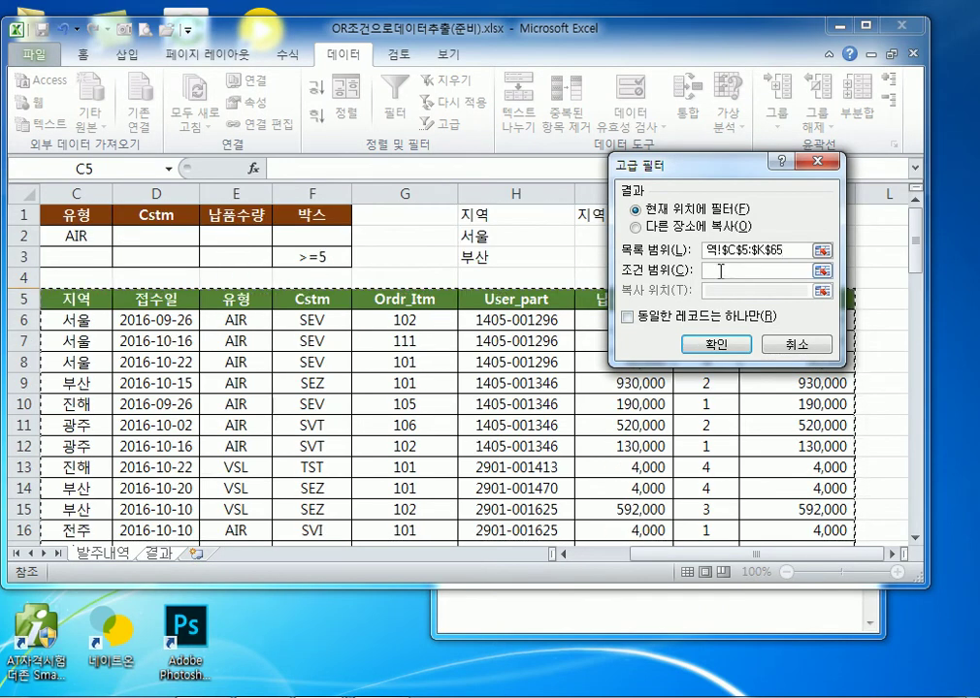
# Set the filter's criteria range to B1:F3 of the 발주내역 sheet
pyautogui.click(158, 553)
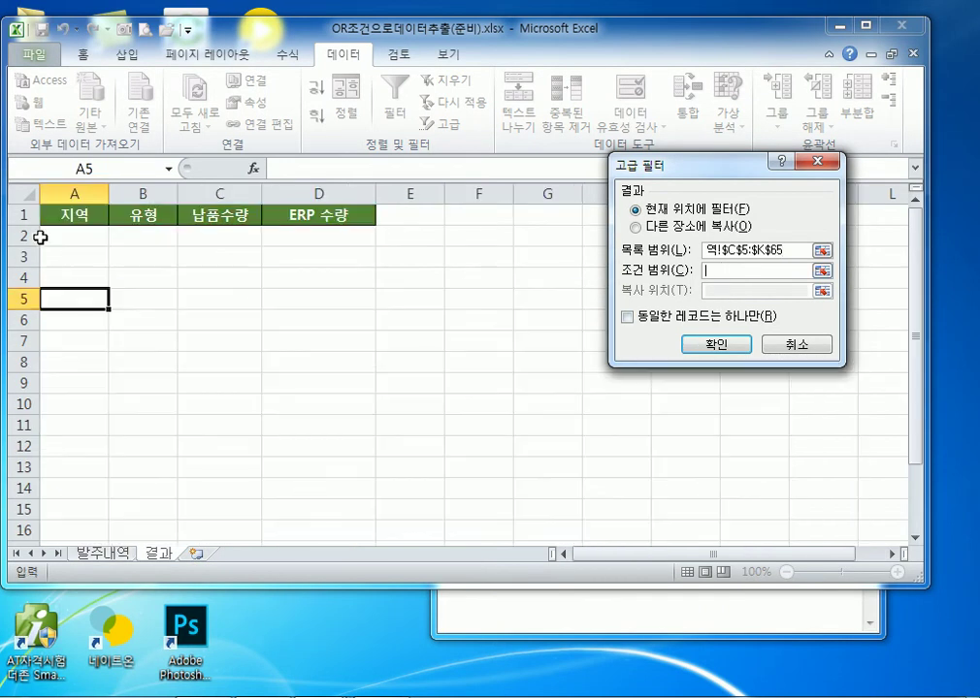
pyautogui.click(104, 555)
pyautogui.moveTo(85, 221); pyautogui.dragTo(44, 232)
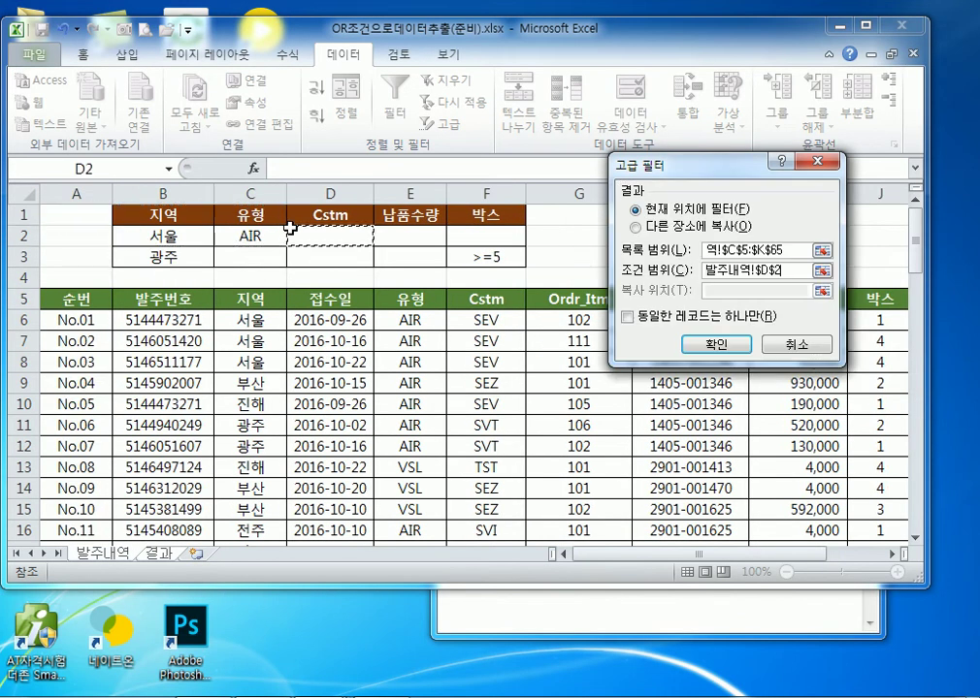
pyautogui.moveTo(148, 215); pyautogui.dragTo(459, 250)
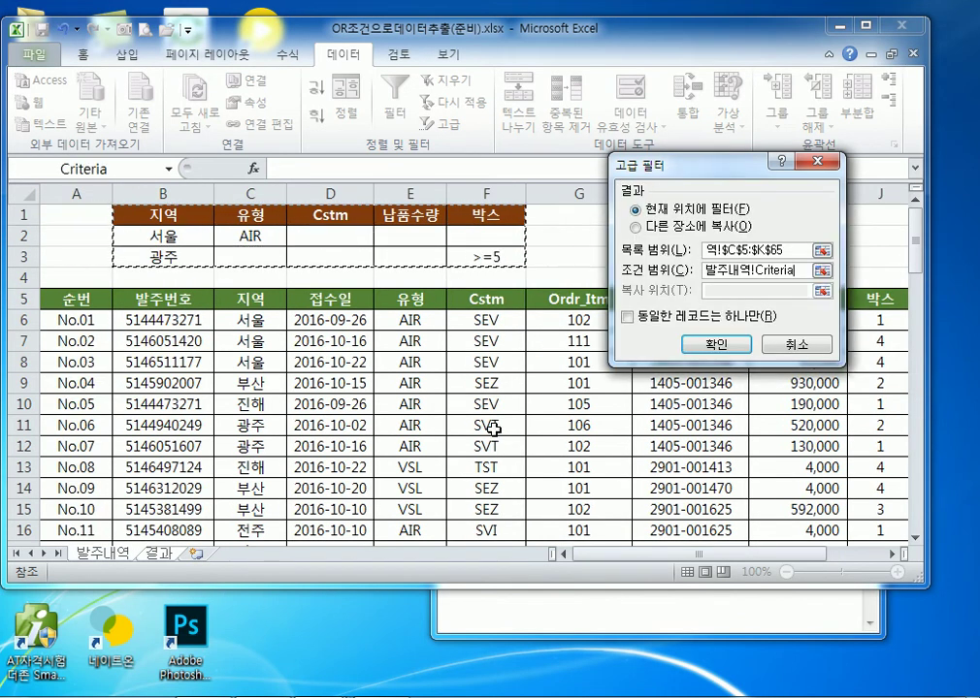
# Choose copying to another location, set the destination to the headers A1:D1 of the 결과 sheet, and run the filter
pyautogui.click(656, 229)
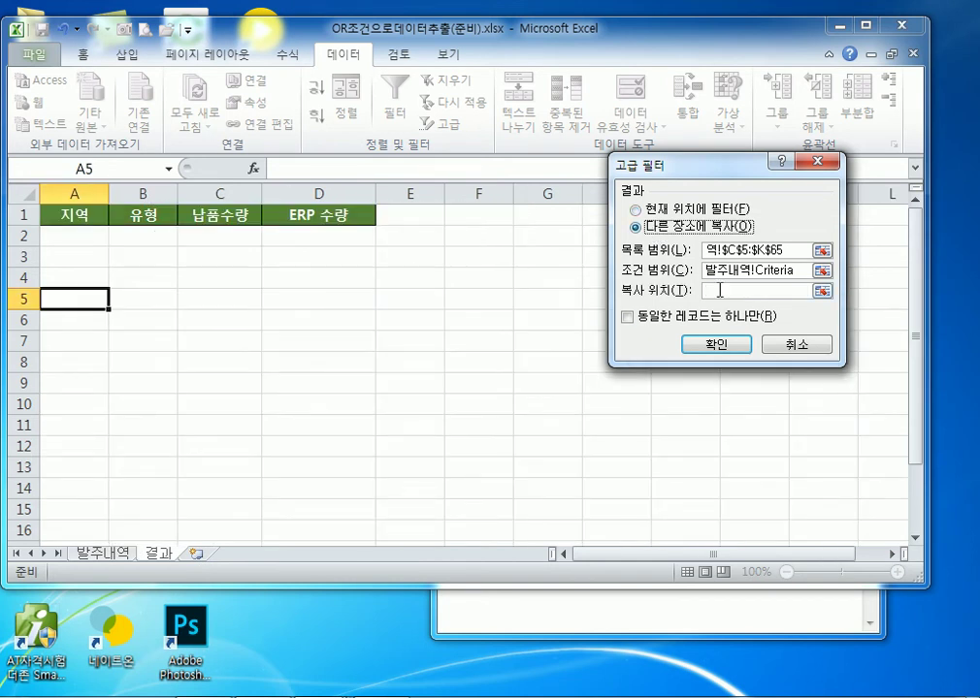
pyautogui.click(720, 290)
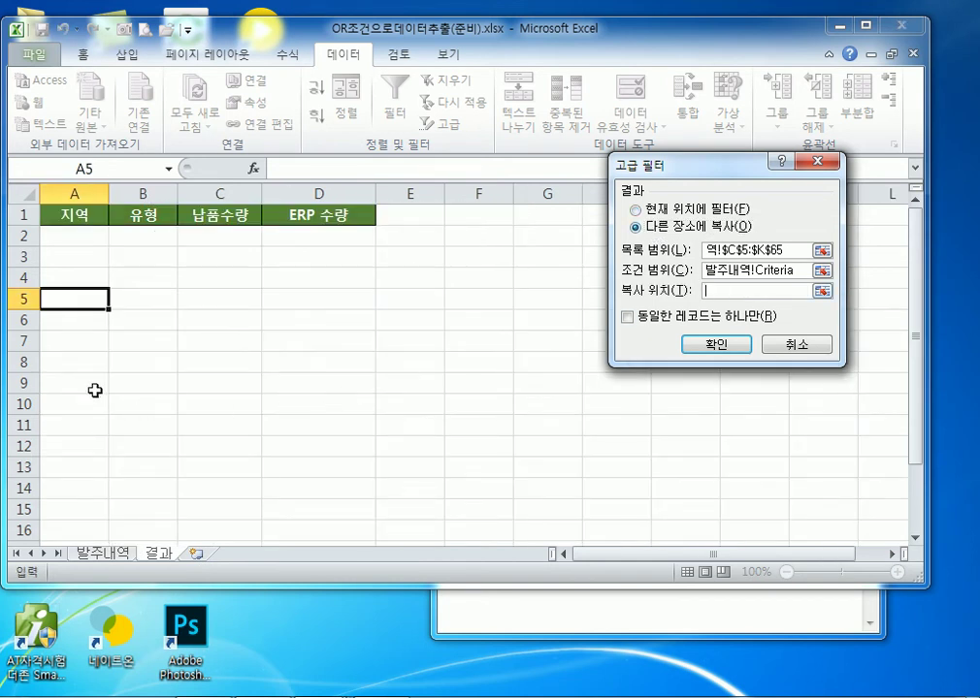
pyautogui.click(58, 301)
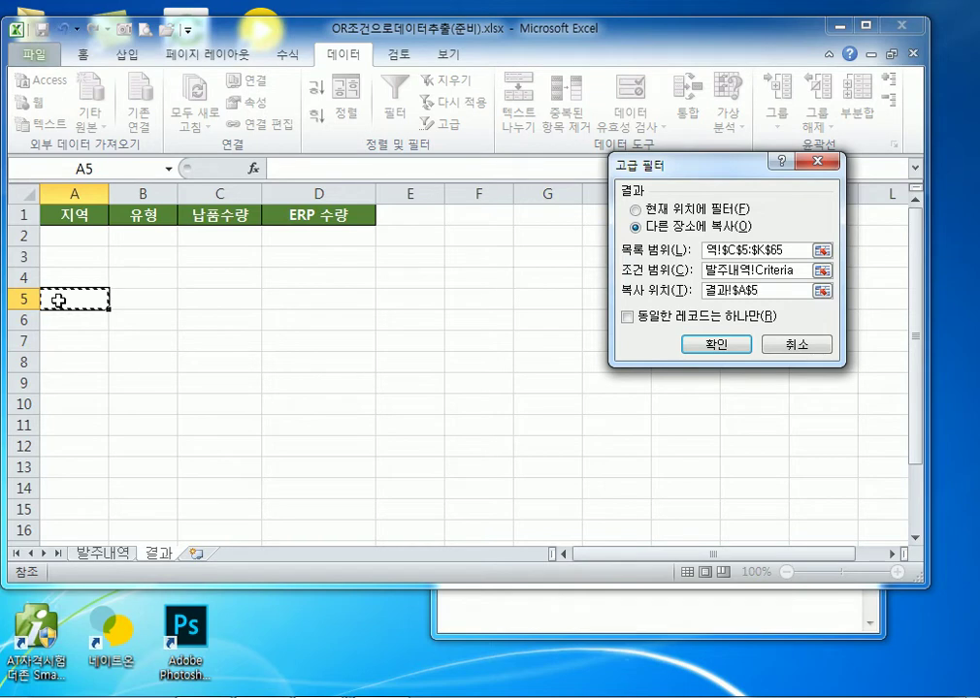
pyautogui.click(95, 552)
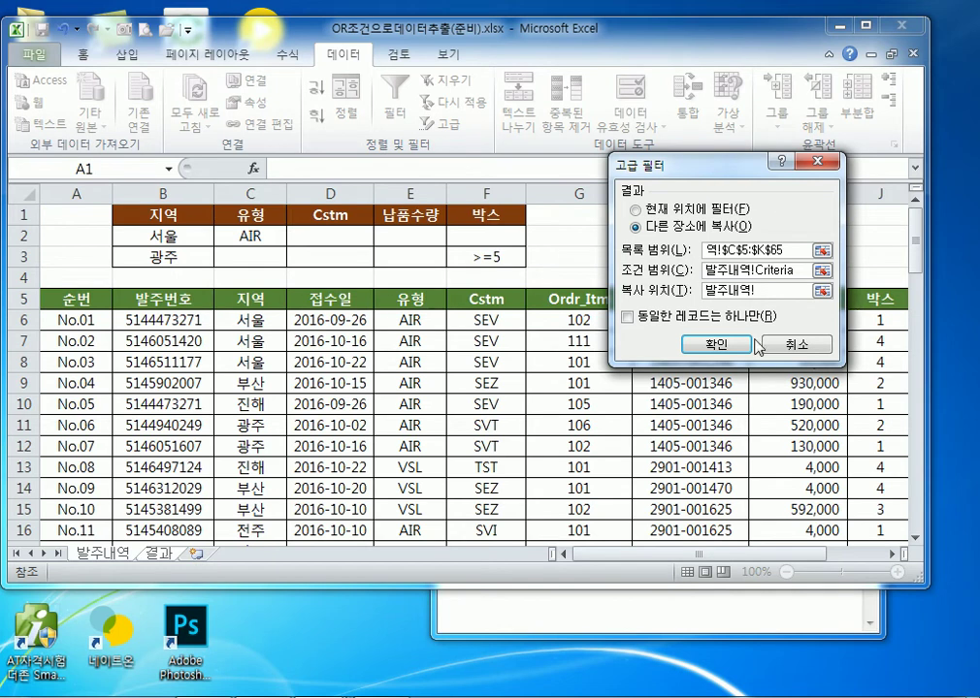
pyautogui.click(172, 560)
pyautogui.moveTo(77, 215); pyautogui.dragTo(320, 211)
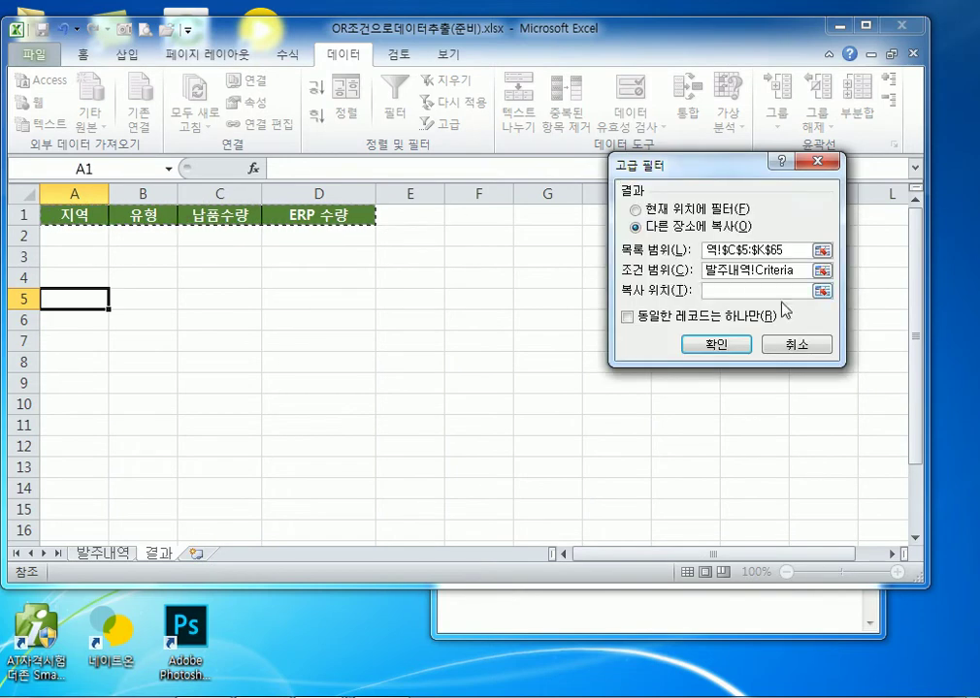
pyautogui.press('Return')
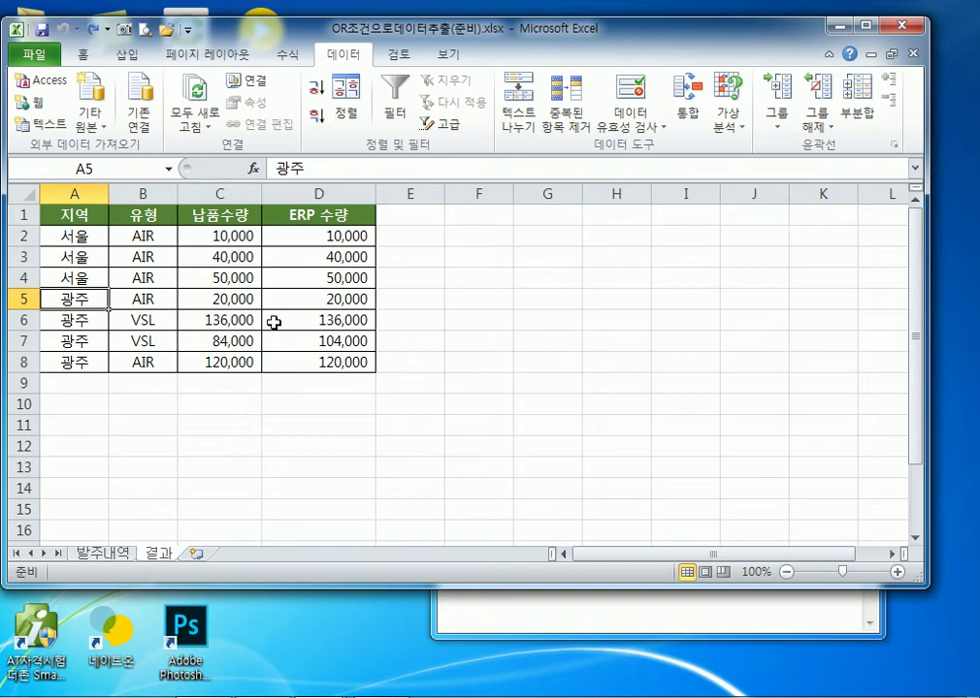
# Delete rows 2 to 10 of the 결과 sheet, keeping the header row
pyautogui.moveTo(32, 235); pyautogui.dragTo(24, 404)
pyautogui.rightClick(136, 314)
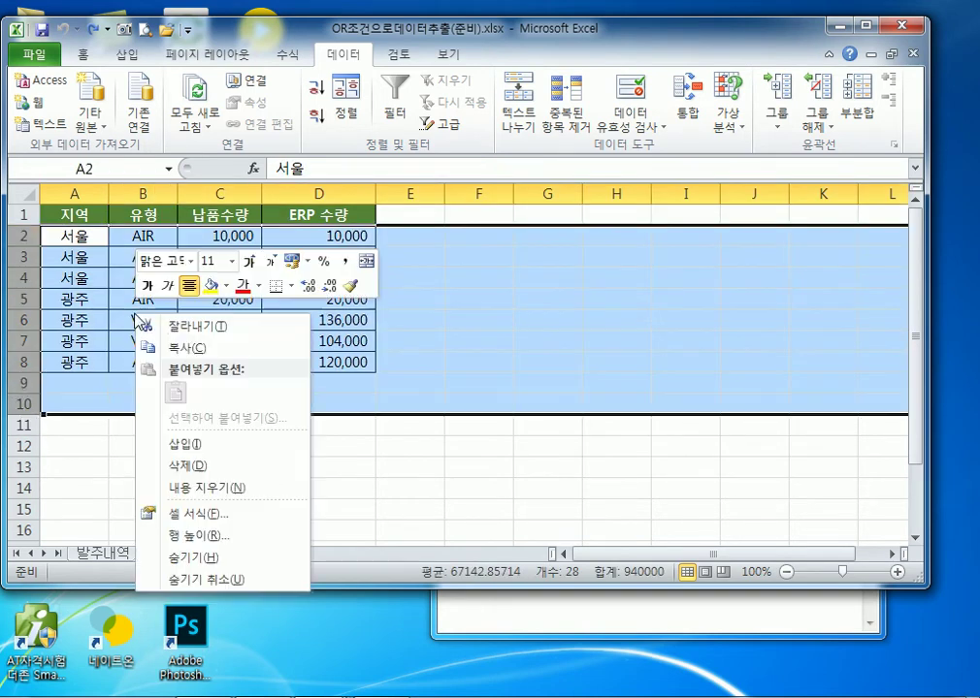
pyautogui.click(191, 467)
# Start Advanced Filter from cell A5 of 결과 with copying to another location and list range A5:K65 of the 발주내역 sheet
pyautogui.click(90, 293)
pyautogui.click(434, 124)
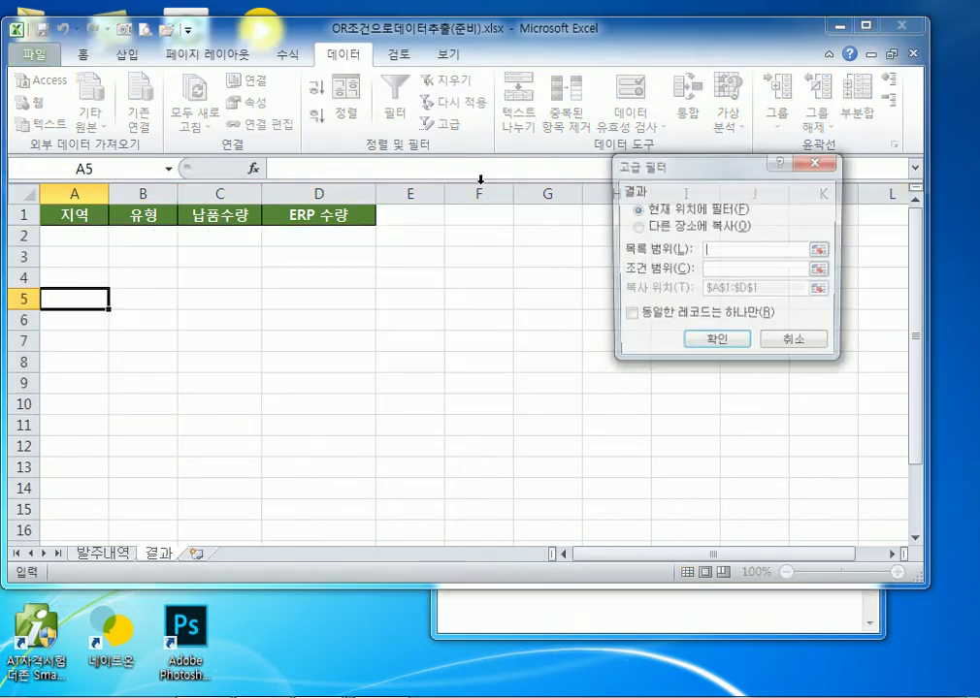
pyautogui.click(662, 226)
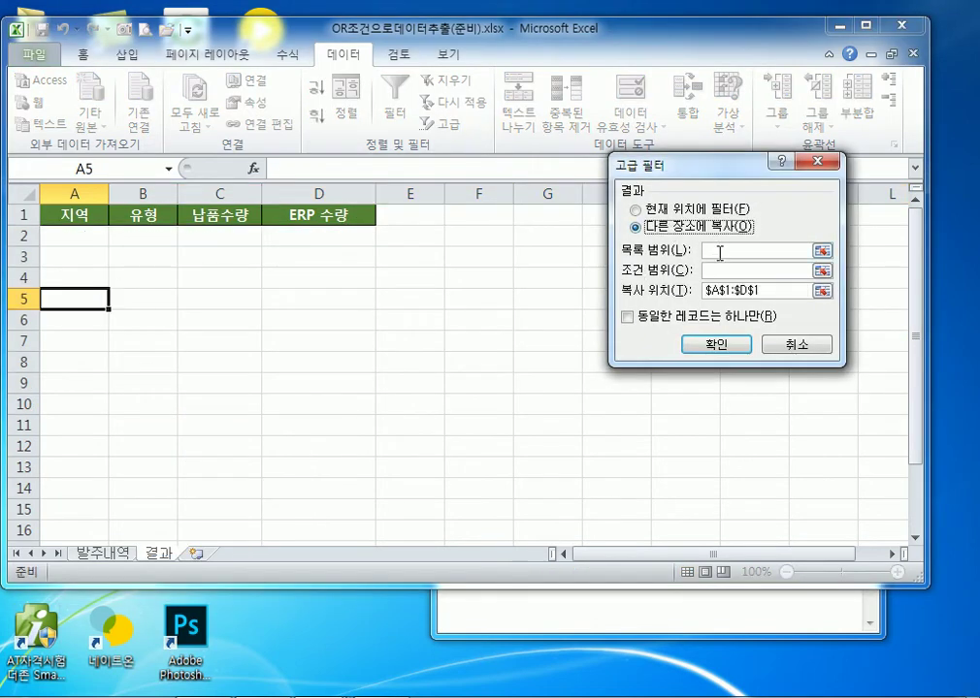
pyautogui.click(97, 554)
pyautogui.click(95, 303)
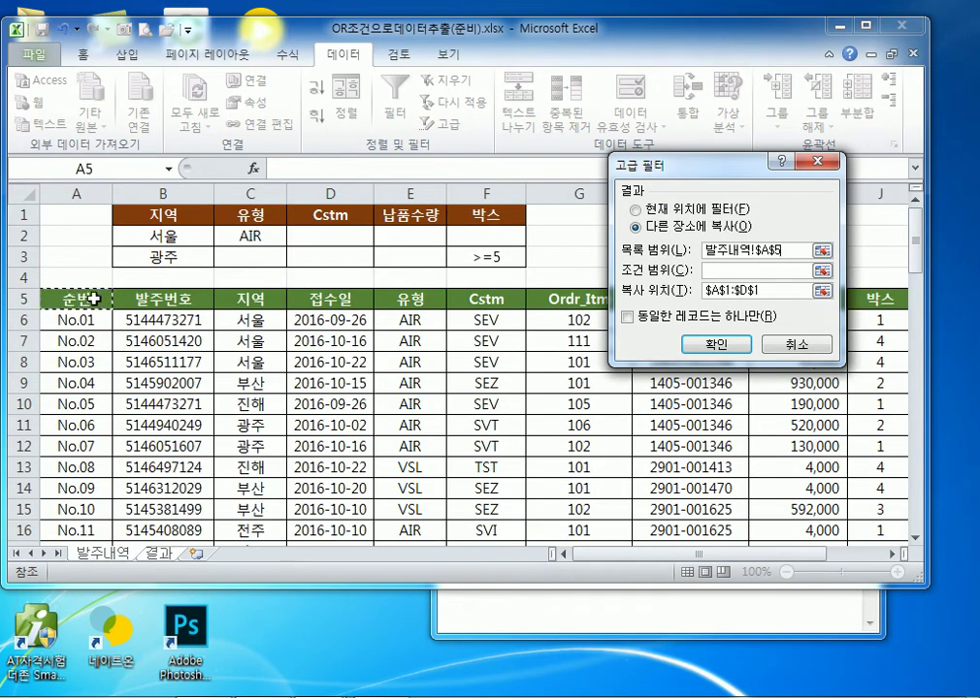
pyautogui.hotkey('ctrl', 'shift', 'Right')
pyautogui.hotkey('ctrl', 'shift', 'Down')
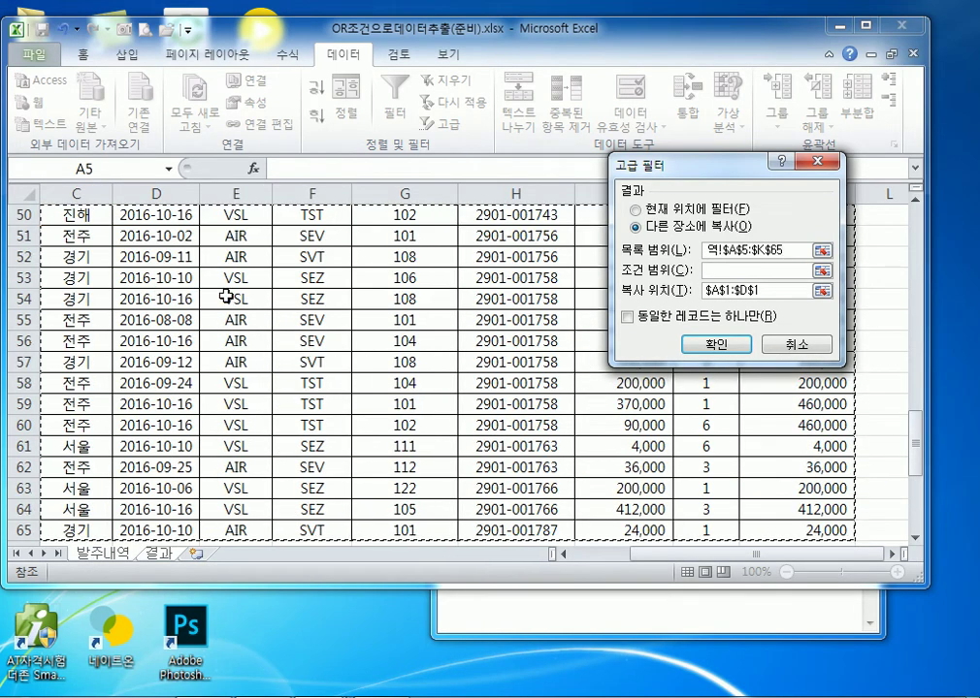
pyautogui.scroll(16, 230, 295)
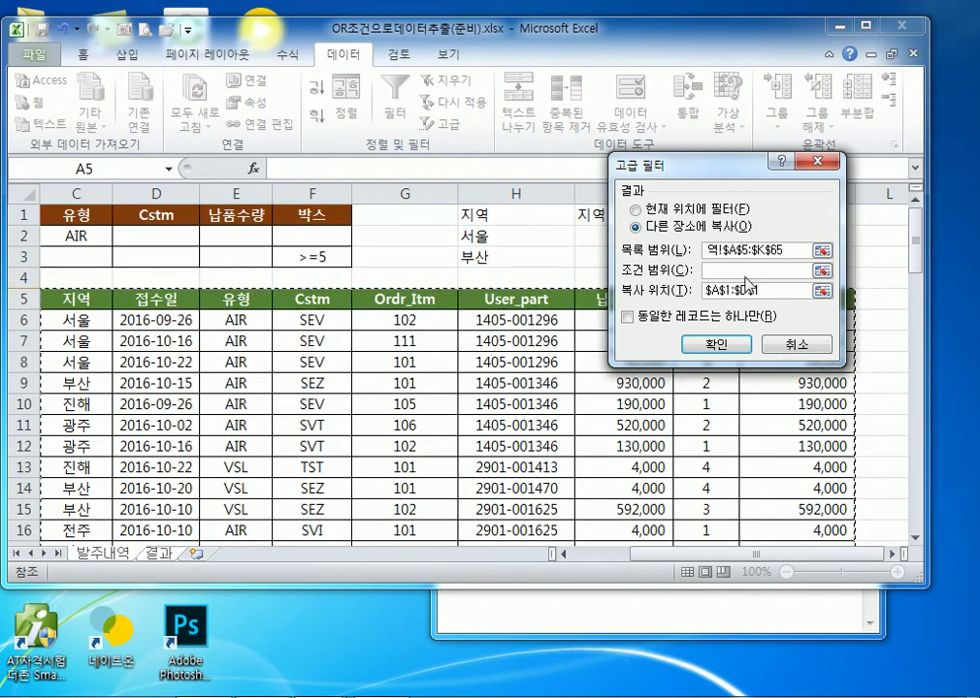
# Use B1:F3 of the 발주내역 sheet as the criteria range of the filter
pyautogui.click(747, 288)
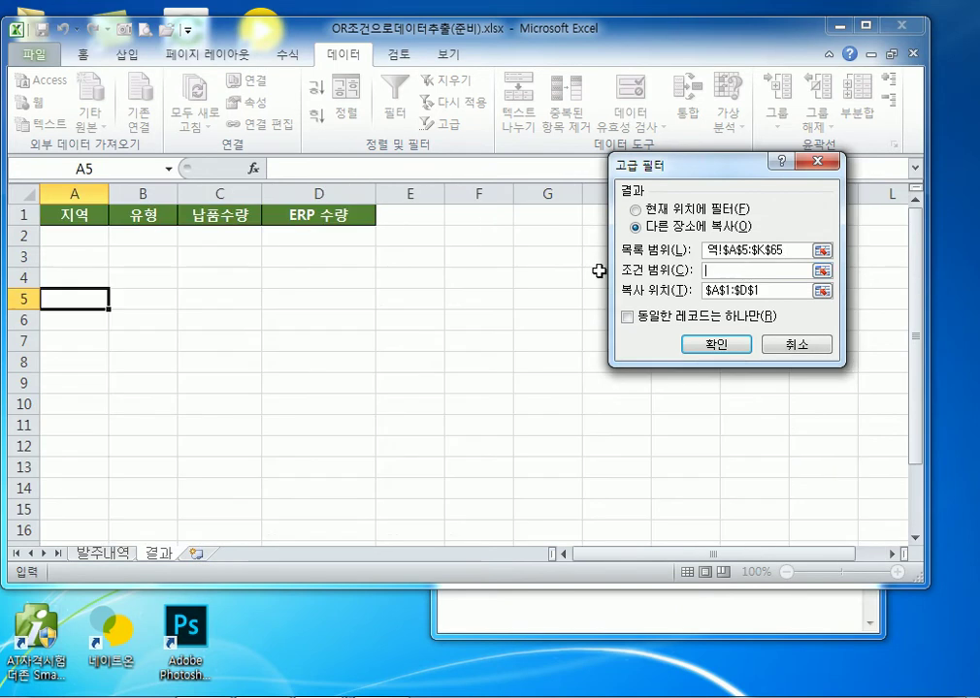
pyautogui.click(97, 566)
pyautogui.moveTo(136, 214); pyautogui.dragTo(460, 247)
# Reselect the header cells A1:D1 of the 결과 sheet as the copy destination and extract the records
pyautogui.moveTo(758, 291); pyautogui.dragTo(473, 378)
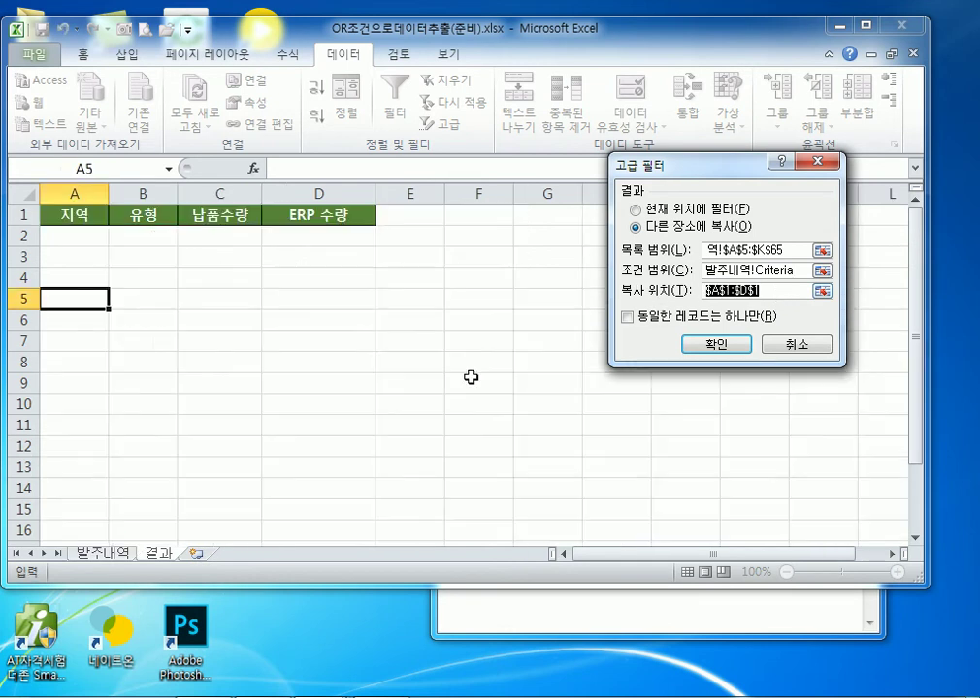
pyautogui.click(43, 299)
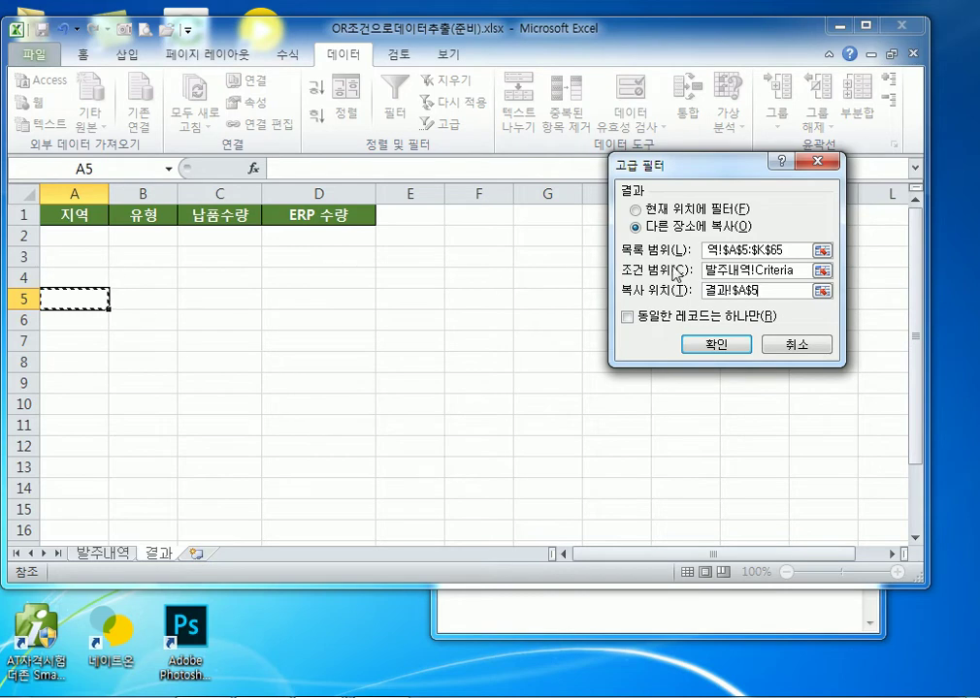
pyautogui.hotkey('shift', 'Home')
pyautogui.press('BackSpace')
pyautogui.moveTo(84, 221); pyautogui.dragTo(288, 217)
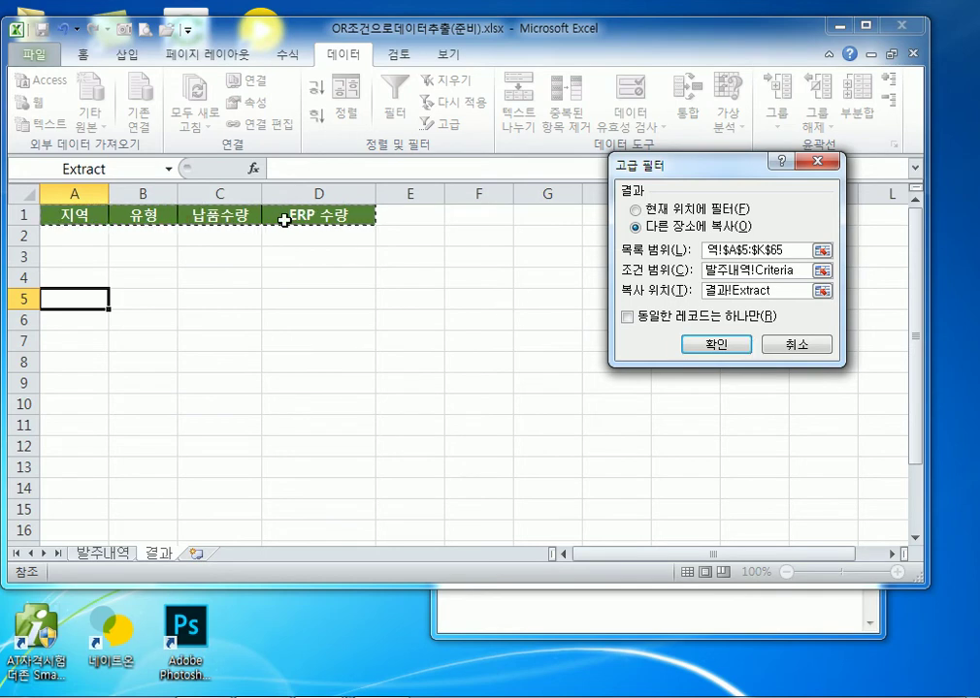
pyautogui.click(711, 347)
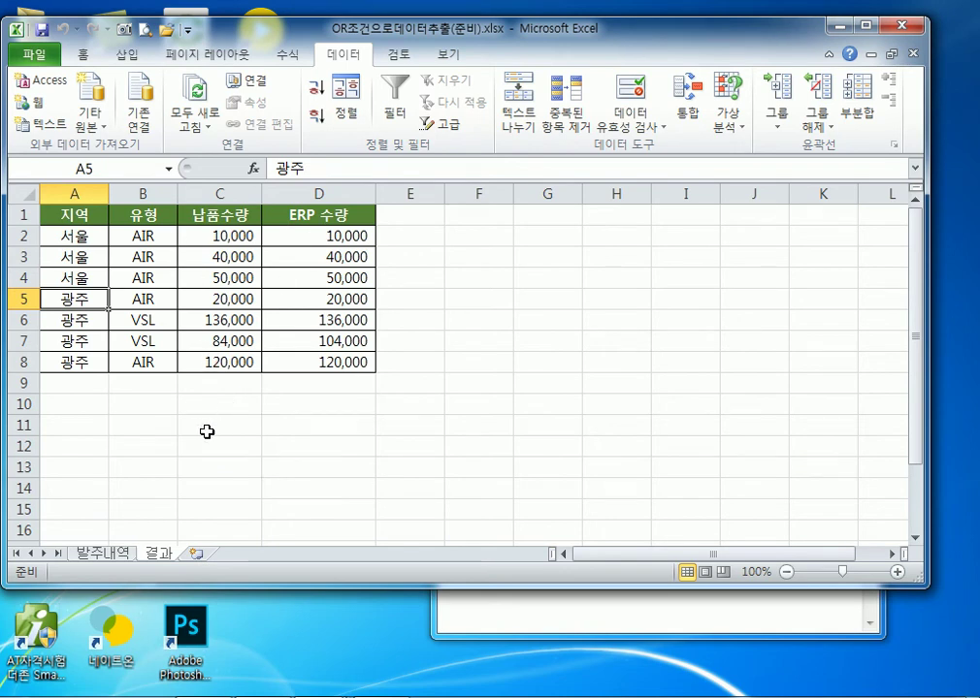
# Compare the extracted records with the criteria block and the rows and columns of the source list on the 발주내역 sheet
pyautogui.click(75, 405)
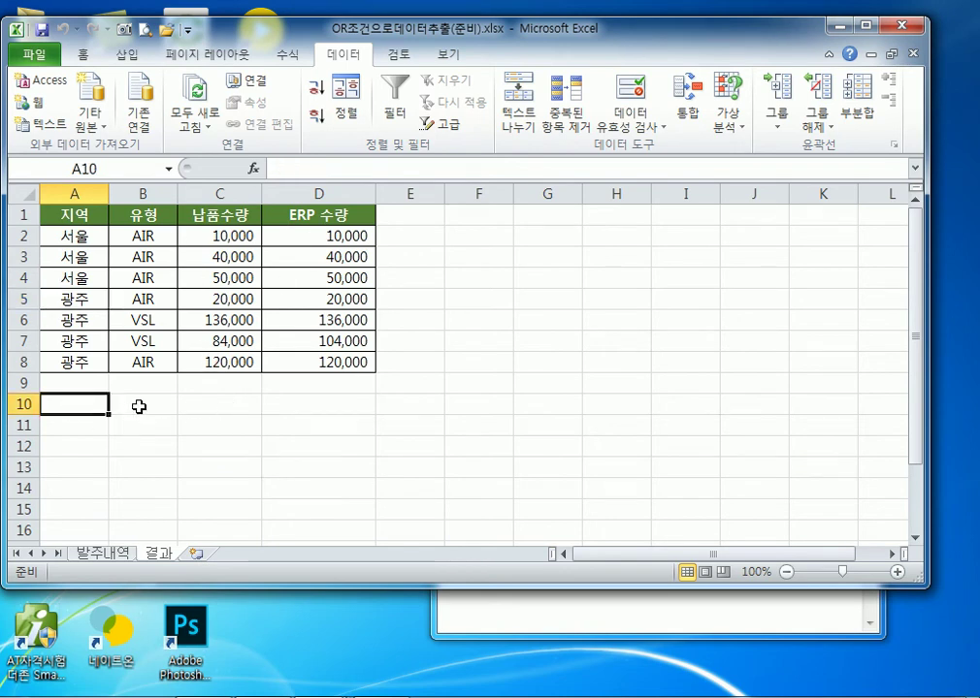
pyautogui.click(103, 553)
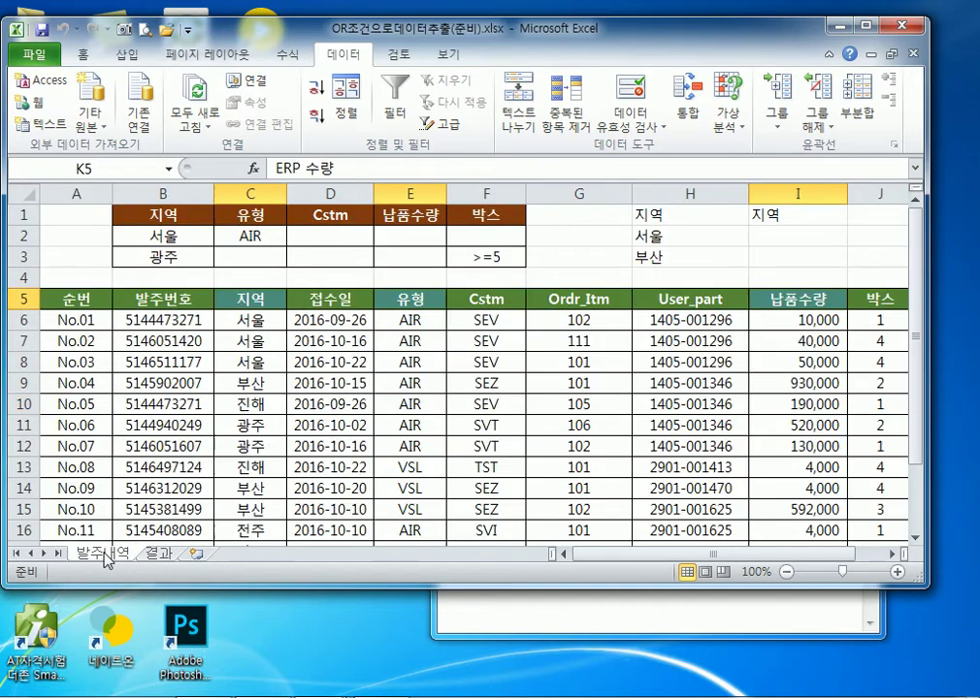
pyautogui.click(409, 359)
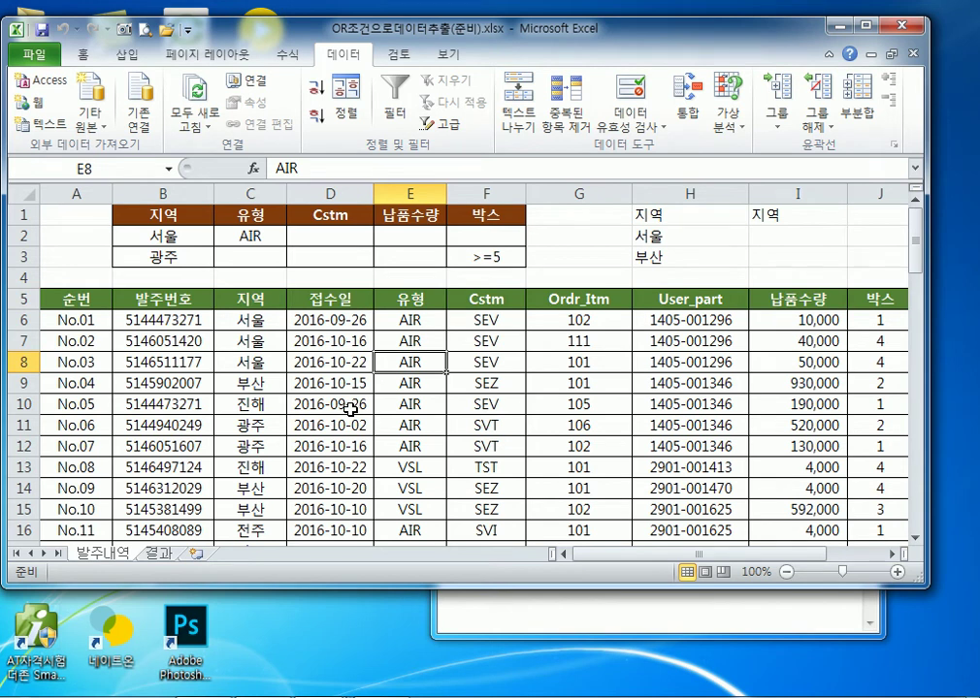
pyautogui.scroll(-12, 262, 340)
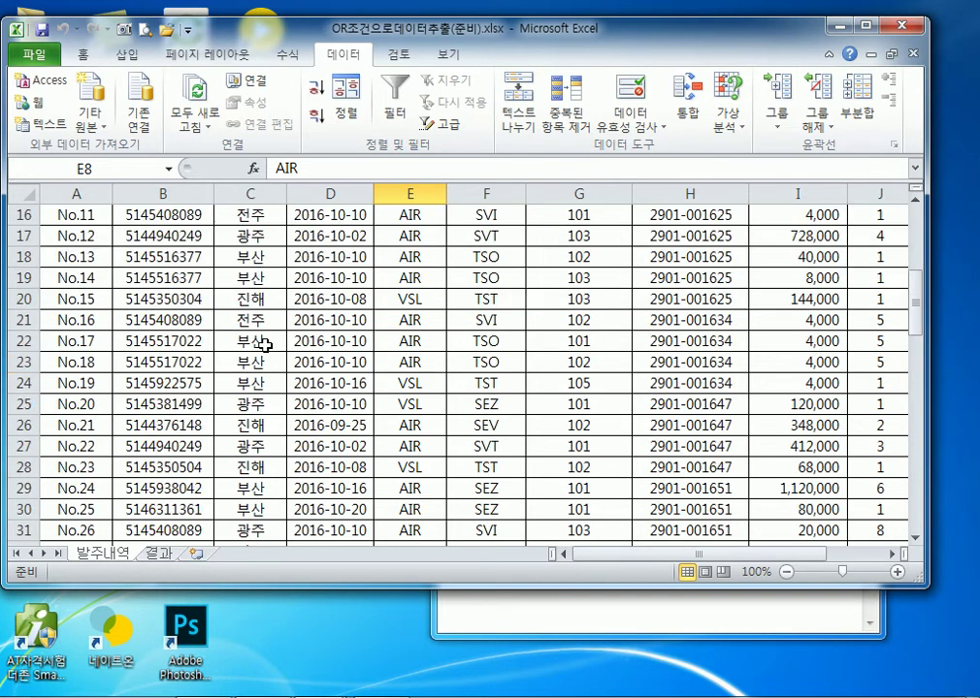
pyautogui.scroll(11, 263, 374)
pyautogui.scroll(1, 262, 374)
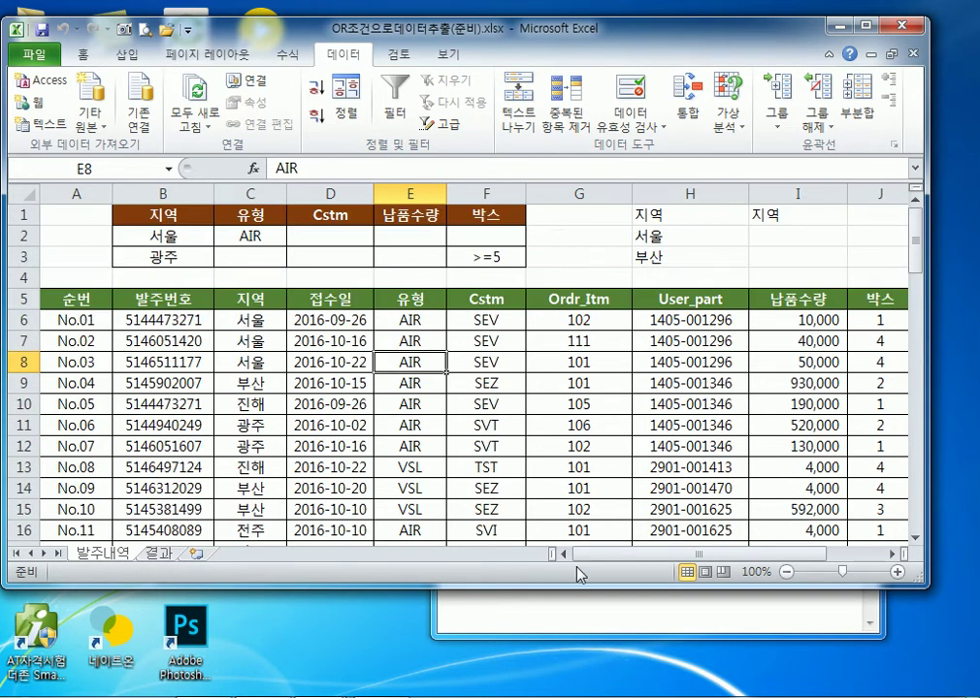
pyautogui.moveTo(698, 554); pyautogui.dragTo(755, 554)
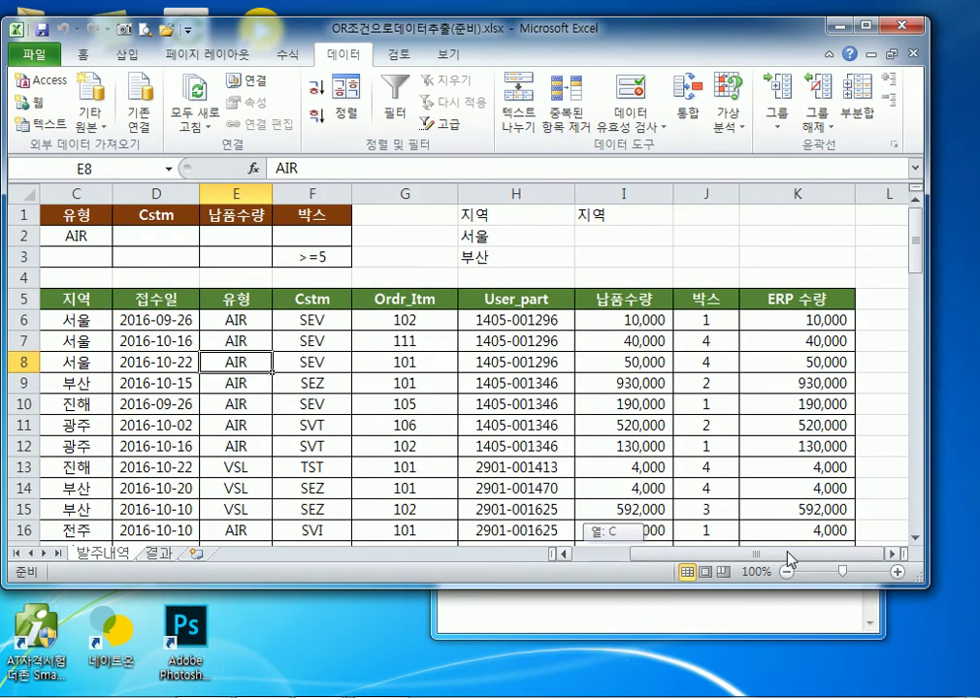
pyautogui.click(890, 554)
pyautogui.click(889, 553)
pyautogui.moveTo(771, 554); pyautogui.dragTo(582, 554)
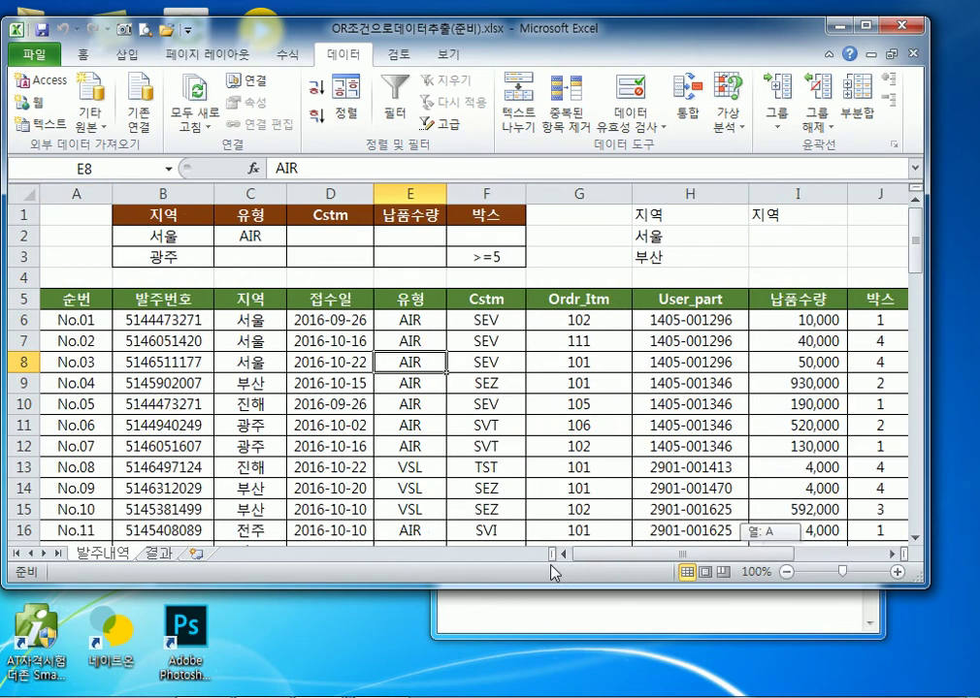
# Enter the header 지역 in cell F1 of the 결과 sheet
pyautogui.click(155, 555)
pyautogui.click(481, 221)
pyautogui.write('니여')
pyautogui.press('BackSpace')
pyautogui.press('BackSpace')
pyautogui.write('지녁')
pyautogui.press('Return')
pyautogui.press('Up')
pyautogui.write('지역')
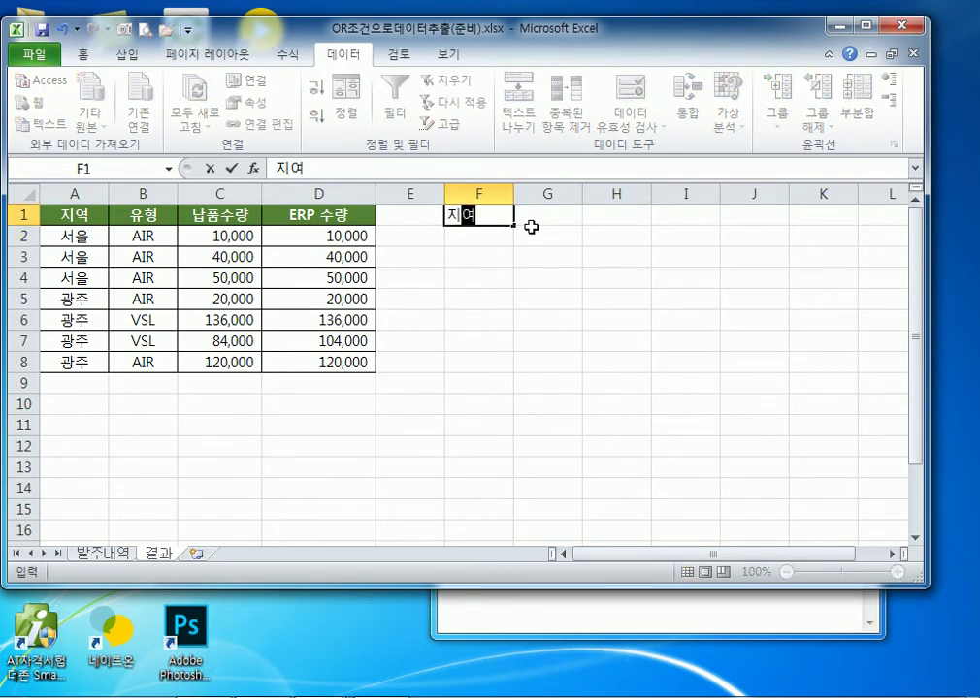
pyautogui.press('Return')
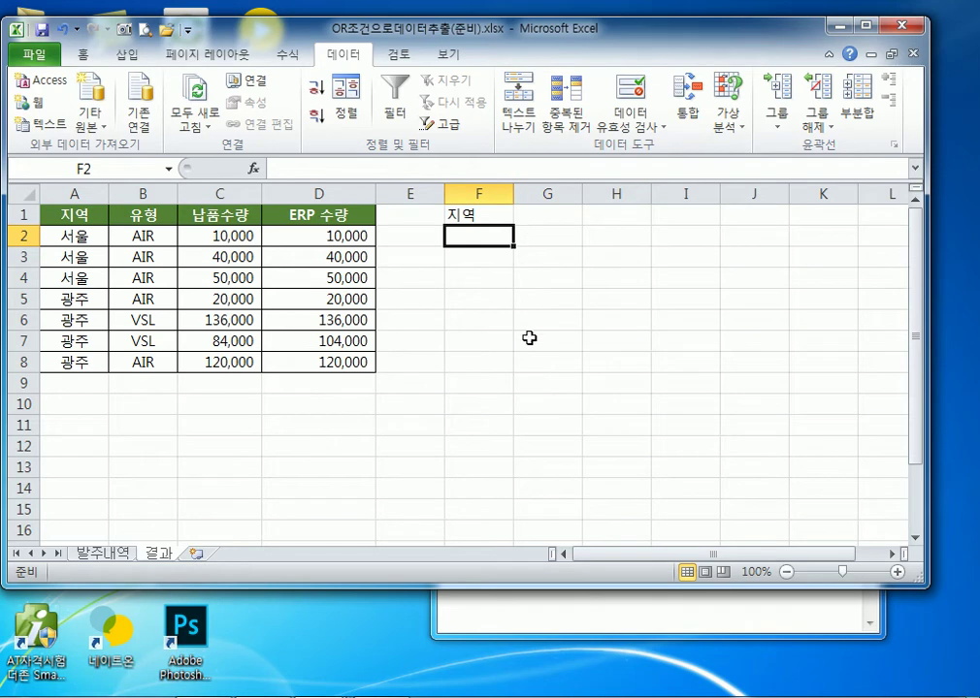
# Compare the header in F1 of the 결과 sheet with the source list on the 발주내역 sheet and the extracted 지역 values
pyautogui.click(466, 214)
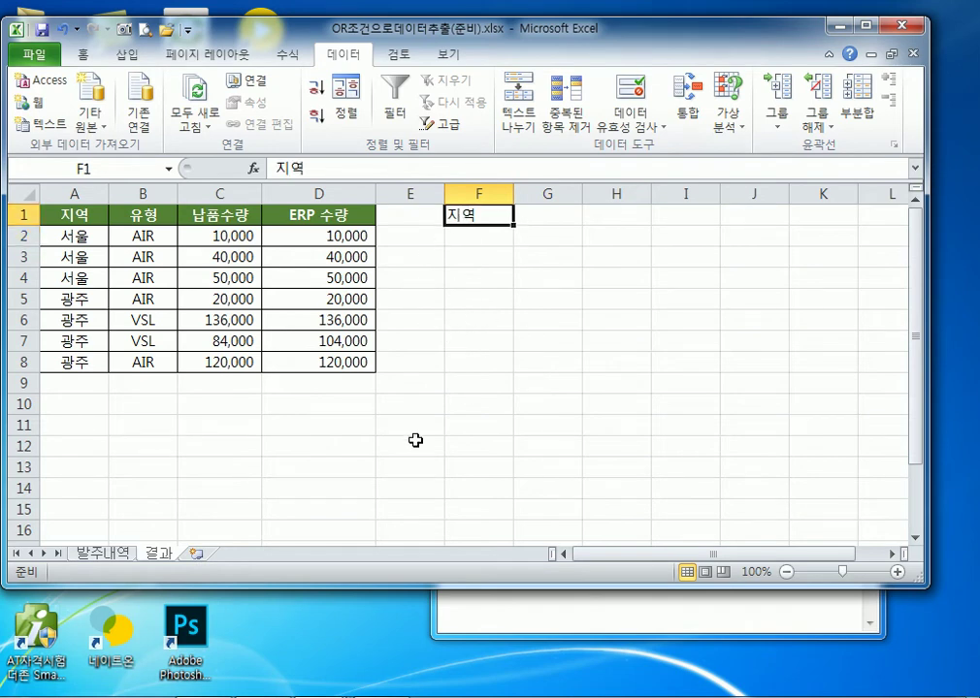
pyautogui.click(121, 552)
pyautogui.scroll(-6, 234, 401)
pyautogui.scroll(6, 259, 512)
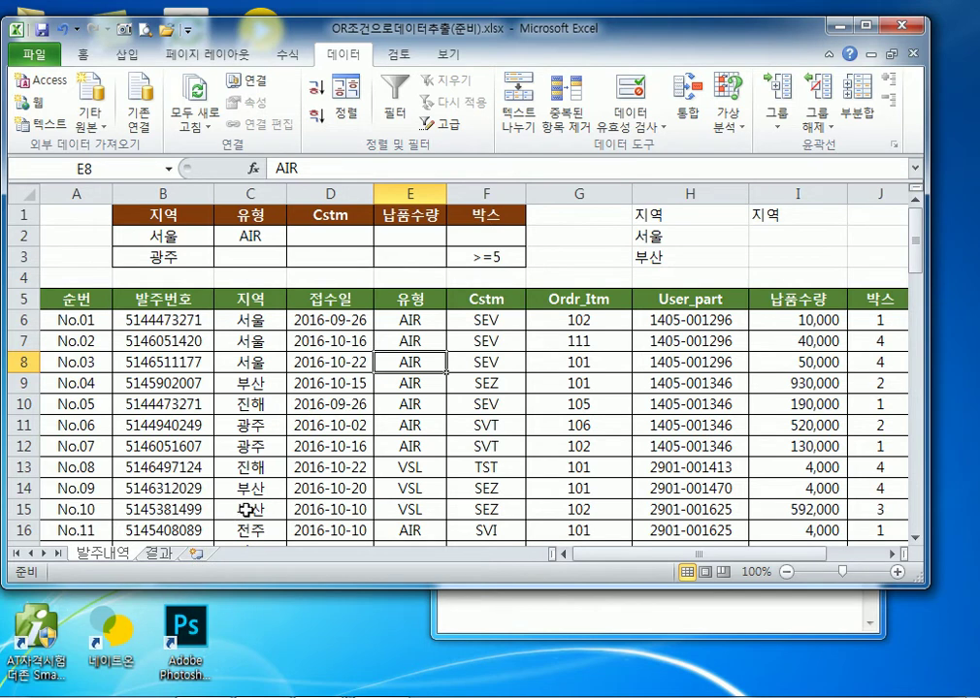
pyautogui.click(165, 555)
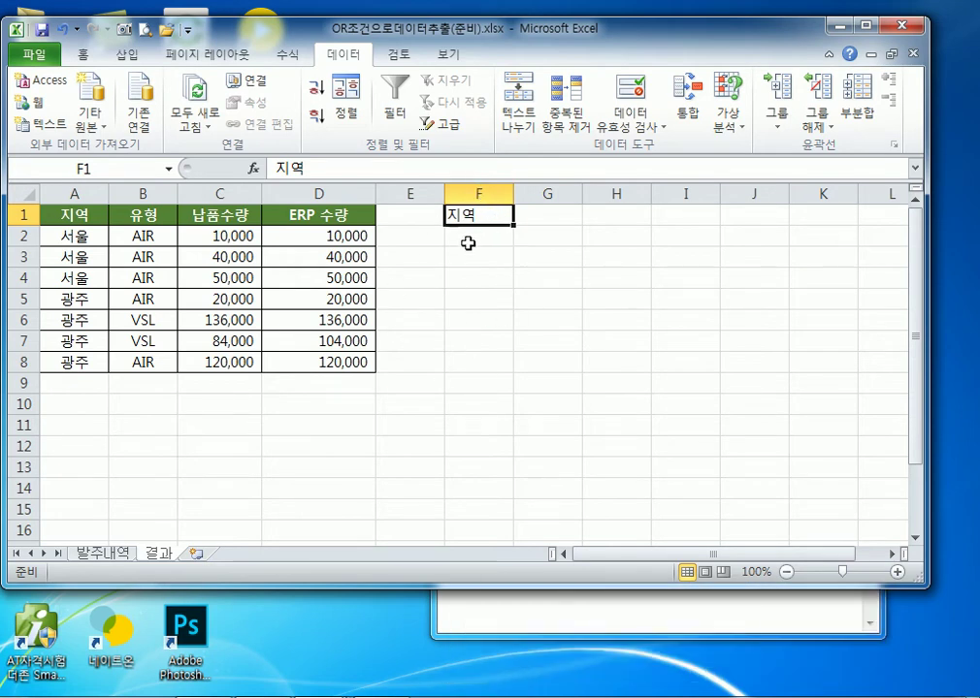
pyautogui.moveTo(73, 229); pyautogui.dragTo(71, 361)
pyautogui.click(453, 215)
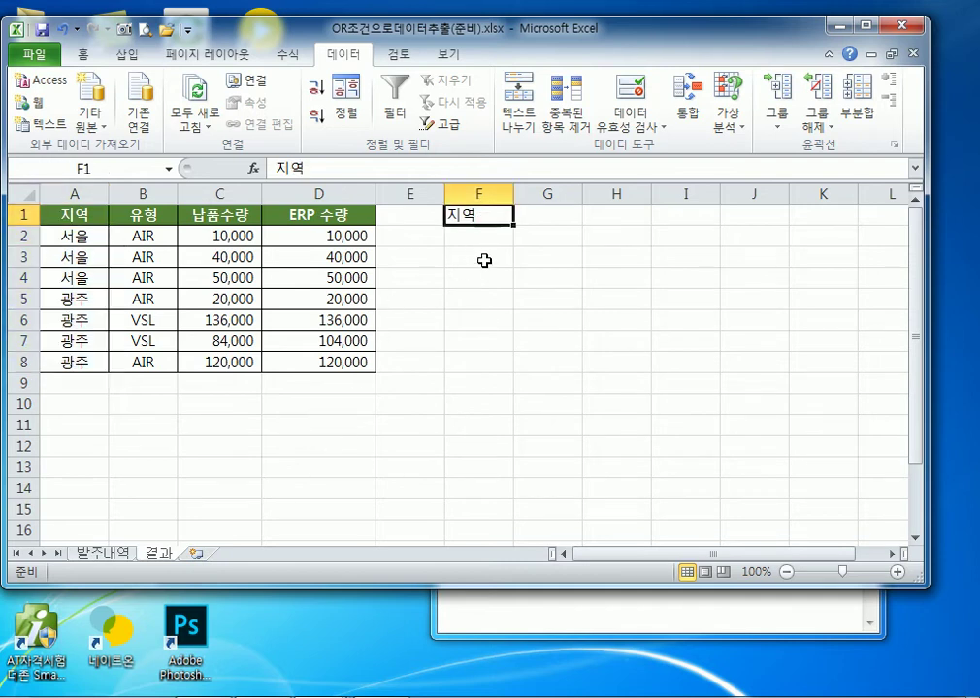
# Start an Advanced Filter from an empty cell of the 결과 sheet with C5:C65 of the 발주내역 sheet as the list range
pyautogui.click(441, 124)
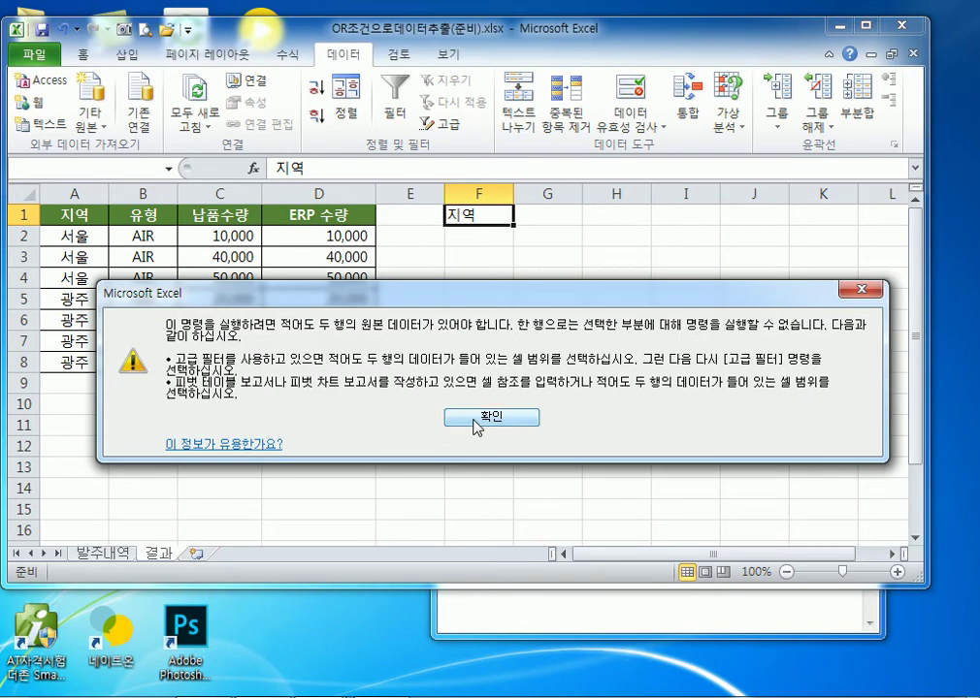
pyautogui.click(476, 418)
pyautogui.click(476, 276)
pyautogui.click(428, 125)
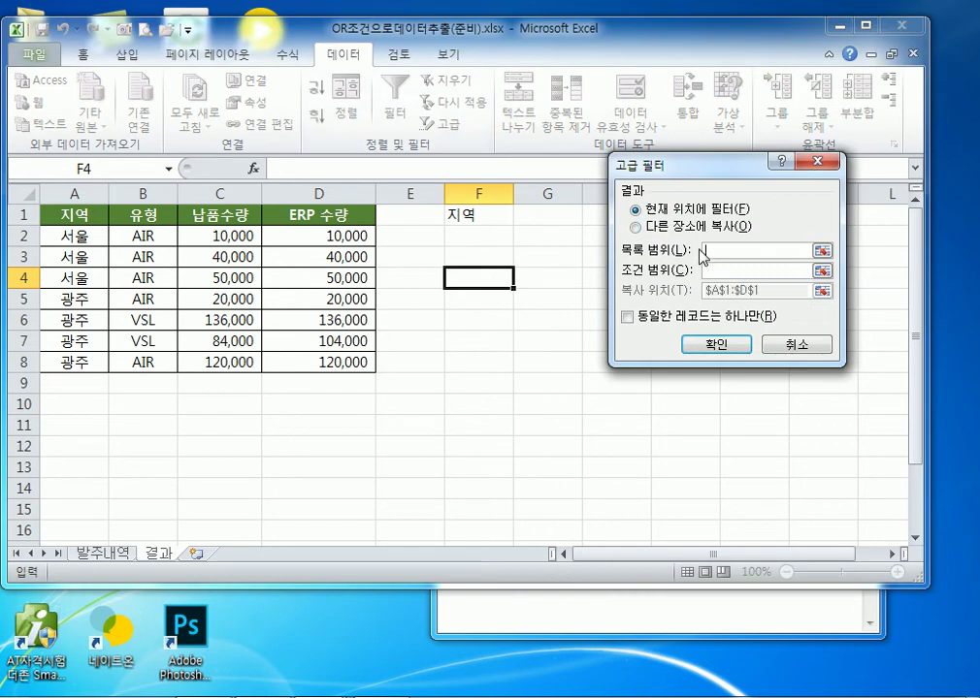
pyautogui.click(103, 553)
pyautogui.click(88, 301)
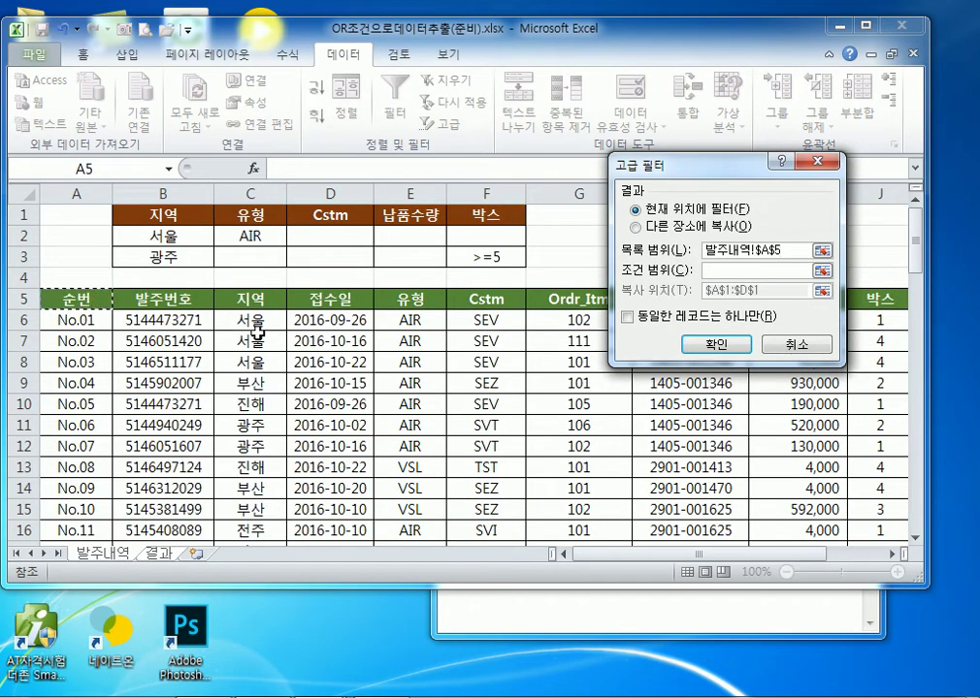
pyautogui.click(391, 301)
pyautogui.click(254, 301)
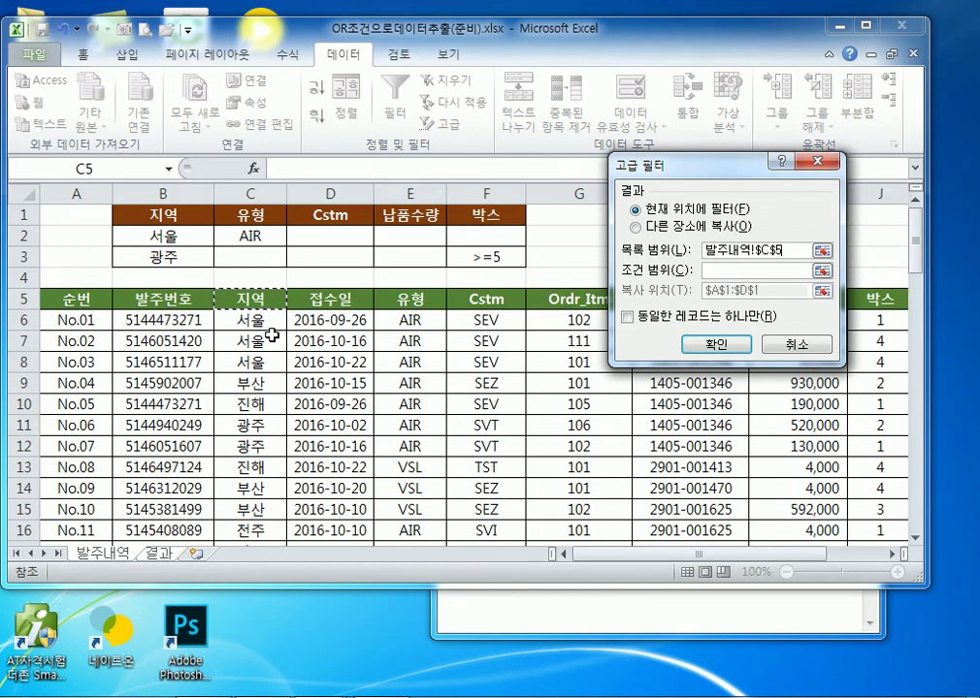
pyautogui.hotkey('ctrl', 'shift', 'Down')
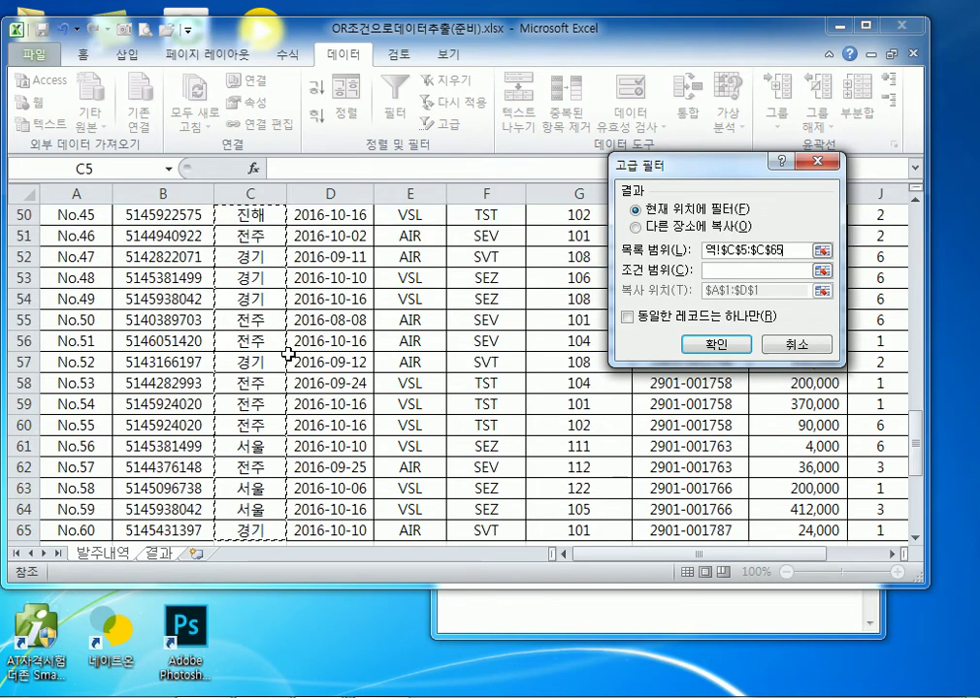
pyautogui.scroll(16, 288, 355)
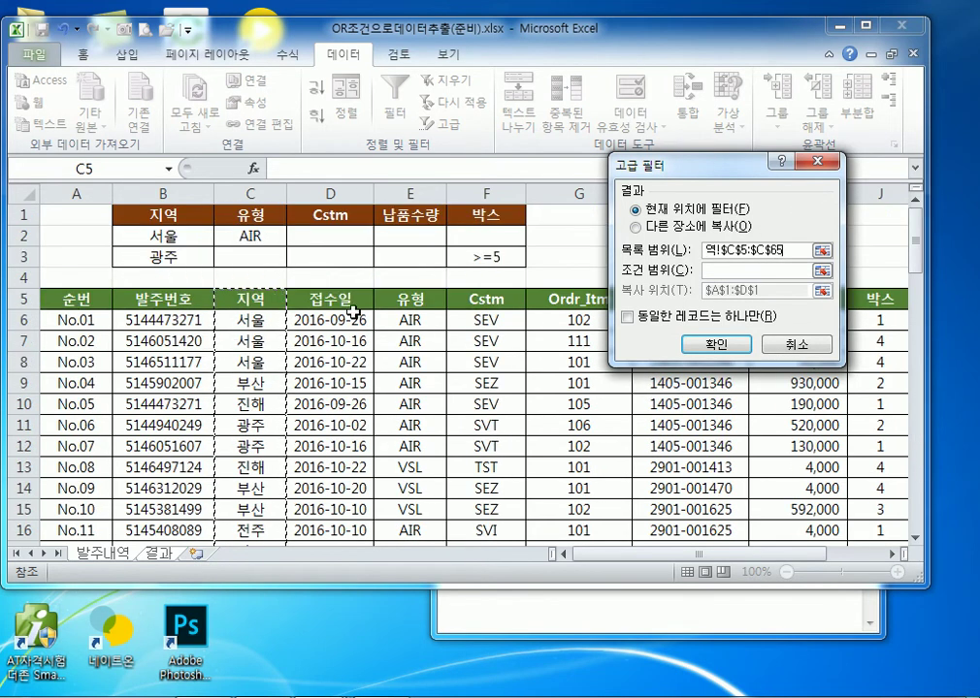
# Use F1 of the 결과 sheet as the criteria range and as the destination for copying to another location
pyautogui.click(718, 270)
pyautogui.hotkey('ctrl', 'pagedown')
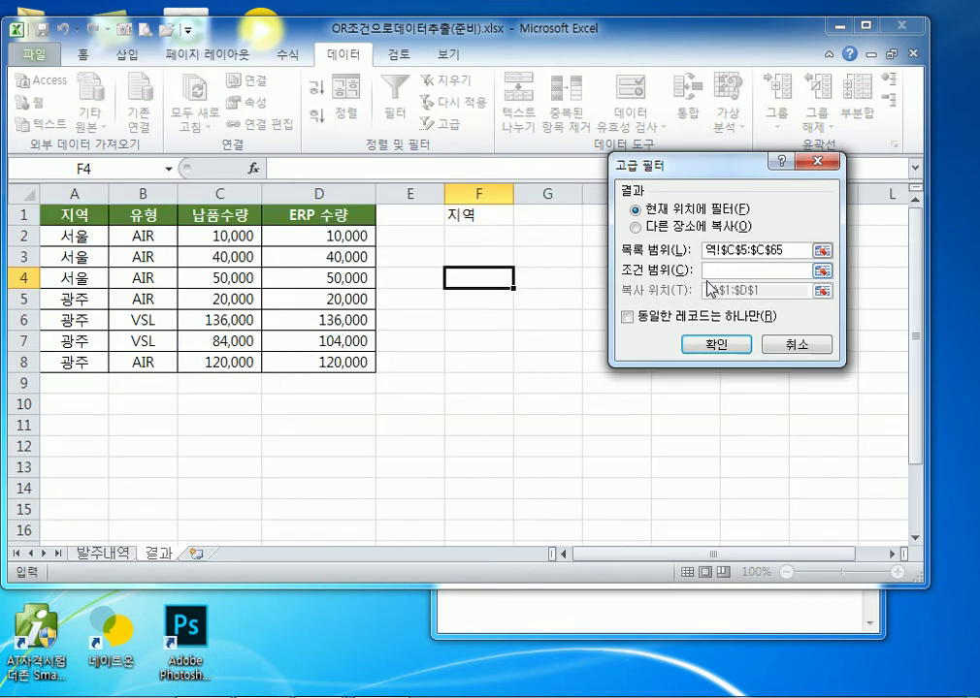
pyautogui.click(494, 215)
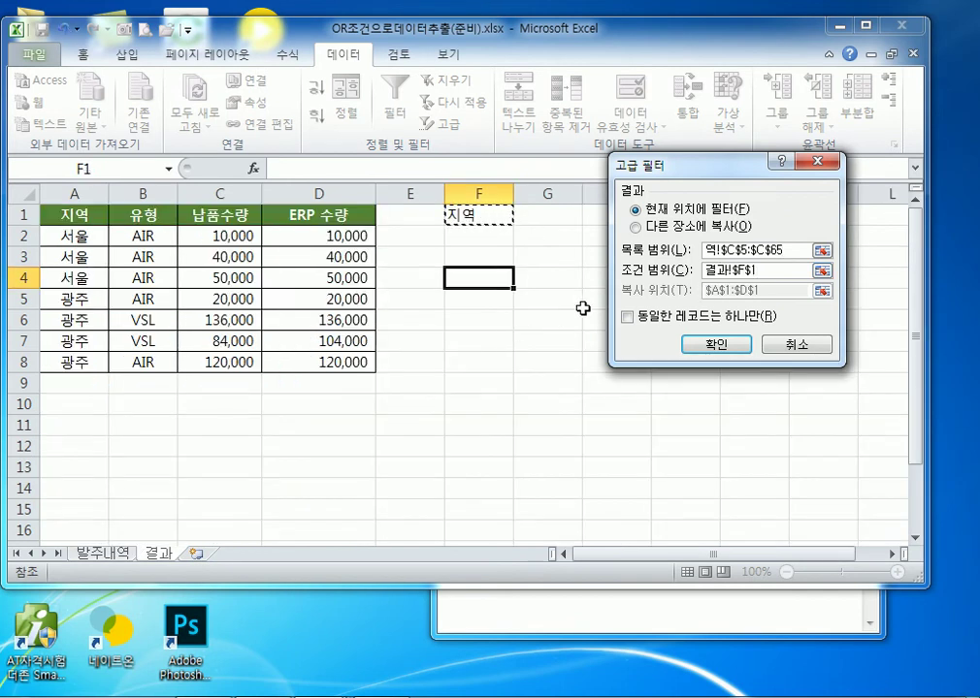
pyautogui.click(651, 228)
pyautogui.moveTo(805, 290); pyautogui.dragTo(660, 287)
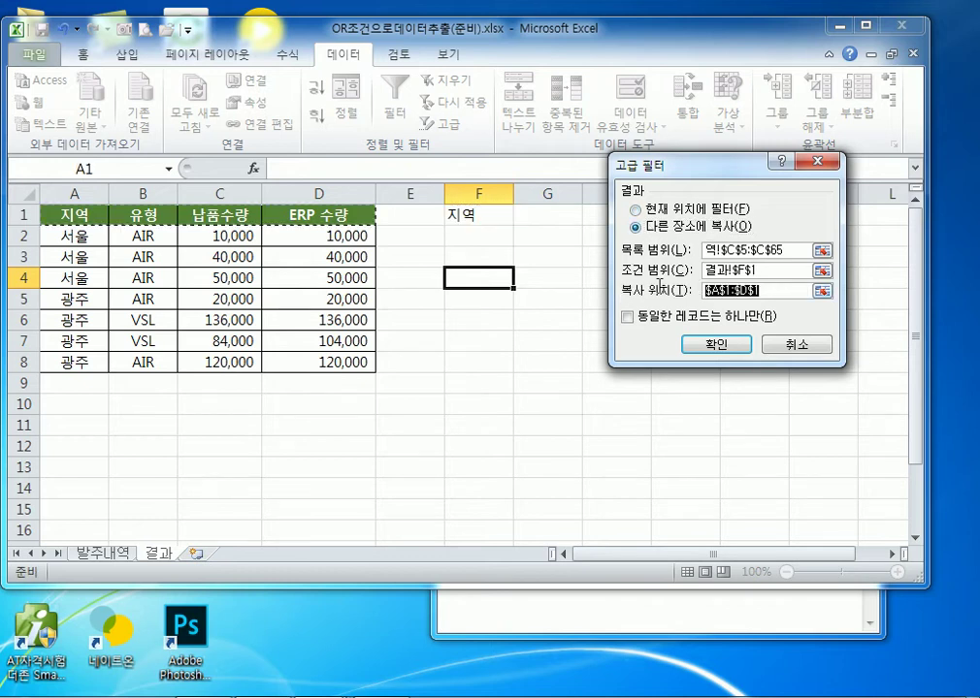
pyautogui.click(485, 215)
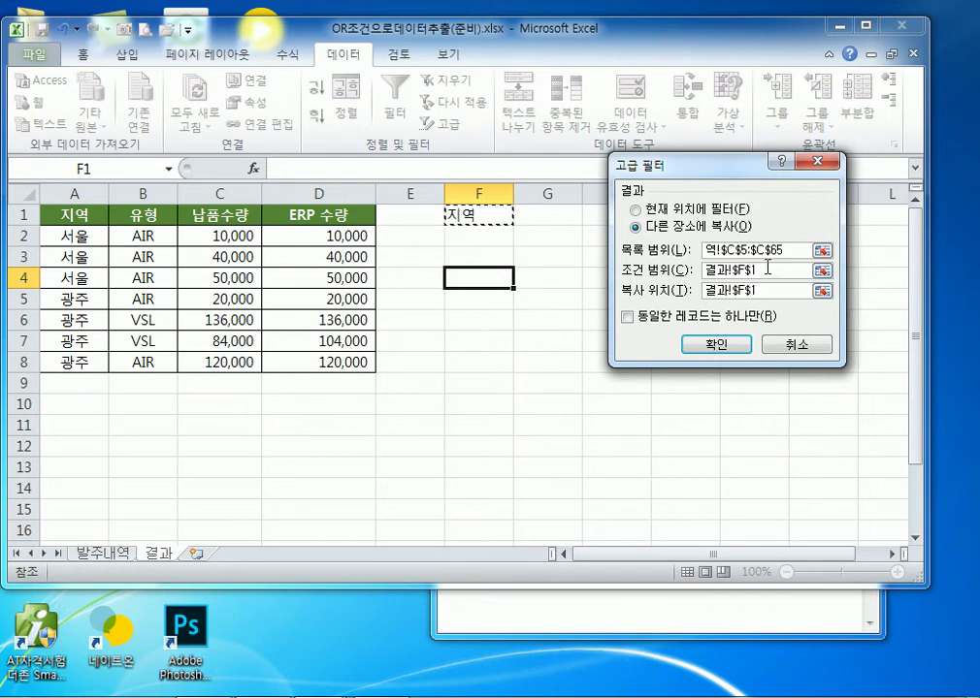
pyautogui.moveTo(767, 270); pyautogui.dragTo(679, 272)
pyautogui.moveTo(761, 290); pyautogui.dragTo(625, 293)
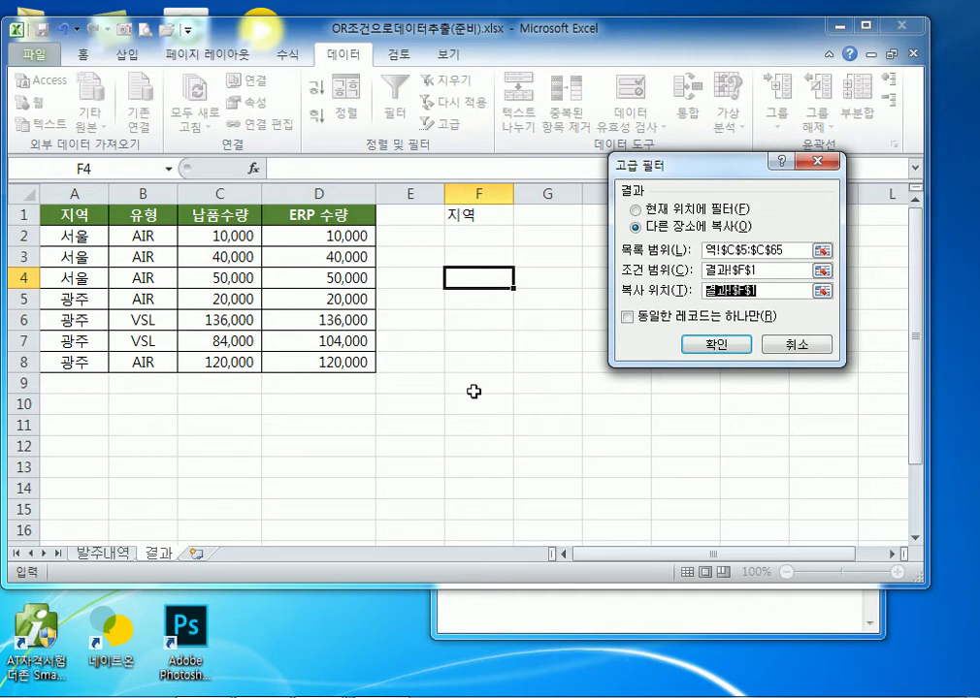
# Extract unique records only and check the region list against its header in F1
pyautogui.click(643, 321)
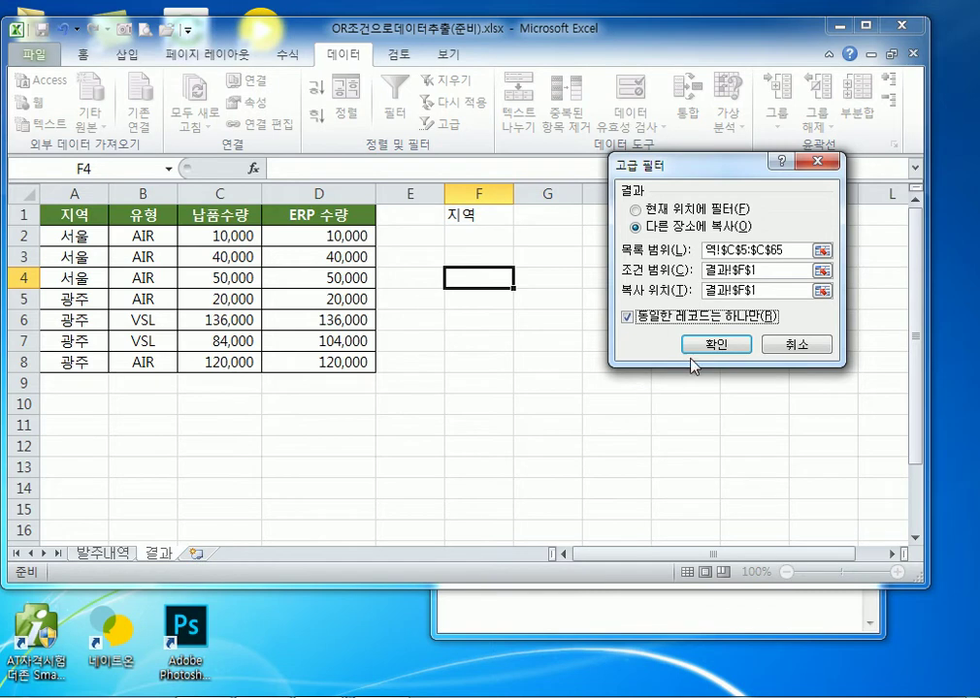
pyautogui.click(713, 347)
pyautogui.moveTo(483, 242); pyautogui.dragTo(489, 339)
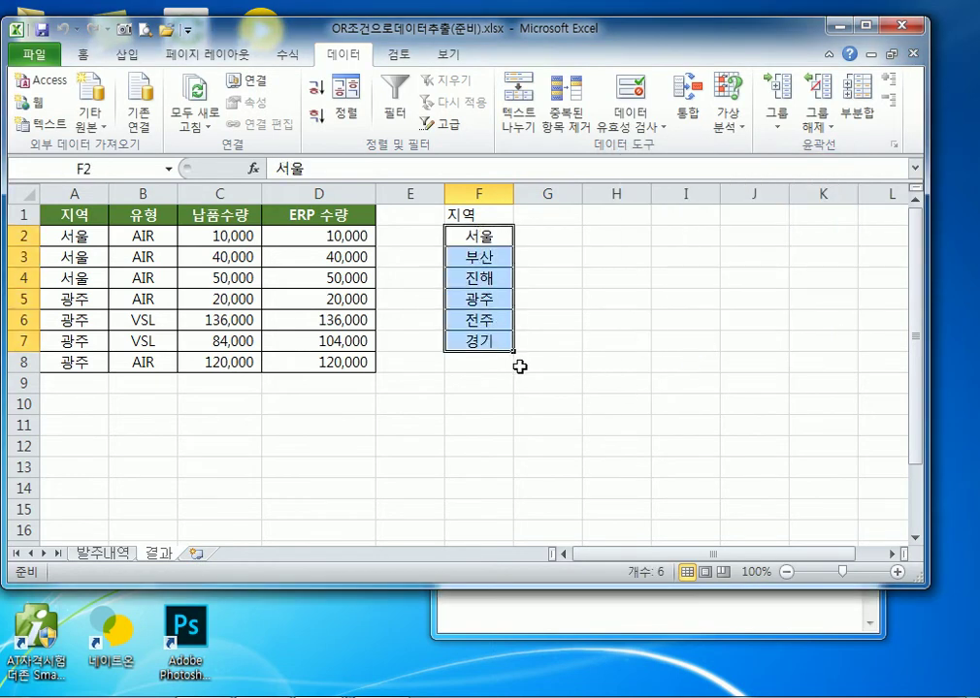
pyautogui.click(489, 240)
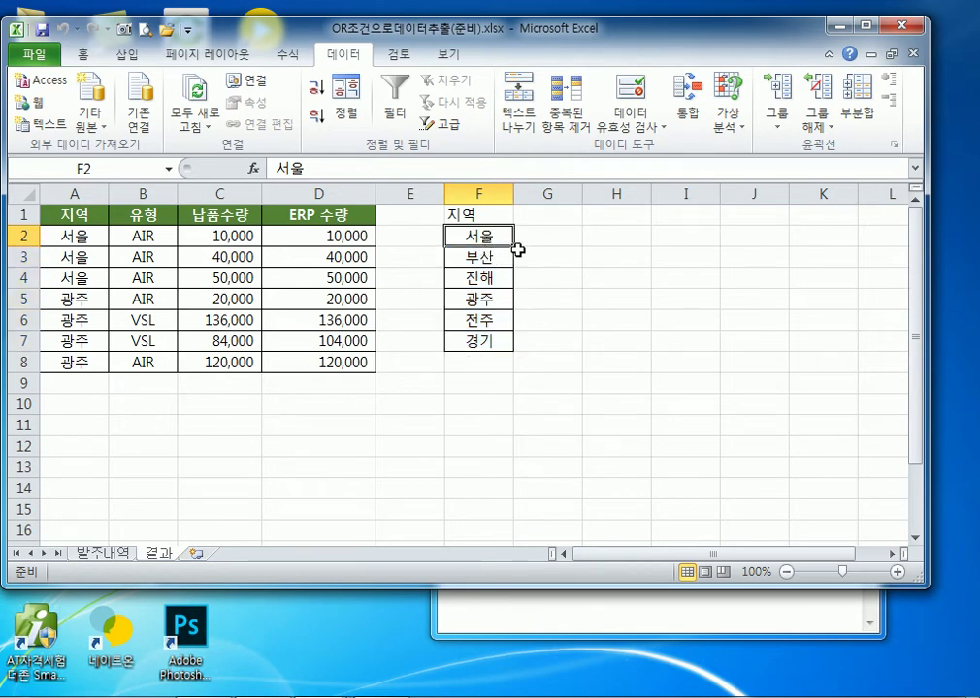
pyautogui.click(78, 213)
pyautogui.click(482, 217)
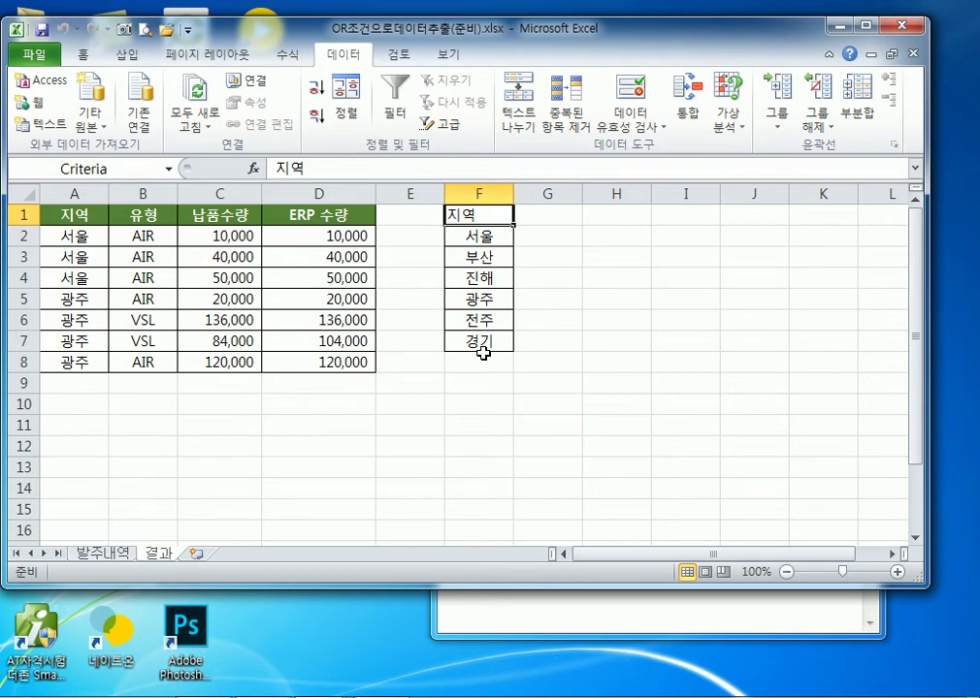
# Examine the values in the 유형 column of the source list on the 발주내역 sheet
pyautogui.click(118, 555)
pyautogui.scroll(-4, 380, 431)
pyautogui.scroll(4, 408, 430)
pyautogui.click(411, 342)
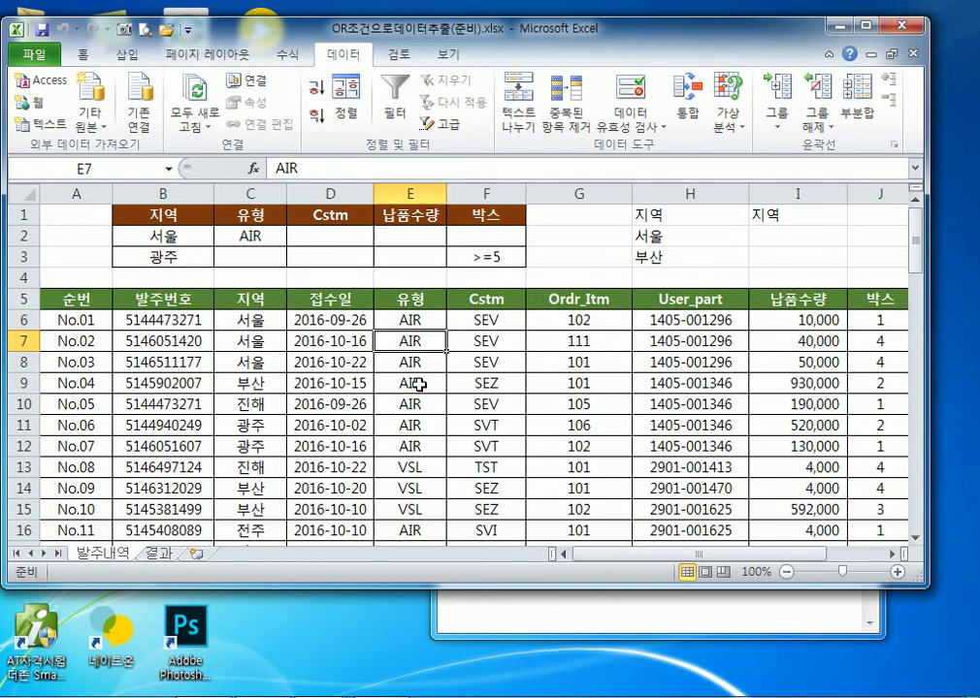
pyautogui.scroll(-4, 417, 388)
pyautogui.scroll(-10, 420, 408)
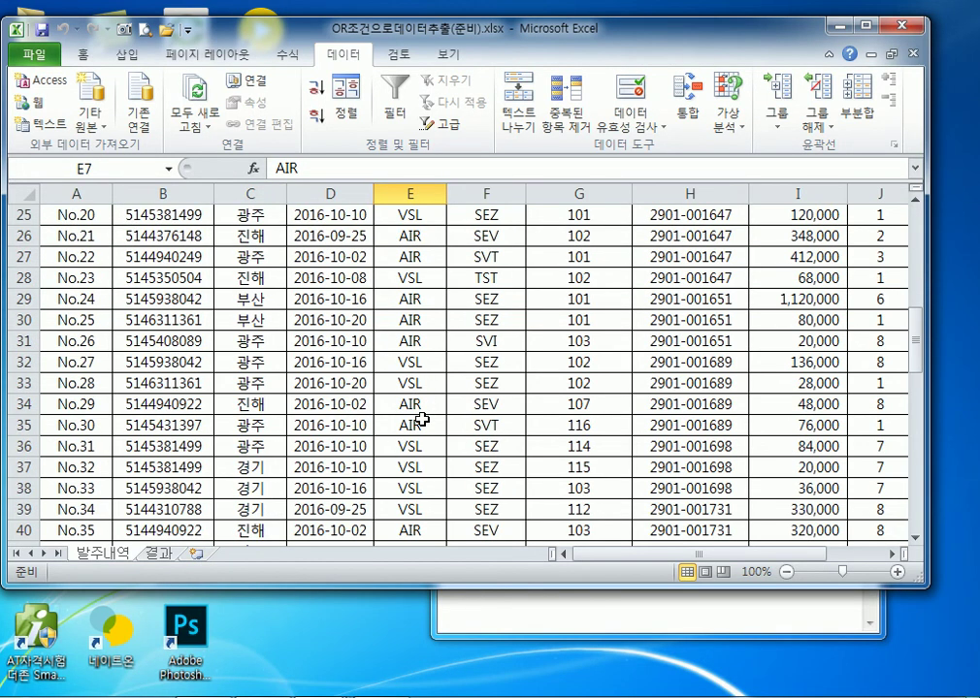
pyautogui.scroll(9, 421, 418)
pyautogui.scroll(5, 423, 424)
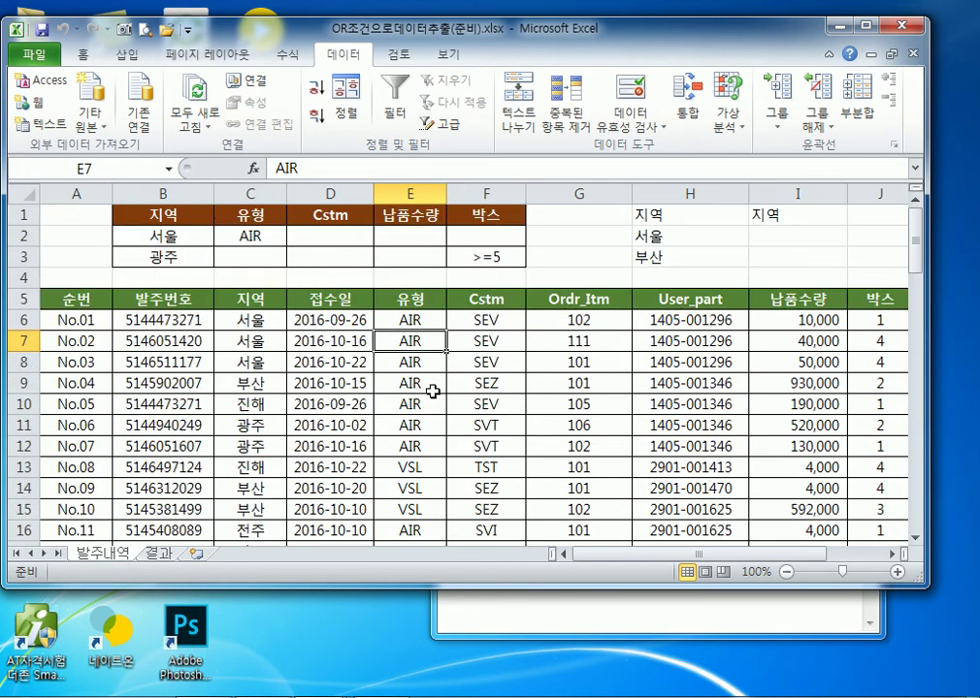
# Clear the contents of H1:I3 on the 발주내역 sheet
pyautogui.click(416, 300)
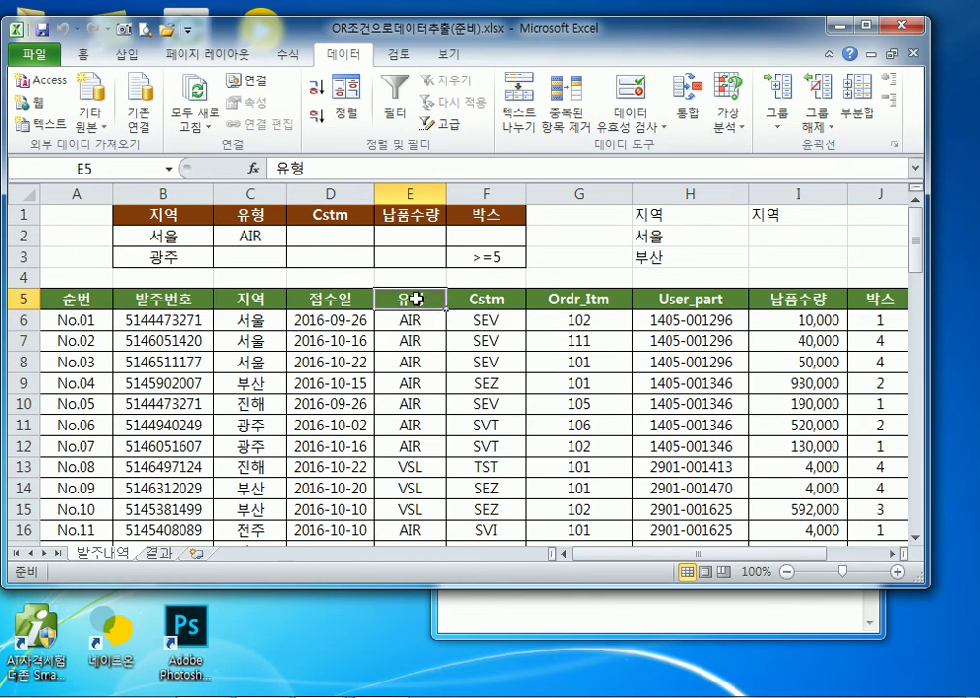
pyautogui.hotkey('ctrl', 'c')
pyautogui.moveTo(685, 214); pyautogui.dragTo(795, 257)
pyautogui.press('Delete')
pyautogui.click(739, 221)
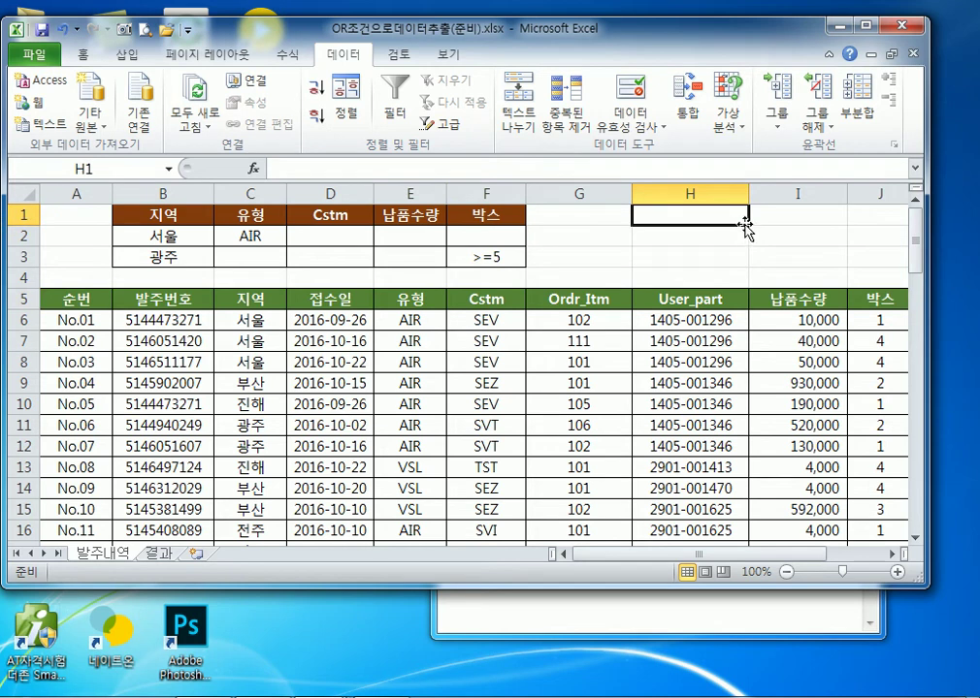
# Copy the 유형 header from E5 of the source list into cell H1
pyautogui.click(438, 297)
pyautogui.hotkey('ctrl', 'c')
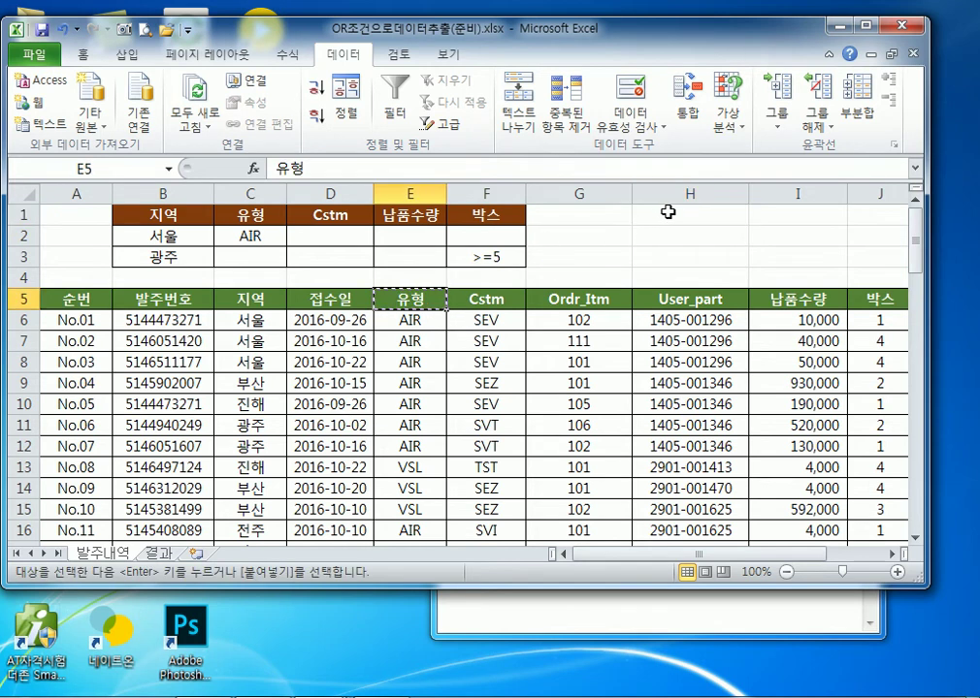
pyautogui.click(665, 215)
pyautogui.hotkey('ctrl', 'v')
pyautogui.press('Escape')
pyautogui.click(563, 231)
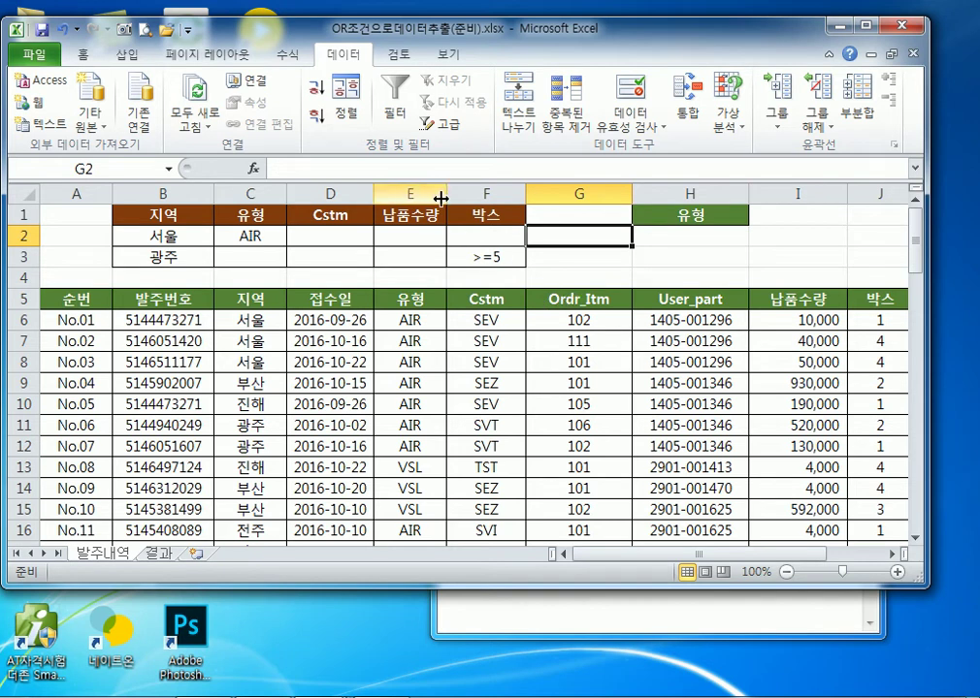
pyautogui.click(682, 217)
pyautogui.click(449, 124)
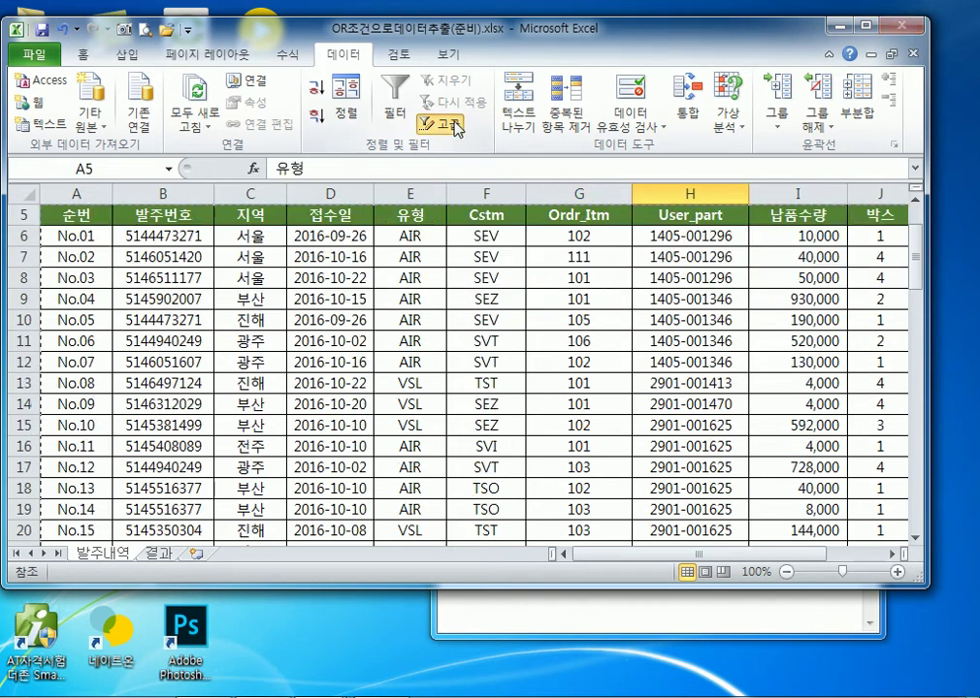
pyautogui.click(794, 344)
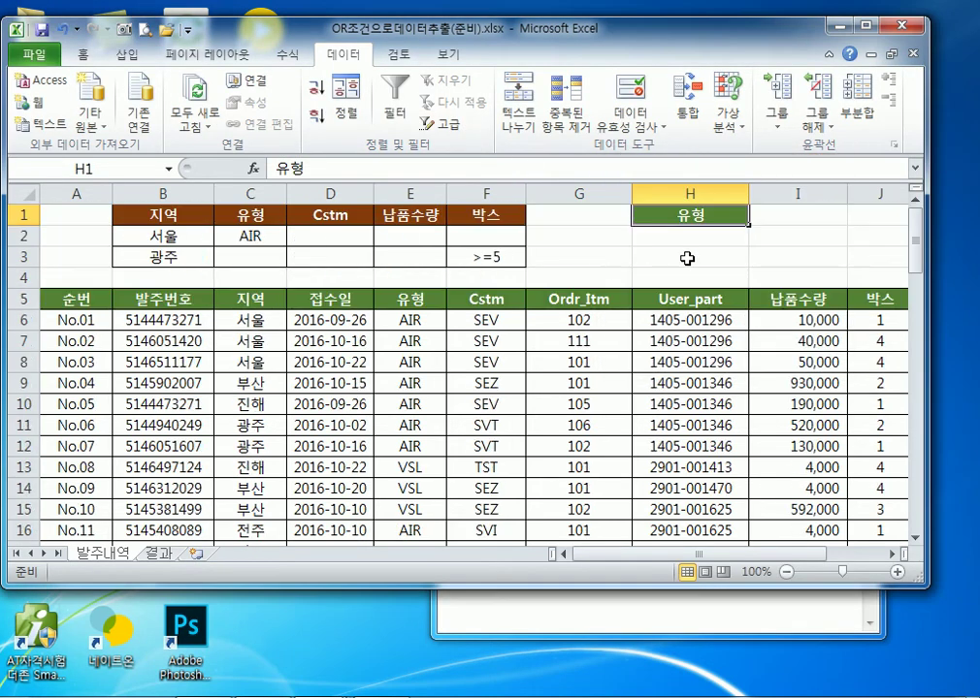
# Start an Advanced Filter on the source list A5:K65 and set the criteria range to the 유형 header in H1
pyautogui.click(763, 235)
pyautogui.click(595, 242)
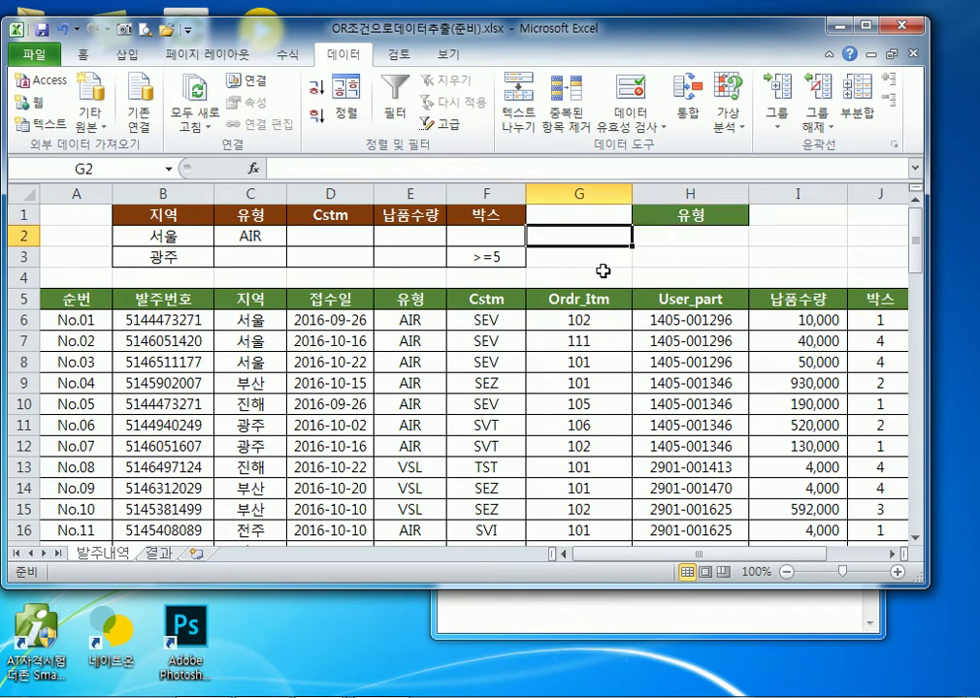
pyautogui.click(448, 126)
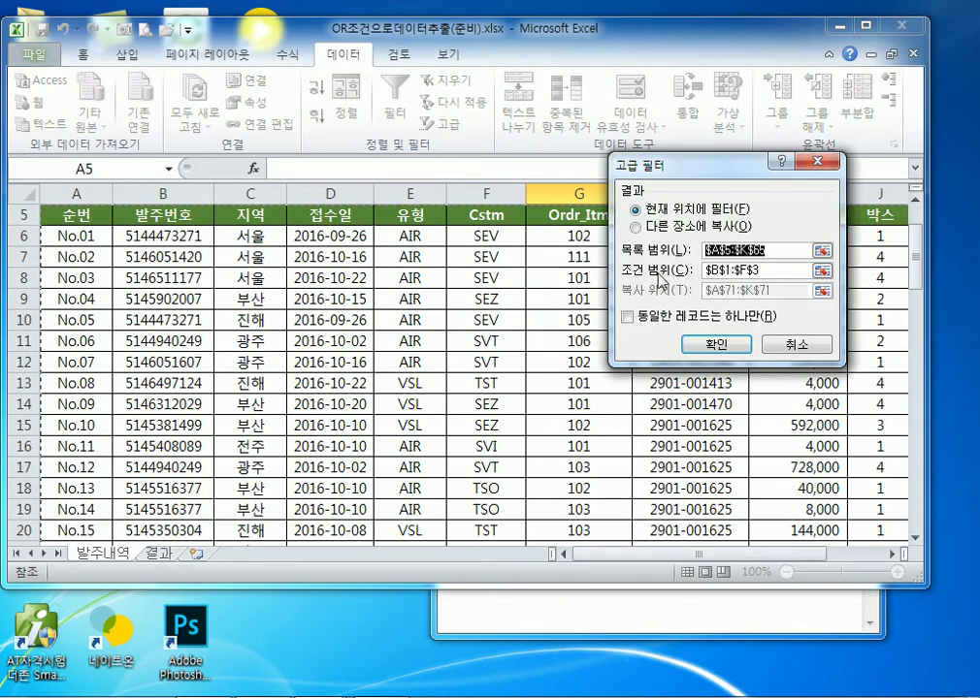
pyautogui.scroll(2, 218, 322)
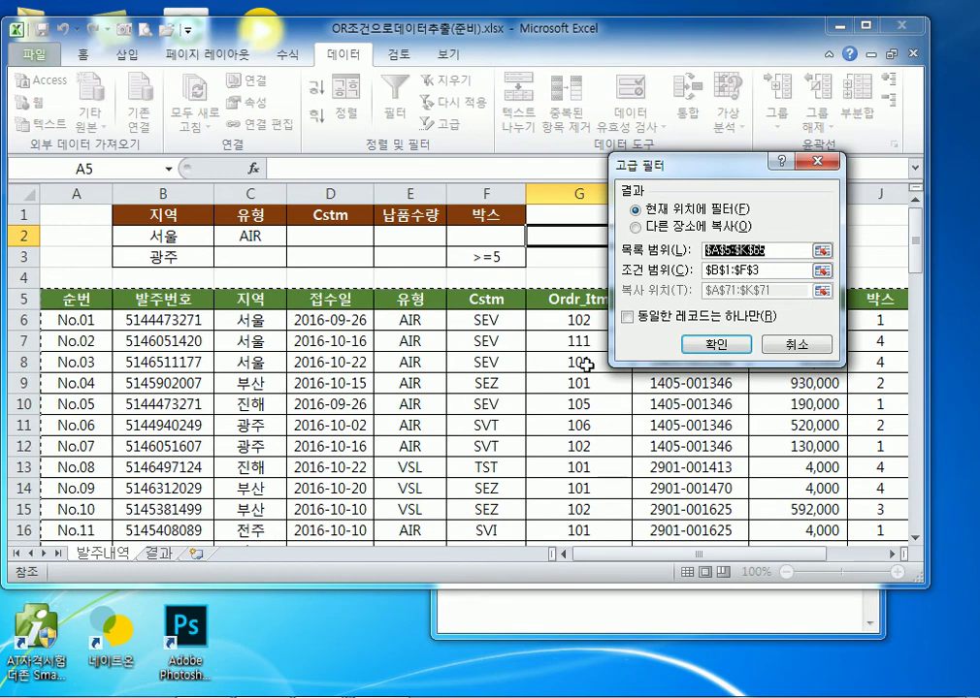
pyautogui.moveTo(808, 271); pyautogui.dragTo(686, 276)
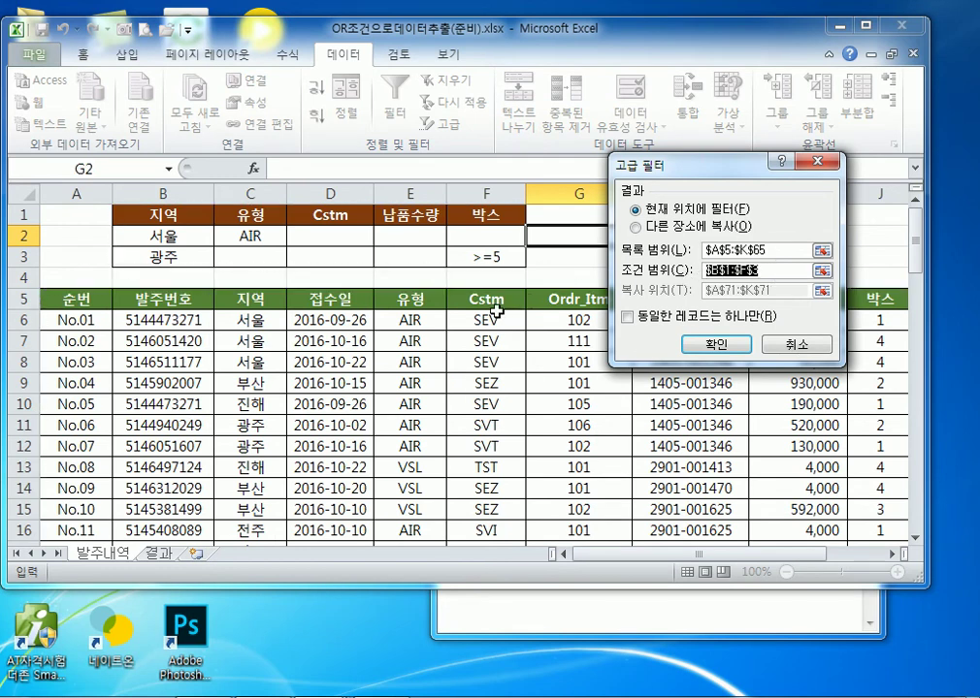
pyautogui.moveTo(679, 165); pyautogui.dragTo(358, 161)
pyautogui.click(687, 215)
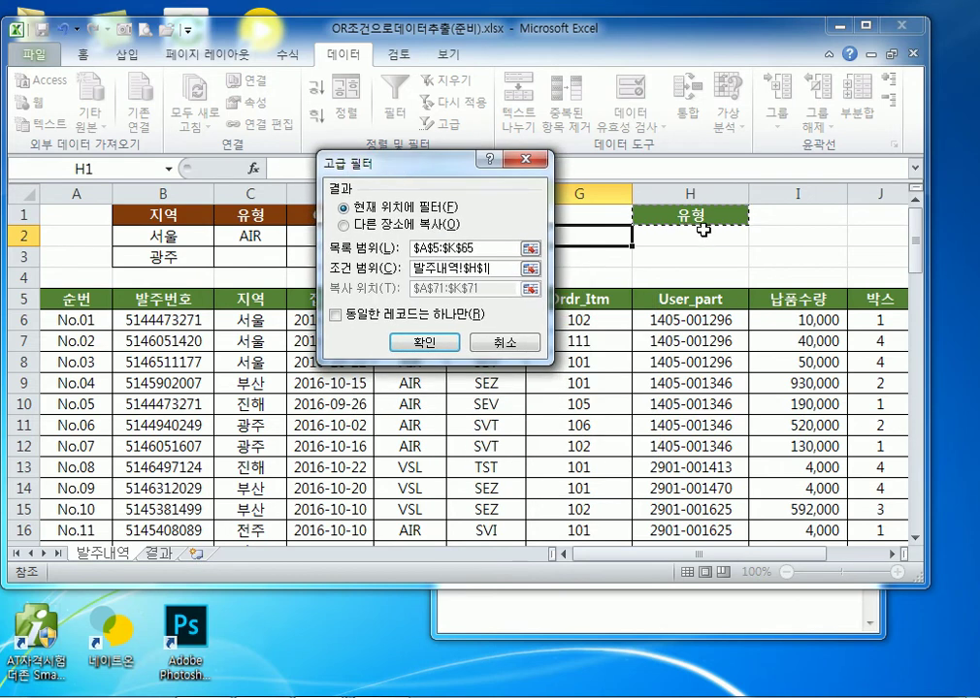
pyautogui.moveTo(691, 219)
pyautogui.mouseDown()
pyautogui.moveTo(681, 231)
pyautogui.moveTo(683, 216)
pyautogui.mouseUp()
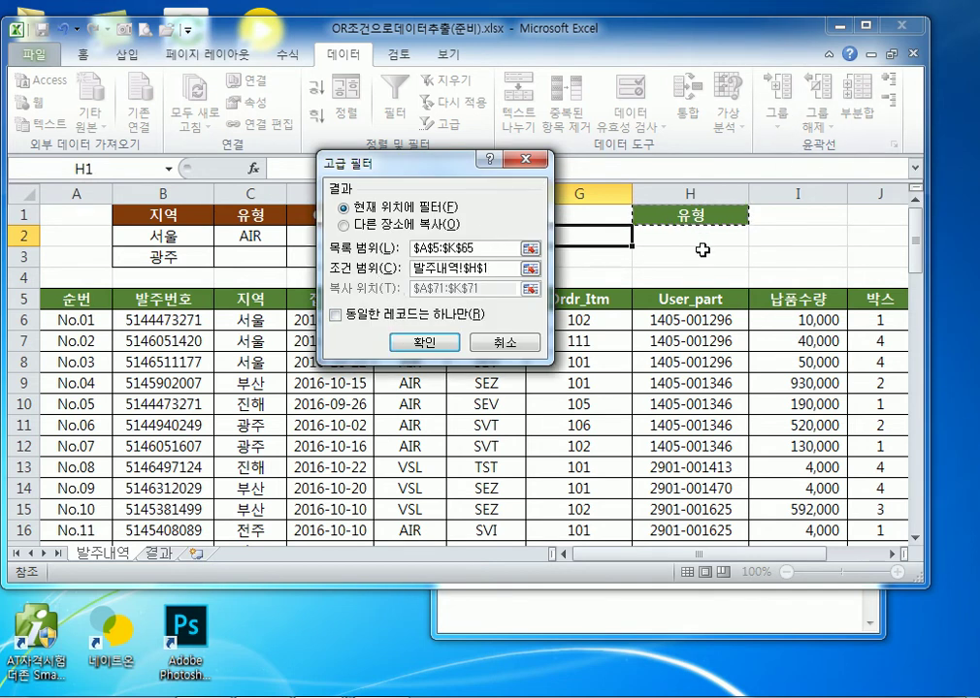
# Copy the filter results to another location at H1, keeping unique records only, and run the extraction
pyautogui.click(369, 231)
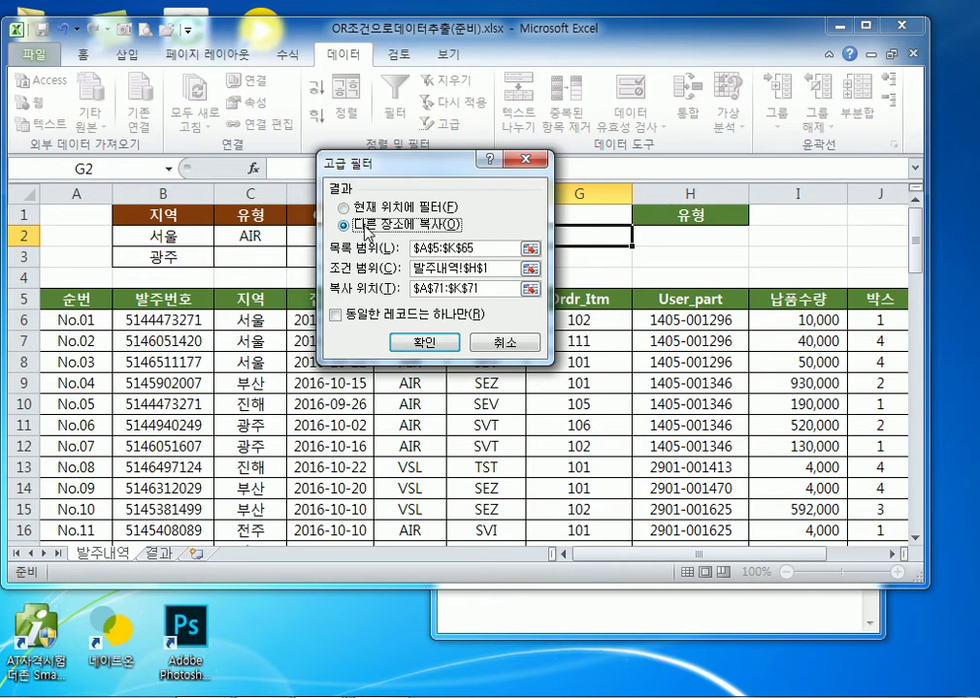
pyautogui.click(491, 290)
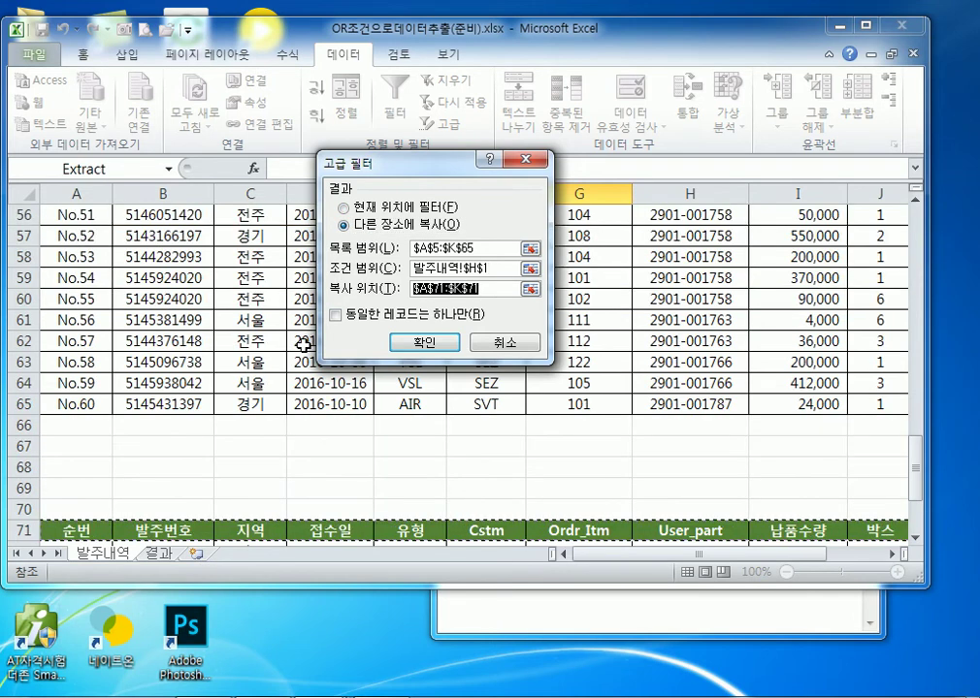
pyautogui.press('BackSpace')
pyautogui.scroll(18, 293, 334)
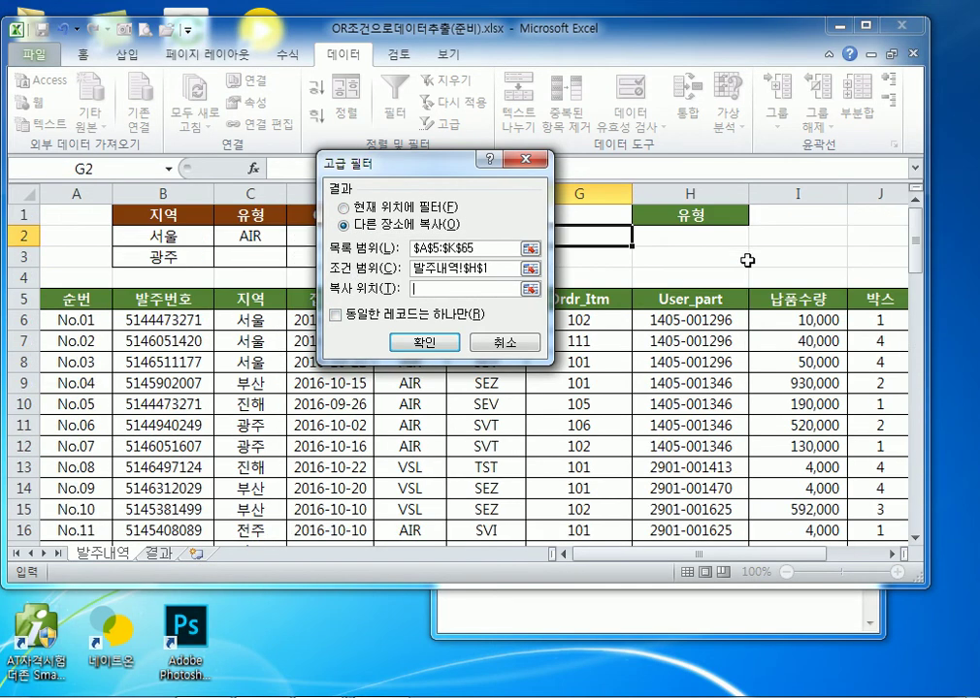
pyautogui.click(701, 214)
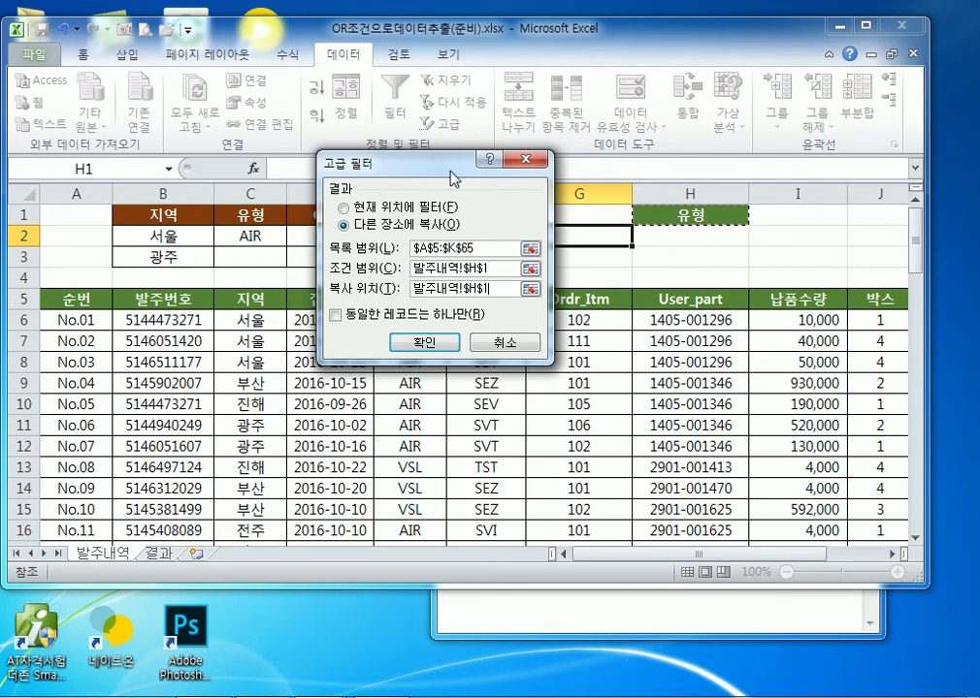
pyautogui.moveTo(441, 169); pyautogui.dragTo(152, 111)
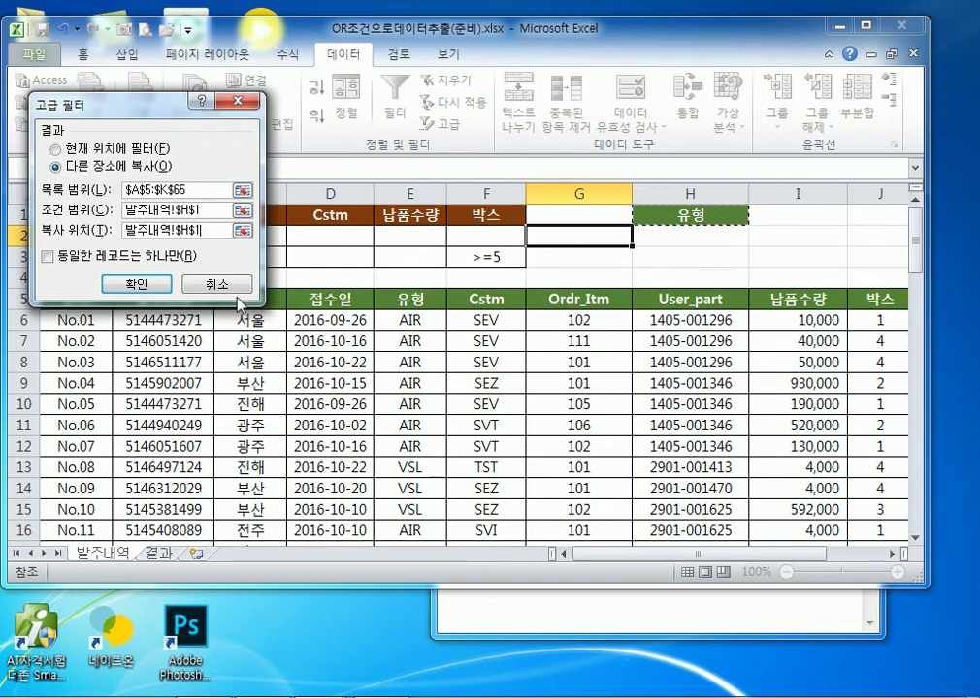
pyautogui.click(48, 257)
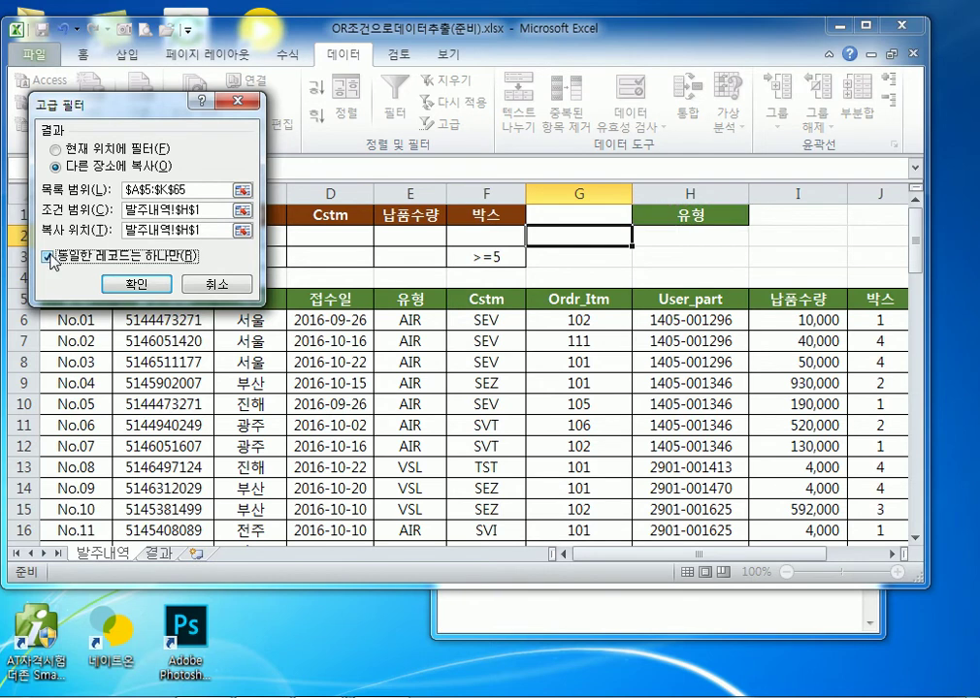
pyautogui.click(138, 285)
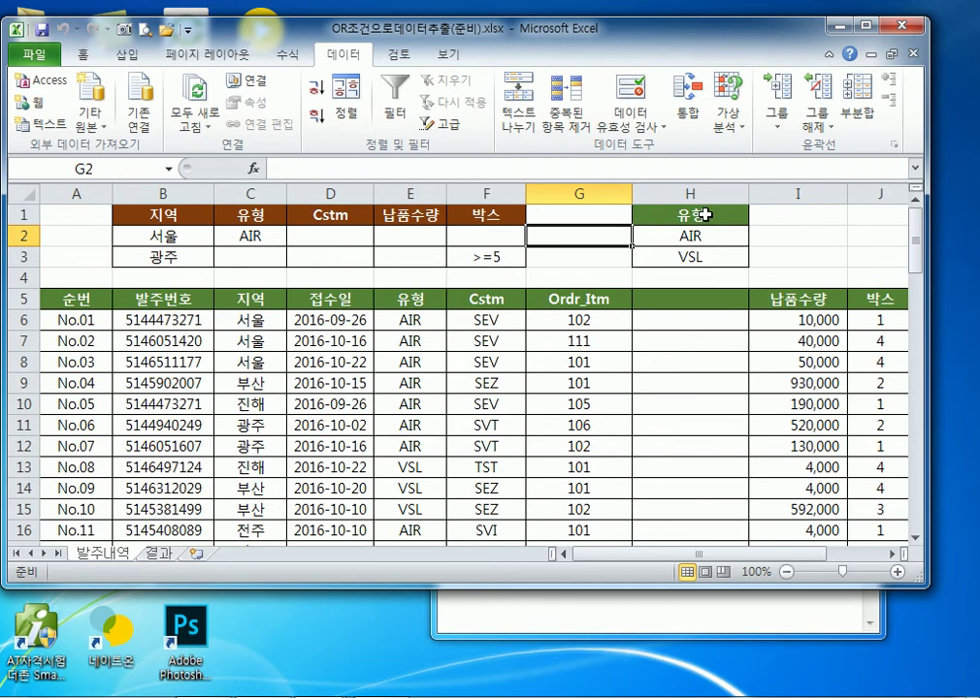
# Examine the extracted 유형 list, the User_part column beneath it and the empty columns beyond the source list
pyautogui.scroll(-5, 694, 331)
pyautogui.scroll(-16, 695, 332)
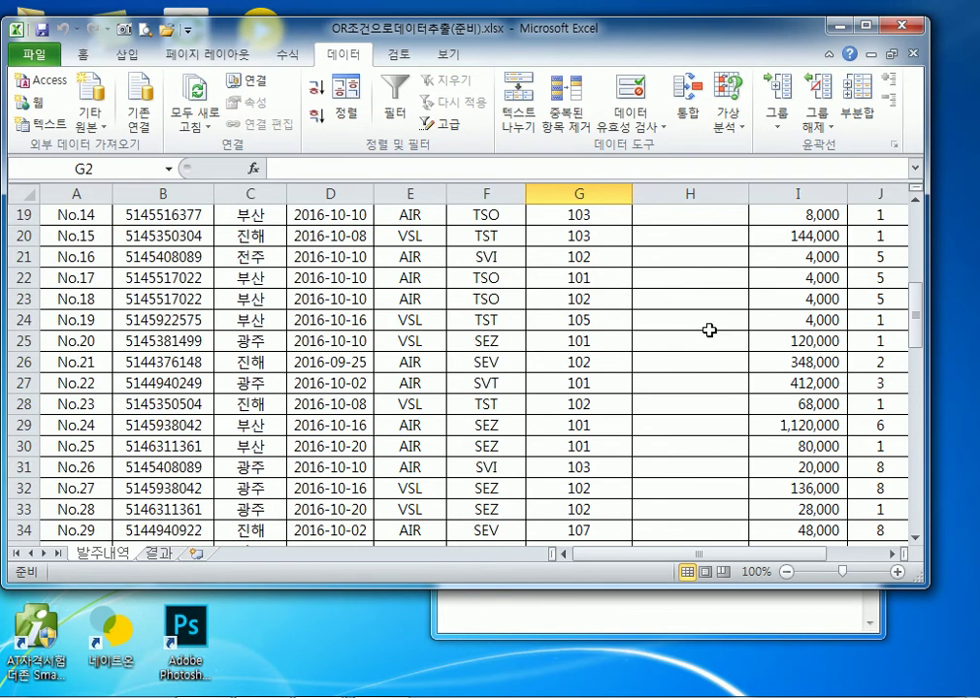
pyautogui.scroll(20, 713, 327)
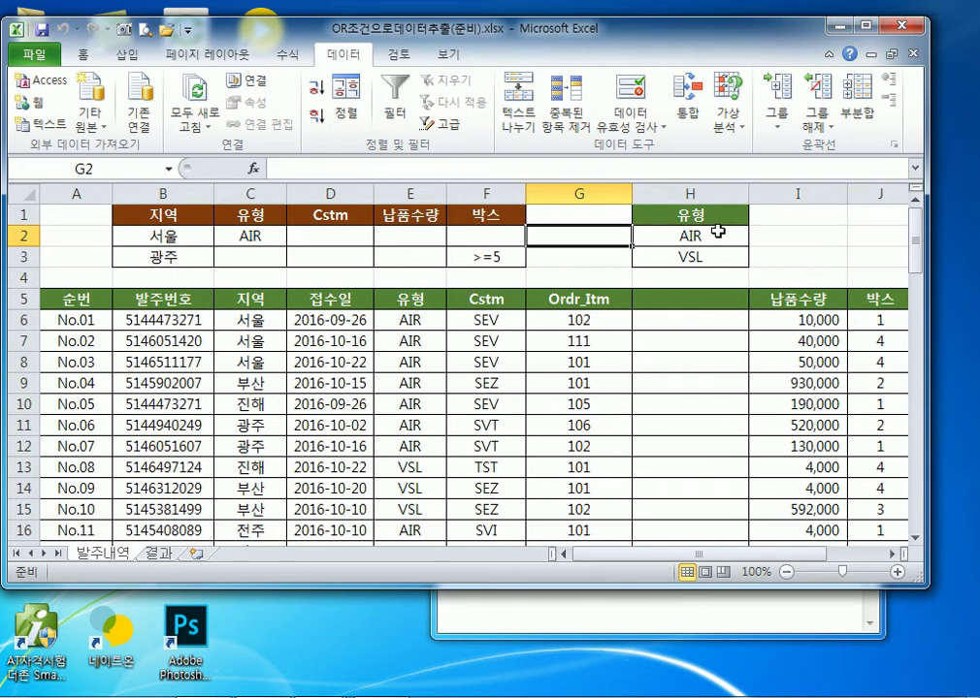
pyautogui.click(724, 279)
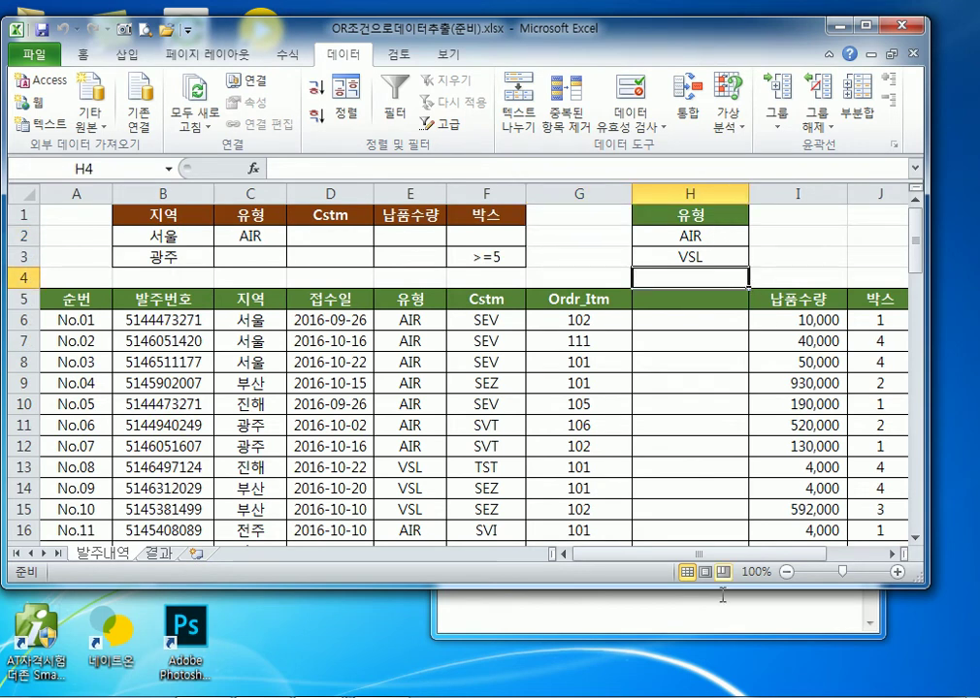
pyautogui.moveTo(753, 561); pyautogui.dragTo(811, 561)
pyautogui.click(887, 299)
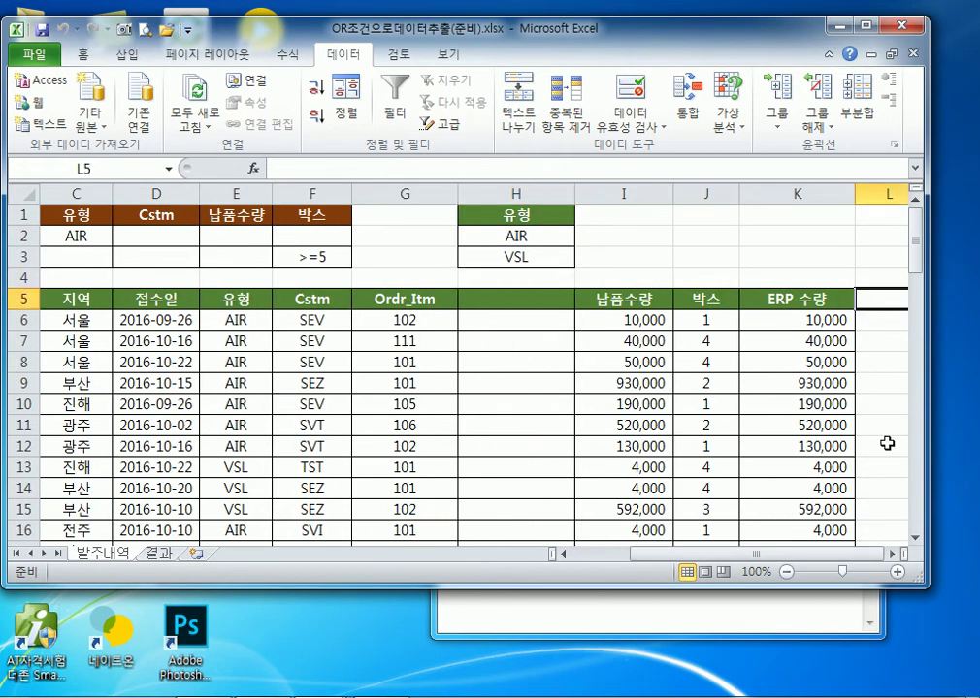
pyautogui.click(891, 554)
pyautogui.click(891, 554)
pyautogui.click(892, 554)
pyautogui.moveTo(291, 236); pyautogui.dragTo(304, 292)
pyautogui.click(304, 279)
pyautogui.click(733, 300)
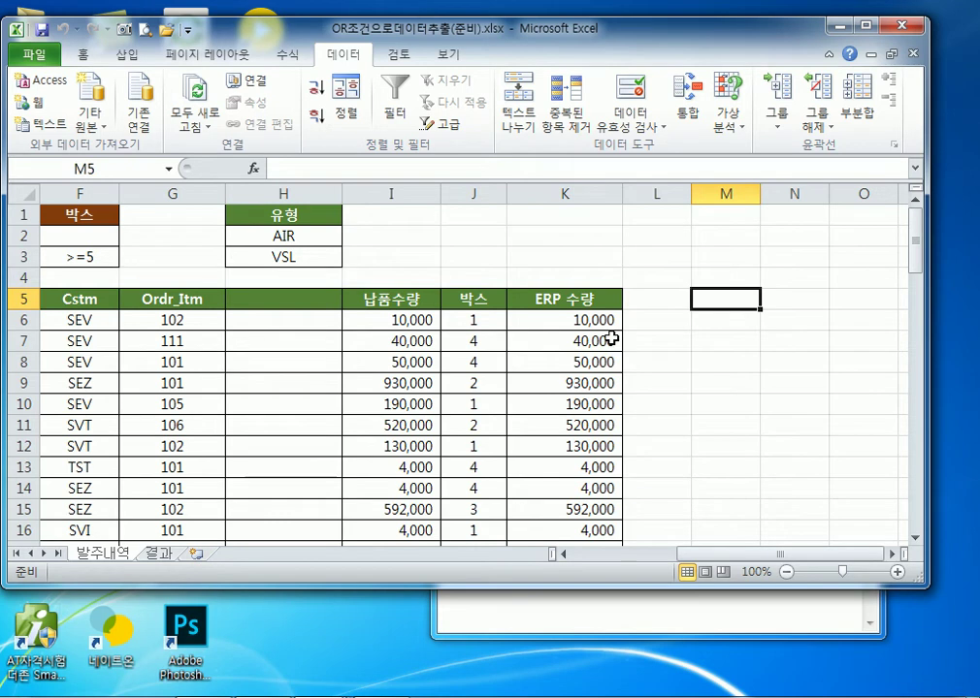
# Compare the 유형 list in H1:H3 with the 지역 list in column F of the 결과 sheet
pyautogui.moveTo(269, 213); pyautogui.dragTo(267, 256)
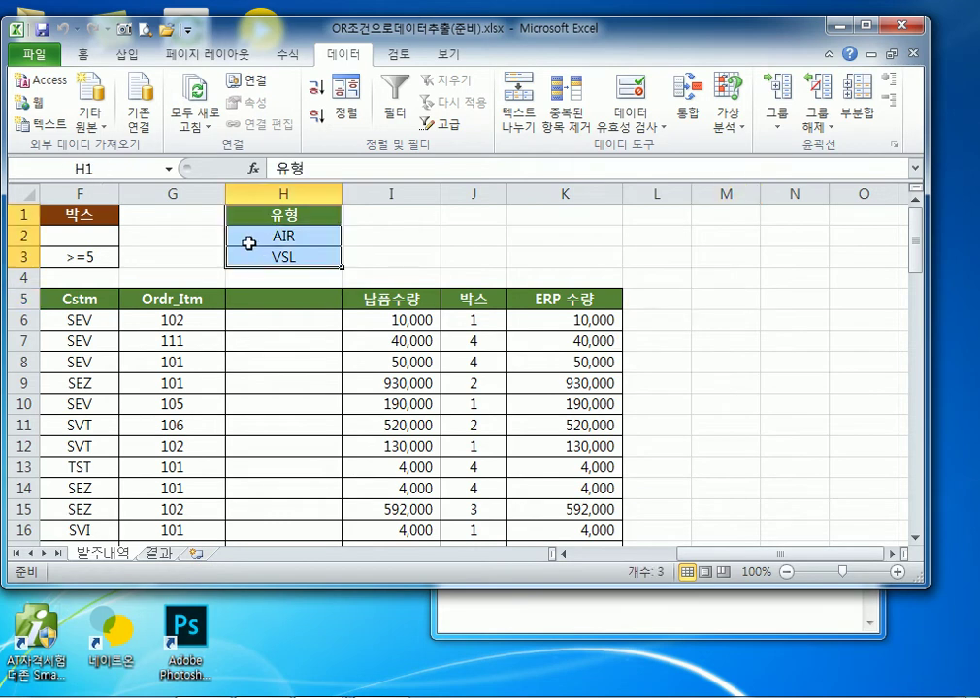
pyautogui.click(250, 243)
pyautogui.click(158, 554)
pyautogui.moveTo(455, 219); pyautogui.dragTo(485, 340)
pyautogui.click(462, 215)
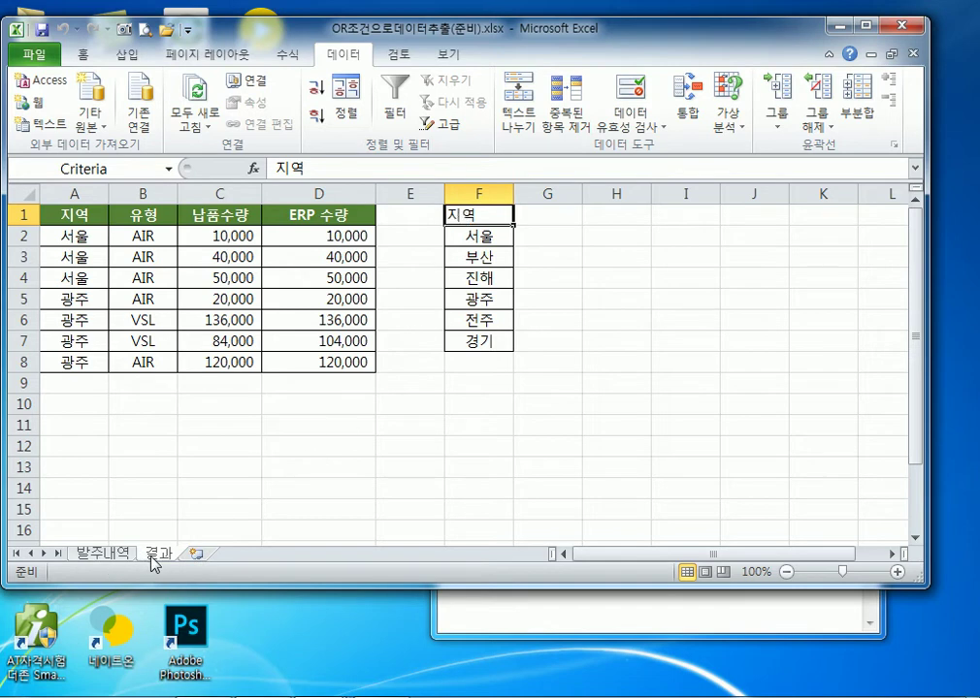
pyautogui.click(227, 418)
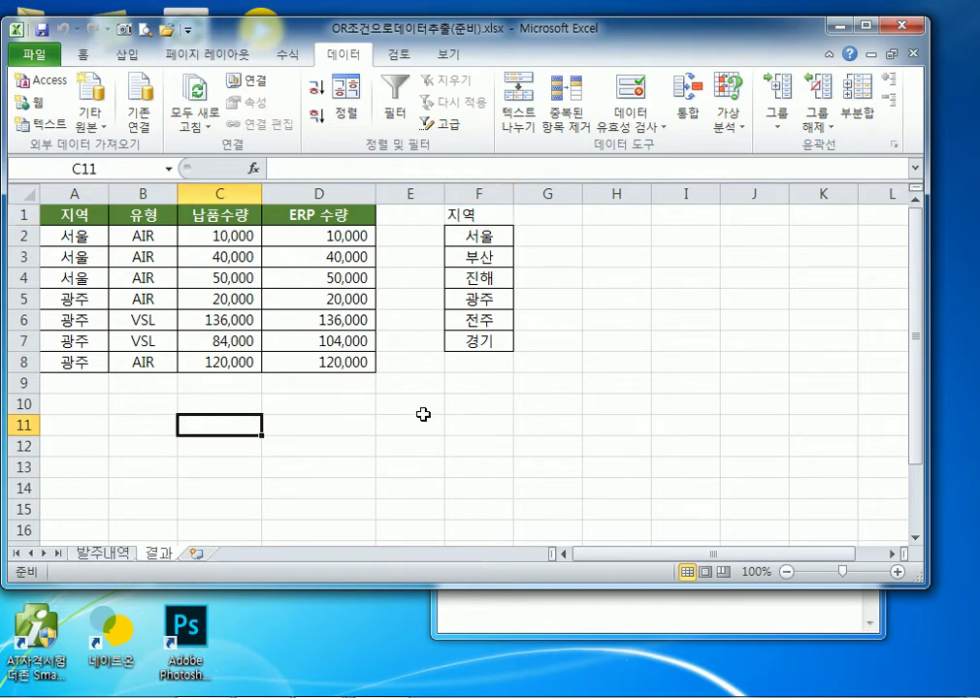
pyautogui.click(442, 124)
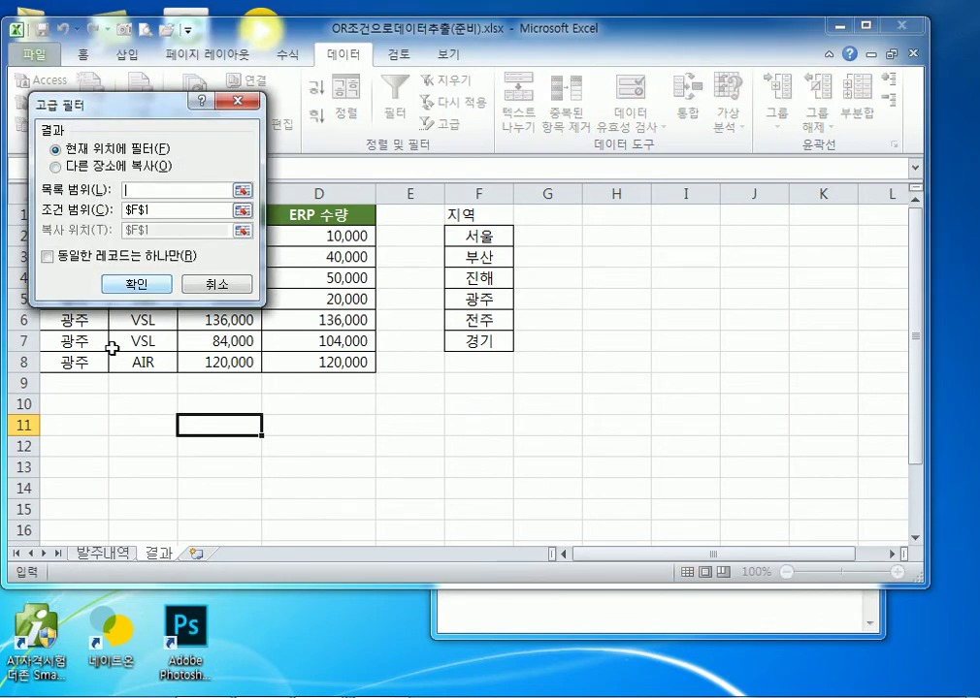
pyautogui.click(103, 553)
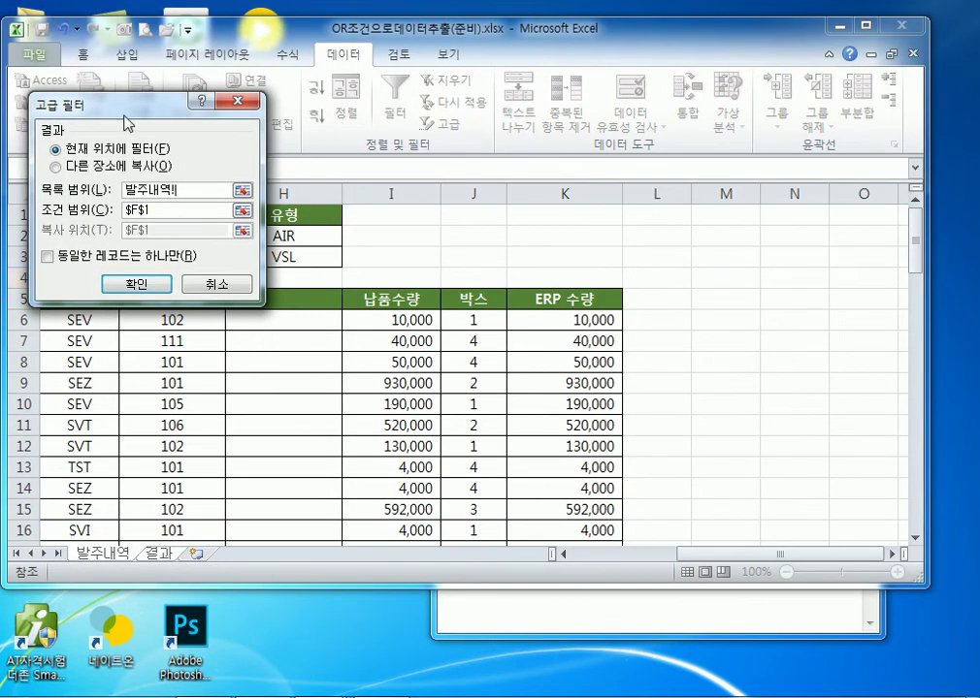
pyautogui.moveTo(121, 122); pyautogui.dragTo(440, 95)
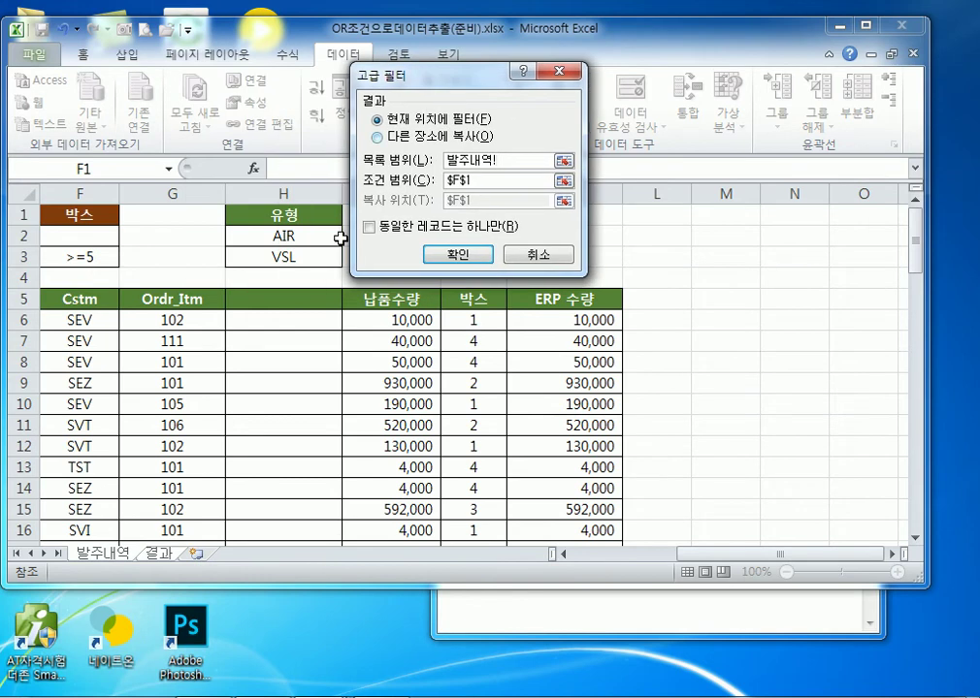
pyautogui.click(533, 272)
pyautogui.click(298, 448)
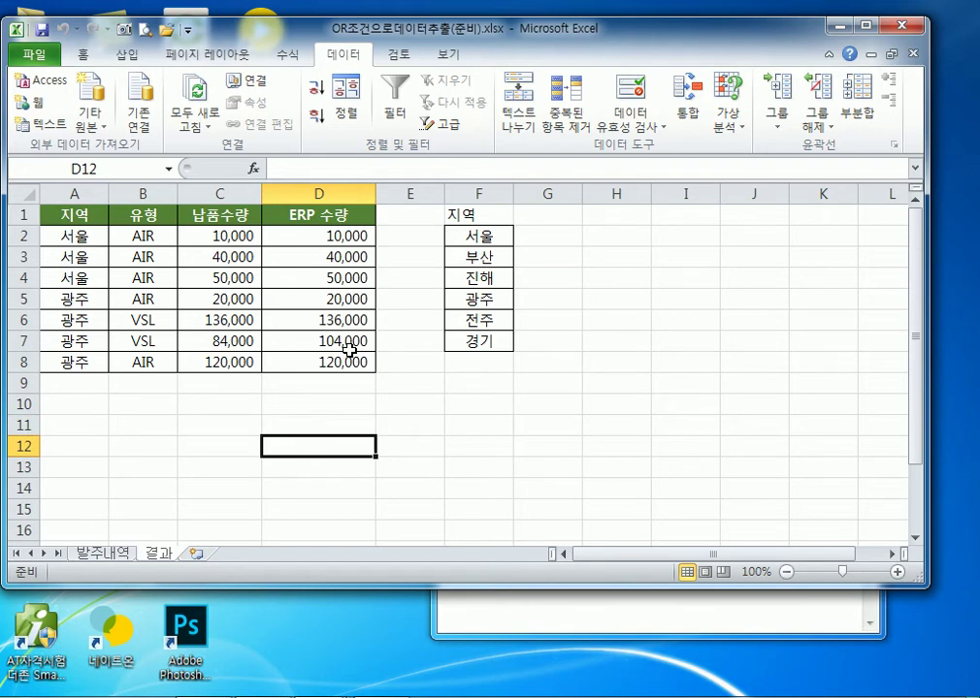
# Return to the 발주내역 sheet and examine the source list starting at its header row 5
pyautogui.click(109, 558)
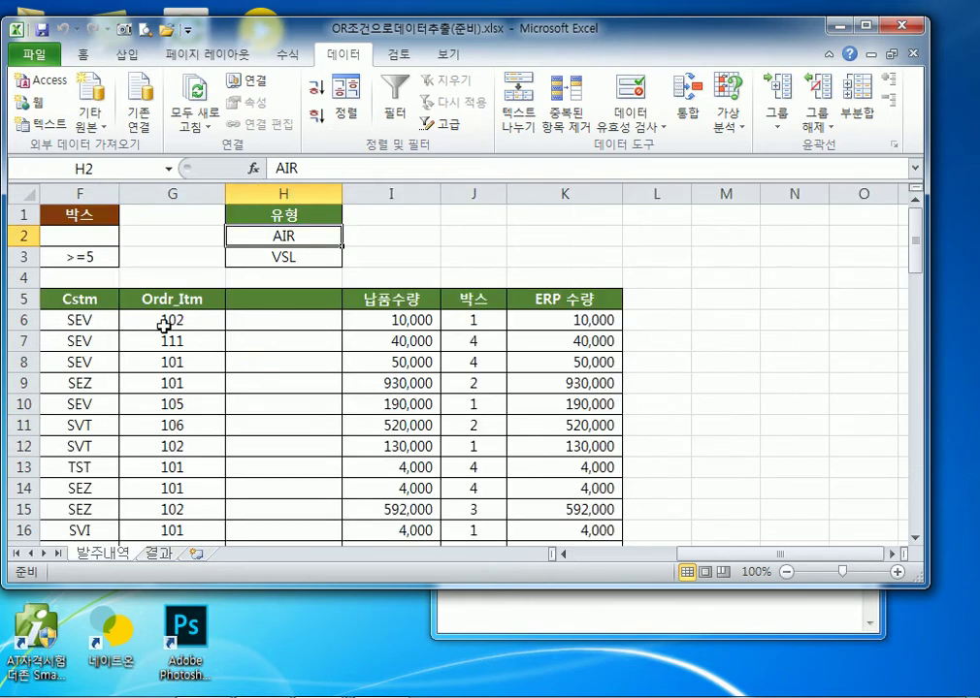
pyautogui.click(548, 296)
pyautogui.press('Home')
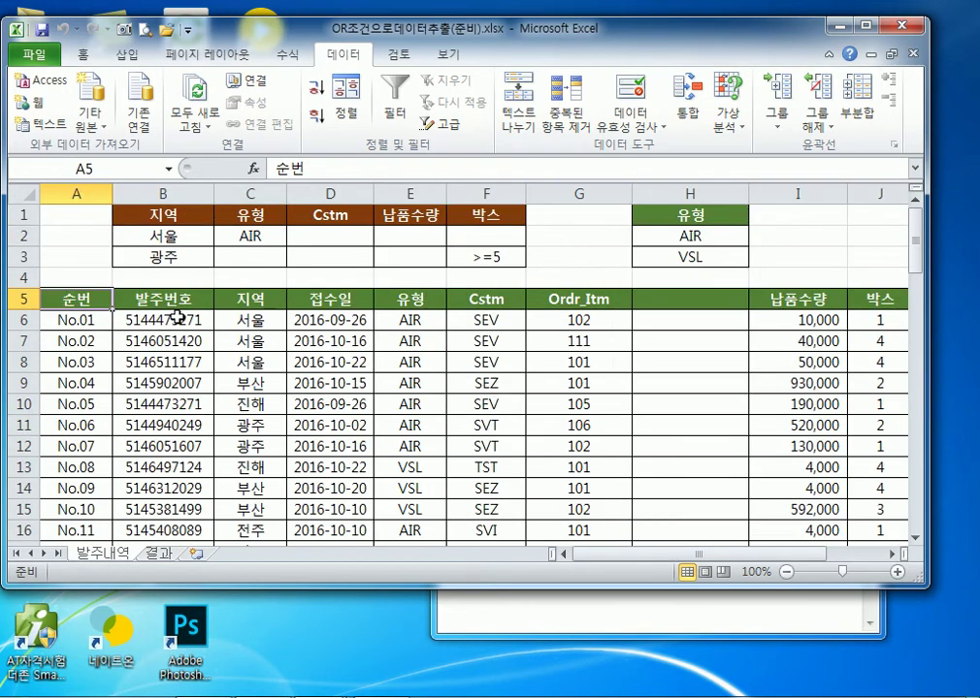
pyautogui.moveTo(52, 302); pyautogui.dragTo(402, 471)
pyautogui.click(275, 470)
pyautogui.moveTo(68, 301); pyautogui.dragTo(628, 531)
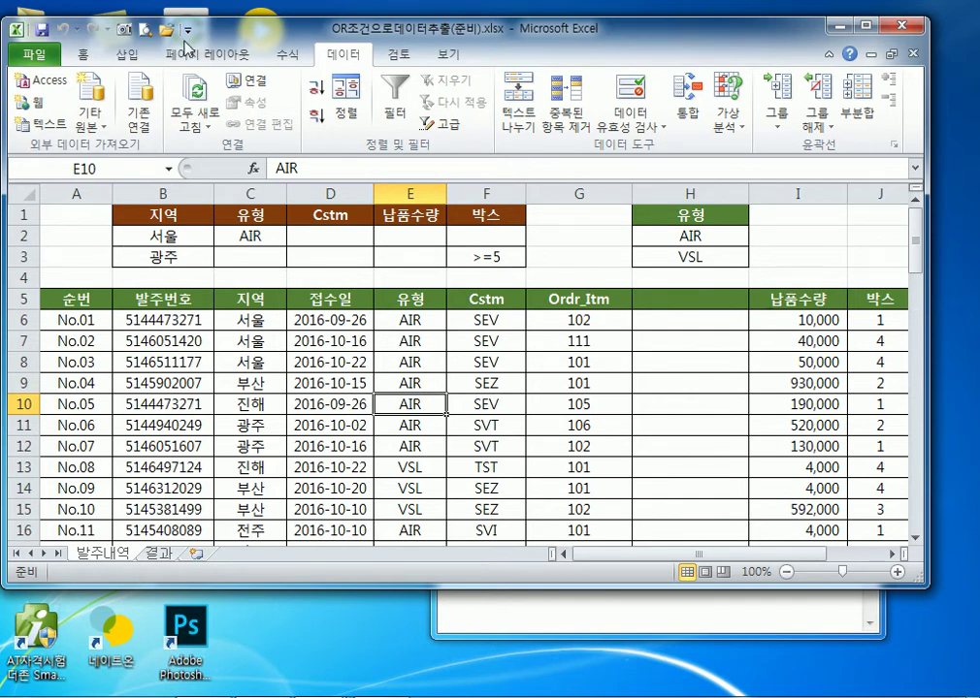
# Maximize the workbook window and open the file 범위이름정의해데이터추출(준비).xlsx from the Section07 folder
pyautogui.doubleClick(262, 26)
pyautogui.click(157, 9)
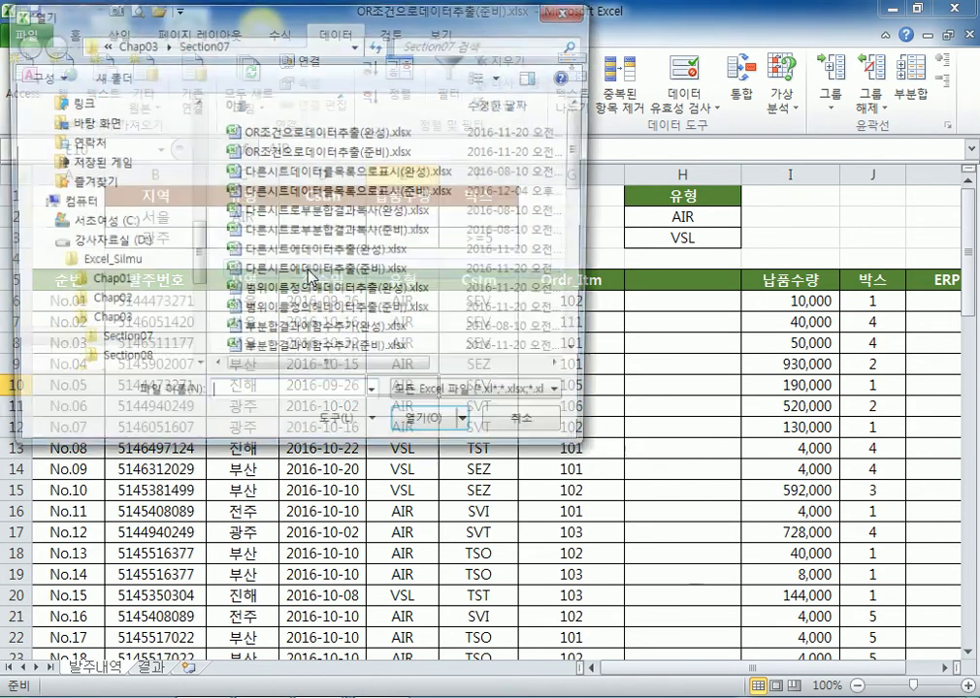
pyautogui.click(310, 278)
pyautogui.scroll(-1, 314, 289)
pyautogui.doubleClick(311, 271)
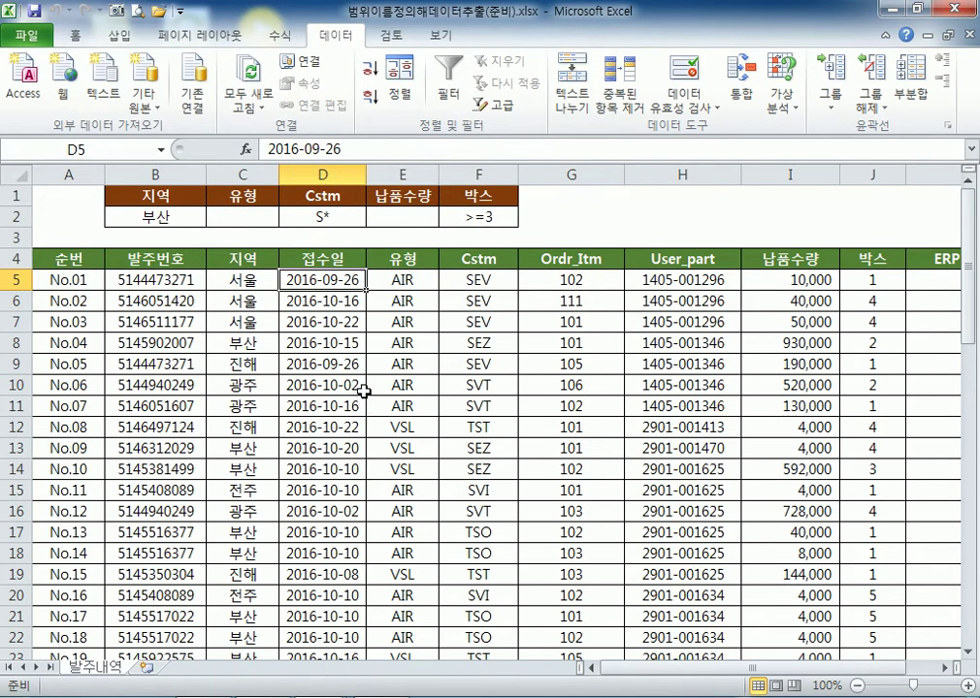
# Examine the full extent of the order list from header cell A4 through column K on the 발주내역 sheet
pyautogui.scroll(-3, 363, 368)
pyautogui.moveTo(39, 227); pyautogui.dragTo(691, 631)
pyautogui.scroll(11, 148, 312)
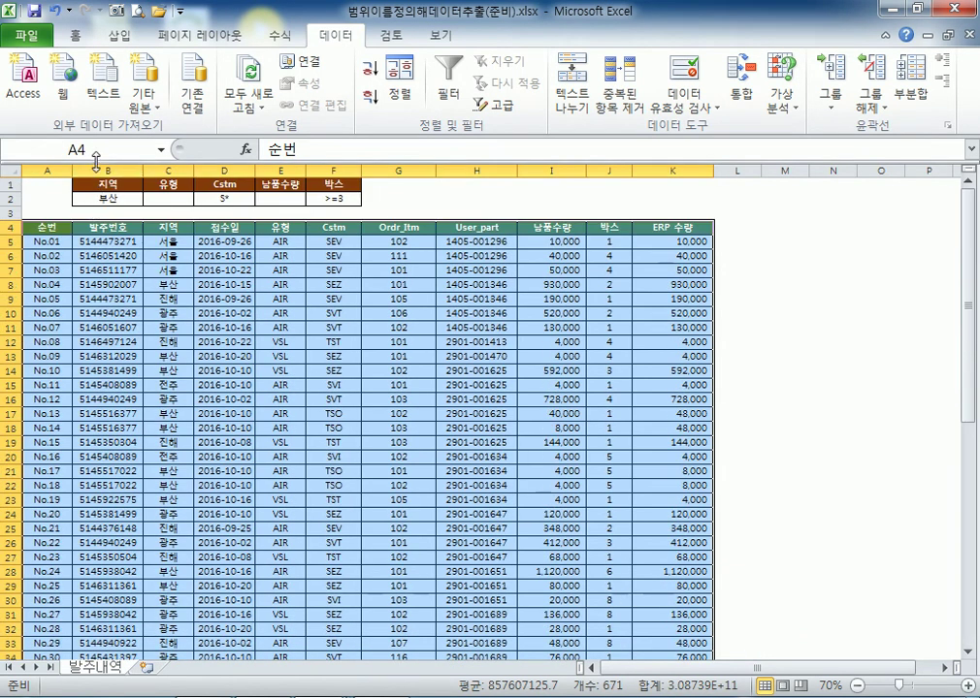
pyautogui.click(89, 243)
pyautogui.scroll(2, 90, 242)
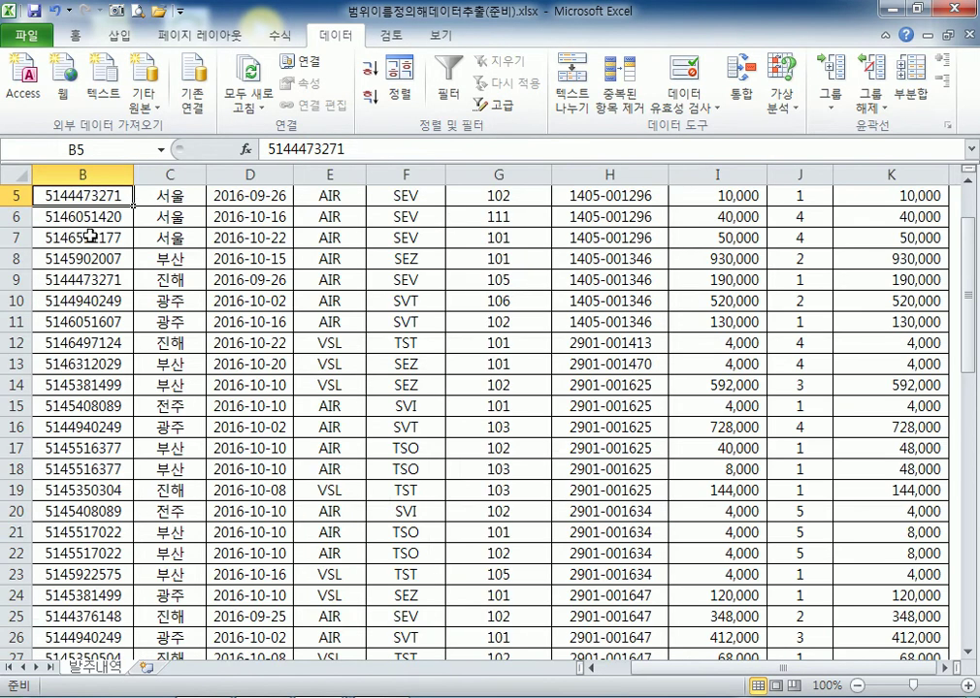
pyautogui.scroll(2, 88, 240)
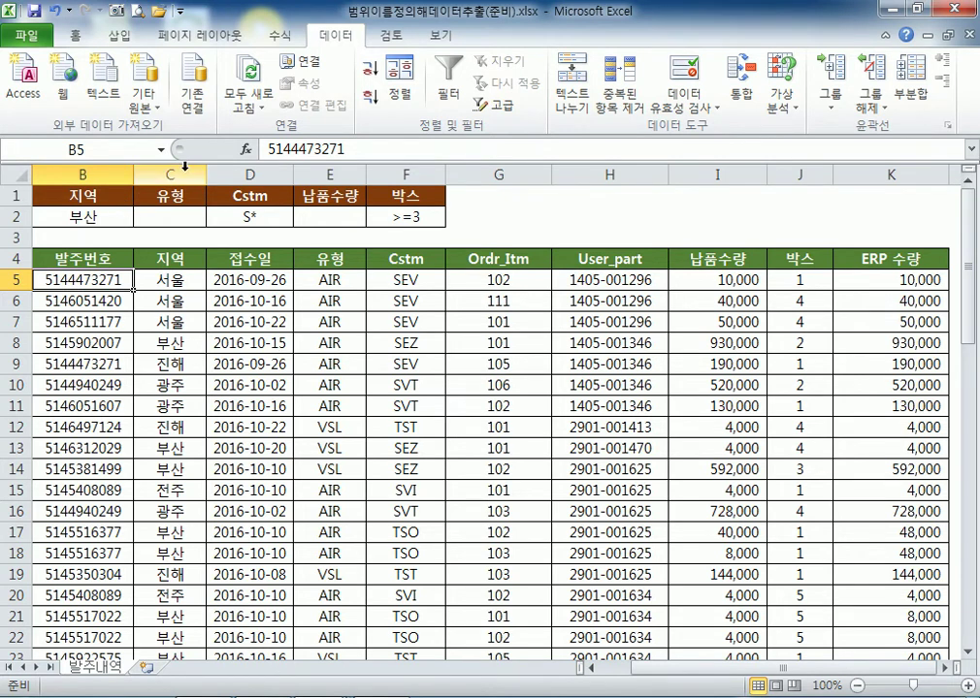
# Define the name 조건 for the criteria range B1:F2 on the 발주내역 sheet
pyautogui.click(80, 172)
pyautogui.hotkey('ctrl', 'Home')
pyautogui.moveTo(155, 195); pyautogui.dragTo(466, 213)
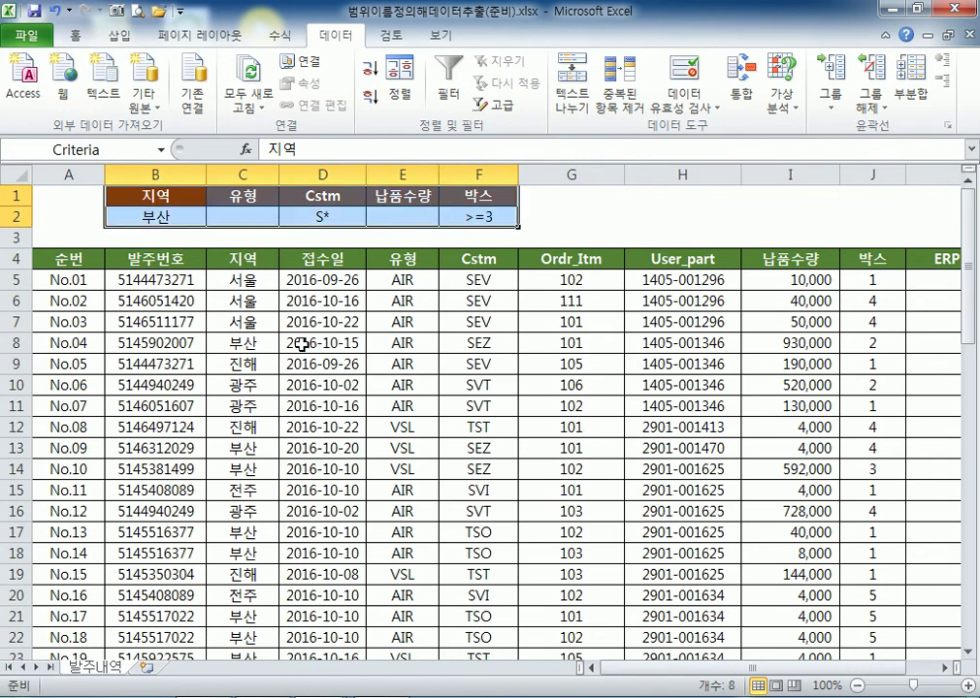
pyautogui.click(117, 151)
pyautogui.write('조건')
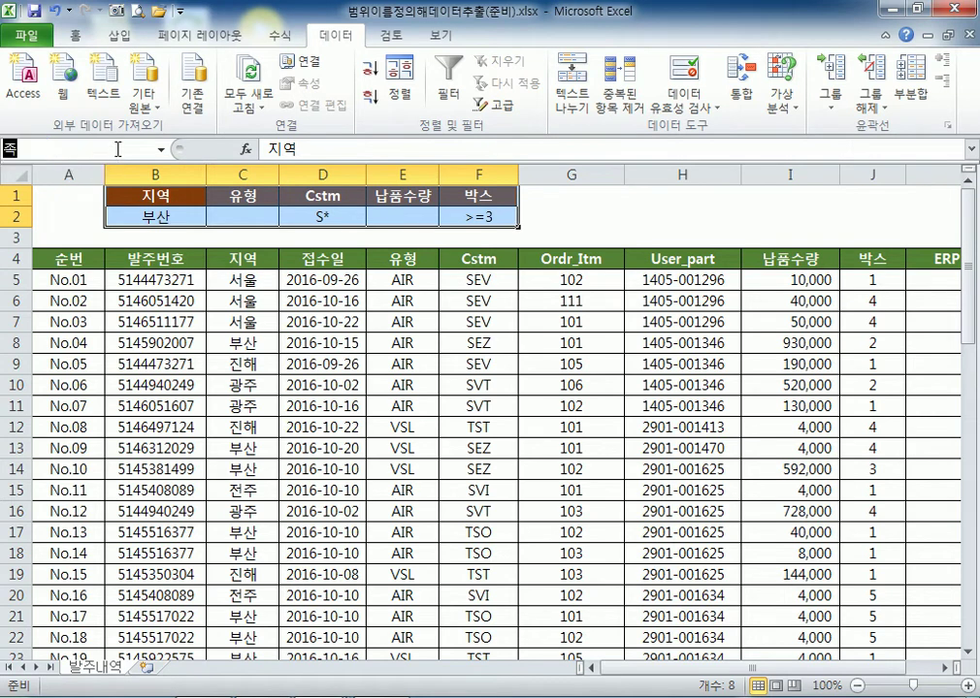
pyautogui.press('Return')
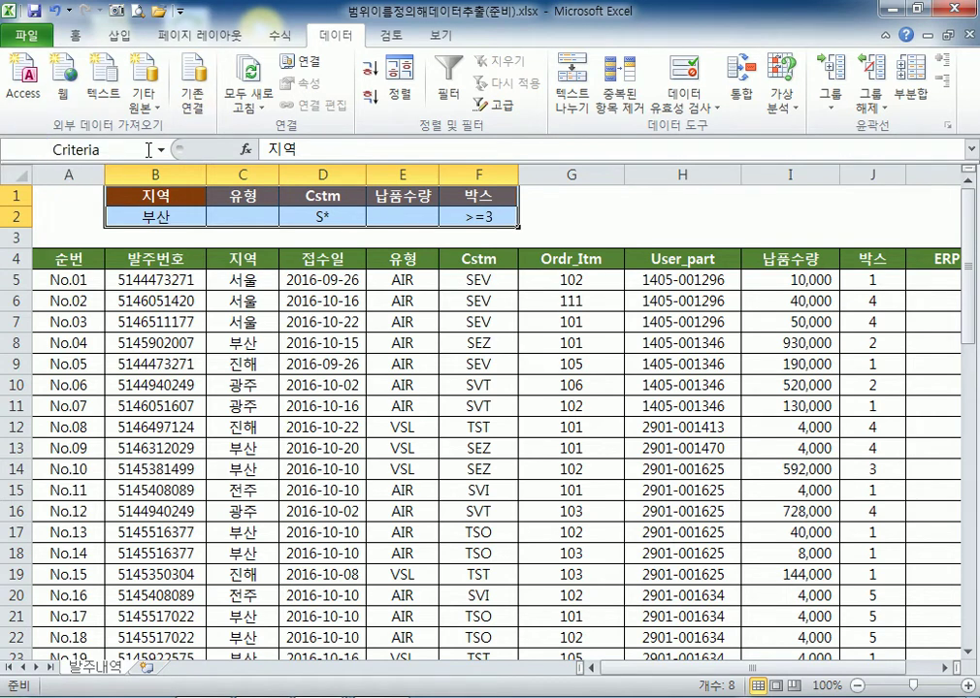
# Check which defined names refer to B1:F2 and try to clear the Criteria name directly from that range
pyautogui.click(161, 151)
pyautogui.click(83, 190)
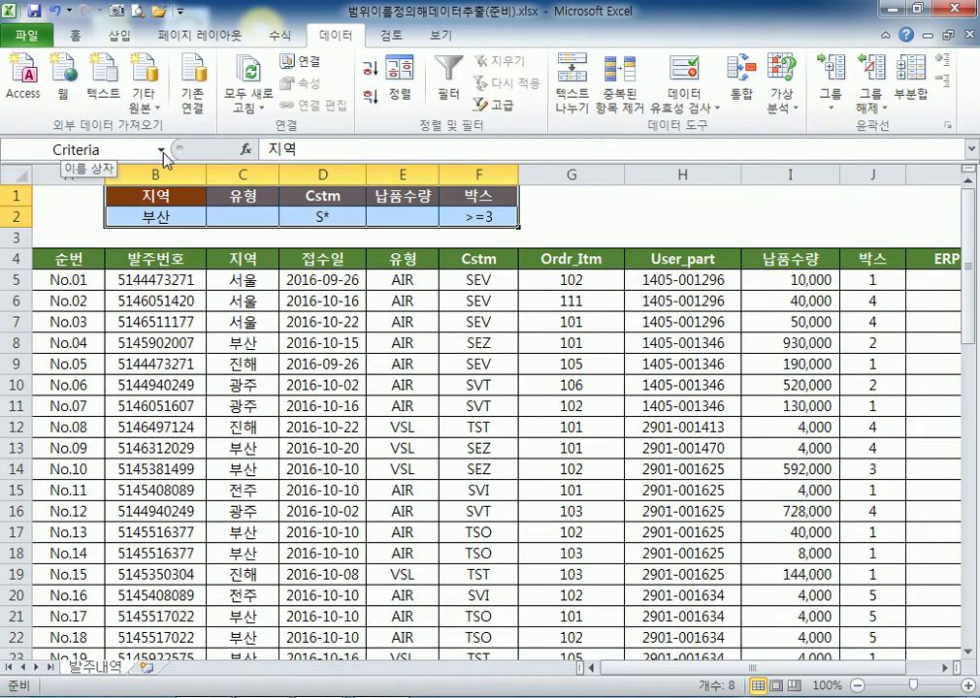
pyautogui.click(147, 191)
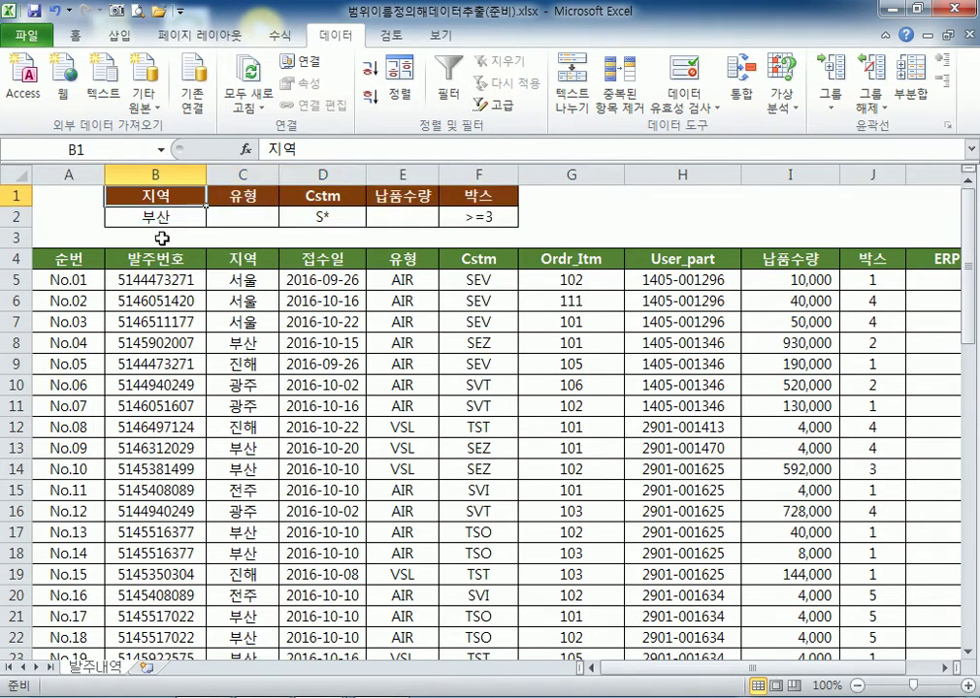
pyautogui.moveTo(158, 195); pyautogui.dragTo(458, 215)
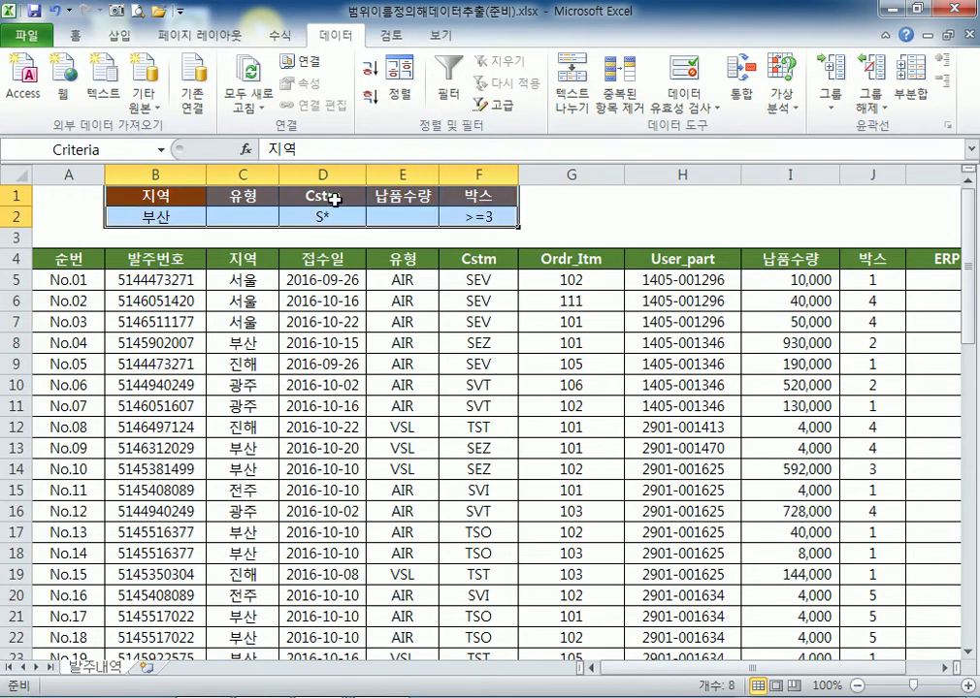
pyautogui.click(114, 153)
pyautogui.press('Delete')
pyautogui.press('Escape')
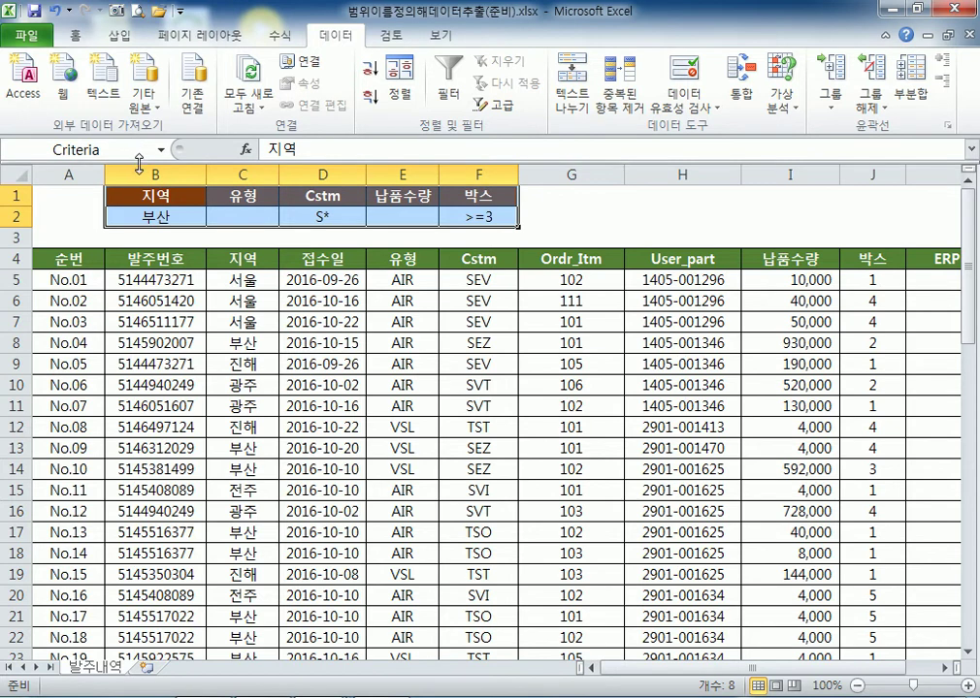
pyautogui.click(159, 151)
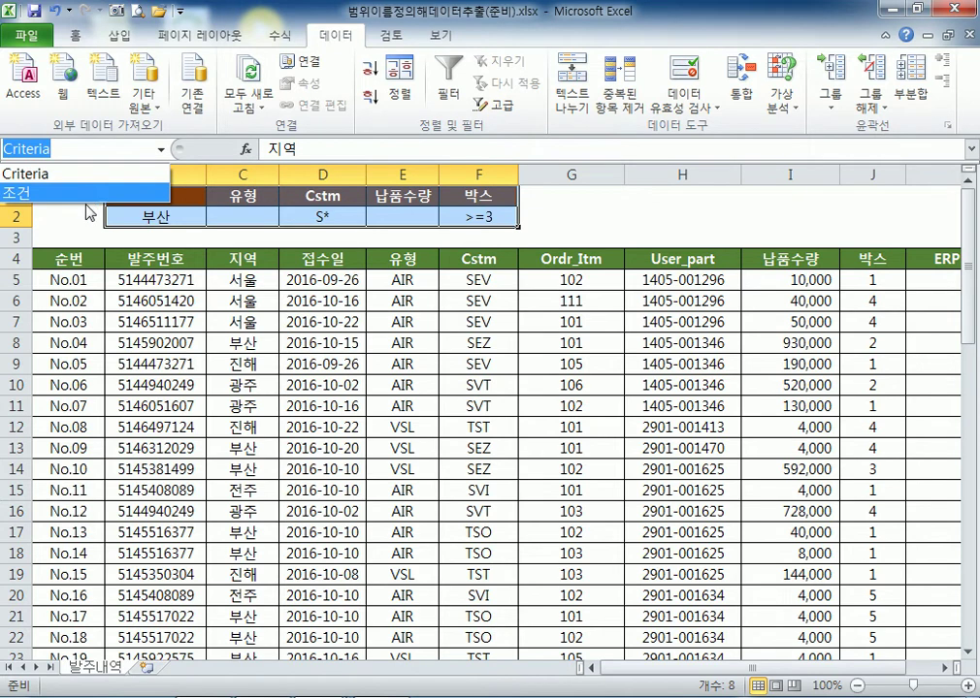
# Delete the defined name Criteria with the Name Manager, keeping 조건
pyautogui.click(278, 37)
pyautogui.click(278, 37)
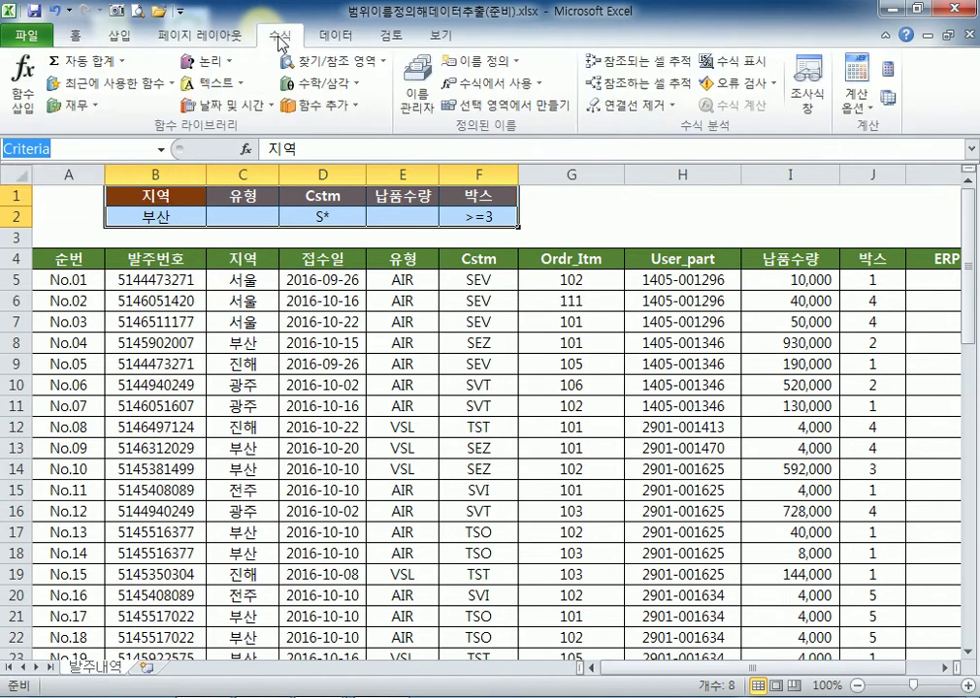
pyautogui.click(327, 89)
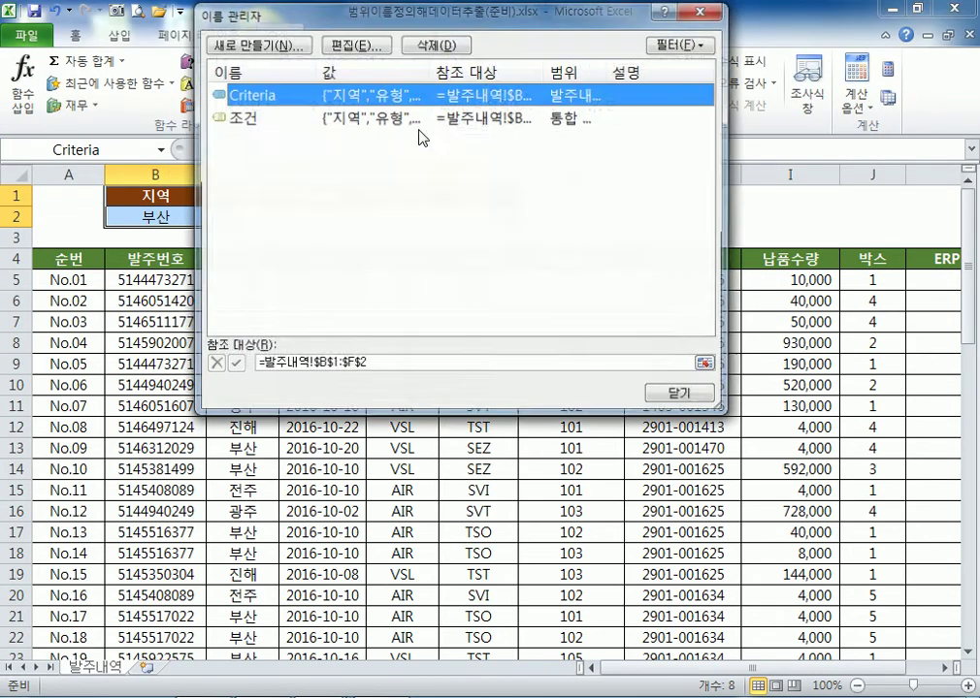
pyautogui.click(248, 118)
pyautogui.click(247, 100)
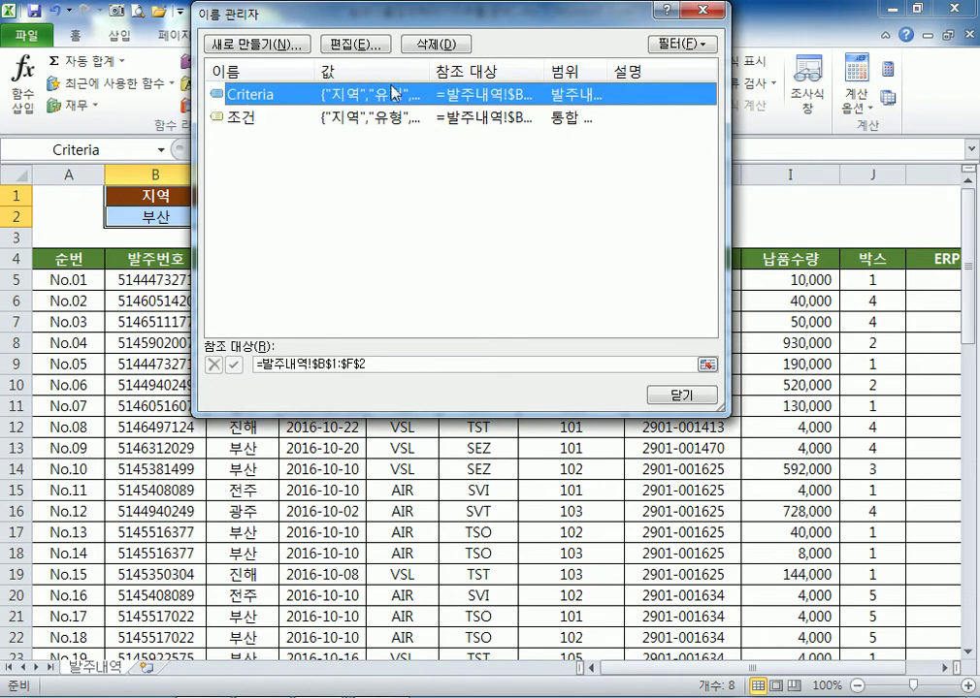
pyautogui.click(456, 46)
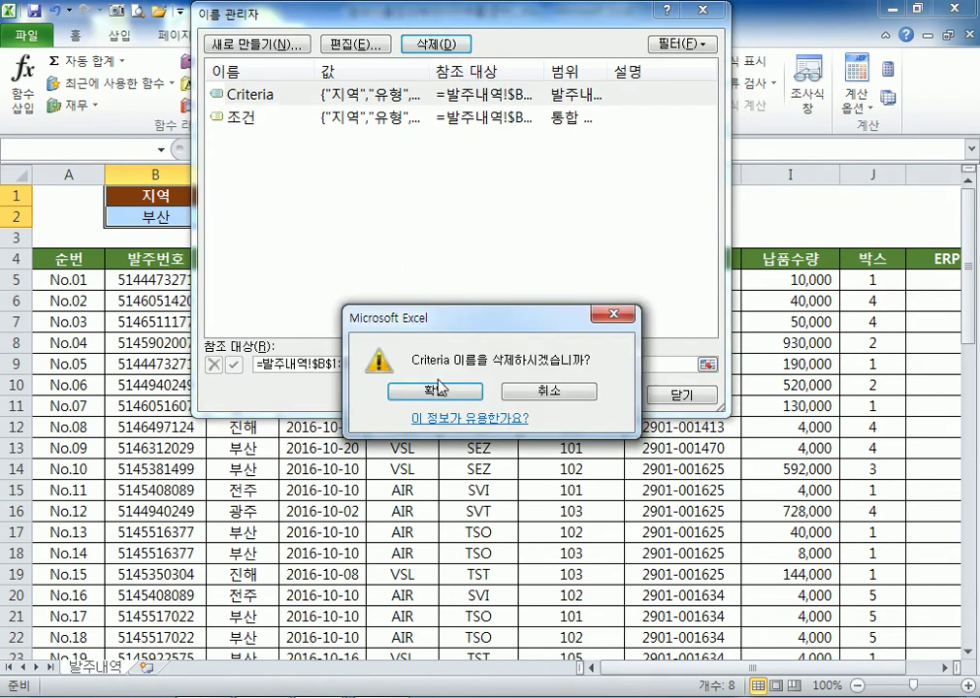
pyautogui.click(436, 392)
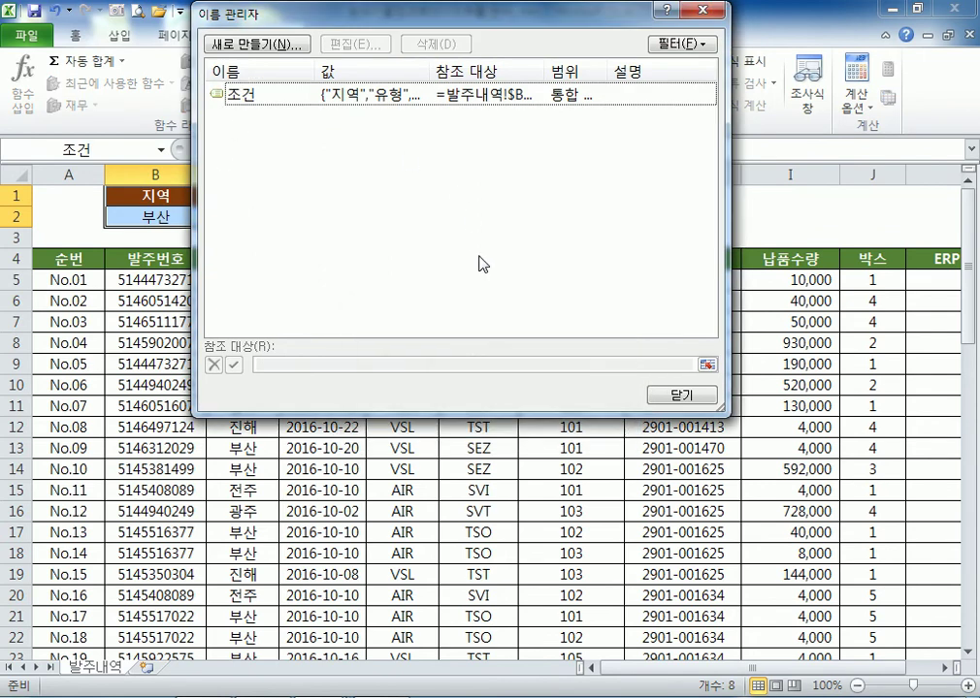
pyautogui.click(685, 395)
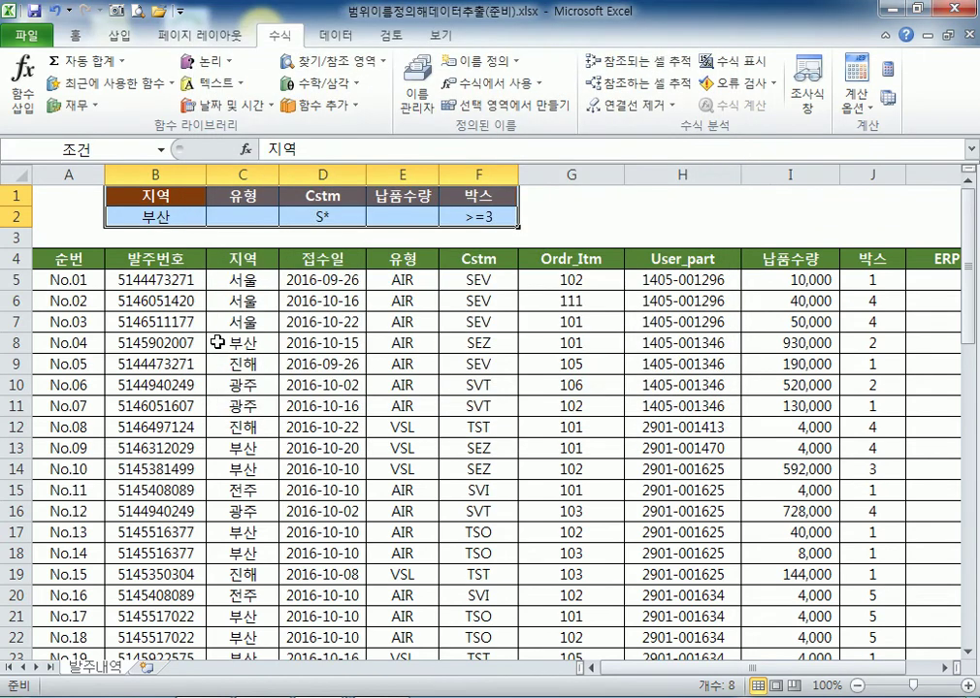
# Define the name 데이터 for the whole order list from header cell A4 to its last cell in column K
pyautogui.click(60, 263)
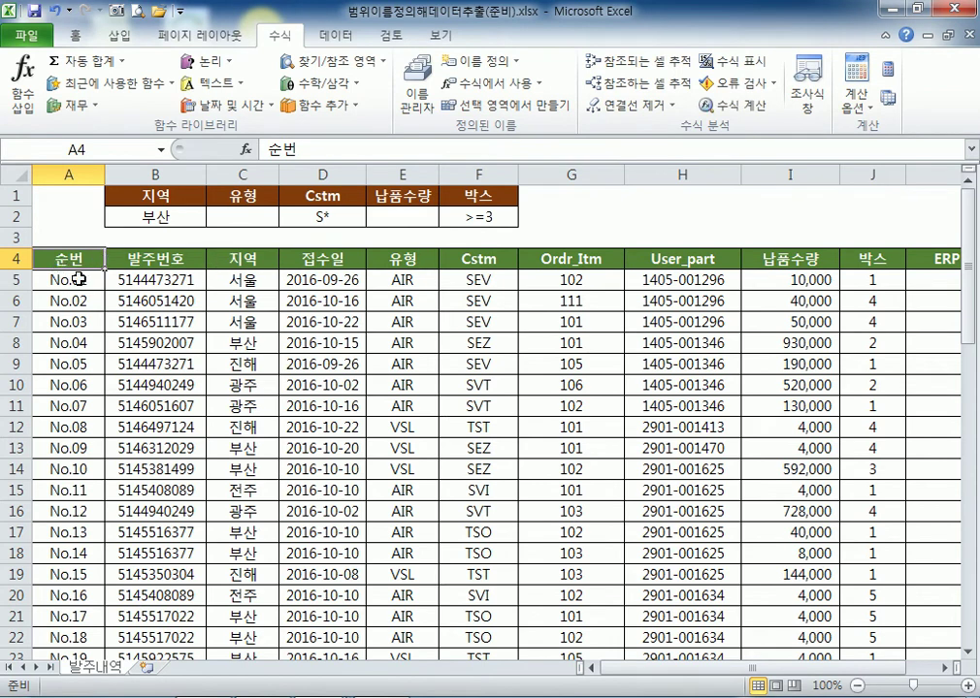
pyautogui.hotkey('ctrl', 'shift', 'End')
pyautogui.scroll(3, 225, 313)
pyautogui.scroll(11, 225, 312)
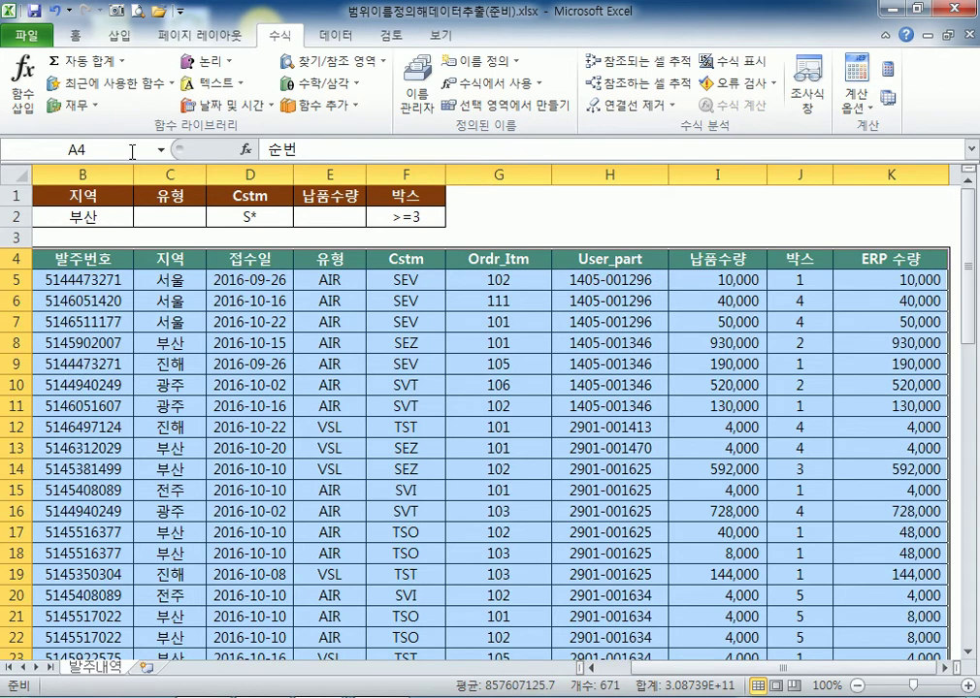
pyautogui.click(132, 153)
pyautogui.write('데이터')
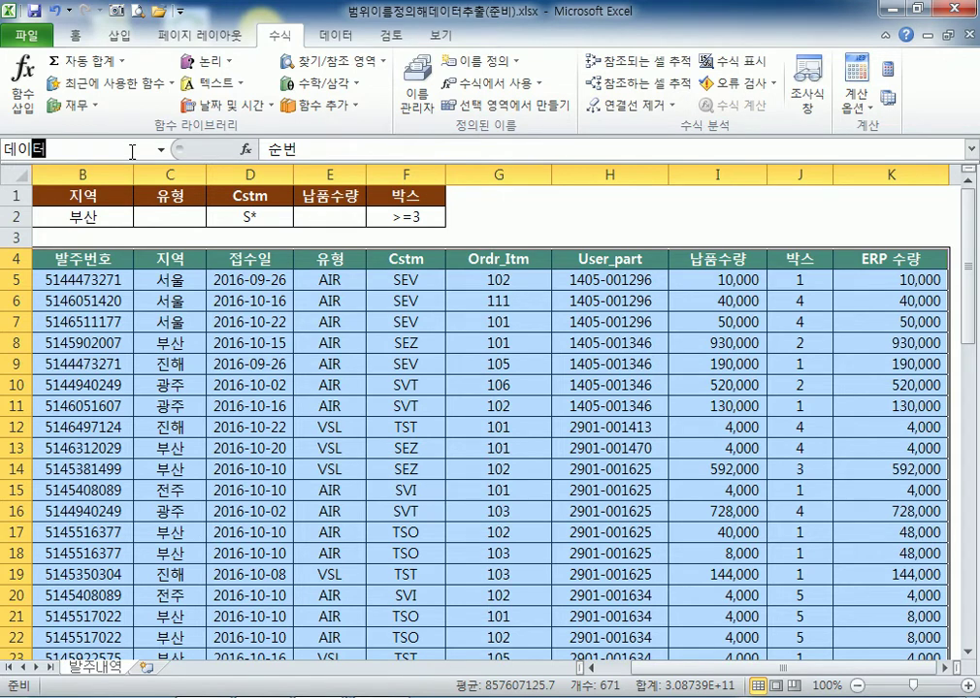
pyautogui.press('Return')
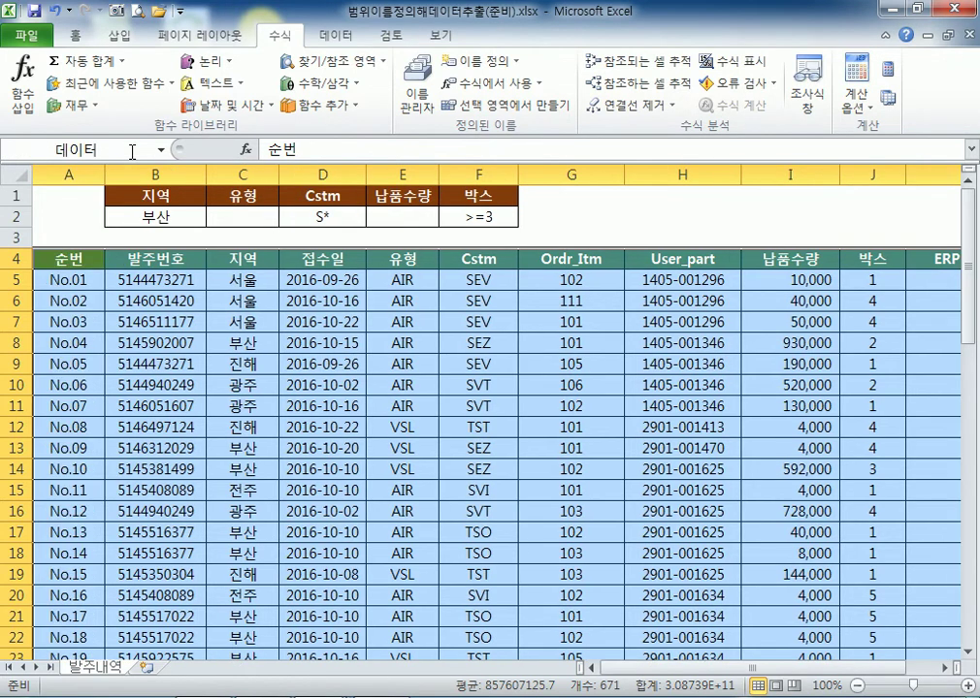
# Restore the workbook window to a smaller size and add a new worksheet after 발주내역
pyautogui.click(113, 297)
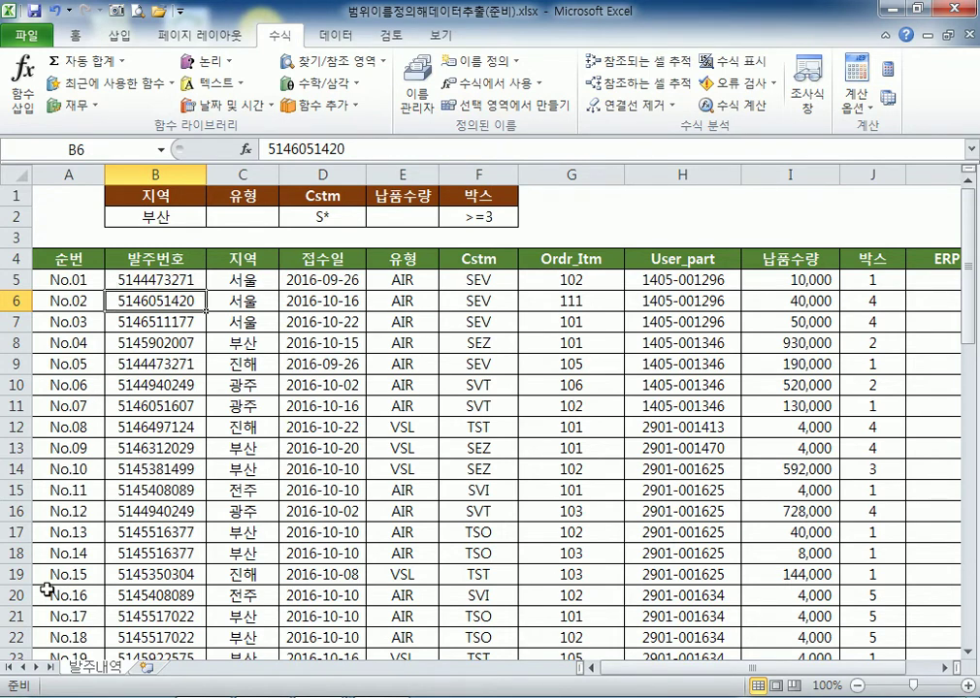
pyautogui.click(922, 8)
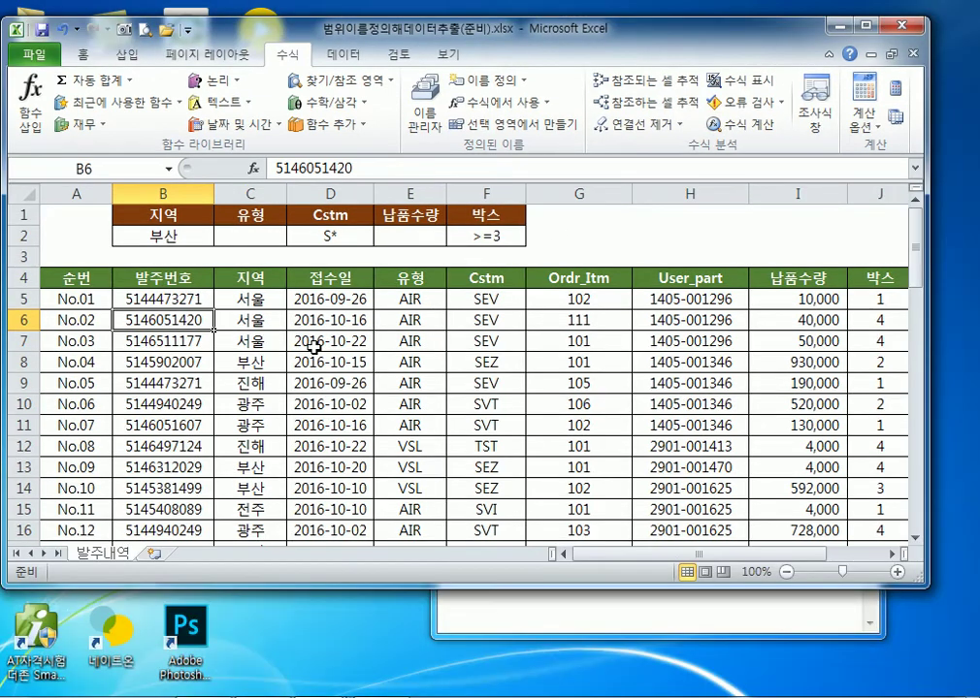
pyautogui.click(153, 560)
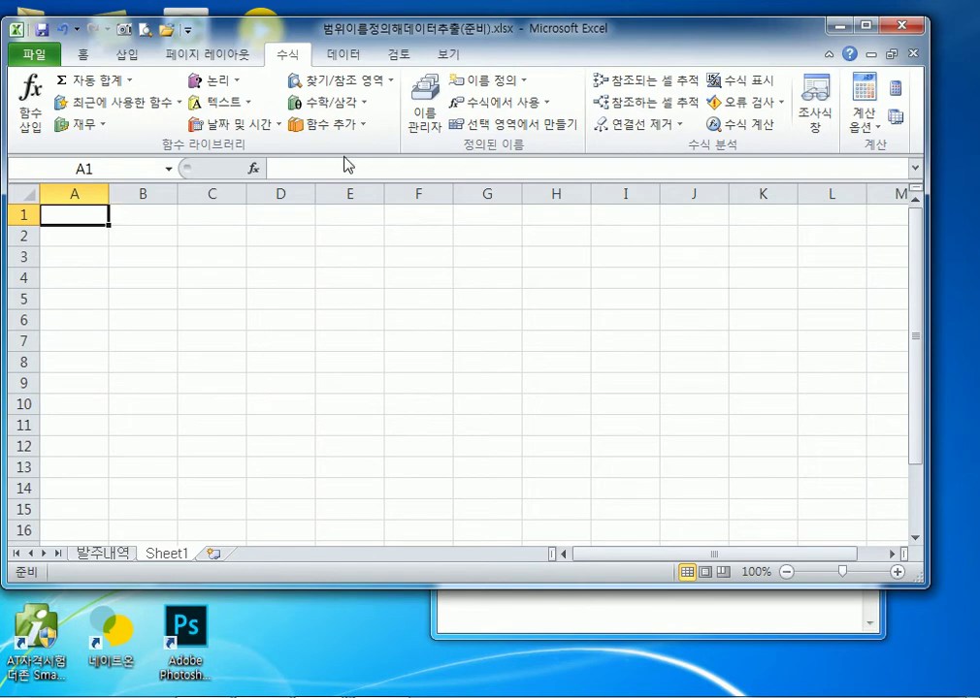
# Set up an Advanced Filter with list range 데이터 and criteria range 조건, copying the results to Sheet1 cell A1
pyautogui.click(340, 55)
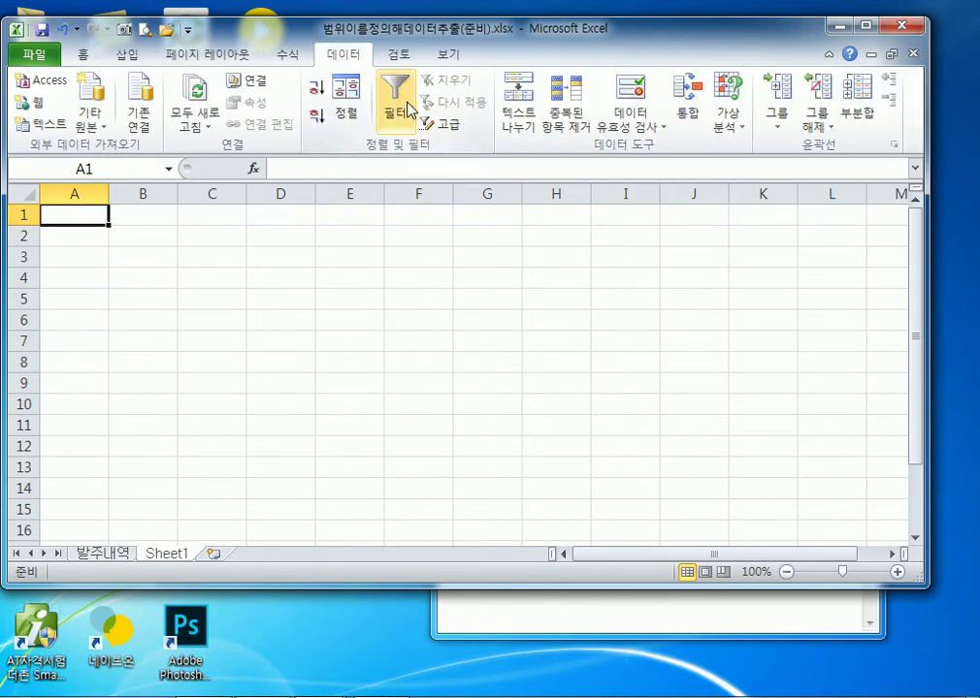
pyautogui.click(452, 125)
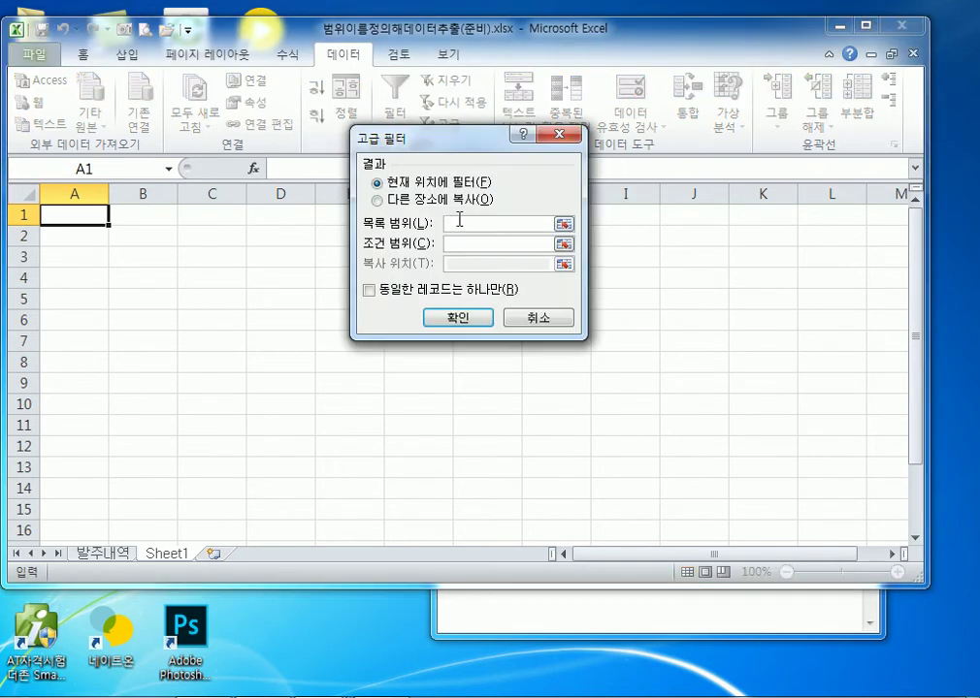
pyautogui.write('데이터')
pyautogui.press('Tab')
pyautogui.write('조건')
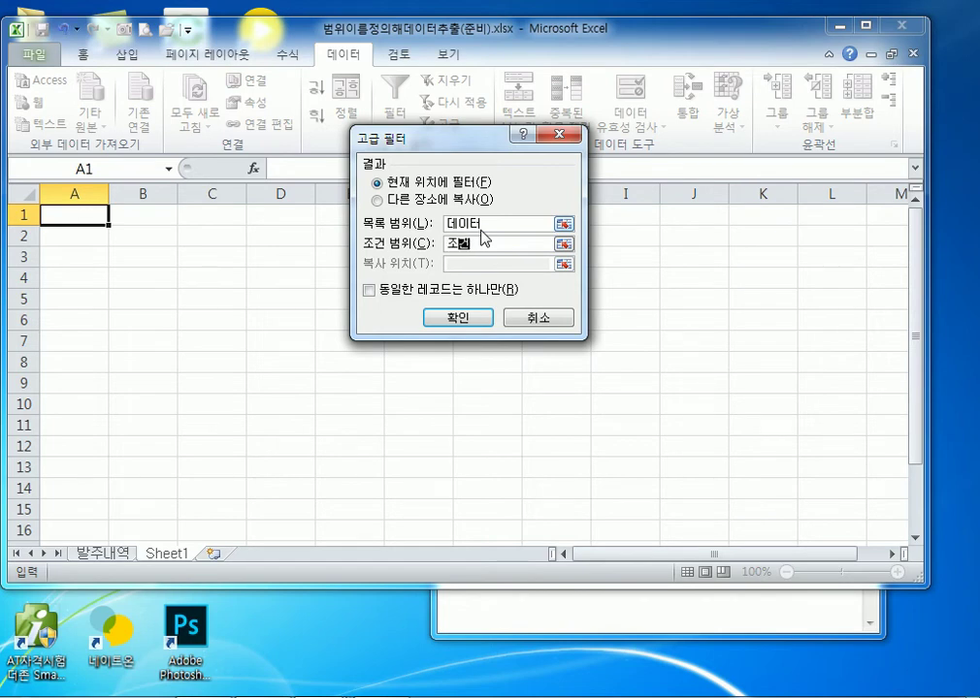
pyautogui.click(378, 199)
pyautogui.click(453, 264)
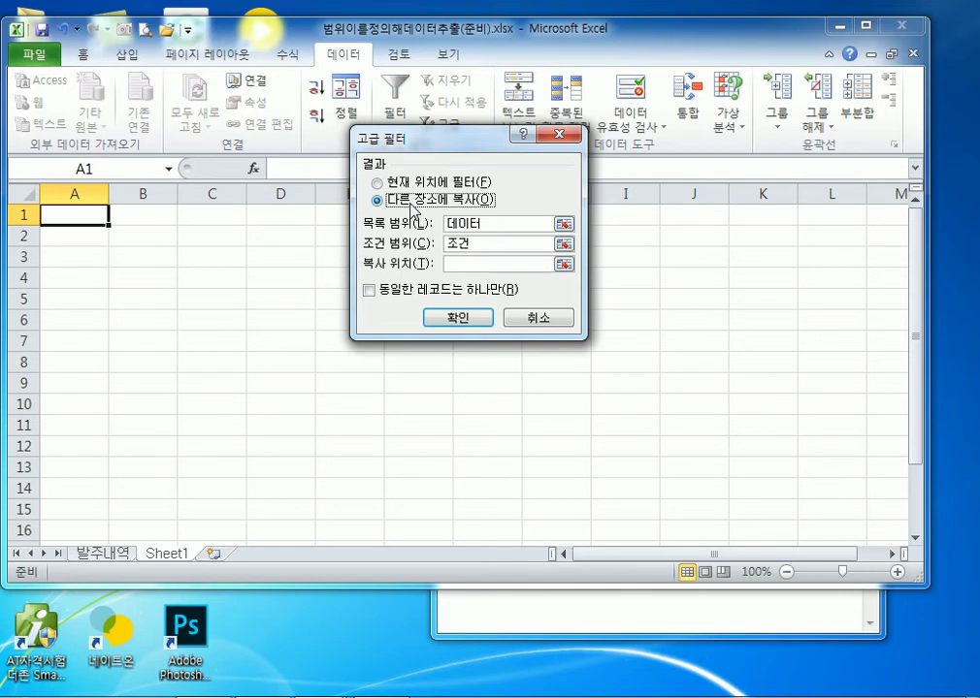
pyautogui.click(77, 215)
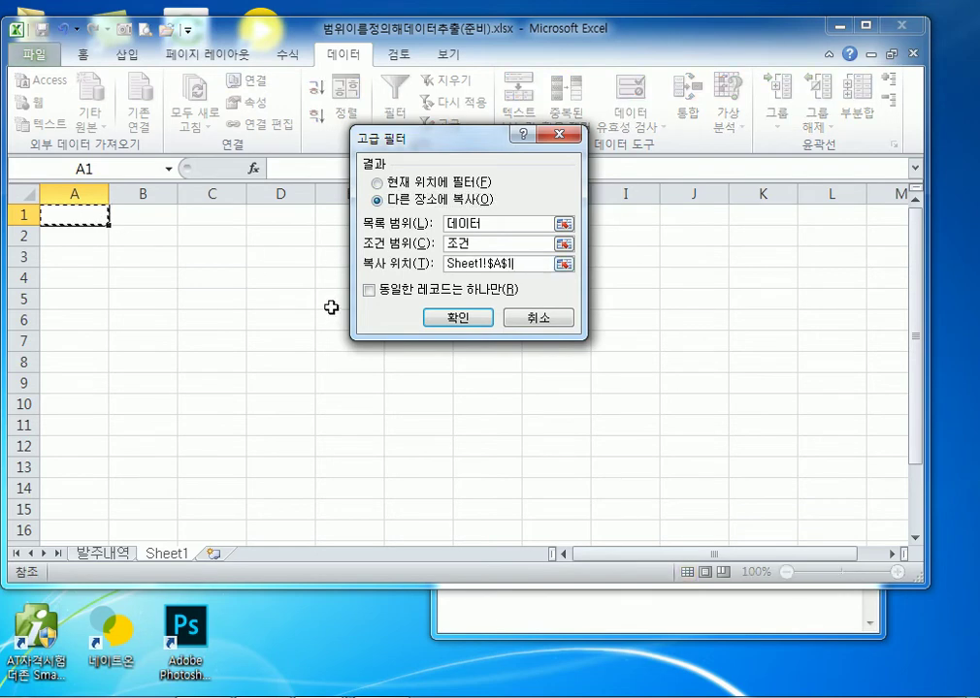
# Check the cells behind the 조건 and 데이터 ranges, and run the Advanced Filter extraction
pyautogui.moveTo(490, 223); pyautogui.dragTo(448, 245)
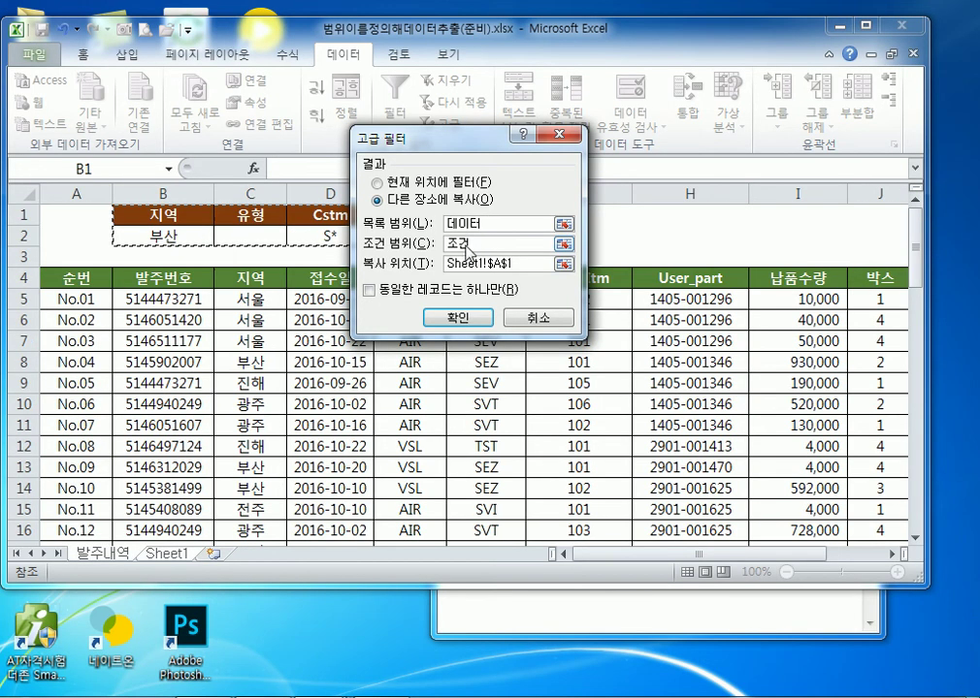
pyautogui.moveTo(452, 138); pyautogui.dragTo(625, 128)
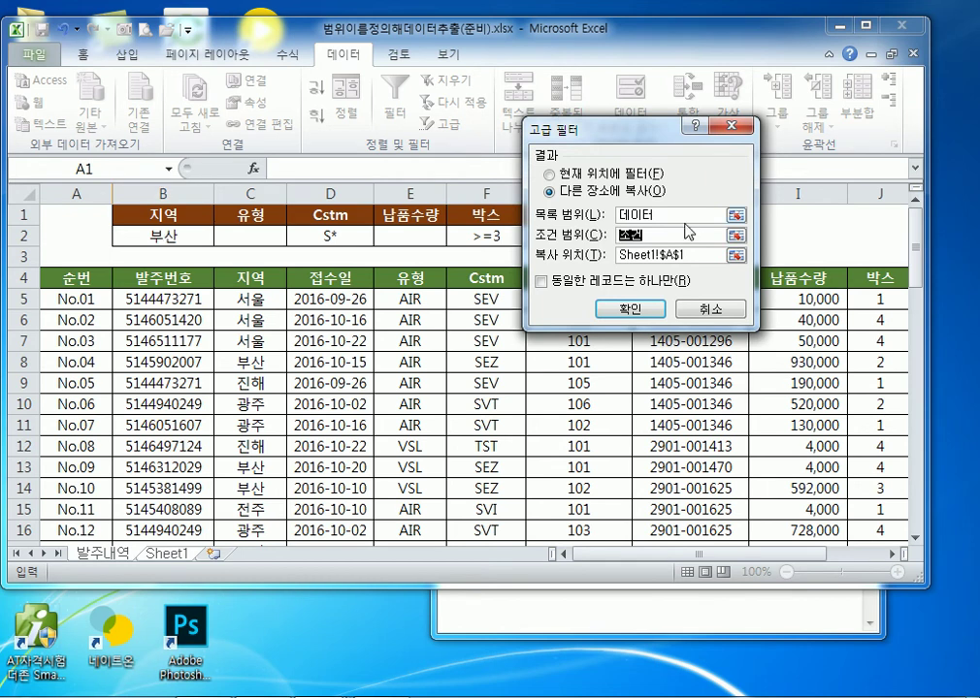
pyautogui.moveTo(670, 215); pyautogui.dragTo(596, 222)
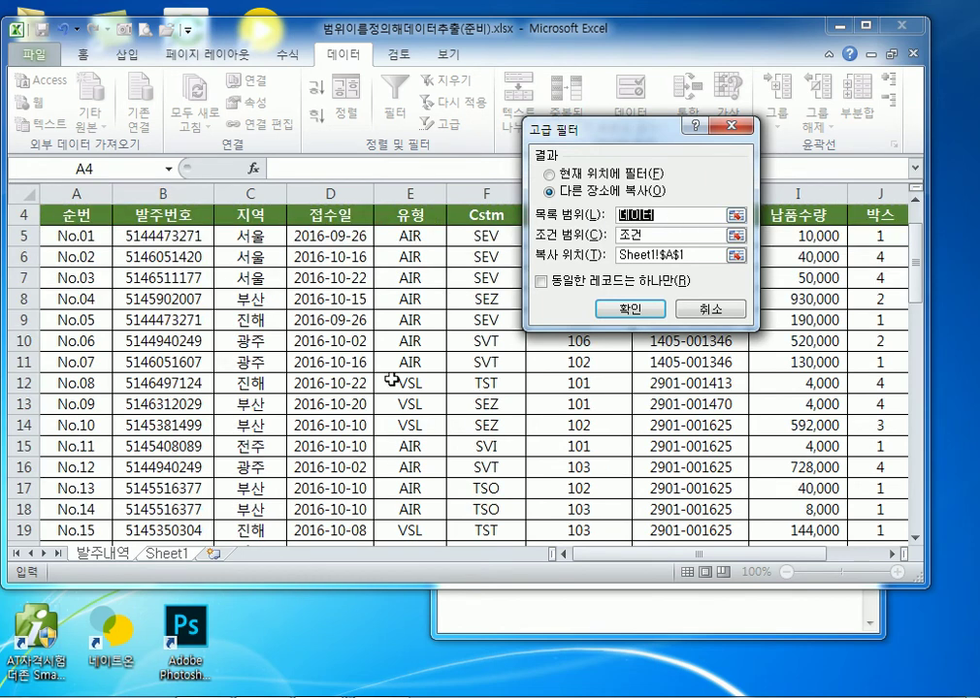
pyautogui.click(630, 309)
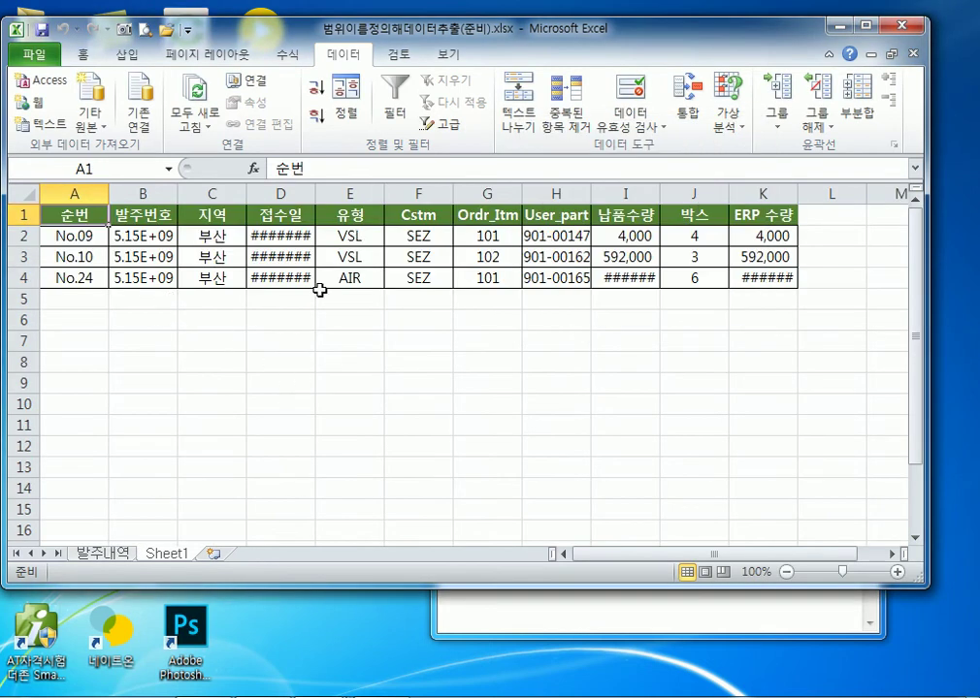
# Autofit columns D, B, I, K and H of the extracted table on Sheet1
pyautogui.doubleClick(313, 194)
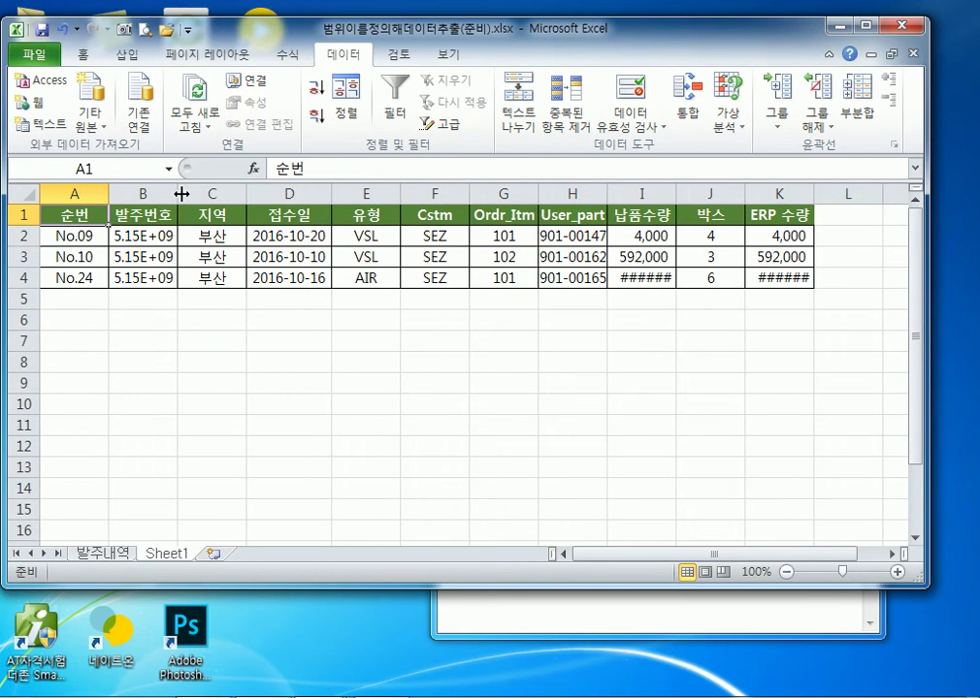
pyautogui.doubleClick(178, 193)
pyautogui.doubleClick(695, 194)
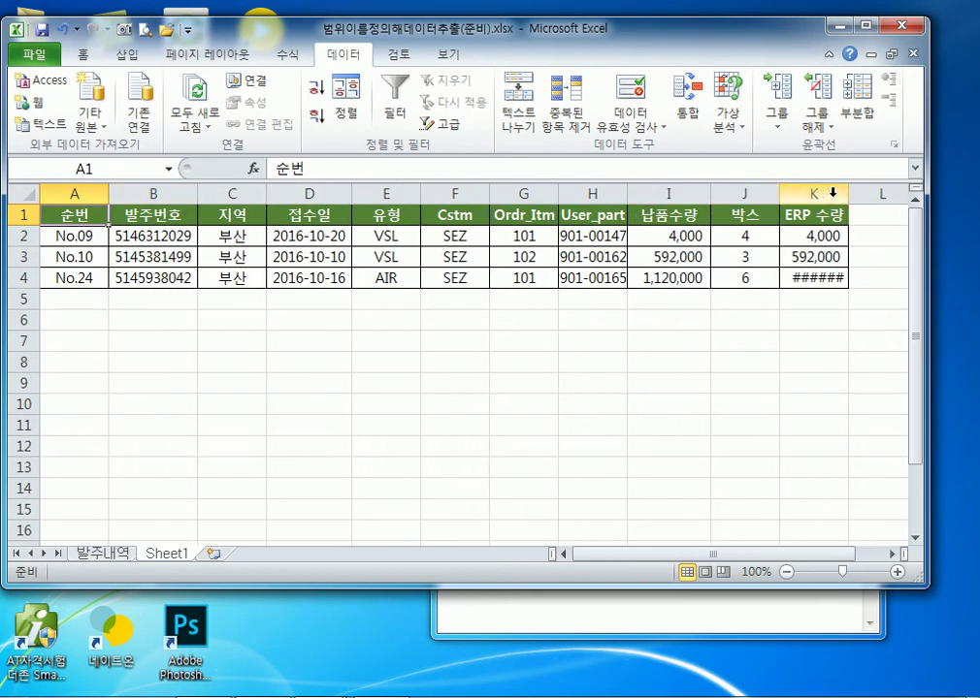
pyautogui.doubleClick(848, 194)
pyautogui.doubleClick(627, 194)
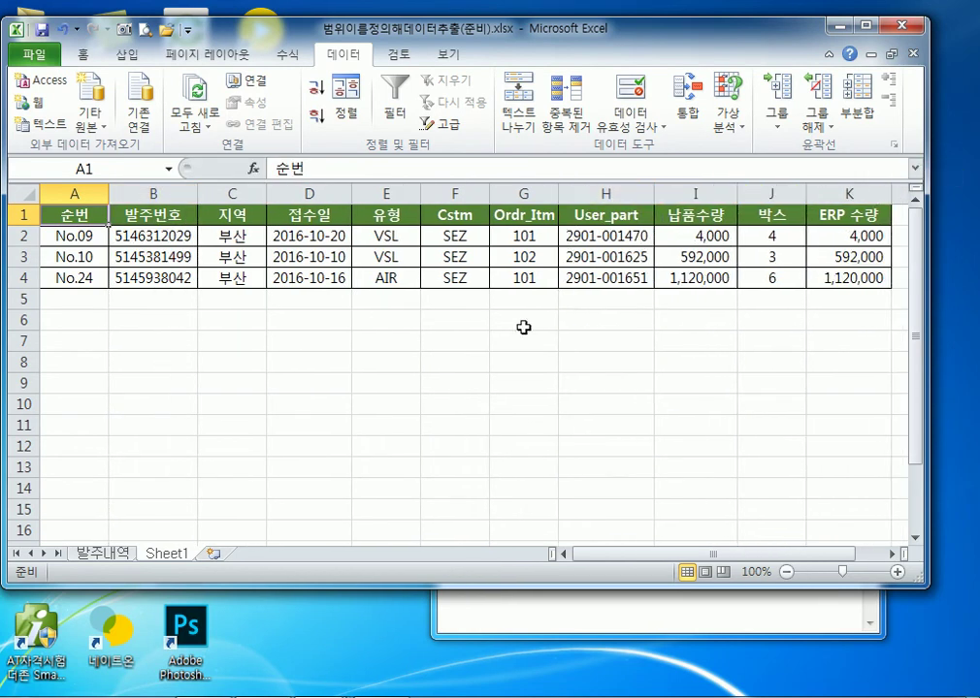
# Return to the 발주내역 sheet and check which cells the names 데이터 and 조건 cover
pyautogui.click(471, 340)
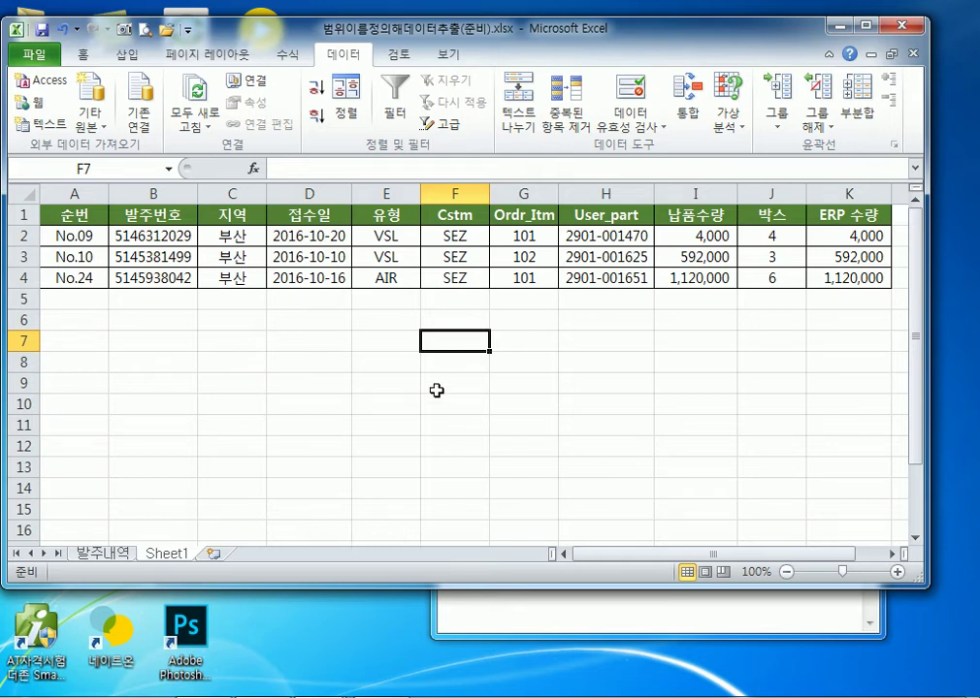
pyautogui.click(104, 554)
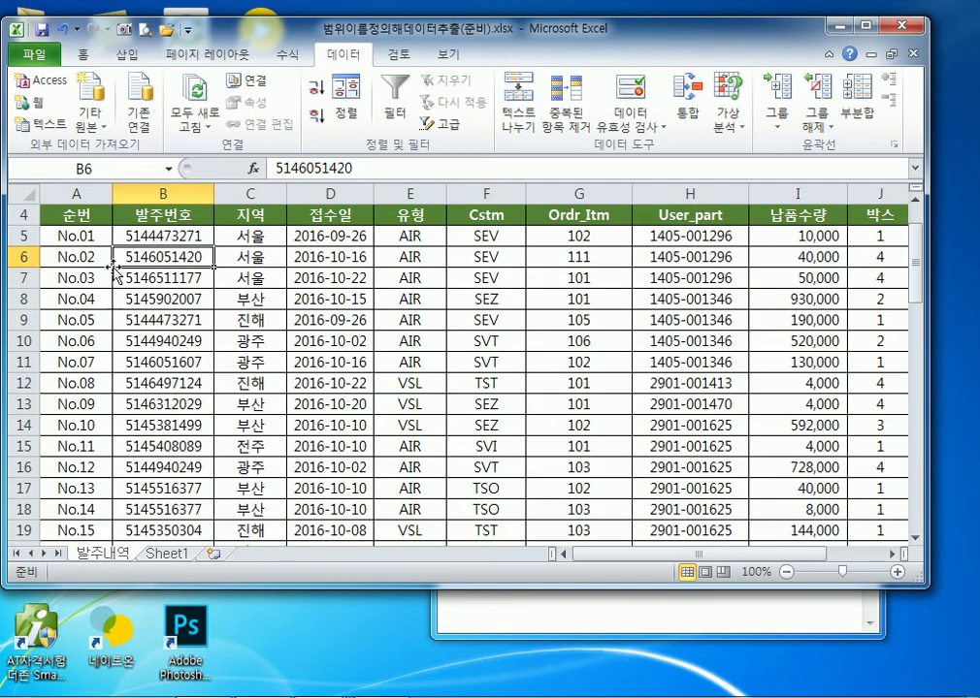
pyautogui.click(169, 169)
pyautogui.click(58, 188)
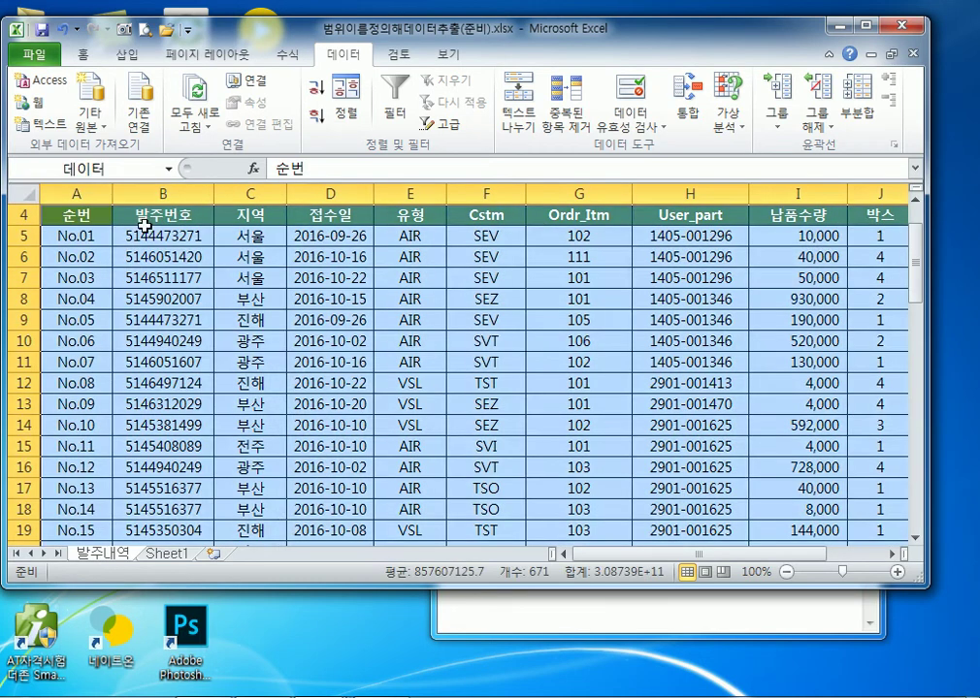
pyautogui.scroll(1, 136, 333)
pyautogui.click(169, 169)
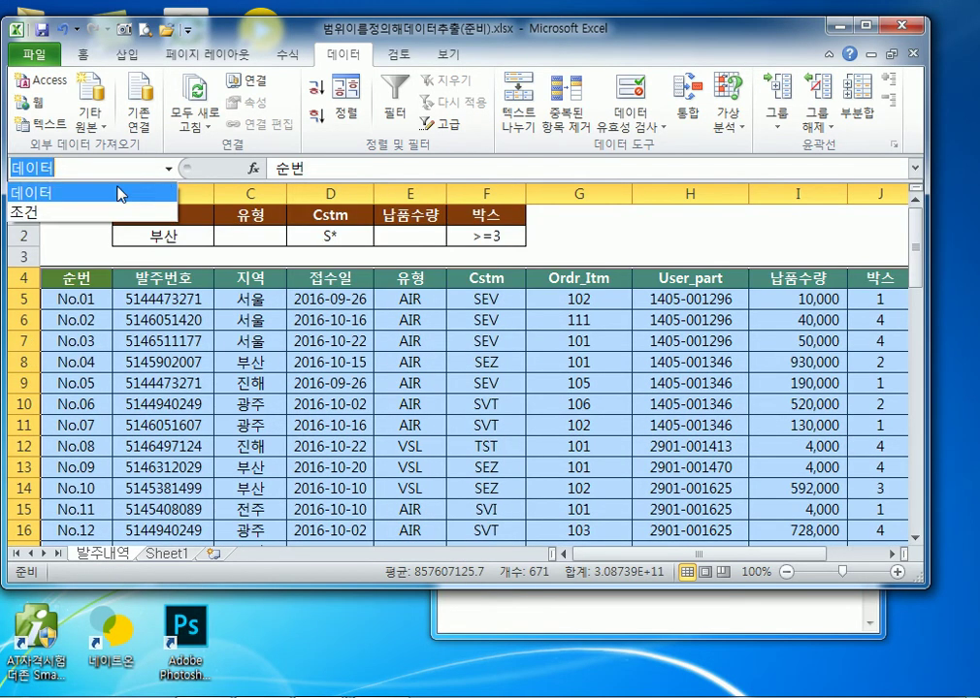
pyautogui.click(102, 214)
pyautogui.click(198, 301)
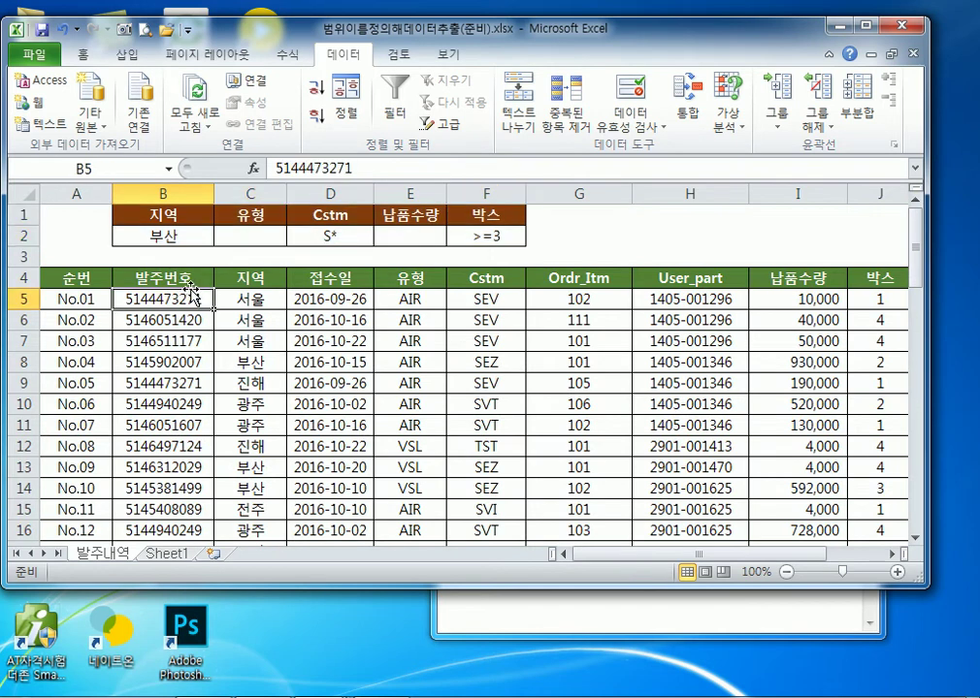
# Filter the order list in place with Advanced Filter, using 데이터 as the list range and 조건 as the criteria range
pyautogui.click(717, 214)
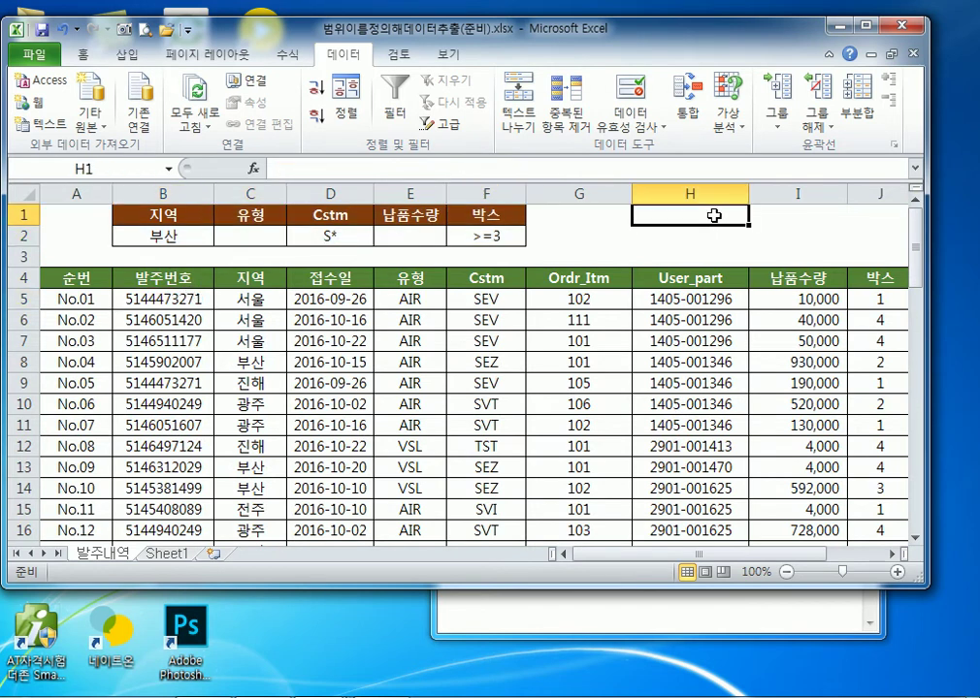
pyautogui.click(448, 125)
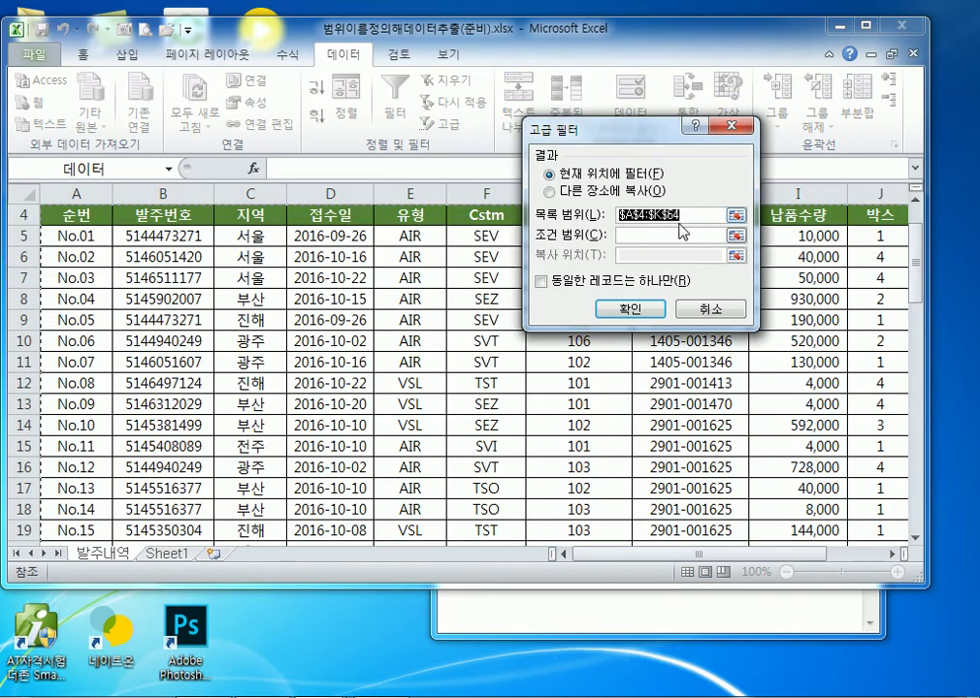
pyautogui.write('데이터')
pyautogui.press('Tab')
pyautogui.write('조건')
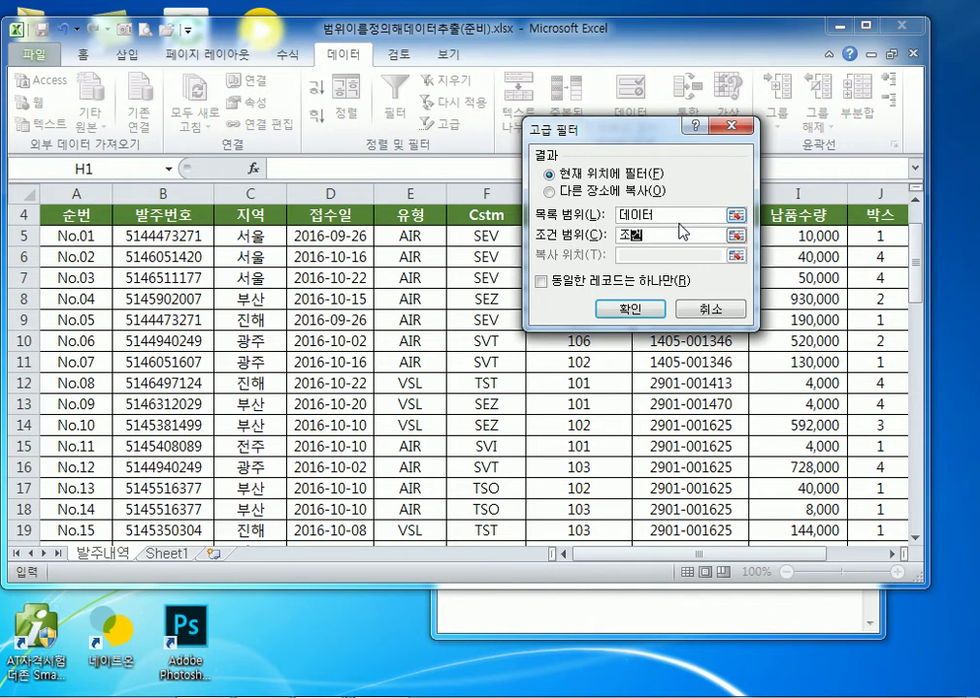
pyautogui.click(586, 192)
pyautogui.click(590, 176)
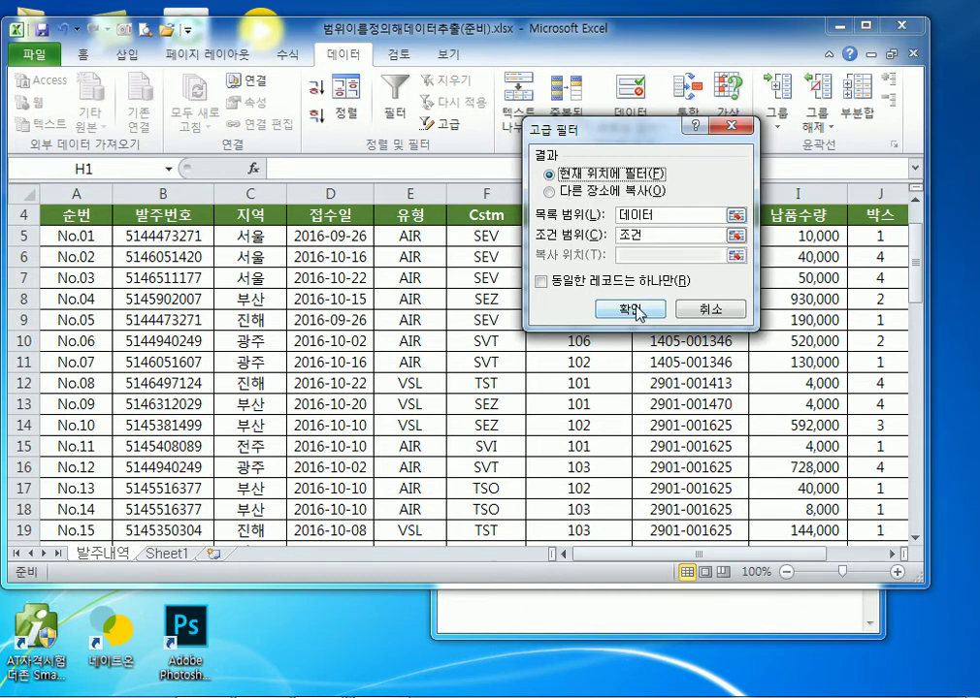
pyautogui.click(639, 310)
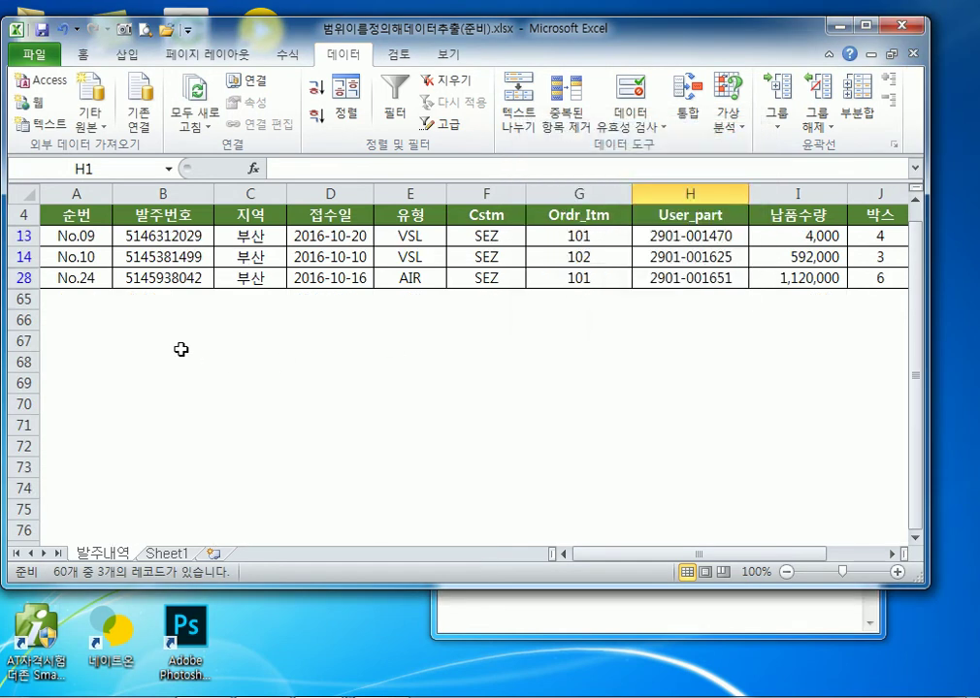
pyautogui.scroll(1, 192, 355)
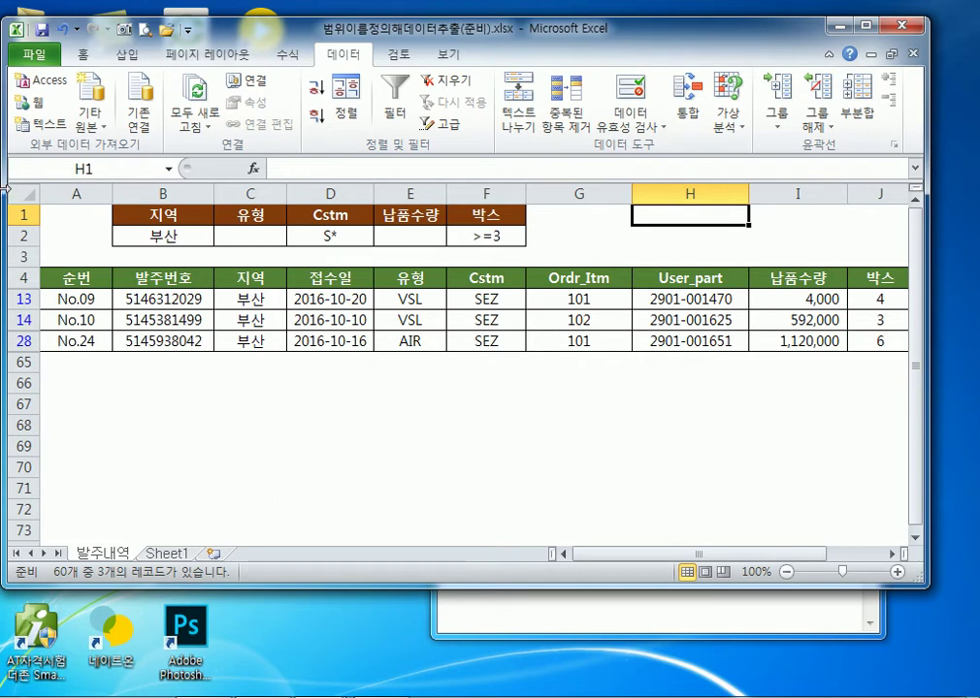
# Open the workbook 지역별발주내역개수(준비).xlsx from the Section07 folder and maximize its window
pyautogui.click(167, 29)
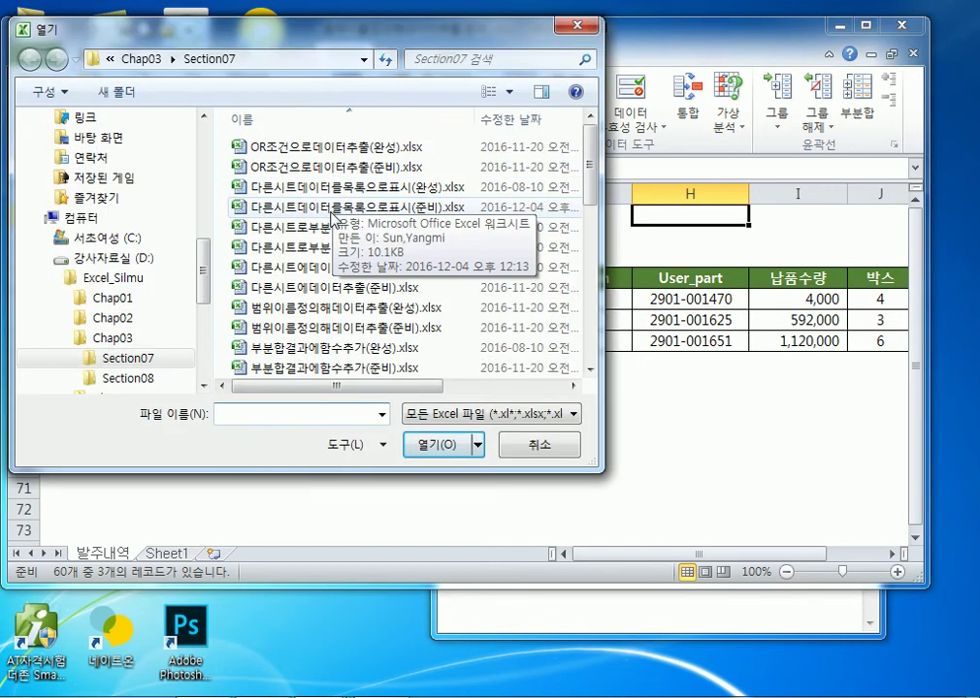
pyautogui.click(333, 212)
pyautogui.scroll(-5, 327, 262)
pyautogui.scroll(-2, 325, 272)
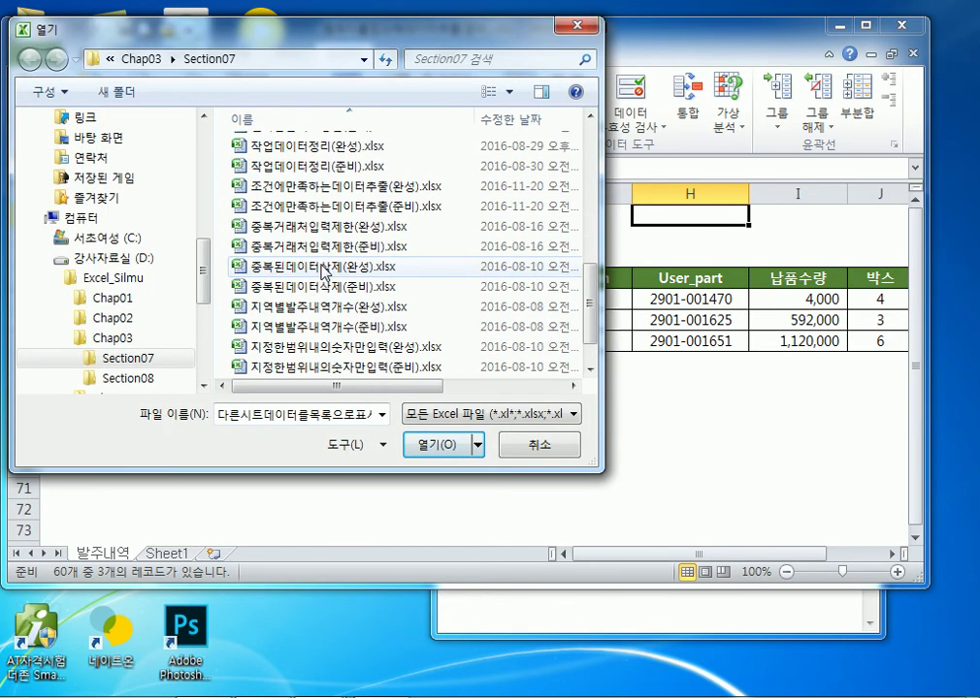
pyautogui.doubleClick(307, 328)
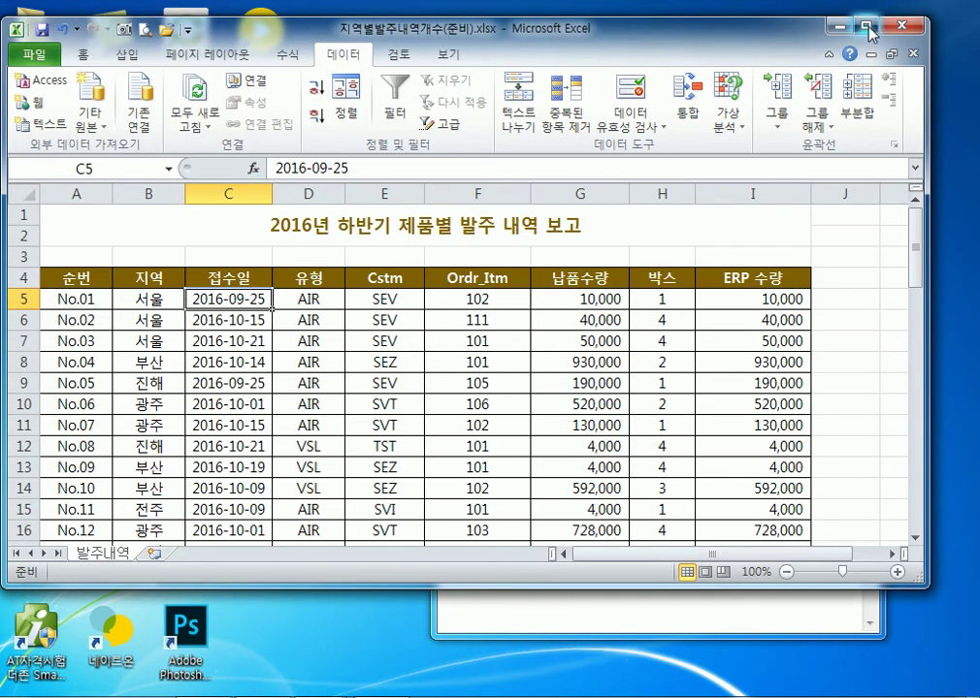
pyautogui.doubleClick(684, 21)
# Look through the order list, examining the entries in the 지역, 유형 and 순번 columns
pyautogui.scroll(-5, 328, 407)
pyautogui.scroll(5, 328, 407)
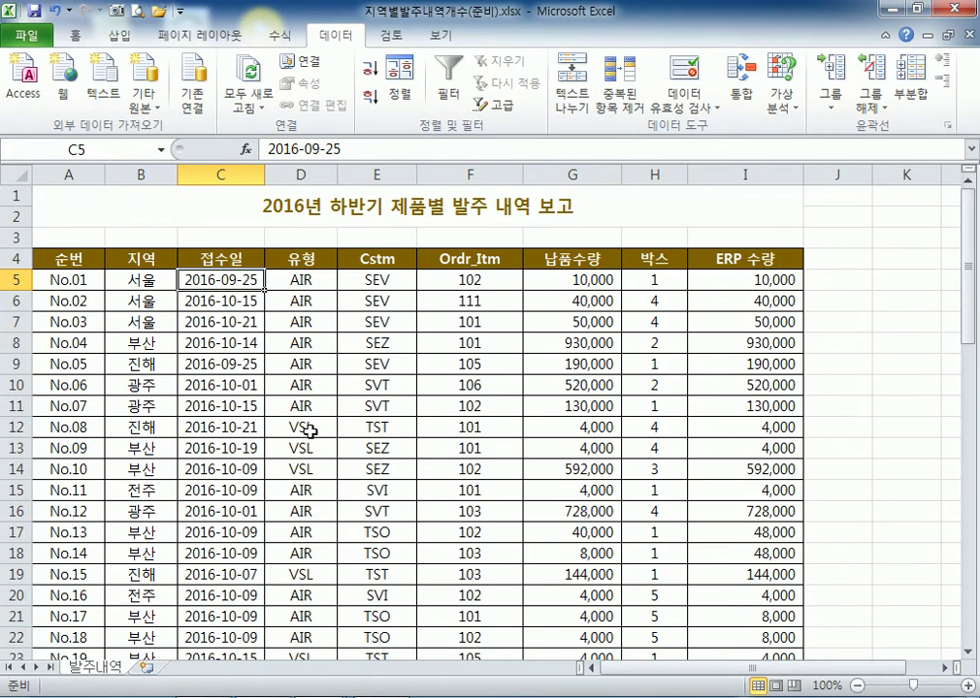
pyautogui.click(132, 276)
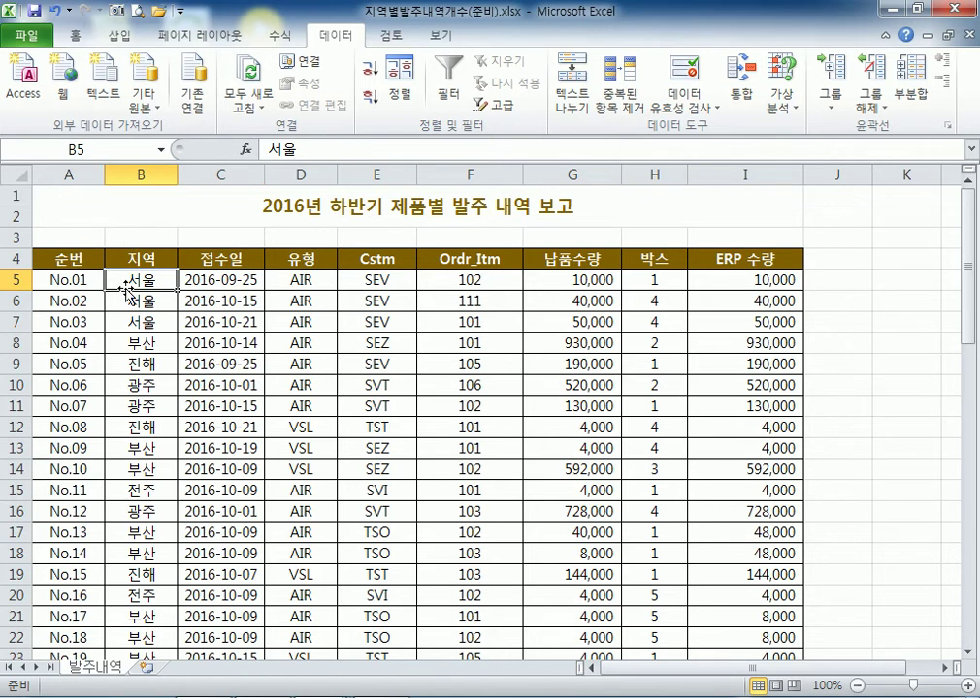
pyautogui.click(312, 279)
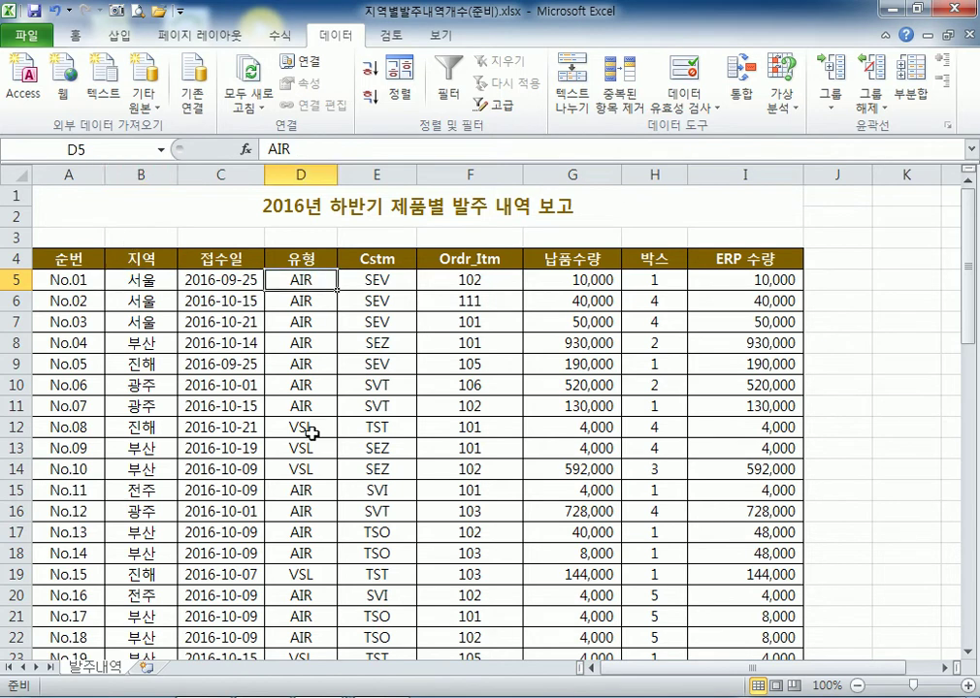
pyautogui.click(141, 278)
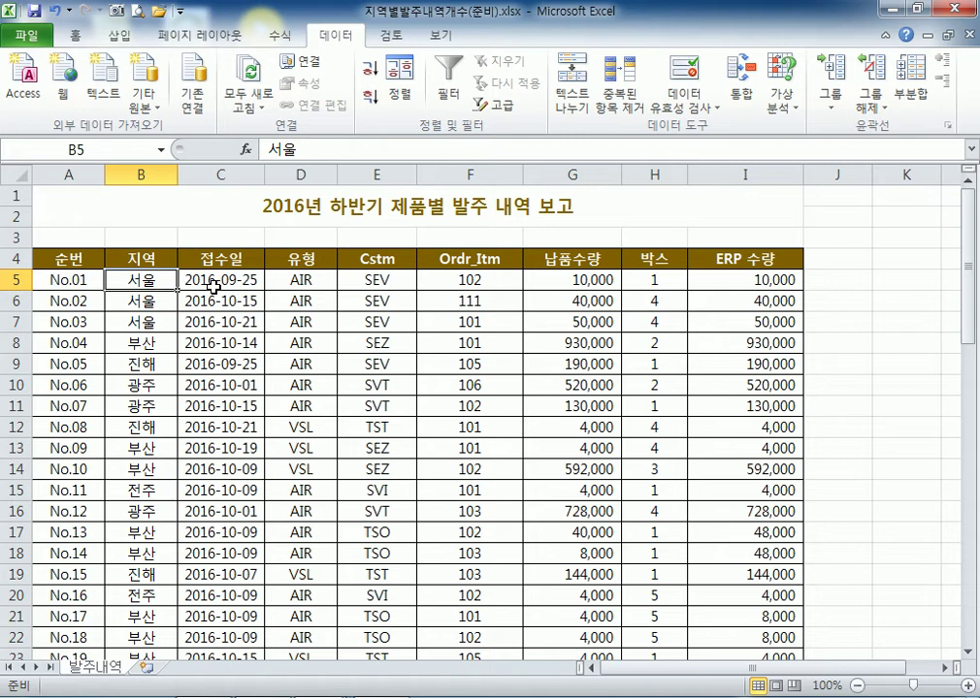
pyautogui.click(141, 385)
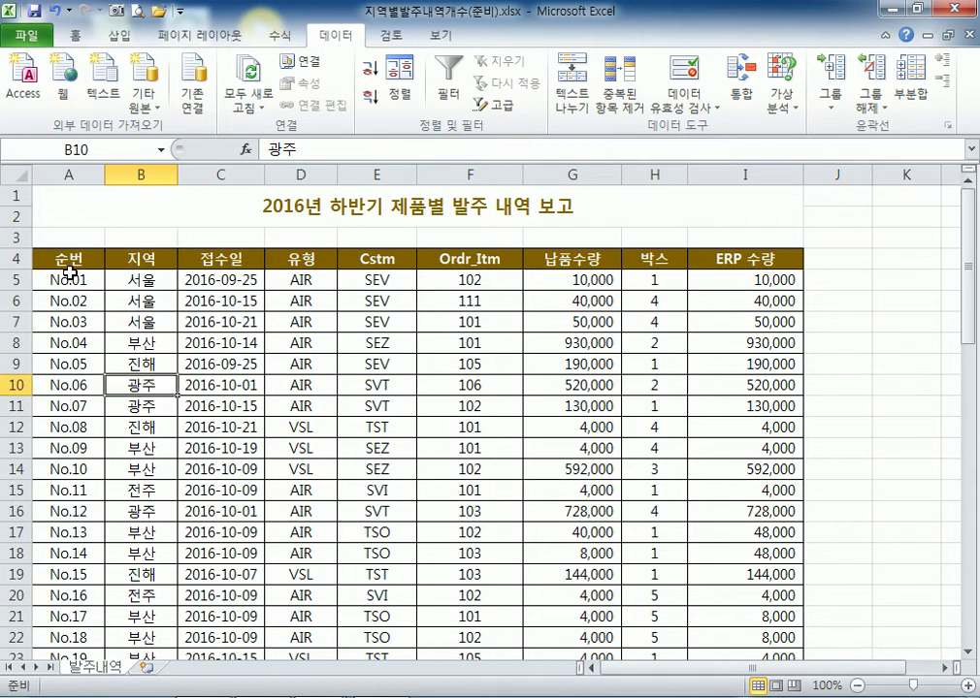
pyautogui.click(60, 322)
# Add subtotals to the order list, grouped by 지역 with the 개수 function, calculated on 순번 instead of ERP 수량
pyautogui.click(291, 342)
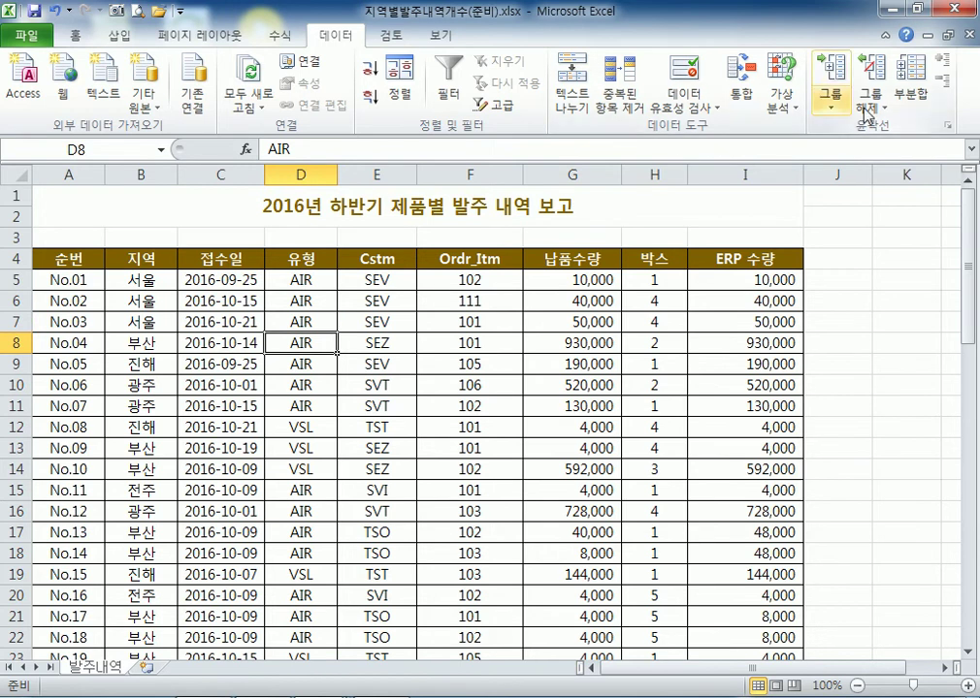
pyautogui.click(912, 97)
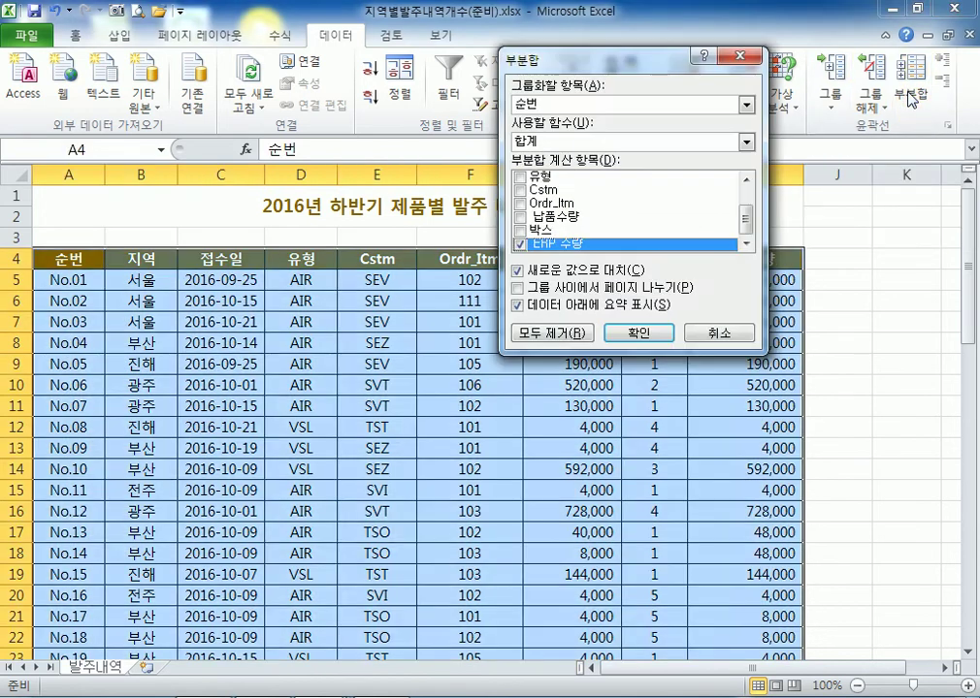
pyautogui.click(746, 105)
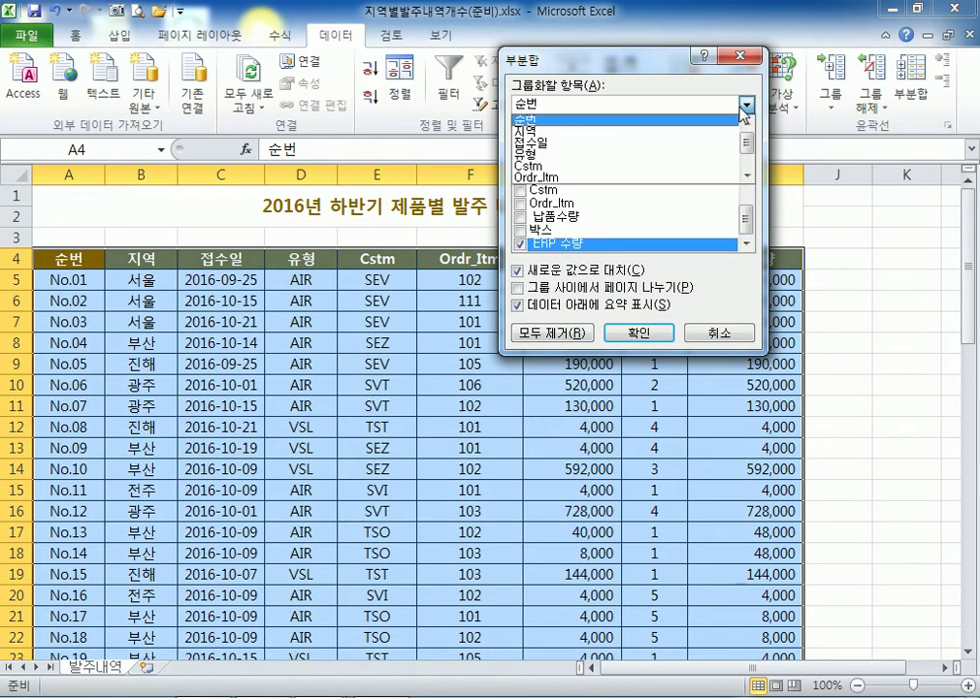
pyautogui.click(577, 136)
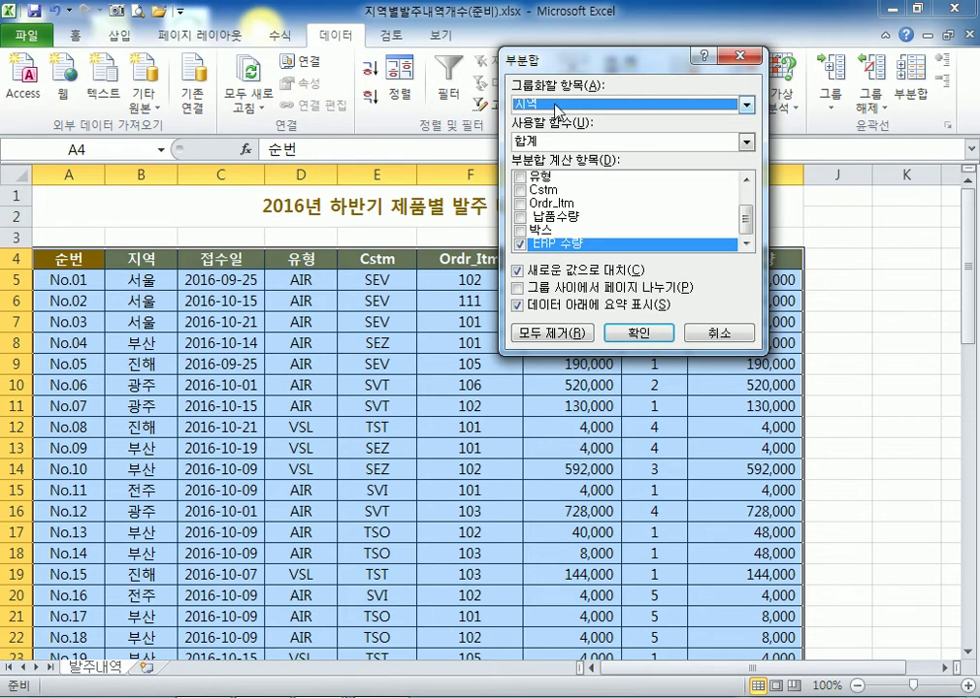
pyautogui.click(521, 245)
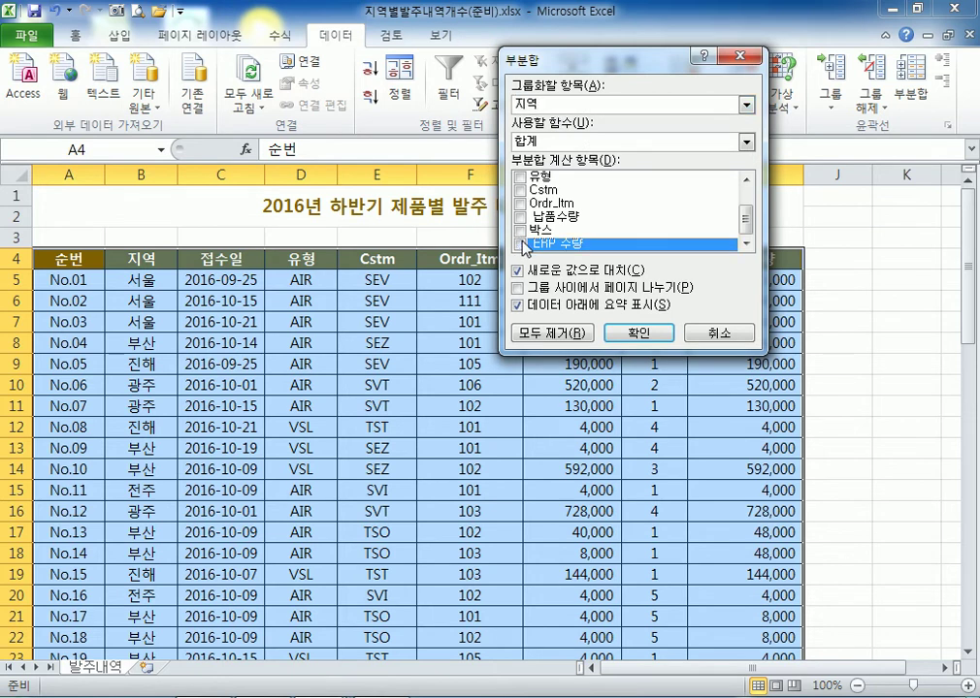
pyautogui.scroll(1, 523, 249)
pyautogui.click(521, 177)
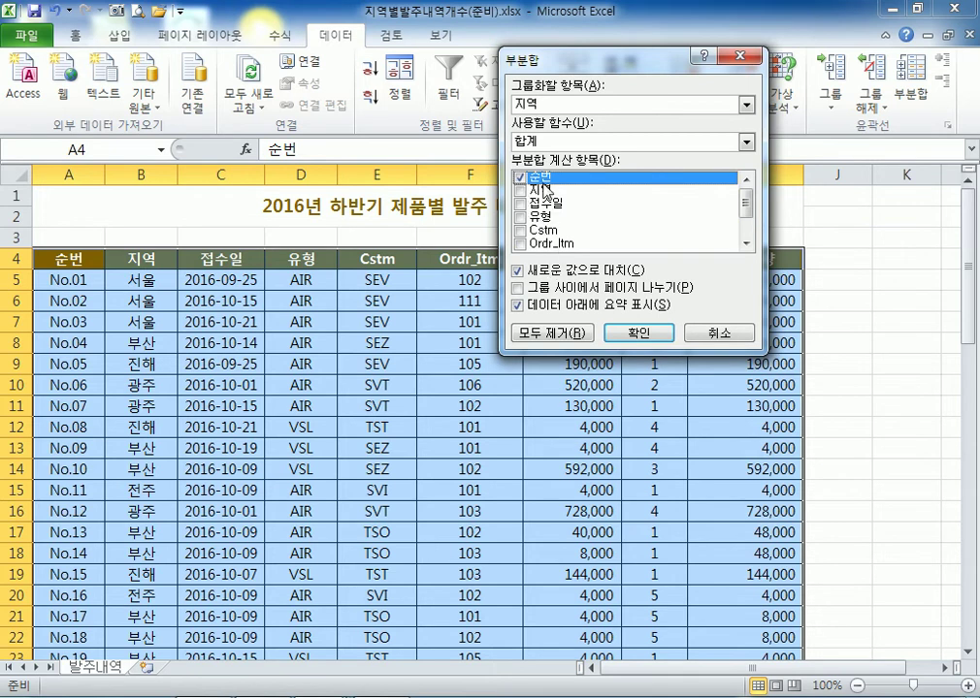
pyautogui.click(548, 146)
pyautogui.click(565, 166)
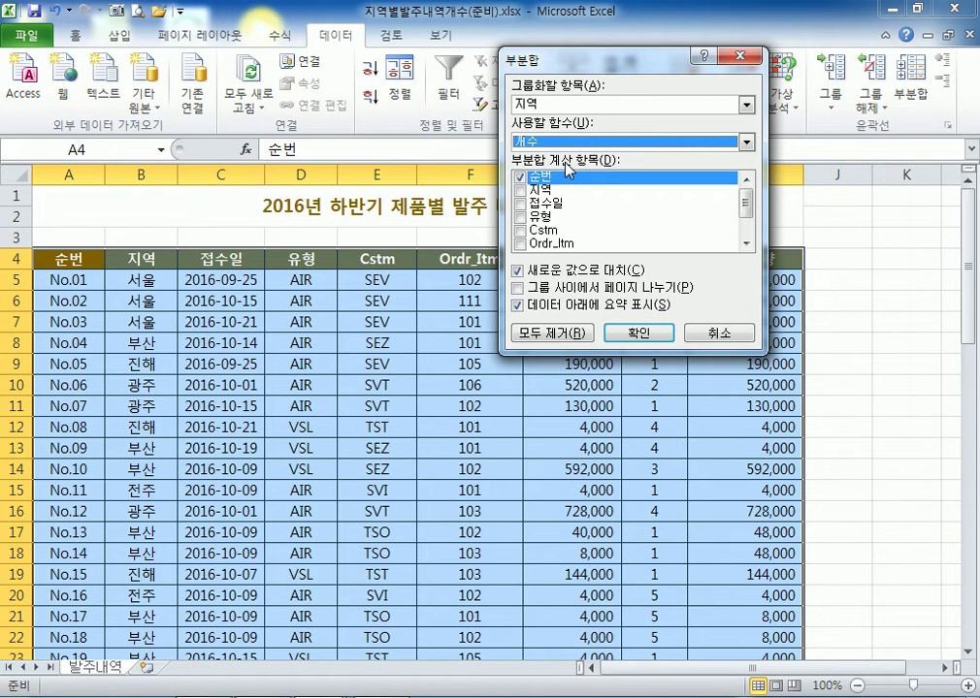
pyautogui.click(639, 336)
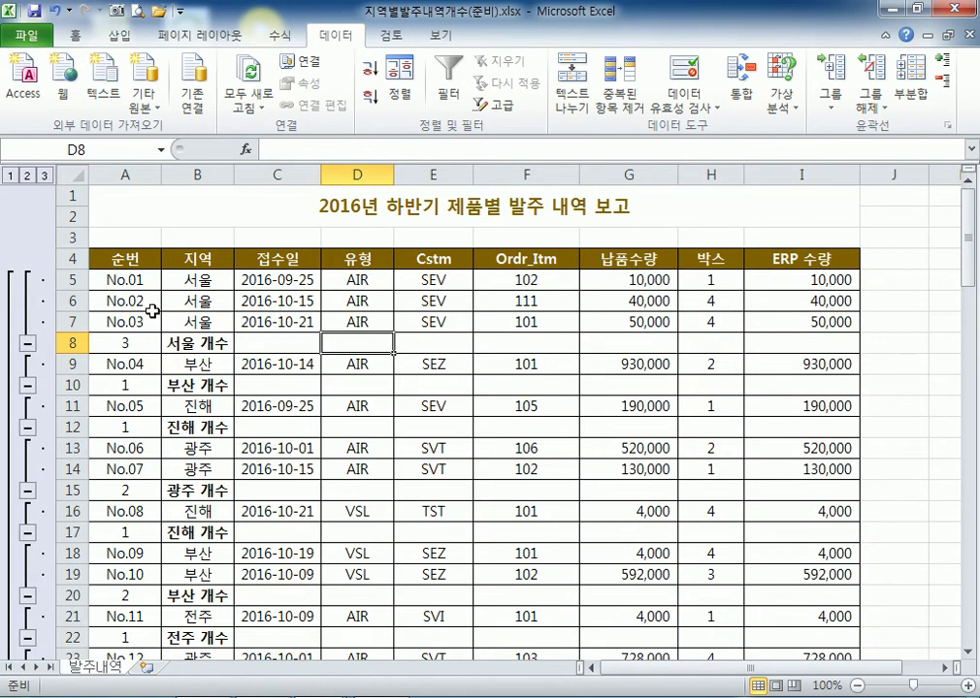
# Examine how the 지역 groups and their 개수 subtotal rows are arranged down the order list
pyautogui.moveTo(199, 280); pyautogui.dragTo(199, 320)
pyautogui.click(136, 347)
pyautogui.click(192, 384)
pyautogui.click(173, 425)
pyautogui.click(140, 427)
pyautogui.scroll(-1, 191, 452)
pyautogui.click(192, 532)
pyautogui.click(117, 533)
pyautogui.scroll(-3, 164, 529)
pyautogui.scroll(-2, 165, 530)
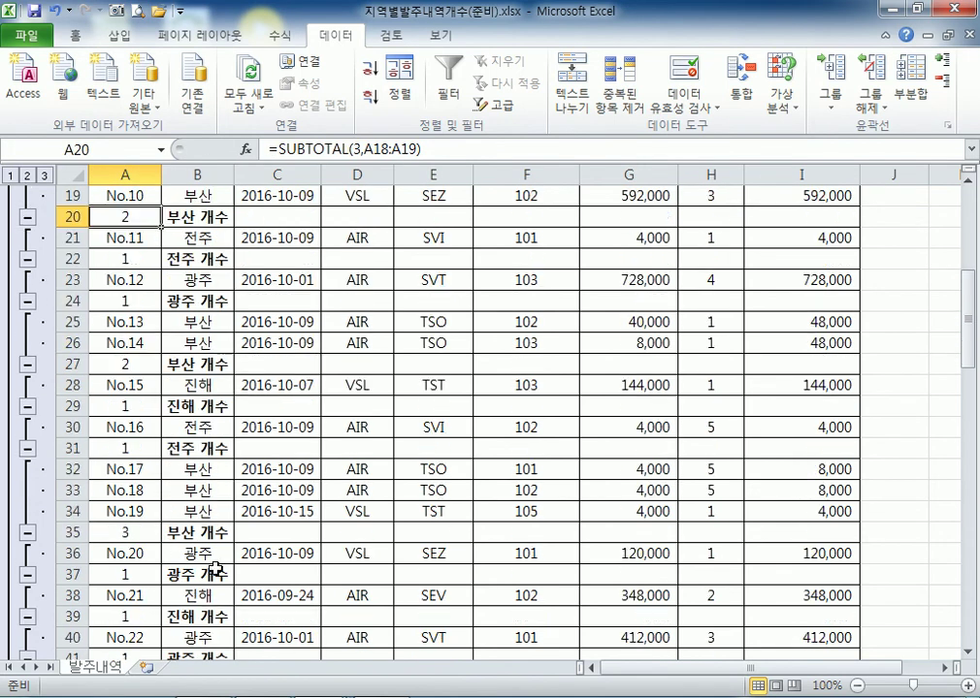
pyautogui.click(128, 533)
pyautogui.scroll(-4, 199, 532)
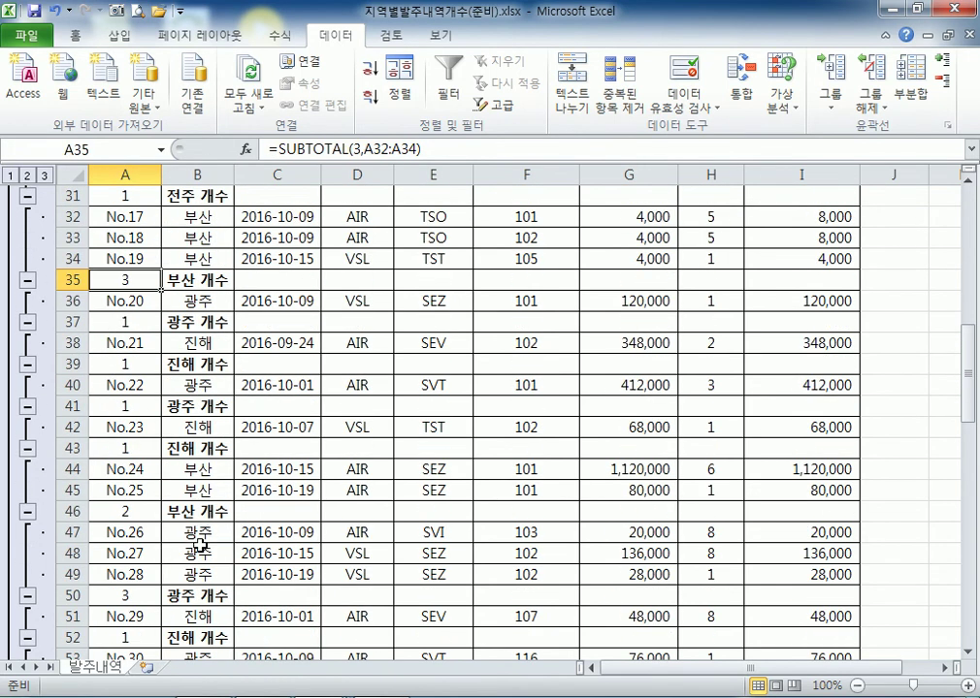
# Examine the per-region count subtotals through the table down to the overall count at its end
pyautogui.click(132, 508)
pyautogui.scroll(-15, 136, 509)
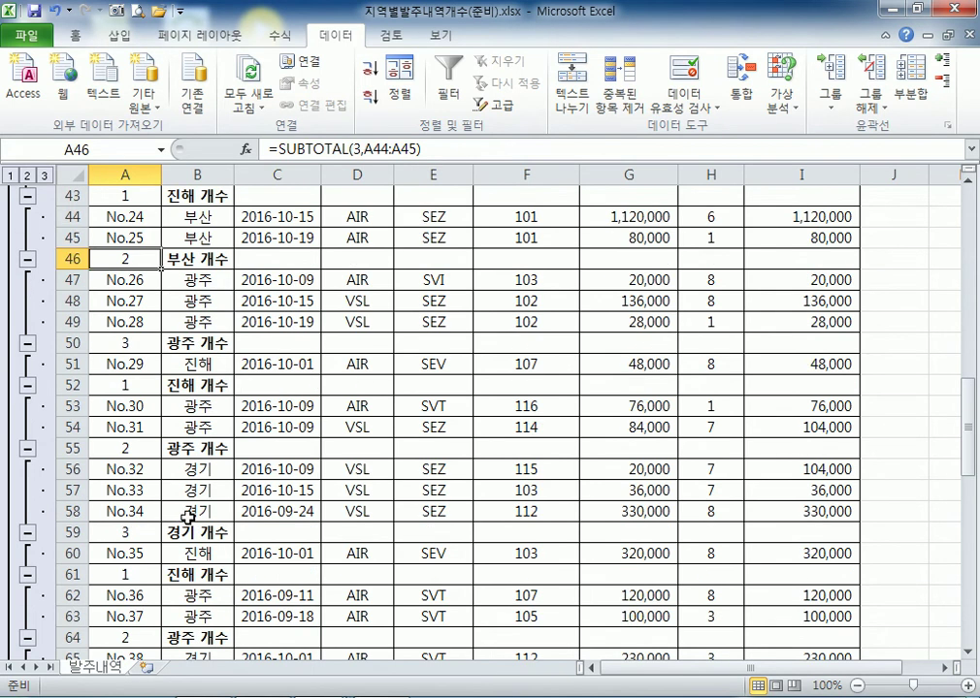
pyautogui.click(176, 532)
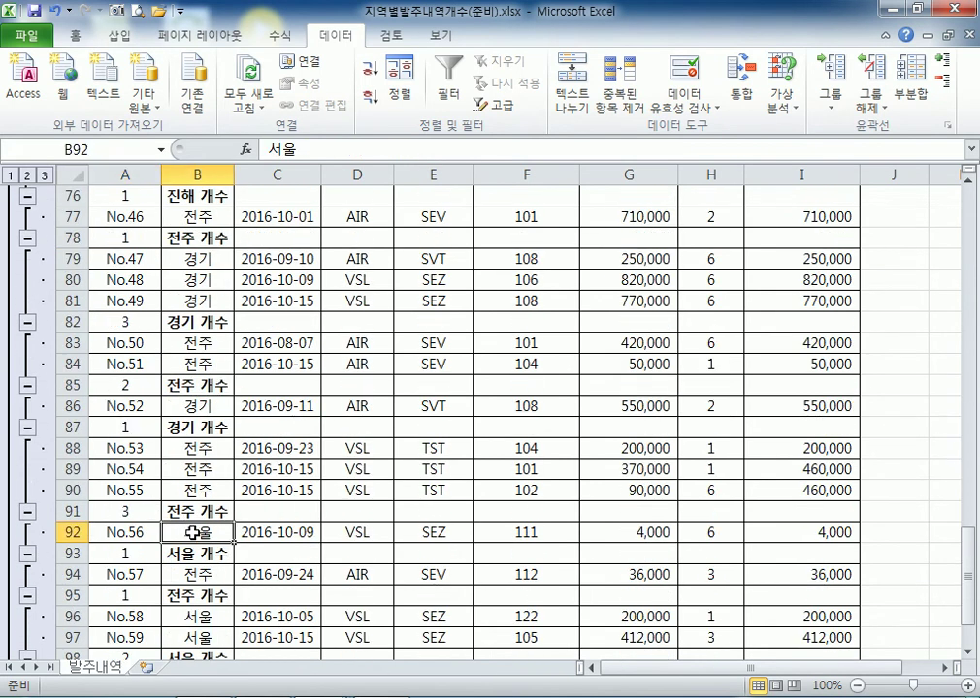
pyautogui.scroll(-5, 176, 533)
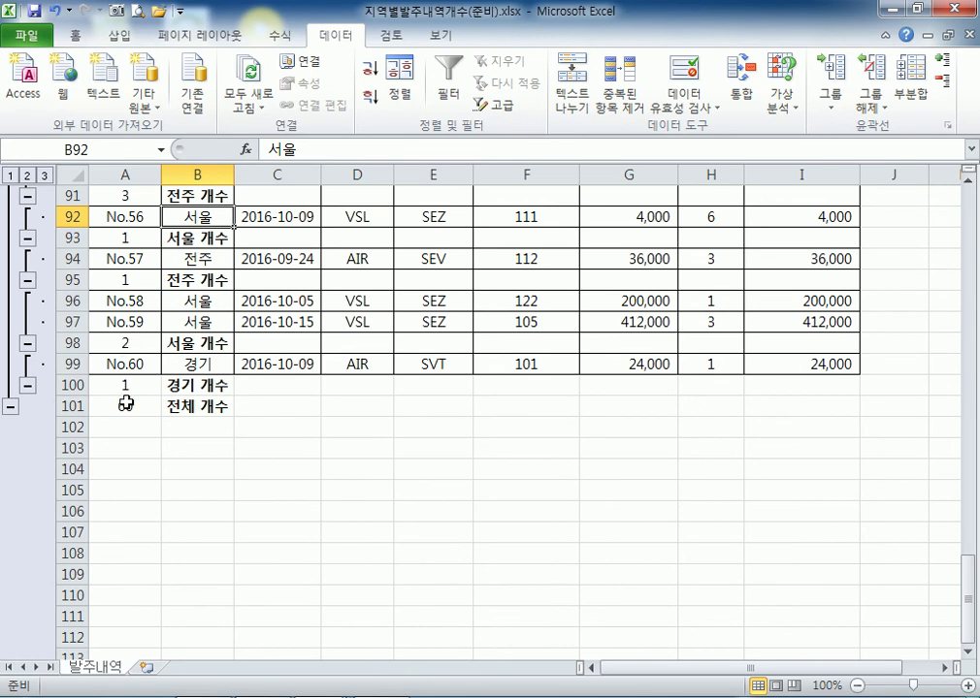
pyautogui.scroll(20, 124, 385)
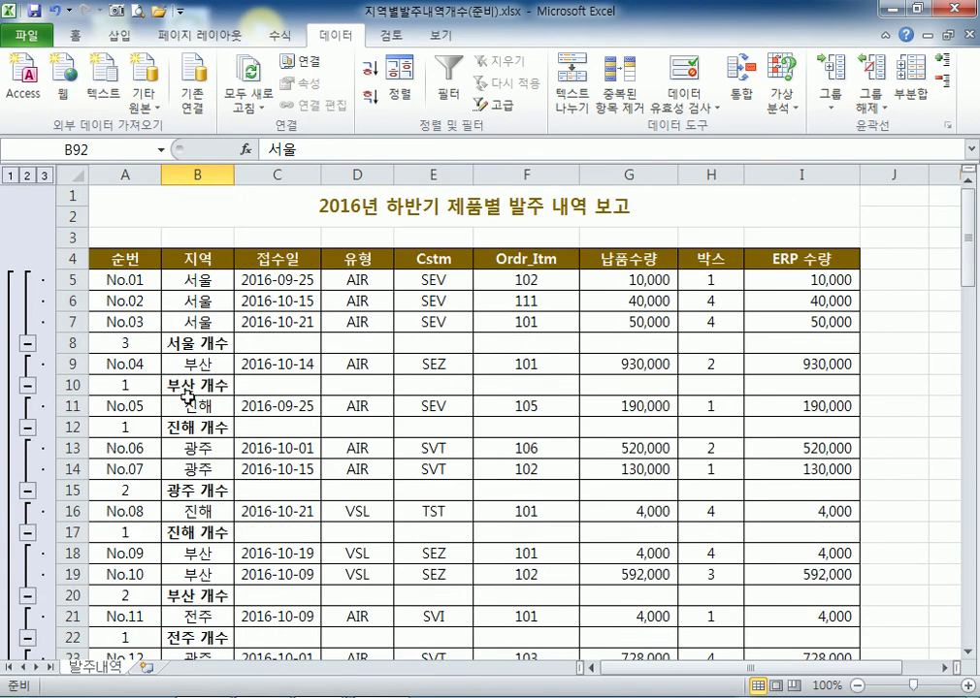
# Remove all the existing subtotals from the order table
pyautogui.click(213, 349)
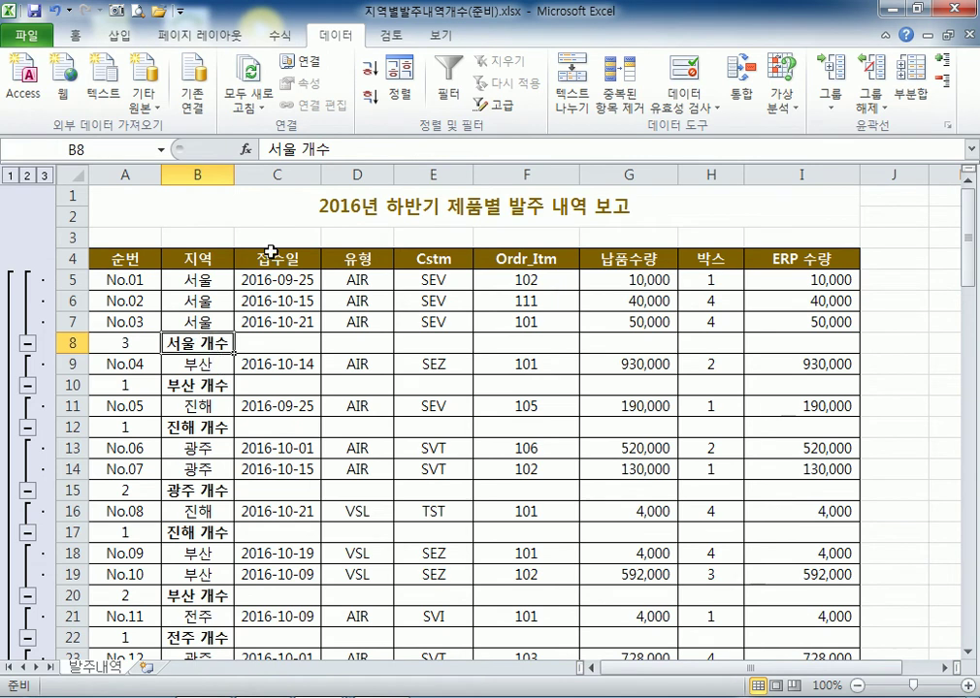
pyautogui.click(910, 94)
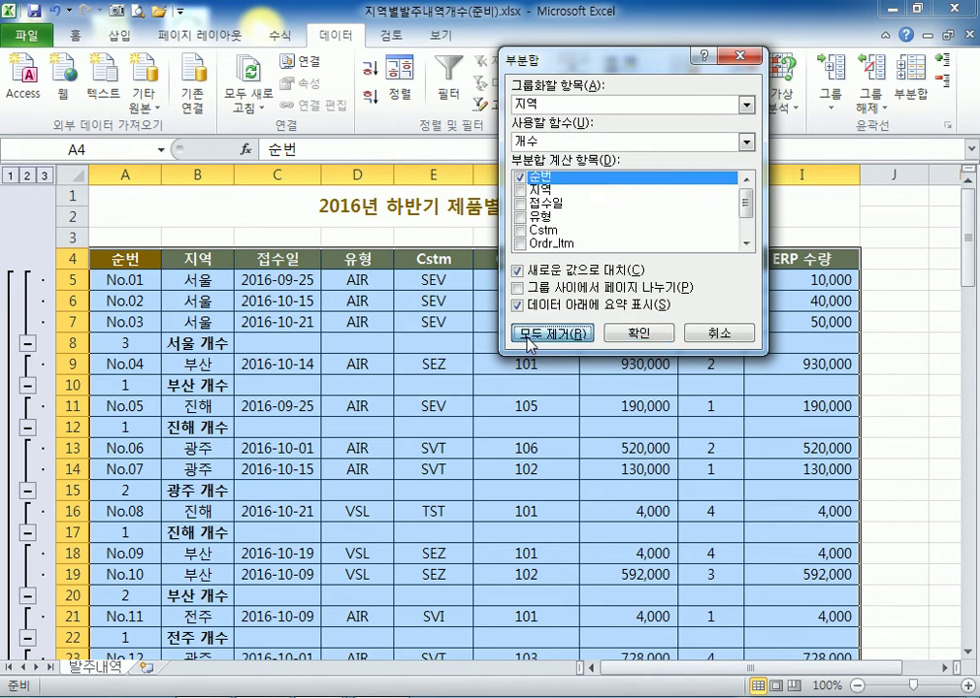
pyautogui.click(529, 336)
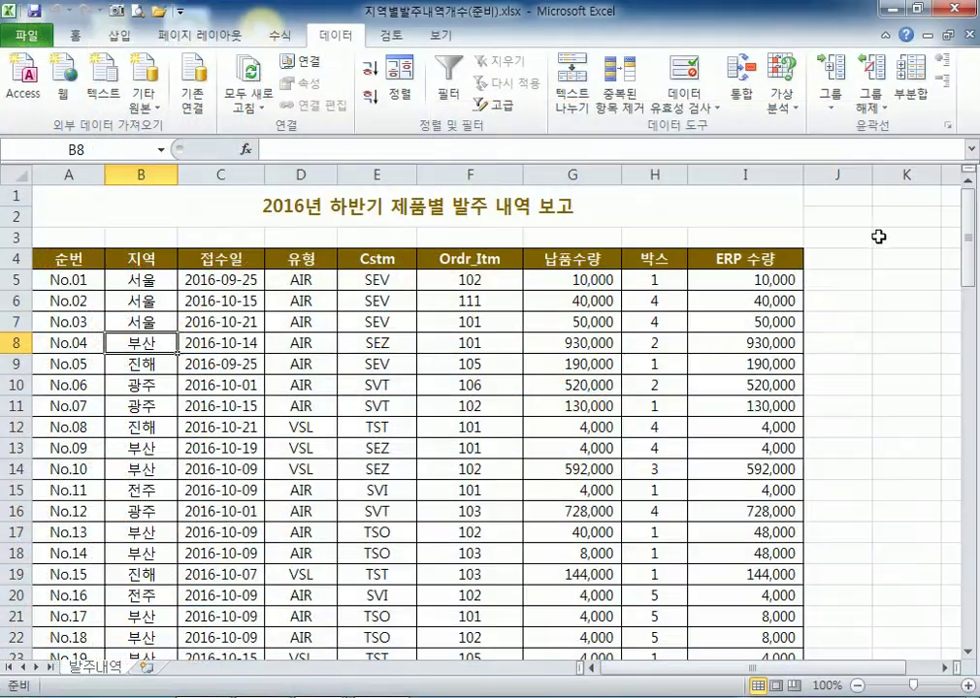
# Examine the unsorted 지역 column, highlighting the separate 부산 entries in rows 8, 13–14 and 17–18
pyautogui.click(138, 174)
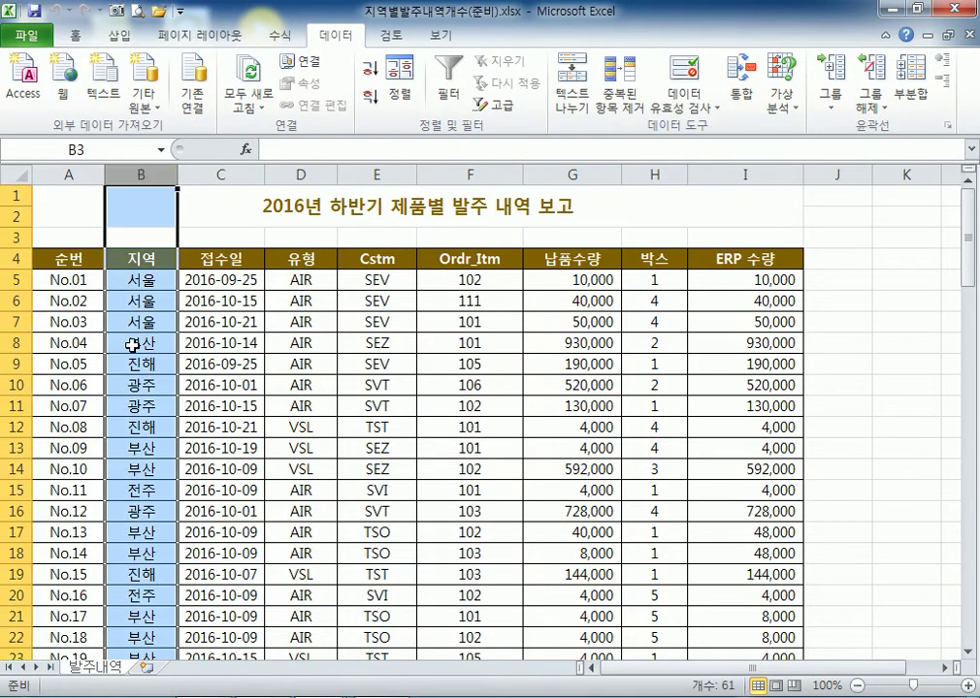
pyautogui.click(154, 362)
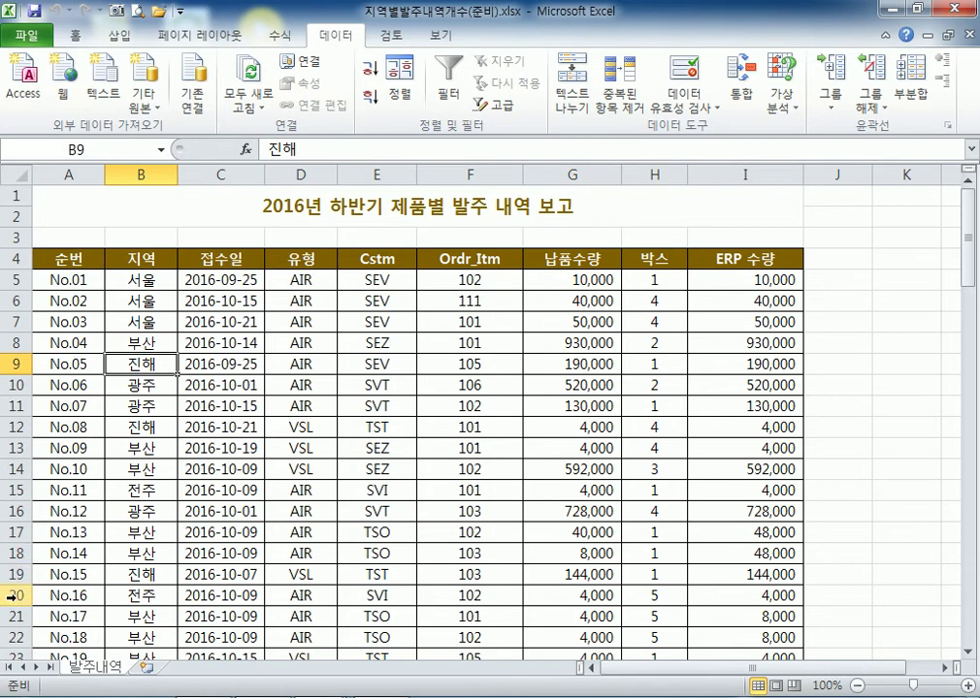
pyautogui.click(14, 343)
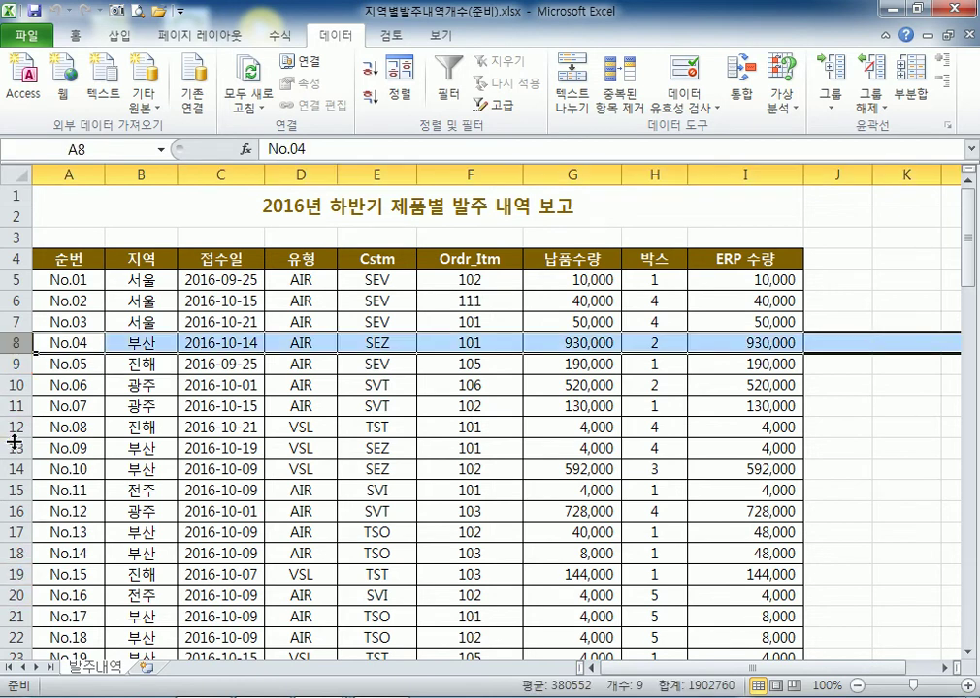
pyautogui.click(12, 448)
pyautogui.moveTo(12, 448); pyautogui.dragTo(11, 470)
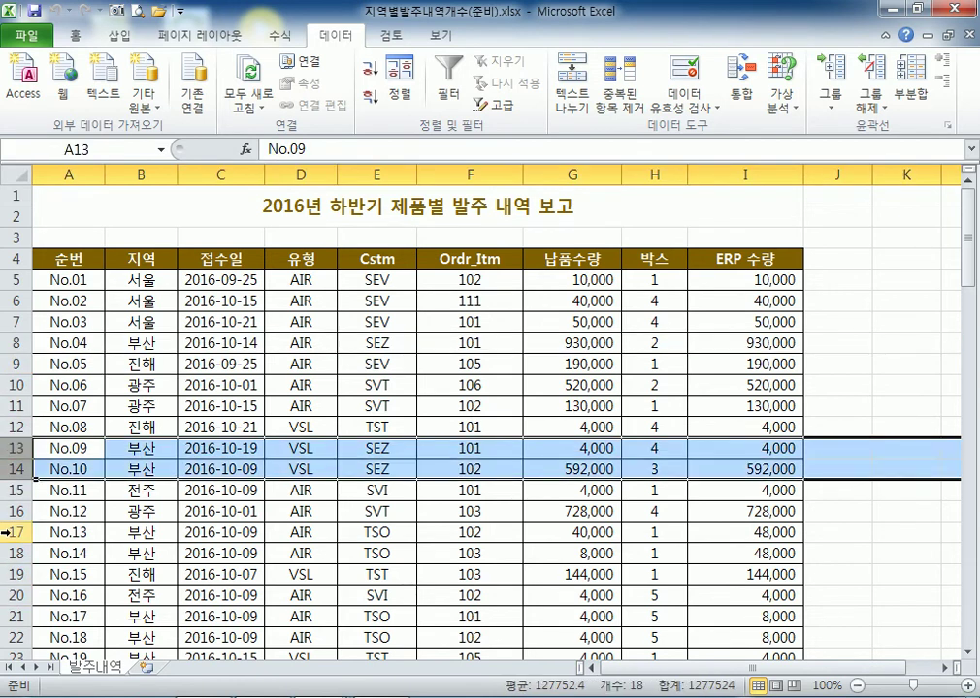
pyautogui.moveTo(8, 533); pyautogui.dragTo(8, 554)
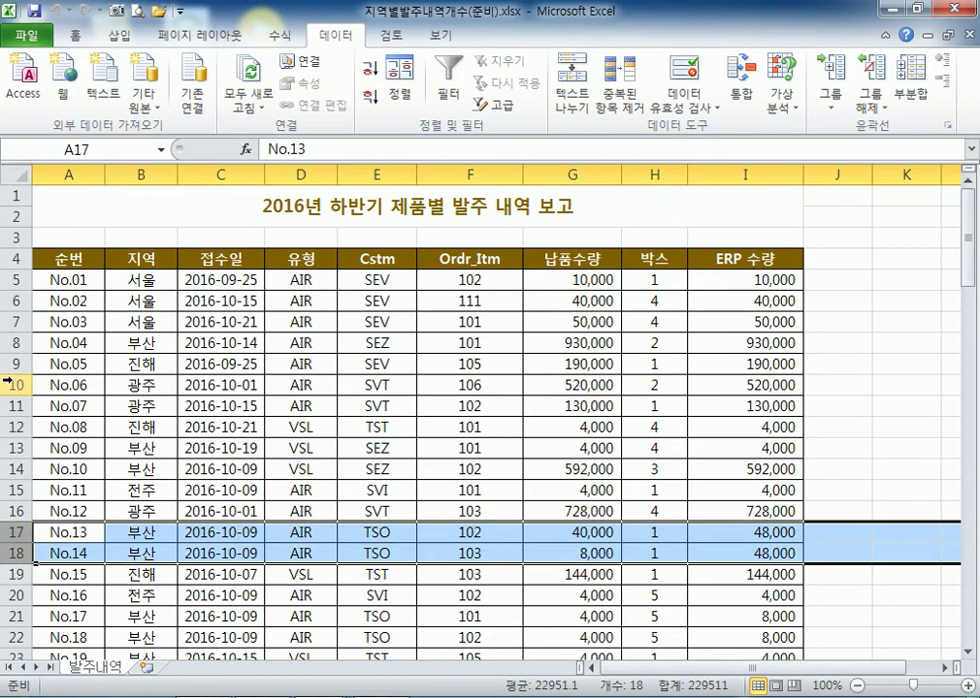
pyautogui.click(115, 336)
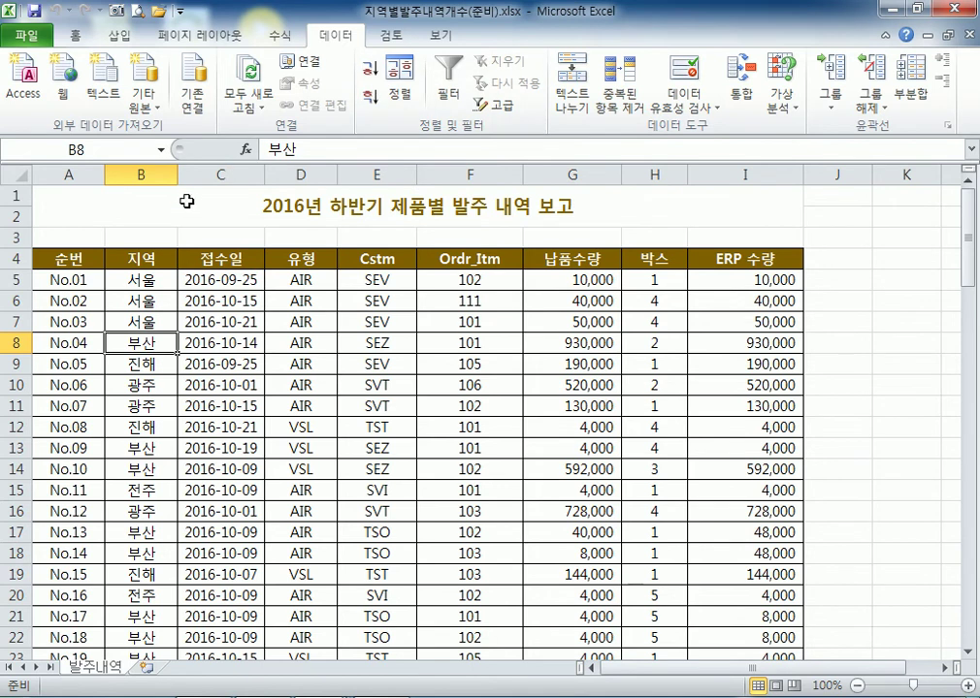
# Sort the order table by 지역 in ascending order and review how the regions are grouped
pyautogui.click(147, 175)
pyautogui.click(133, 307)
pyautogui.click(369, 68)
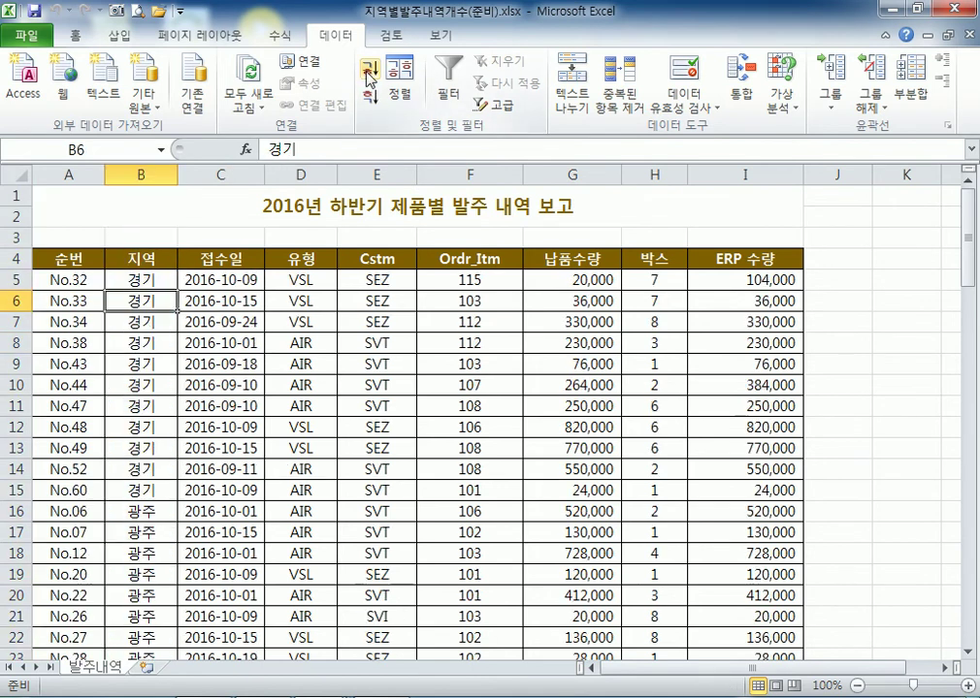
pyautogui.scroll(-11, 139, 275)
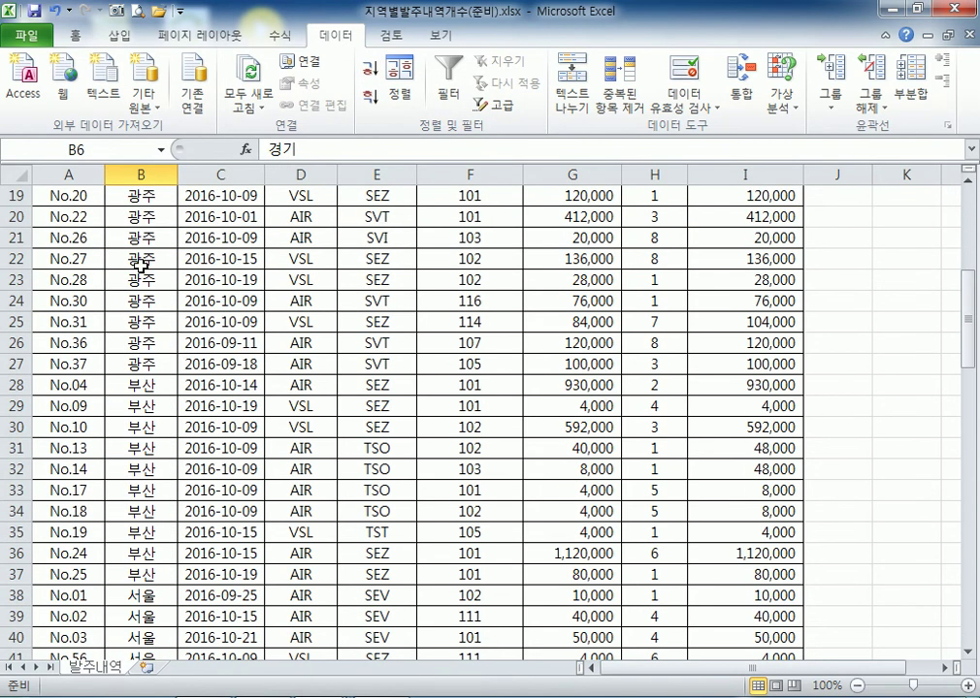
pyautogui.scroll(-5, 141, 269)
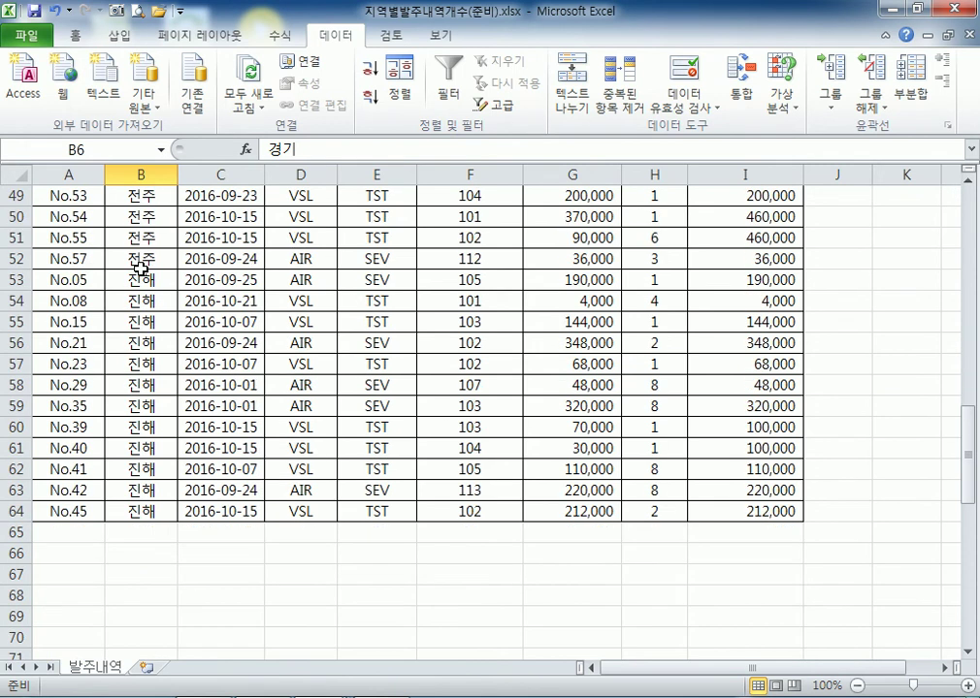
pyautogui.scroll(16, 141, 264)
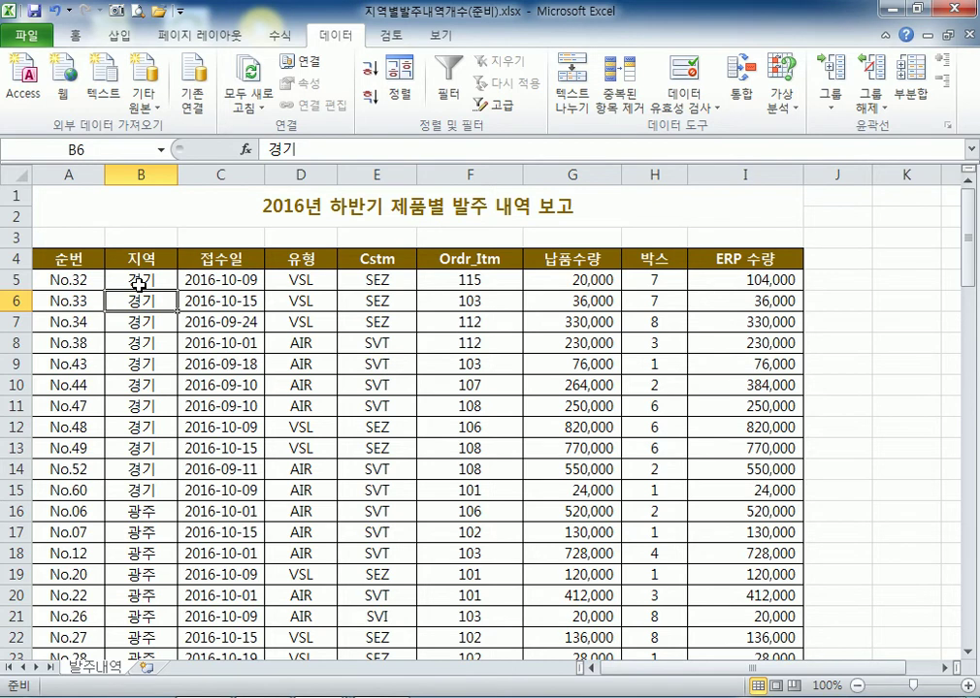
# Switch the 지역 sort to descending order and back to ascending
pyautogui.click(372, 95)
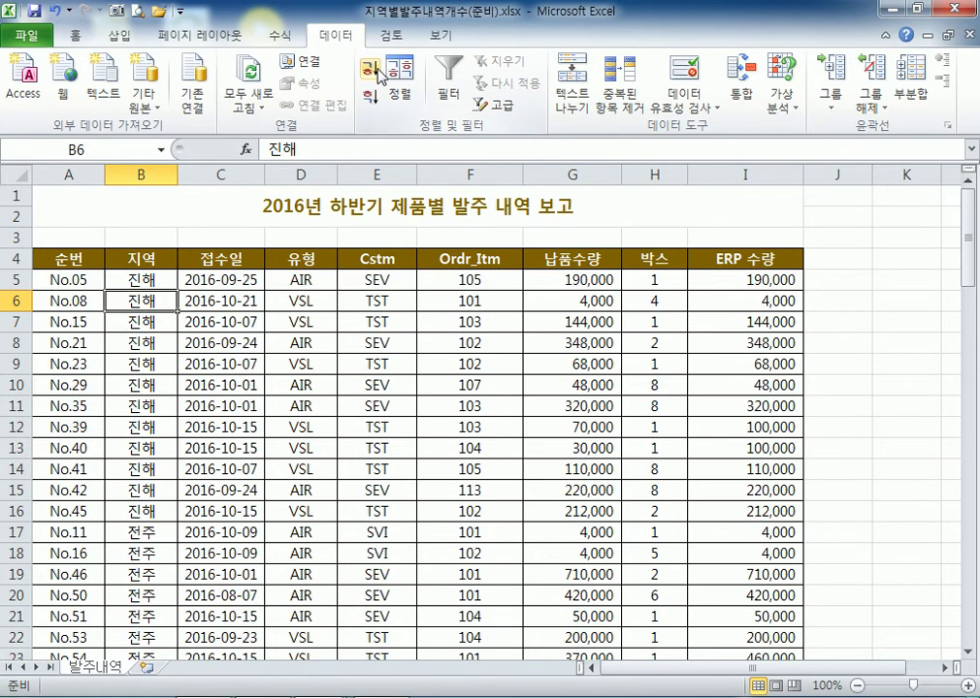
pyautogui.click(370, 70)
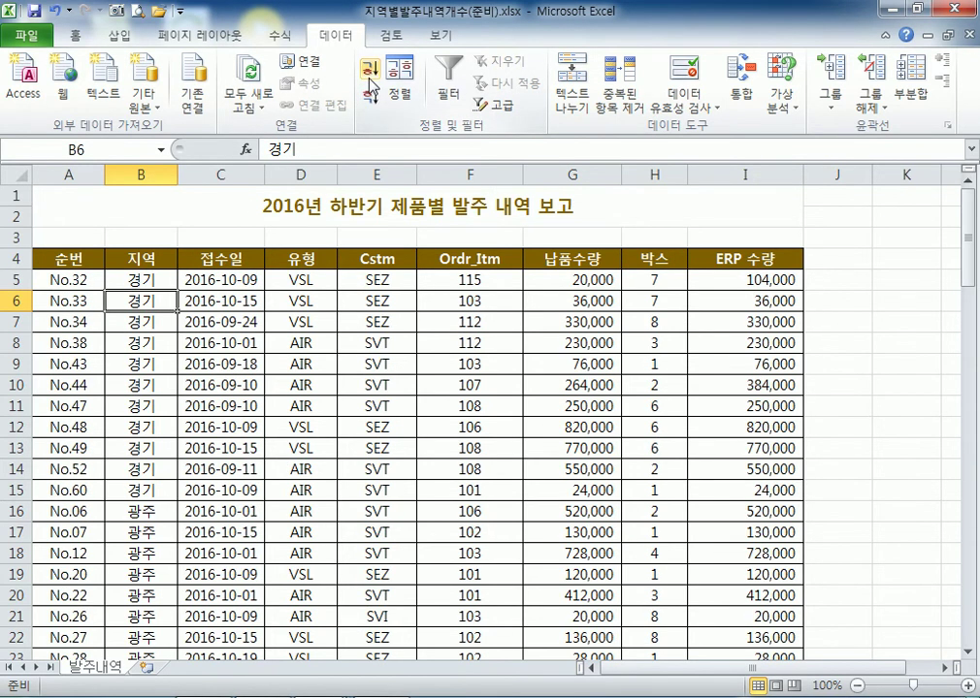
# Sort the table by 순번 in ascending order and check how the 지역 entries are distributed
pyautogui.click(72, 281)
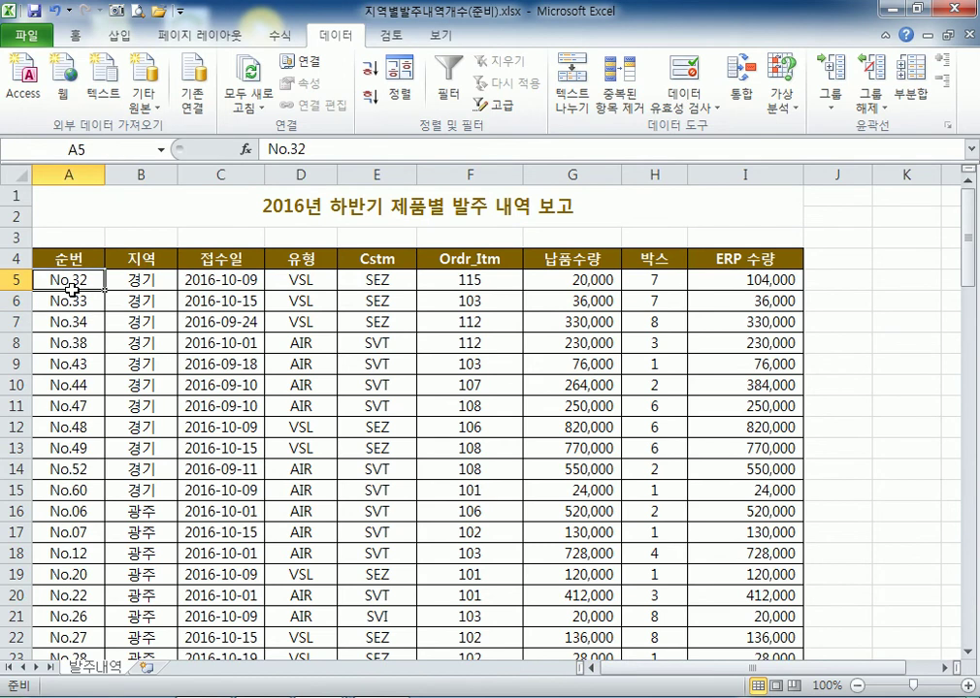
pyautogui.click(371, 70)
pyautogui.click(142, 278)
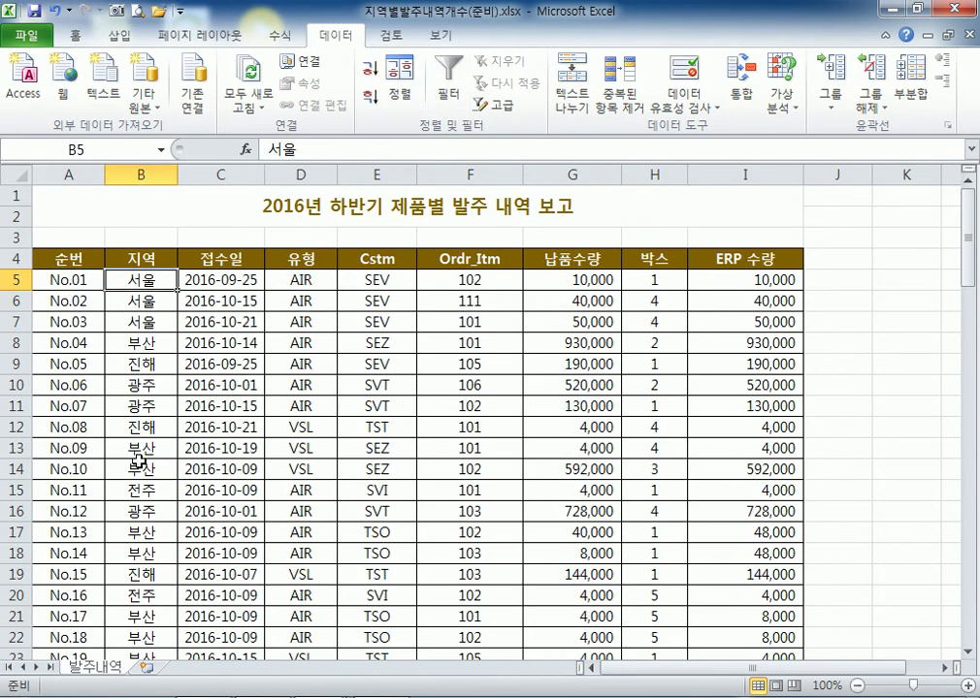
pyautogui.moveTo(144, 282); pyautogui.dragTo(155, 323)
pyautogui.scroll(-4, 160, 398)
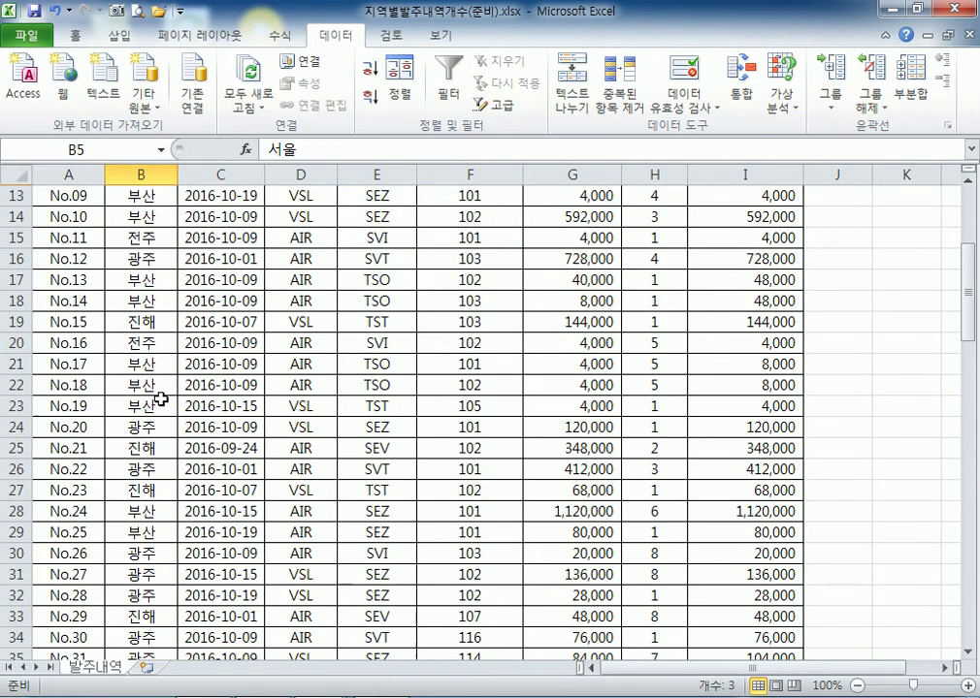
pyautogui.scroll(4, 160, 398)
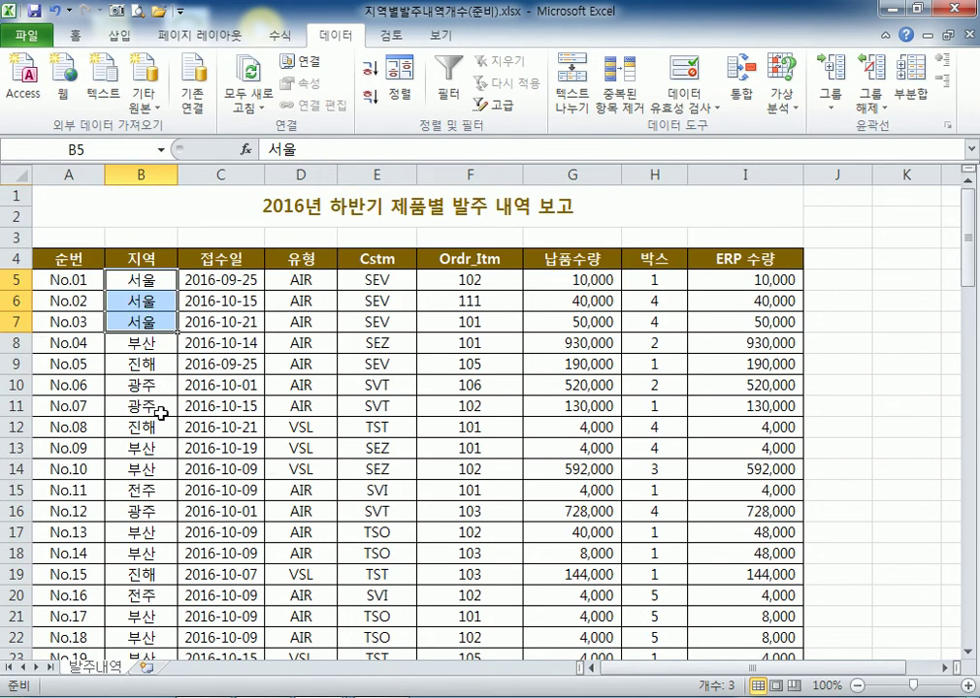
# Sort the order table by 지역 in ascending order and check the result down to the last row
pyautogui.click(147, 364)
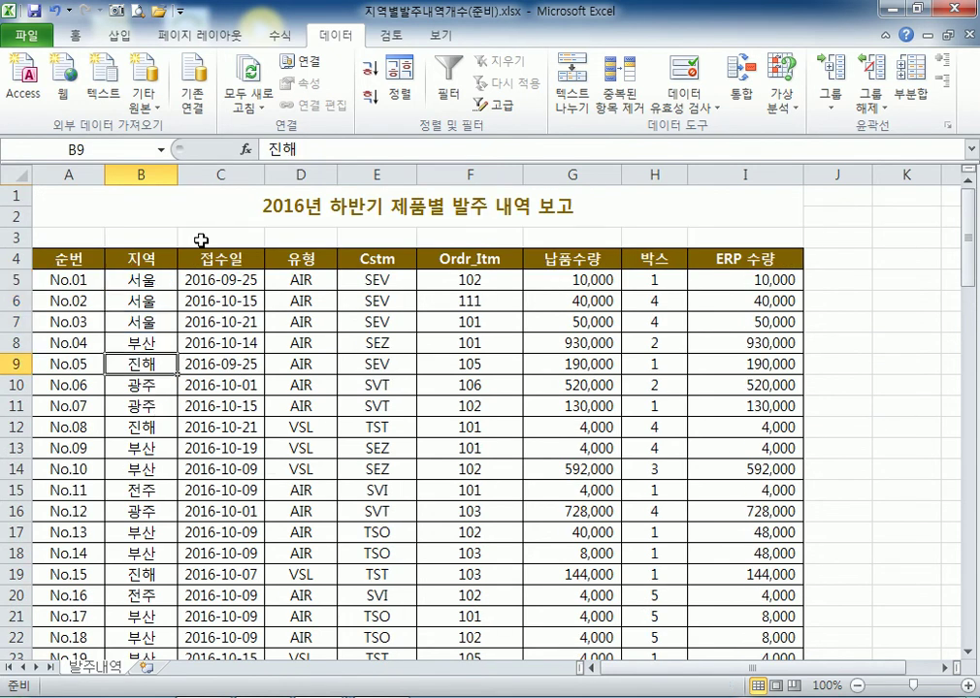
pyautogui.click(370, 68)
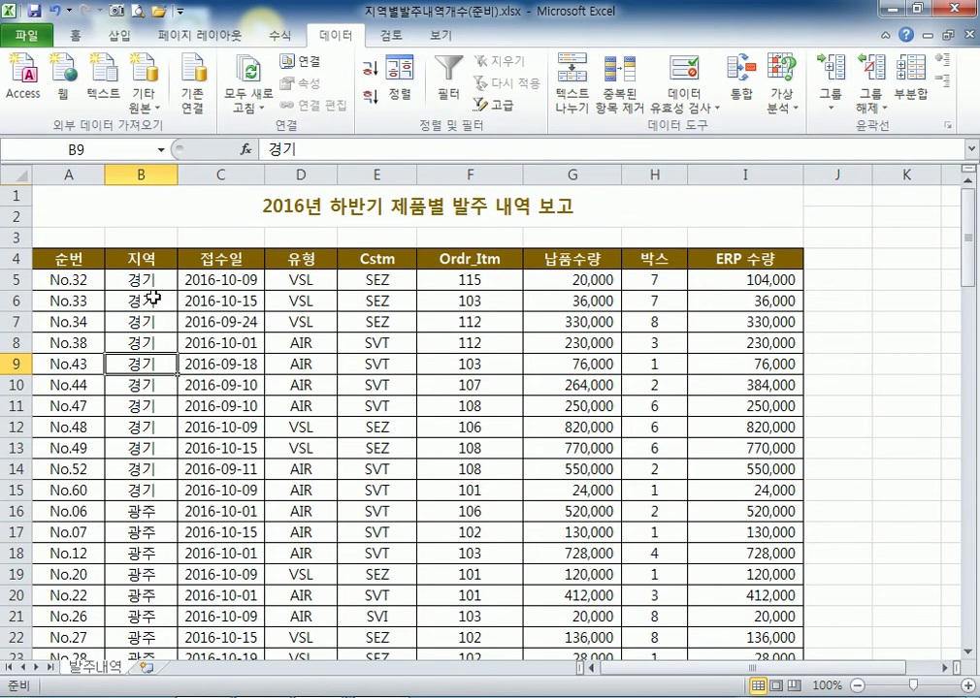
pyautogui.scroll(-17, 153, 305)
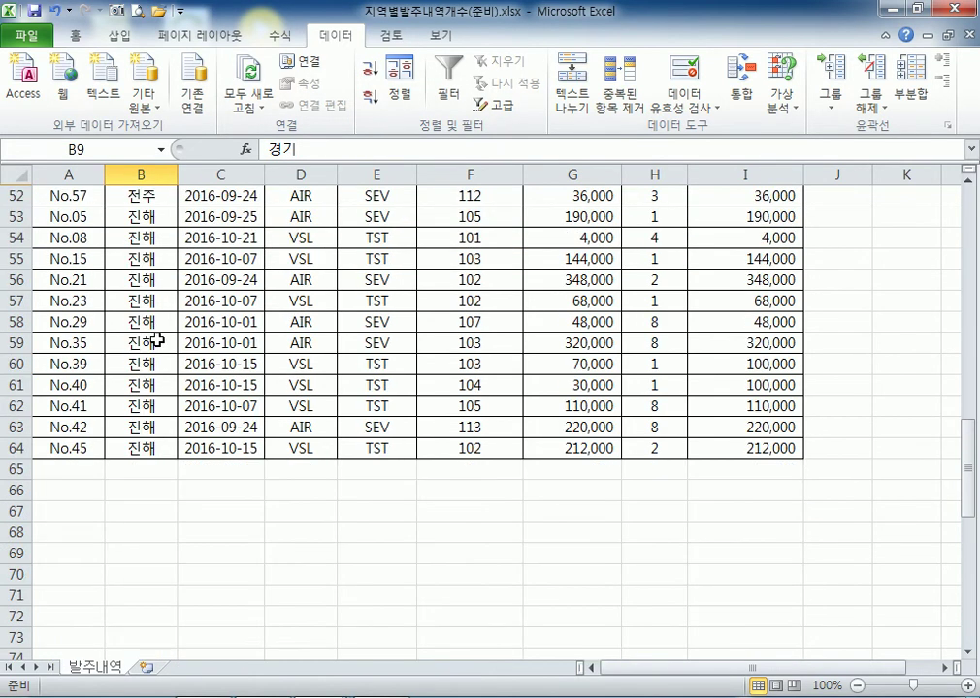
pyautogui.scroll(5, 156, 340)
pyautogui.scroll(12, 158, 339)
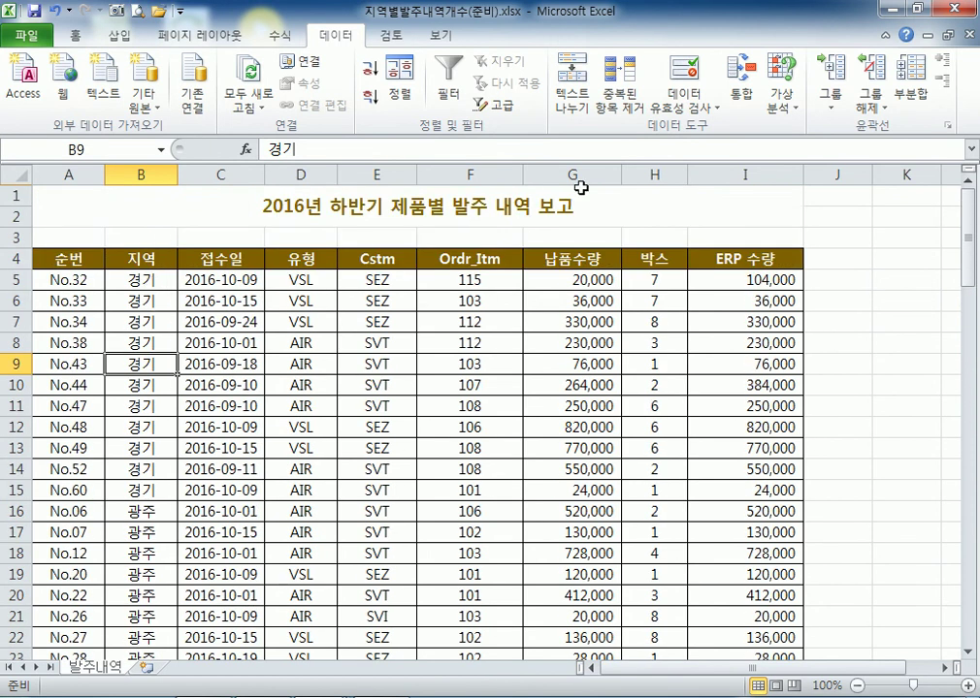
# Open the Subtotal (부분합) settings for the sorted table and set the grouping field to 순번
pyautogui.click(915, 83)
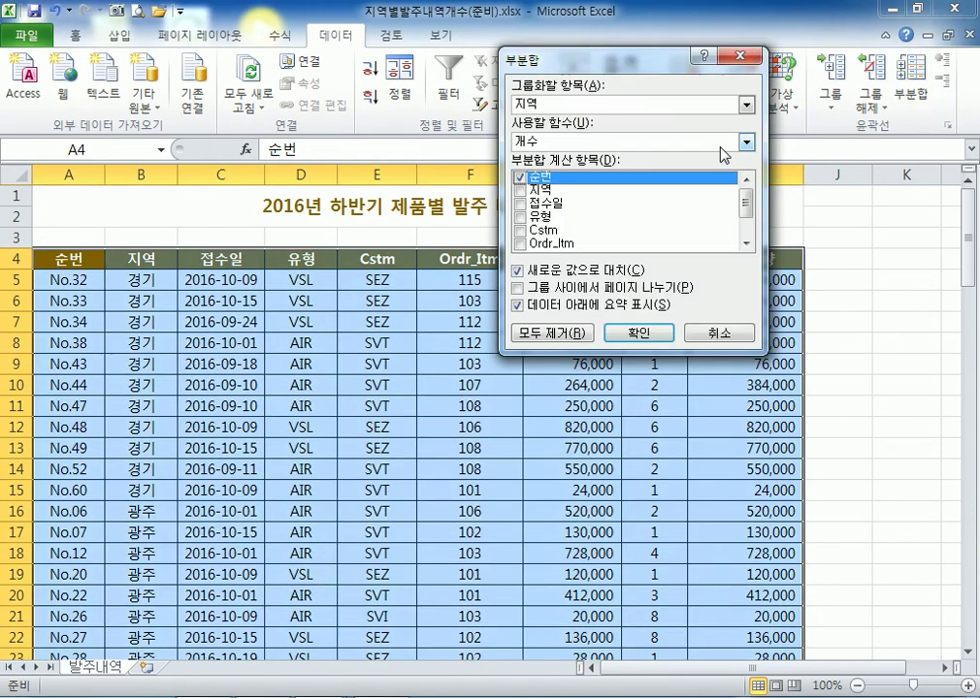
pyautogui.click(587, 104)
pyautogui.click(563, 120)
pyautogui.moveTo(533, 67); pyautogui.dragTo(143, 232)
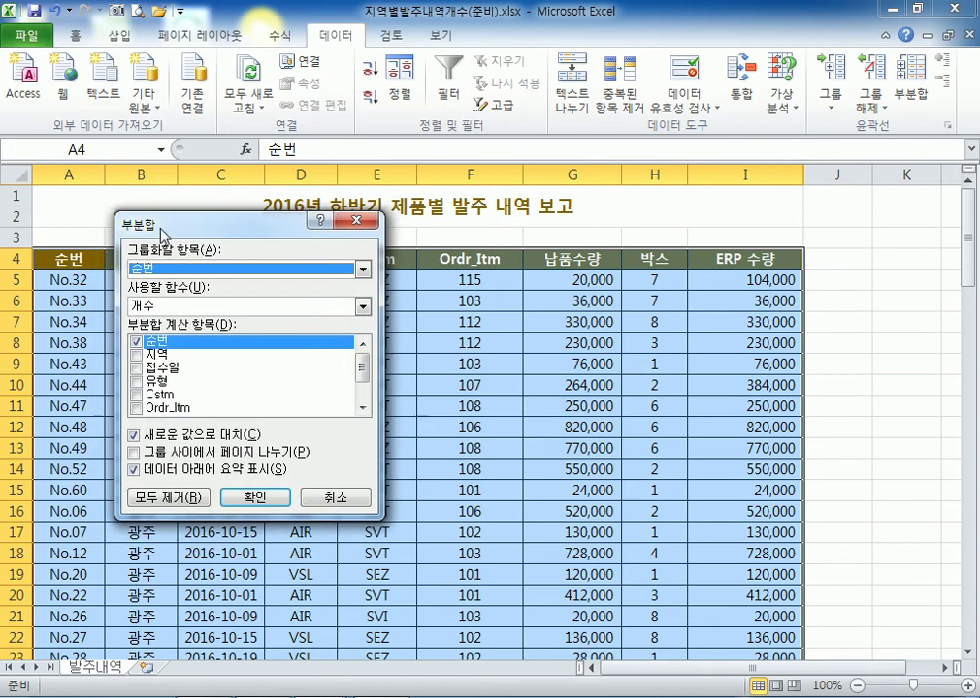
# Make ERP 수량 the subtotal item instead of 순번 and choose 합계 as the function
pyautogui.click(137, 342)
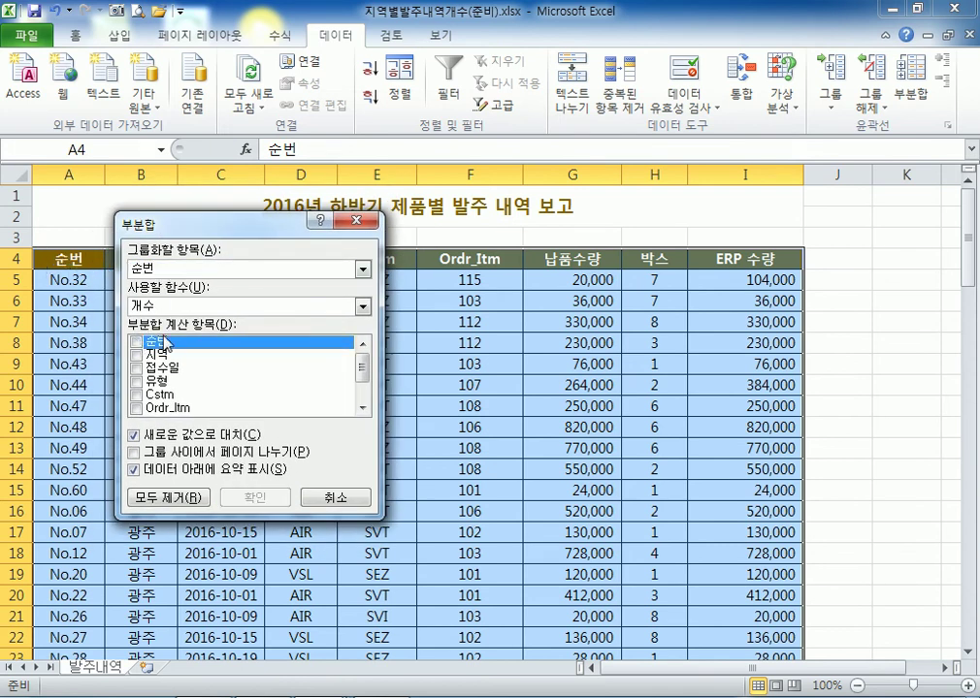
pyautogui.scroll(-1, 143, 403)
pyautogui.click(141, 409)
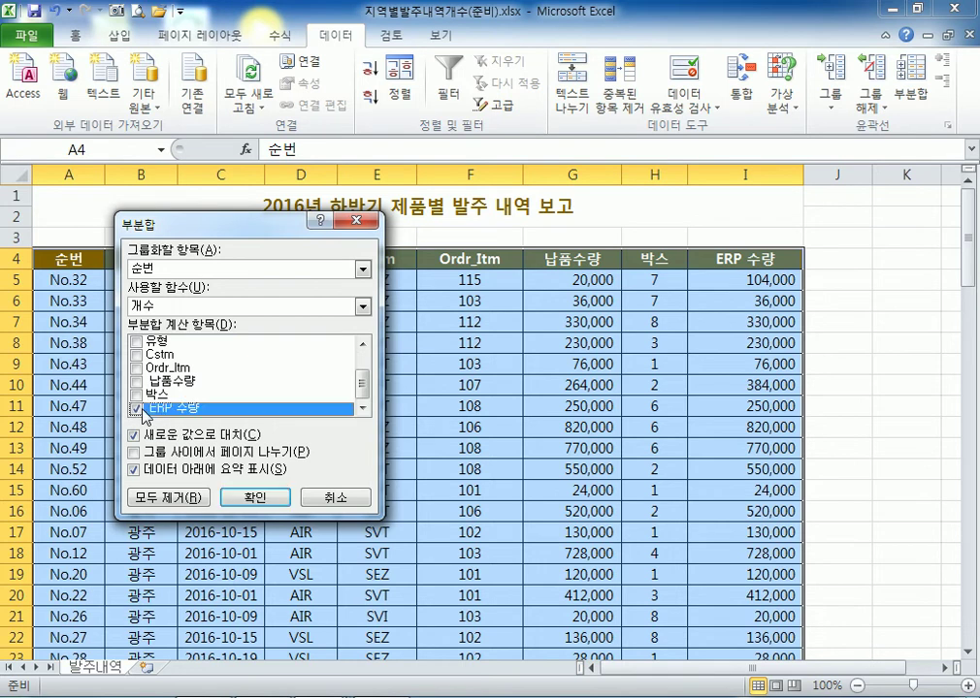
pyautogui.click(362, 306)
pyautogui.click(243, 320)
pyautogui.moveTo(198, 219); pyautogui.dragTo(218, 116)
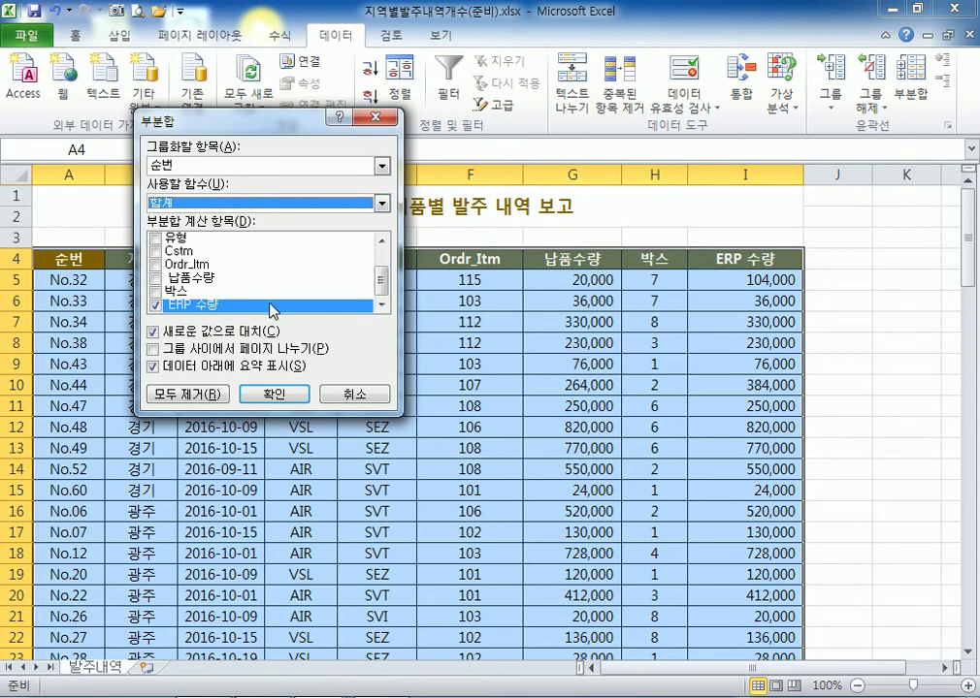
pyautogui.moveTo(242, 117); pyautogui.dragTo(413, 101)
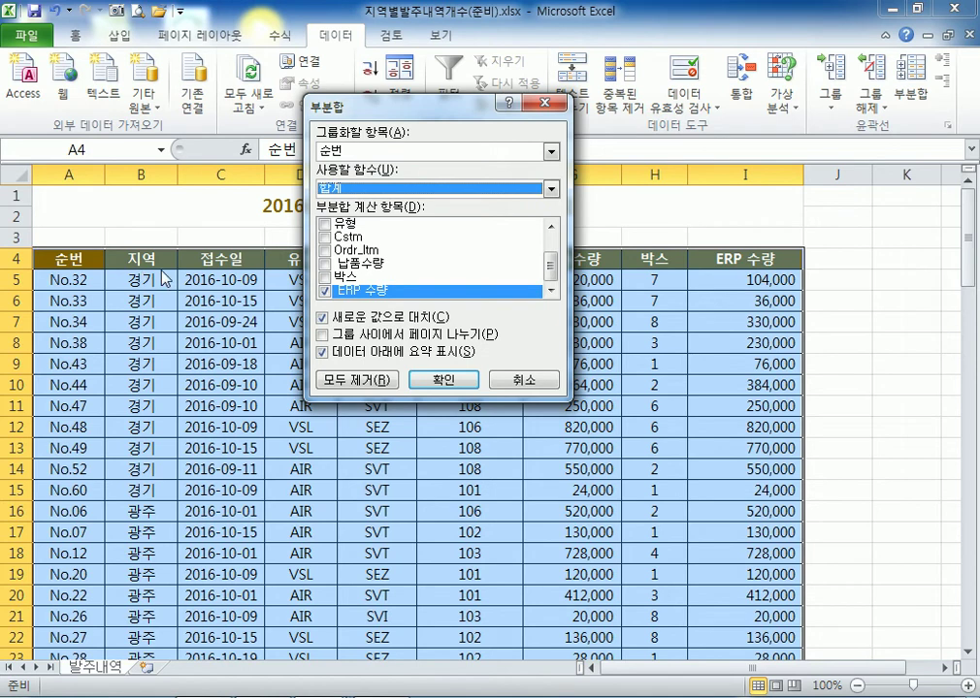
# Set the subtotal's grouping field to 지역 and move the dialog clear of the table's upper rows
pyautogui.click(431, 151)
pyautogui.click(427, 183)
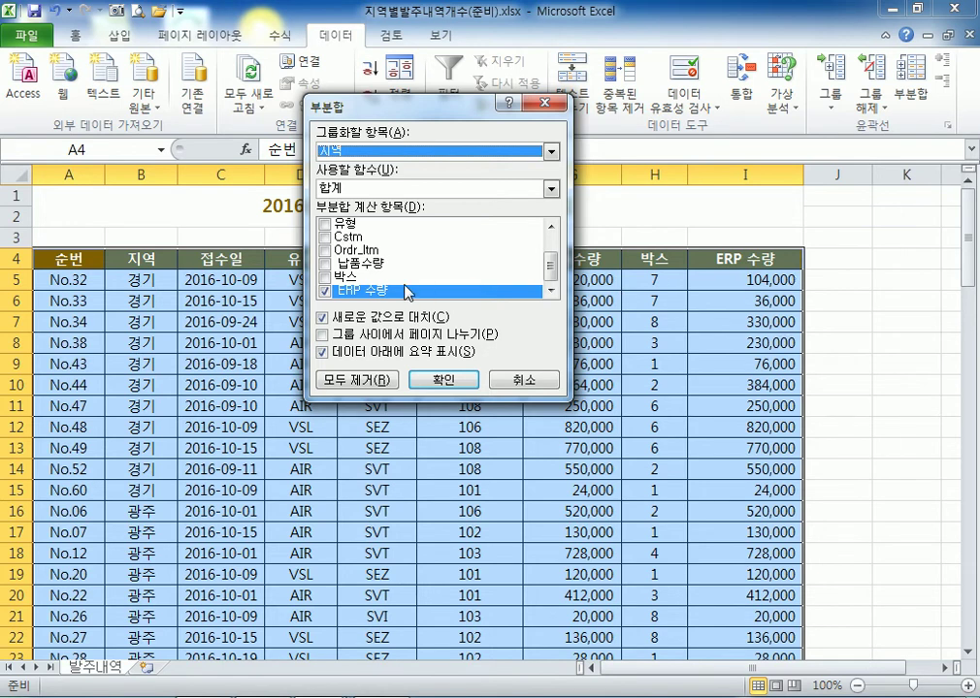
pyautogui.moveTo(406, 116); pyautogui.dragTo(368, 476)
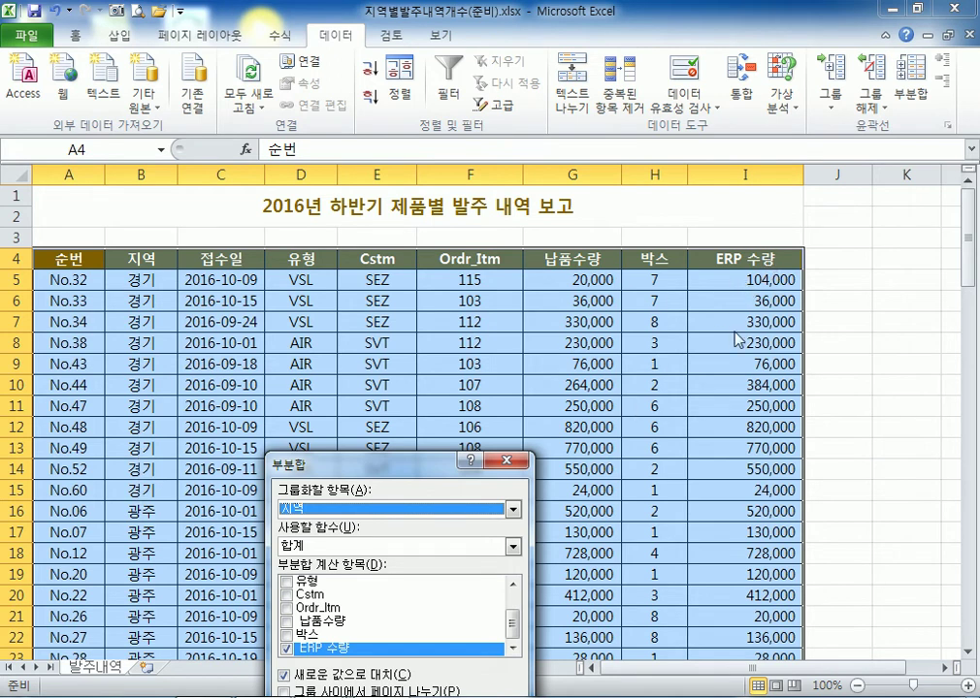
# Count 지역 instead of summing ERP 수량 in the subtotals by choosing the 개수 function, and apply them
pyautogui.moveTo(383, 464); pyautogui.dragTo(452, 174)
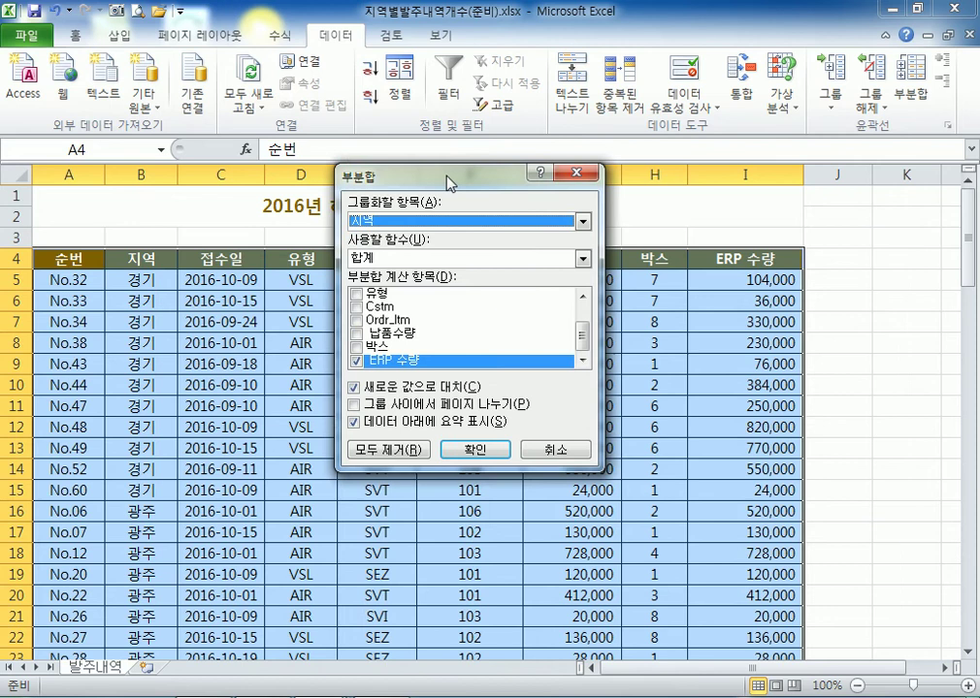
pyautogui.click(356, 362)
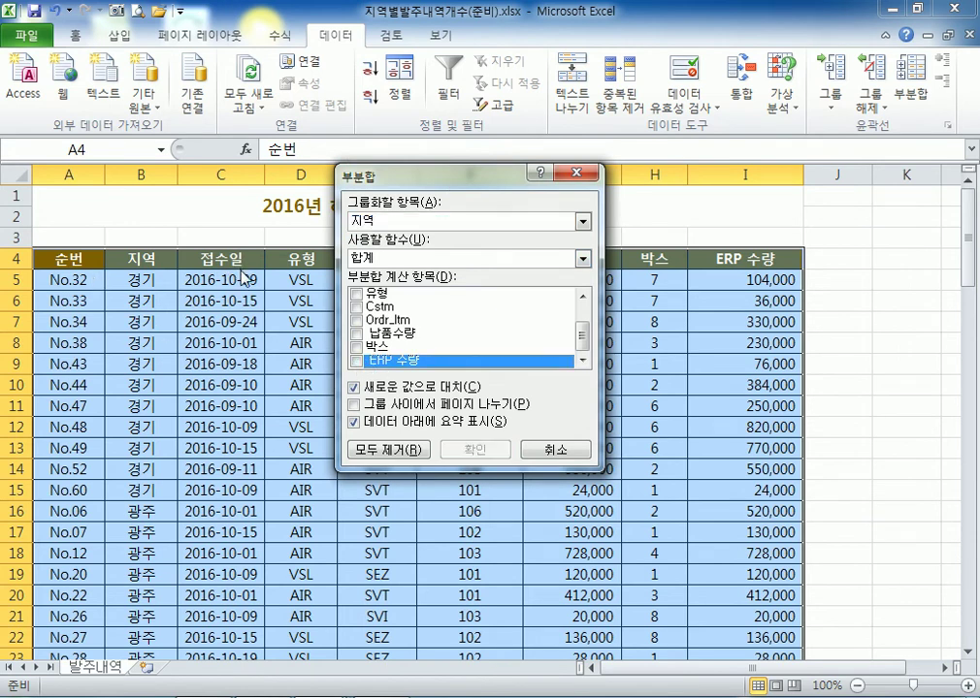
pyautogui.moveTo(581, 330); pyautogui.dragTo(581, 307)
pyautogui.click(385, 307)
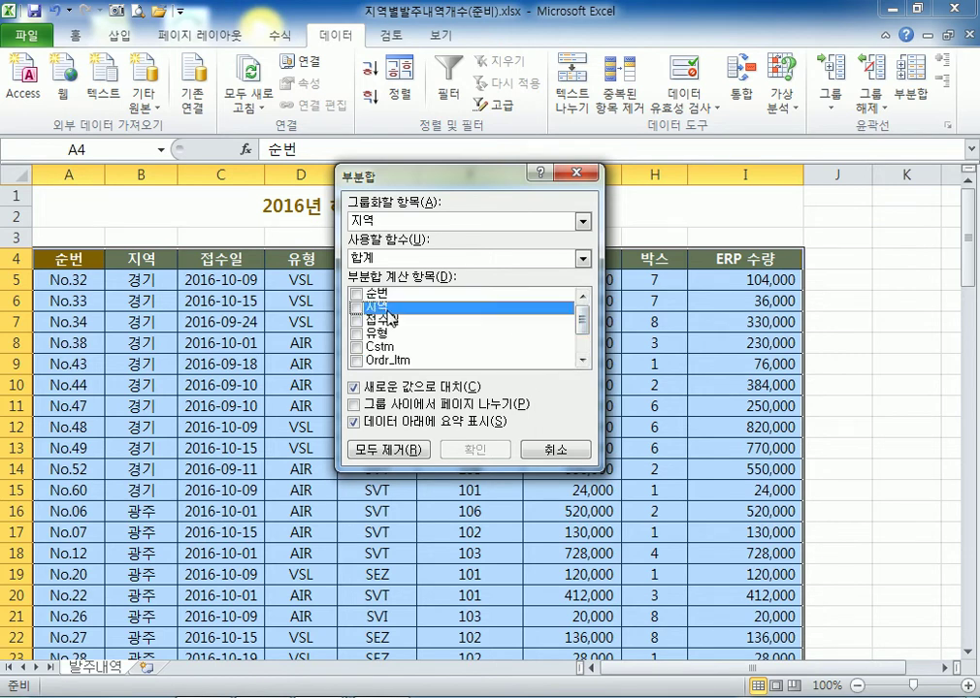
pyautogui.click(356, 308)
pyautogui.click(382, 260)
pyautogui.click(466, 283)
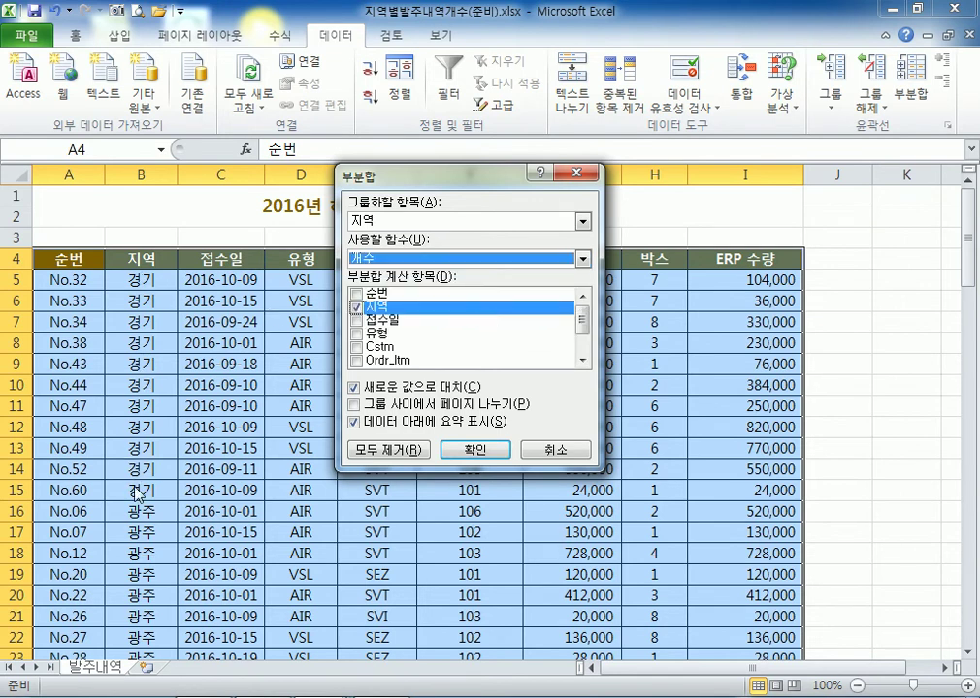
pyautogui.click(460, 452)
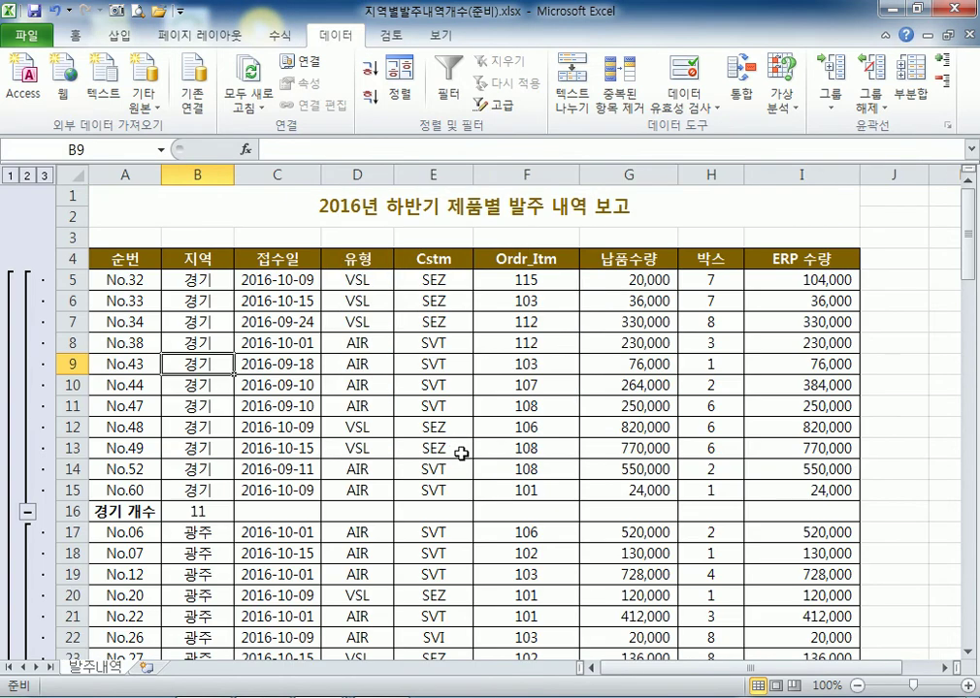
# Review the 지역 count subtotals and their SUBTOTAL formulas from the 경기 group down to the grand total row
pyautogui.scroll(-5, 216, 504)
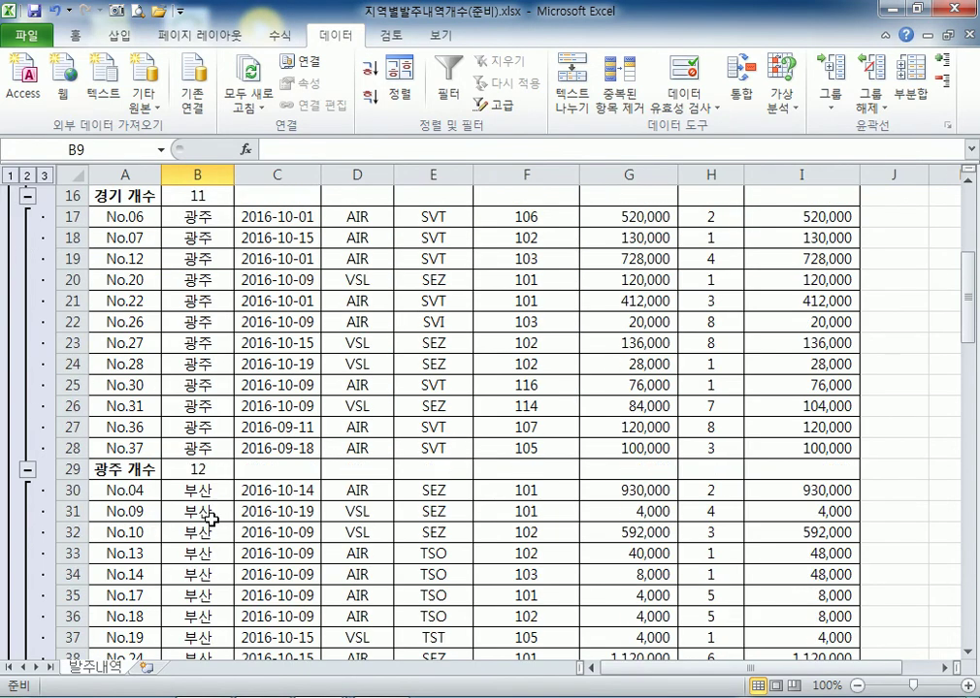
pyautogui.click(210, 471)
pyautogui.scroll(-7, 210, 471)
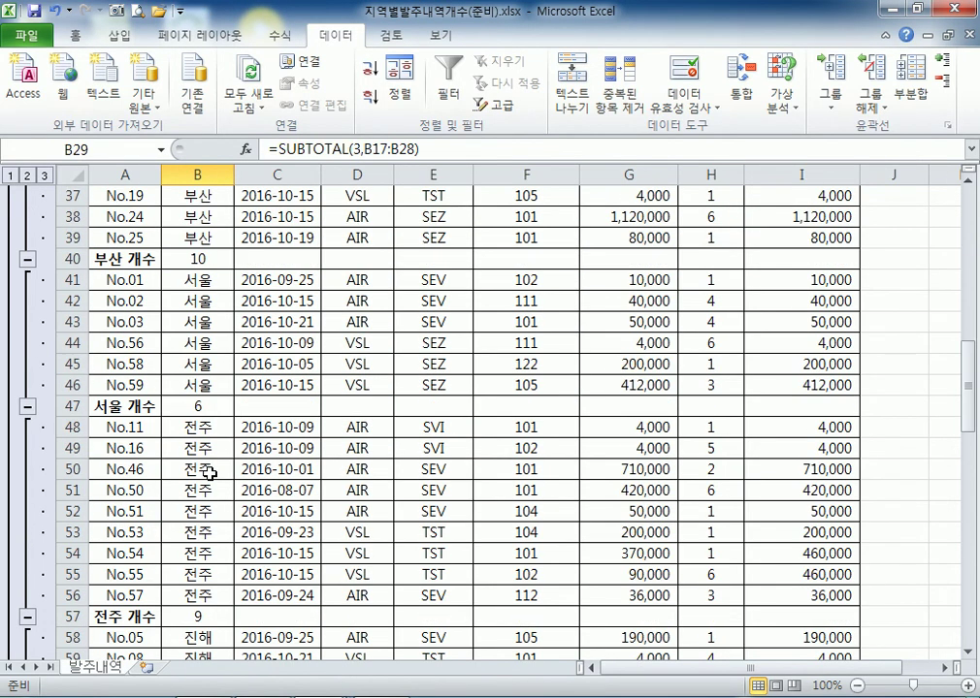
pyautogui.click(207, 408)
pyautogui.scroll(-6, 207, 417)
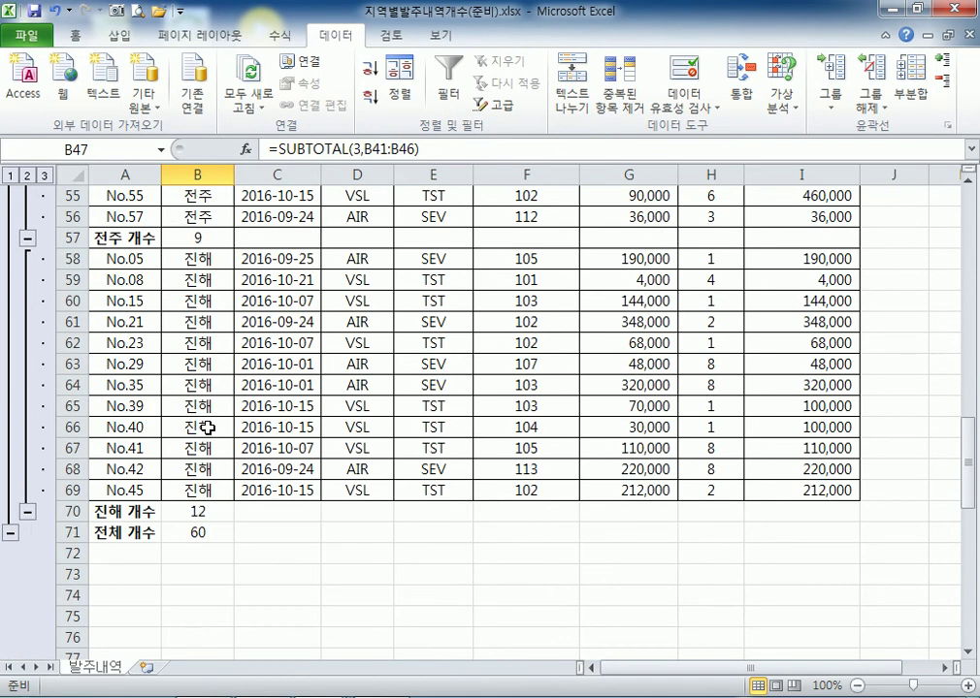
pyautogui.scroll(-3, 207, 430)
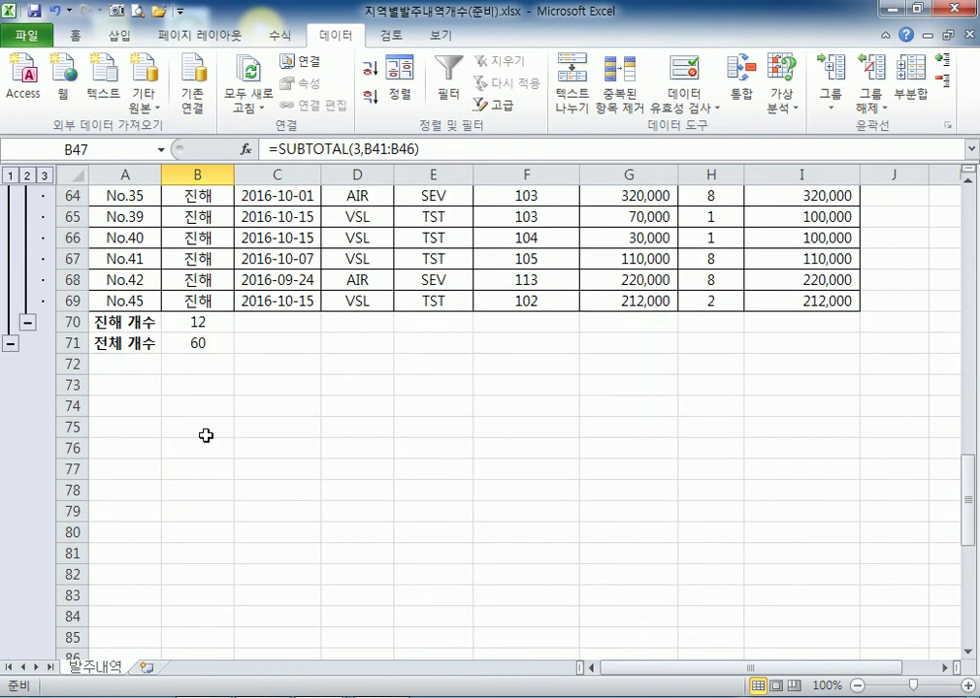
pyautogui.scroll(20, 201, 354)
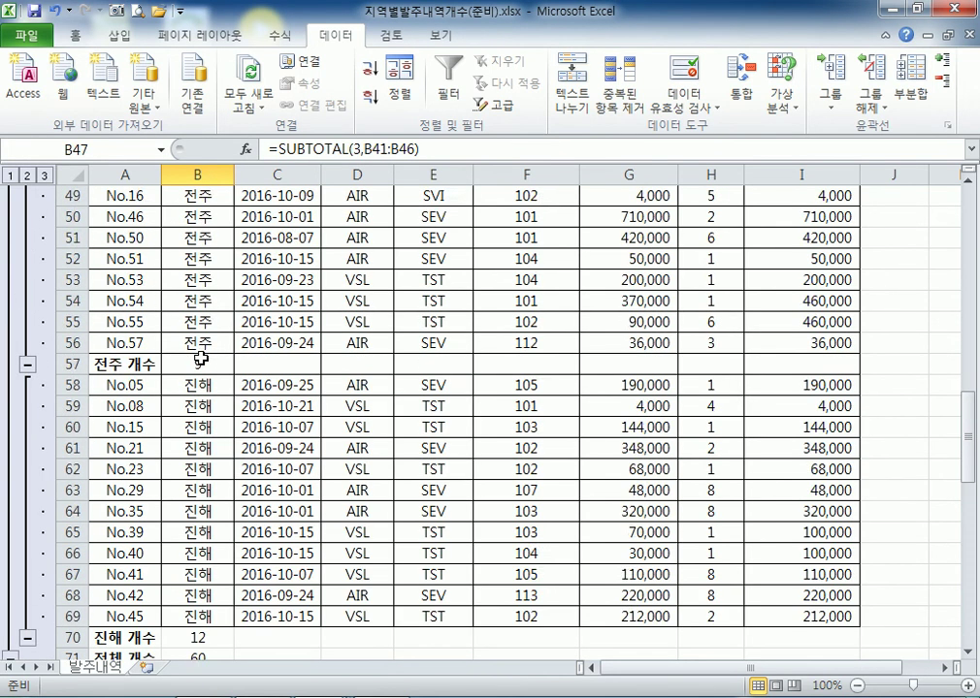
pyautogui.click(202, 258)
pyautogui.click(202, 298)
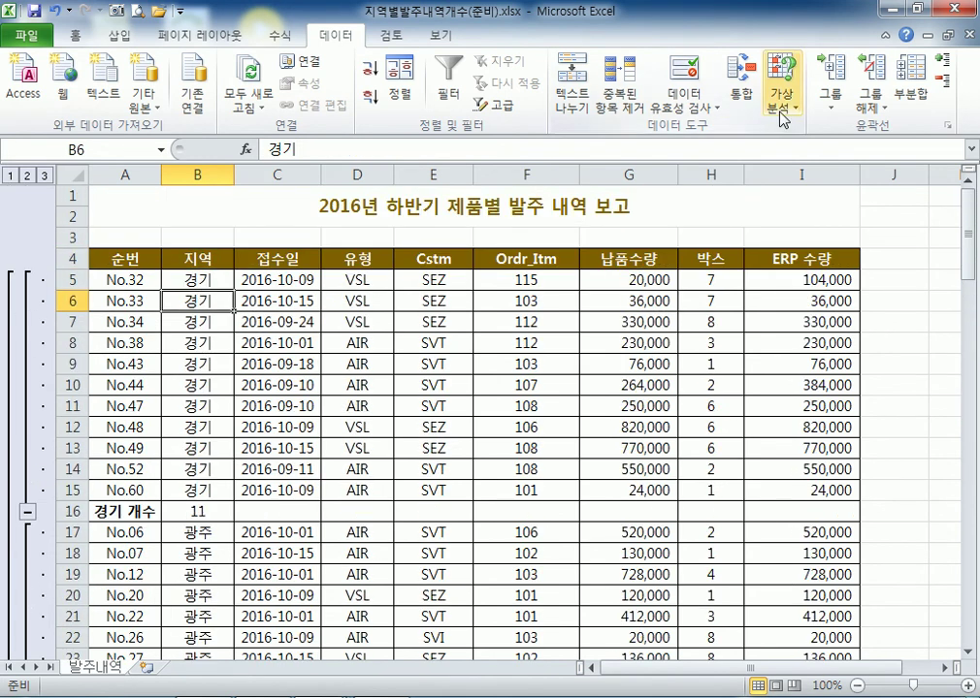
# Change the subtotal item from 지역 to 순번, keeping the 개수 function, and apply it
pyautogui.click(910, 82)
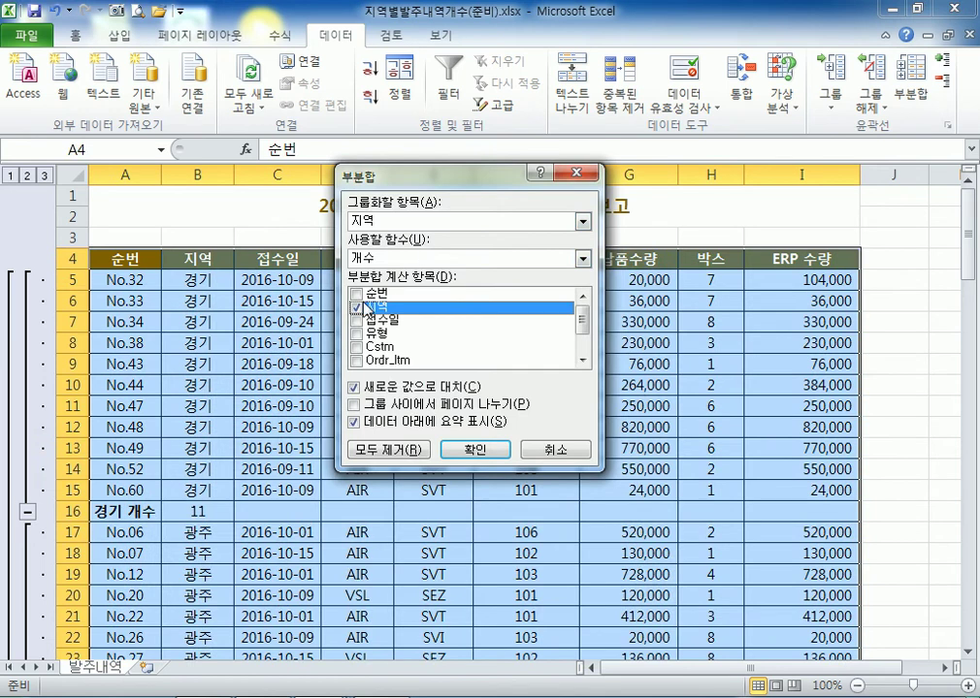
pyautogui.click(358, 308)
pyautogui.click(357, 293)
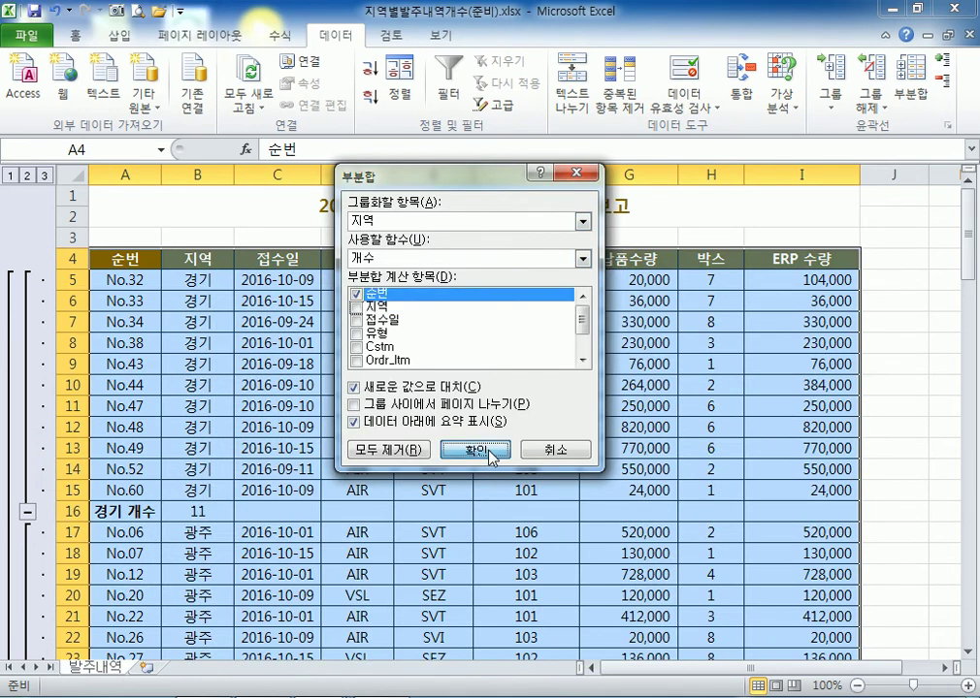
pyautogui.click(476, 450)
# Compare the 순번 count formulas for 경기 and 광주 with the rows they cover and the label placement in 지역
pyautogui.click(196, 301)
pyautogui.moveTo(116, 263); pyautogui.dragTo(124, 490)
pyautogui.click(124, 510)
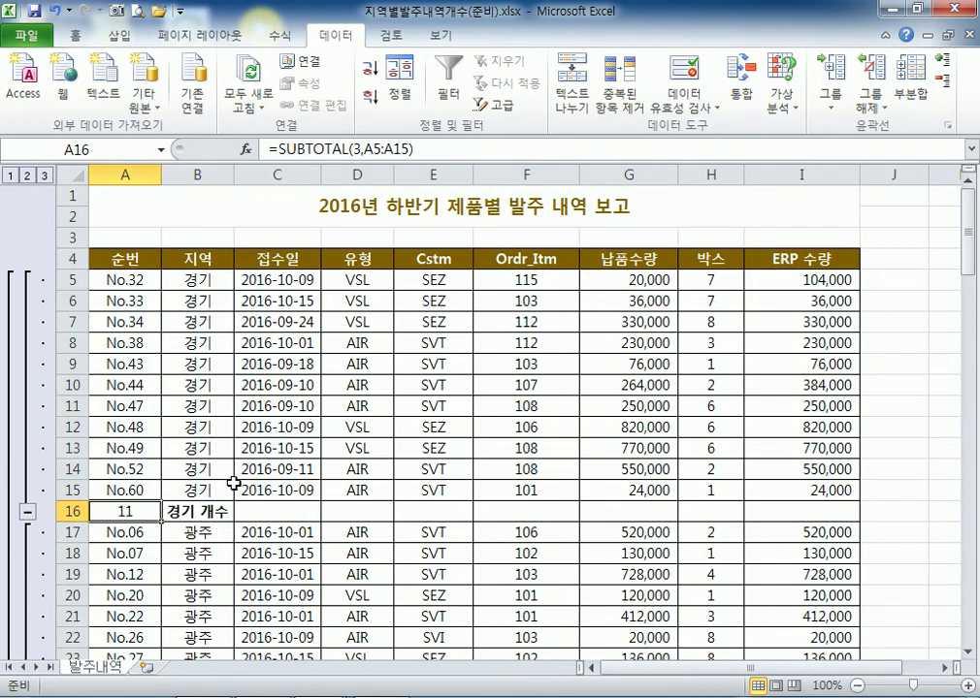
pyautogui.scroll(-4, 169, 503)
pyautogui.click(127, 533)
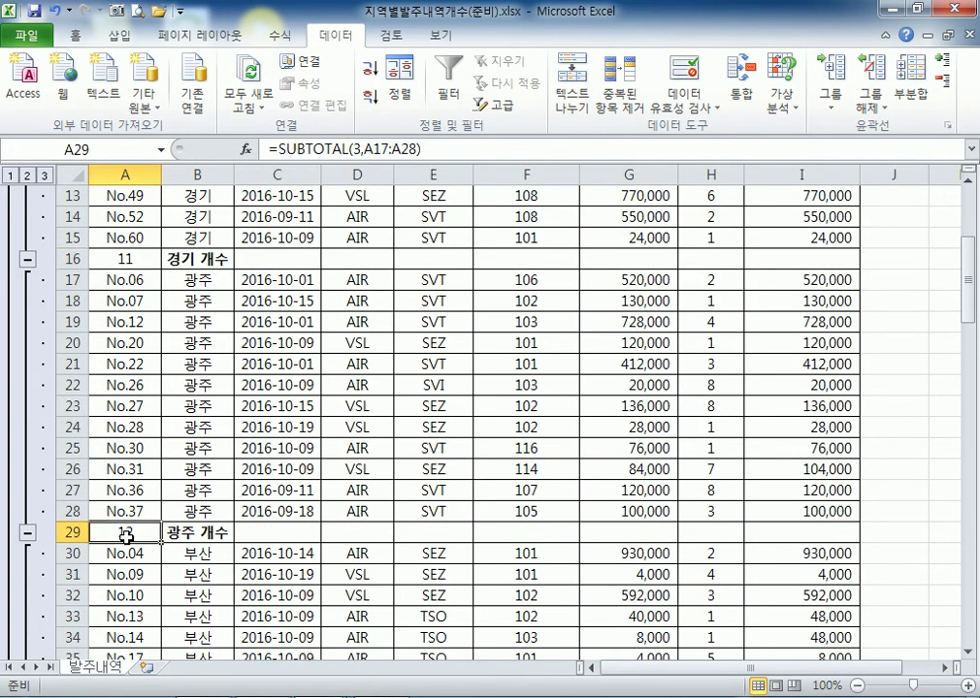
pyautogui.moveTo(124, 301); pyautogui.dragTo(124, 448)
pyautogui.scroll(4, 147, 301)
pyautogui.moveTo(197, 280); pyautogui.dragTo(204, 487)
pyautogui.click(166, 510)
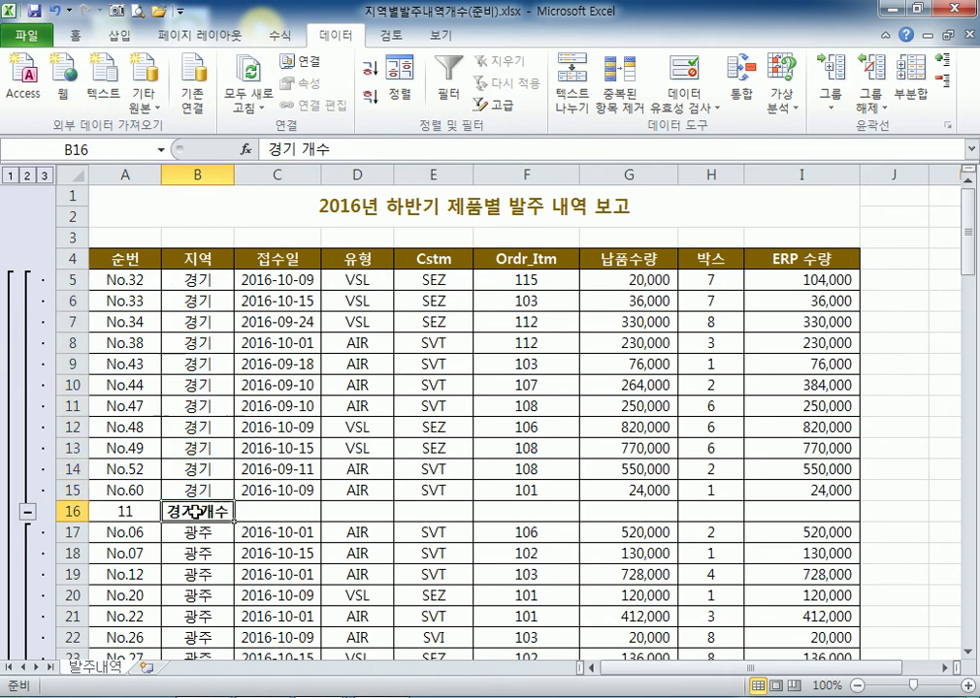
# Switch the counted subtotal item back from 순번 to 지역 and apply the subtotals
pyautogui.click(910, 94)
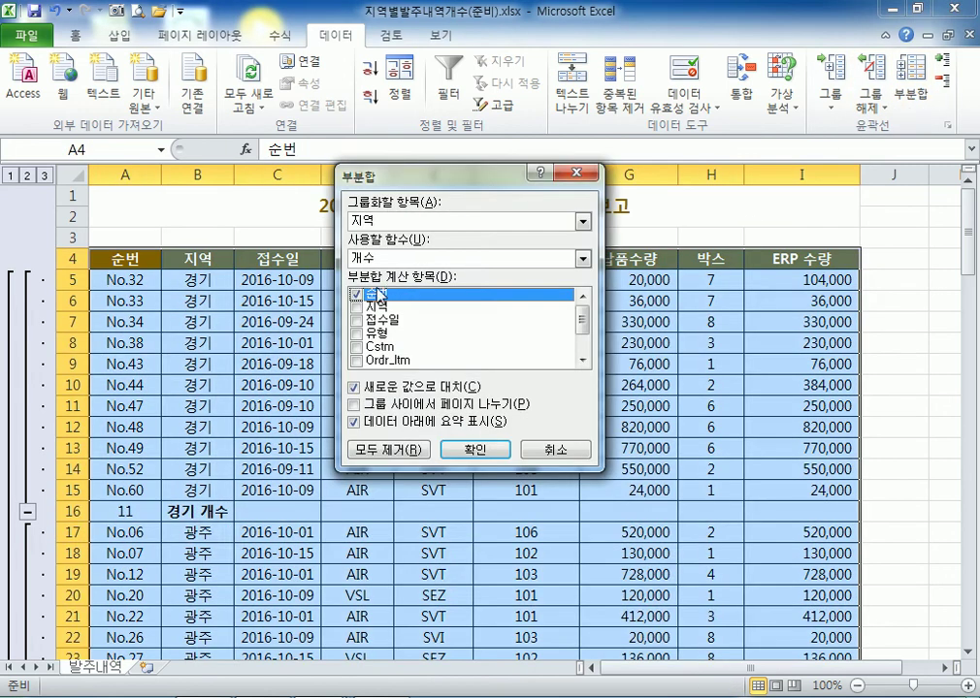
pyautogui.click(356, 305)
pyautogui.click(356, 293)
pyautogui.click(360, 308)
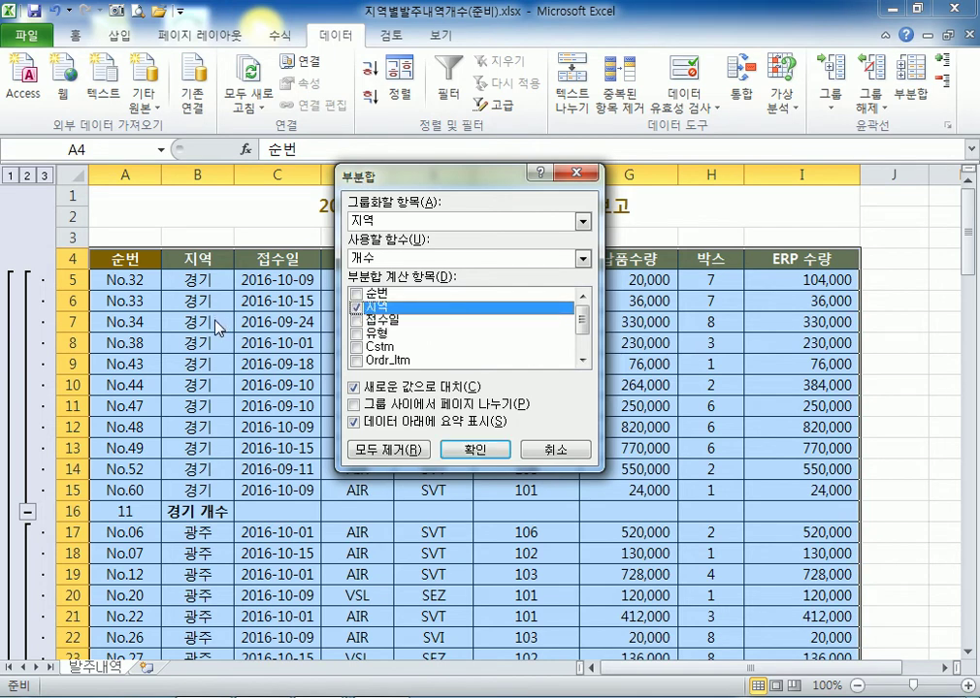
pyautogui.click(474, 451)
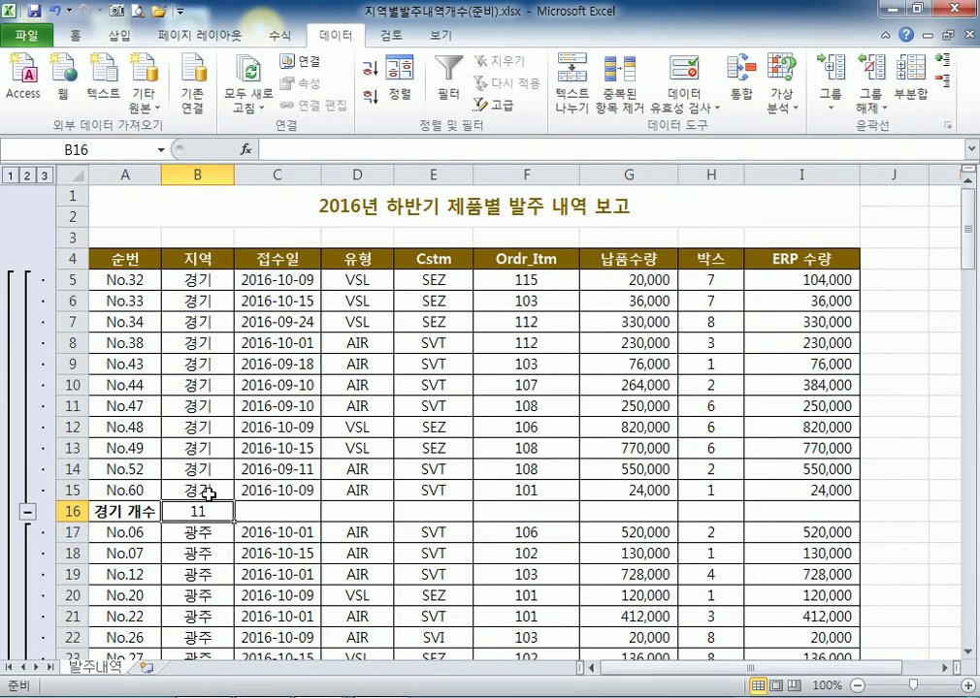
# Check the count formulas in the 지역 column for 광주, 서울, 진해 and the grand total
pyautogui.scroll(-4, 173, 391)
pyautogui.click(202, 537)
pyautogui.scroll(-7, 201, 467)
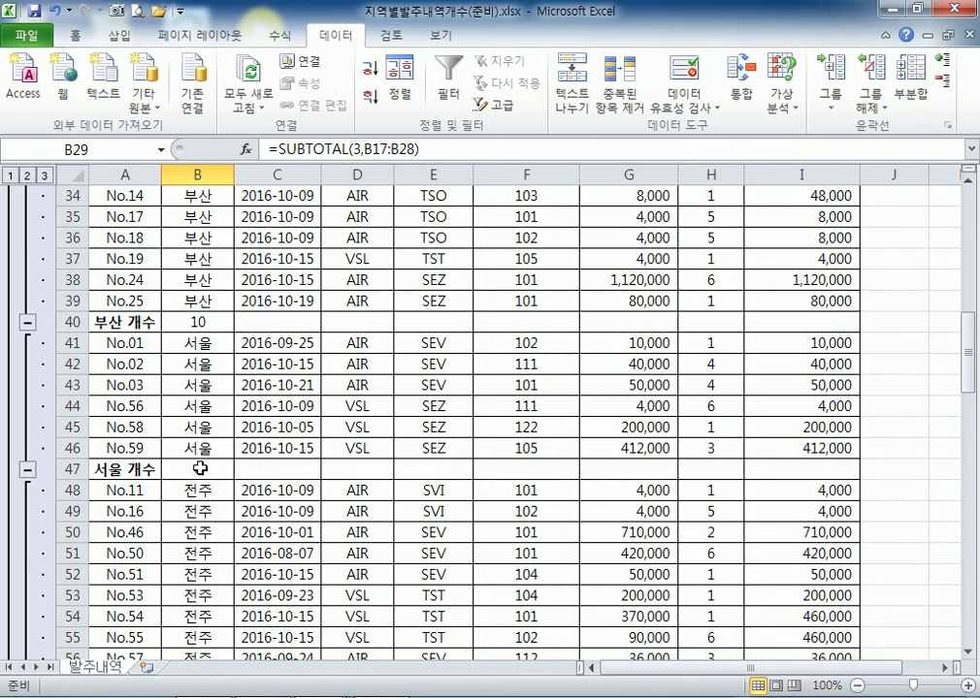
pyautogui.click(219, 470)
pyautogui.scroll(-1, 231, 464)
pyautogui.scroll(-5, 231, 463)
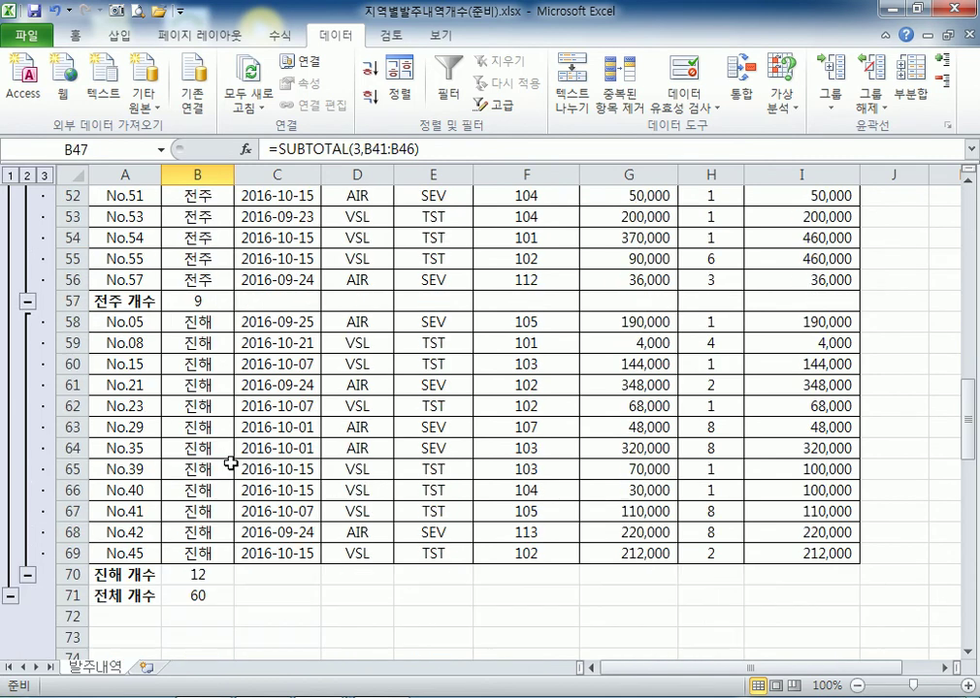
pyautogui.click(198, 575)
pyautogui.scroll(-4, 271, 467)
pyautogui.click(201, 343)
pyautogui.scroll(19, 249, 398)
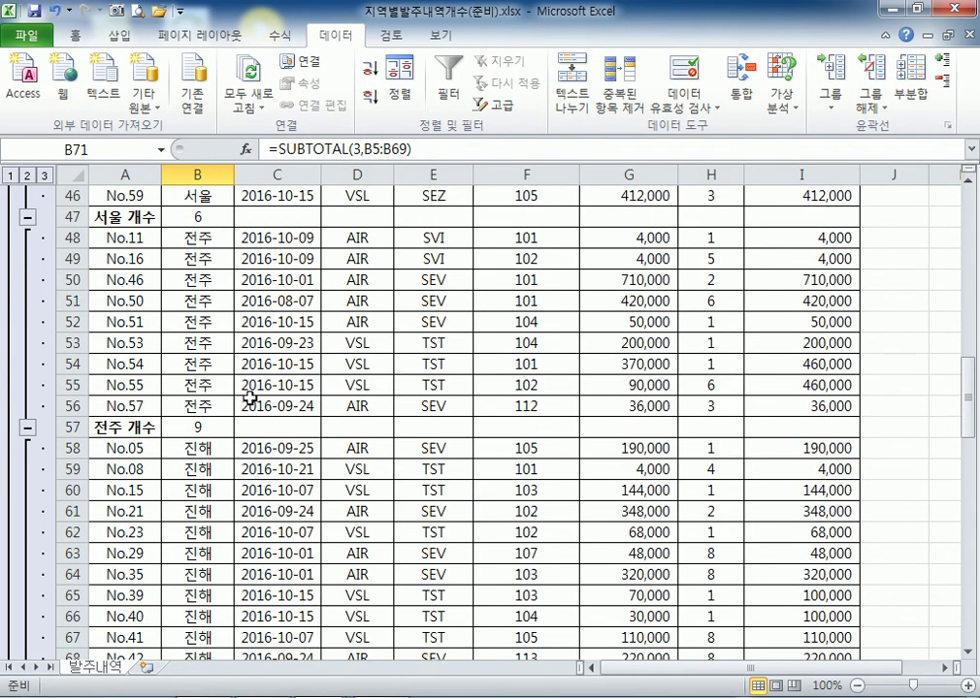
pyautogui.click(168, 246)
pyautogui.scroll(2, 168, 247)
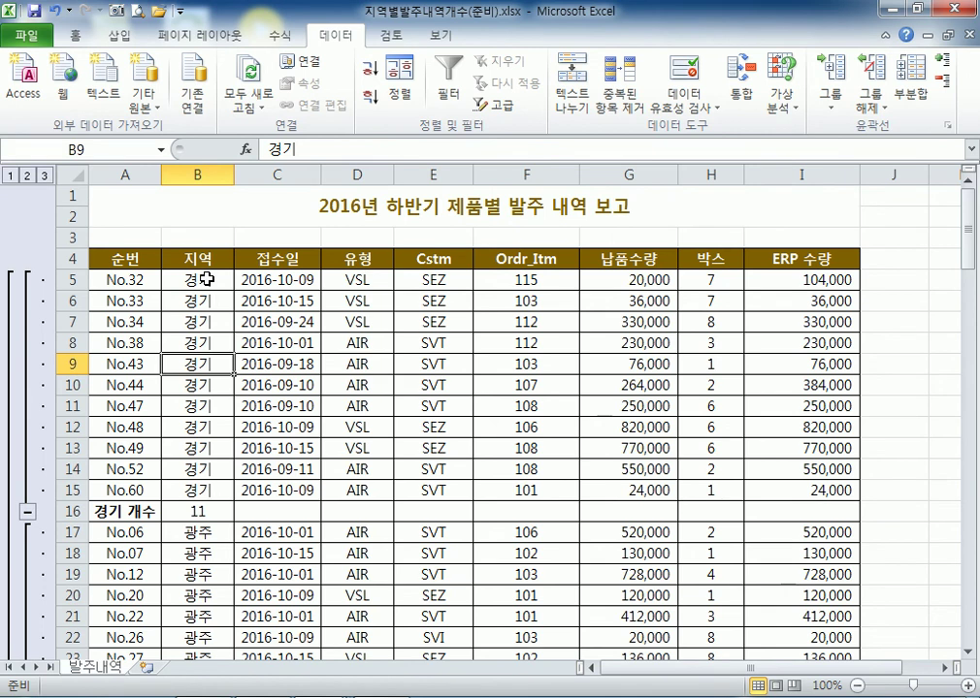
# Select the first data cell of the 유형 column and remove all subtotals from the table
pyautogui.click(361, 257)
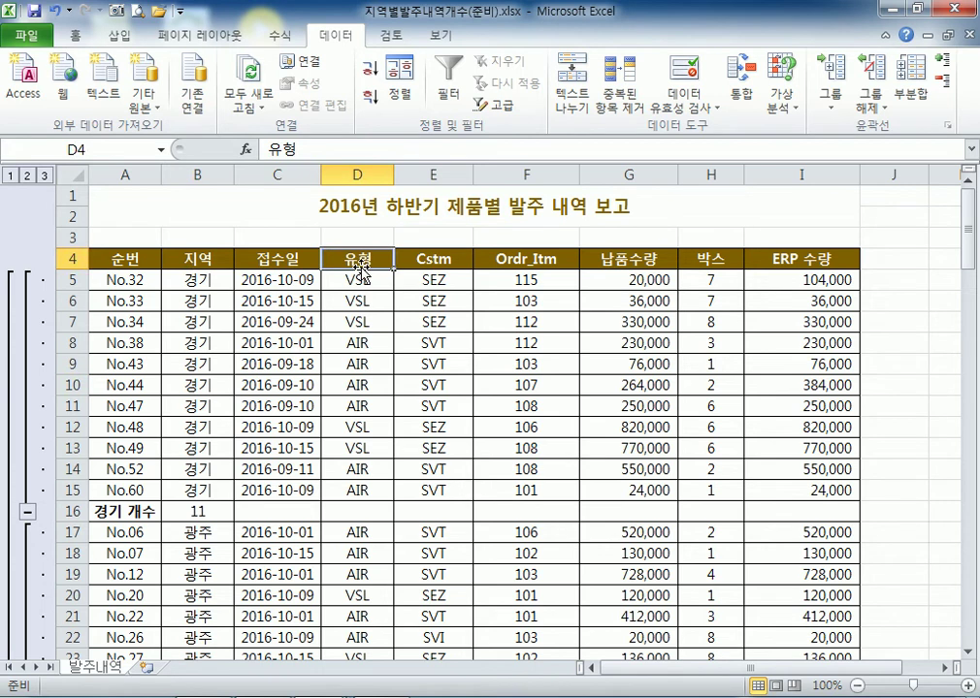
pyautogui.click(351, 279)
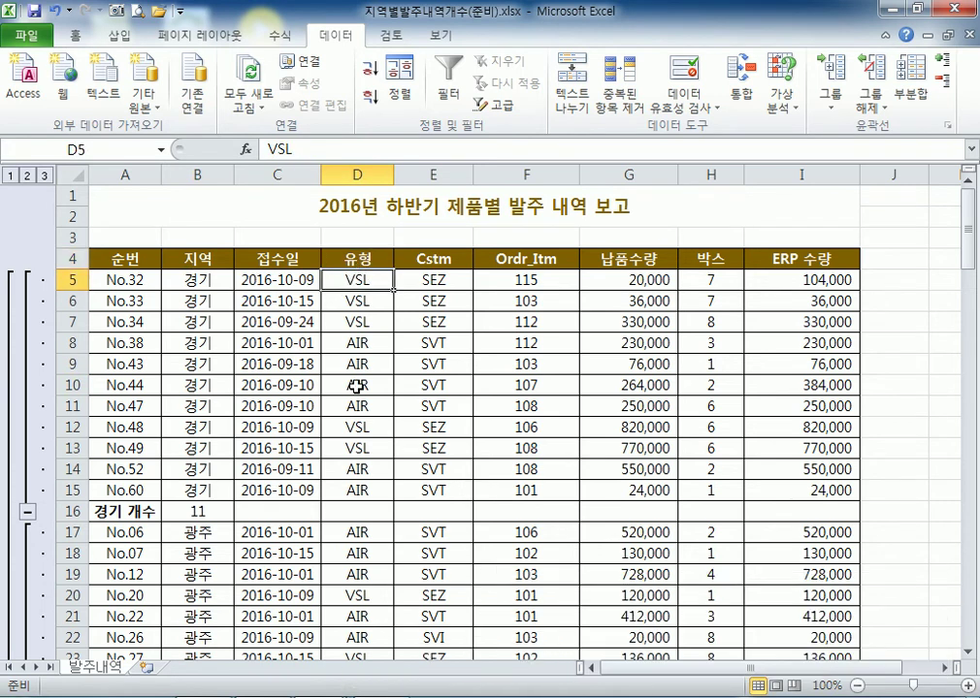
pyautogui.click(910, 79)
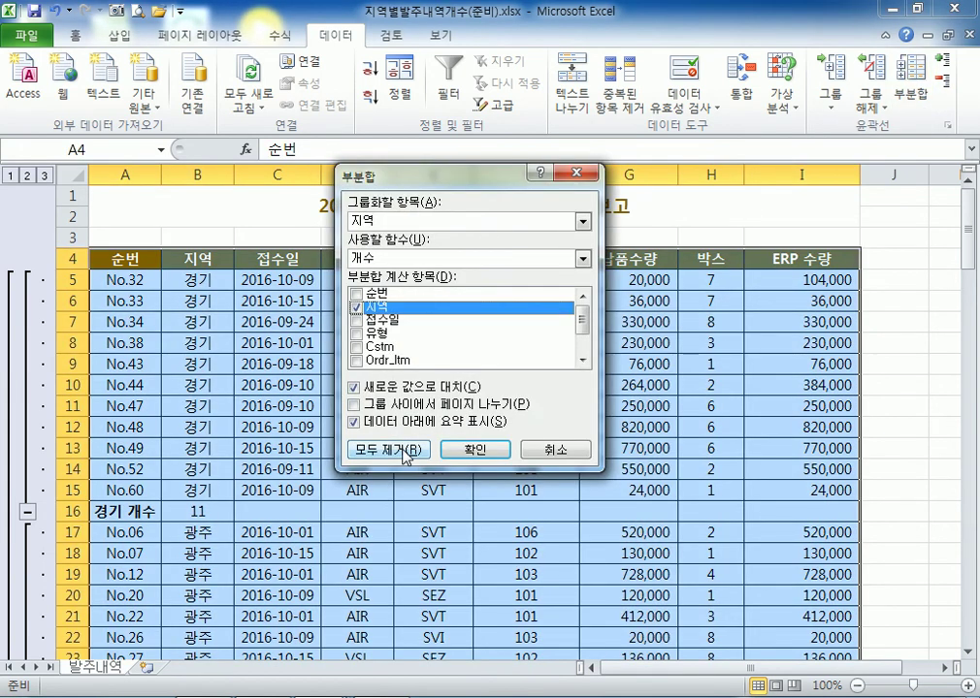
pyautogui.click(402, 450)
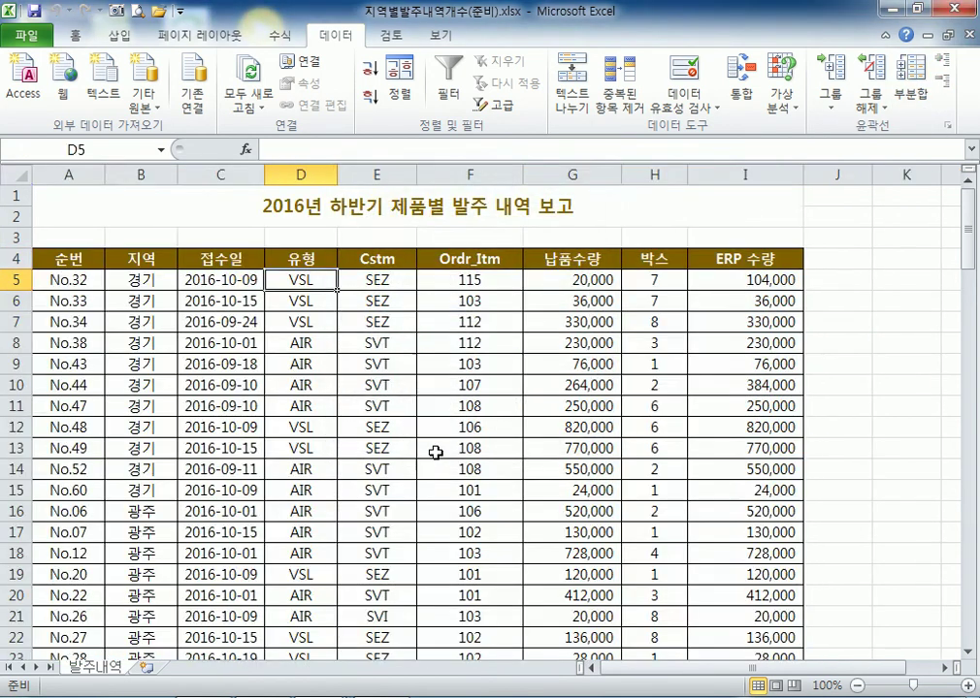
# Sort the table by 유형 in ascending order and check that the AIR and VSL rows are grouped
pyautogui.click(370, 68)
pyautogui.scroll(-20, 306, 529)
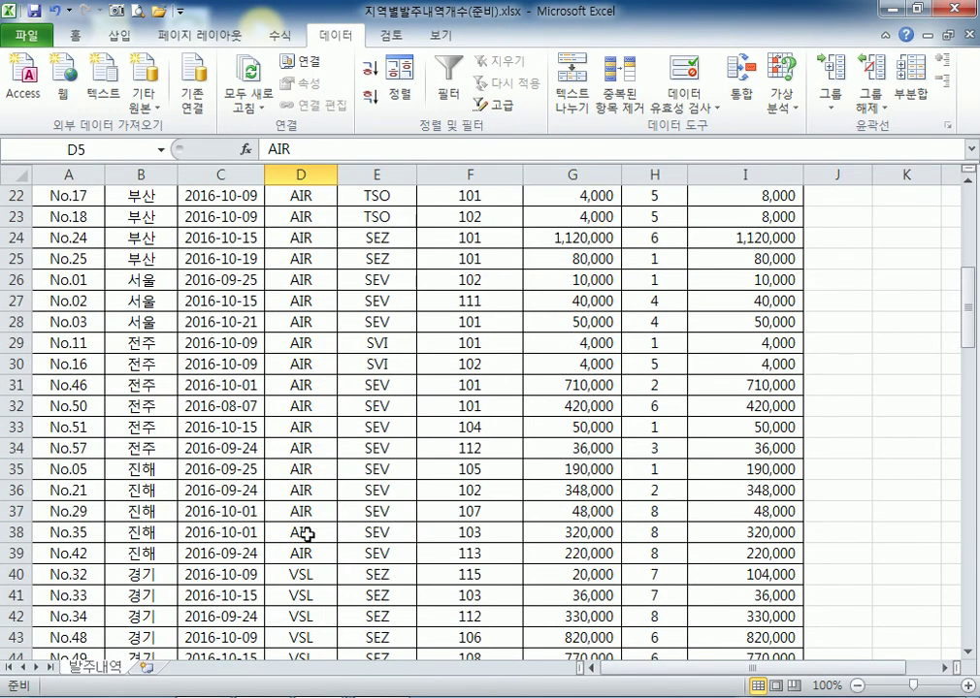
pyautogui.scroll(18, 303, 539)
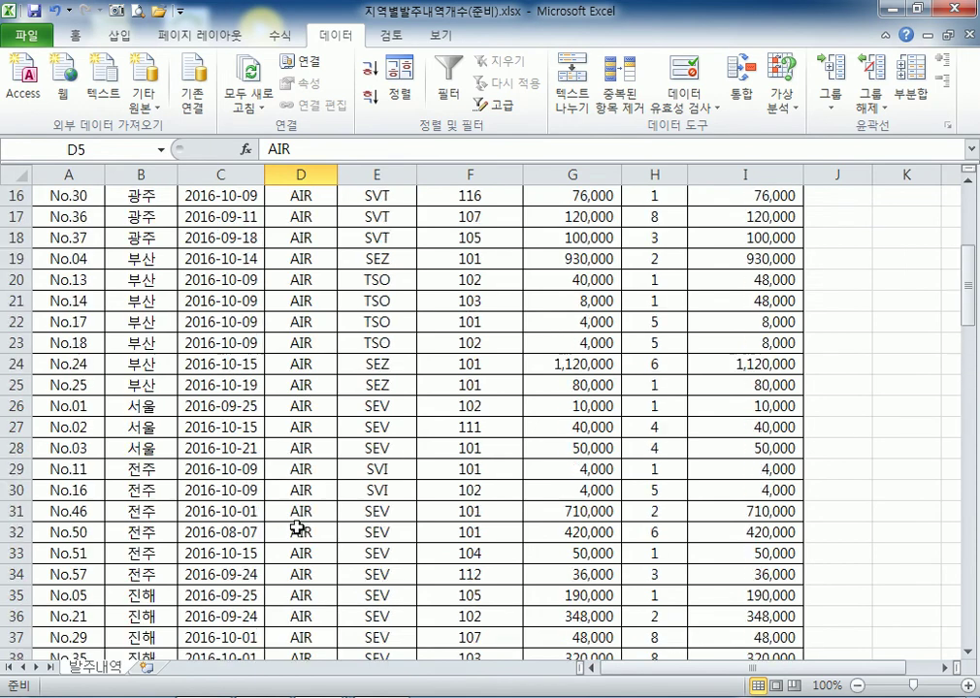
pyautogui.moveTo(301, 238); pyautogui.dragTo(318, 431)
pyautogui.scroll(-3, 303, 448)
pyautogui.click(308, 365)
pyautogui.scroll(6, 302, 373)
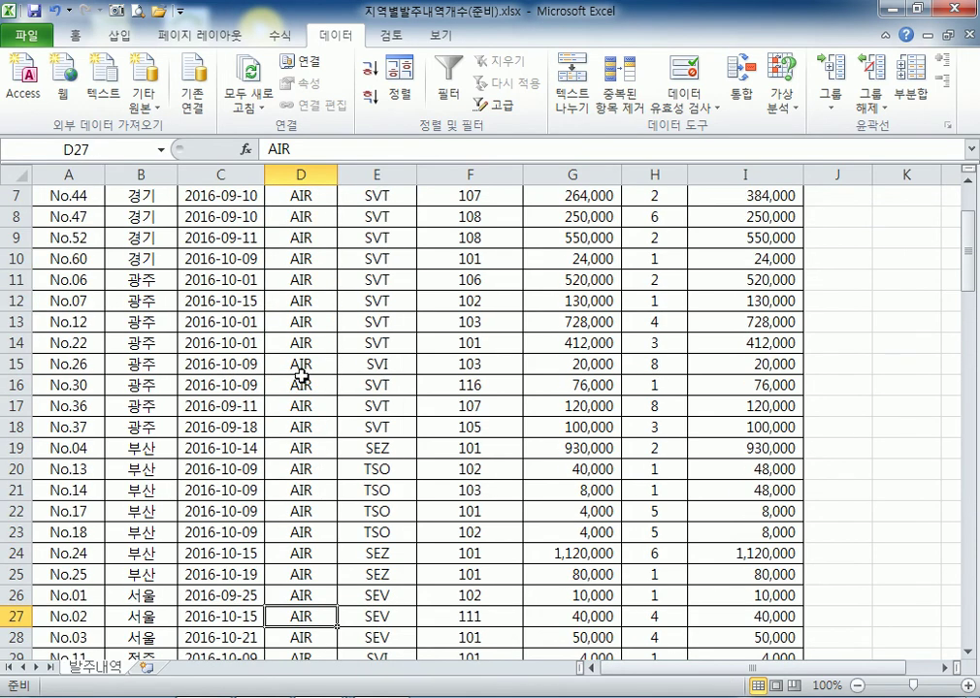
pyautogui.click(302, 375)
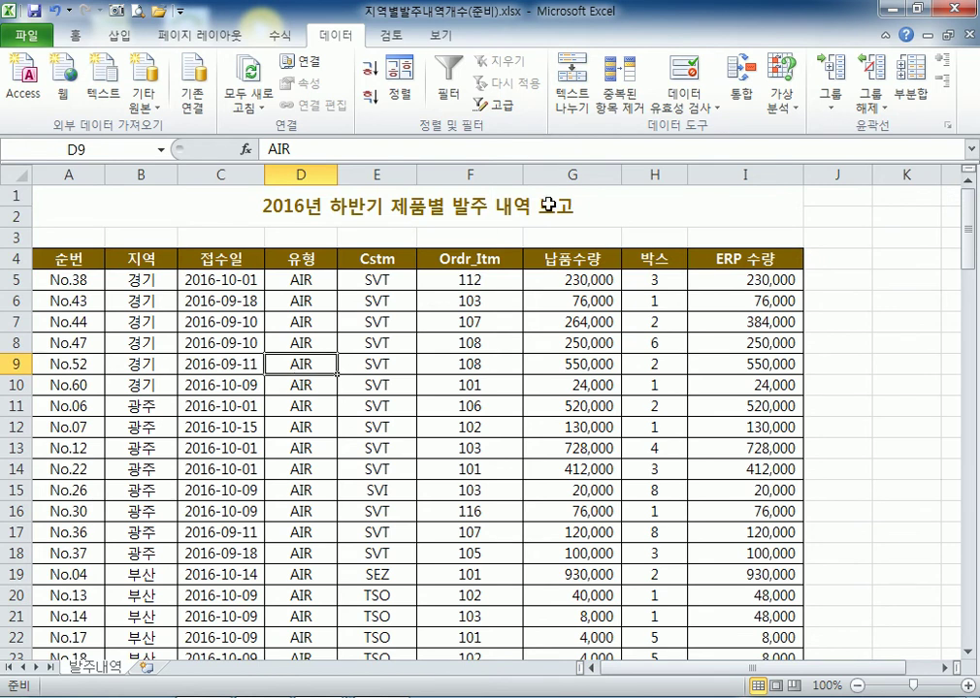
# Subtotal the table grouped by 유형 with the 개수 function, counting only the 유형 item instead of 지역
pyautogui.click(912, 97)
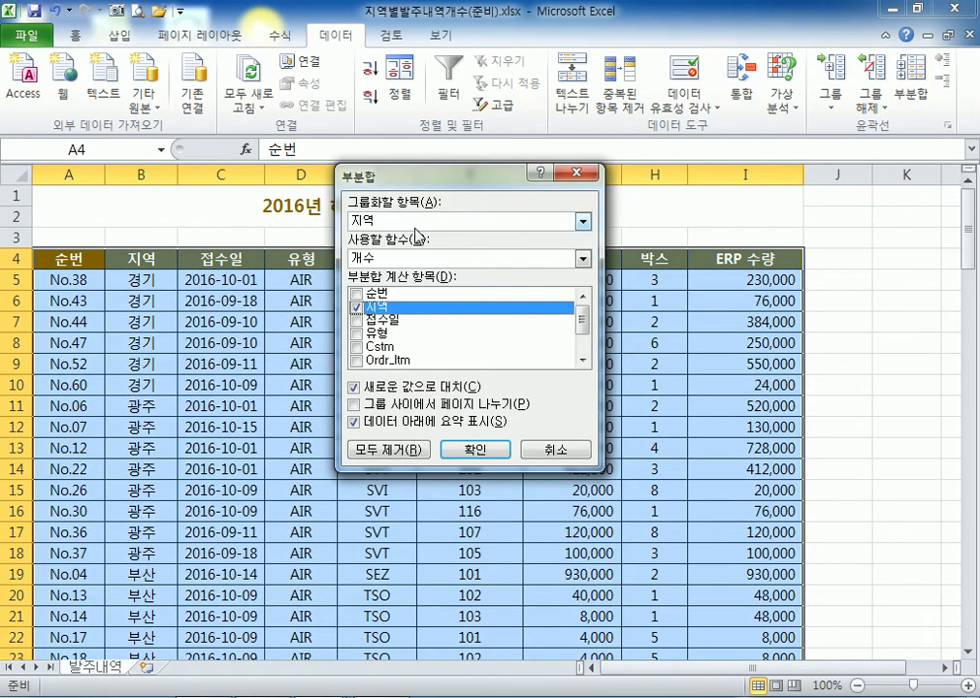
pyautogui.click(415, 215)
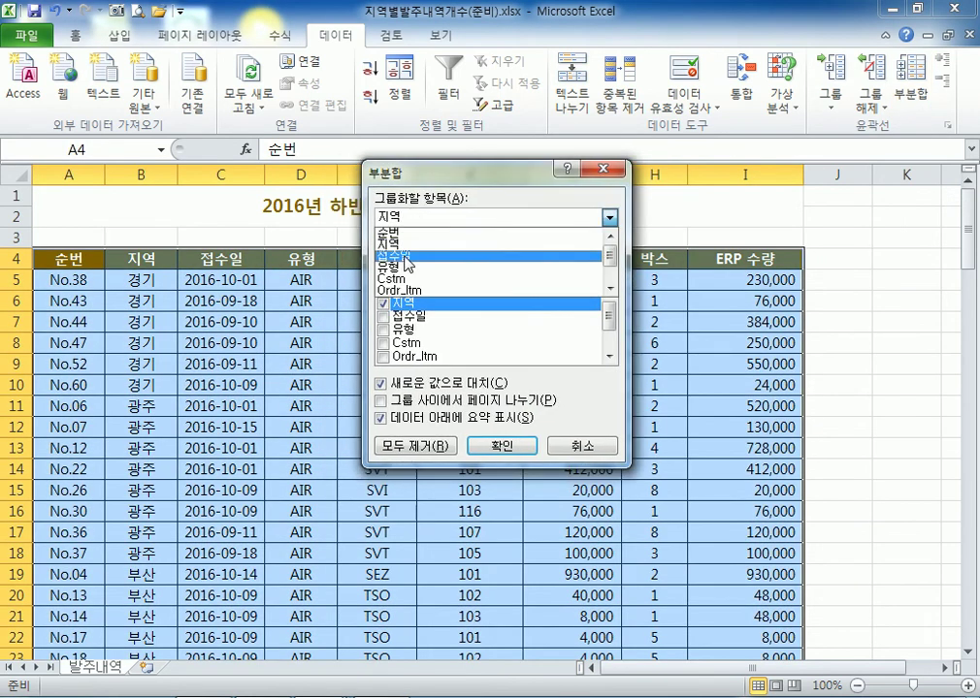
pyautogui.click(514, 265)
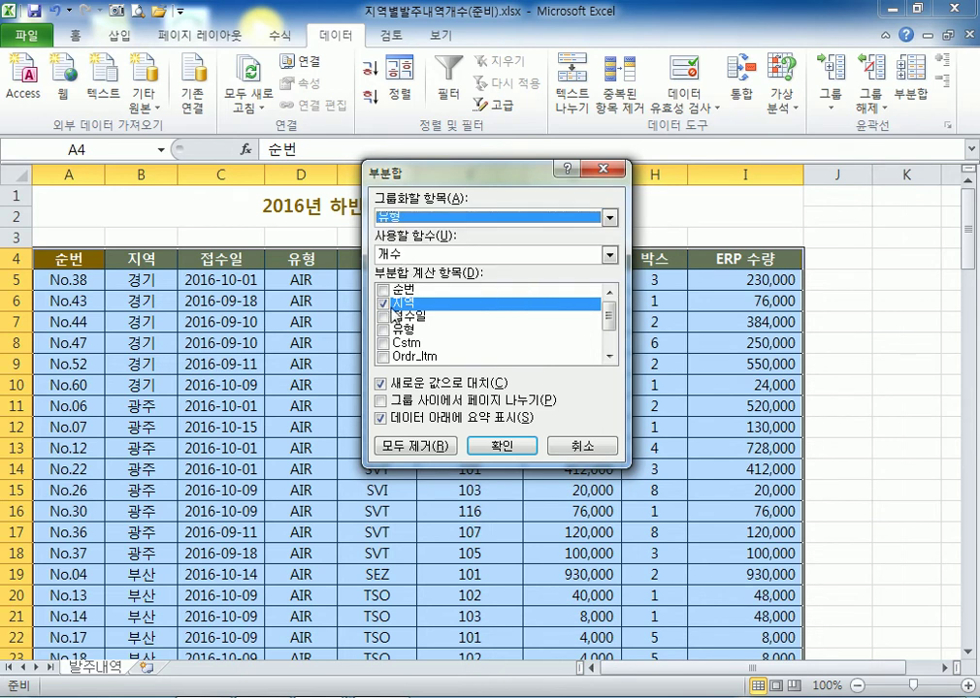
pyautogui.click(384, 304)
pyautogui.click(384, 331)
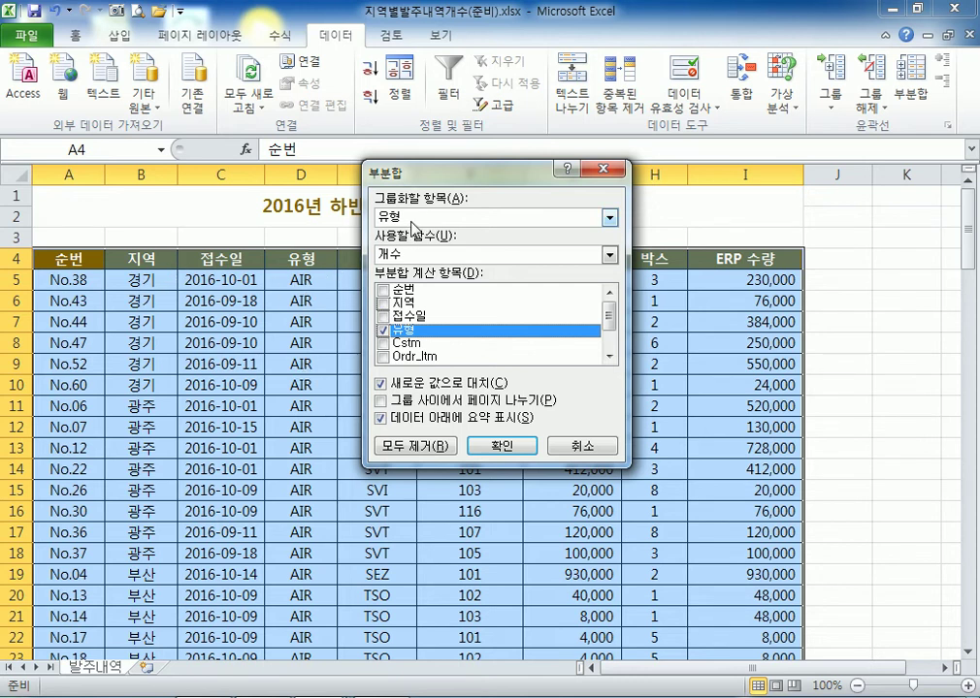
pyautogui.click(502, 446)
pyautogui.click(345, 361)
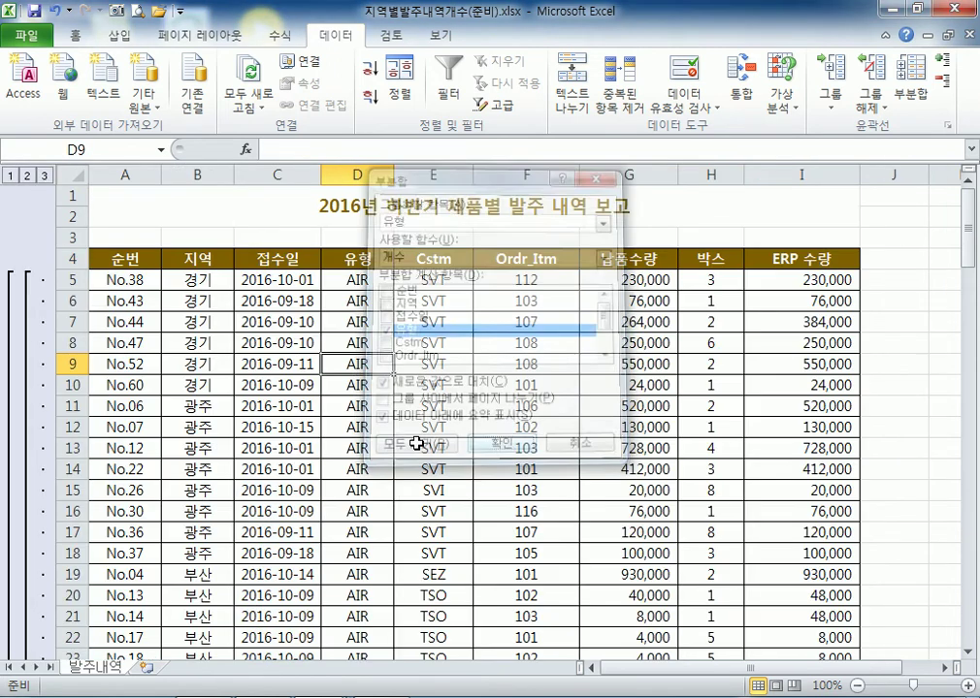
# Look through the subtotaled table for the AIR, VSL and overall count rows
pyautogui.scroll(-7, 340, 364)
pyautogui.scroll(-5, 340, 364)
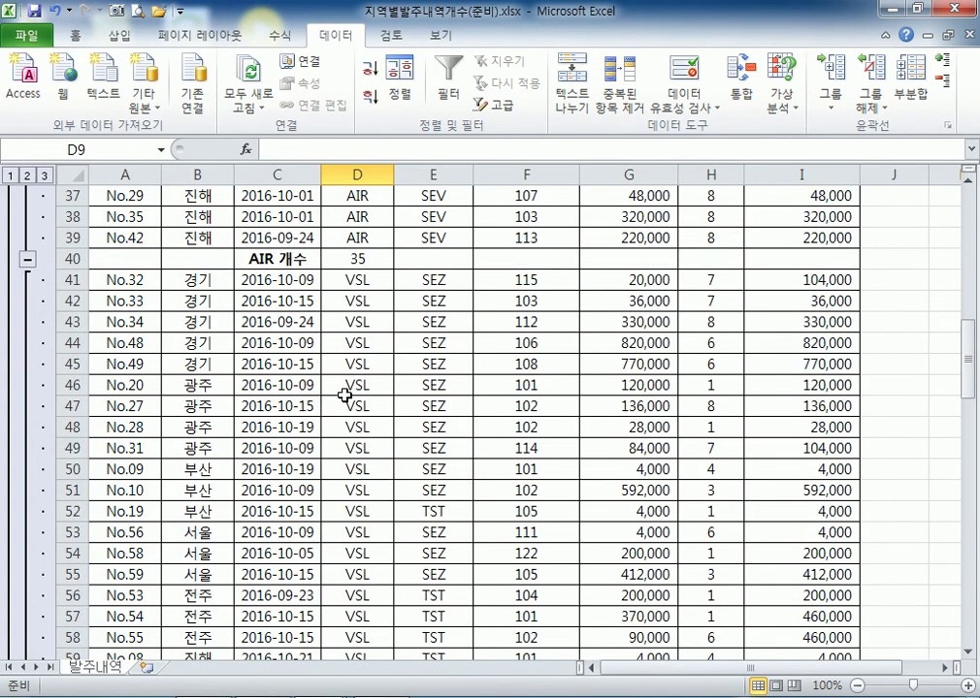
pyautogui.scroll(-7, 345, 395)
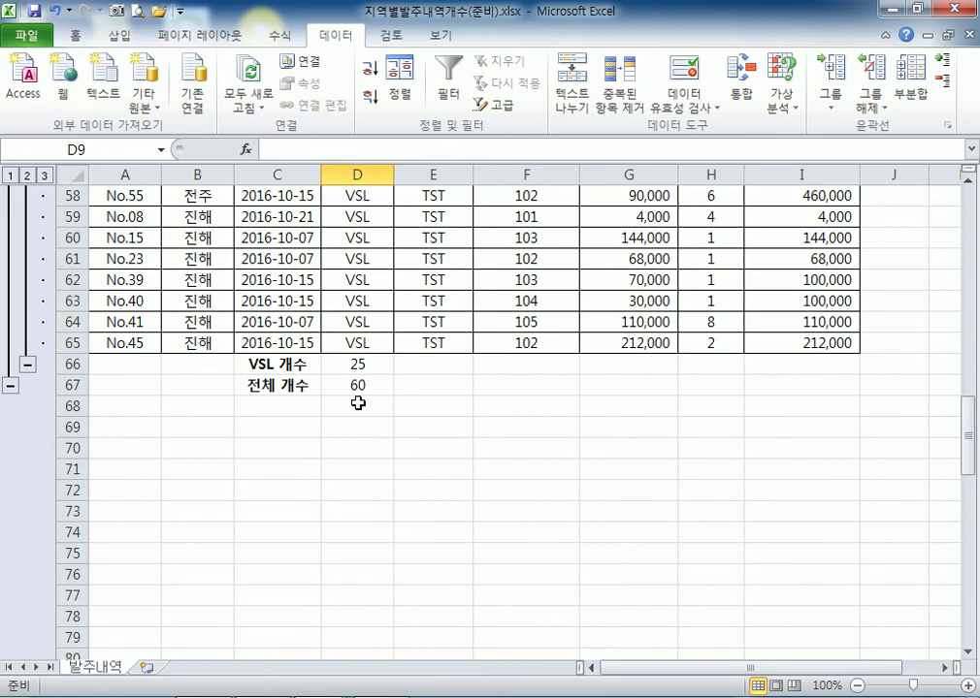
pyautogui.scroll(14, 358, 402)
pyautogui.scroll(5, 358, 405)
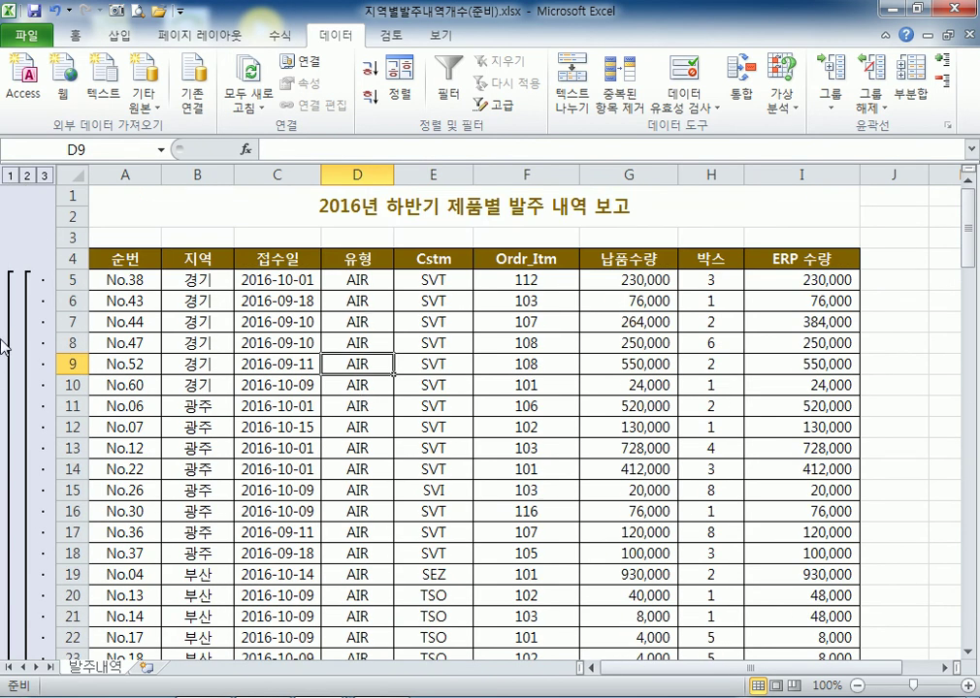
# Switch through outline levels 1, 2 and 3, check the grand total's formula, and show only the 유형 totals
pyautogui.click(11, 176)
pyautogui.click(27, 175)
pyautogui.click(43, 176)
pyautogui.click(10, 175)
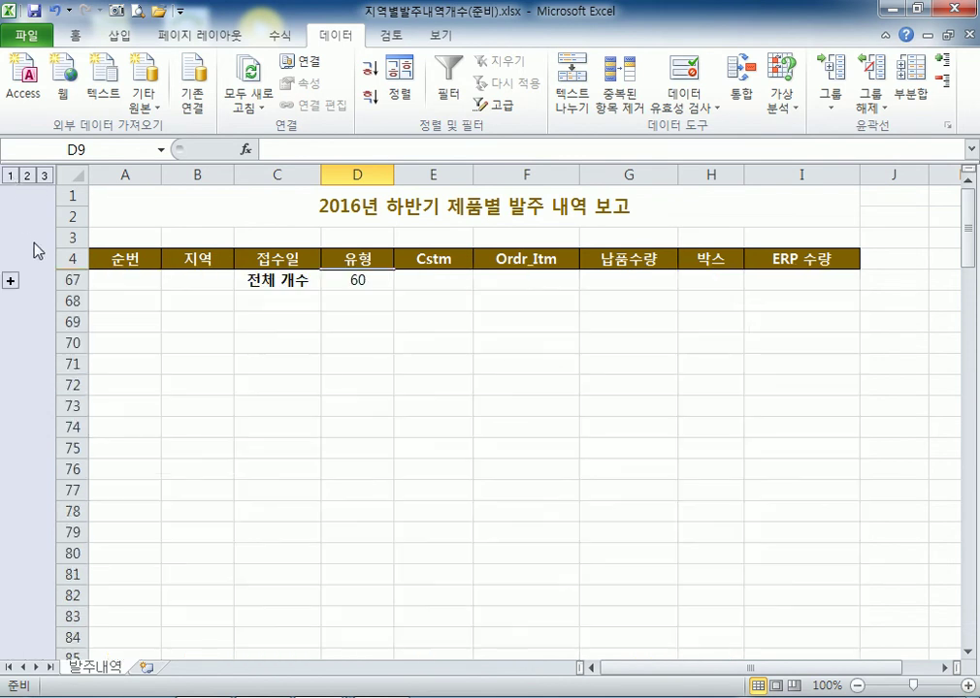
pyautogui.click(333, 282)
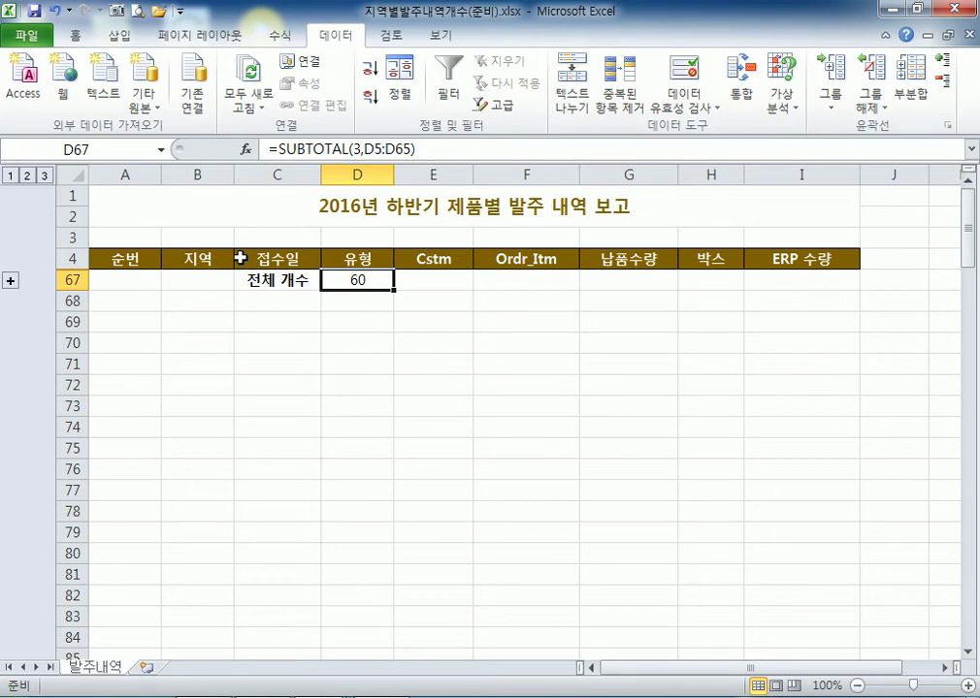
pyautogui.click(27, 176)
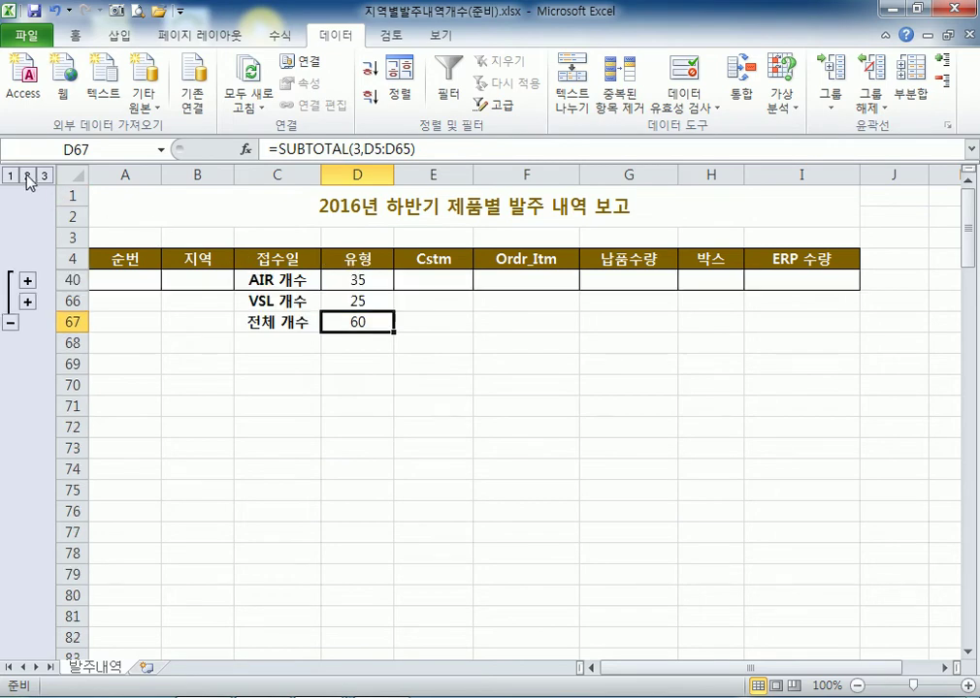
# Check the AIR and VSL count labels and compare the full detail with the level 2 summary
pyautogui.click(261, 280)
pyautogui.click(264, 301)
pyautogui.click(271, 281)
pyautogui.click(277, 300)
pyautogui.click(274, 280)
pyautogui.click(273, 301)
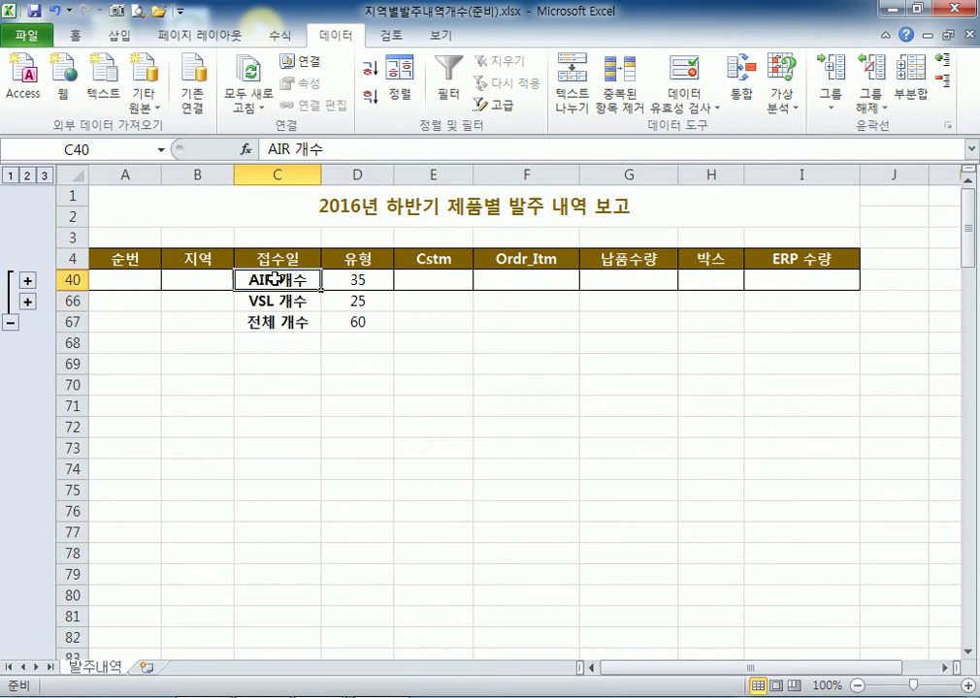
pyautogui.click(265, 279)
pyautogui.click(44, 175)
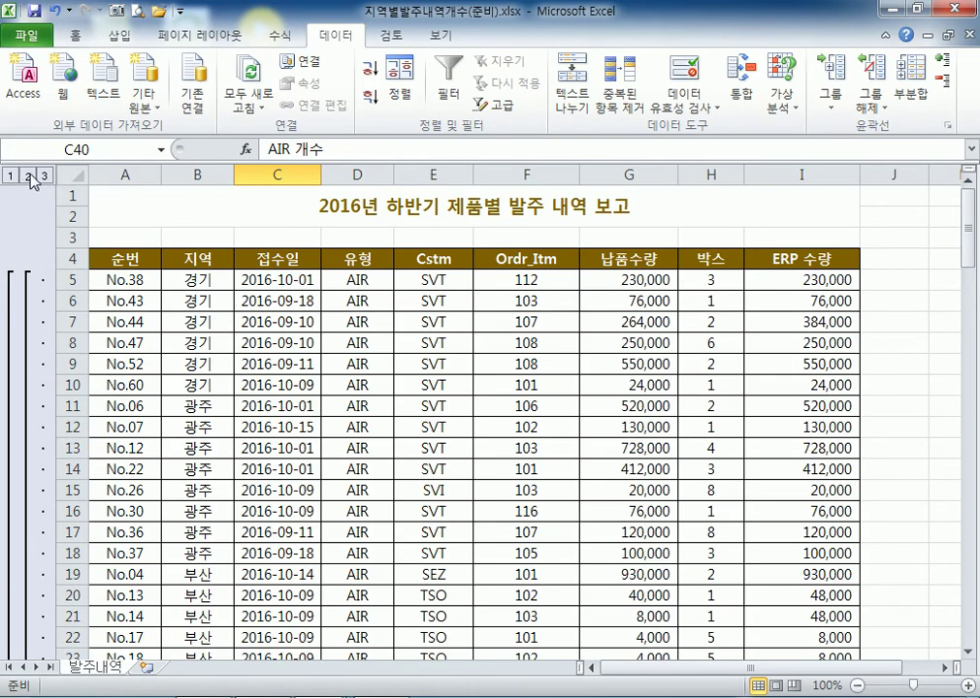
pyautogui.click(28, 175)
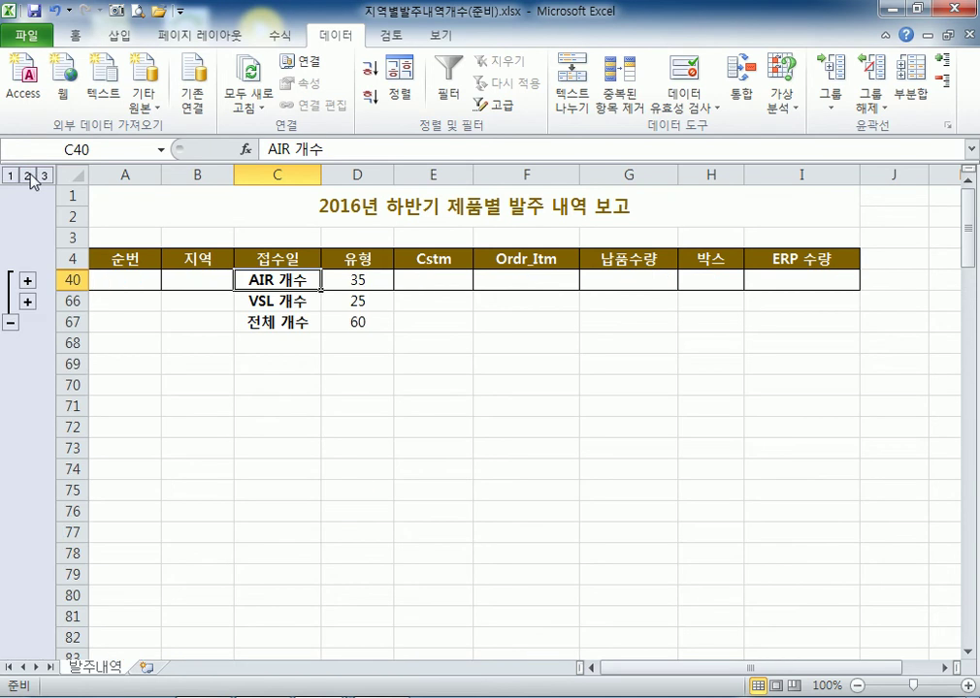
# Expand the AIR group and then the VSL group to view their rows, collapsing each one again
pyautogui.click(27, 281)
pyautogui.scroll(5, 29, 301)
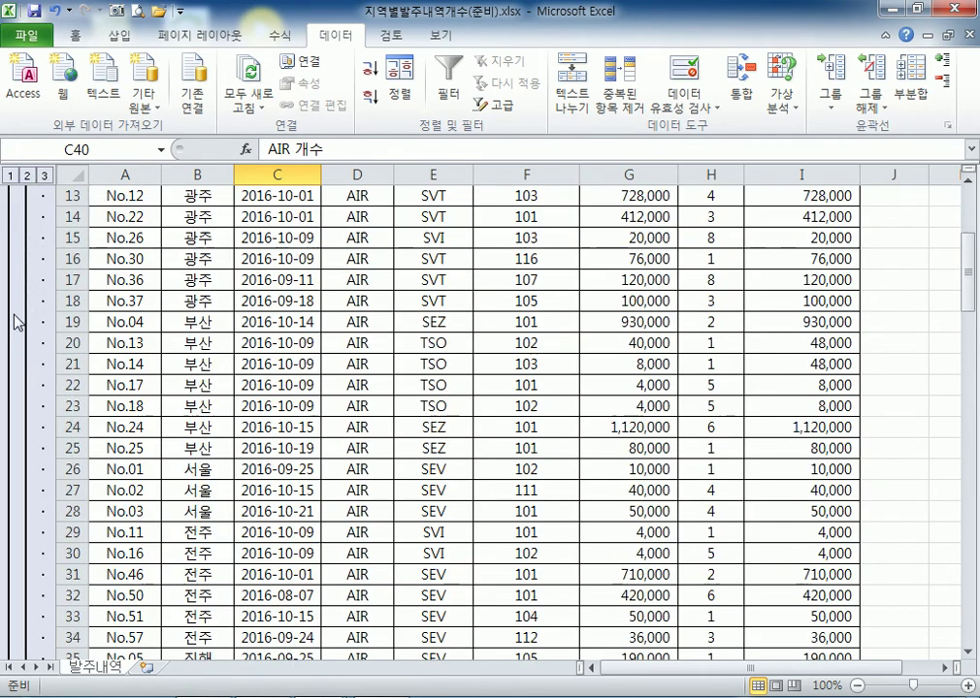
pyautogui.scroll(-10, 29, 301)
pyautogui.click(23, 256)
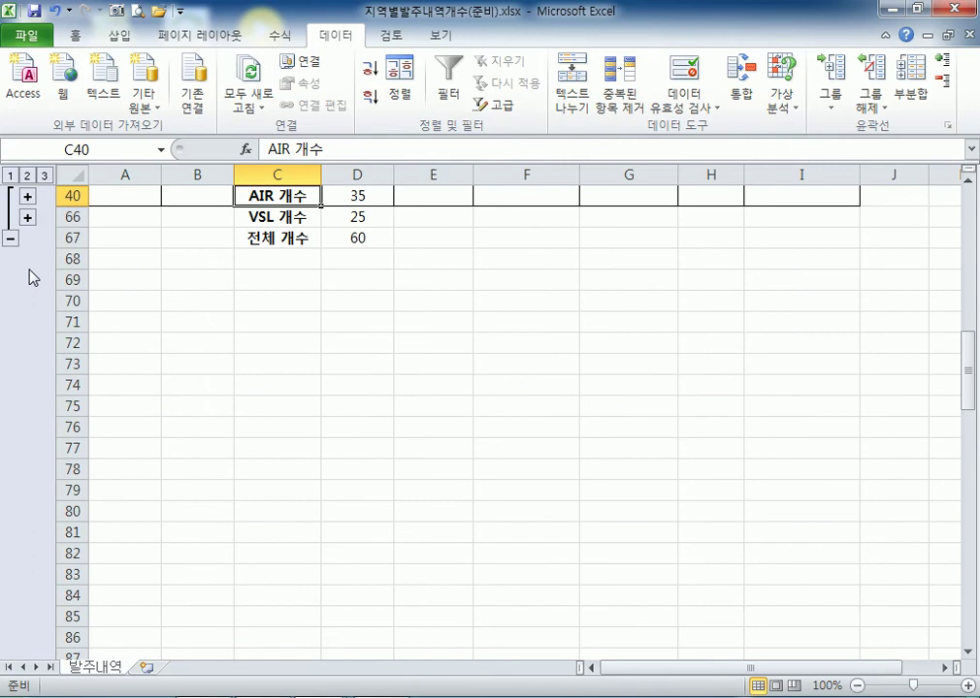
pyautogui.click(28, 218)
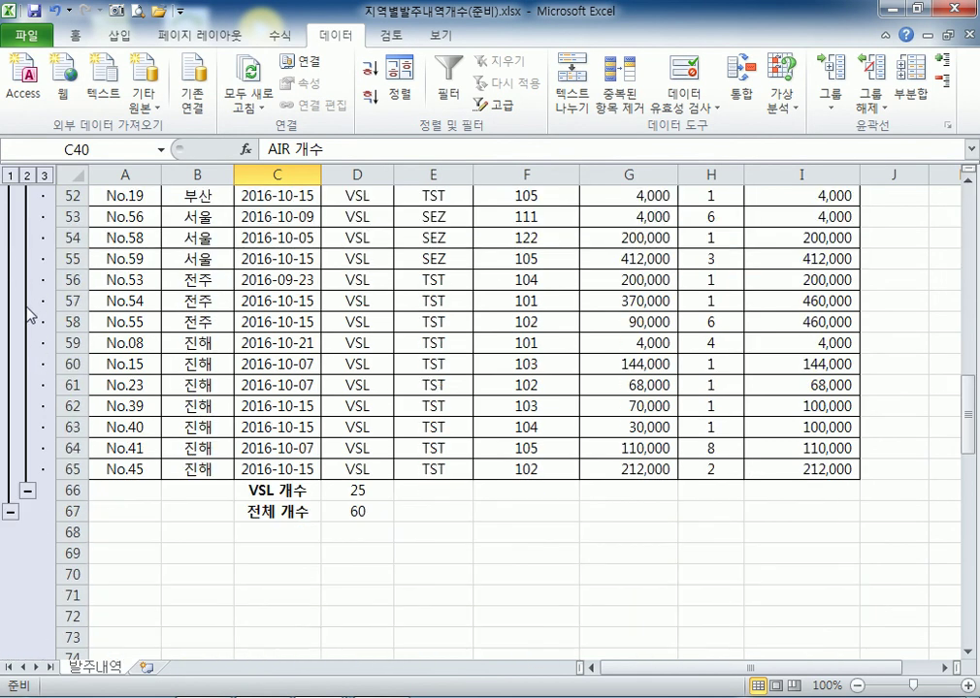
pyautogui.scroll(-5, 31, 339)
pyautogui.scroll(3, 18, 223)
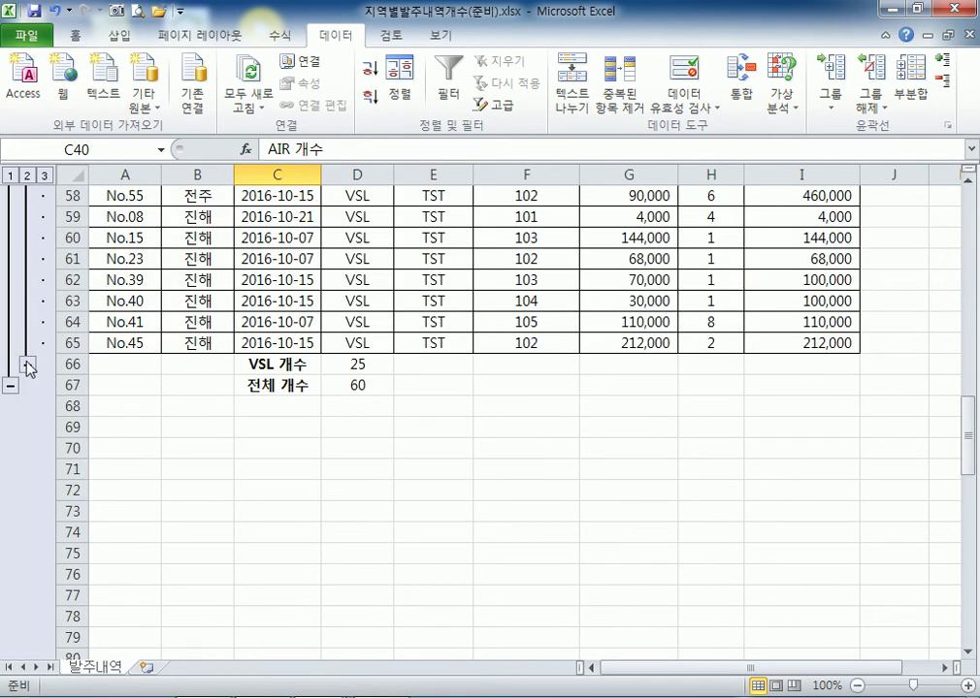
pyautogui.click(27, 367)
pyautogui.scroll(2, 25, 233)
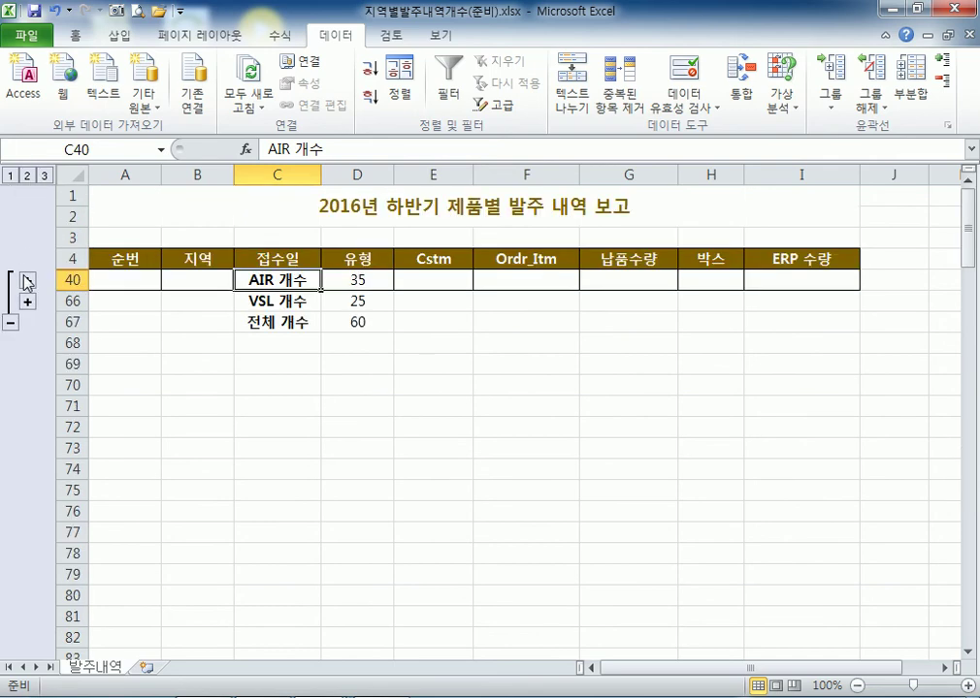
# Compare the grand total view with the full detail, then return to outline level 2
pyautogui.click(11, 176)
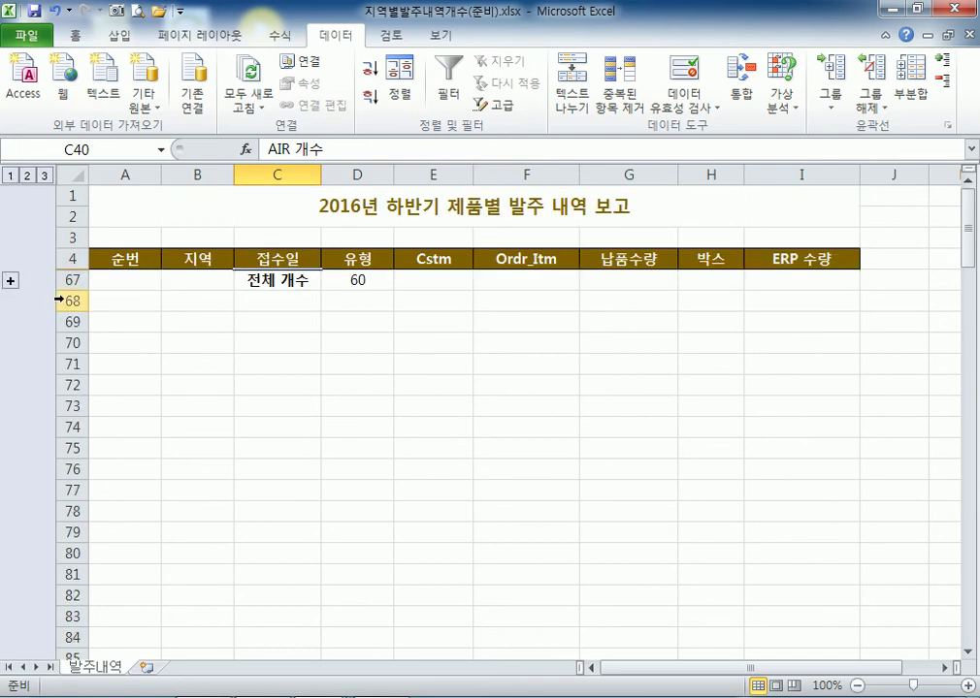
pyautogui.click(44, 177)
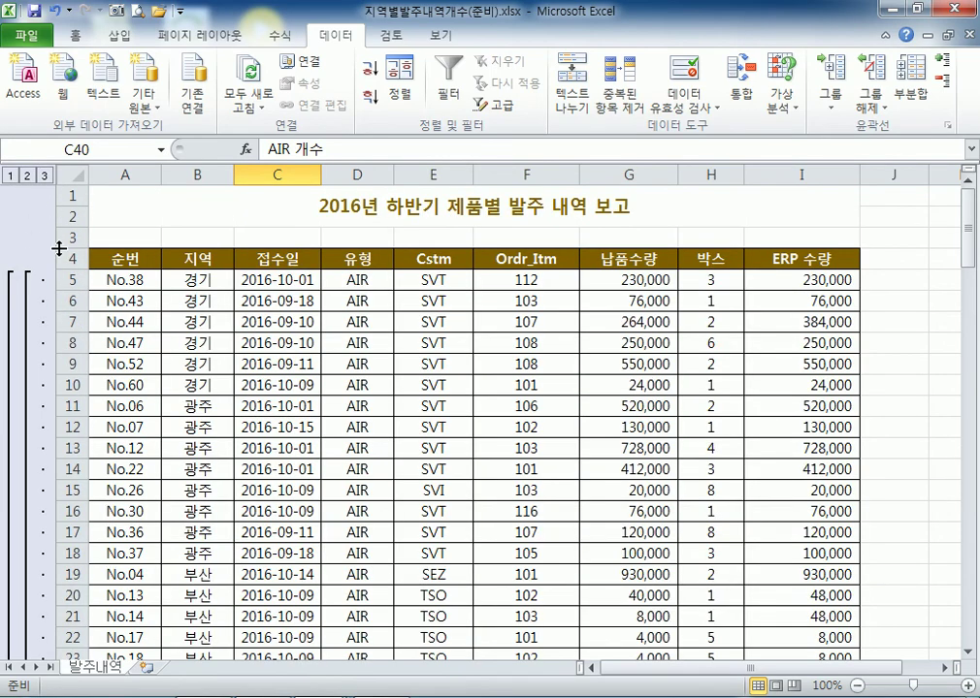
pyautogui.click(28, 176)
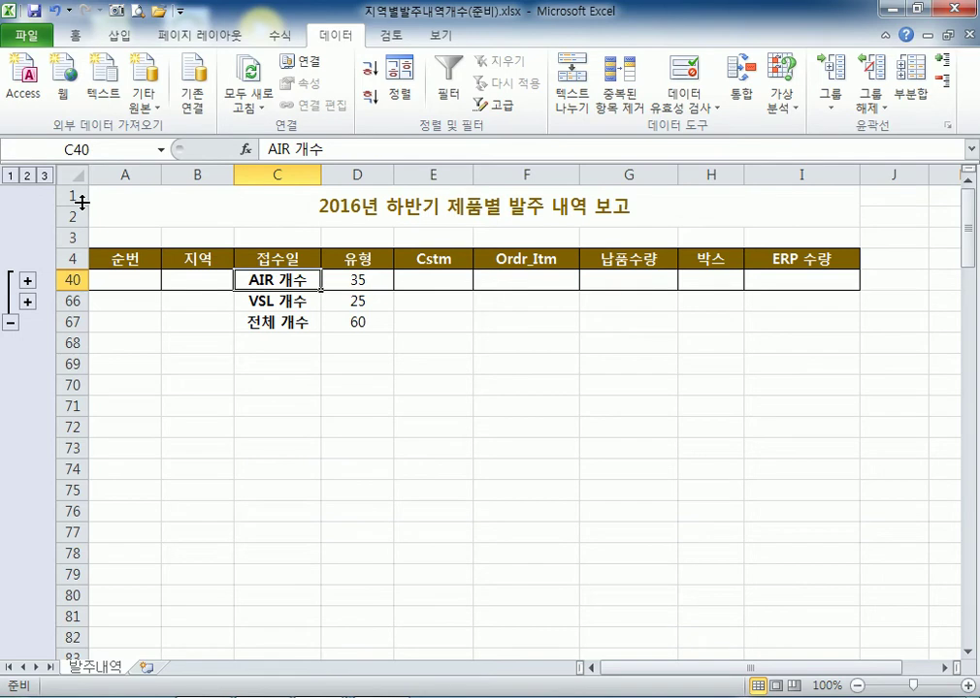
# Remove all of the 유형 subtotals from the table
pyautogui.click(907, 97)
pyautogui.click(402, 447)
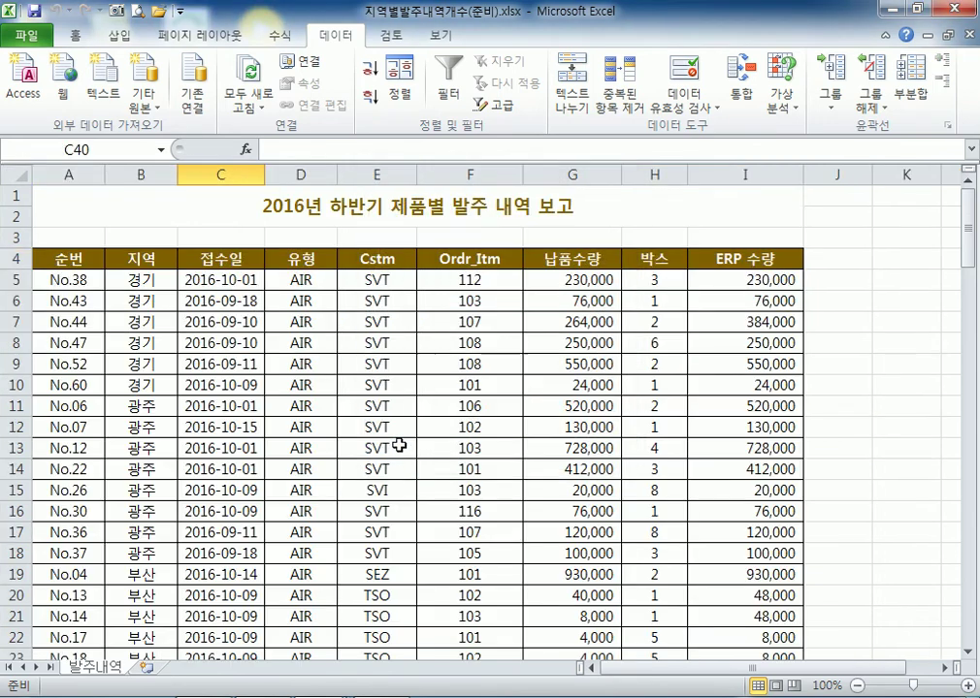
# Examine the 박스, 납품수량, 접수일, 지역, 유형 and Cstm columns as candidates for grouping and calculation
pyautogui.click(661, 279)
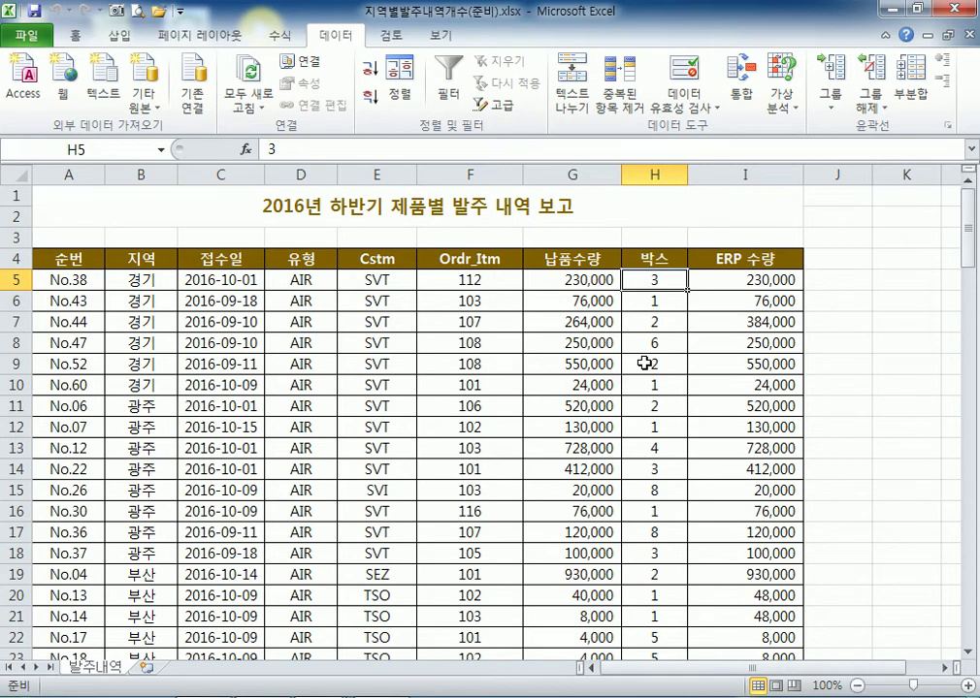
pyautogui.click(561, 280)
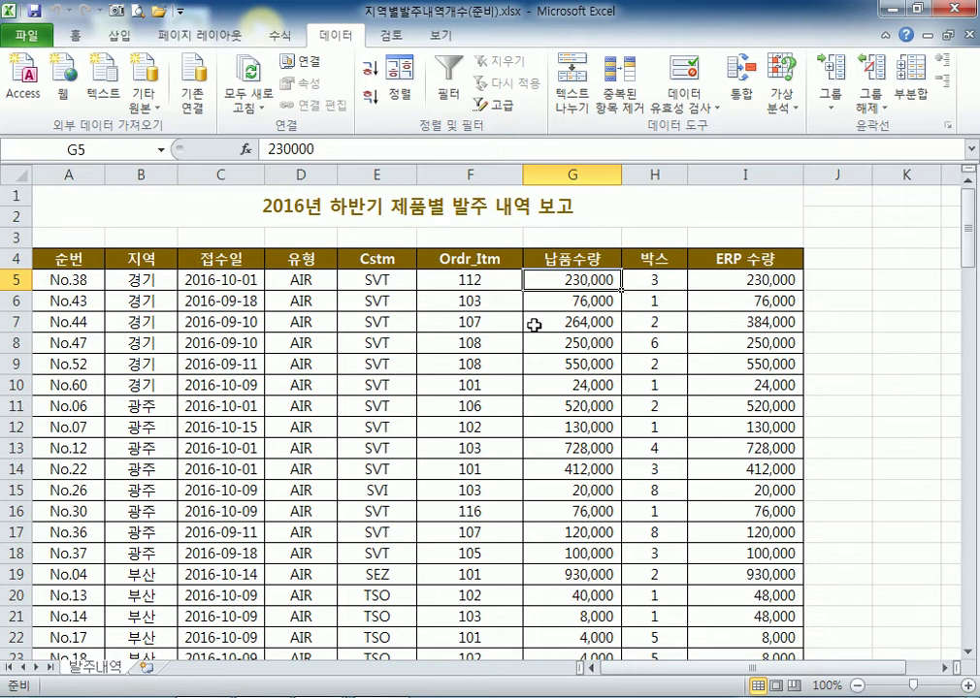
pyautogui.click(192, 280)
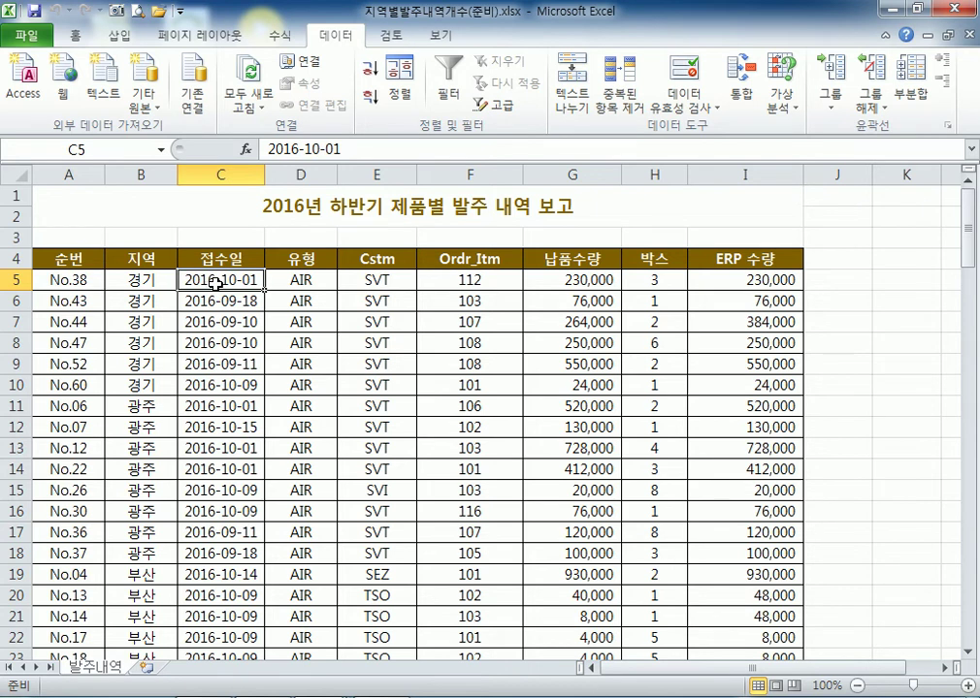
pyautogui.click(140, 175)
pyautogui.click(299, 175)
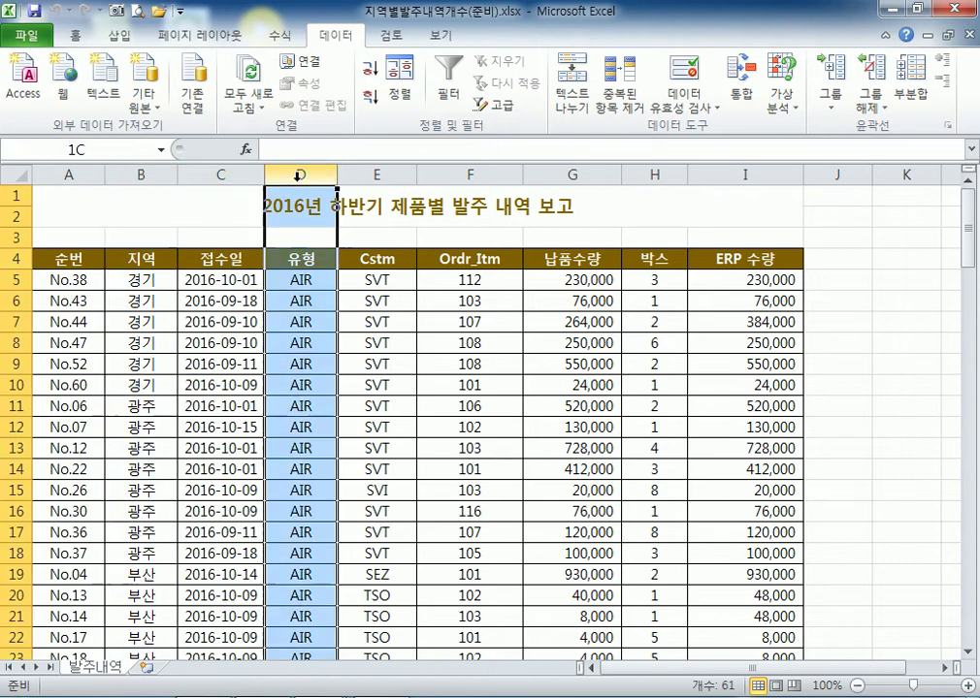
pyautogui.click(365, 175)
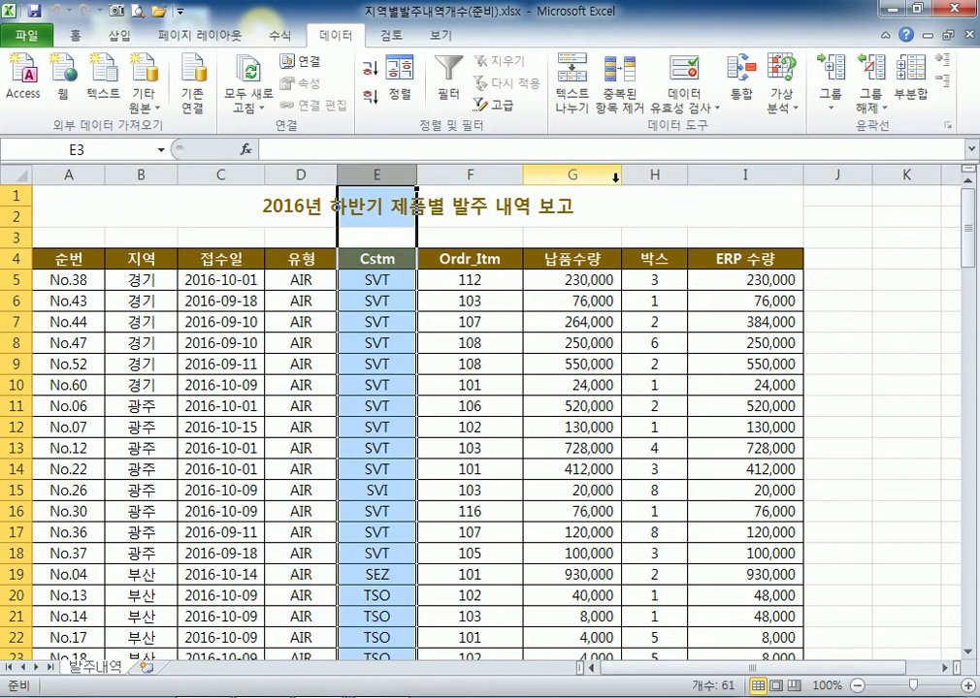
pyautogui.click(380, 321)
pyautogui.scroll(-6, 383, 416)
pyautogui.scroll(6, 382, 416)
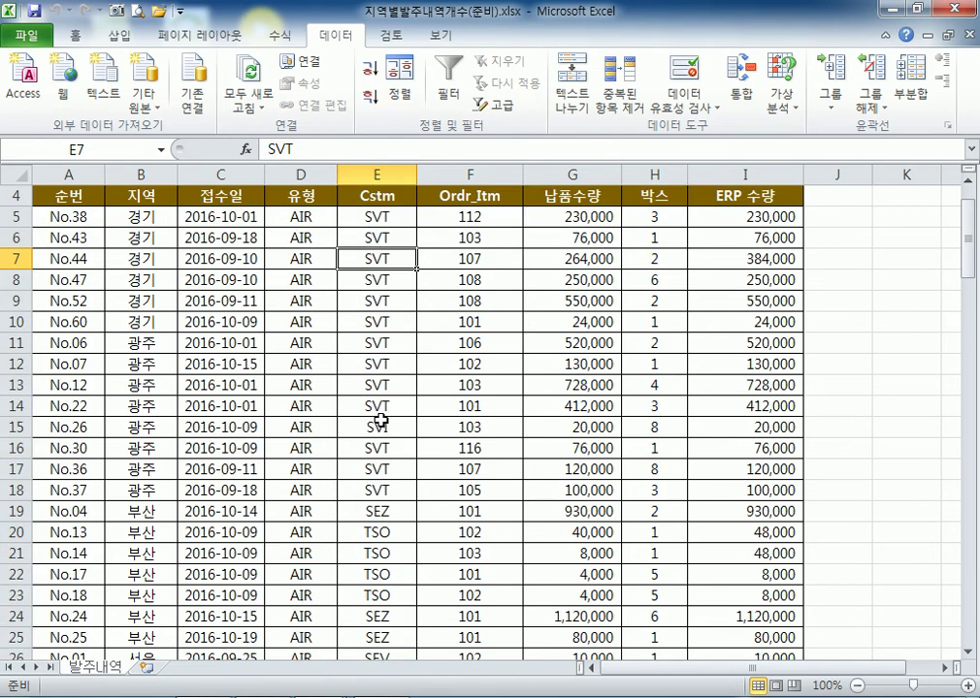
pyautogui.click(163, 406)
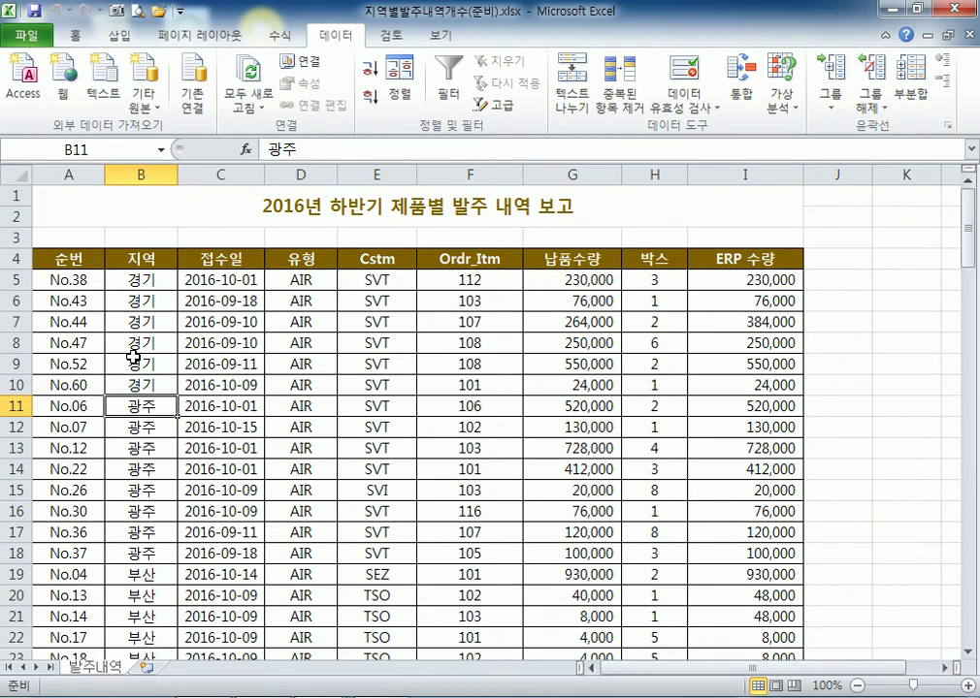
pyautogui.click(137, 282)
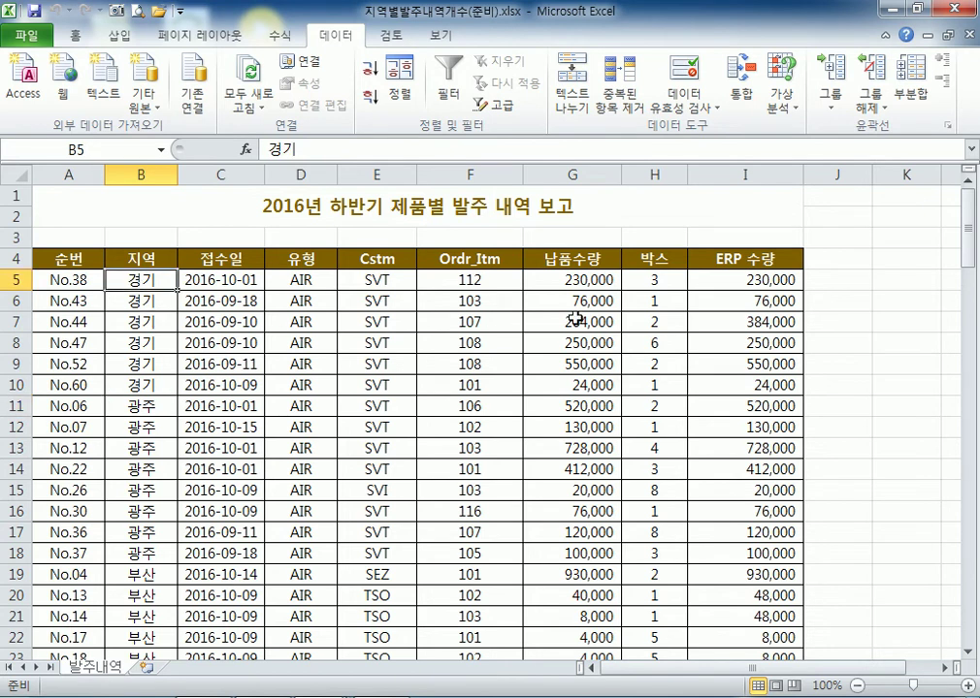
pyautogui.click(657, 281)
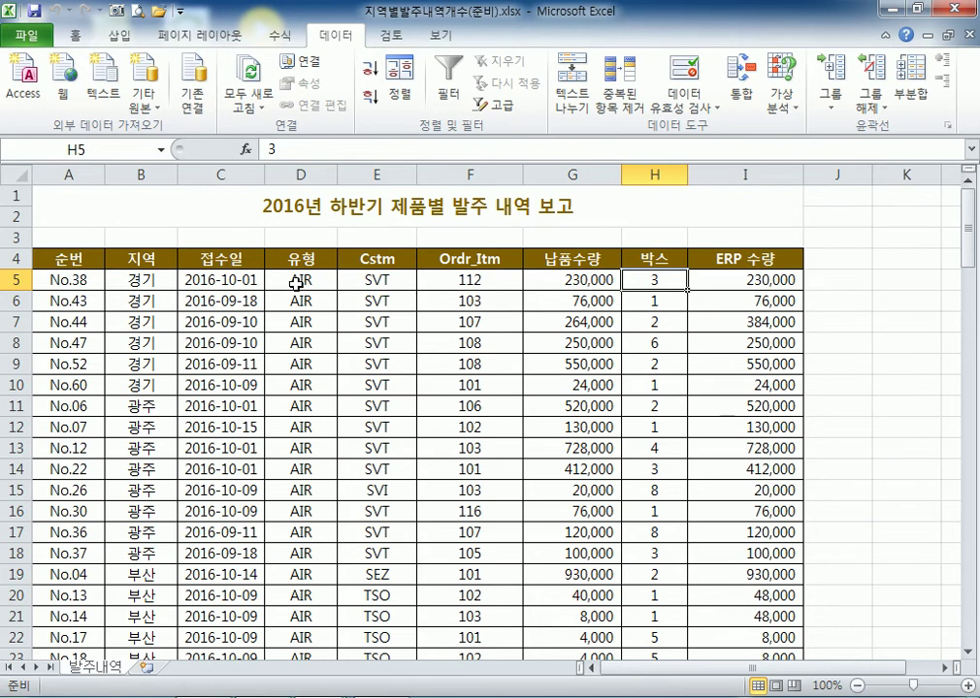
# Sort the order table ascending by 지역 and add subtotals per 지역 using the 평균 of 박스 only
pyautogui.click(140, 280)
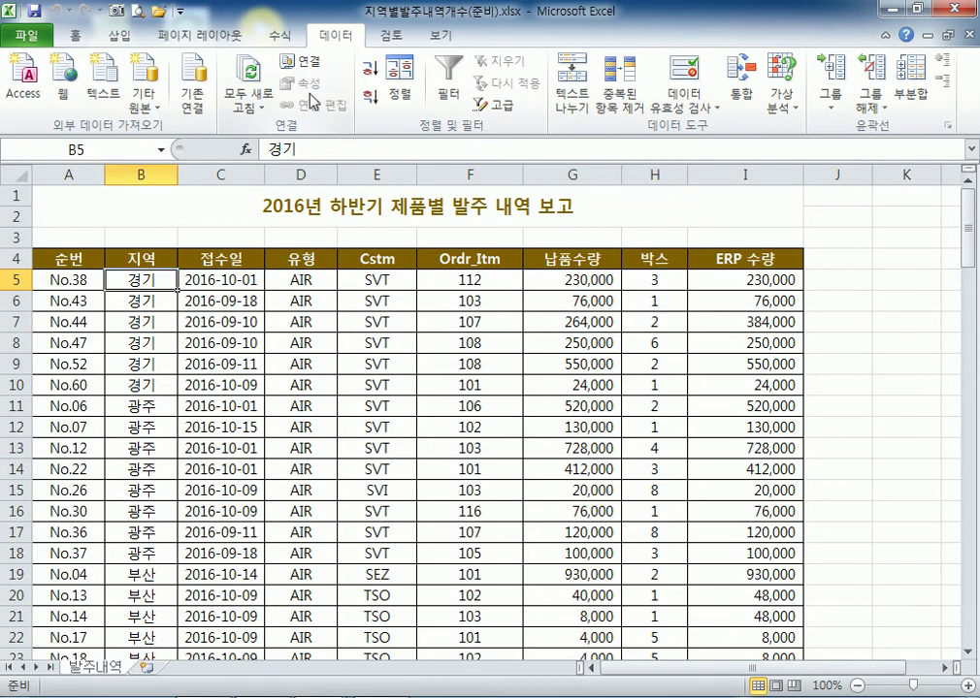
pyautogui.click(369, 70)
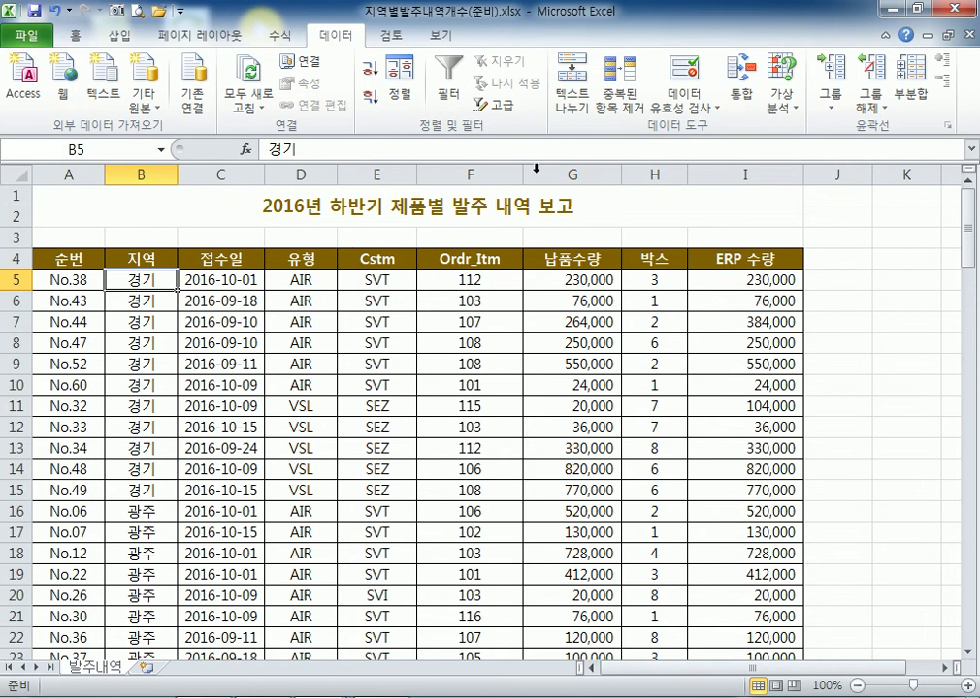
pyautogui.click(912, 88)
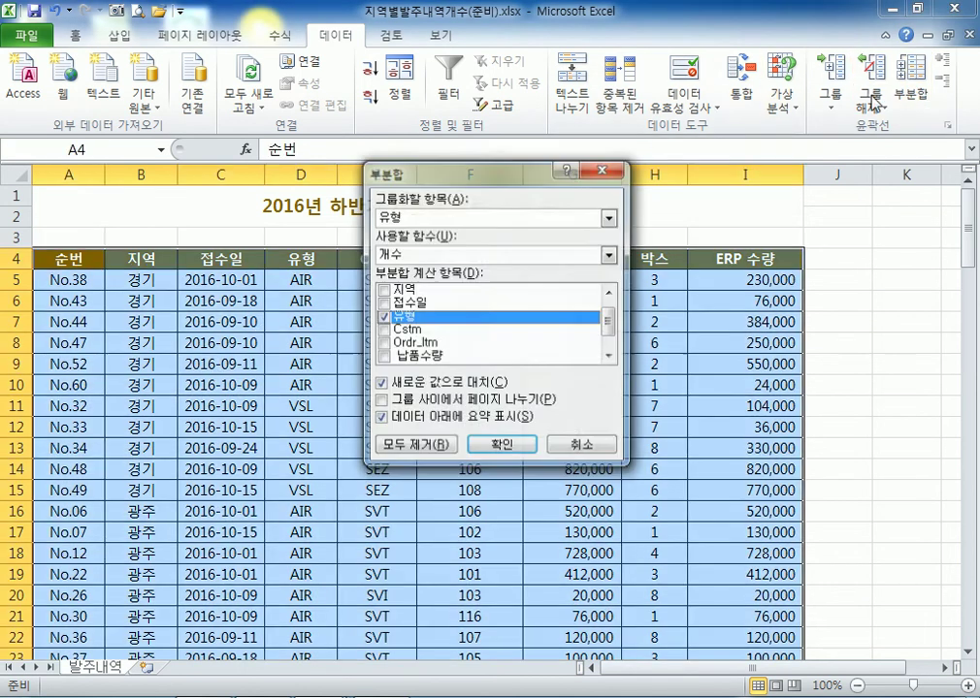
pyautogui.click(393, 217)
pyautogui.click(393, 244)
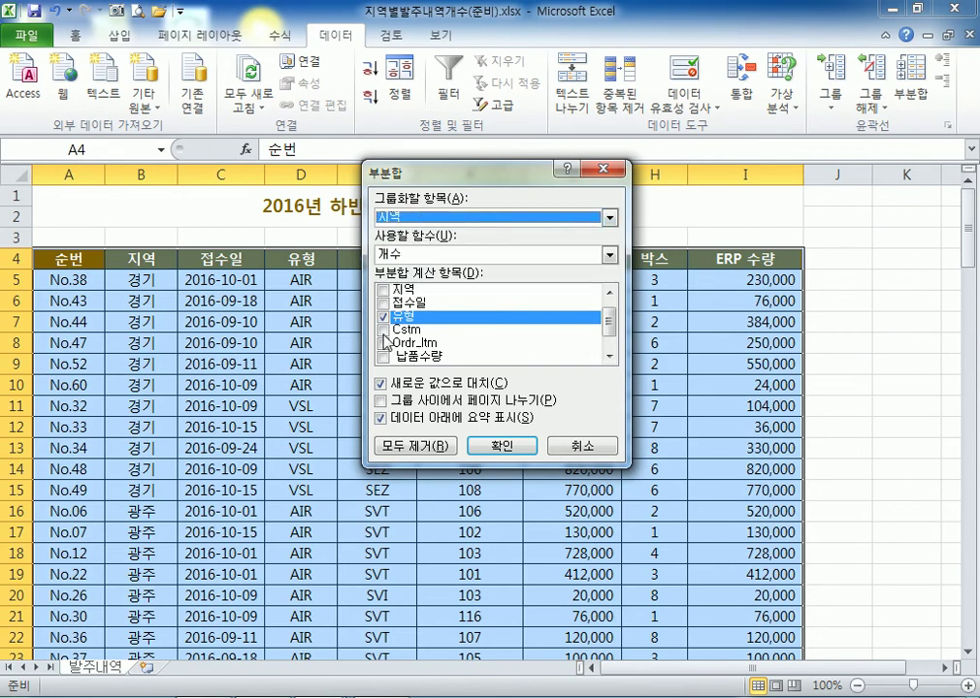
pyautogui.click(405, 316)
pyautogui.scroll(-1, 413, 333)
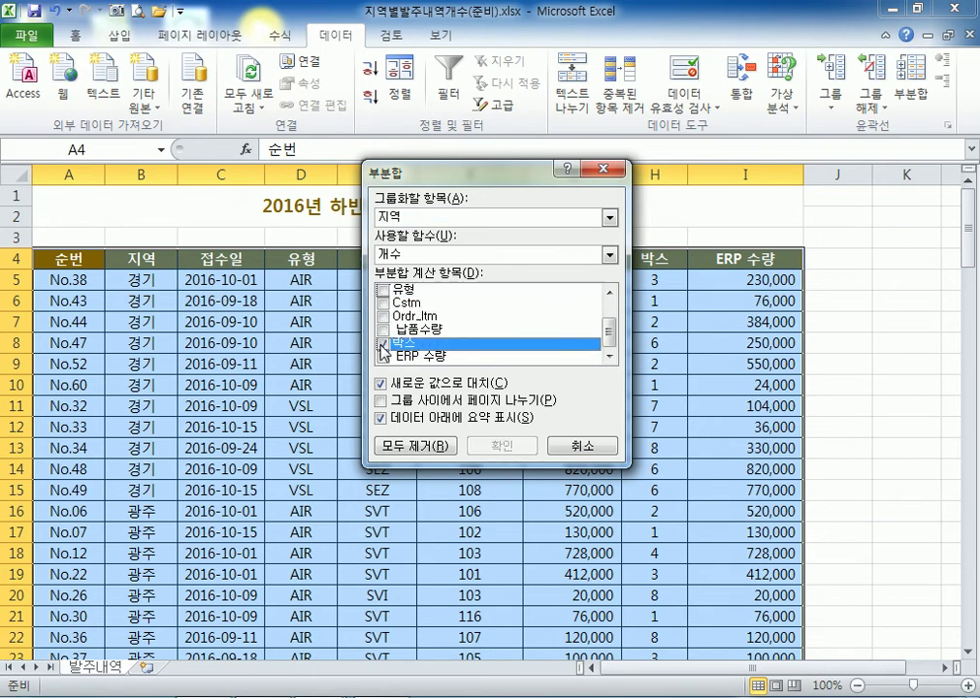
pyautogui.click(383, 356)
pyautogui.scroll(1, 392, 350)
pyautogui.scroll(-1, 391, 350)
pyautogui.click(408, 254)
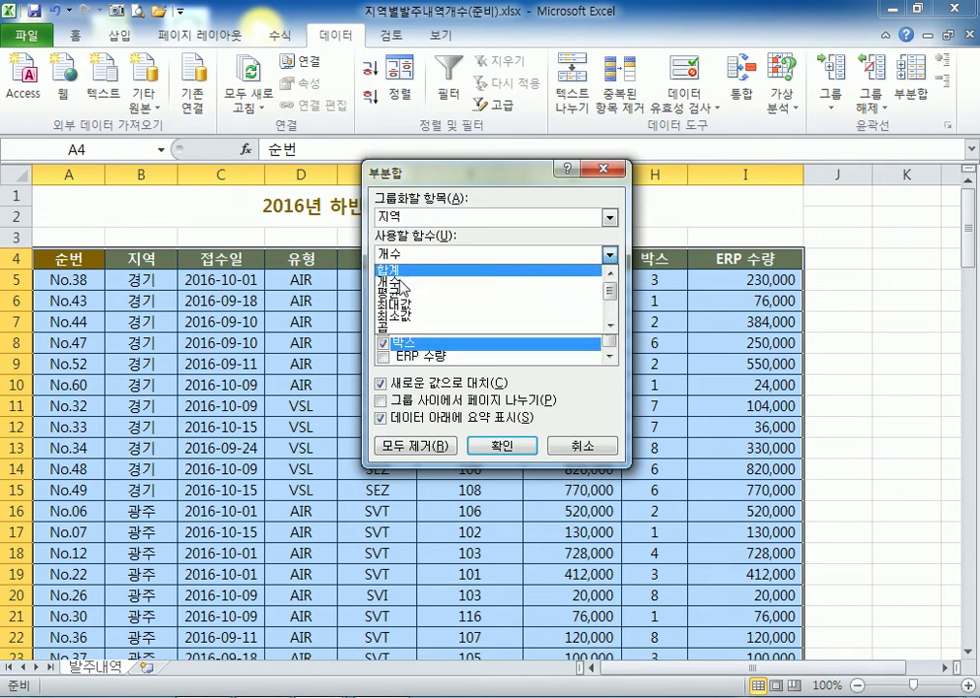
pyautogui.click(402, 275)
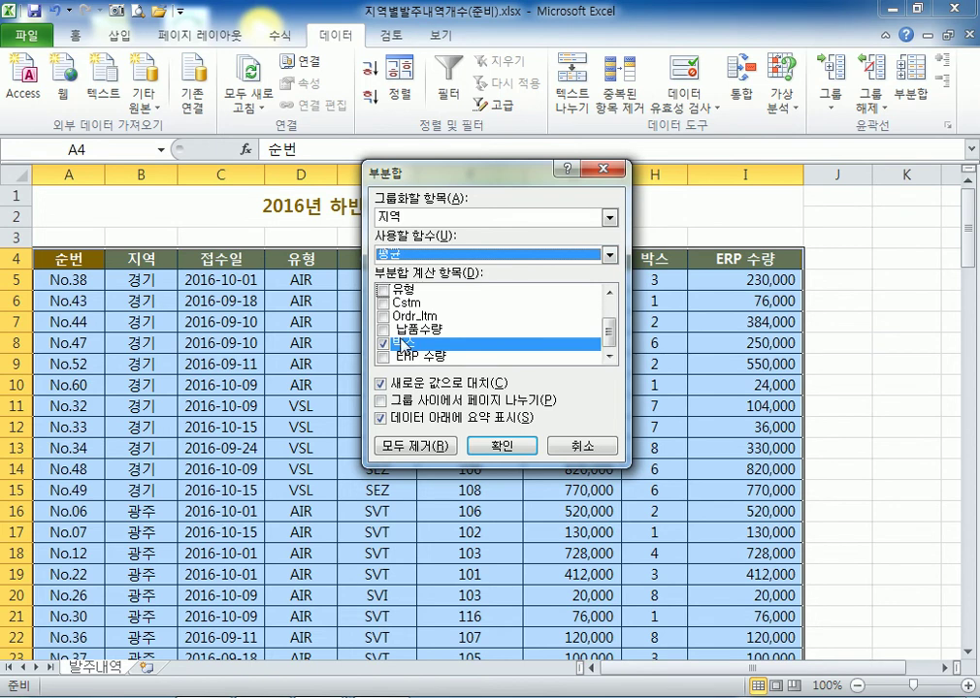
pyautogui.click(499, 449)
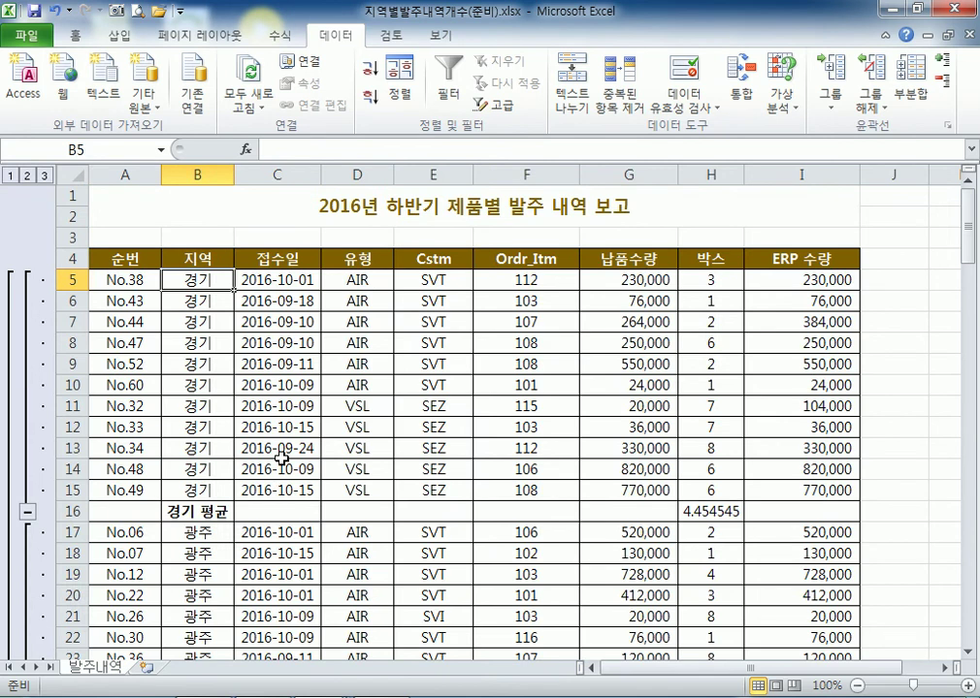
# Replace the subtotals with the 합계 of 납품수량 per 지역, leaving 박스 out of the calculation
pyautogui.click(910, 93)
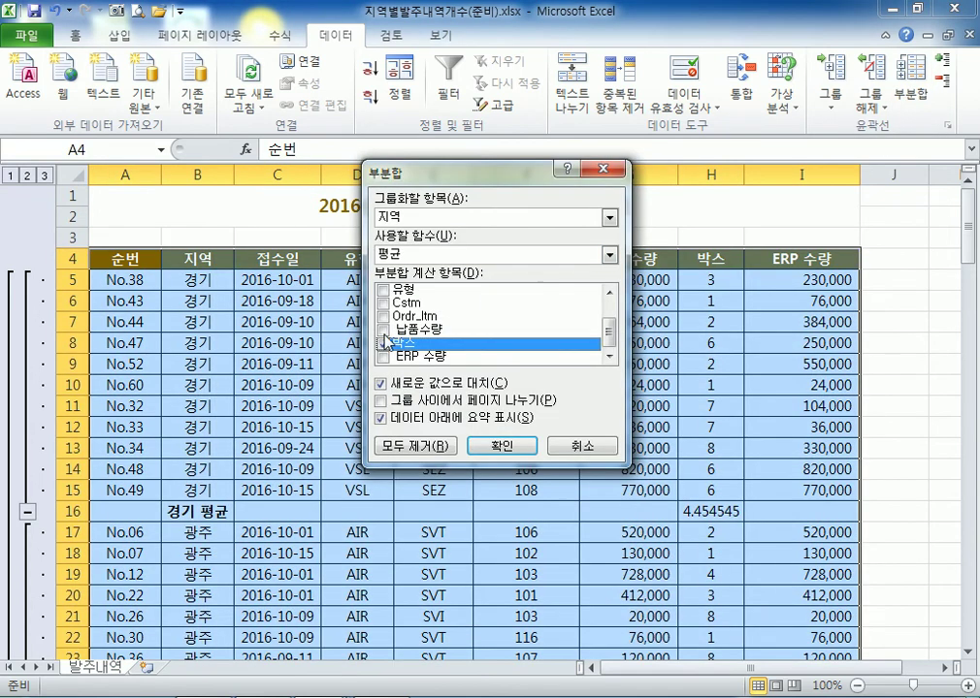
pyautogui.click(383, 343)
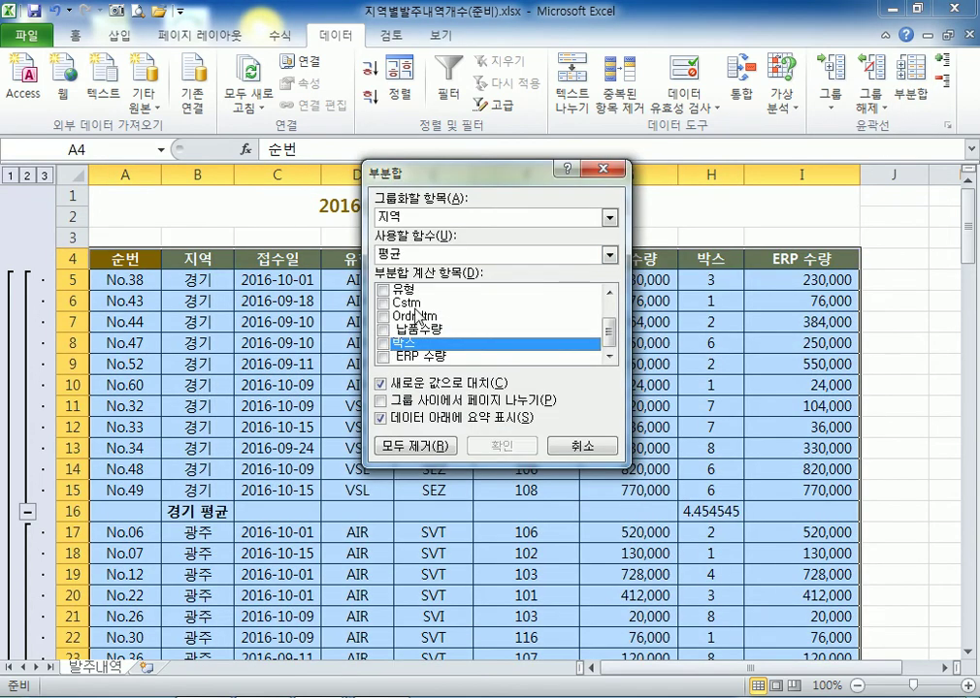
pyautogui.click(384, 329)
pyautogui.click(406, 256)
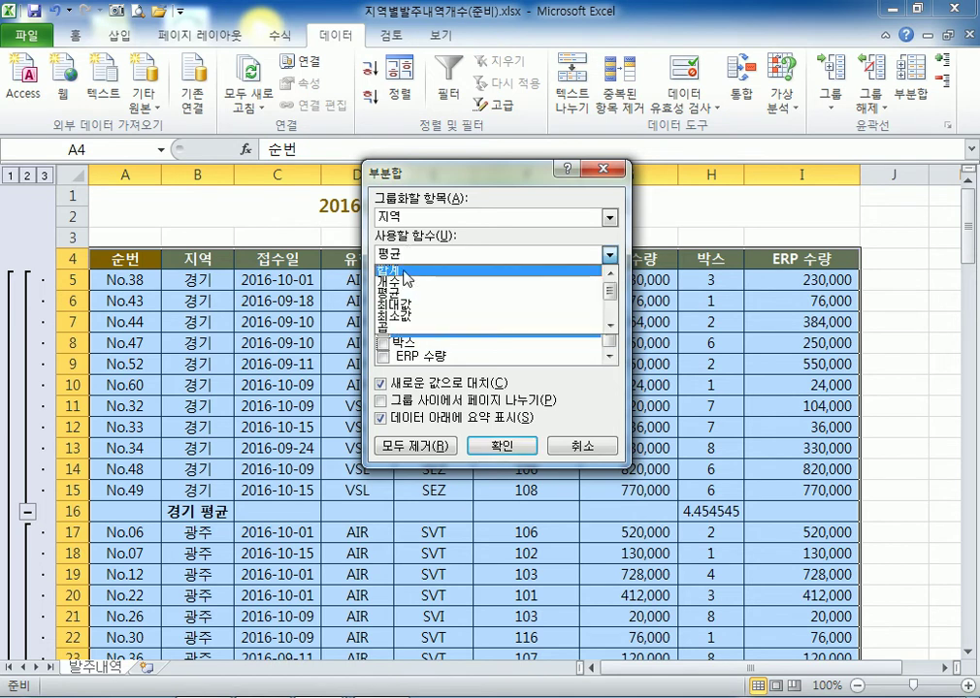
pyautogui.click(408, 269)
pyautogui.moveTo(439, 180); pyautogui.dragTo(339, 129)
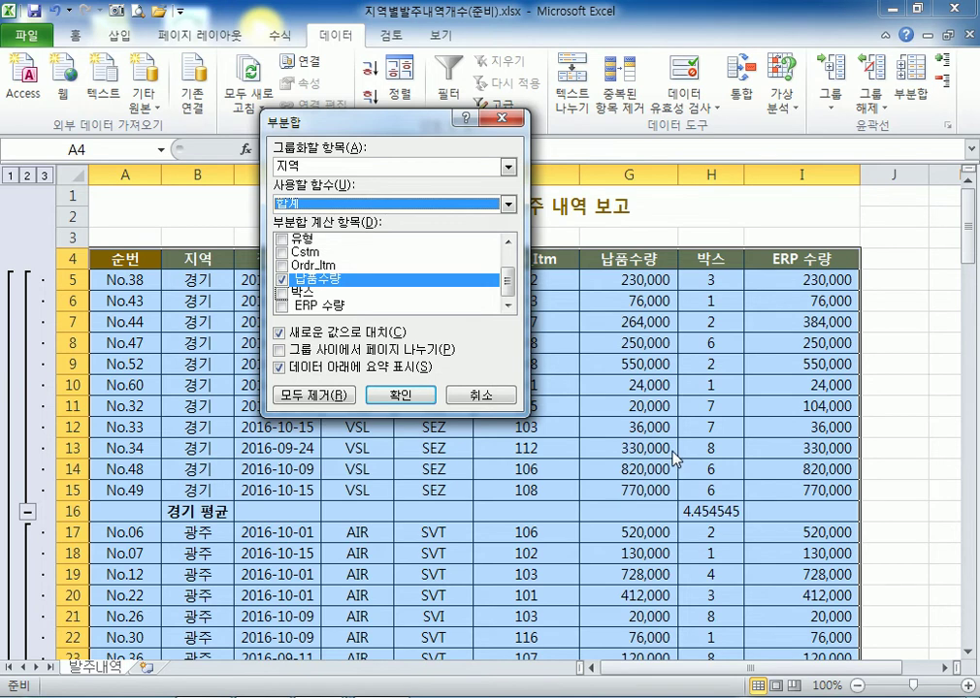
pyautogui.click(282, 293)
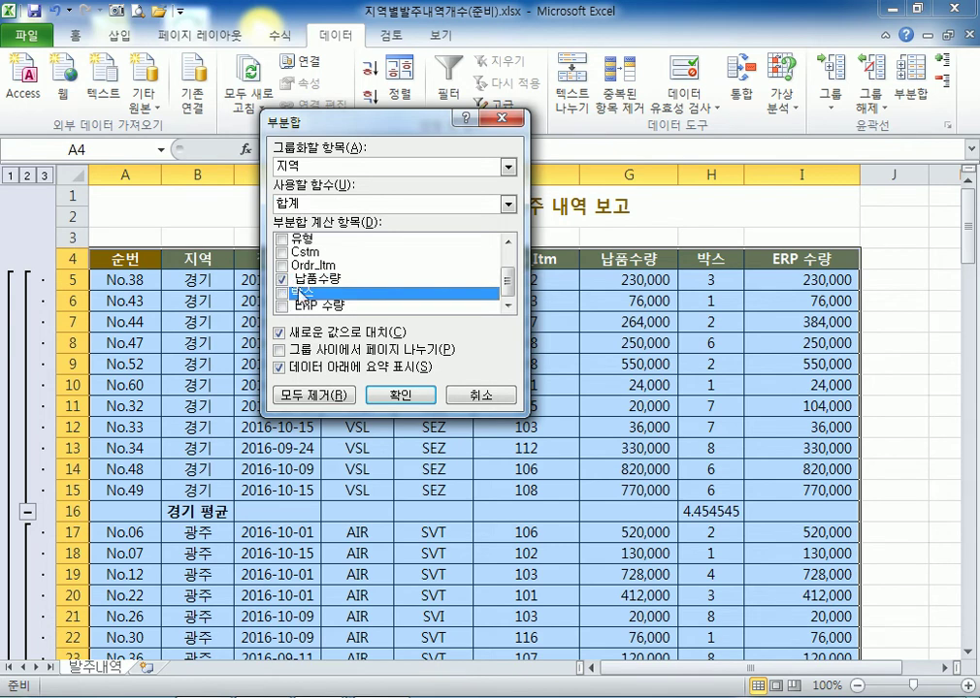
pyautogui.click(314, 289)
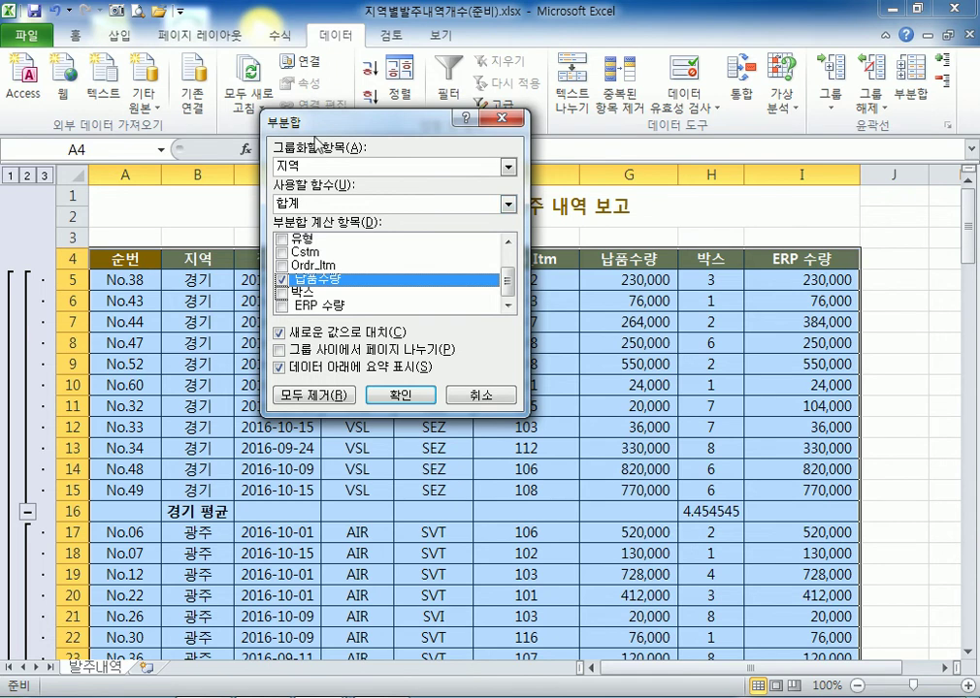
pyautogui.moveTo(311, 118); pyautogui.dragTo(270, 50)
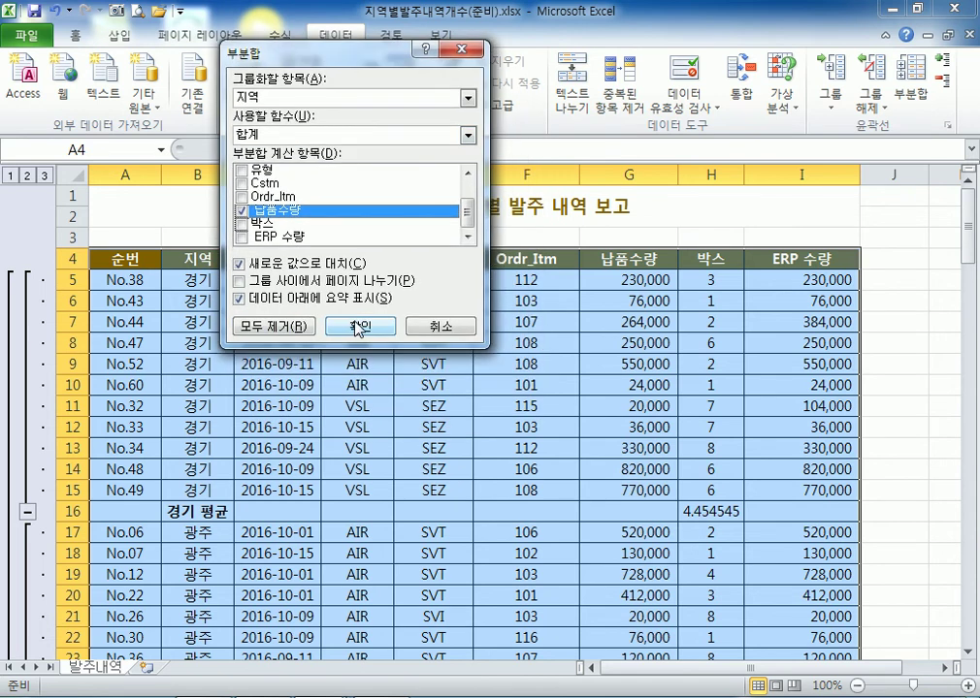
pyautogui.click(358, 327)
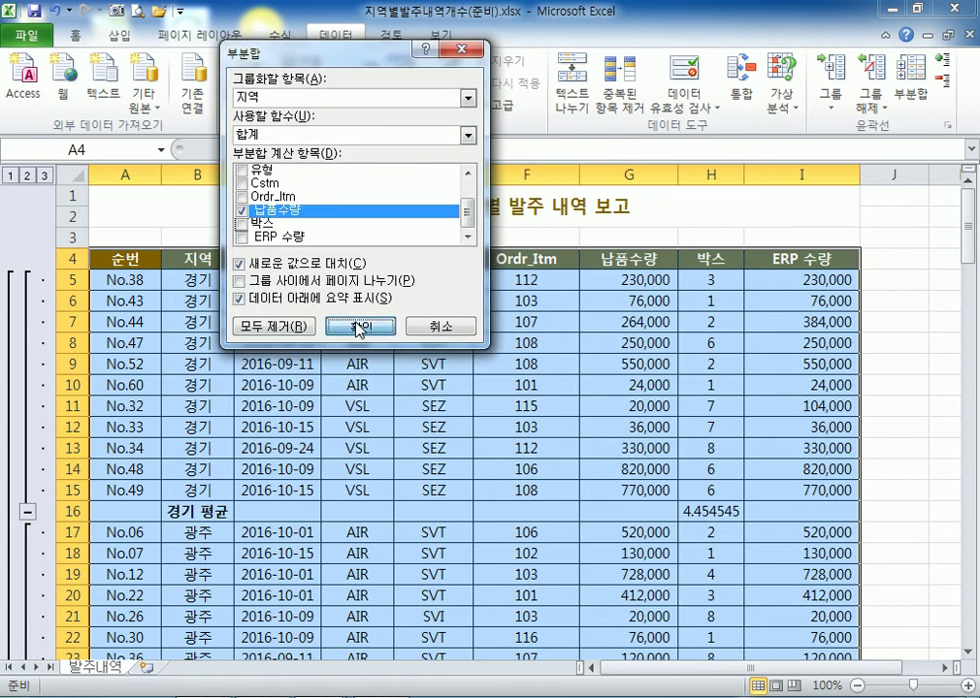
# Replace the 납품수량 subtotals with the 평균 of 박스 per 지역, keeping 새로운 값으로 대치 enabled
pyautogui.click(713, 258)
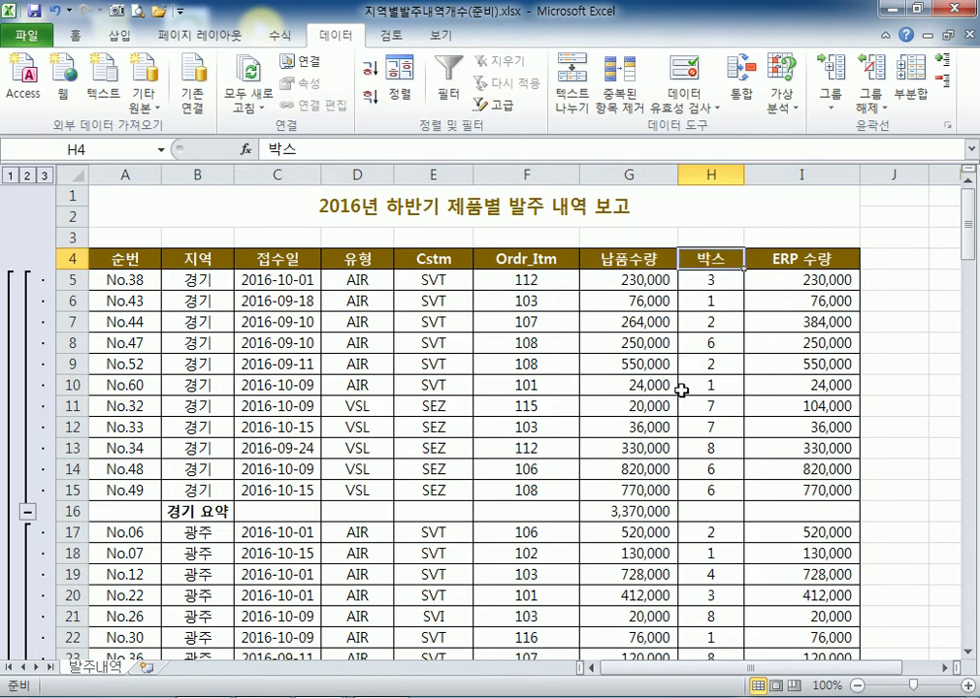
pyautogui.click(909, 89)
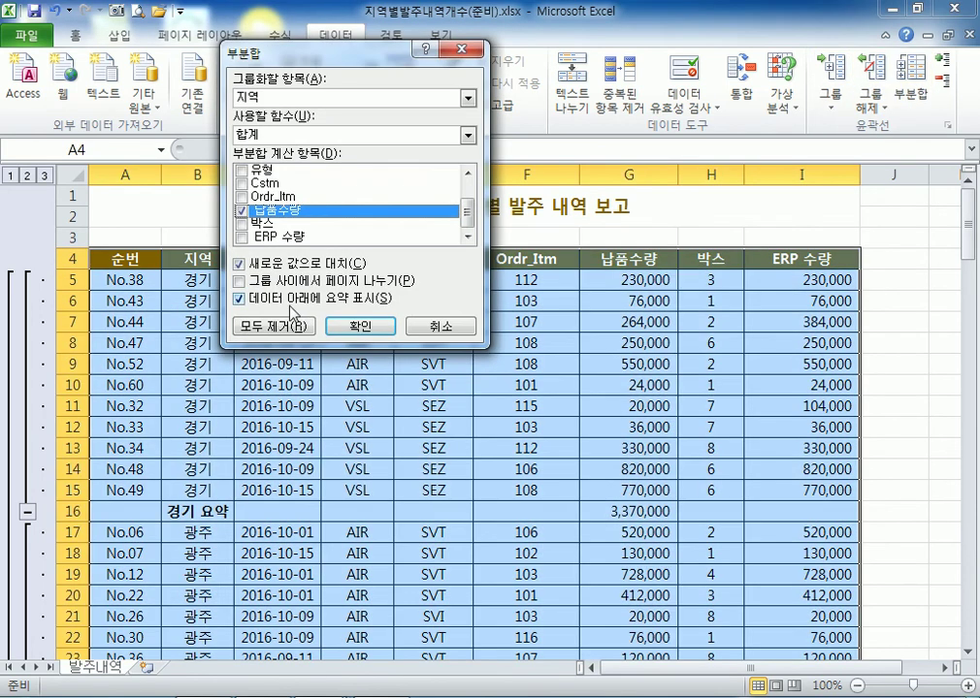
pyautogui.click(239, 266)
pyautogui.click(238, 265)
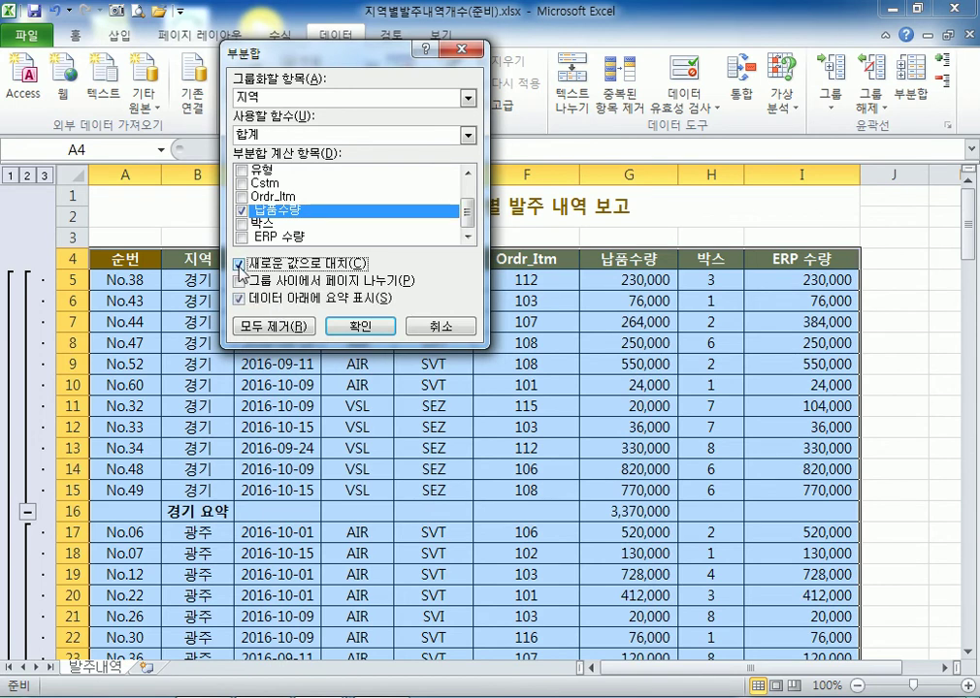
pyautogui.click(240, 223)
pyautogui.click(241, 210)
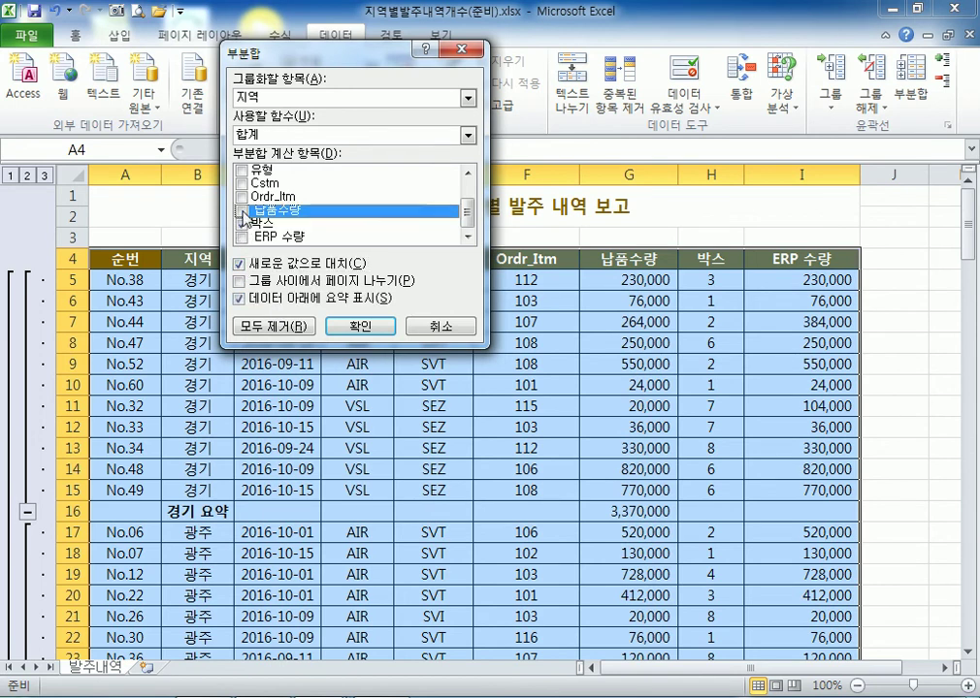
pyautogui.click(283, 138)
pyautogui.click(257, 173)
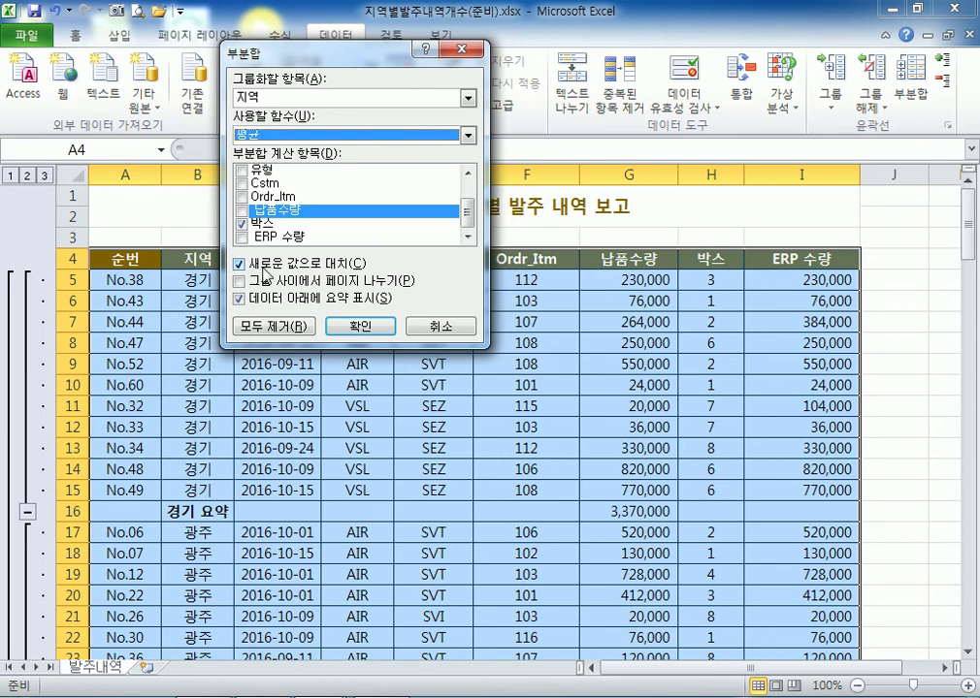
pyautogui.click(358, 326)
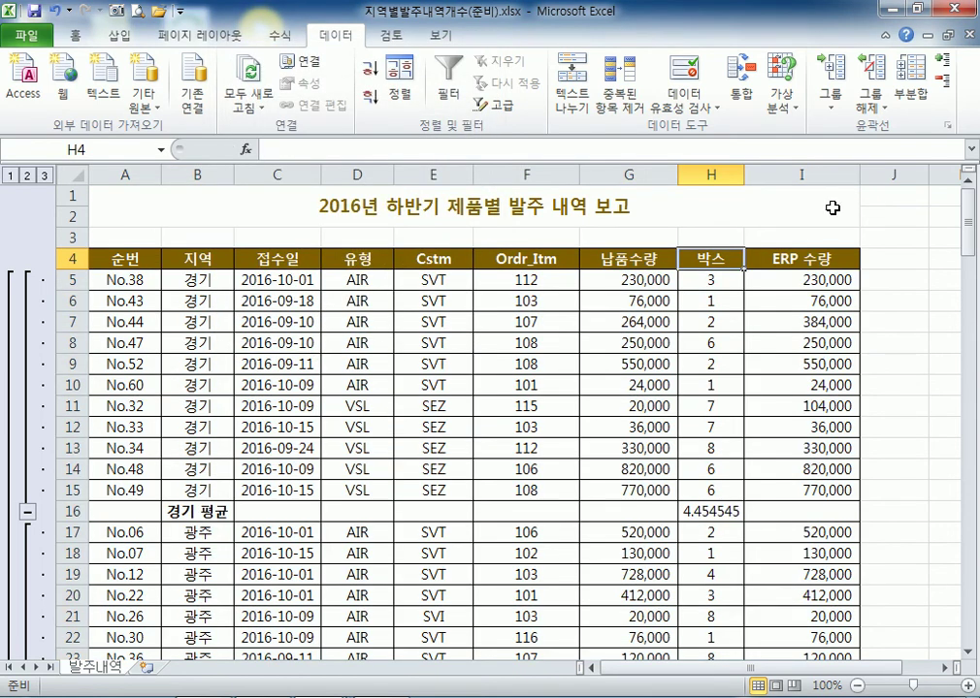
# Add a second subtotal with the 합계 of 납품수량 per 지역, turning off 새로운 값으로 대치 to keep the 박스 averages
pyautogui.click(913, 93)
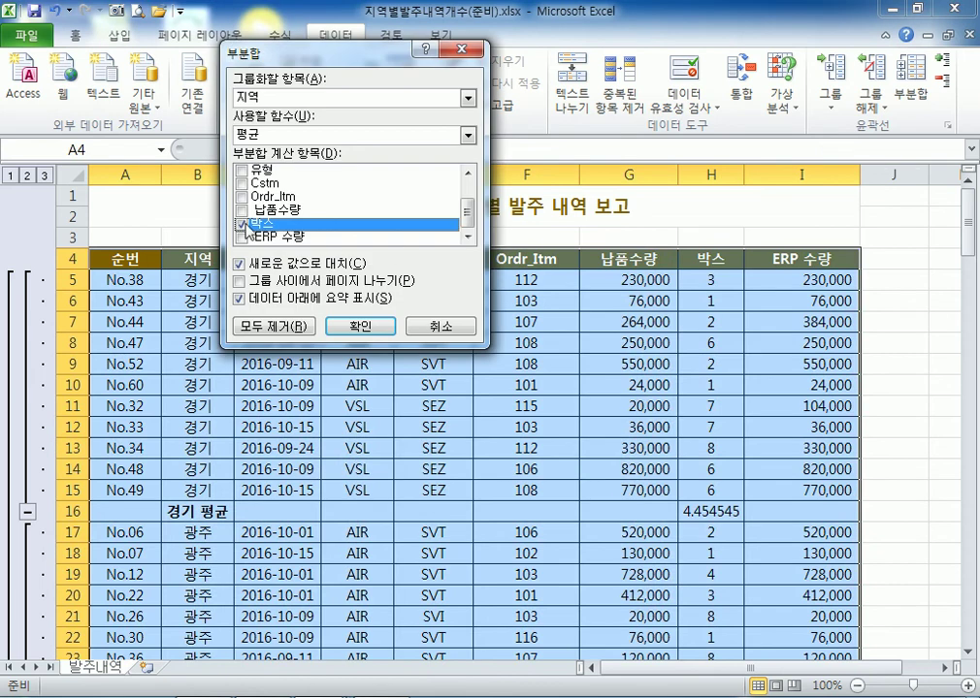
pyautogui.click(242, 224)
pyautogui.click(242, 210)
pyautogui.click(294, 136)
pyautogui.click(276, 153)
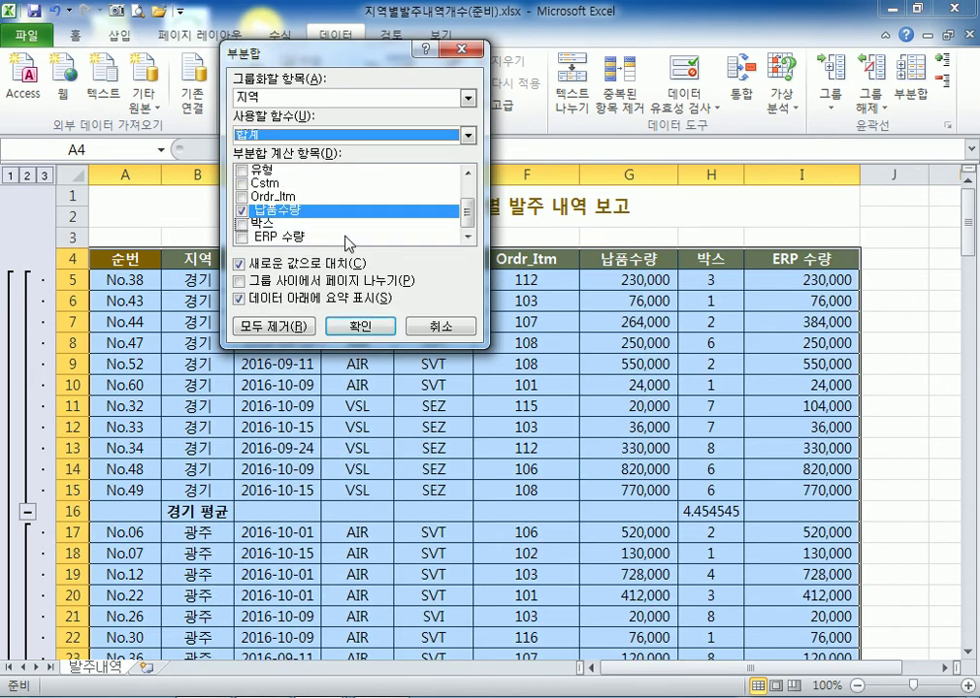
pyautogui.click(239, 263)
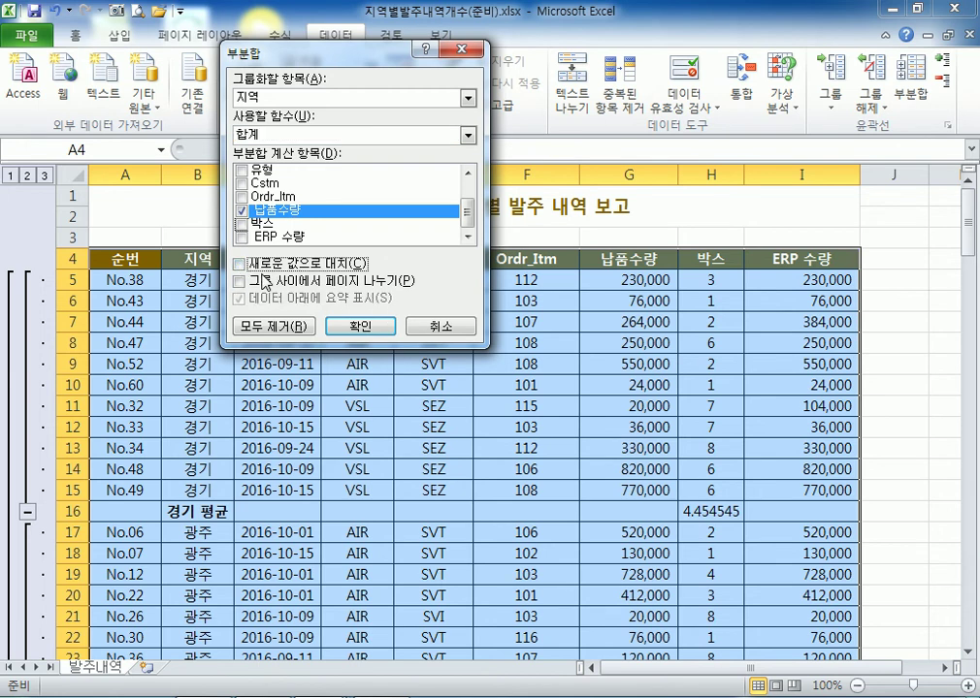
pyautogui.click(358, 327)
# Examine the 박스 and 납품수량 columns together with the 경기 평균 and 경기 요약 rows and their subtotal formulas
pyautogui.click(727, 175)
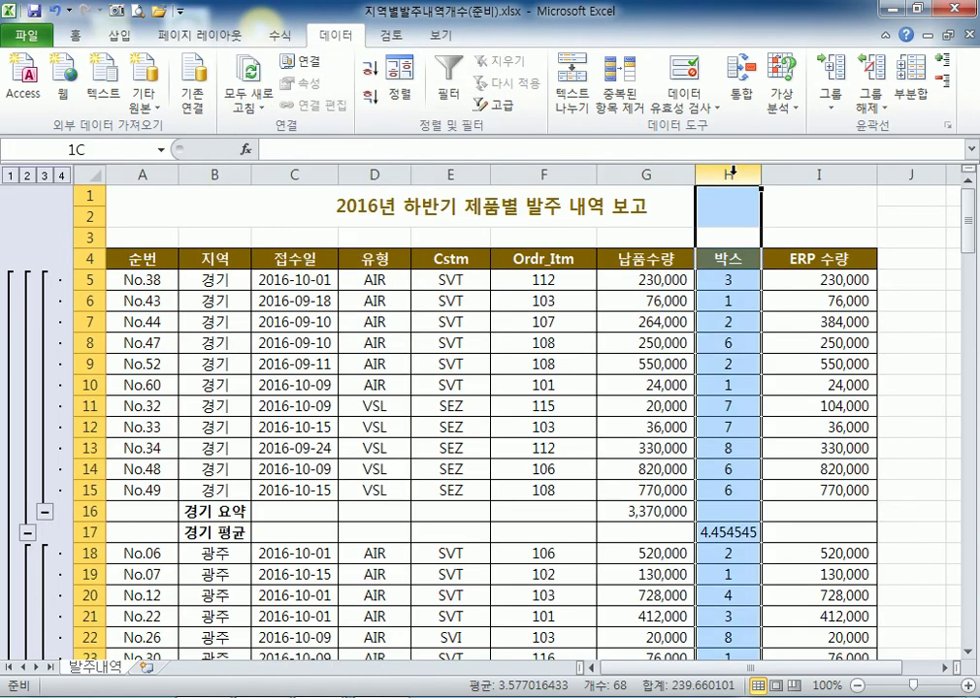
pyautogui.click(81, 533)
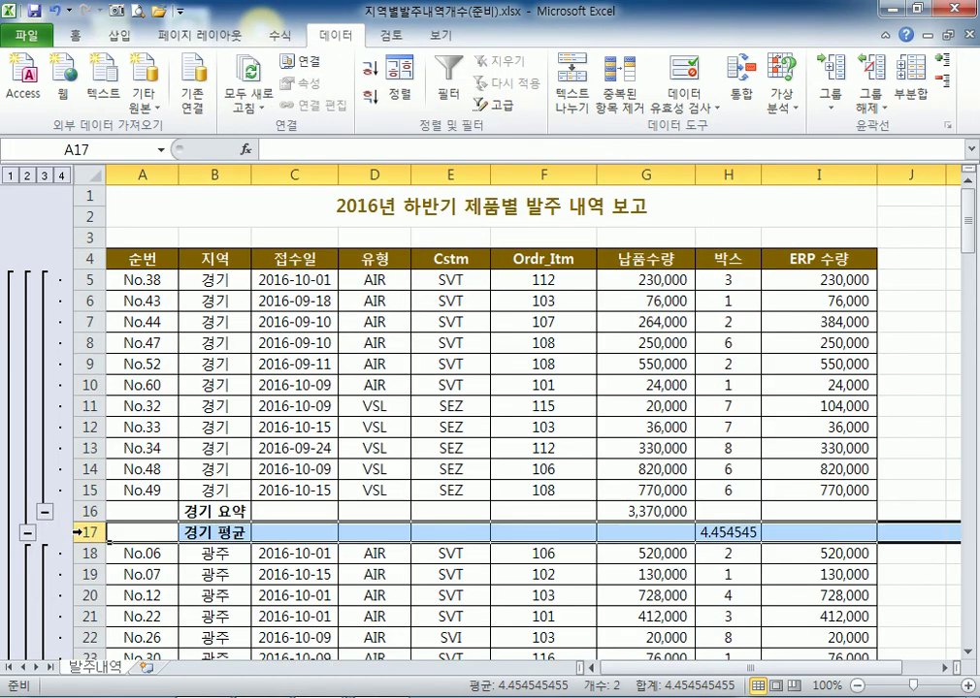
pyautogui.click(634, 178)
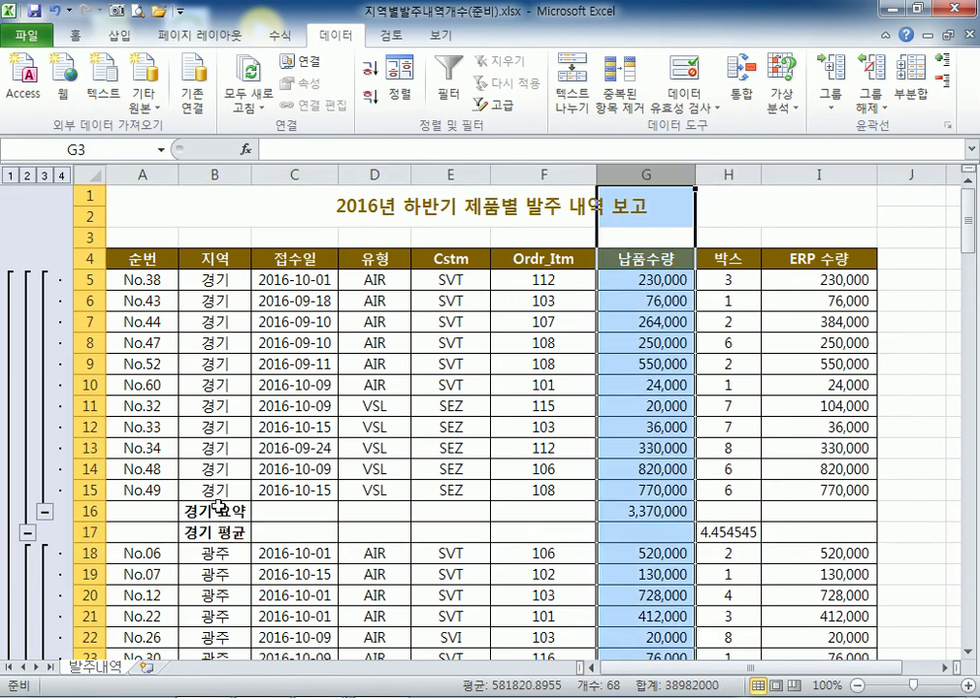
pyautogui.click(91, 513)
pyautogui.click(673, 510)
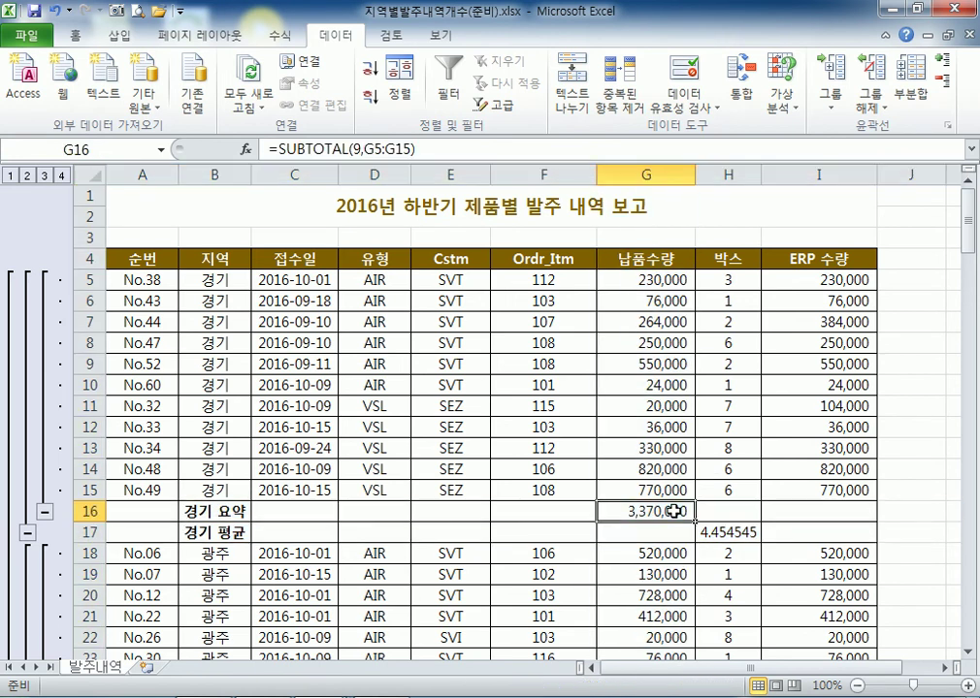
pyautogui.scroll(-2, 286, 495)
pyautogui.click(231, 389)
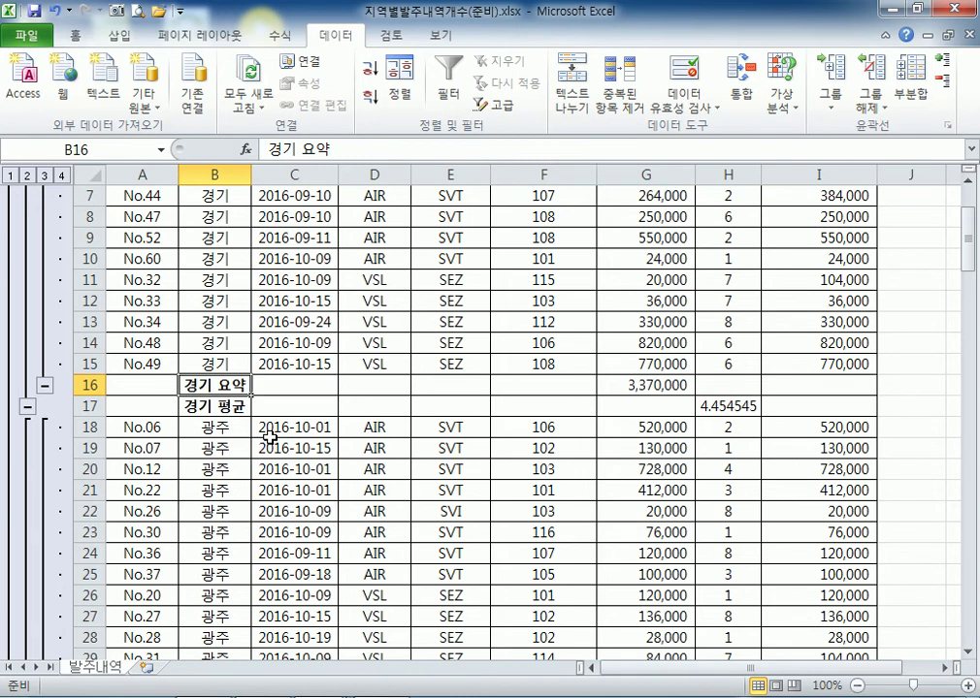
pyautogui.click(715, 407)
pyautogui.scroll(2, 684, 299)
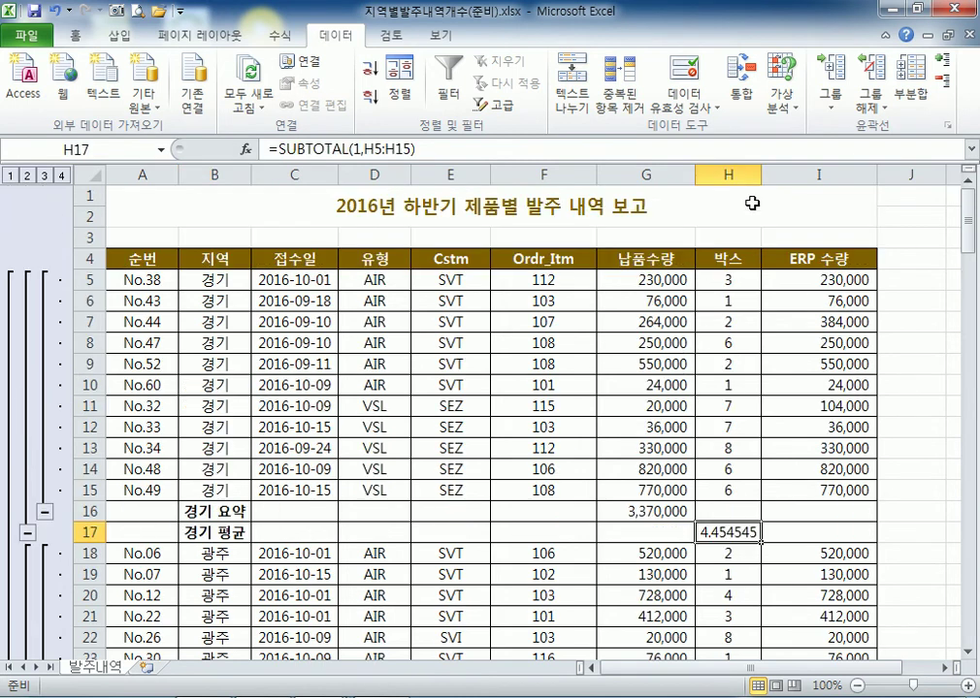
pyautogui.click(728, 175)
pyautogui.click(642, 174)
pyautogui.click(727, 174)
pyautogui.click(642, 175)
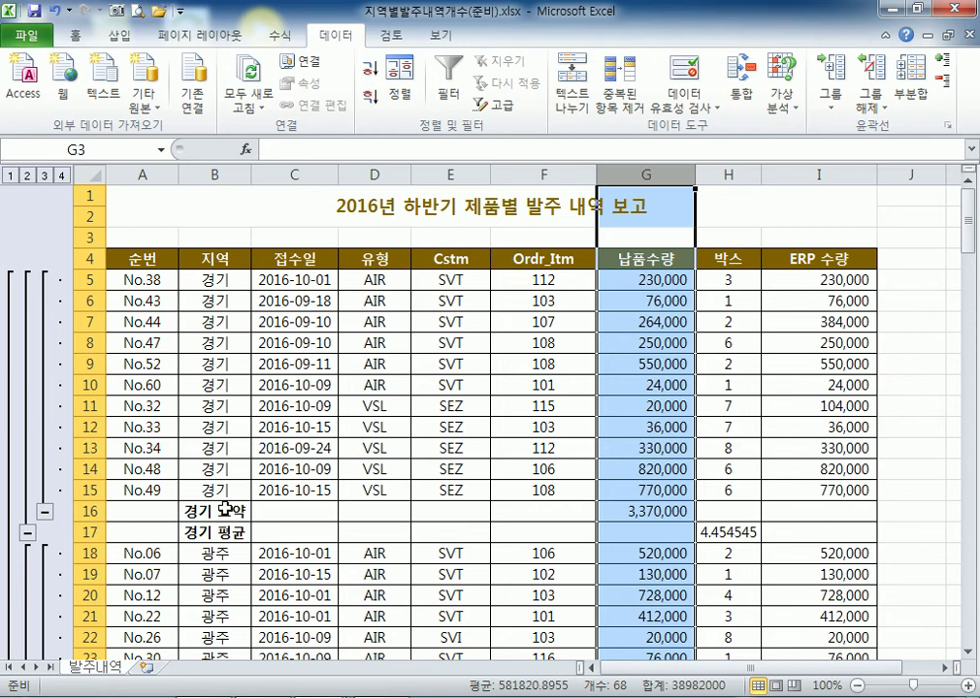
# Review the nested subtotals at outline levels 1, 2 and 3, returning to the full detail at level 4
pyautogui.click(12, 176)
pyautogui.click(27, 175)
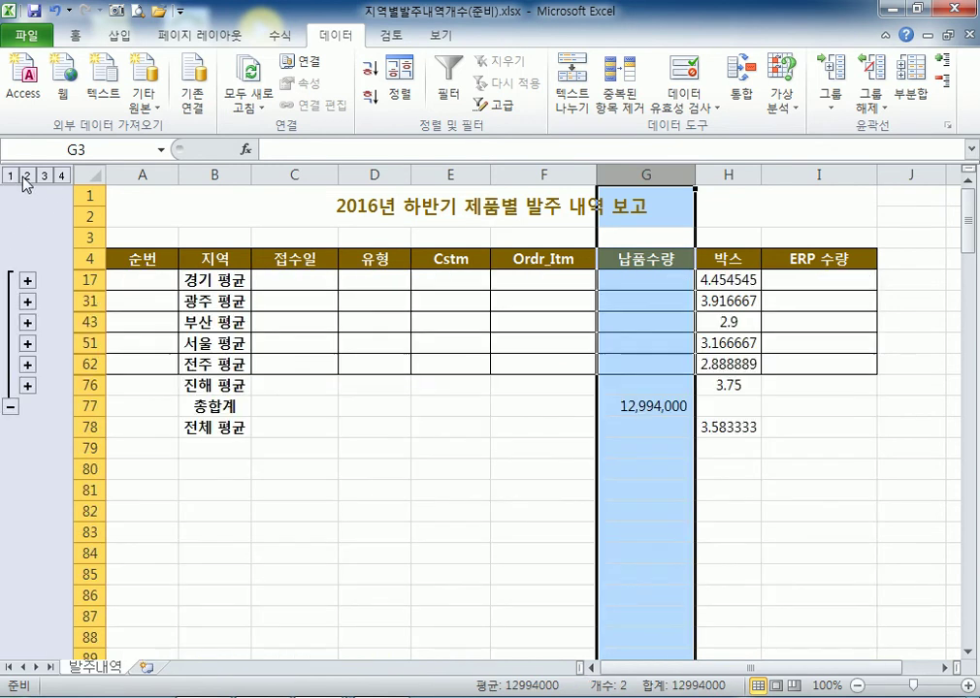
pyautogui.click(175, 323)
pyautogui.click(44, 175)
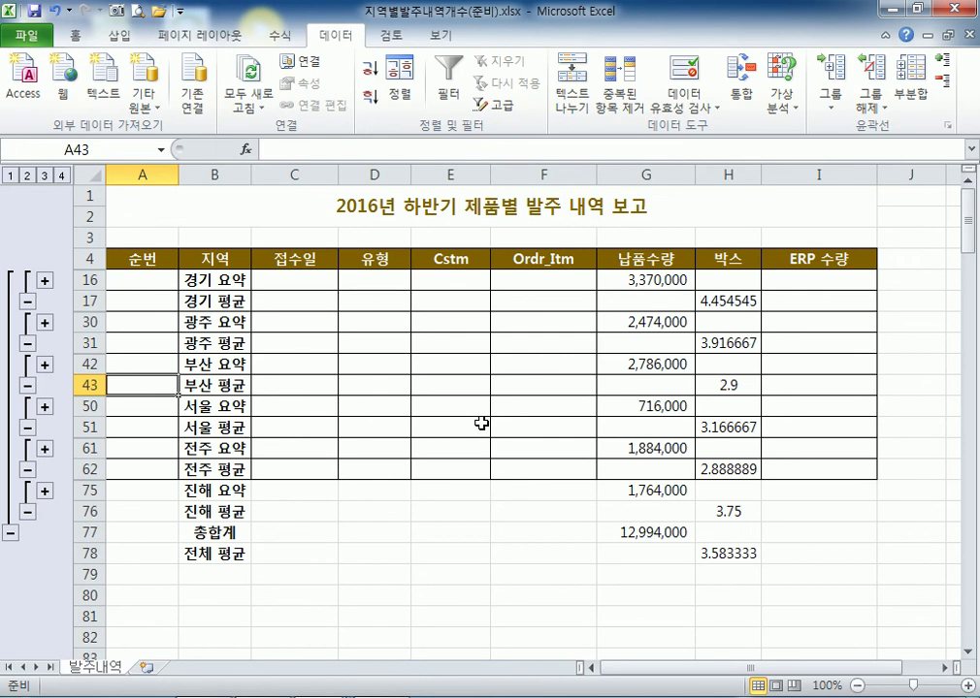
pyautogui.click(61, 175)
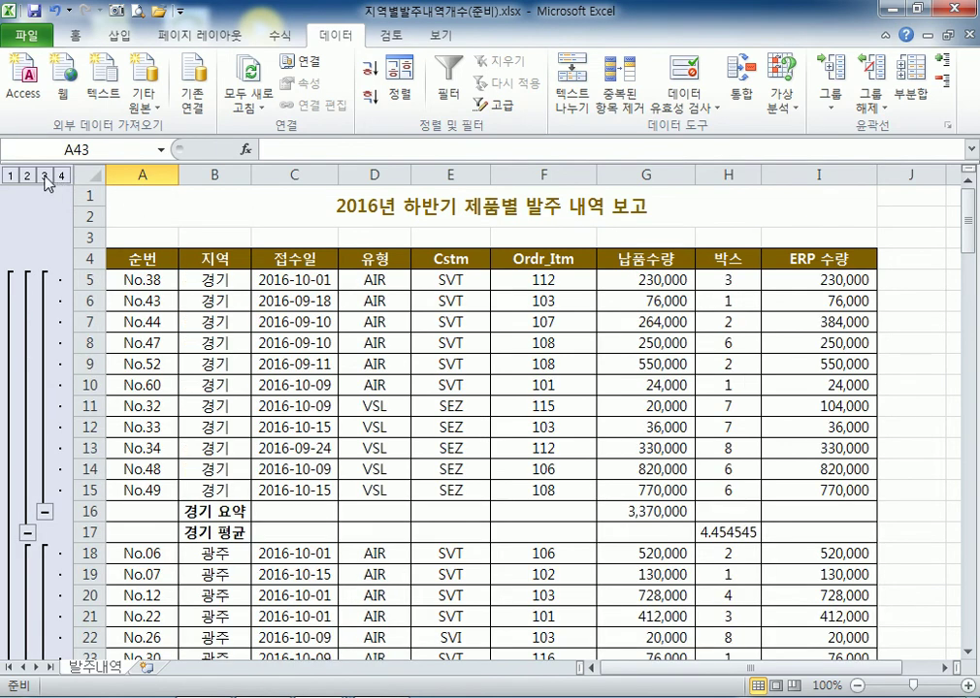
# Show the subtotals at outline level 3 and copy the table from the 순번 header row through the 전체 평균 row
pyautogui.click(12, 177)
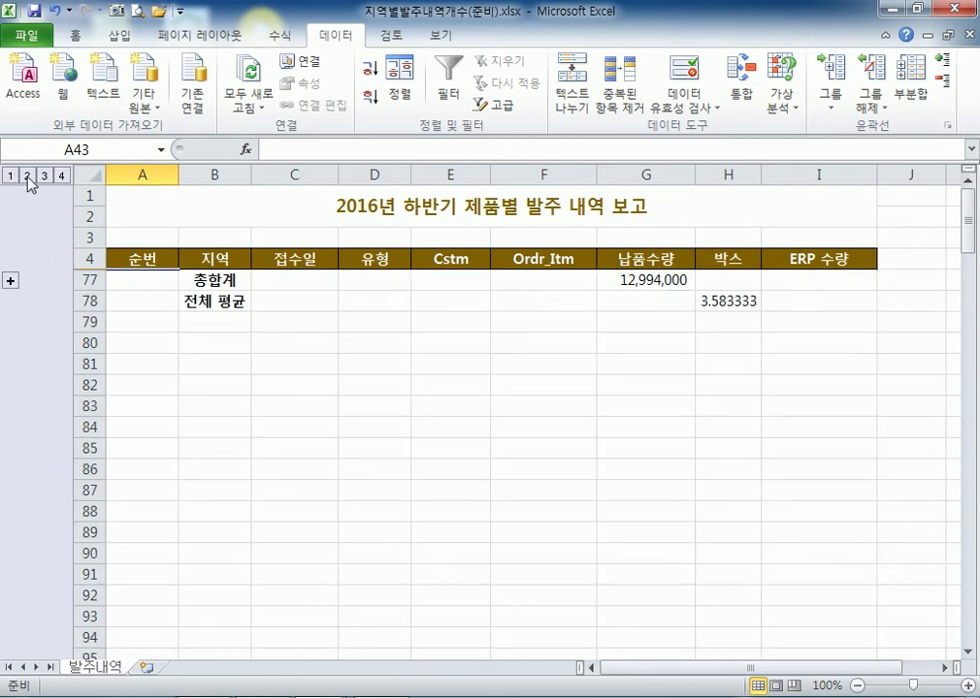
pyautogui.click(27, 178)
pyautogui.click(43, 177)
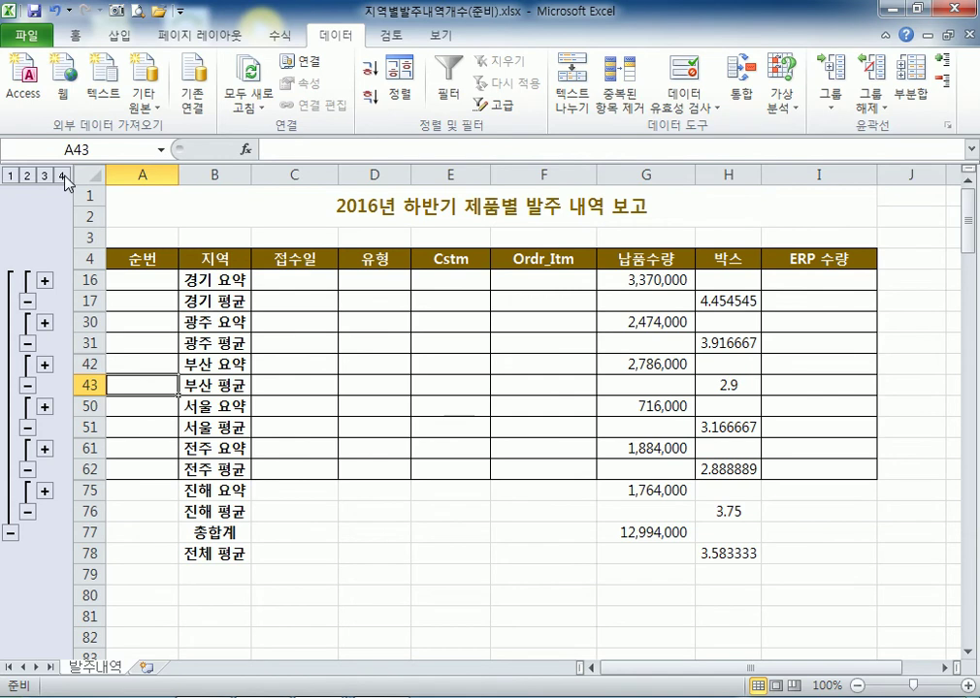
pyautogui.moveTo(113, 255); pyautogui.dragTo(853, 555)
pyautogui.rightClick(186, 258)
pyautogui.click(218, 299)
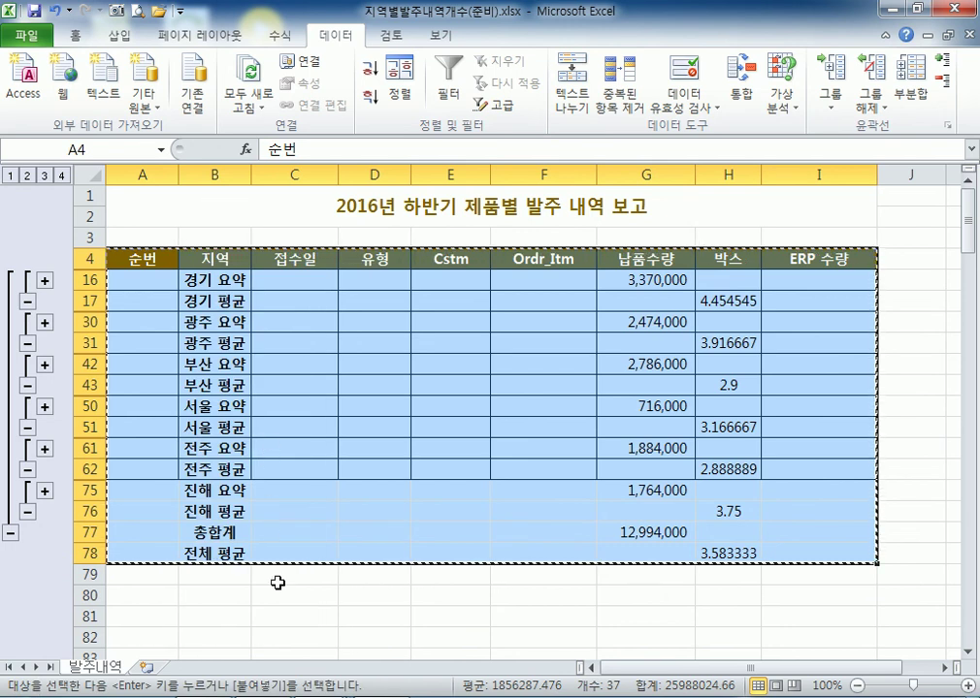
# Paste the copied table at A1 of a new worksheet and check which rows were copied
pyautogui.click(143, 667)
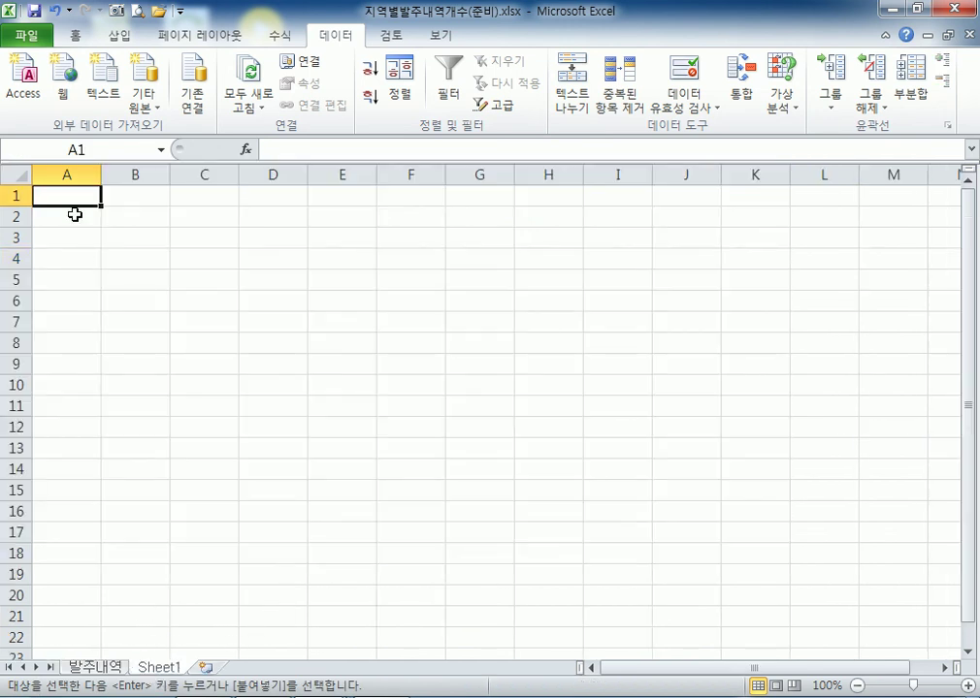
pyautogui.hotkey('ctrl', 'v')
pyautogui.scroll(-4, 169, 408)
pyautogui.scroll(-1, 178, 452)
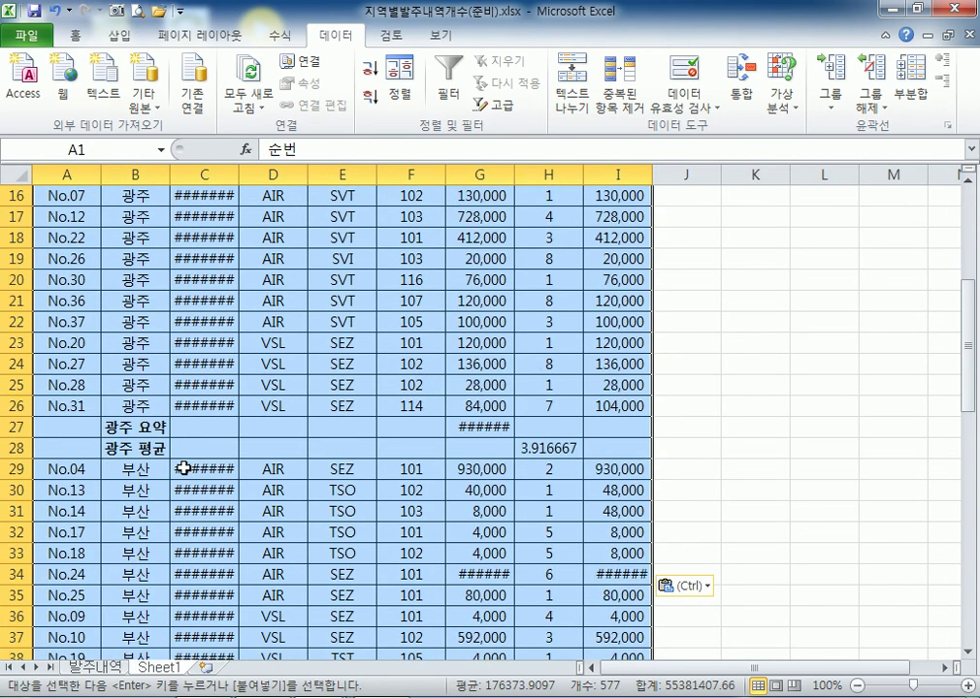
pyautogui.scroll(5, 188, 529)
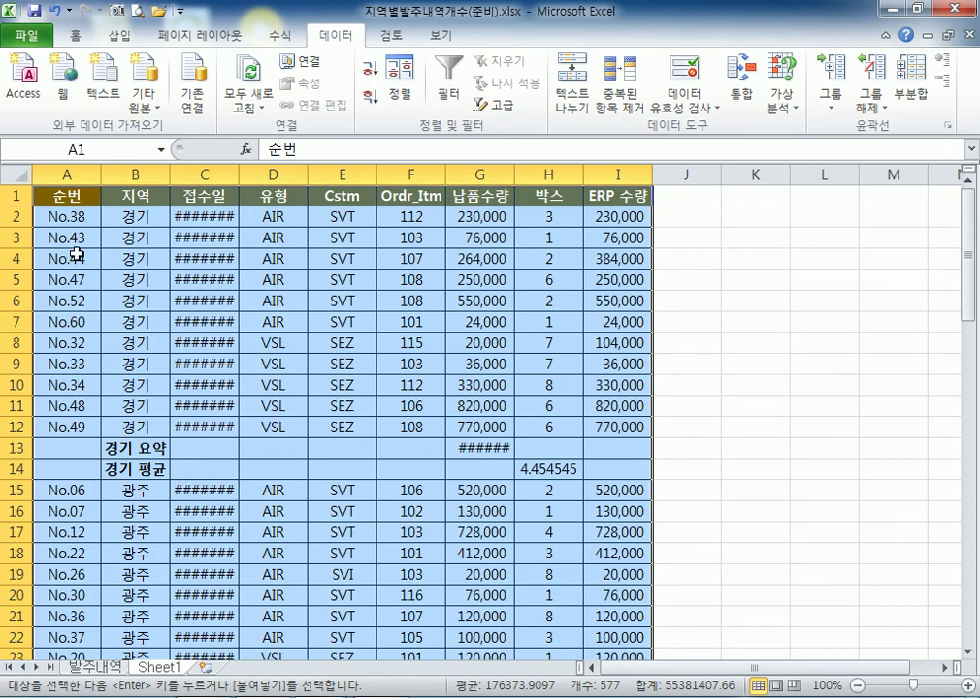
pyautogui.click(82, 200)
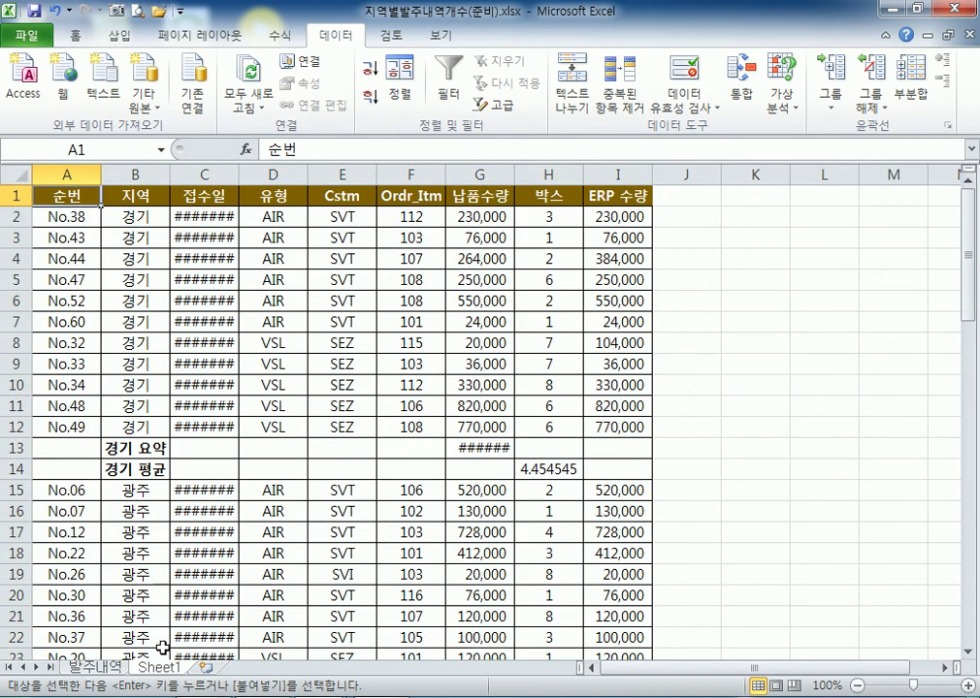
# Add another blank worksheet, and restrict the subtotal table selection on 발주내역 to 화면에 보이는 셀만 through 이동 옵션
pyautogui.click(205, 667)
pyautogui.click(96, 667)
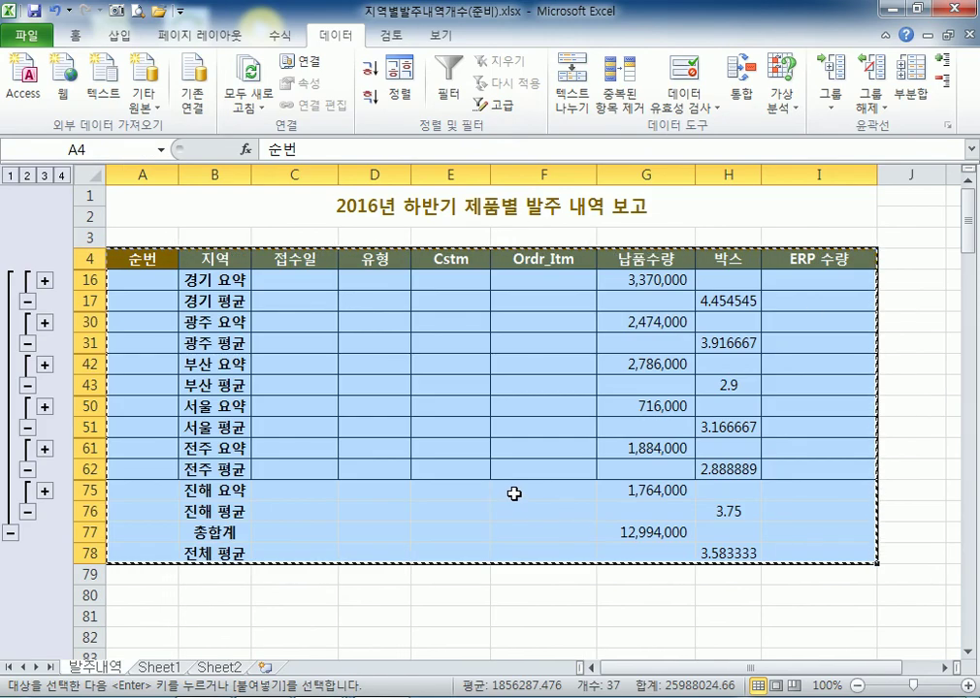
pyautogui.moveTo(143, 260); pyautogui.dragTo(851, 549)
pyautogui.click(83, 39)
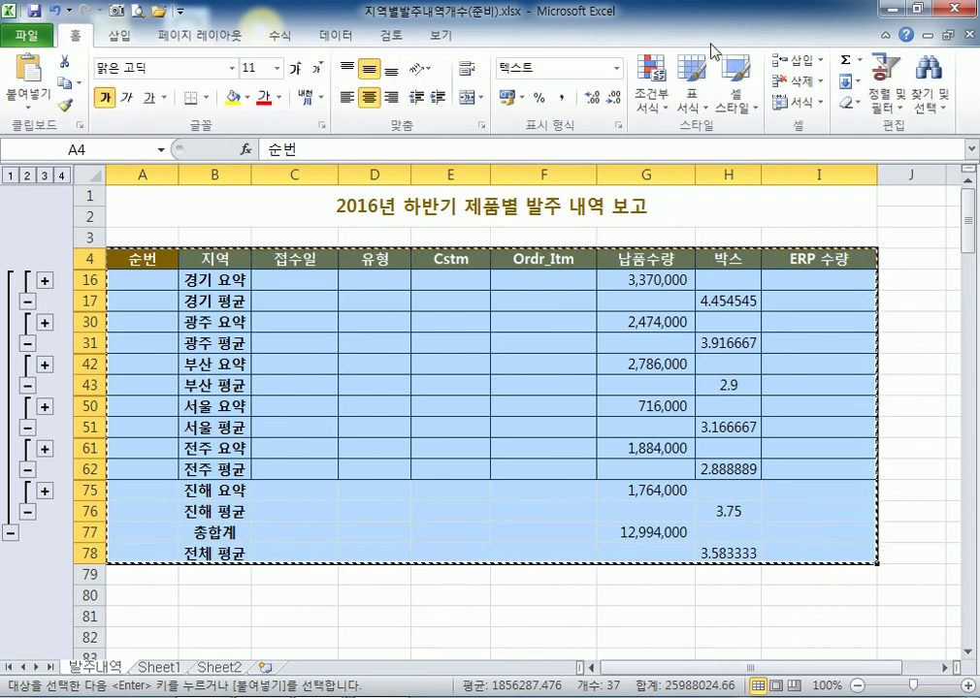
pyautogui.click(933, 112)
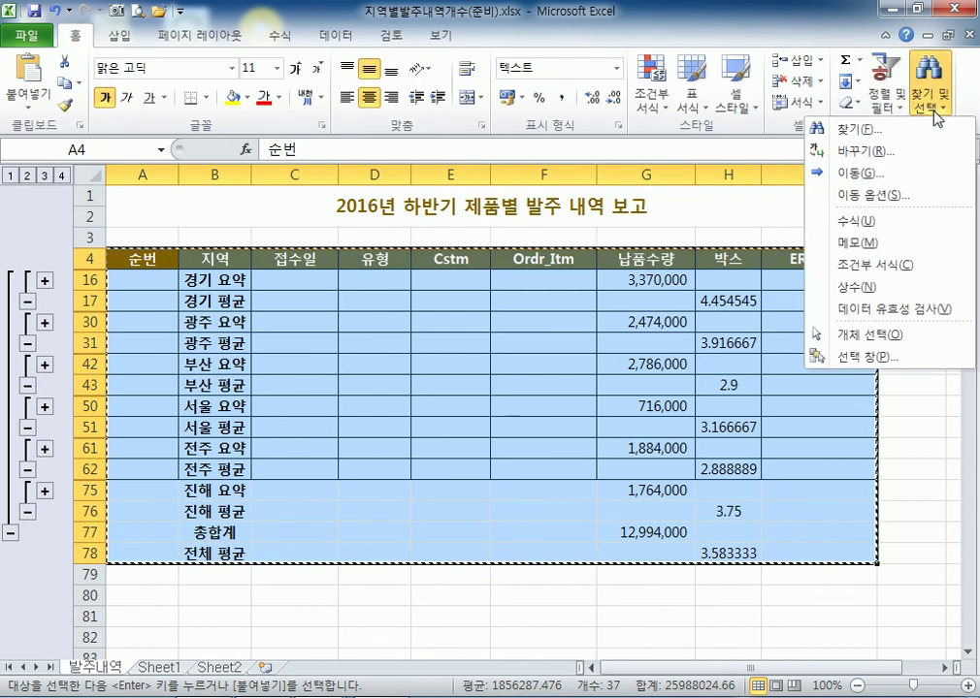
pyautogui.click(923, 203)
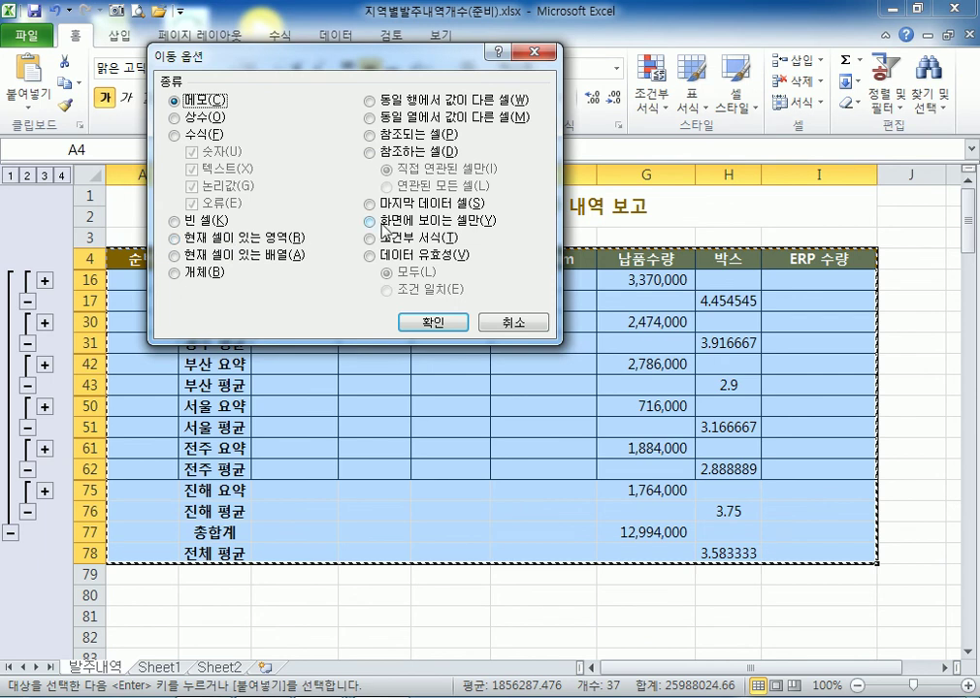
pyautogui.click(375, 223)
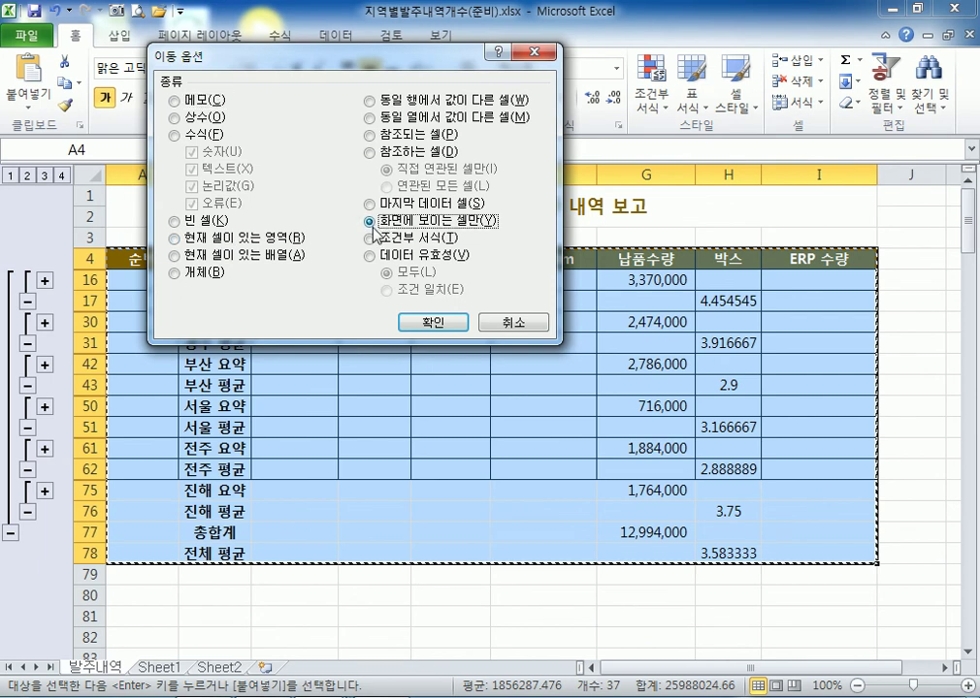
pyautogui.press('Return')
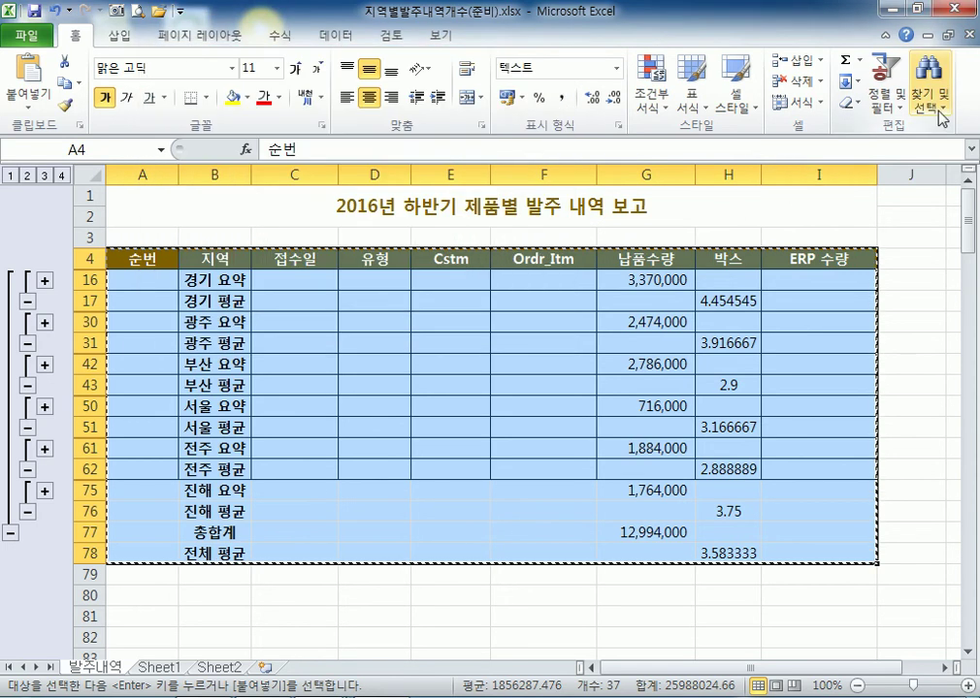
# Reapply the 화면에 보이는 셀만 selection to the subtotal table and copy only its visible cells
pyautogui.click(937, 112)
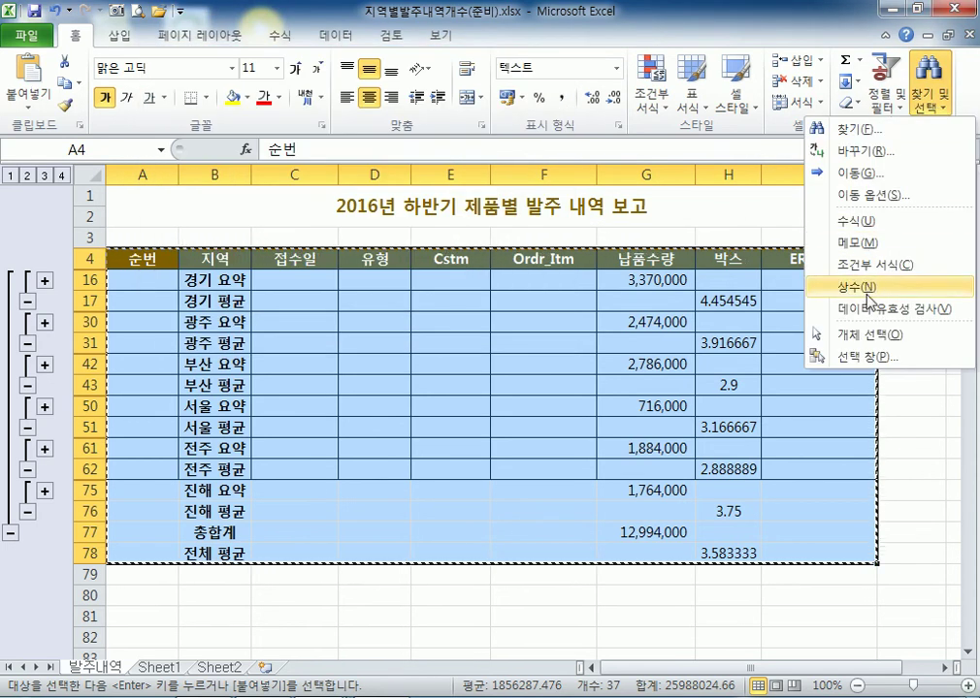
pyautogui.click(860, 198)
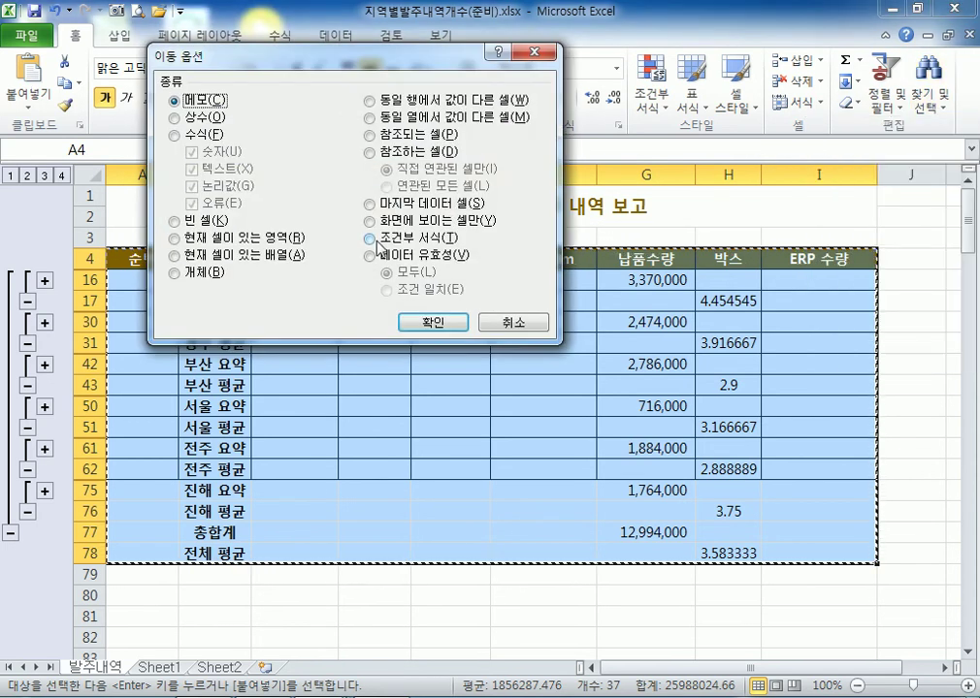
pyautogui.click(369, 222)
pyautogui.click(435, 321)
pyautogui.rightClick(158, 296)
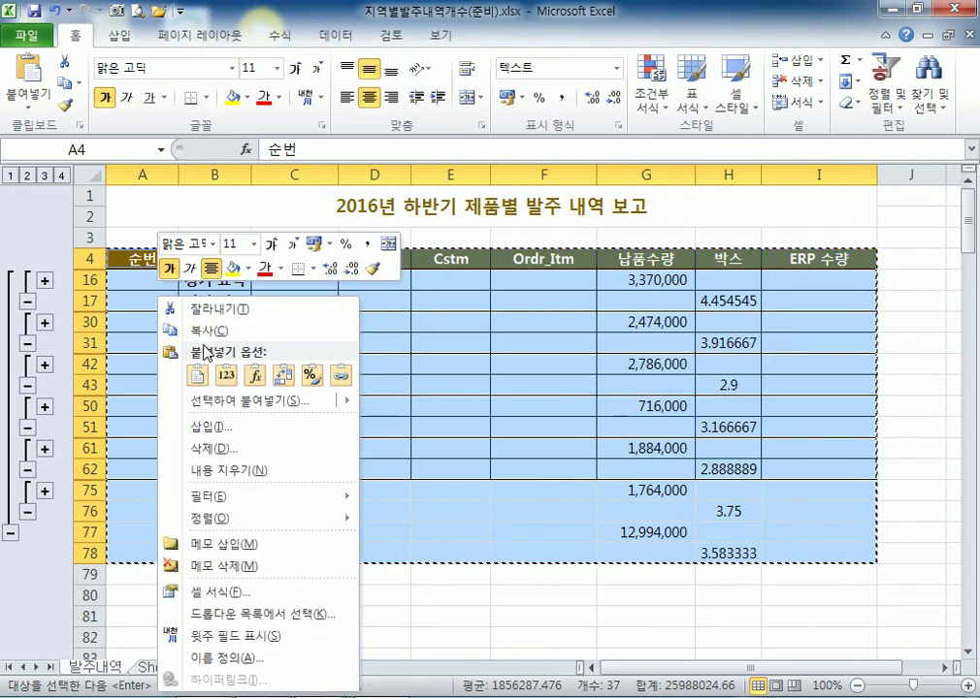
pyautogui.click(208, 331)
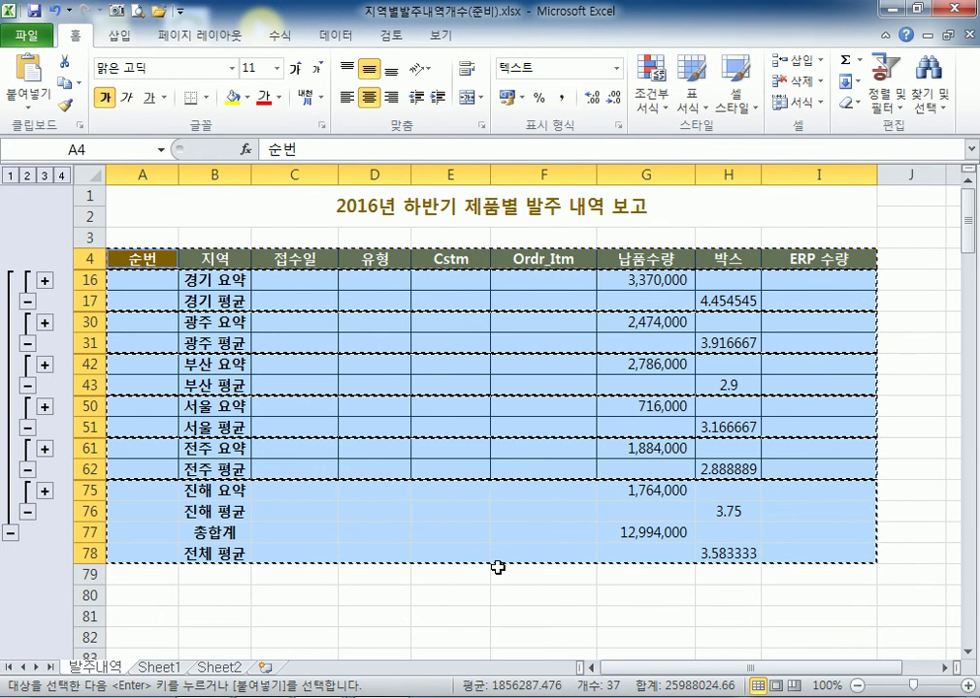
# Try a plain paste of the visible subtotal rows at A1 of Sheet2, and undo it
pyautogui.click(220, 667)
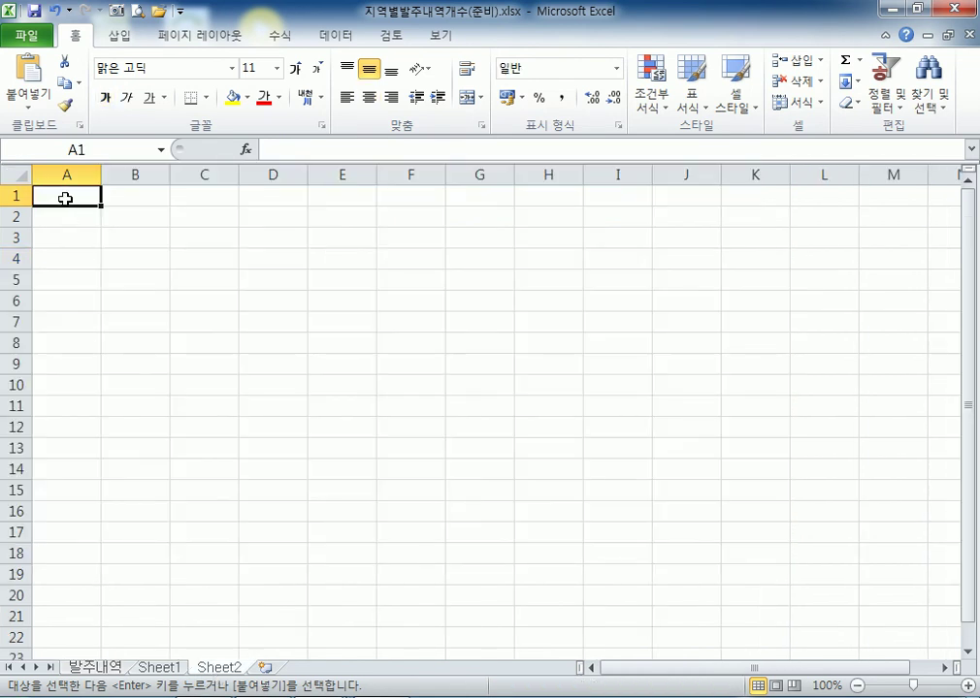
pyautogui.hotkey('ctrl', 'v')
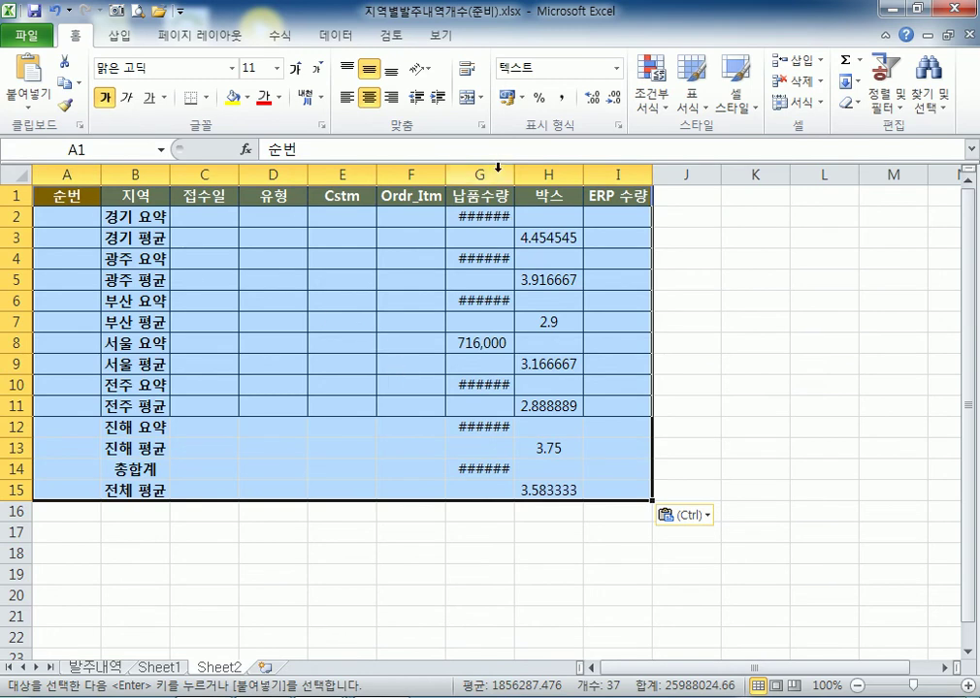
pyautogui.hotkey('ctrl', 'z')
# Try pasting the 열 너비 and the subtotal table contents separately at A1 of Sheet2, and undo both pastes
pyautogui.click(76, 193)
pyautogui.rightClick(77, 193)
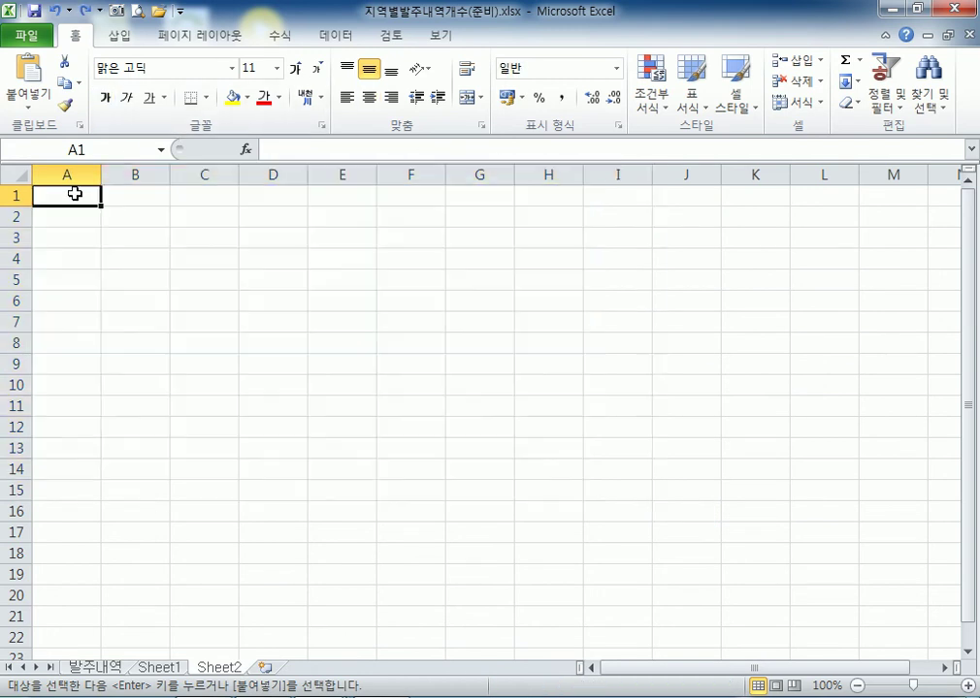
pyautogui.click(141, 307)
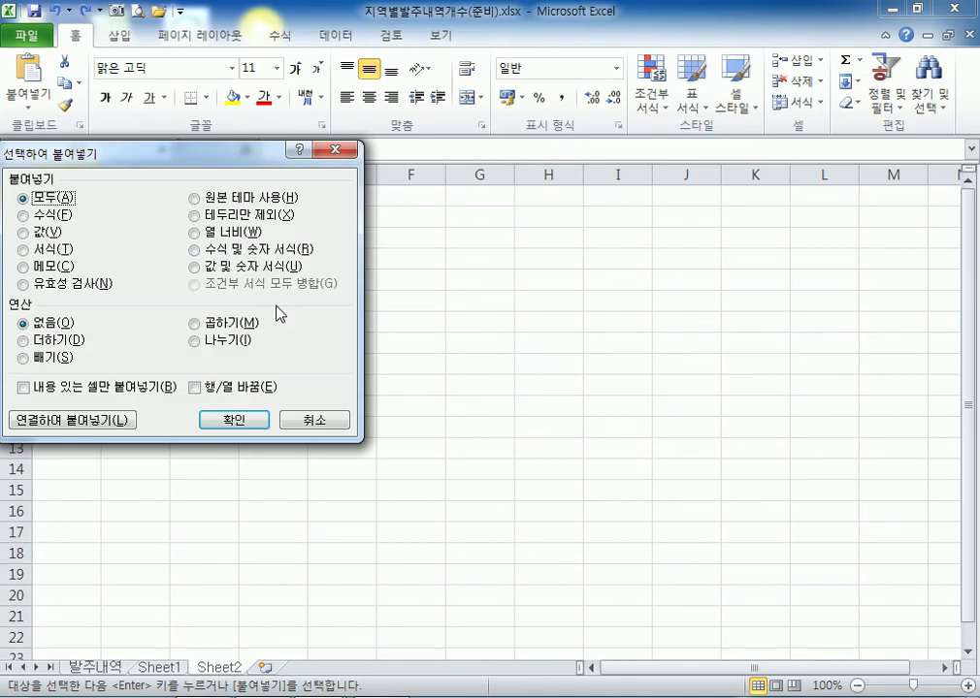
pyautogui.click(214, 233)
pyautogui.click(233, 421)
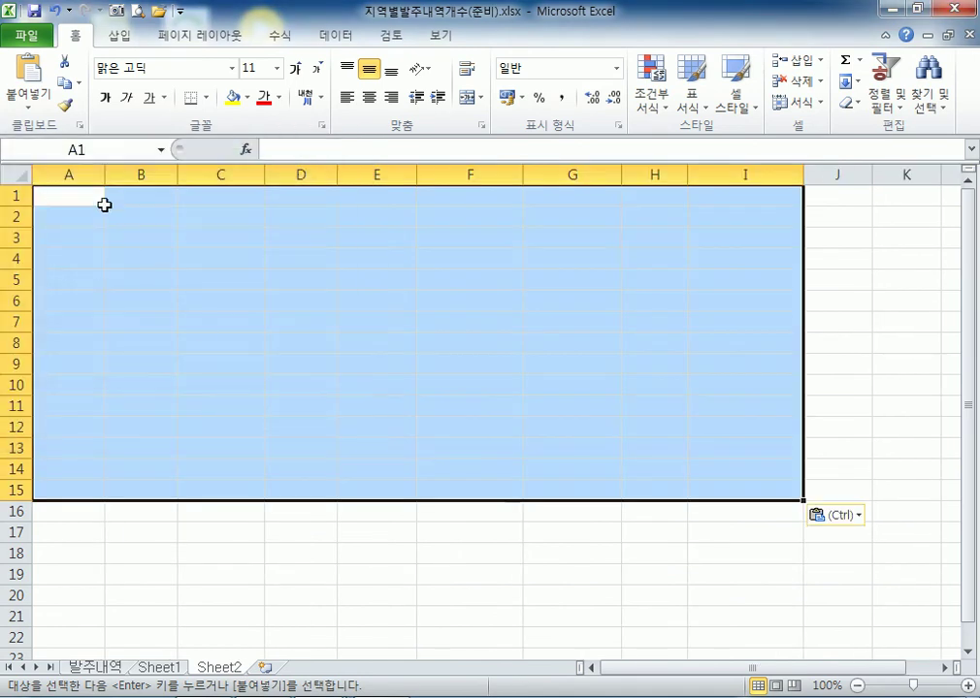
pyautogui.hotkey('ctrl', 'v')
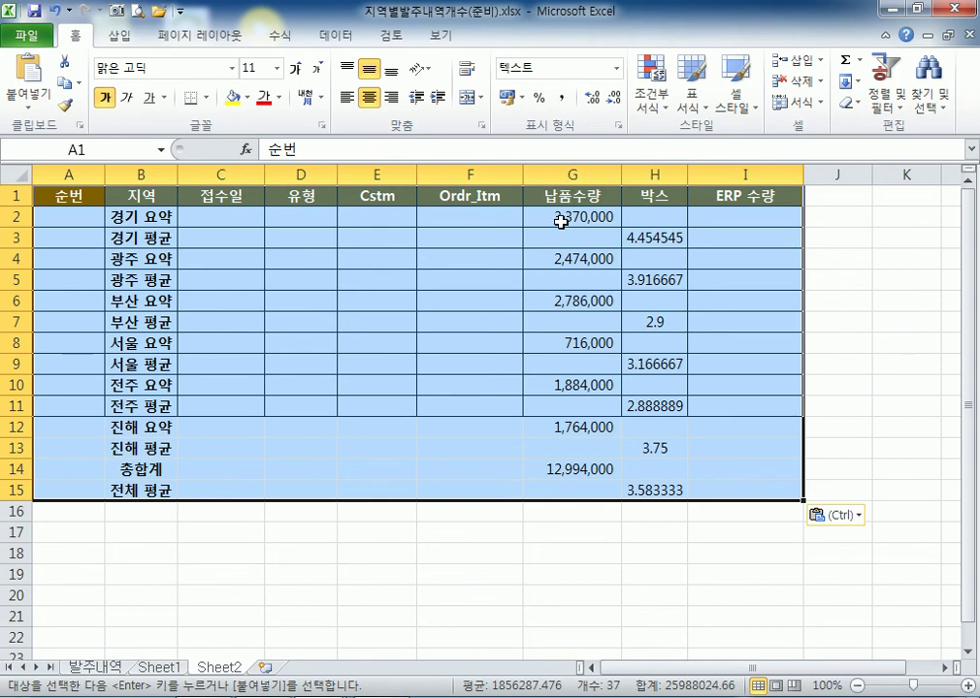
pyautogui.click(334, 173)
pyautogui.hotkey('ctrl', 'z')
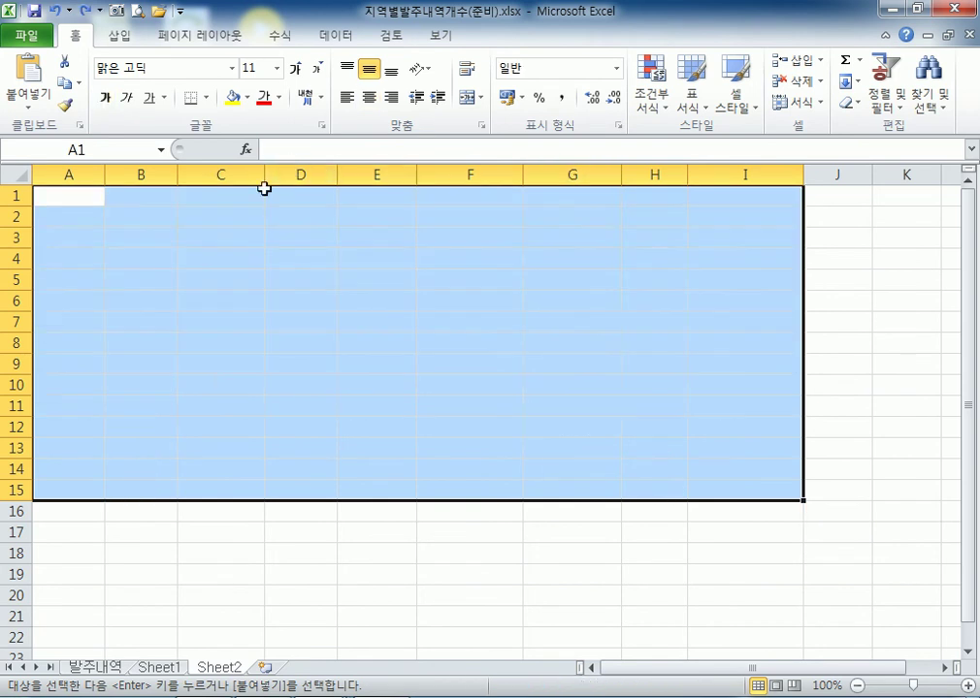
pyautogui.hotkey('ctrl', 'z')
# Try the paste option that keeps source column widths at A1, inspect the formula in G2, and undo the paste
pyautogui.click(52, 194)
pyautogui.rightClick(53, 196)
pyautogui.moveTo(136, 306)
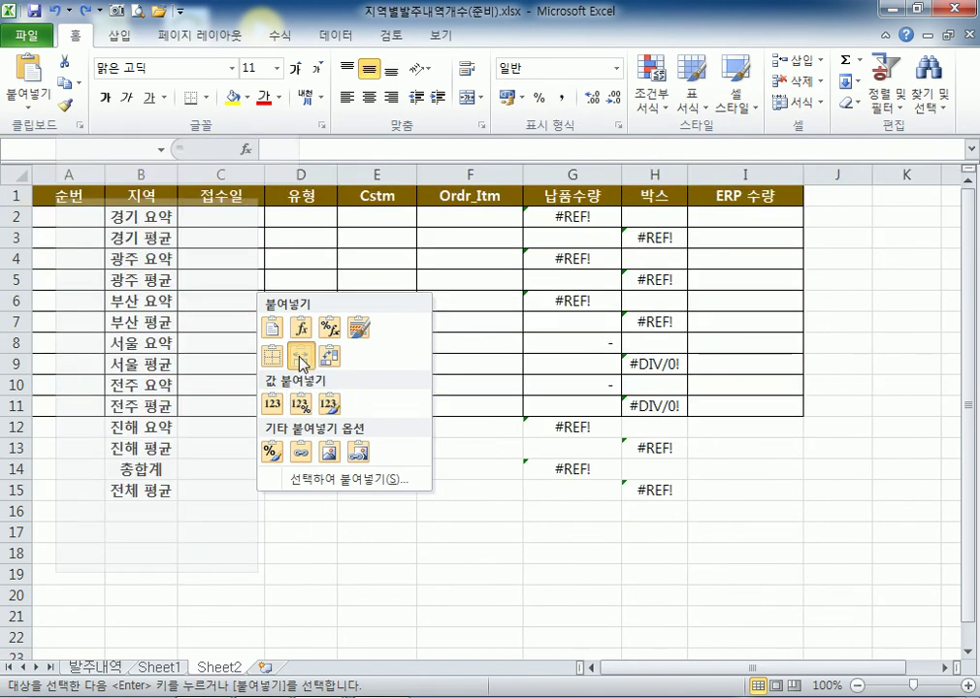
pyautogui.click(301, 356)
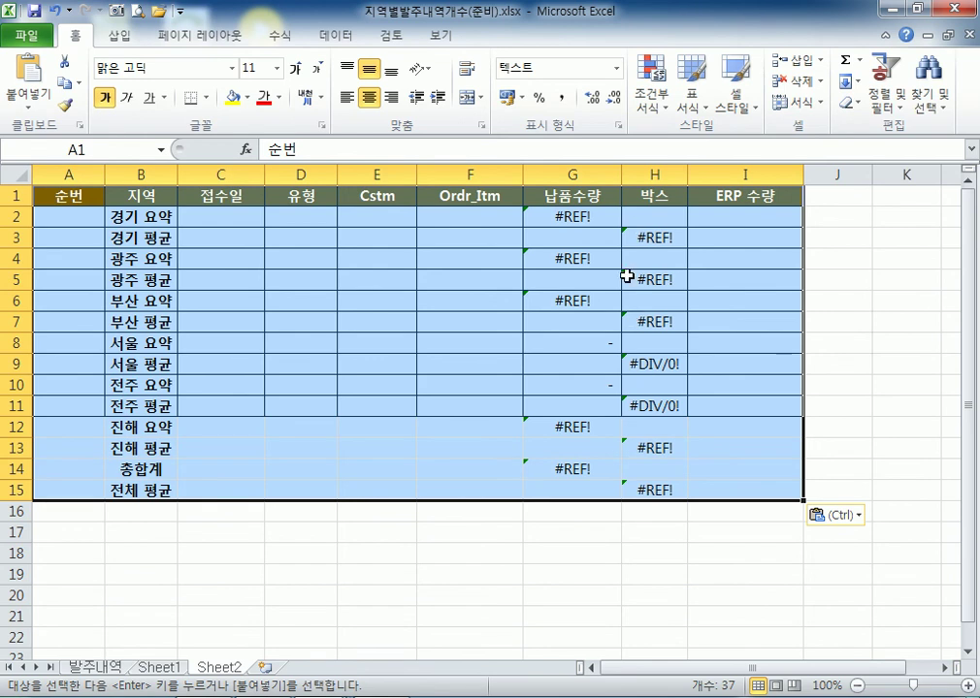
pyautogui.click(596, 216)
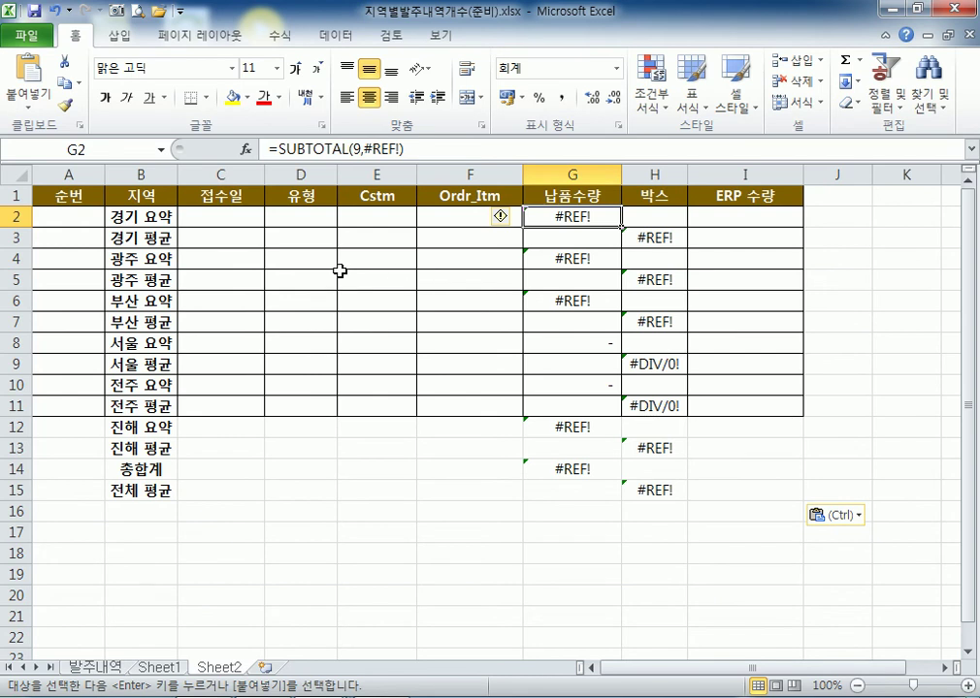
pyautogui.click(14, 216)
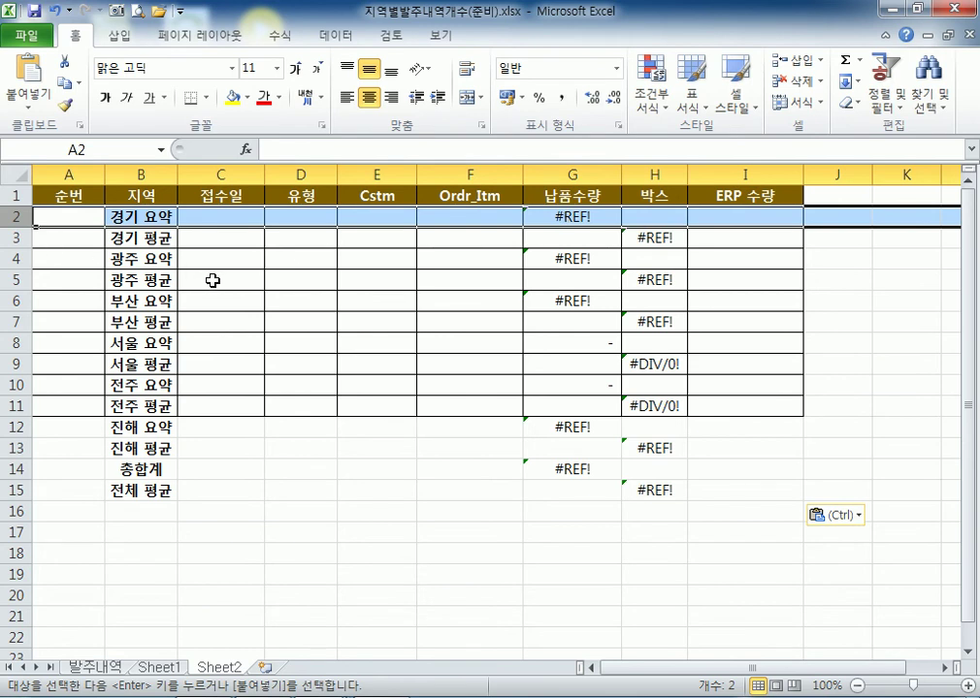
pyautogui.hotkey('ctrl', 'z')
# Apply the source 열 너비 at A1 of Sheet2 with 선택하여 붙여넣기, and paste the copied subtotal table over it
pyautogui.click(71, 199)
pyautogui.rightClick(71, 200)
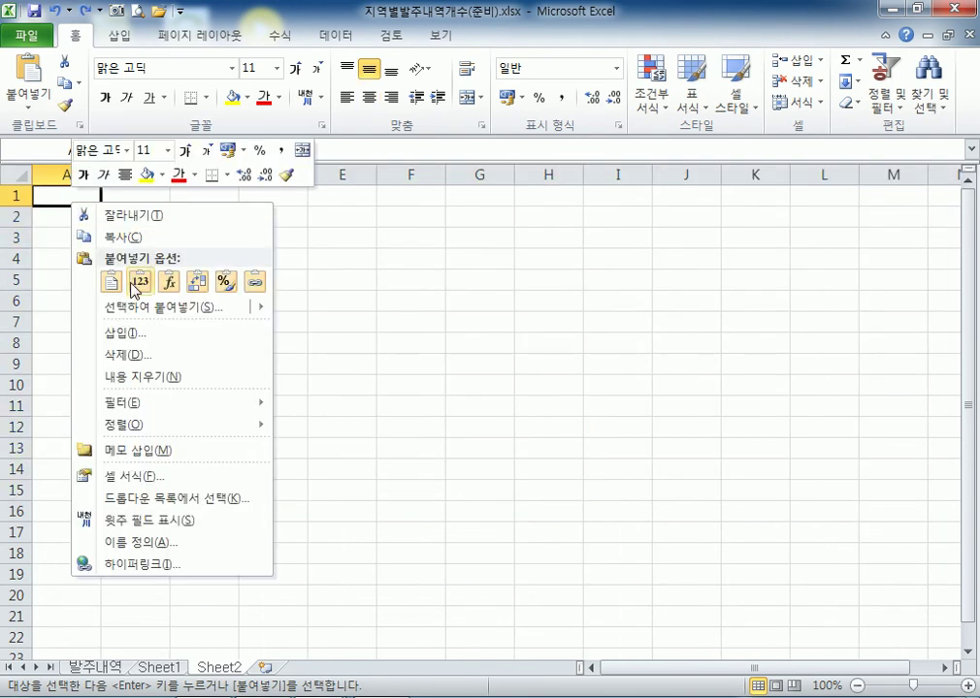
pyautogui.click(138, 306)
pyautogui.click(212, 236)
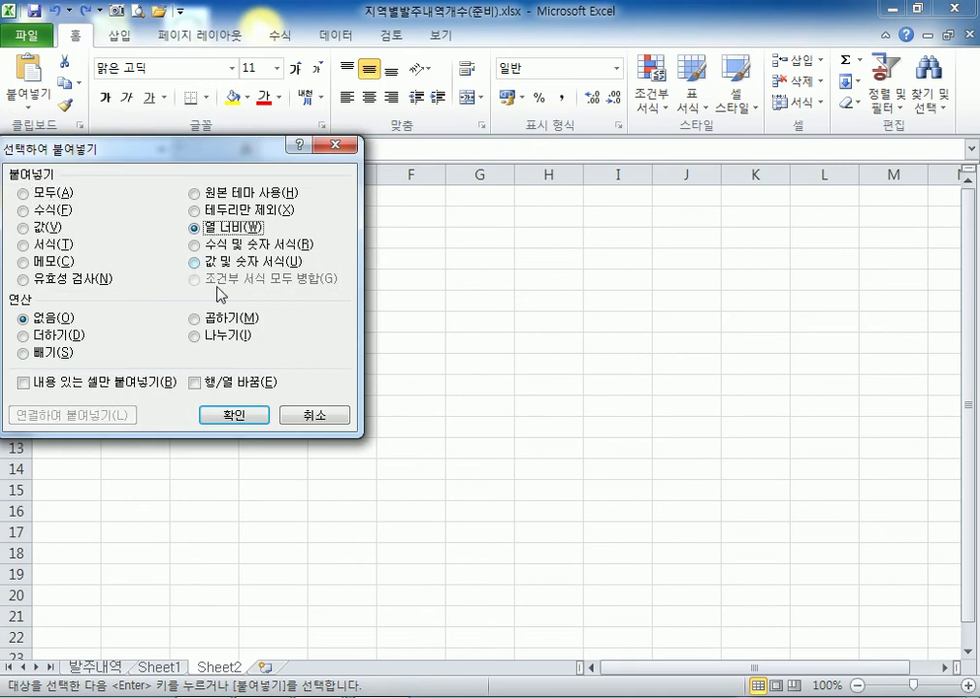
pyautogui.click(234, 414)
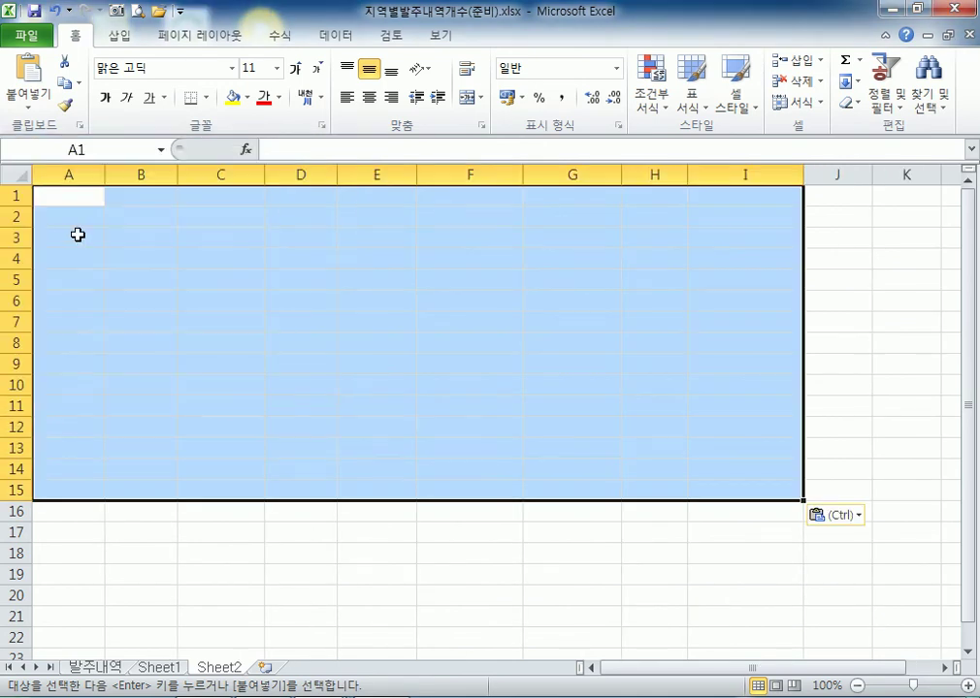
pyautogui.hotkey('ctrl', 'v')
# Compare the pasted 납품수량 and 박스 cell contents in Sheet2 with the 경기 요약 formula in the 발주내역 sheet
pyautogui.click(579, 216)
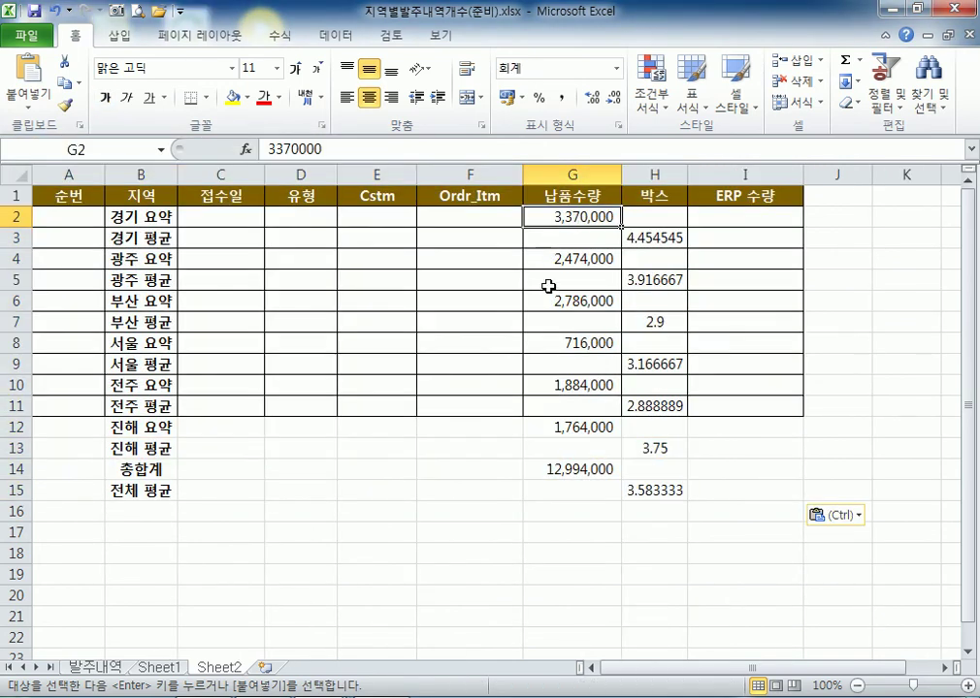
pyautogui.click(634, 236)
pyautogui.click(566, 258)
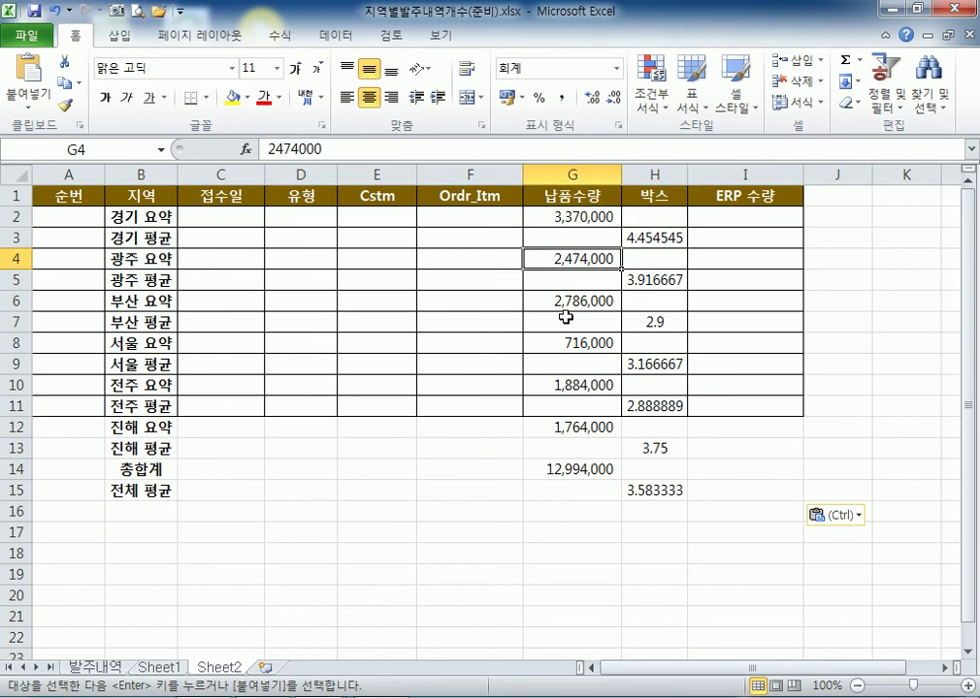
pyautogui.click(561, 303)
pyautogui.click(97, 667)
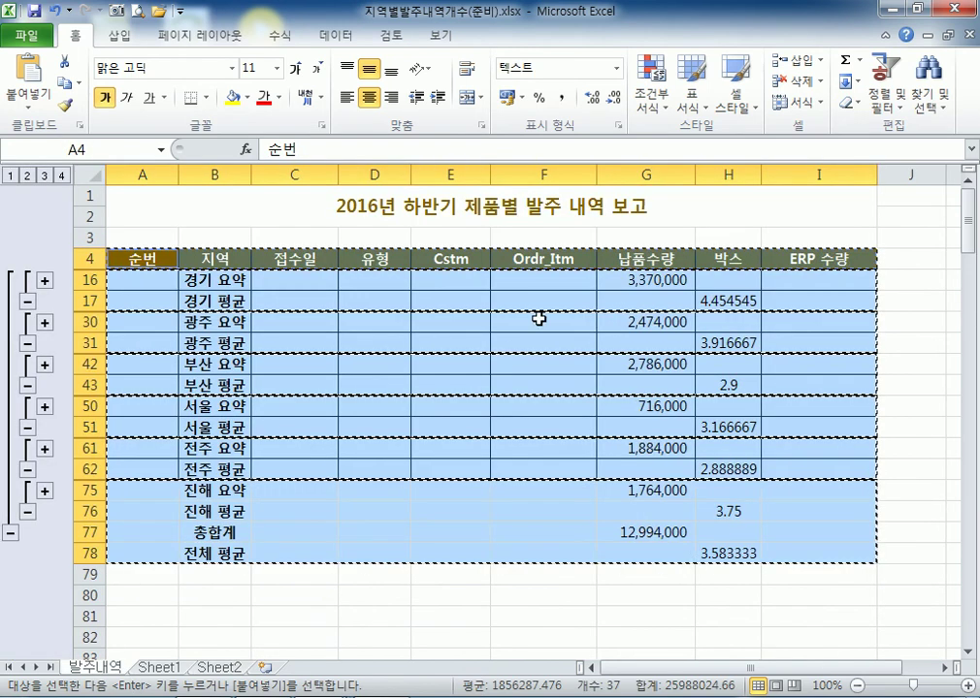
pyautogui.click(631, 281)
pyautogui.doubleClick(586, 283)
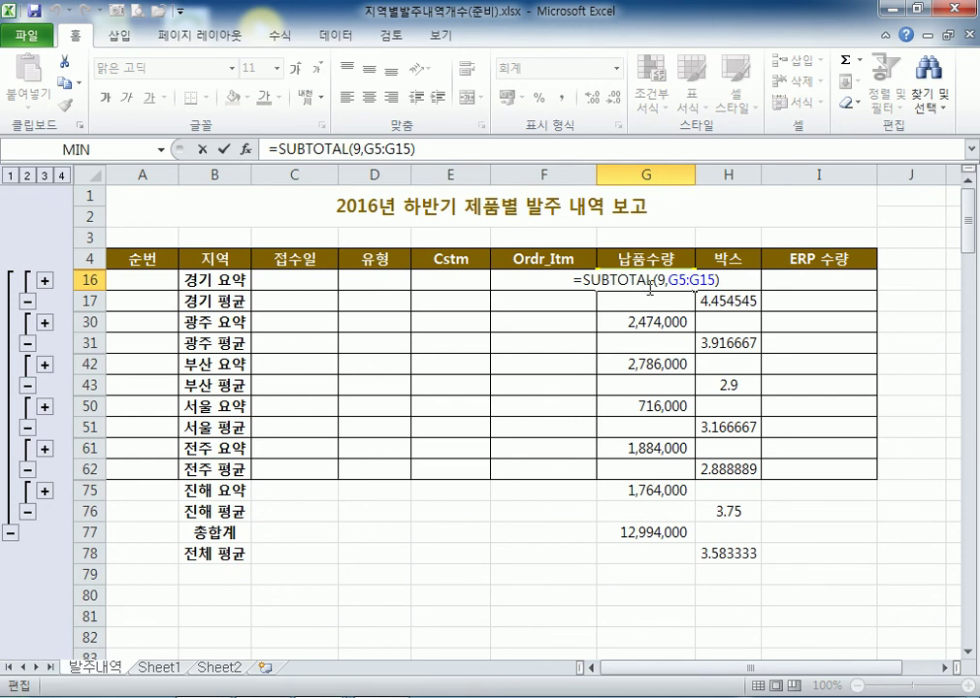
# Format the 박스 averages in H2:H15 of Sheet2 as 숫자 with one decimal place
pyautogui.press('Escape')
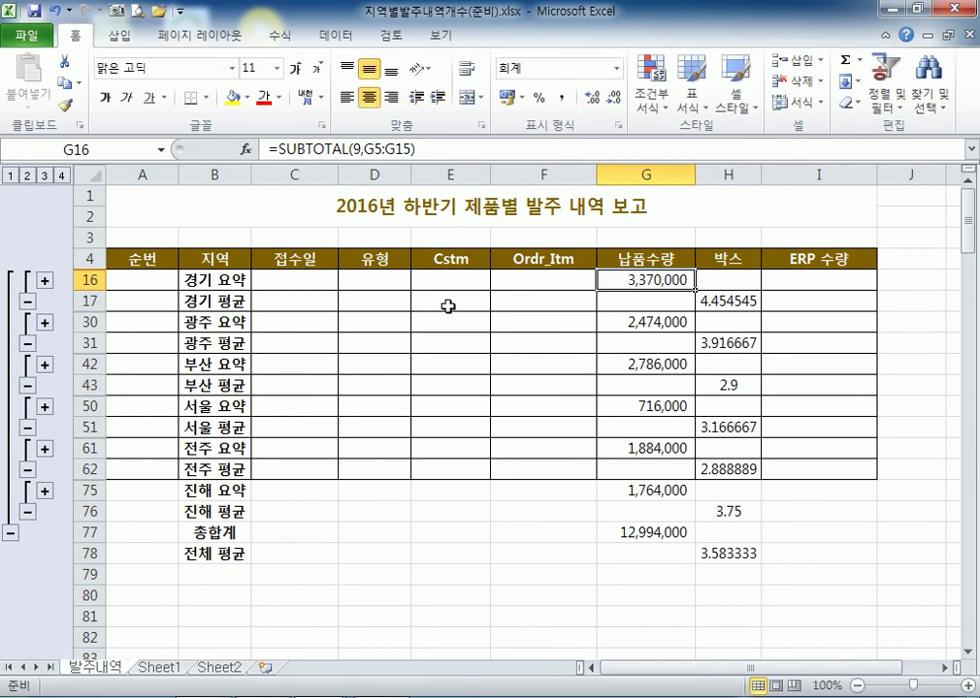
pyautogui.click(213, 668)
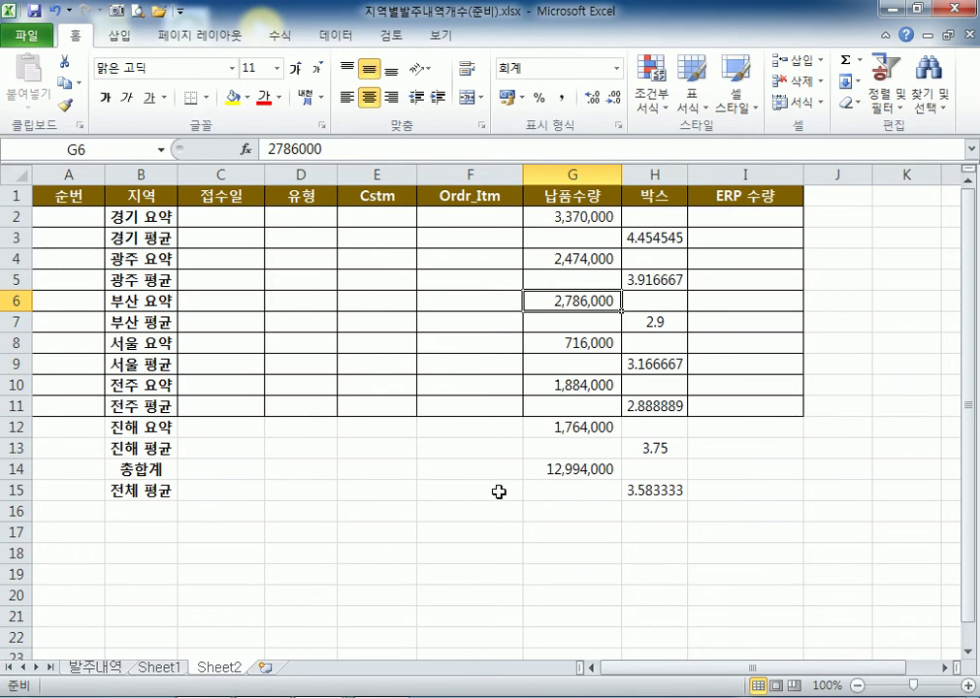
pyautogui.click(650, 173)
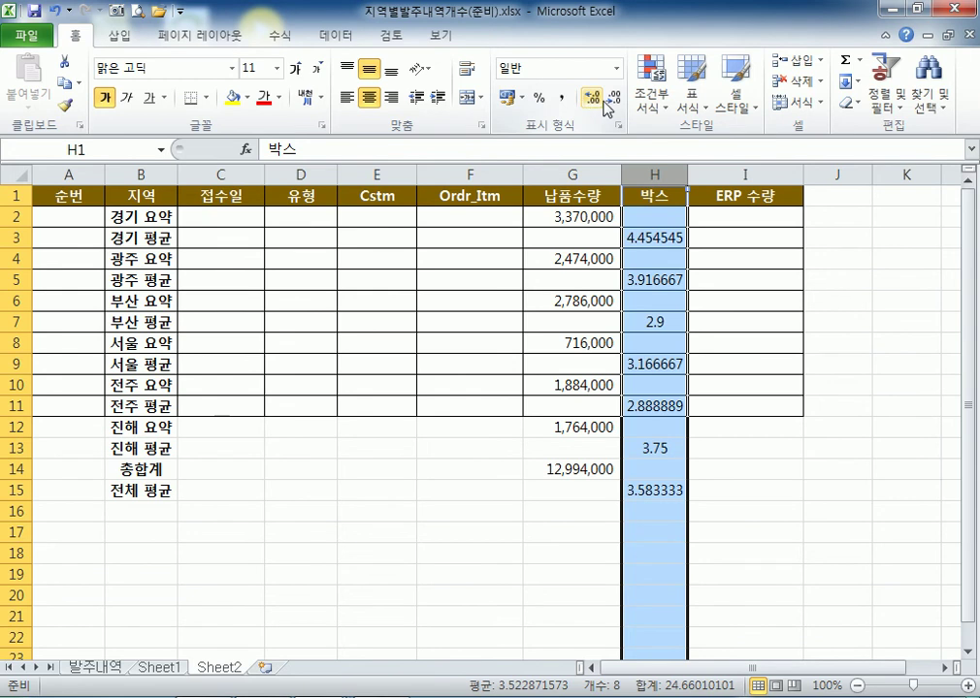
pyautogui.moveTo(652, 221); pyautogui.dragTo(655, 489)
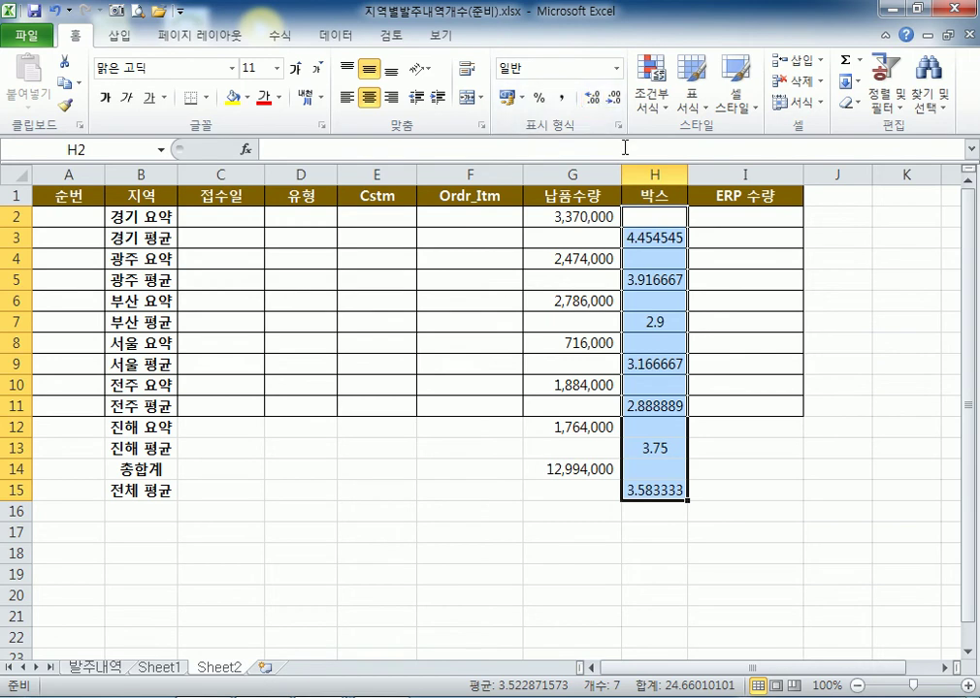
pyautogui.click(615, 68)
pyautogui.click(557, 139)
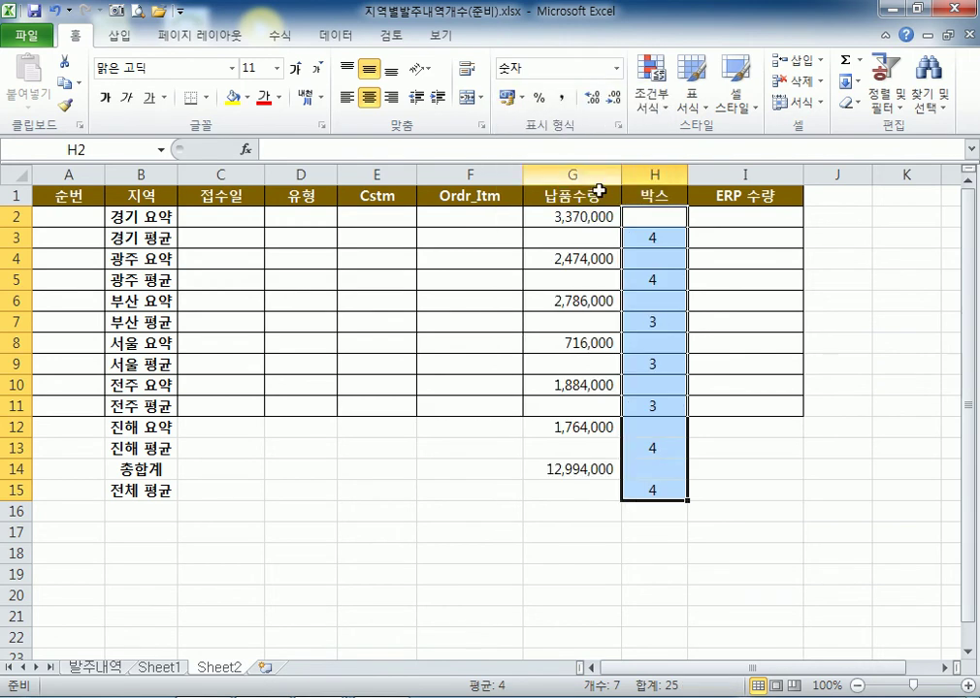
pyautogui.click(589, 98)
pyautogui.click(590, 98)
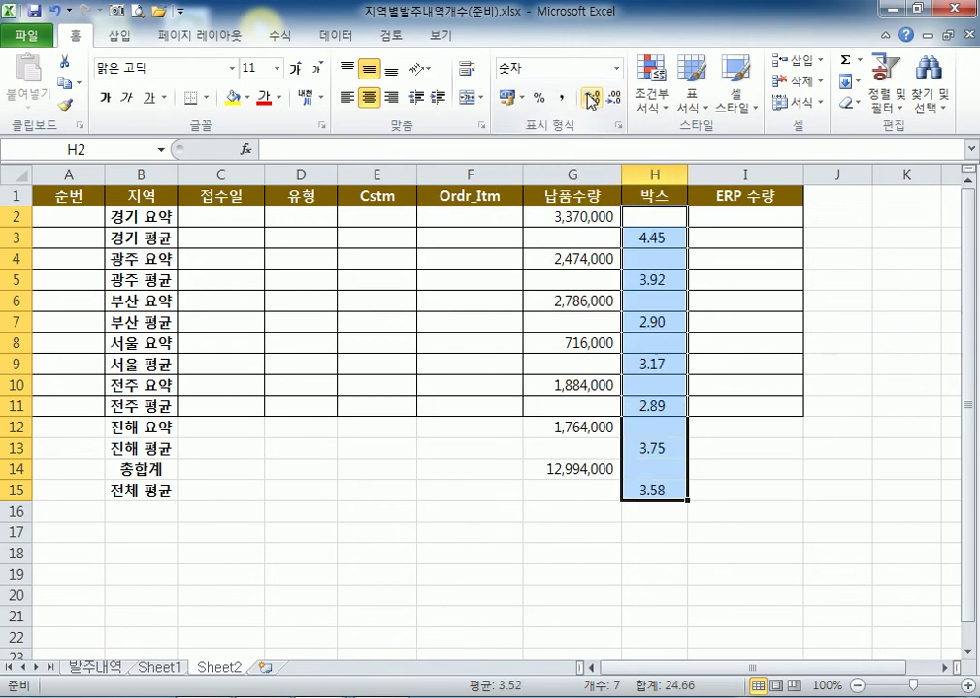
pyautogui.hotkey('ctrl', 'z')
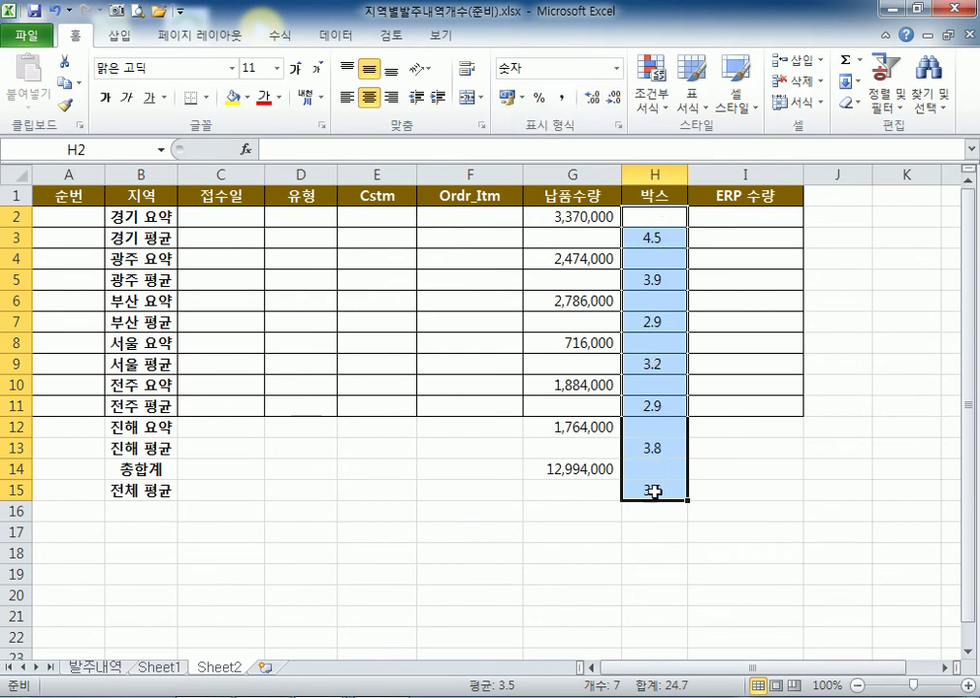
# Set all 박스 average cells in the 발주내역 sheet, from 경기 평균 to 전체 평균, to display two decimal places
pyautogui.click(158, 667)
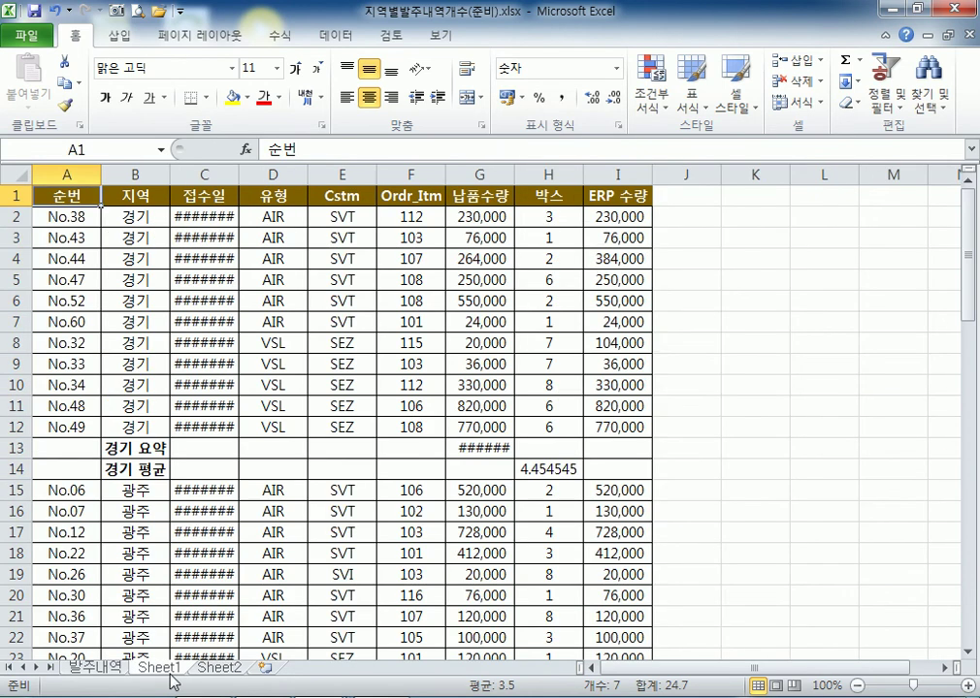
pyautogui.click(102, 667)
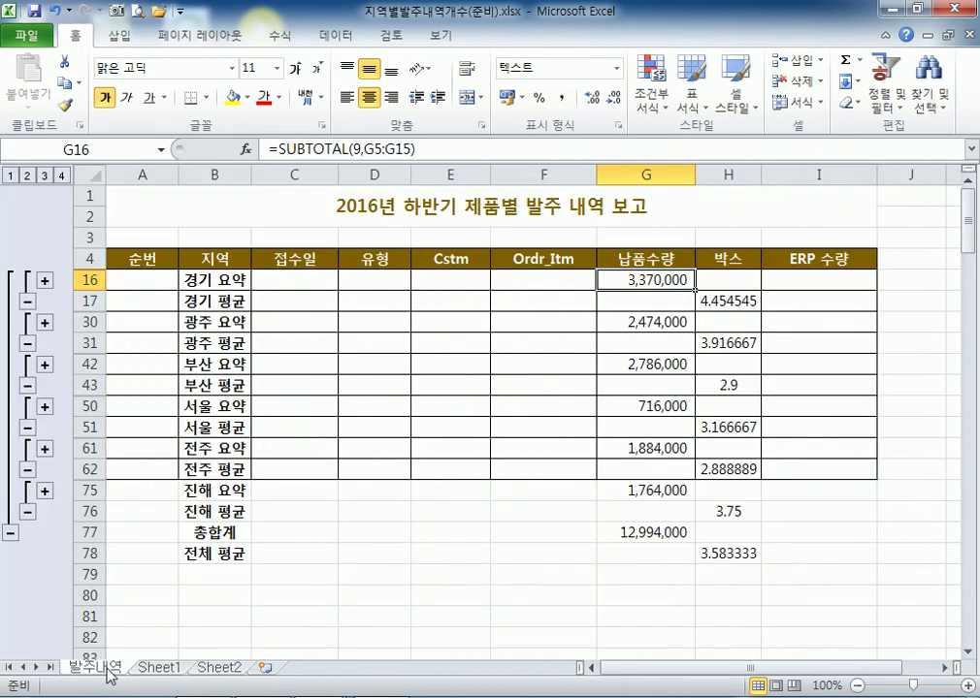
pyautogui.click(717, 304)
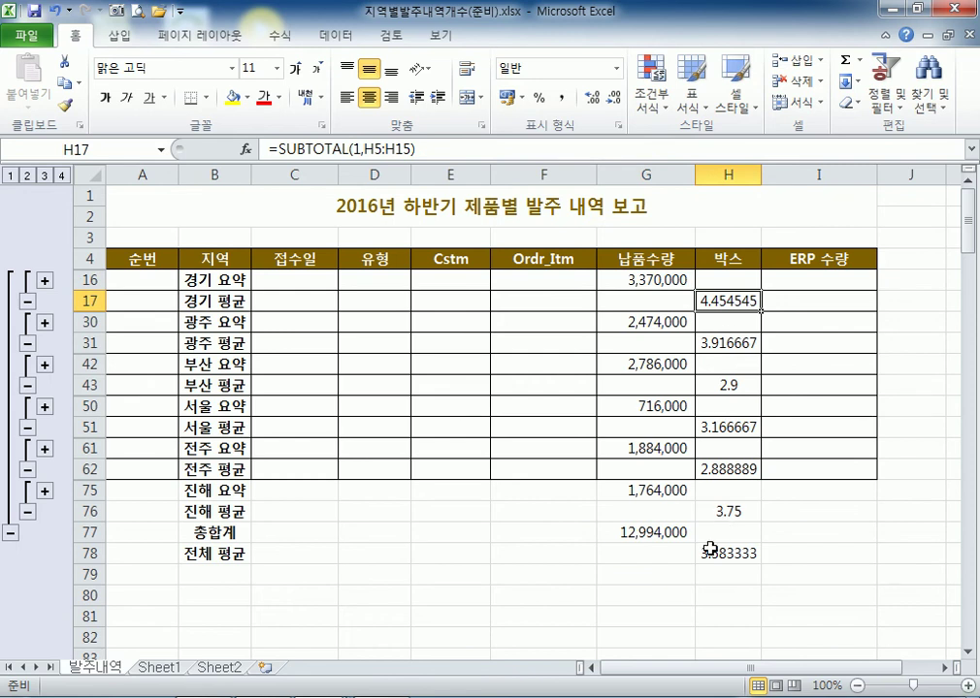
pyautogui.click(222, 669)
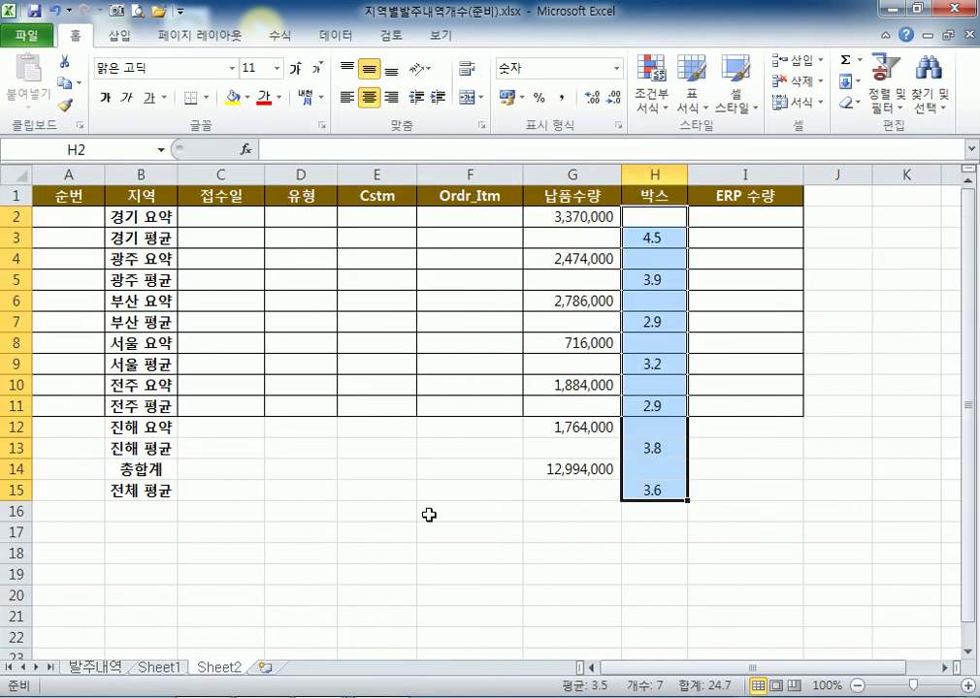
pyautogui.click(107, 669)
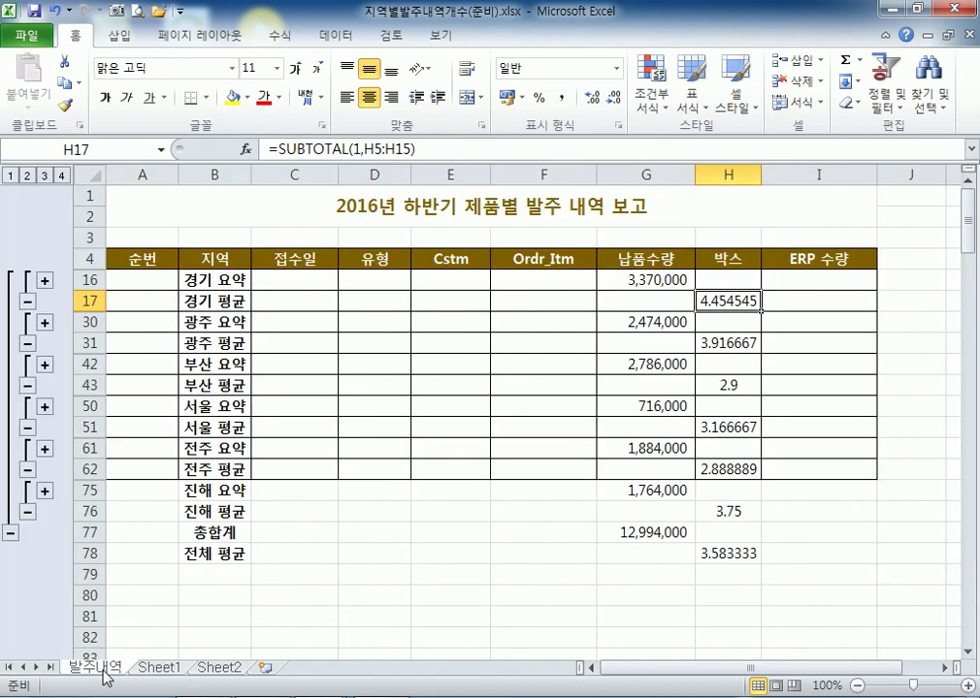
pyautogui.keyDown('ctrl'); pyautogui.click(711, 341); pyautogui.keyUp('ctrl')
pyautogui.keyDown('ctrl'); pyautogui.click(719, 383); pyautogui.keyUp('ctrl')
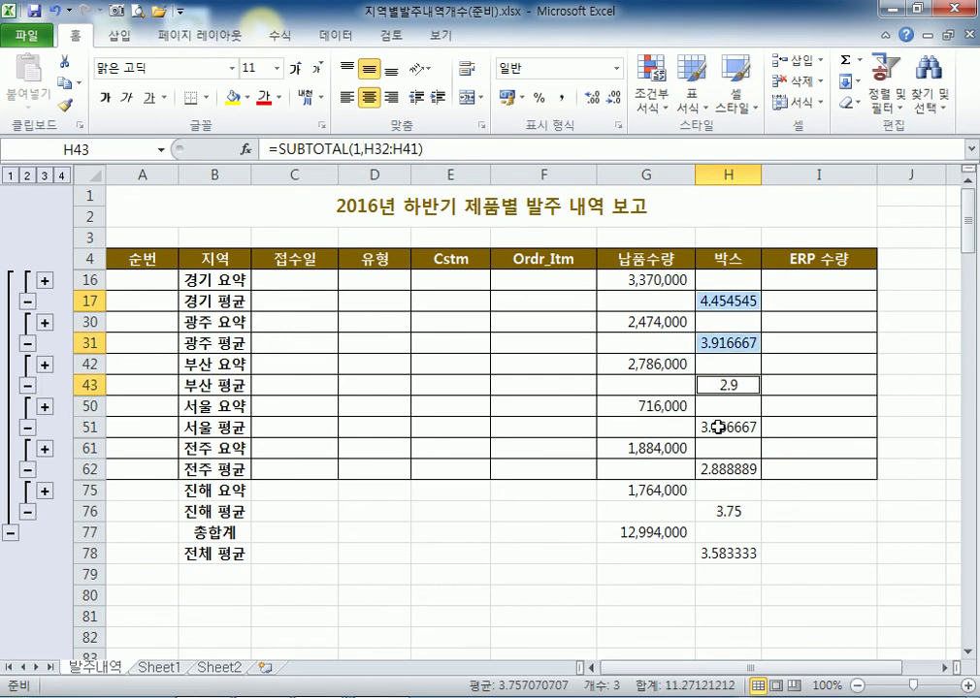
pyautogui.keyDown('ctrl'); pyautogui.click(720, 426); pyautogui.keyUp('ctrl')
pyautogui.keyDown('ctrl'); pyautogui.click(720, 469); pyautogui.keyUp('ctrl')
pyautogui.keyDown('ctrl'); pyautogui.click(719, 513); pyautogui.keyUp('ctrl')
pyautogui.keyDown('ctrl'); pyautogui.click(717, 553); pyautogui.keyUp('ctrl')
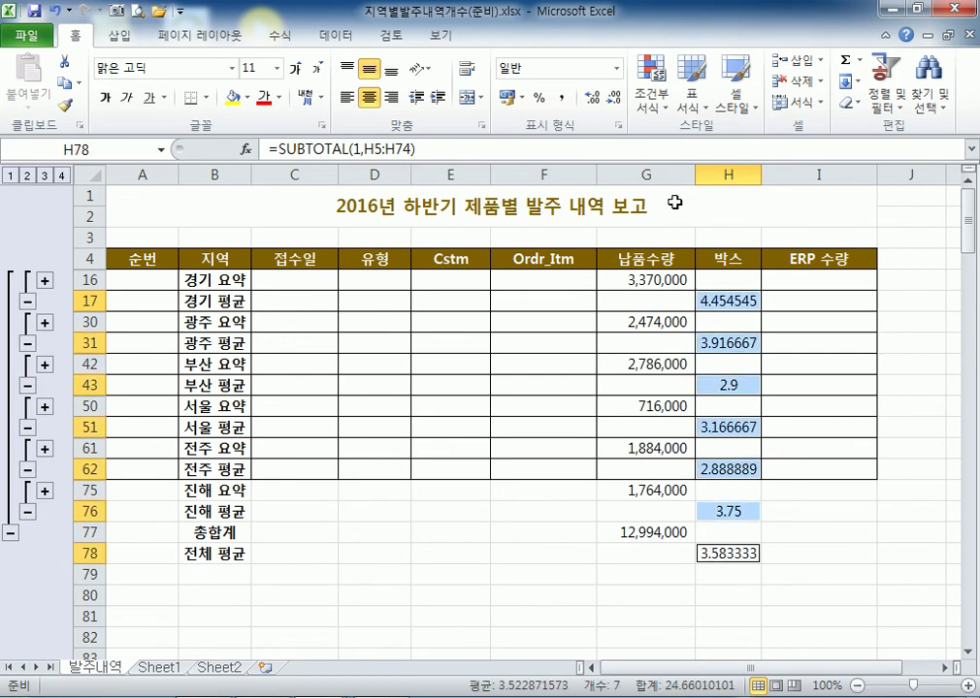
pyautogui.click(613, 98)
pyautogui.click(613, 99)
pyautogui.click(613, 99)
pyautogui.click(613, 99)
pyautogui.click(613, 99)
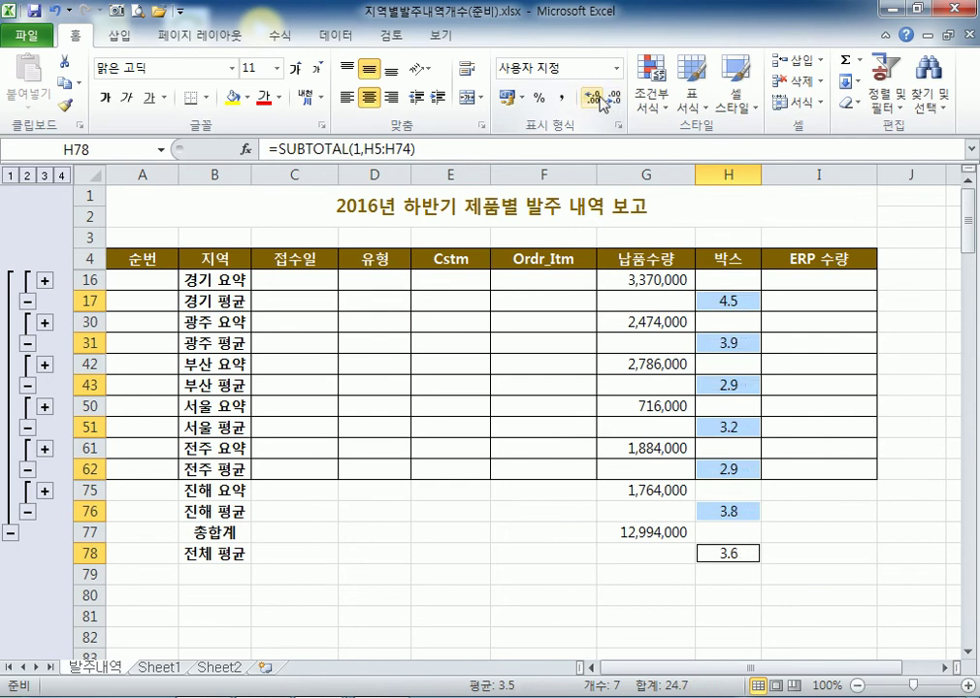
pyautogui.click(592, 98)
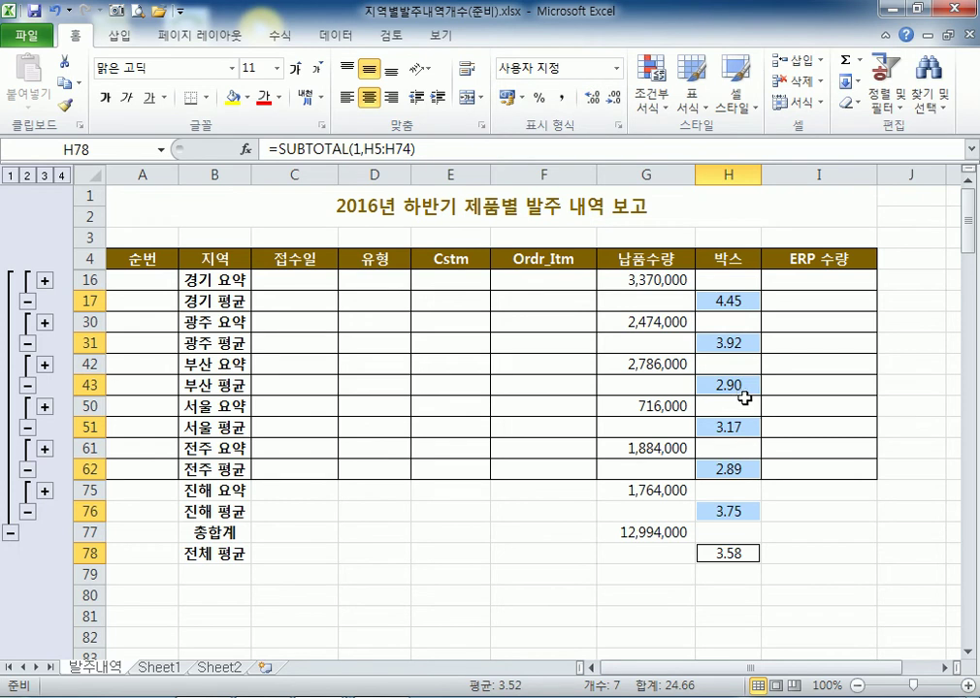
# Reset the selected 박스 average cells to the 일반 format and reduce their display to two decimal places again
pyautogui.click(617, 75)
pyautogui.click(566, 100)
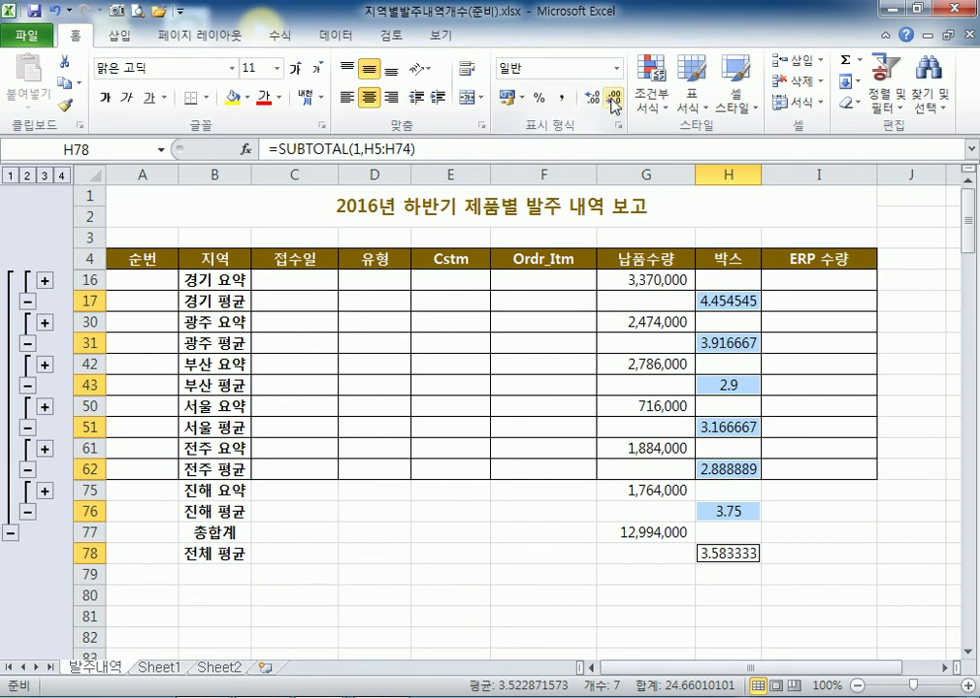
pyautogui.click(612, 101)
pyautogui.click(612, 101)
pyautogui.click(612, 101)
pyautogui.click(612, 100)
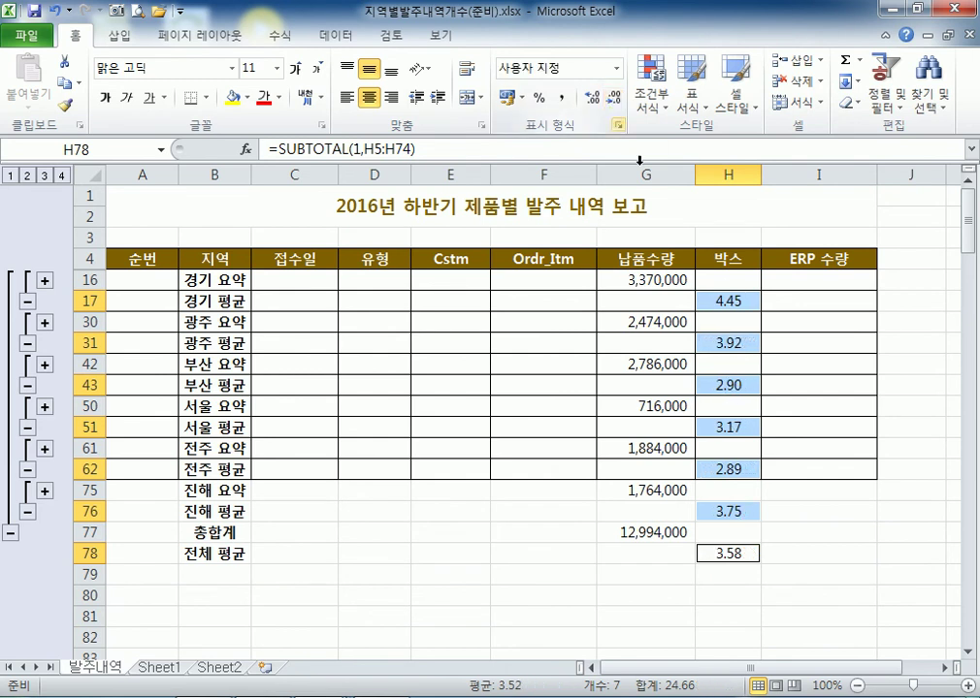
pyautogui.click(509, 281)
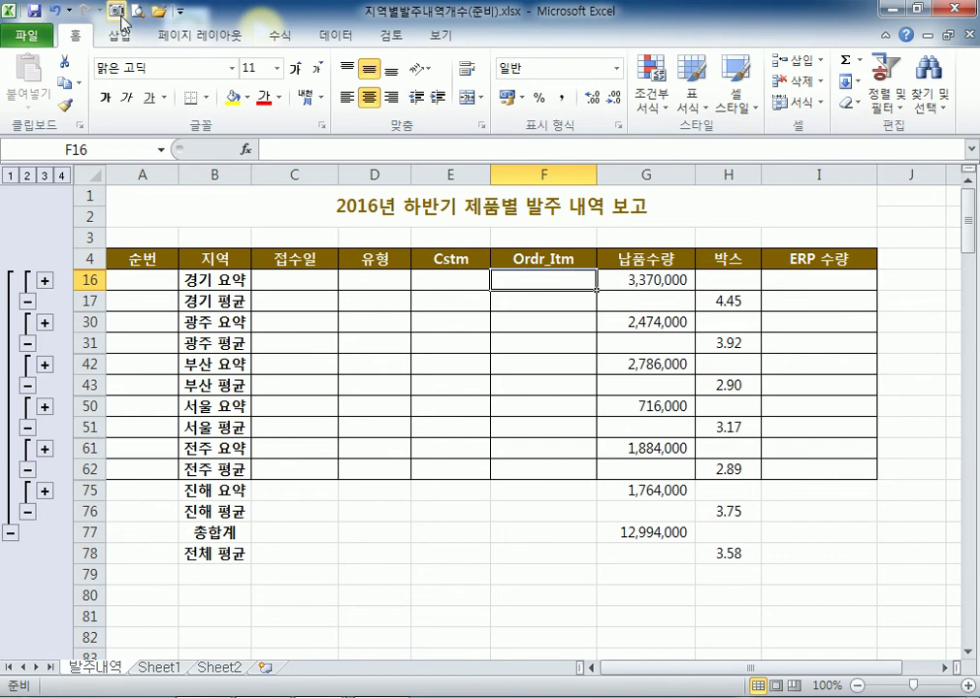
# Open the workbook 특정열에서유일한항목추출(준비).xlsx from the Section07 folder
pyautogui.click(158, 10)
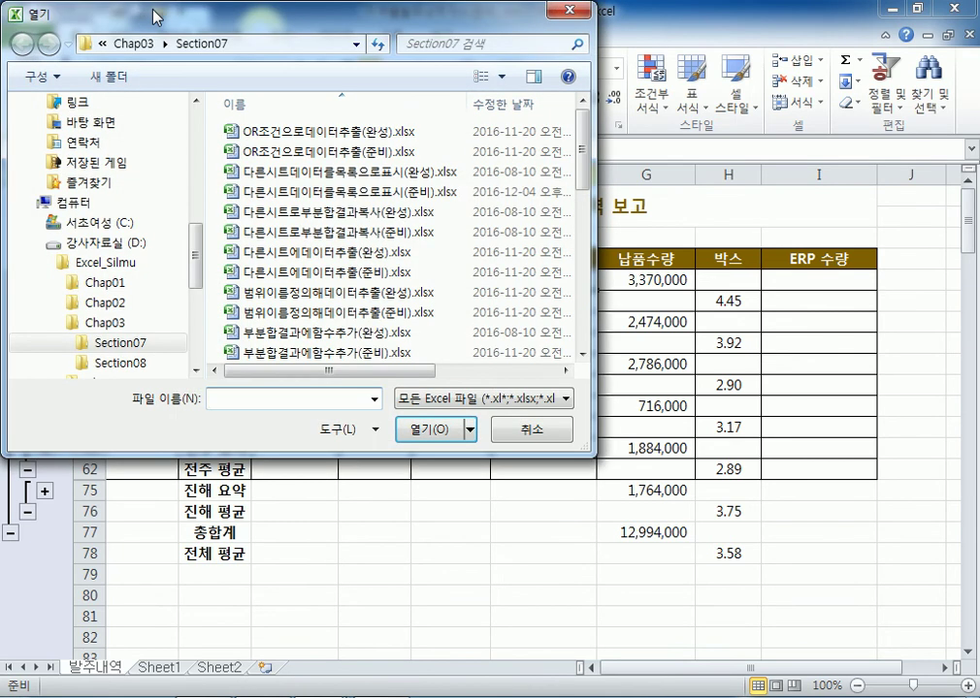
pyautogui.click(330, 312)
pyautogui.scroll(-5, 327, 320)
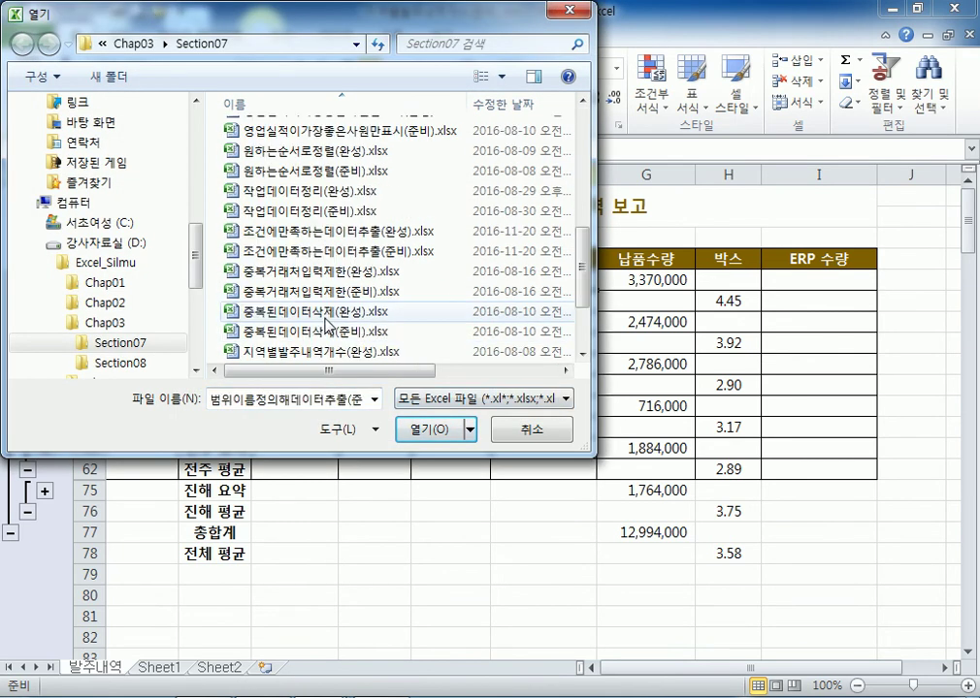
pyautogui.scroll(-2, 327, 321)
pyautogui.doubleClick(289, 351)
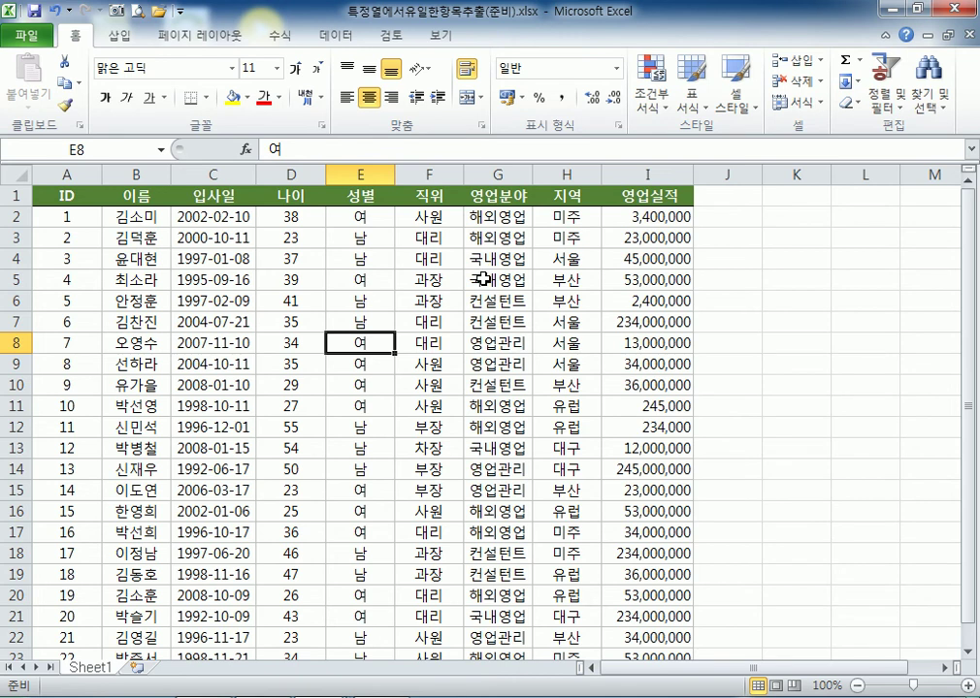
# Copy the whole 영업분야 column G into the empty column K, leaving column J blank
pyautogui.click(483, 176)
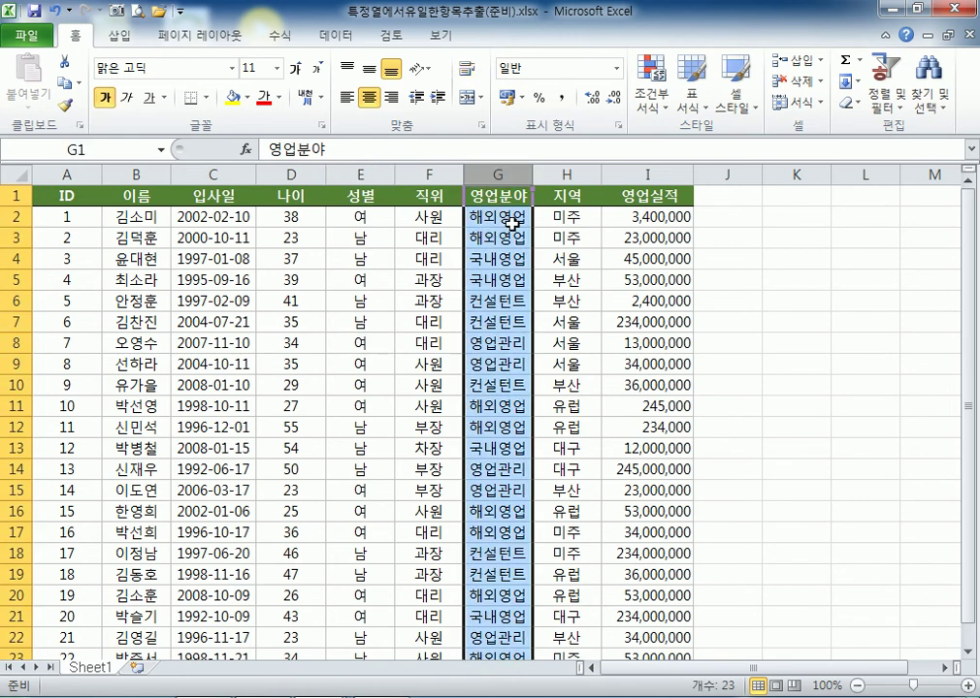
pyautogui.click(507, 381)
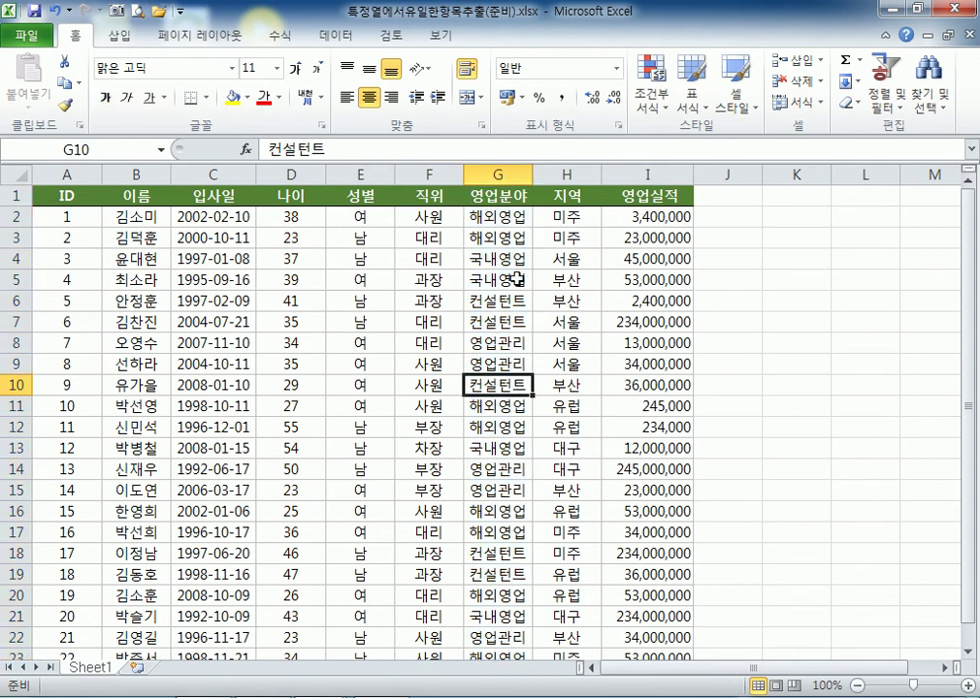
pyautogui.click(501, 174)
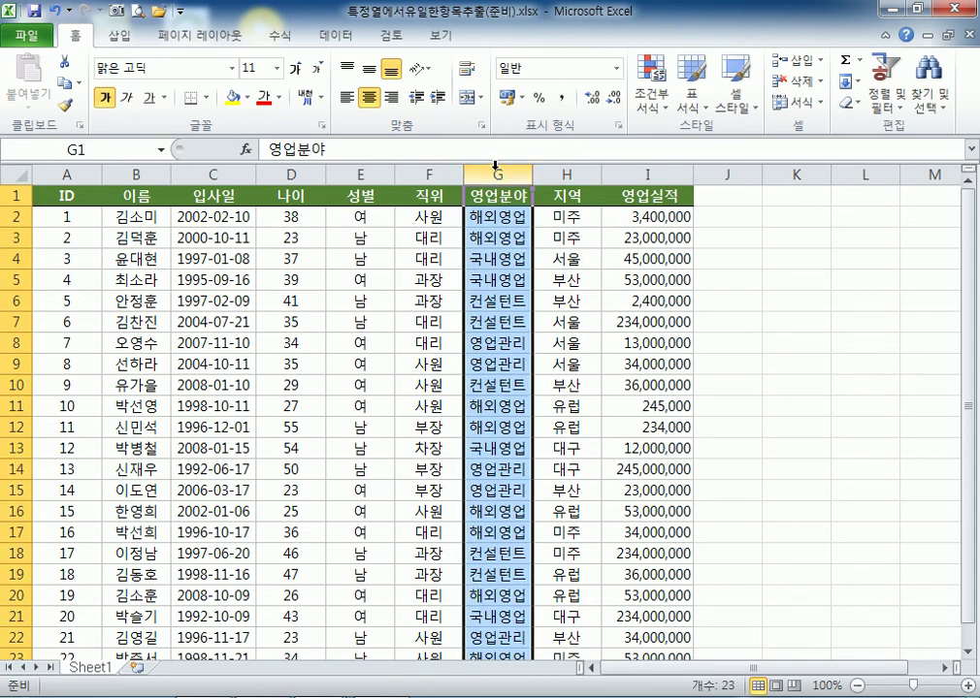
pyautogui.hotkey('ctrl', 'c')
pyautogui.click(794, 174)
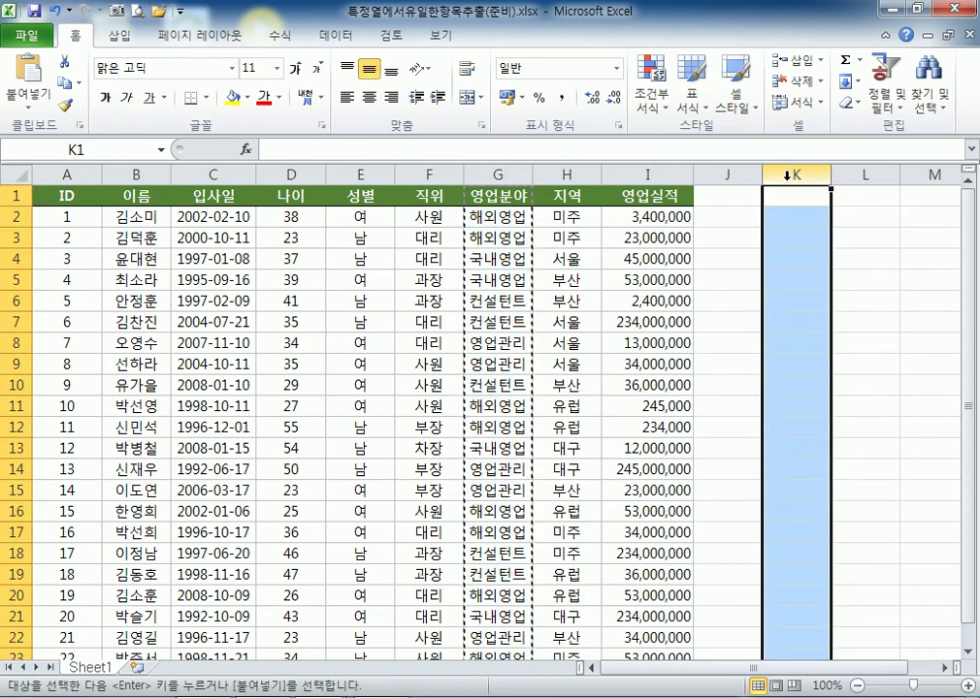
pyautogui.click(727, 176)
pyautogui.click(787, 174)
pyautogui.hotkey('ctrl', 'v')
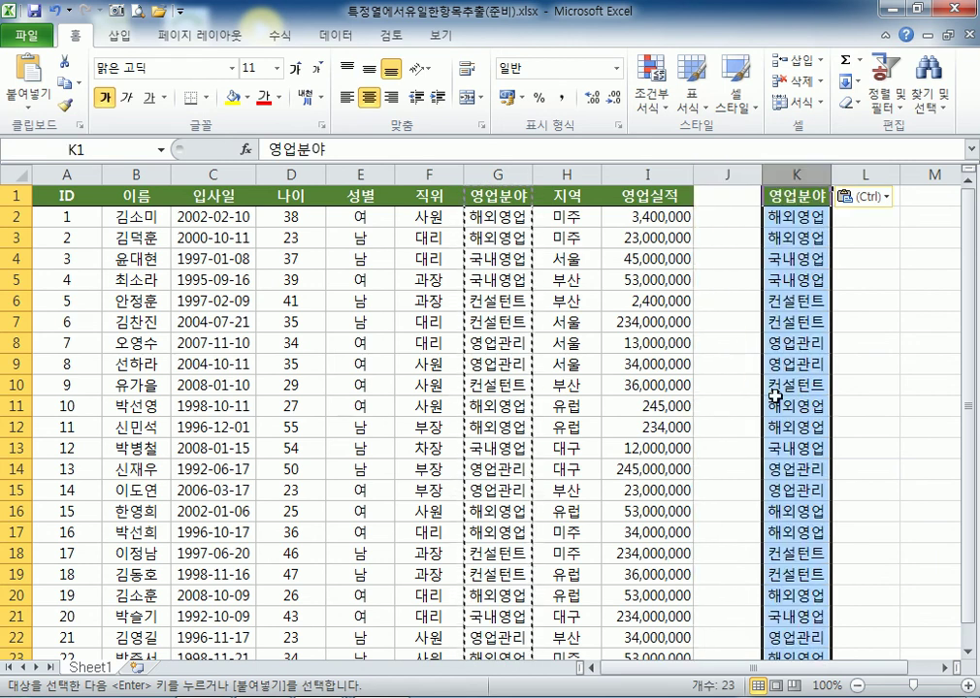
pyautogui.press('Escape')
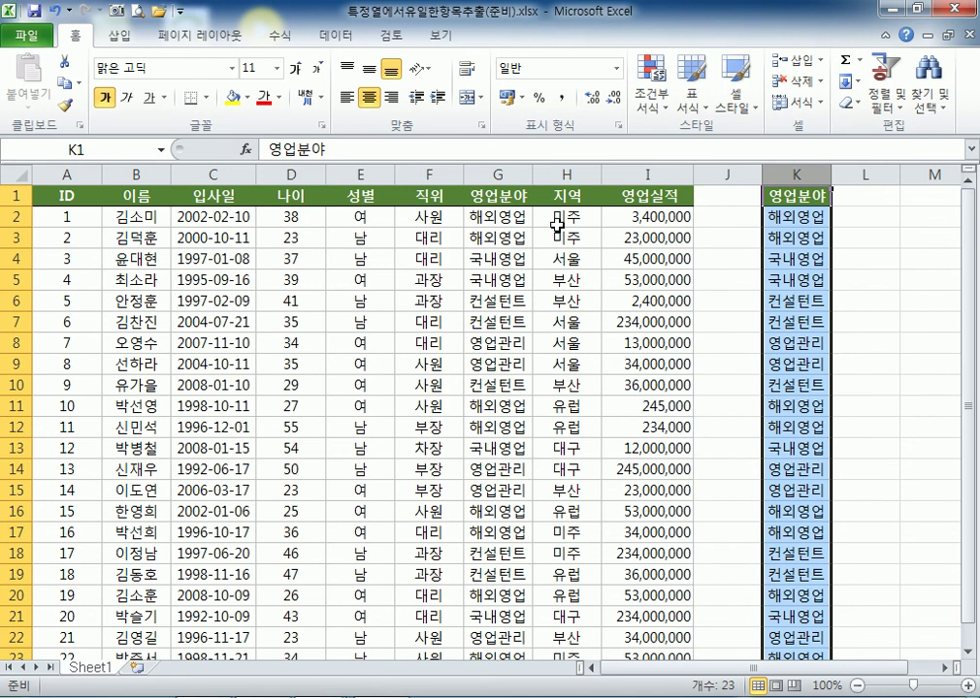
# Narrow the blank column J between the data table and the copied 영업분야 list, and select a cell in that list
pyautogui.click(498, 174)
pyautogui.click(782, 173)
pyautogui.click(728, 171)
pyautogui.click(797, 219)
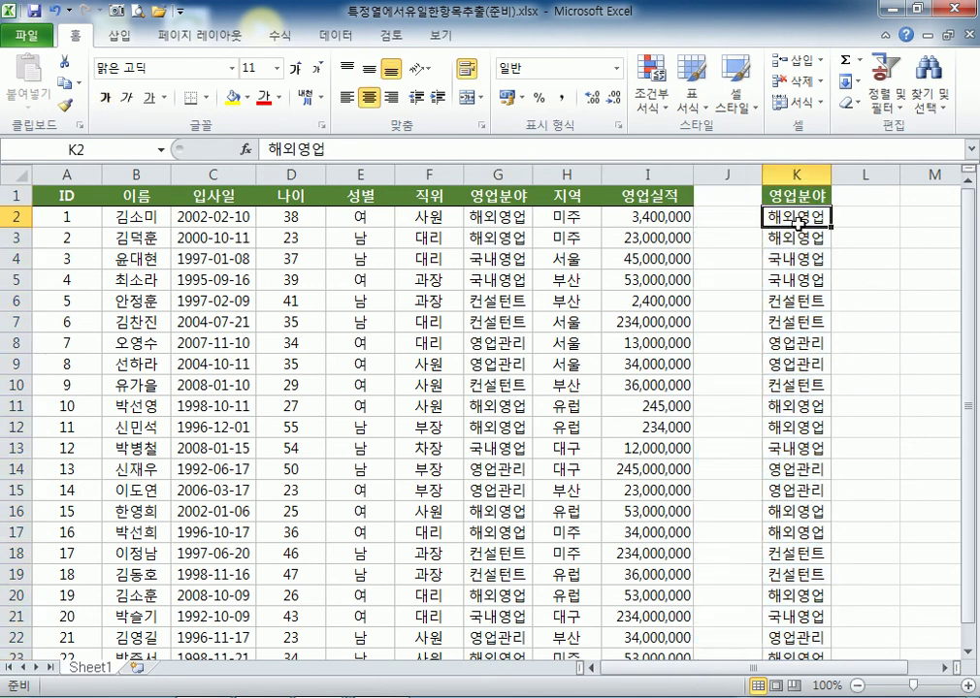
pyautogui.moveTo(763, 174); pyautogui.dragTo(718, 174)
pyautogui.click(749, 191)
pyautogui.click(768, 232)
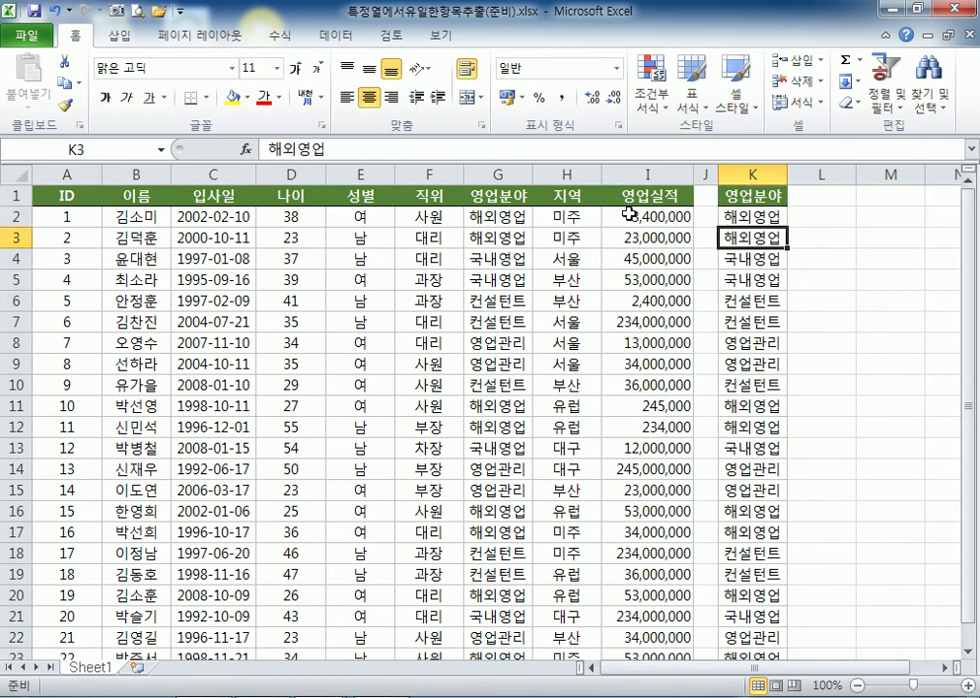
# Remove the duplicate 영업분야 entries from the column K list and compare the remaining items with column G
pyautogui.click(337, 36)
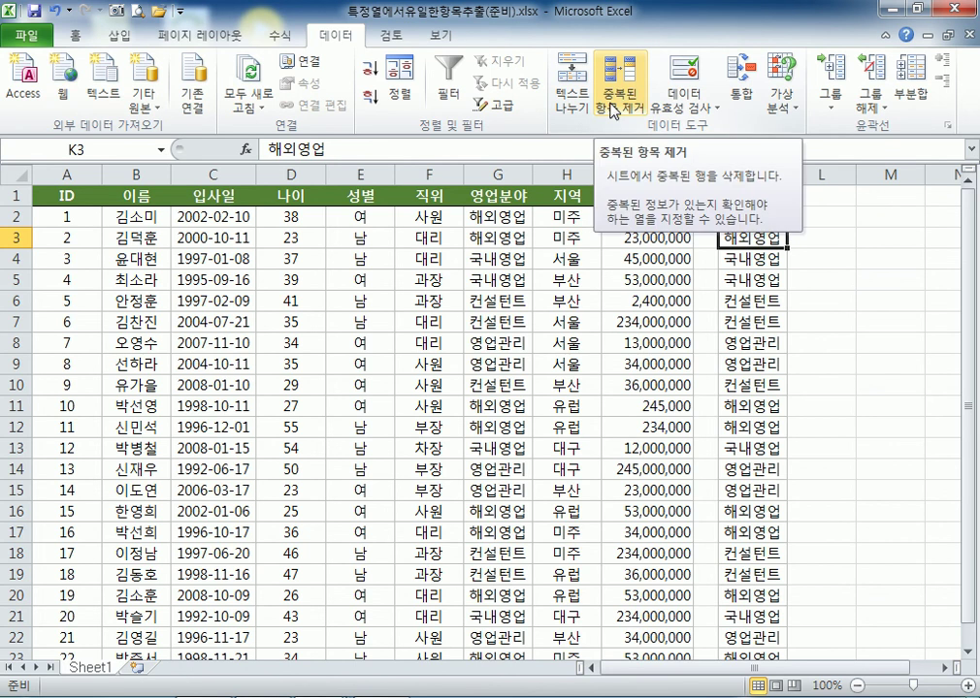
pyautogui.click(613, 109)
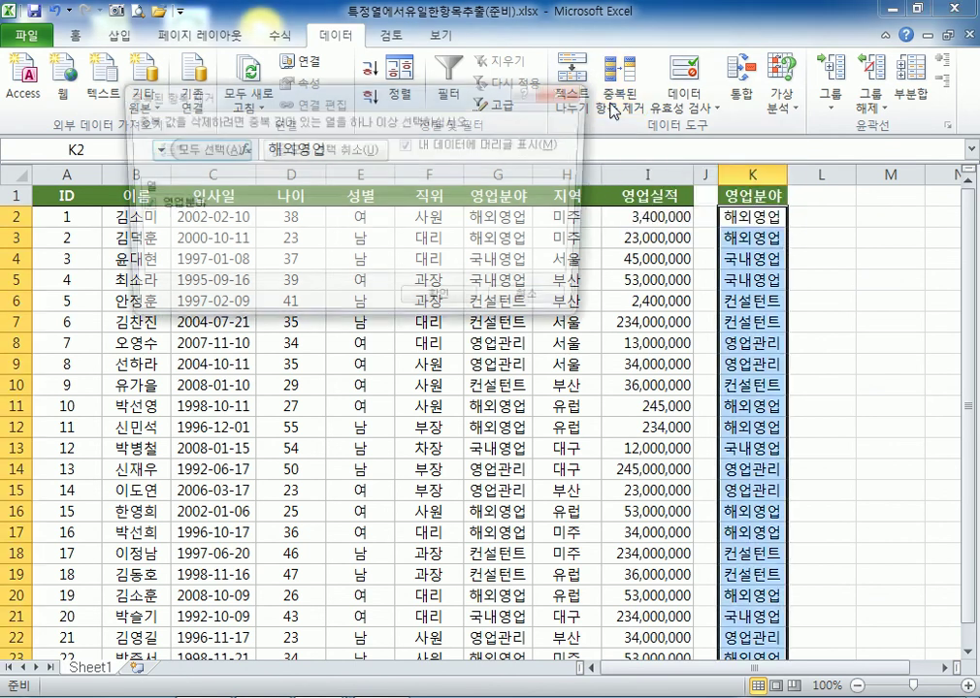
pyautogui.click(461, 306)
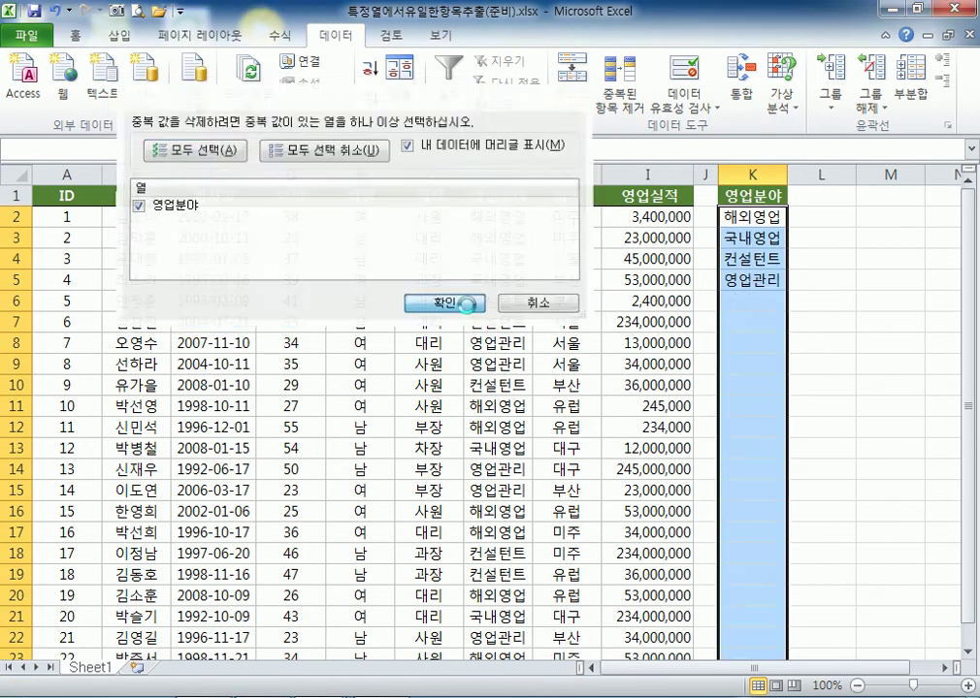
pyautogui.click(518, 398)
pyautogui.click(752, 238)
pyautogui.moveTo(756, 216); pyautogui.dragTo(748, 281)
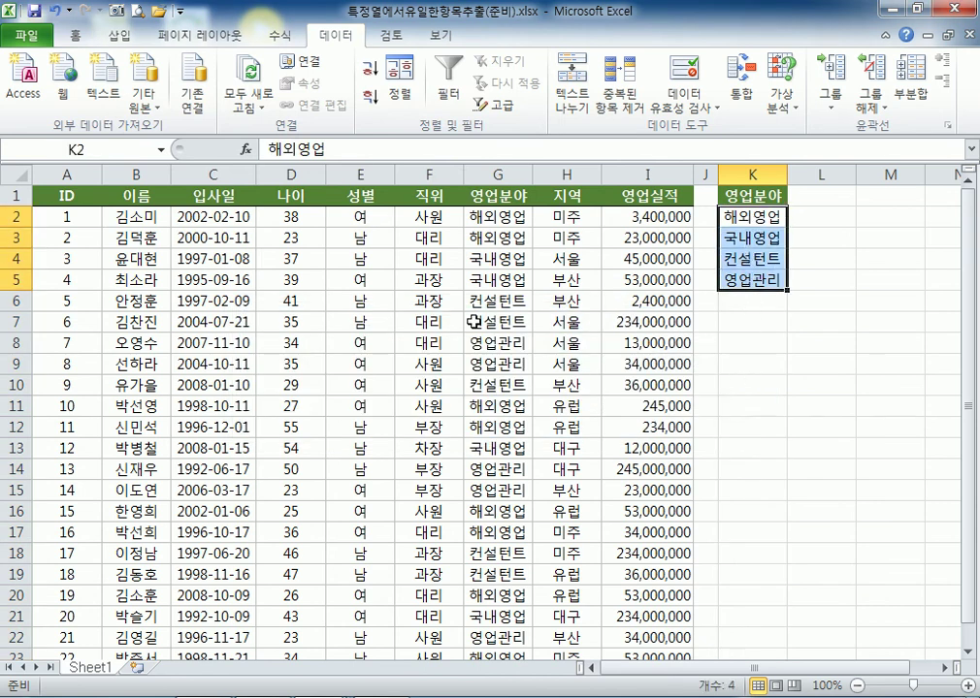
pyautogui.moveTo(498, 216); pyautogui.dragTo(497, 536)
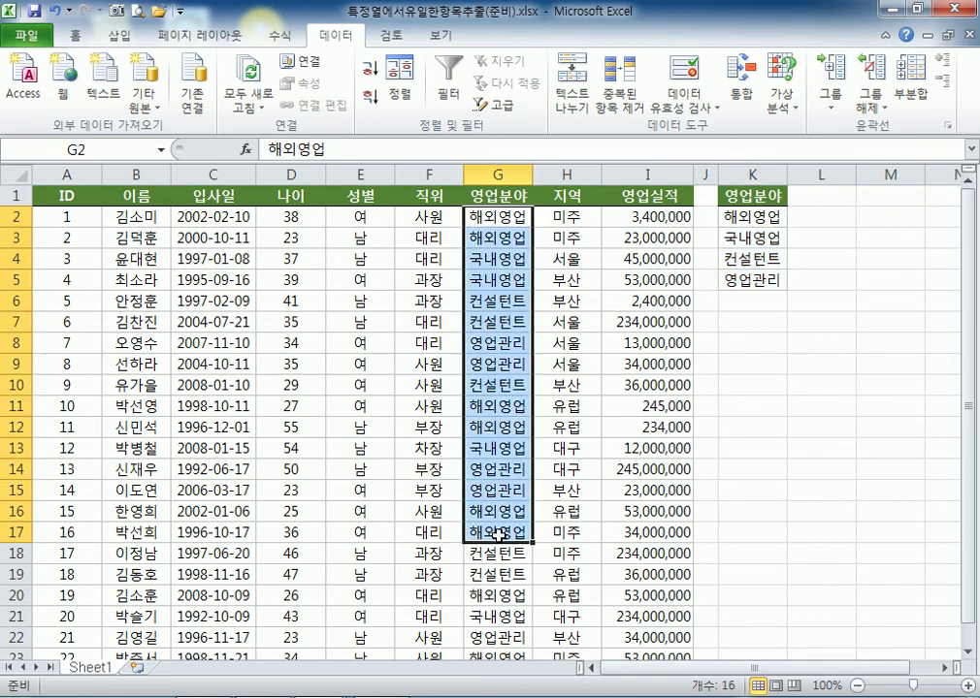
pyautogui.click(500, 341)
pyautogui.moveTo(364, 218); pyautogui.dragTo(371, 299)
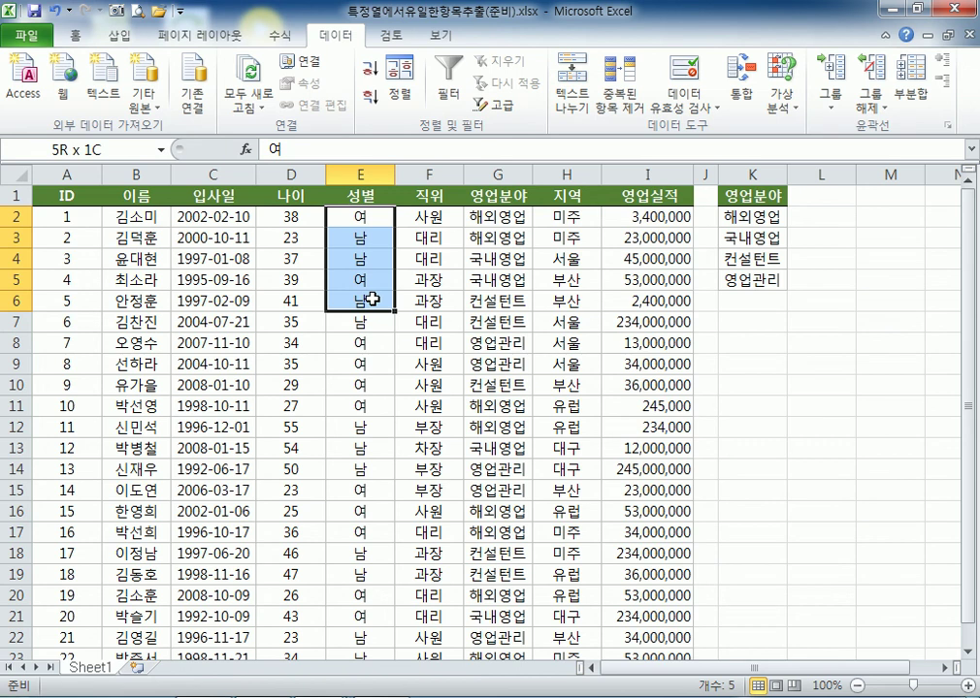
pyautogui.moveTo(565, 219); pyautogui.dragTo(566, 303)
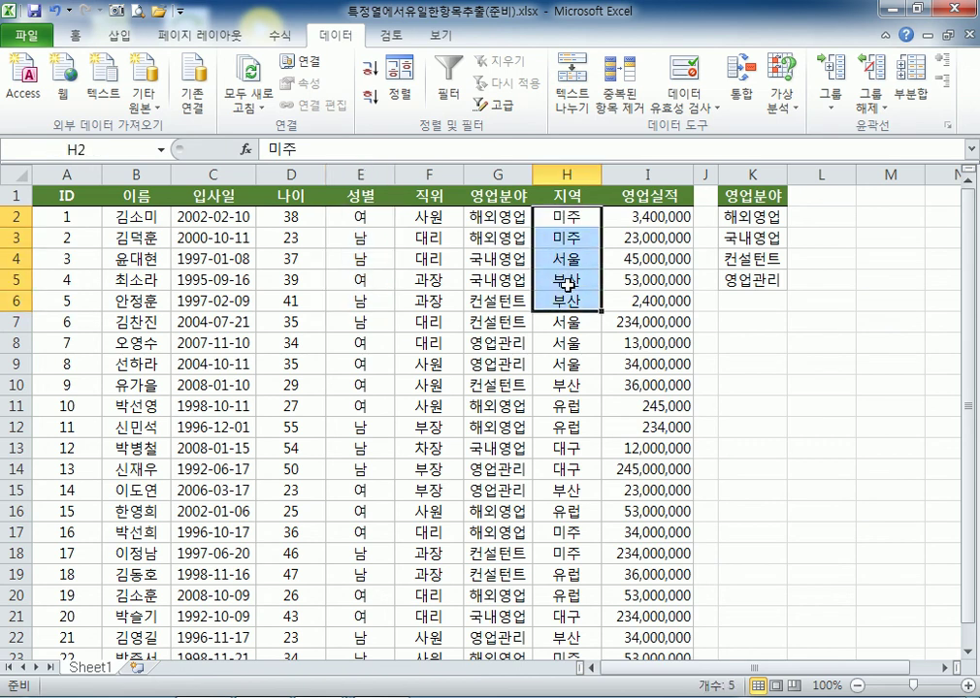
pyautogui.click(567, 280)
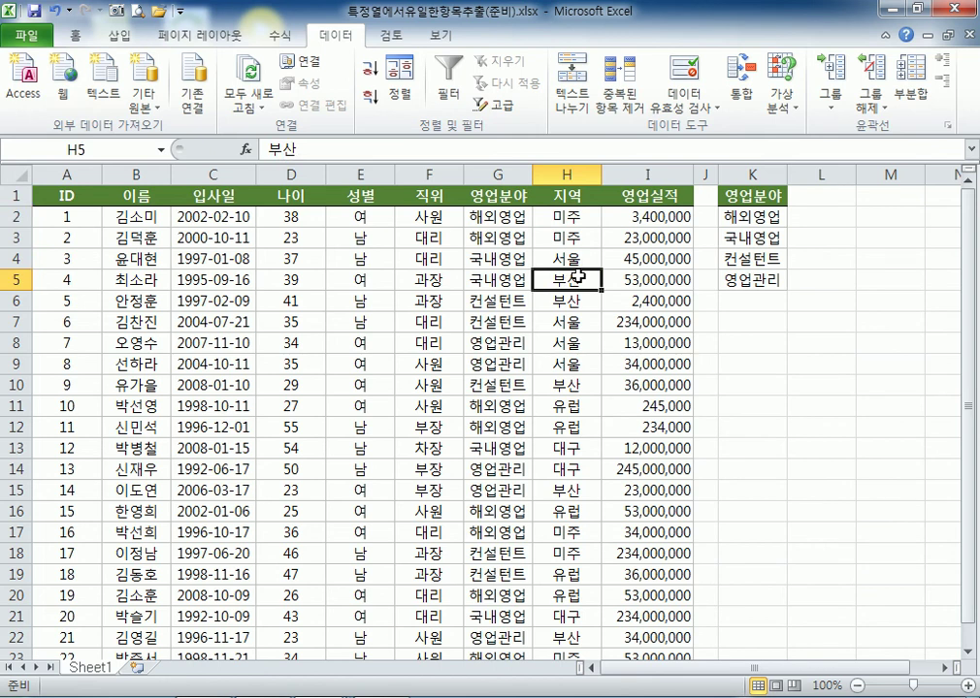
# Copy the whole 지역 column H into the empty column M, leaving column L blank
pyautogui.click(569, 171)
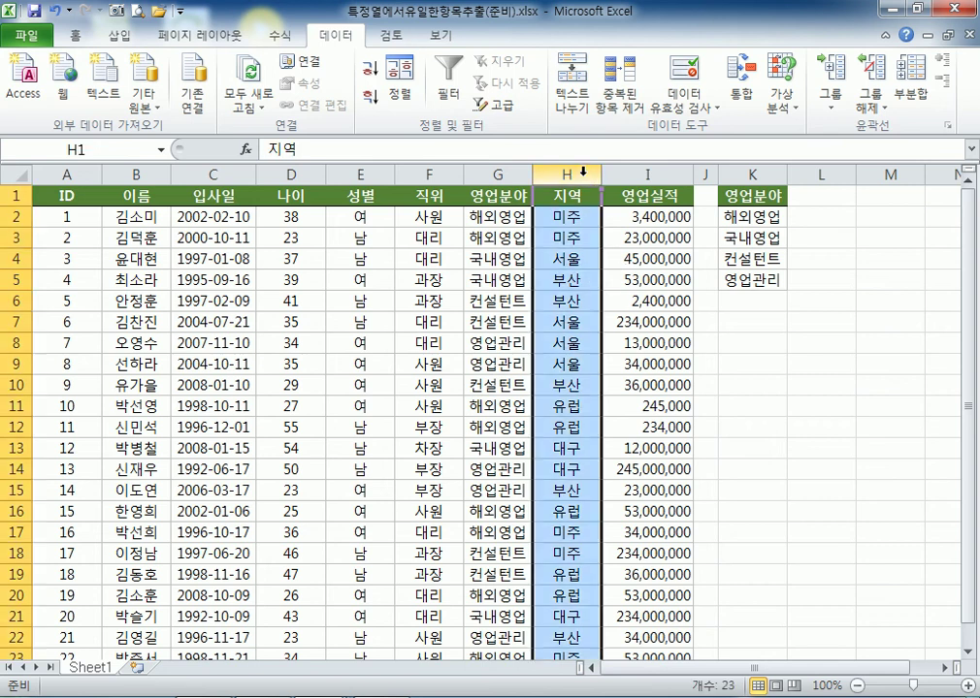
pyautogui.hotkey('ctrl', 'c')
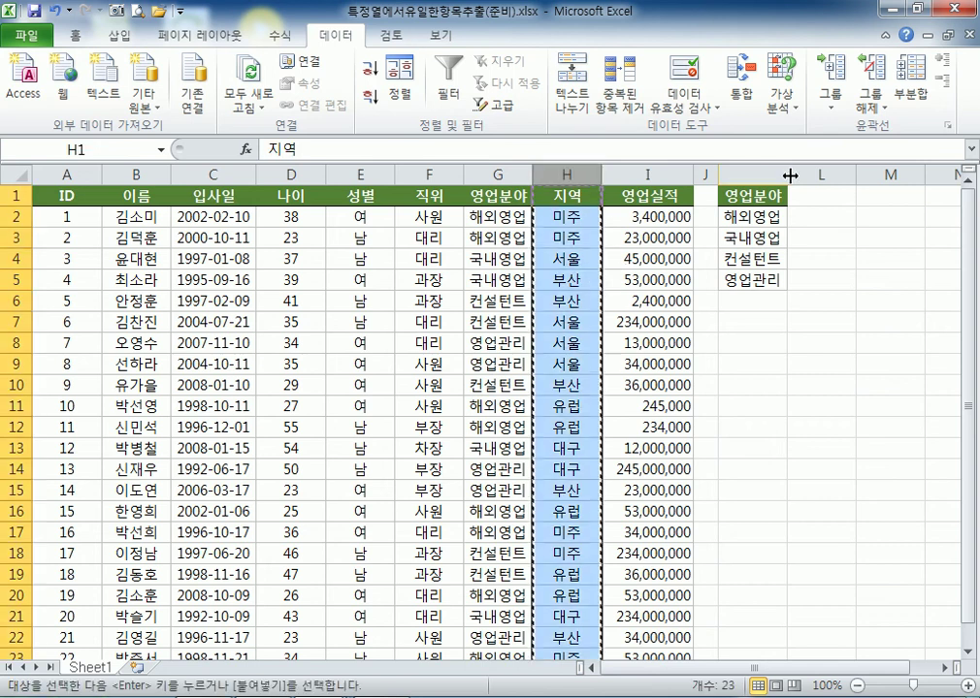
pyautogui.click(876, 176)
pyautogui.hotkey('ctrl', 'v')
# Narrow the blank column L between the two extracted lists, and select a cell in the copied 지역 list
pyautogui.click(820, 321)
pyautogui.moveTo(855, 173); pyautogui.dragTo(808, 173)
pyautogui.click(831, 213)
pyautogui.press('Escape')
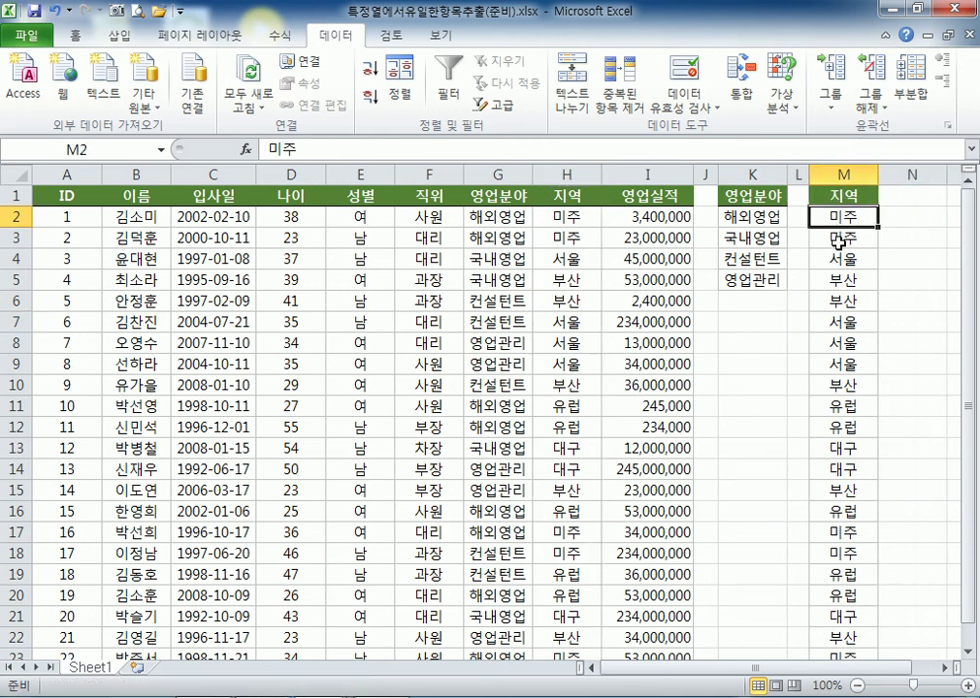
# Remove the duplicate 지역 entries from the column M list, treating the first row as a header
pyautogui.click(618, 113)
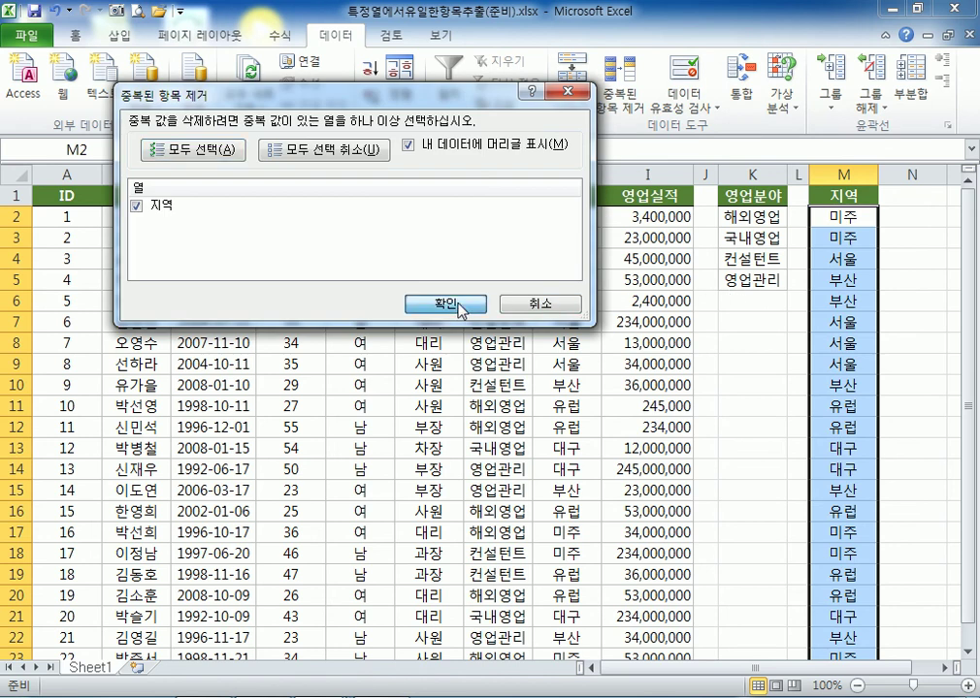
pyautogui.click(451, 428)
pyautogui.click(505, 391)
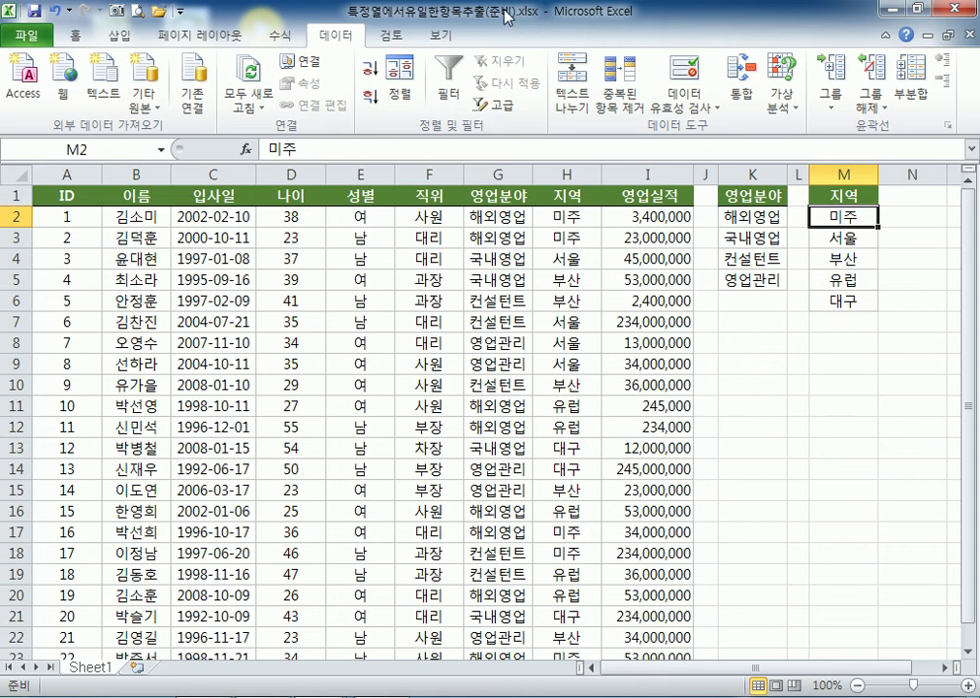
# Open the workbook 중복된데이터삭제(준비).xlsx from the Section07 folder
pyautogui.click(158, 10)
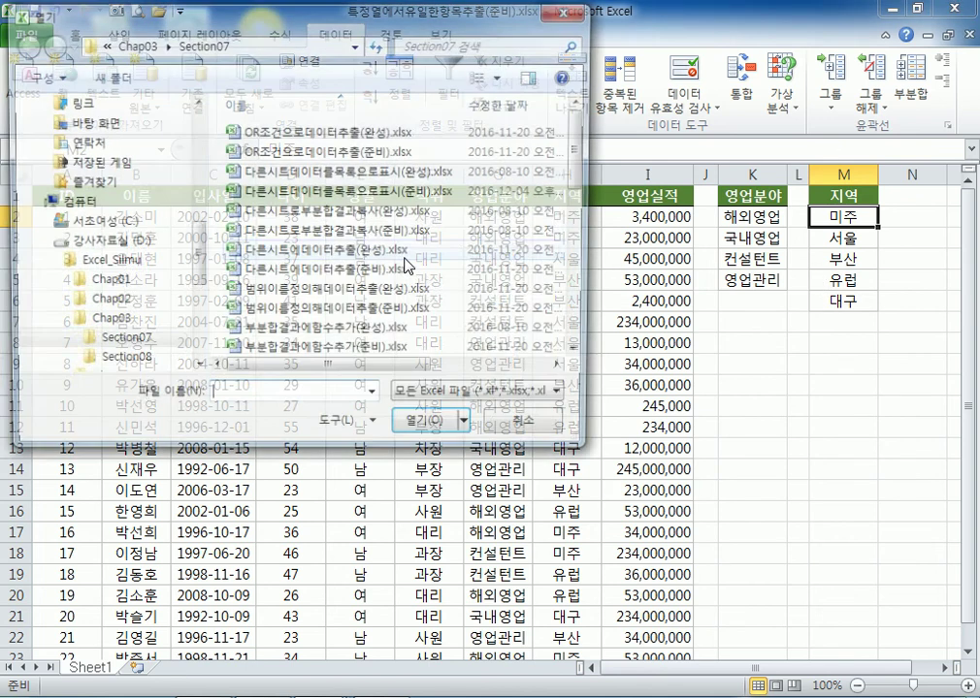
pyautogui.click(291, 287)
pyautogui.scroll(-5, 291, 291)
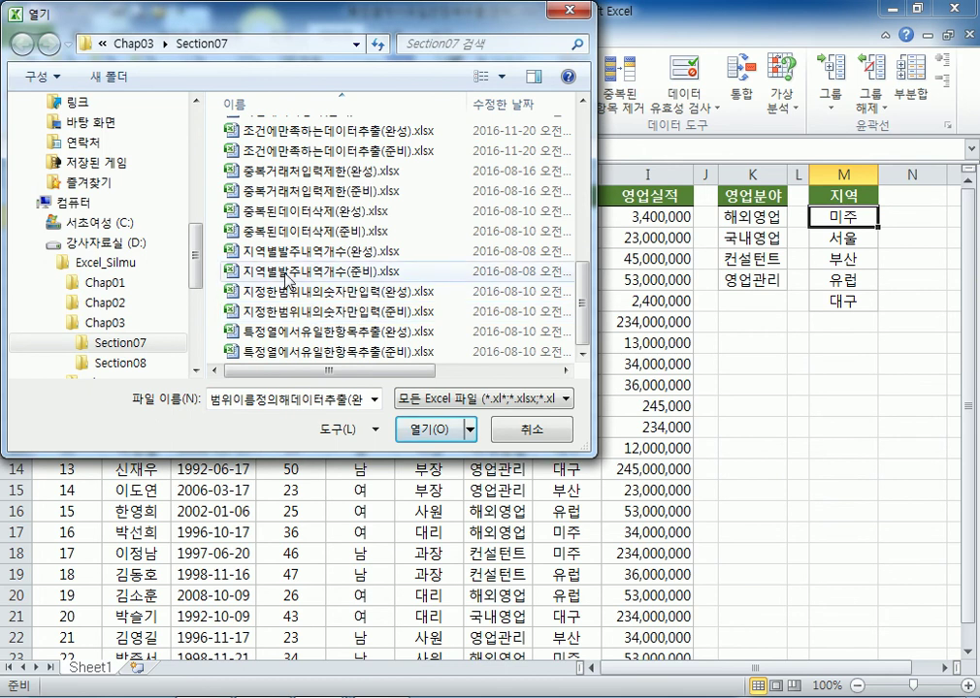
pyautogui.doubleClick(281, 233)
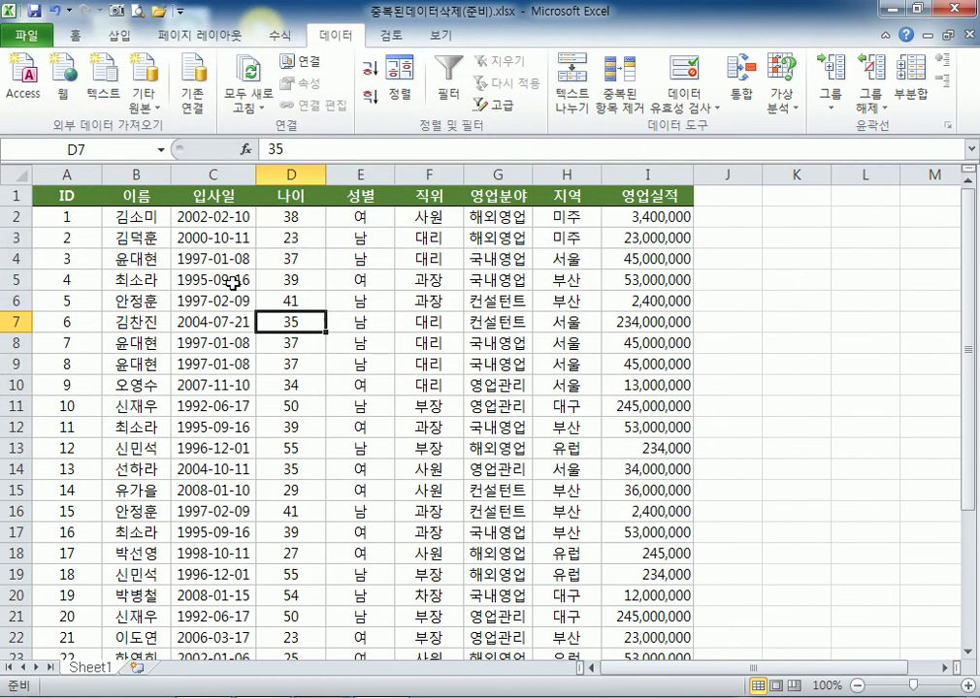
# Examine the 이름 and 입사일 entries in the sales table for records that occur more than once
pyautogui.click(131, 238)
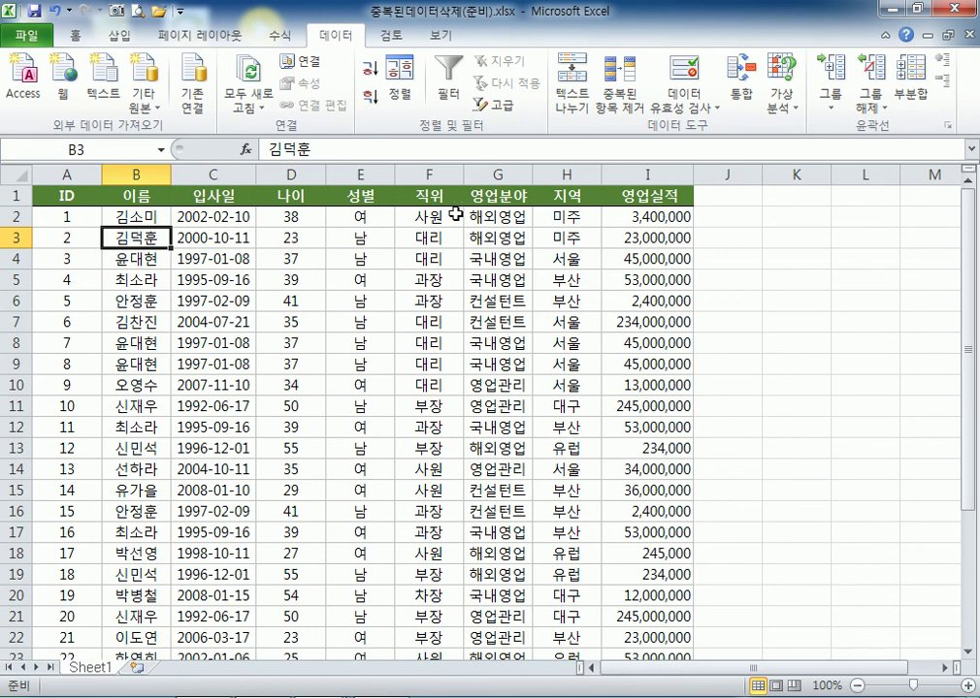
pyautogui.click(124, 213)
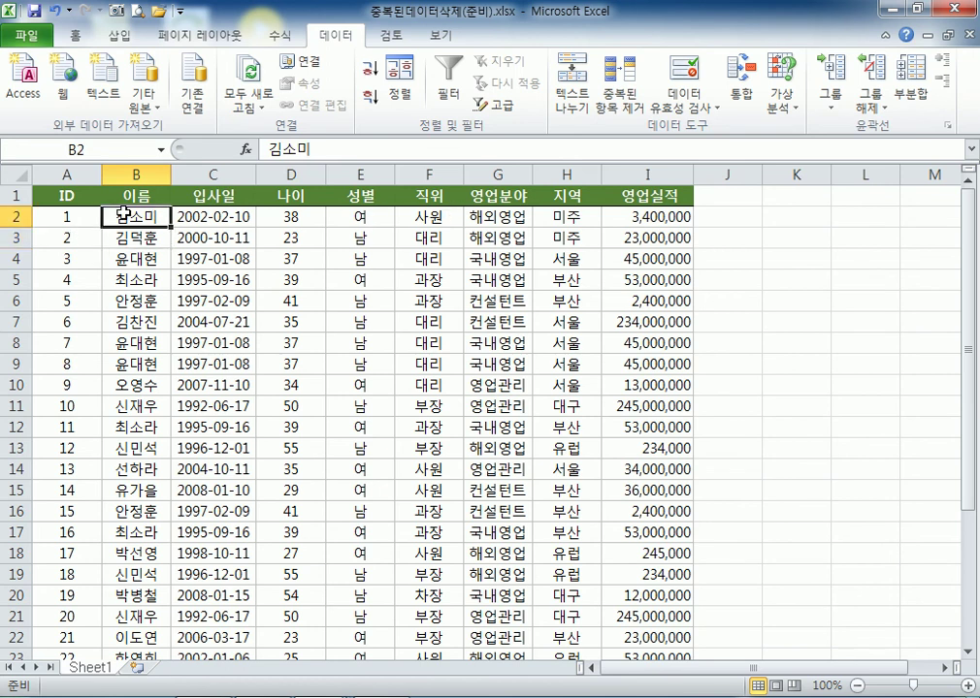
pyautogui.moveTo(124, 214); pyautogui.dragTo(209, 219)
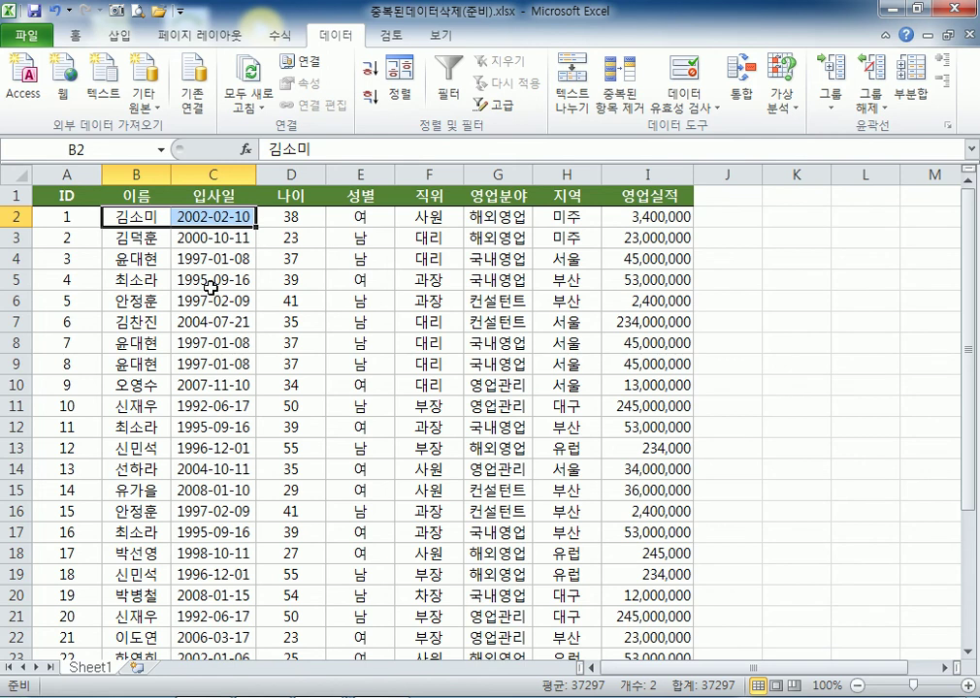
pyautogui.click(140, 216)
pyautogui.moveTo(140, 215); pyautogui.dragTo(193, 217)
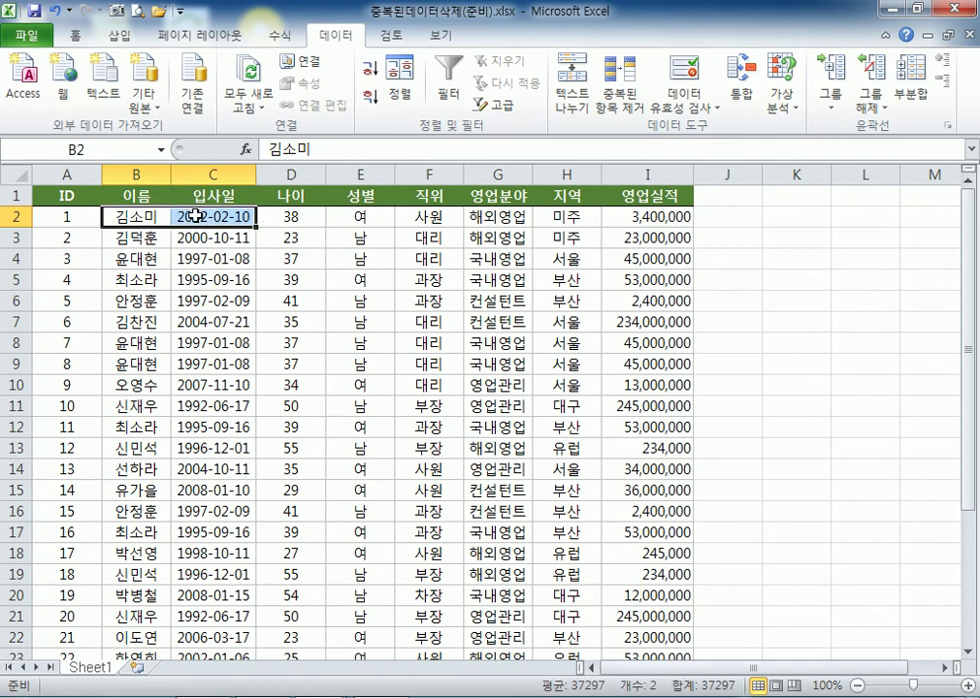
pyautogui.click(153, 334)
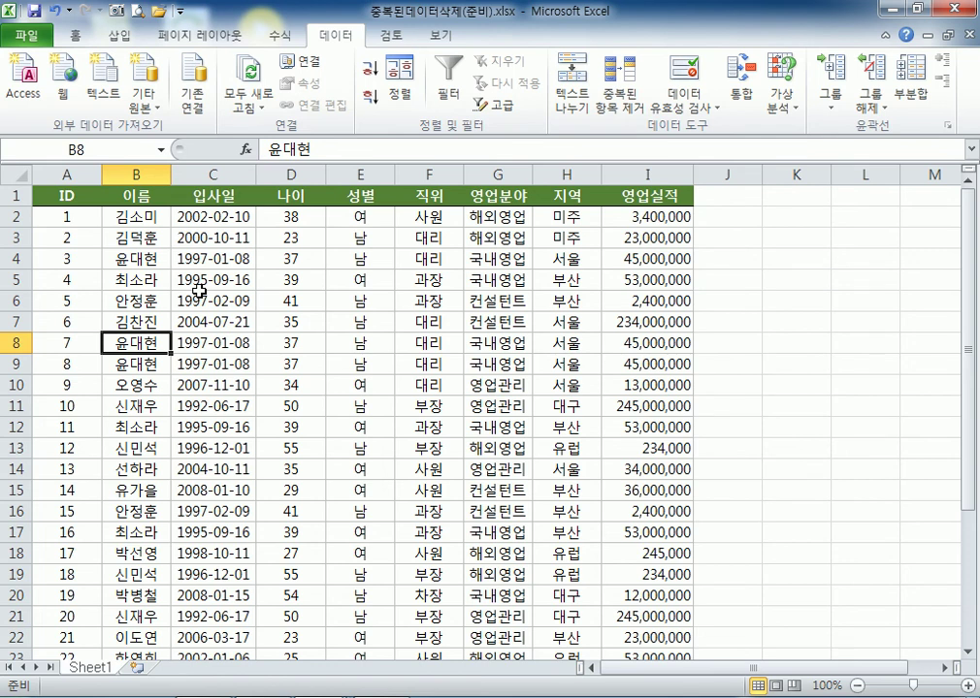
pyautogui.click(158, 321)
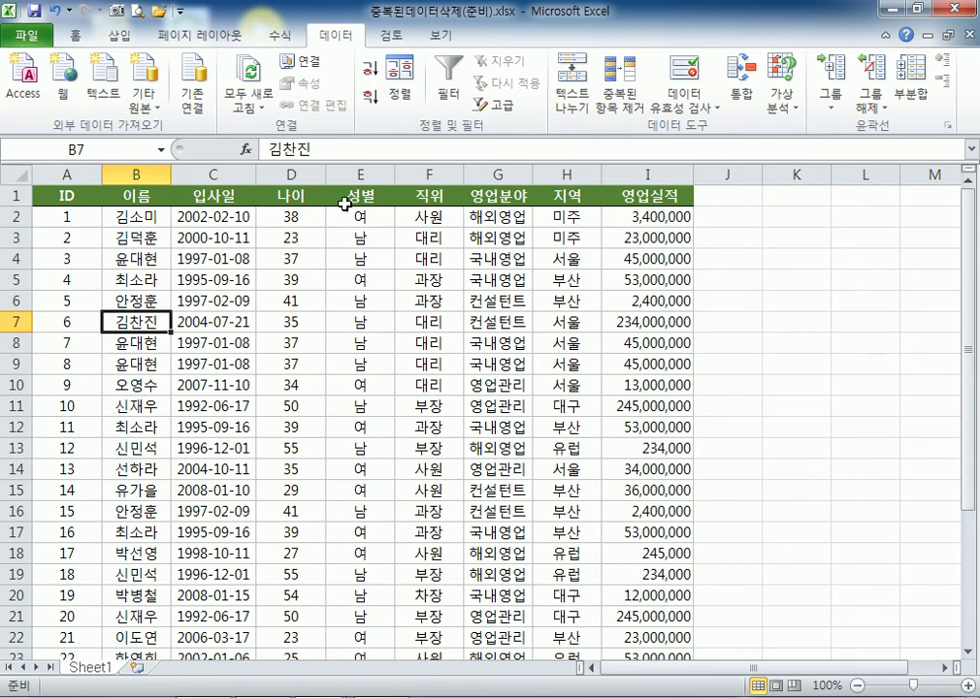
pyautogui.click(614, 107)
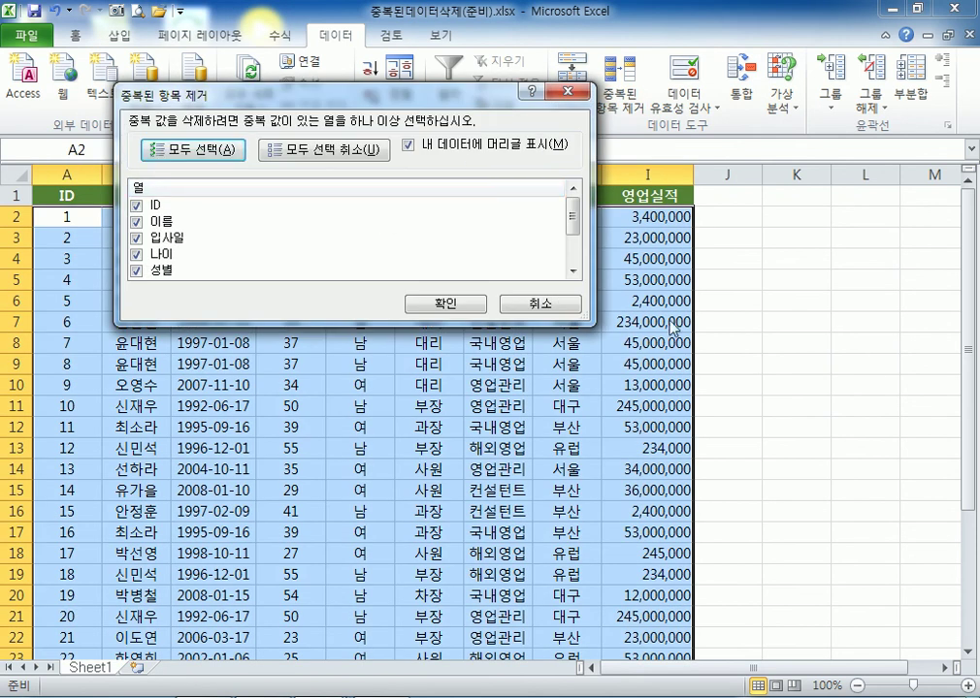
pyautogui.click(540, 304)
pyautogui.moveTo(108, 174); pyautogui.dragTo(664, 173)
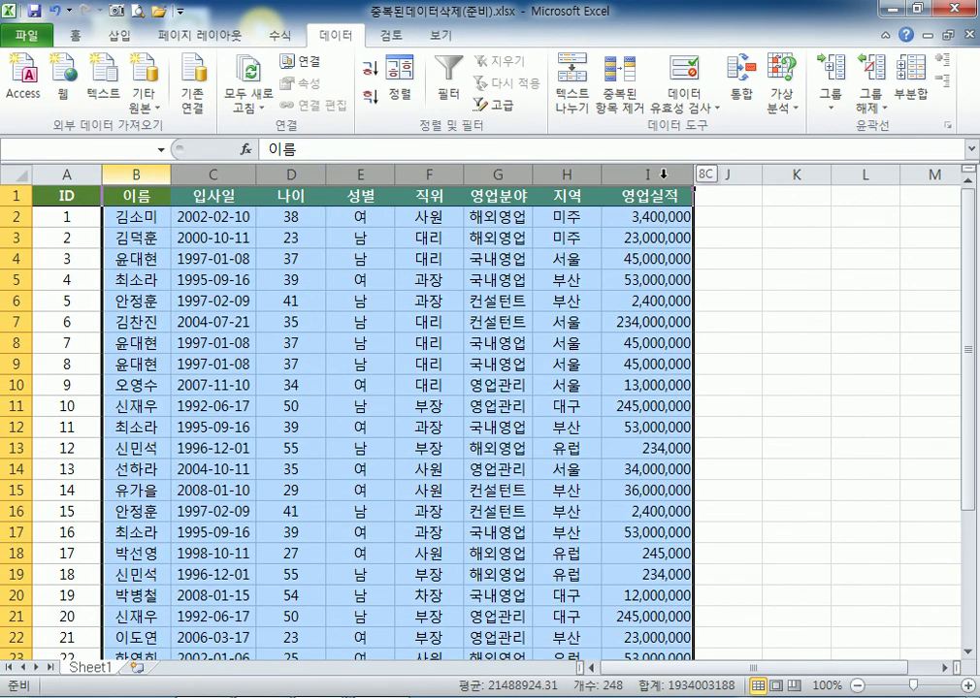
pyautogui.click(143, 260)
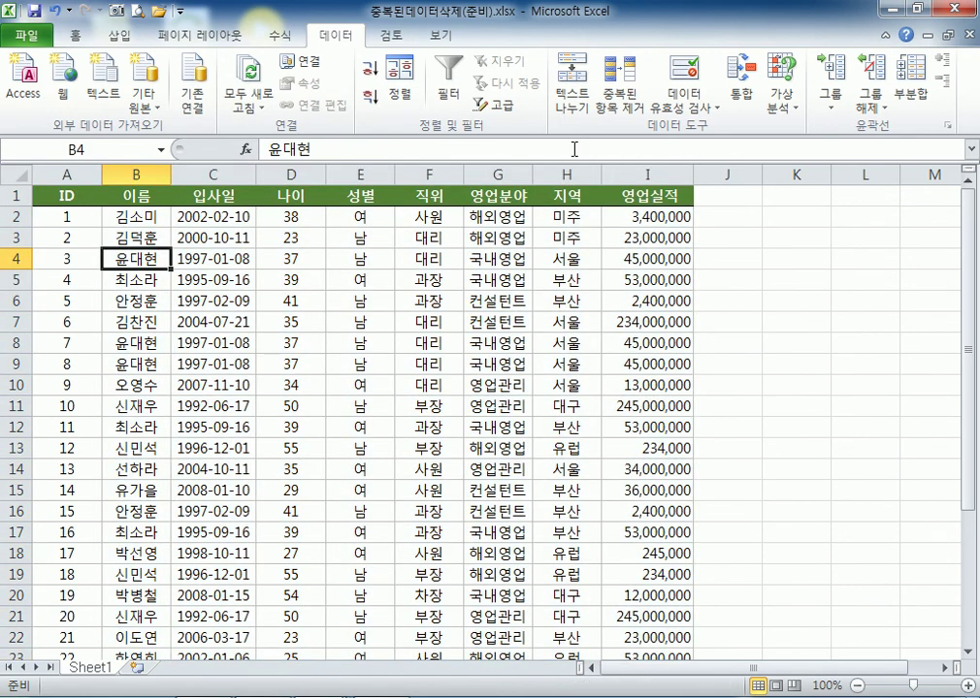
# Remove the duplicate records from the sales table, comparing every column except ID
pyautogui.click(618, 107)
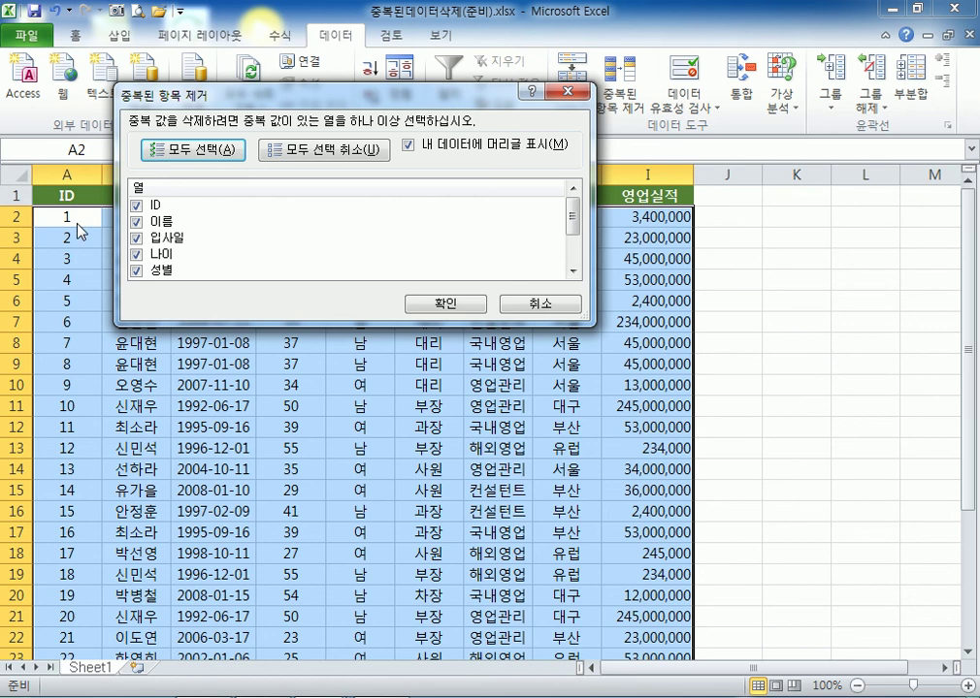
pyautogui.click(137, 206)
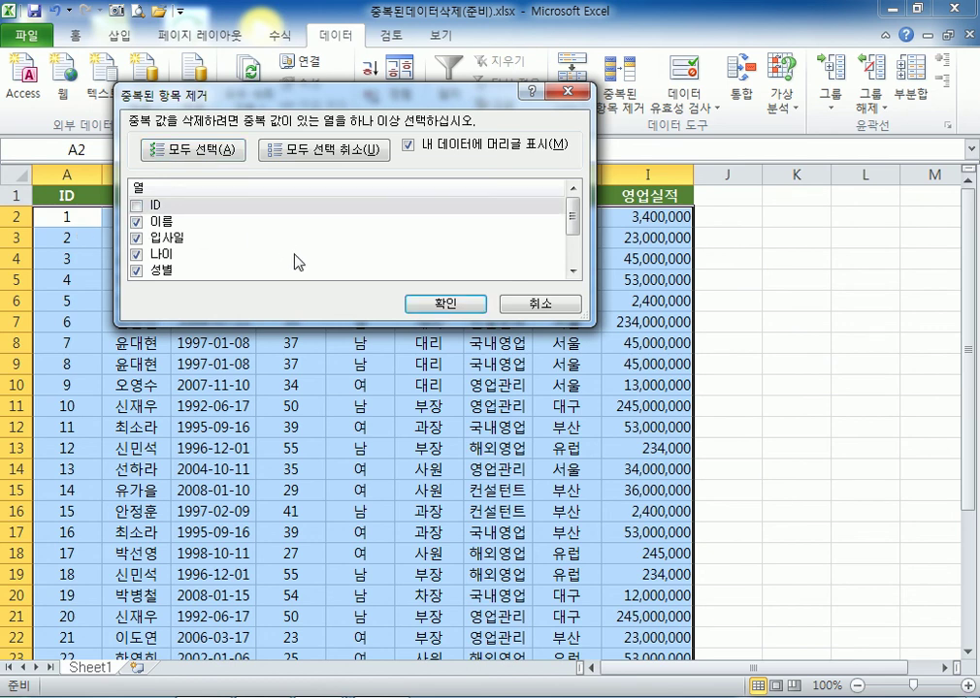
pyautogui.click(436, 307)
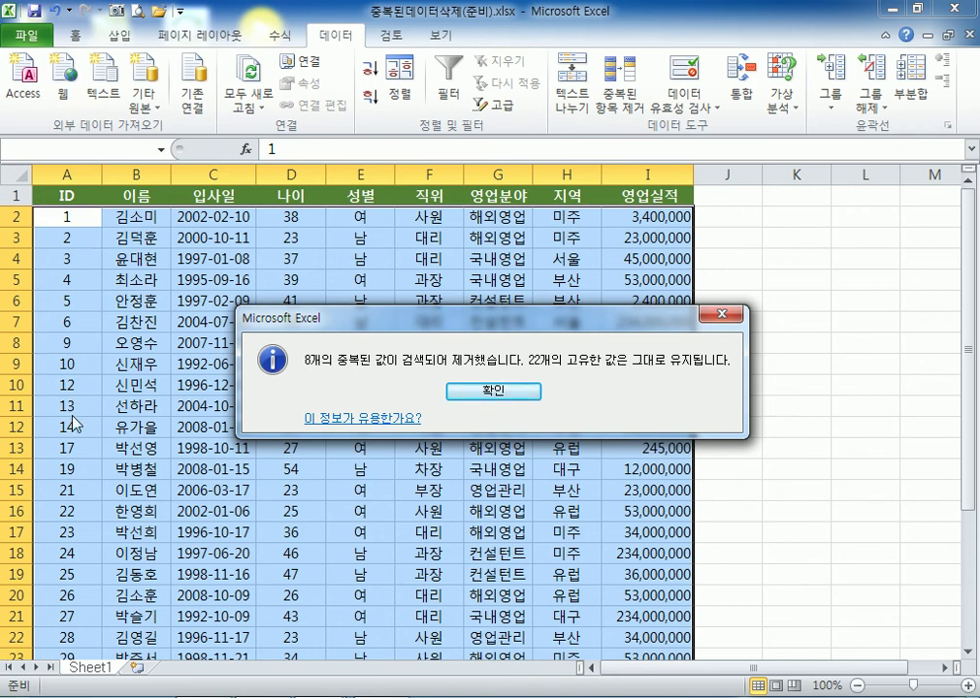
pyautogui.click(493, 391)
# Review the remaining records across the 이름 through 영업실적 columns down to the table's last row
pyautogui.click(135, 259)
pyautogui.moveTo(158, 175); pyautogui.dragTo(648, 175)
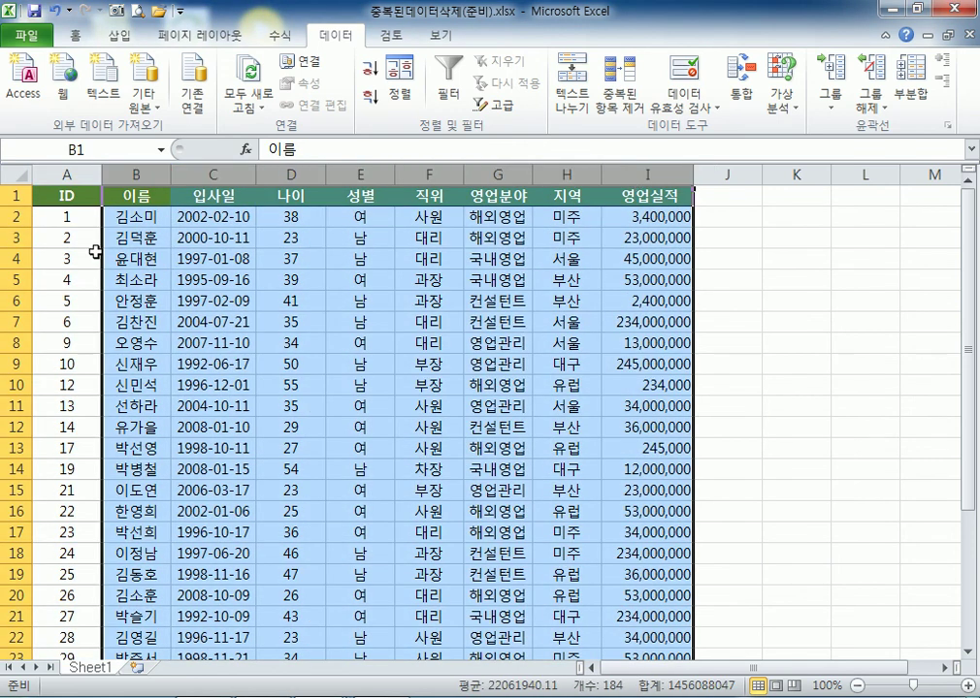
pyautogui.scroll(-5, 80, 256)
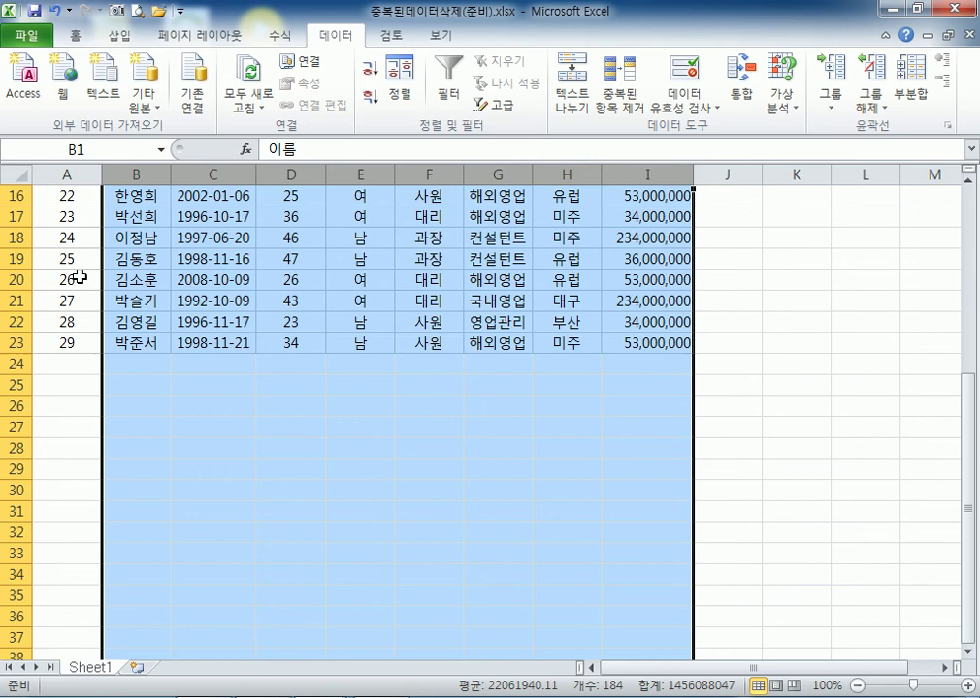
pyautogui.click(155, 320)
pyautogui.scroll(5, 153, 323)
# Check the ID column row by row for numbers that dropped out with the removed records
pyautogui.click(87, 254)
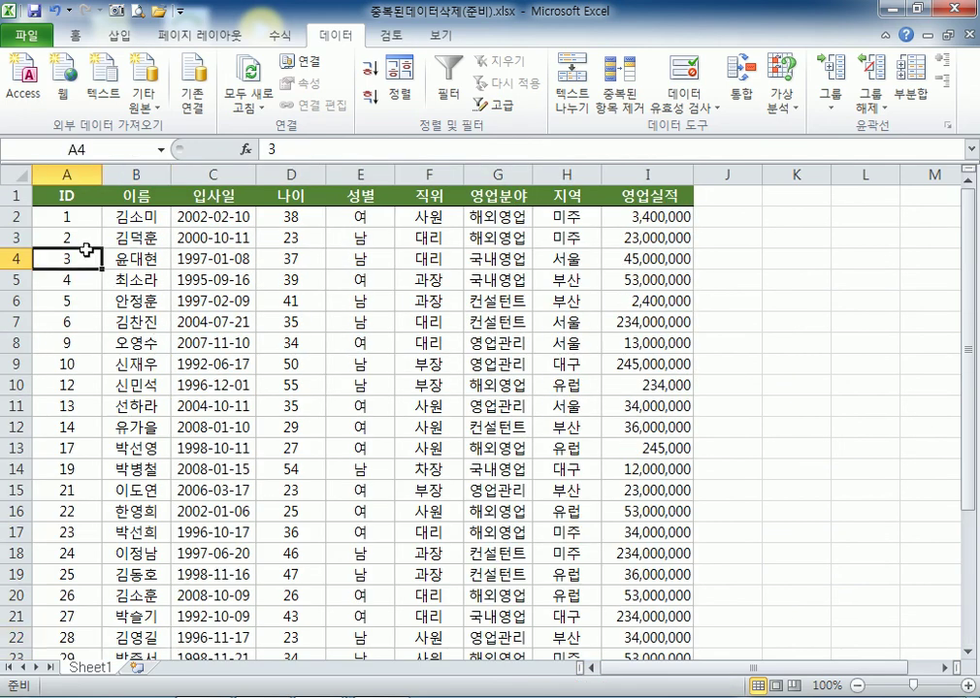
pyautogui.click(88, 217)
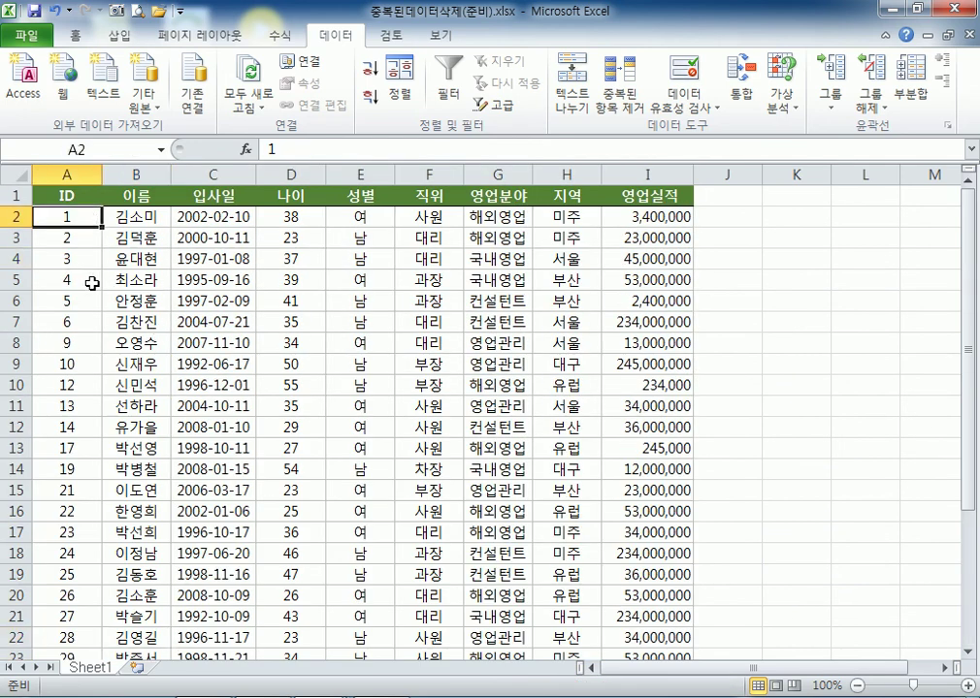
pyautogui.click(87, 322)
pyautogui.click(88, 341)
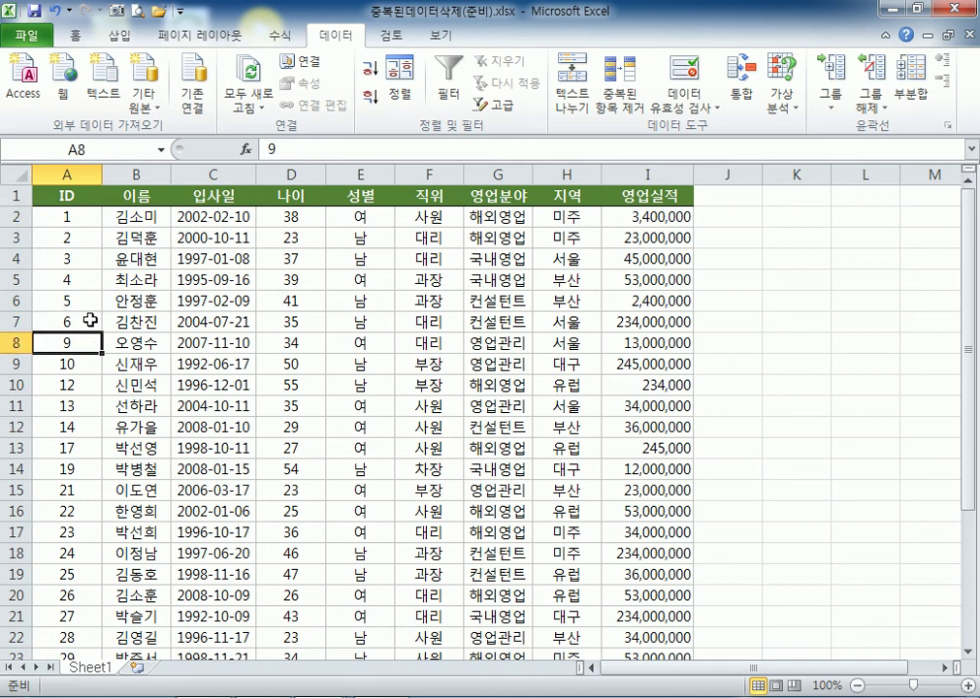
pyautogui.click(76, 384)
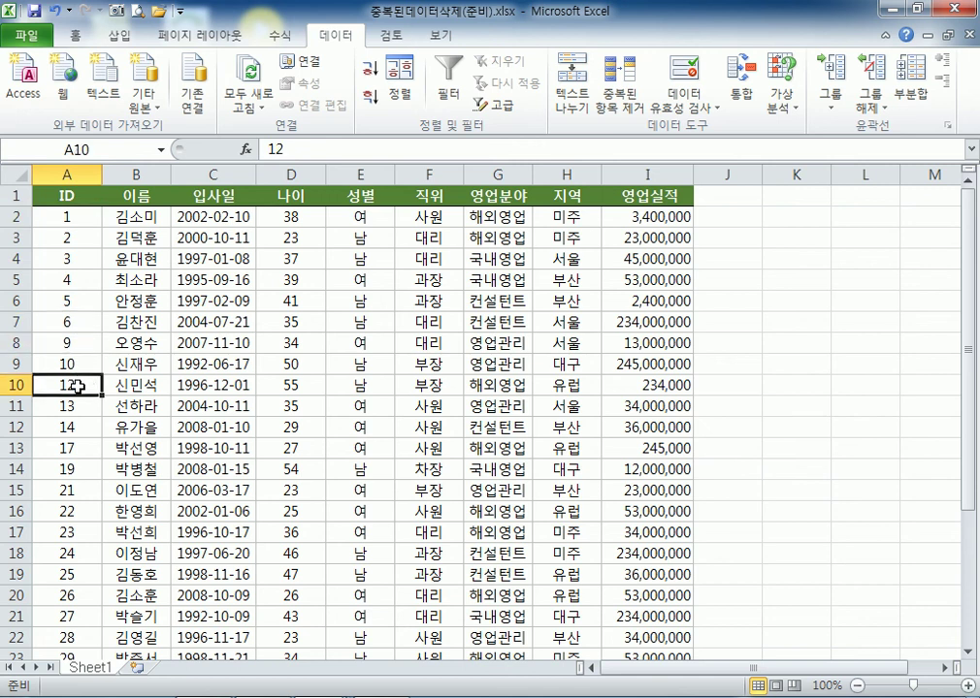
pyautogui.click(78, 446)
pyautogui.scroll(-1, 85, 427)
pyautogui.click(86, 407)
pyautogui.click(85, 425)
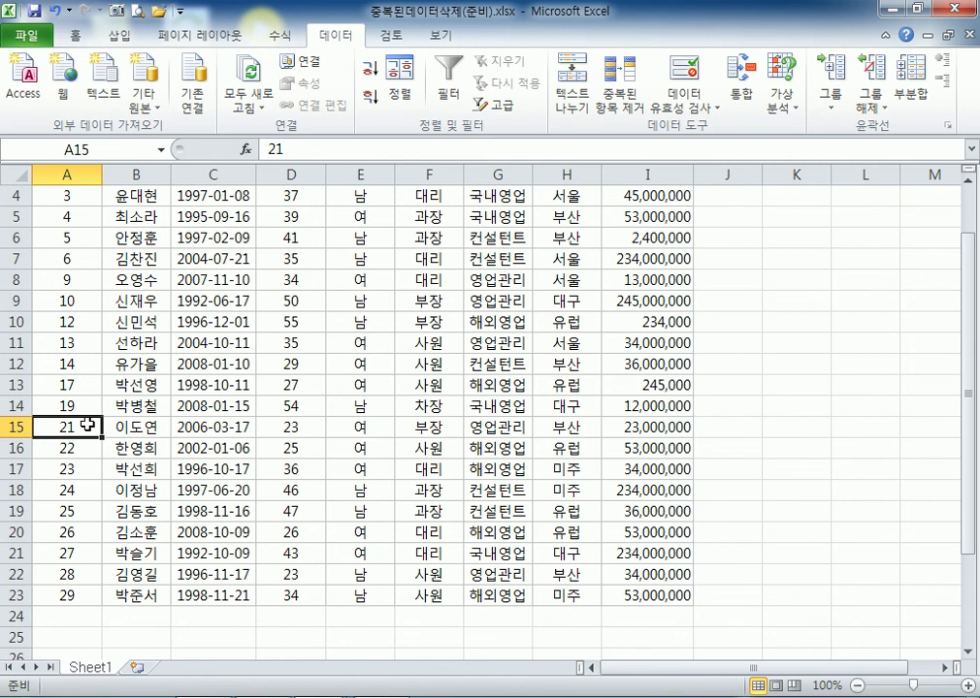
pyautogui.scroll(1, 83, 424)
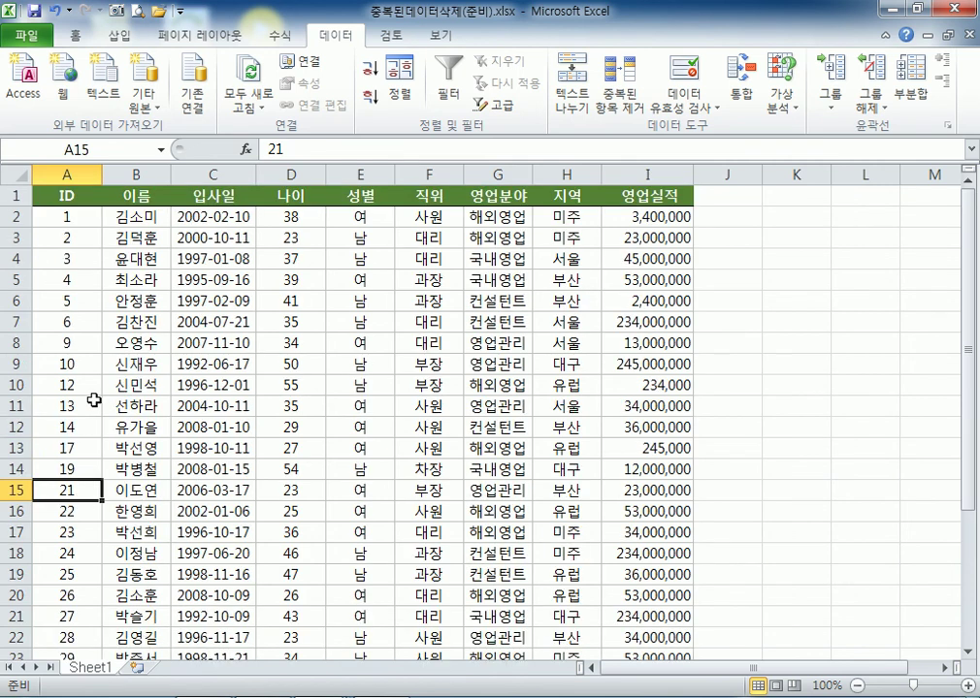
pyautogui.click(190, 342)
pyautogui.click(126, 306)
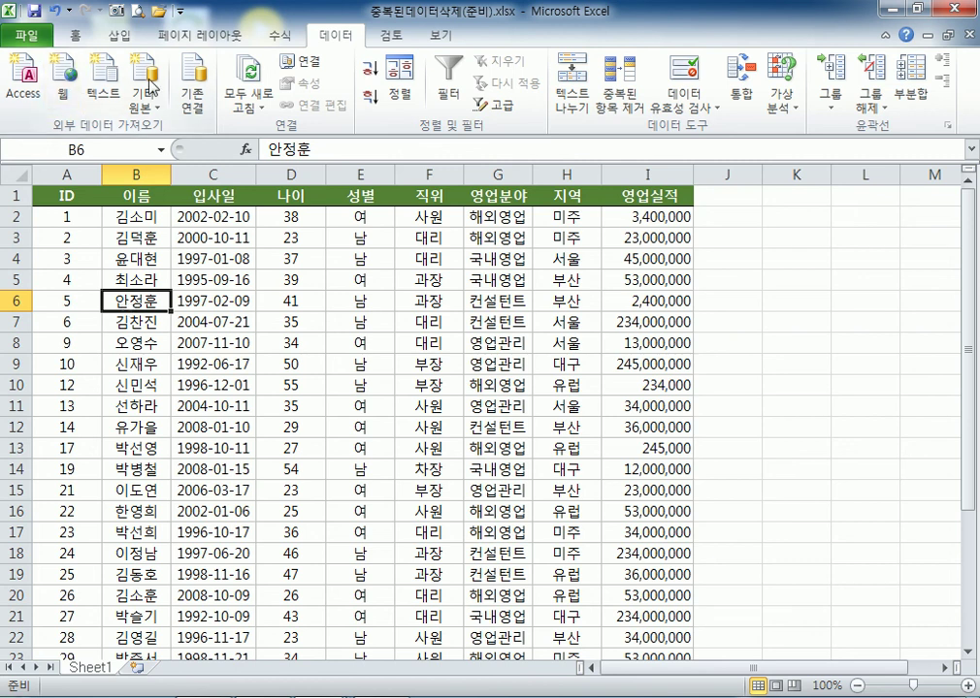
# Open the workbook 셀에원하는목록표시(준비).xlsx from the Section07 folder
pyautogui.click(157, 13)
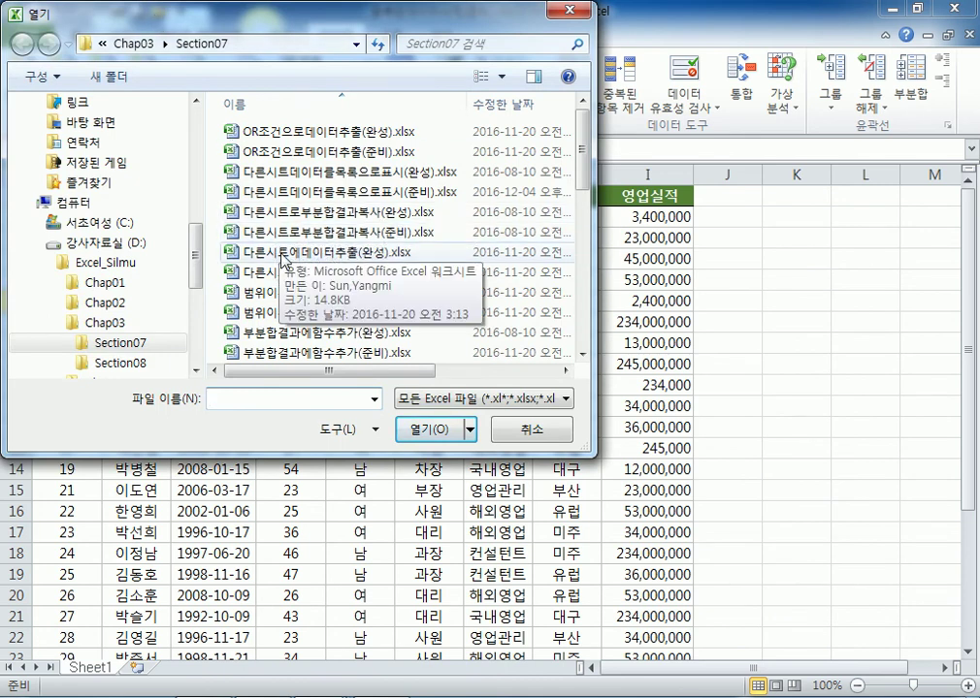
pyautogui.click(320, 311)
pyautogui.scroll(-6, 320, 308)
pyautogui.scroll(2, 298, 211)
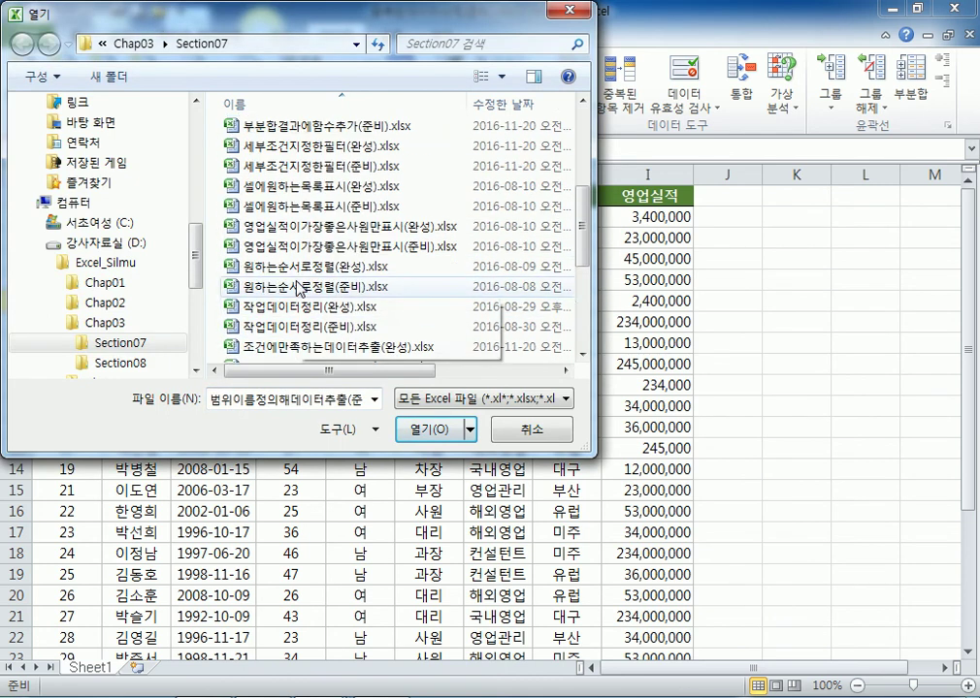
pyautogui.doubleClick(298, 208)
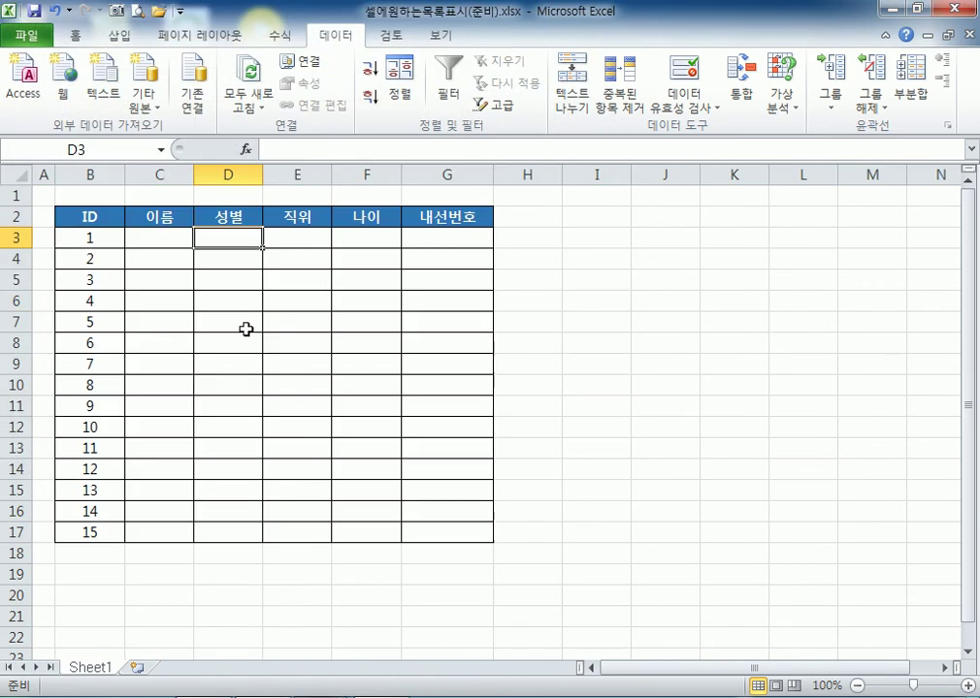
pyautogui.click(150, 240)
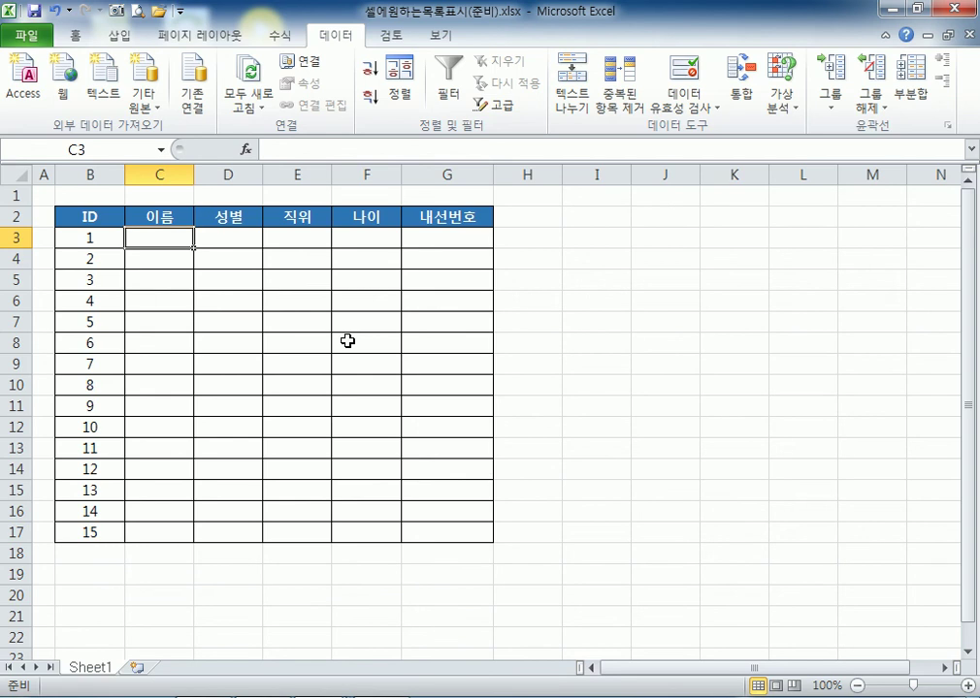
pyautogui.click(159, 175)
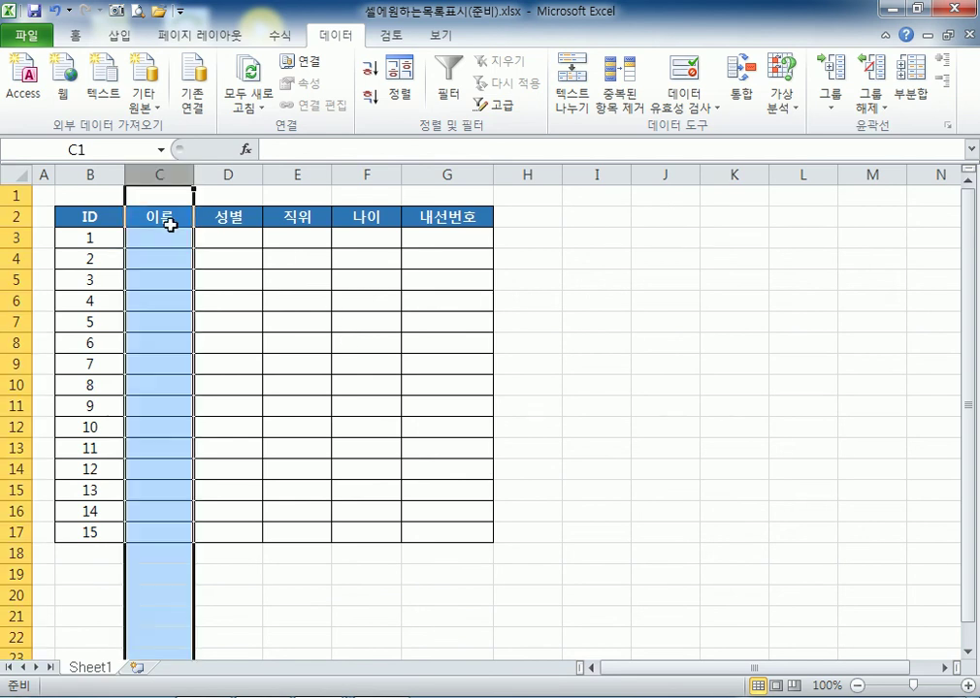
pyautogui.moveTo(167, 240); pyautogui.dragTo(163, 538)
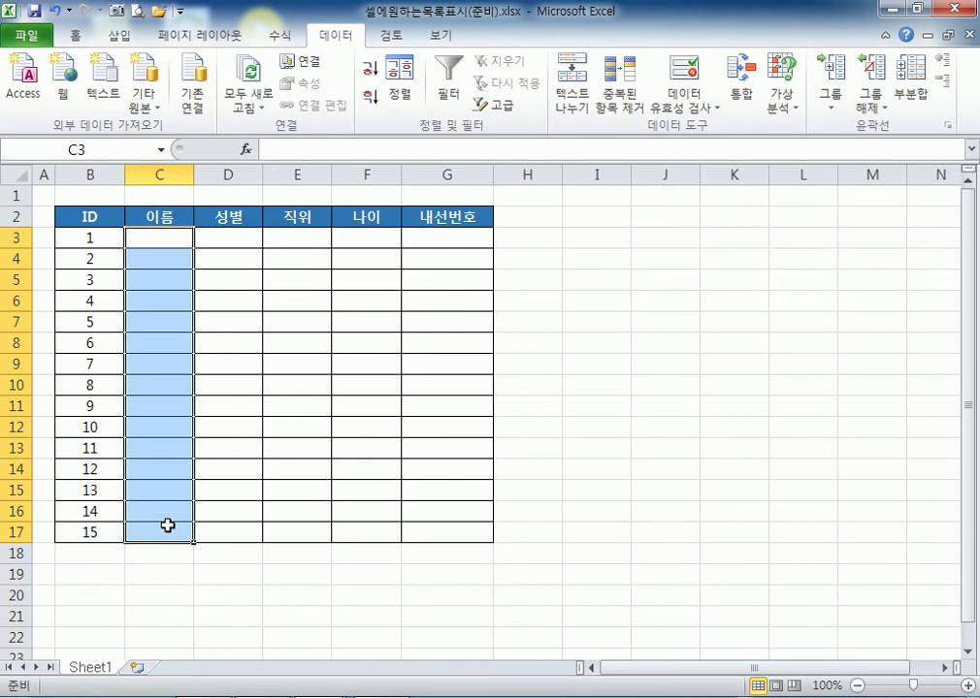
pyautogui.moveTo(230, 236); pyautogui.dragTo(225, 534)
# Try the inconsistent entries 남자, 남성 and 남 in 성별 cells D3:D5, and clear them again
pyautogui.click(235, 239)
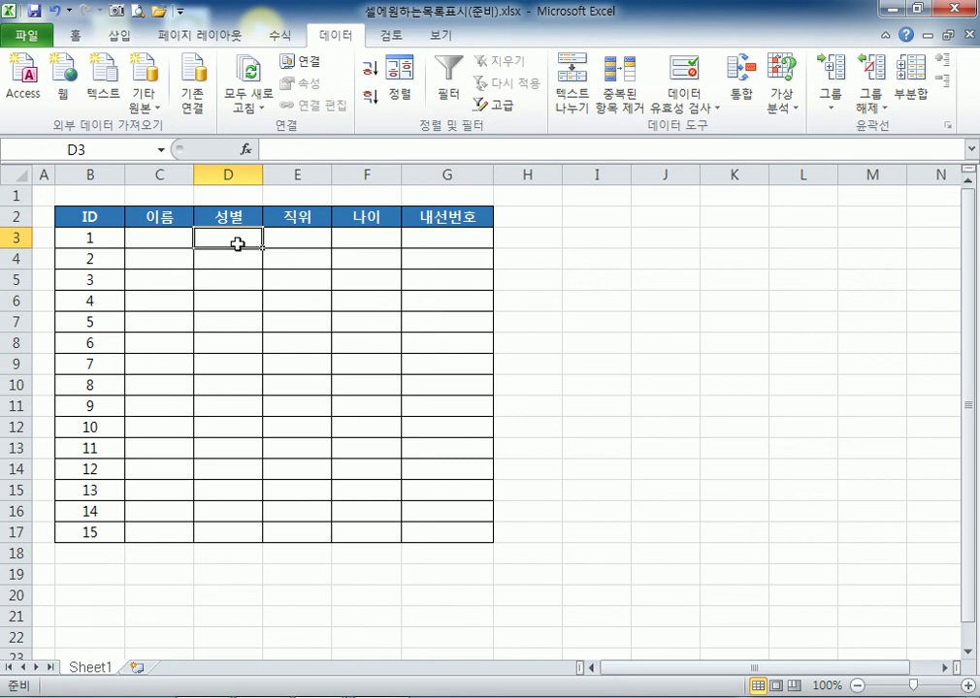
pyautogui.write('남자')
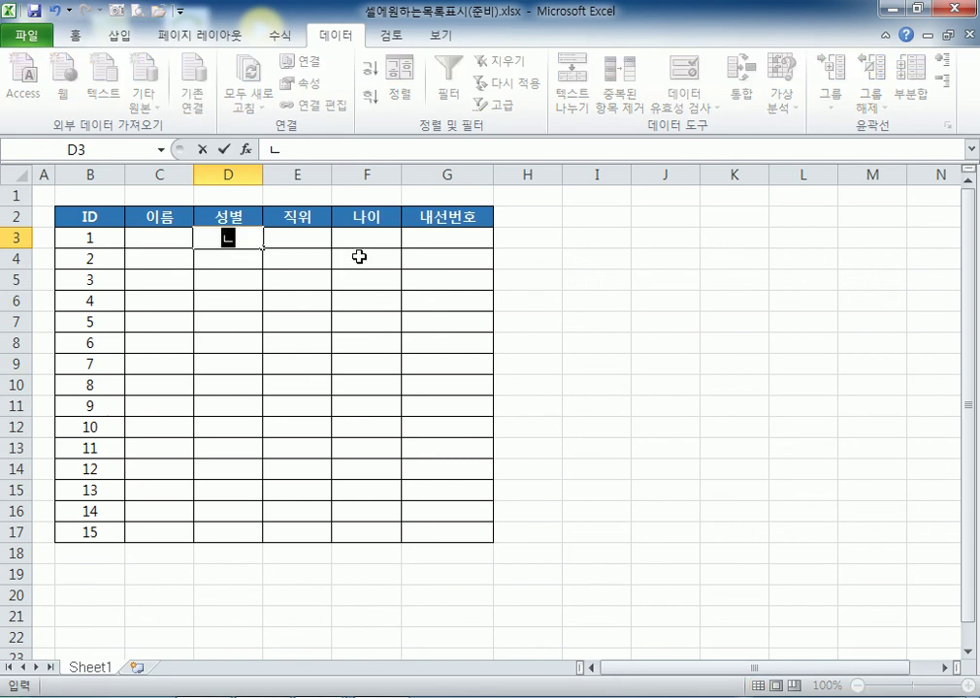
pyautogui.press('Return')
pyautogui.write('나ㅁ성')
pyautogui.press('Return')
pyautogui.write('남')
pyautogui.press('Return')
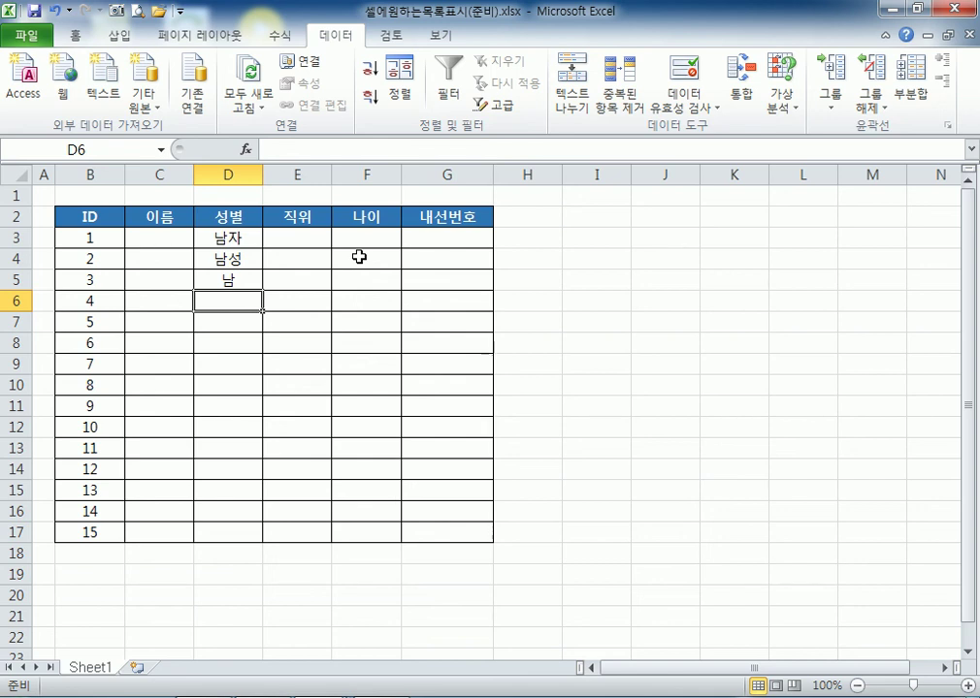
pyautogui.moveTo(203, 241); pyautogui.dragTo(216, 272)
pyautogui.press('Delete')
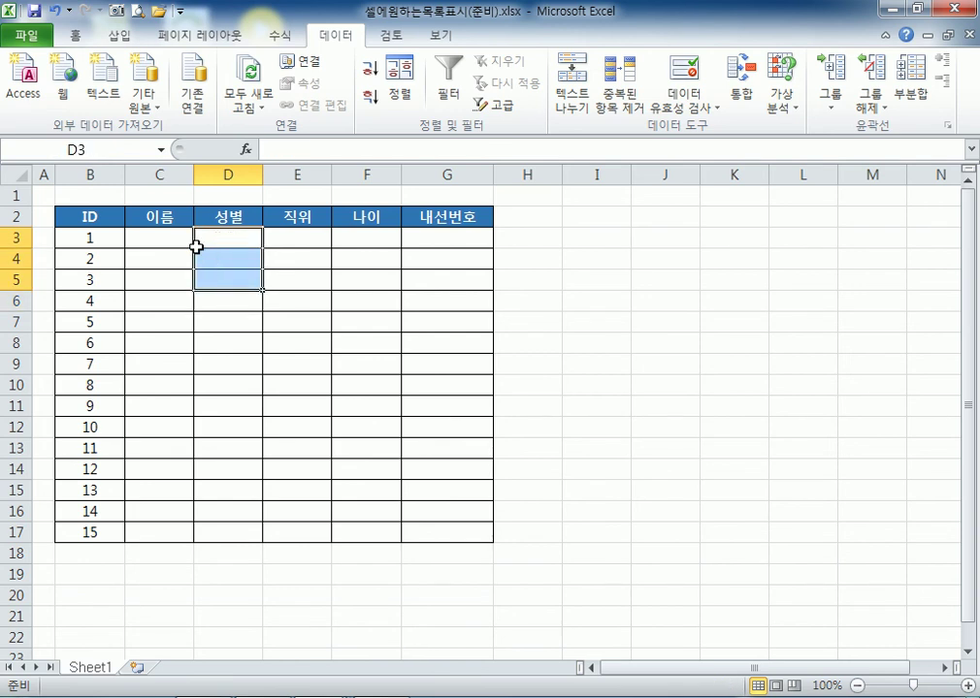
pyautogui.click(201, 239)
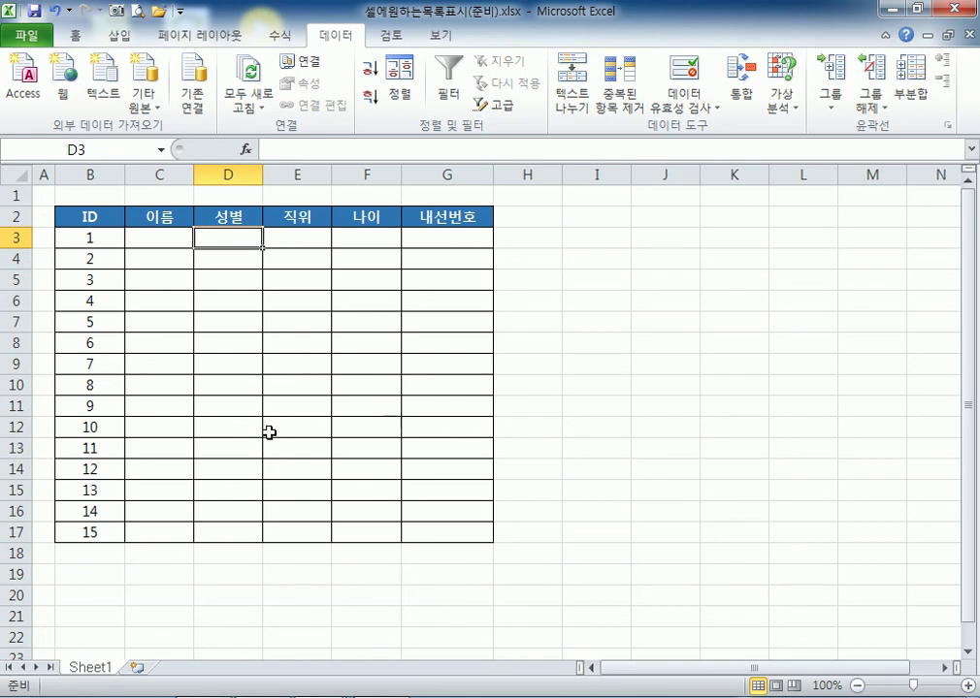
pyautogui.click(306, 244)
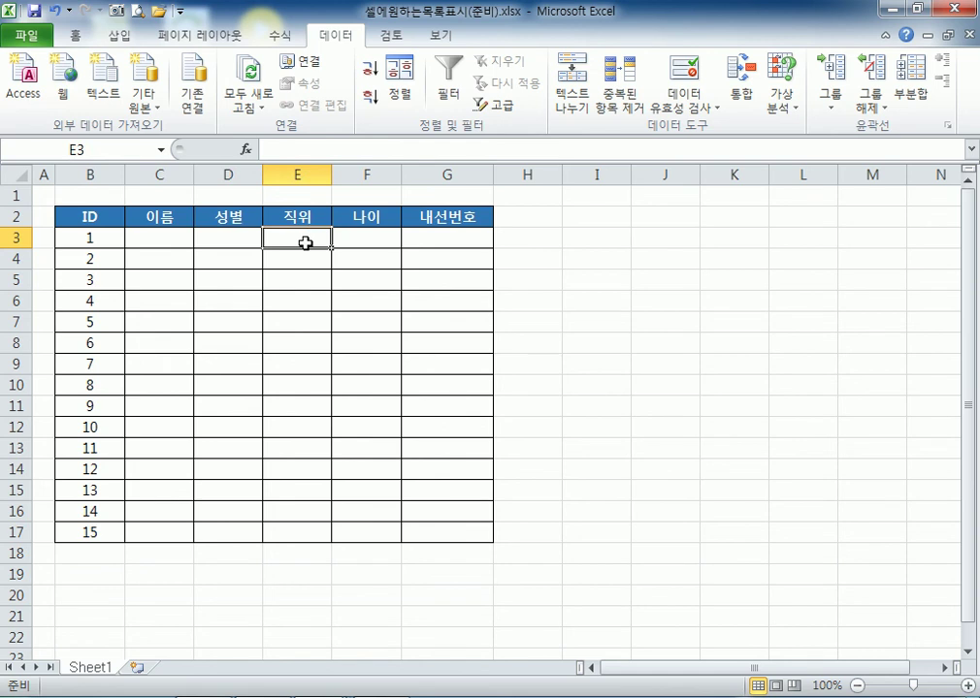
pyautogui.moveTo(376, 238); pyautogui.dragTo(370, 533)
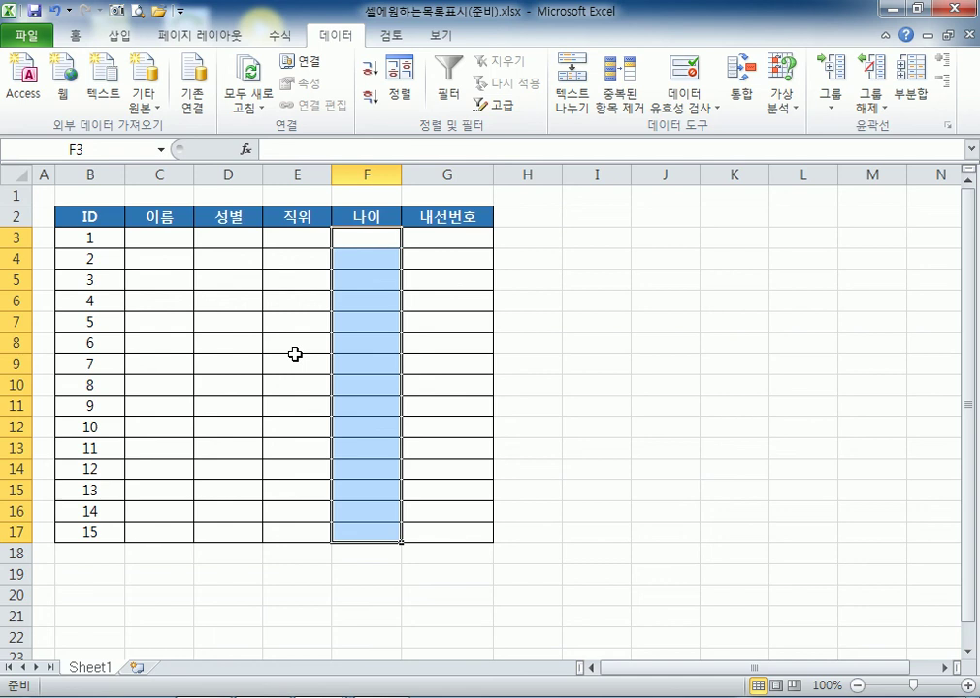
# Apply data validation to the 이름 cells C3:C17 with the IME input mode set to 한글
pyautogui.click(145, 243)
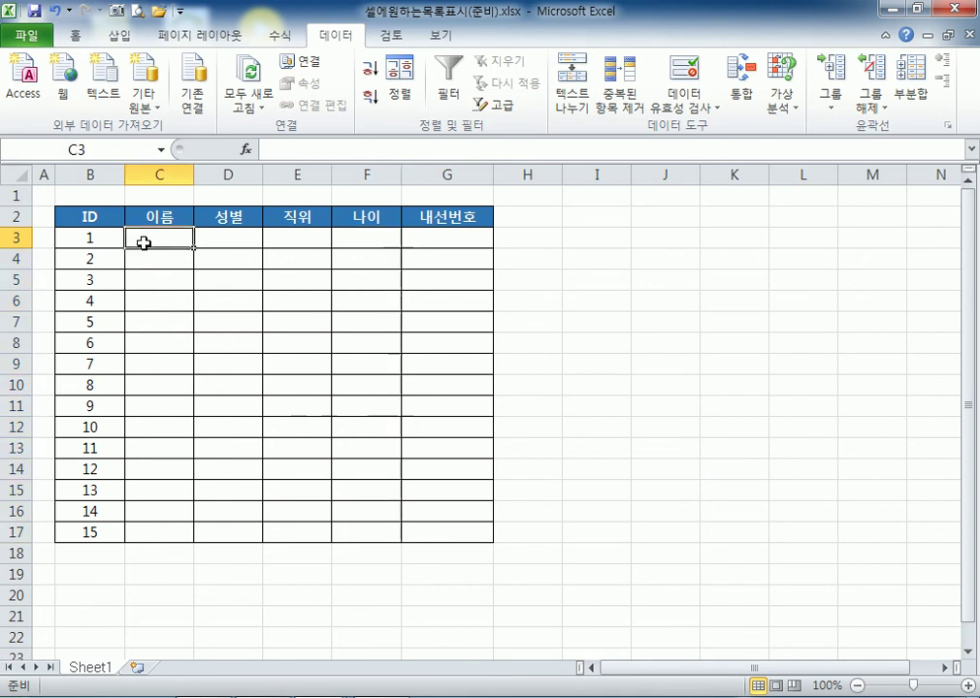
pyautogui.moveTo(166, 234); pyautogui.dragTo(166, 530)
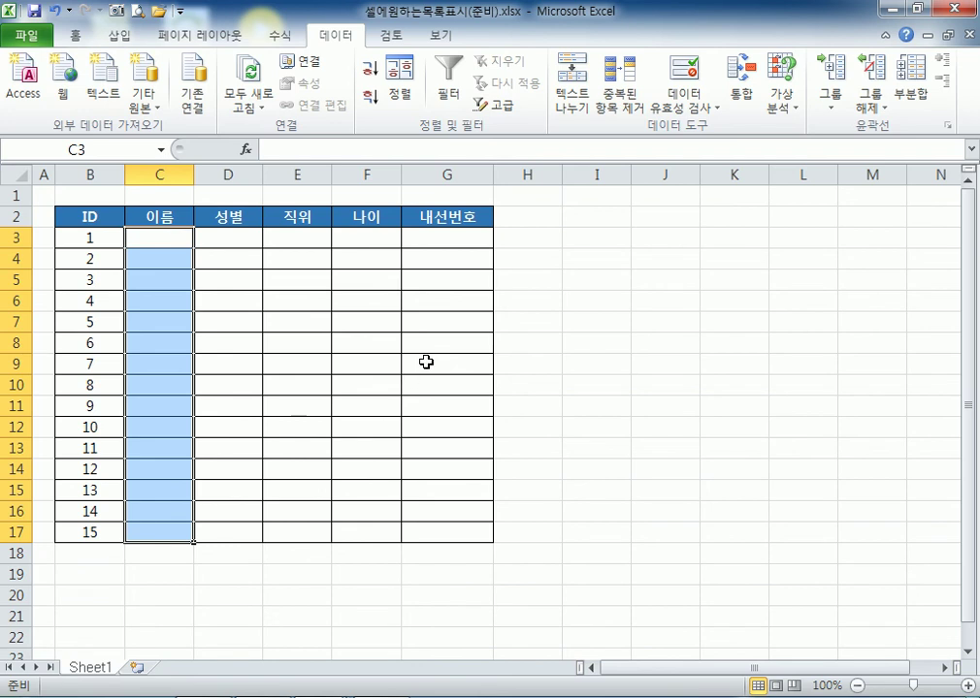
pyautogui.click(691, 108)
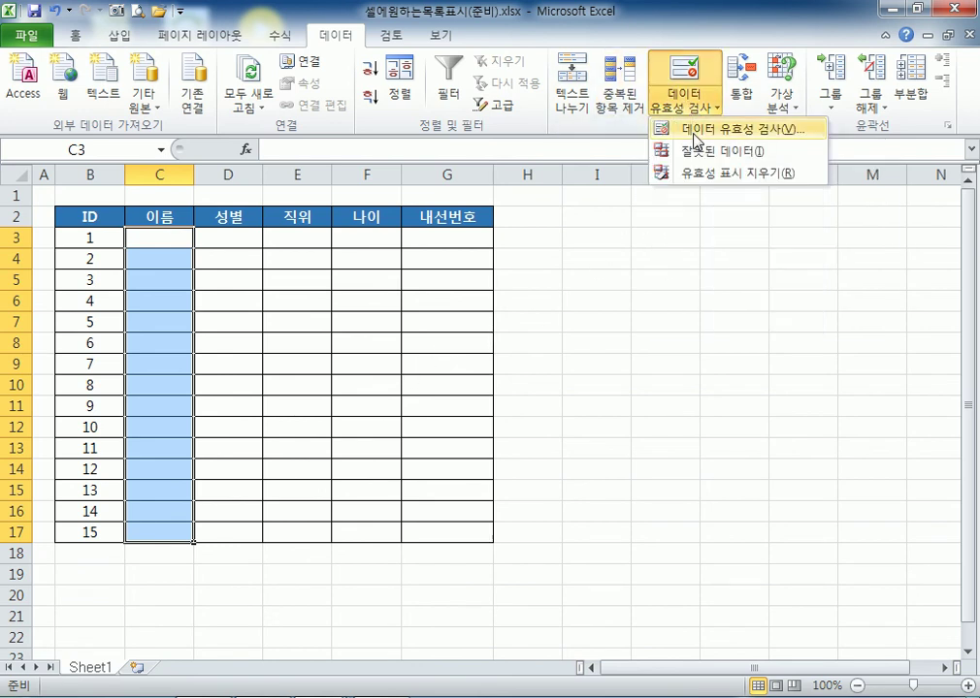
pyautogui.click(694, 138)
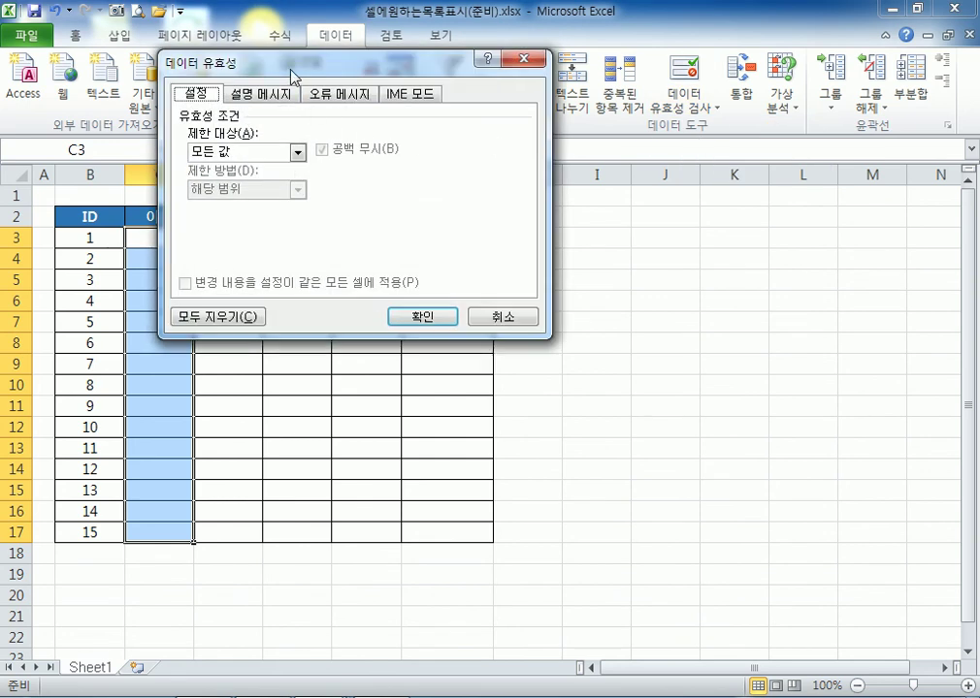
pyautogui.moveTo(291, 75); pyautogui.dragTo(434, 122)
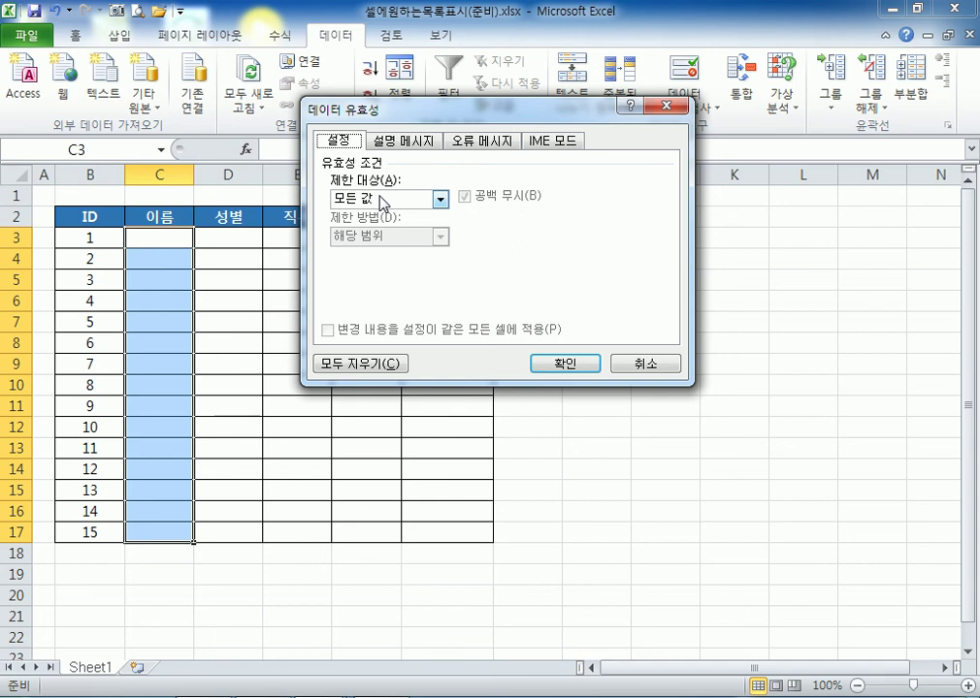
pyautogui.click(548, 146)
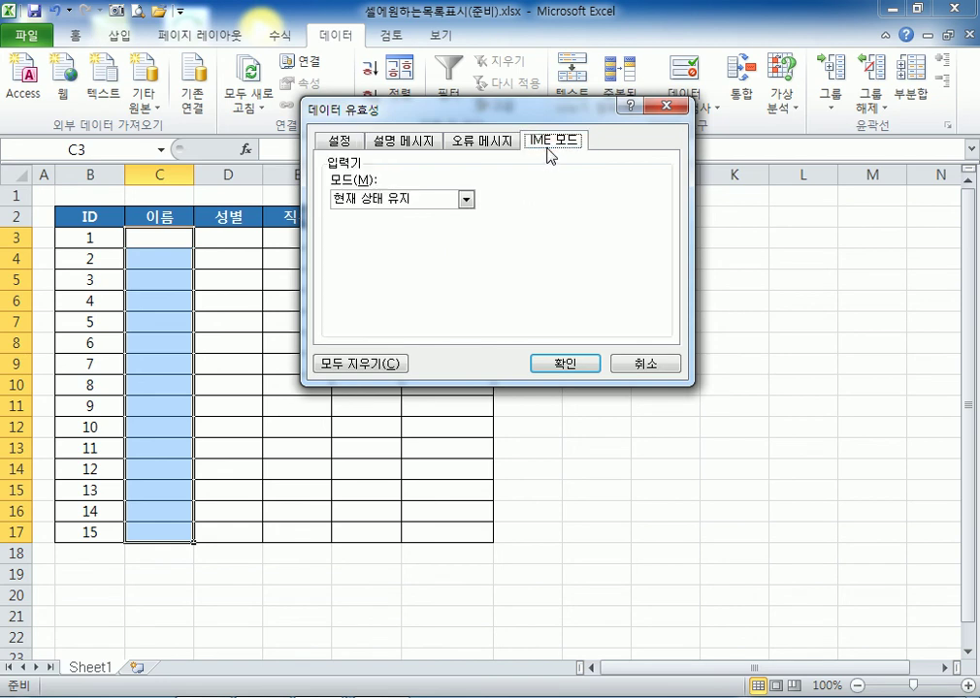
pyautogui.click(424, 198)
pyautogui.click(375, 262)
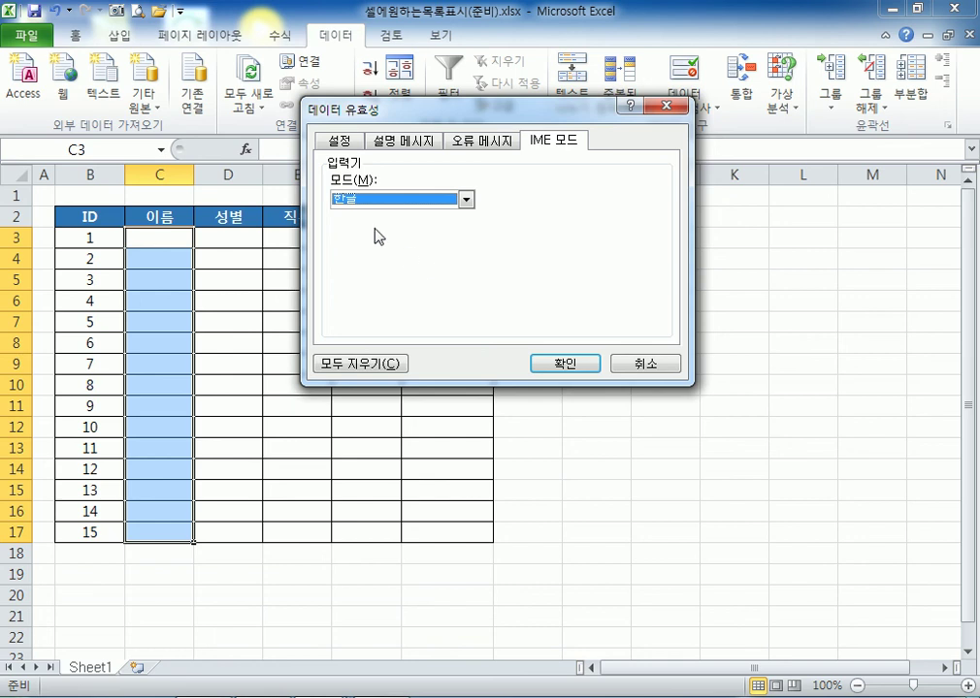
pyautogui.click(574, 366)
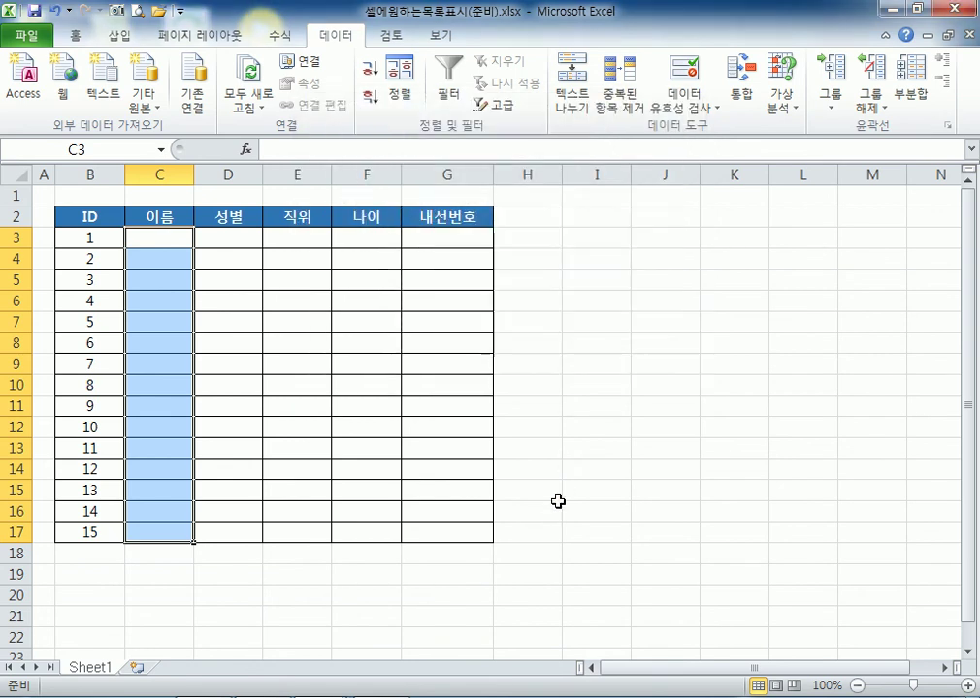
# Restrict the 성별 cells D3:D17 with data validation to a list (목록) whose source is 여,남
pyautogui.moveTo(223, 240); pyautogui.dragTo(223, 535)
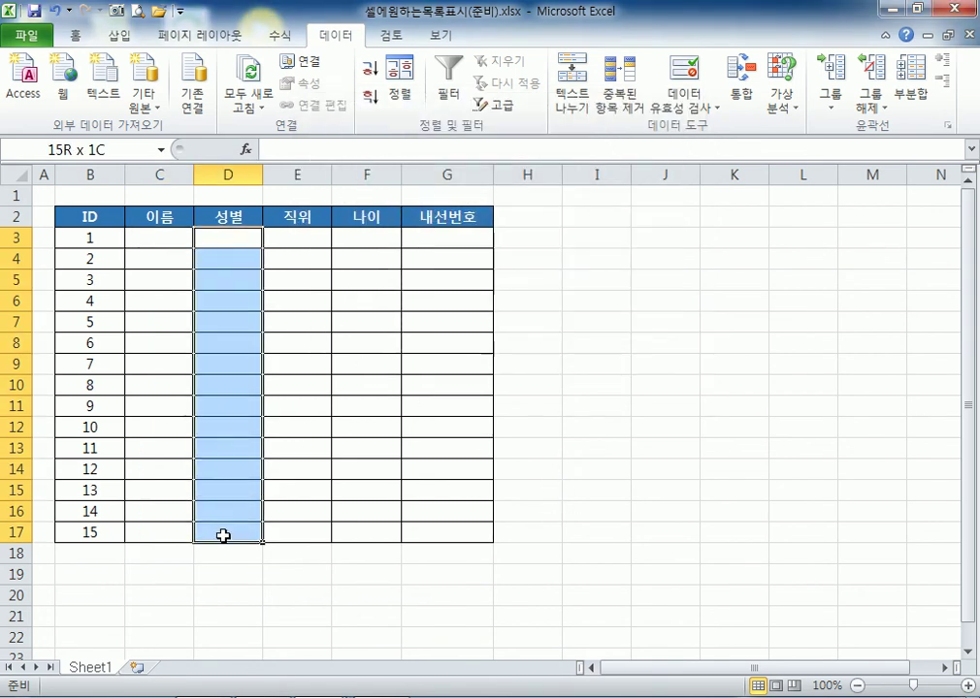
pyautogui.click(695, 107)
pyautogui.click(722, 127)
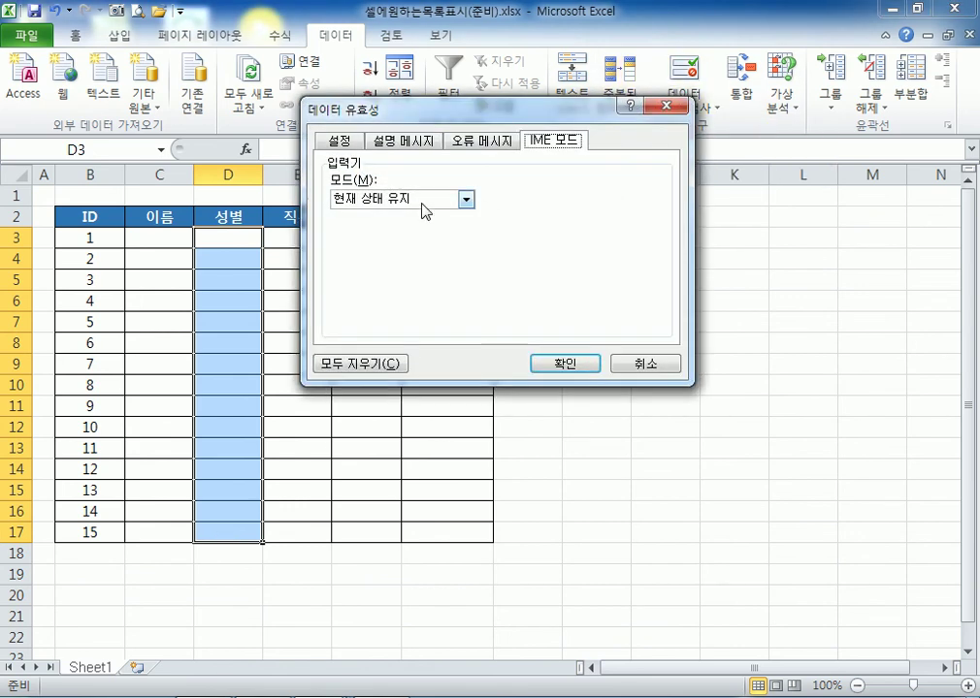
pyautogui.click(335, 141)
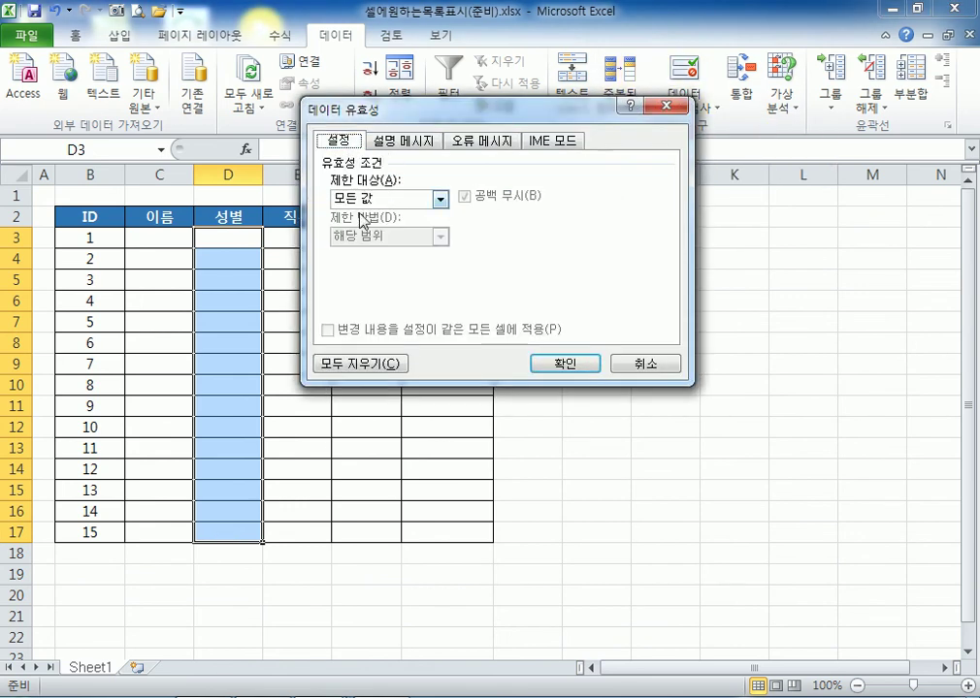
pyautogui.click(366, 198)
pyautogui.click(354, 251)
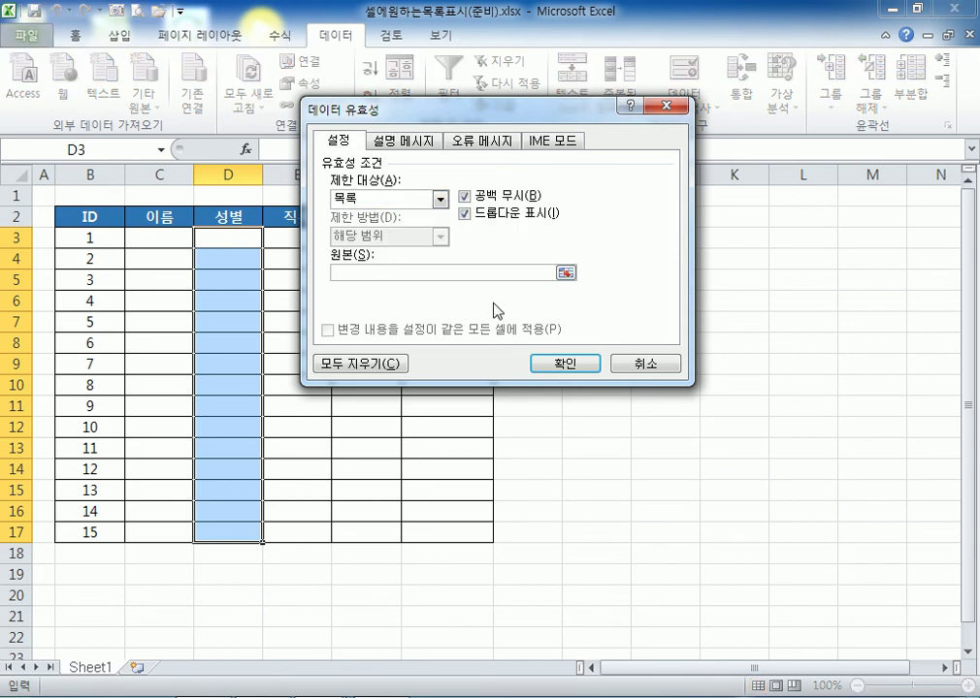
pyautogui.write('남,여')
pyautogui.press('BackSpace')
pyautogui.press('BackSpace')
pyautogui.press('BackSpace')
pyautogui.write('여,남')
pyautogui.click(573, 364)
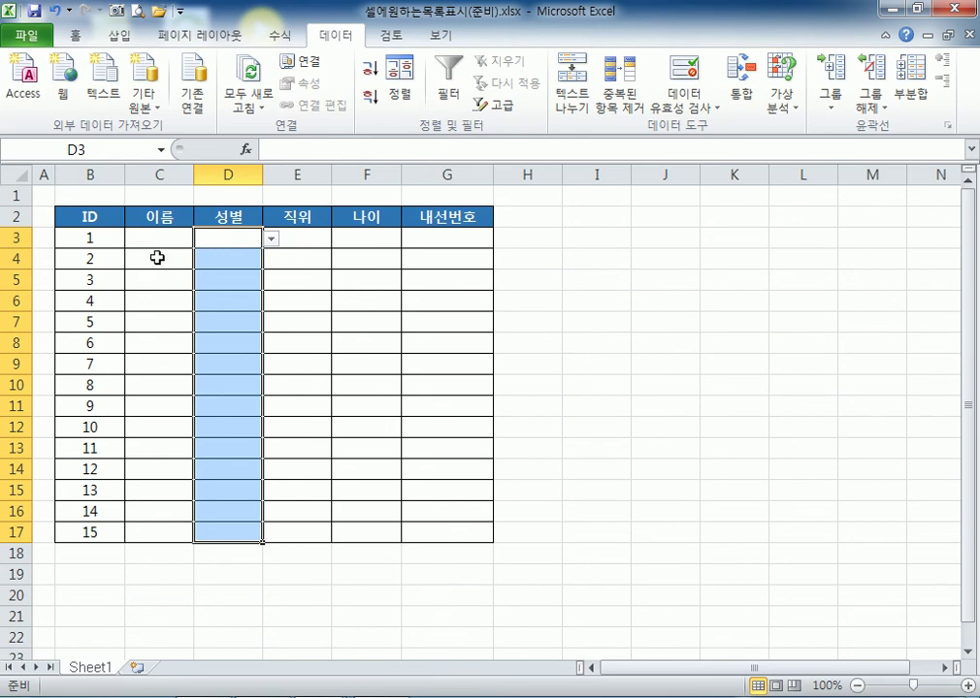
# Enter a person's full name in Korean in the first 이름 cell, C3
pyautogui.click(157, 259)
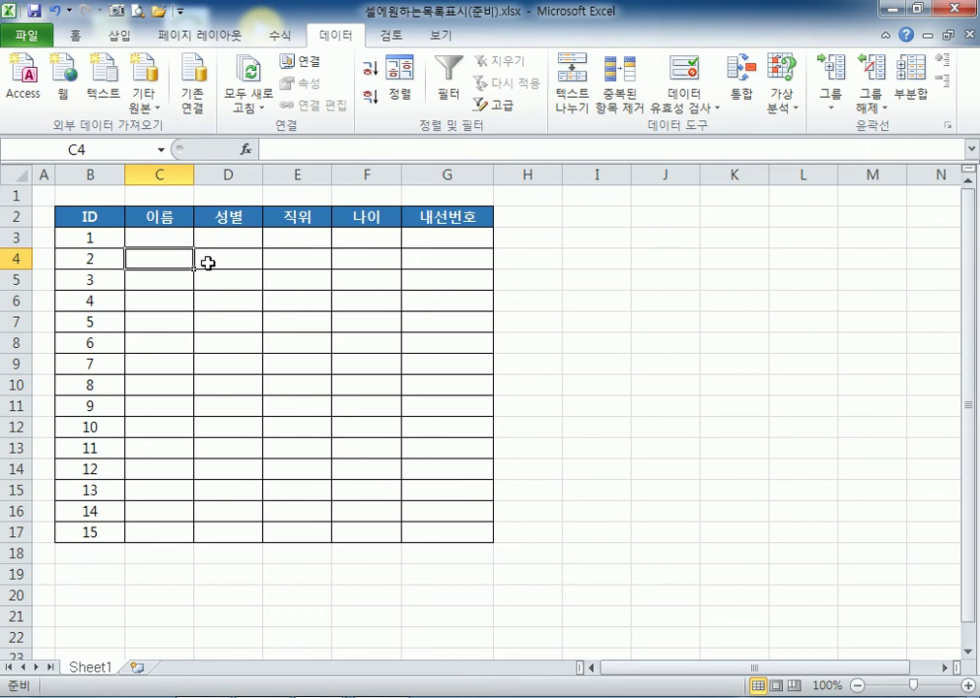
pyautogui.press('Up')
pyautogui.write('홍길동')
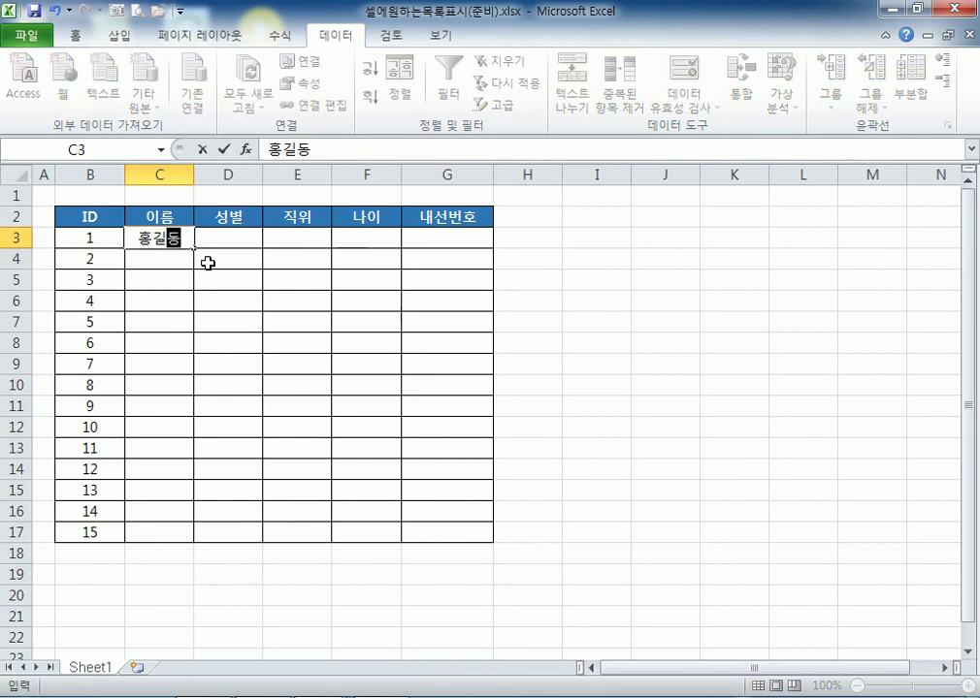
pyautogui.press('Return')
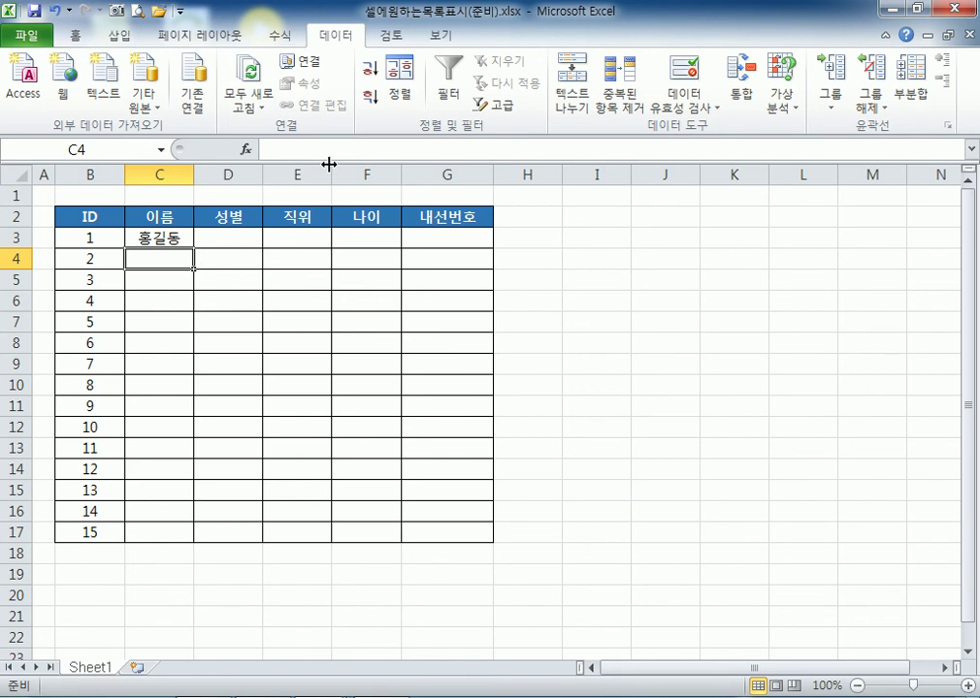
# Test the input mode outside the table by entering SKDJ로, ㄴㅇㄹ and SD in cells I3:I5
pyautogui.click(610, 231)
pyautogui.write('SKDJFH')
pyautogui.press('BackSpace')
pyautogui.press('BackSpace')
pyautogui.write('호')
pyautogui.press('Return')
pyautogui.write('ㄴㅇㄹ')
pyautogui.press('Return')
pyautogui.write('SD')
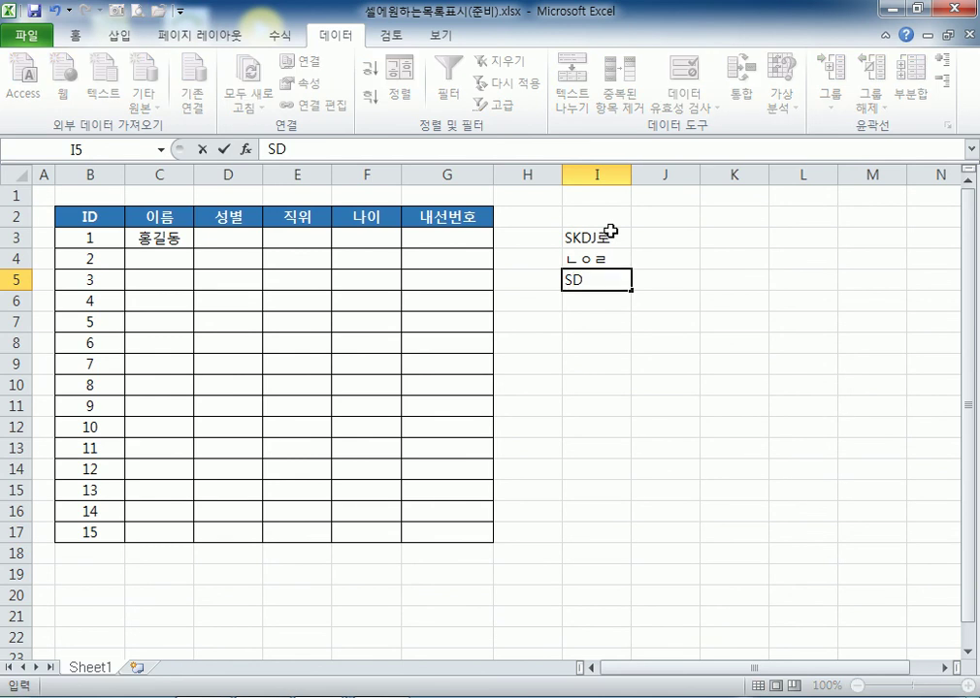
pyautogui.press('Return')
# Select the 이름 cell C4 to test its input mode, and enter GGG in cell I6
pyautogui.click(139, 263)
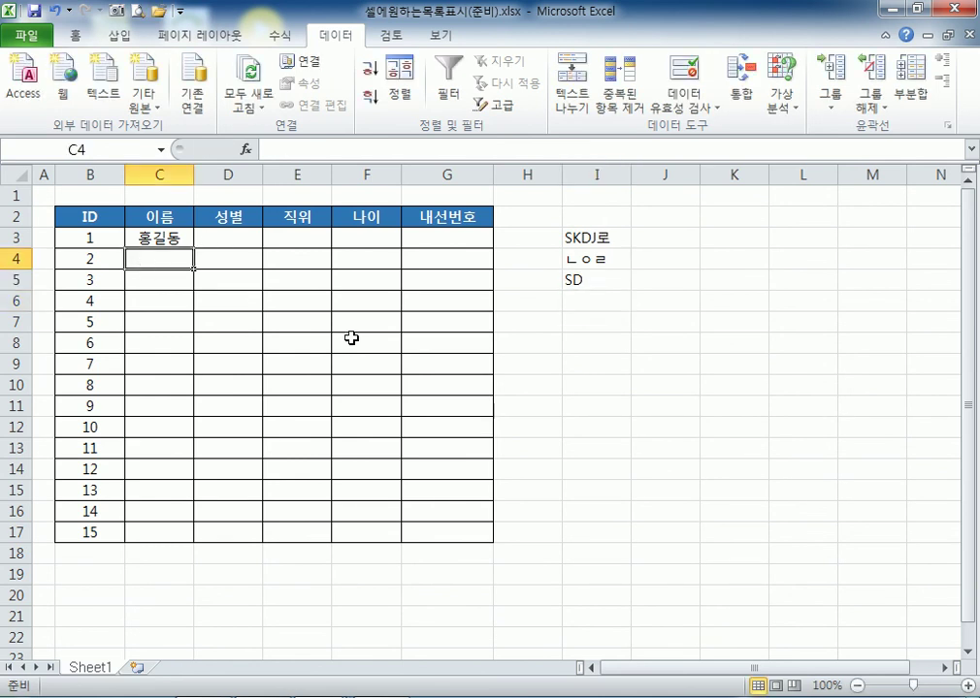
pyautogui.click(594, 304)
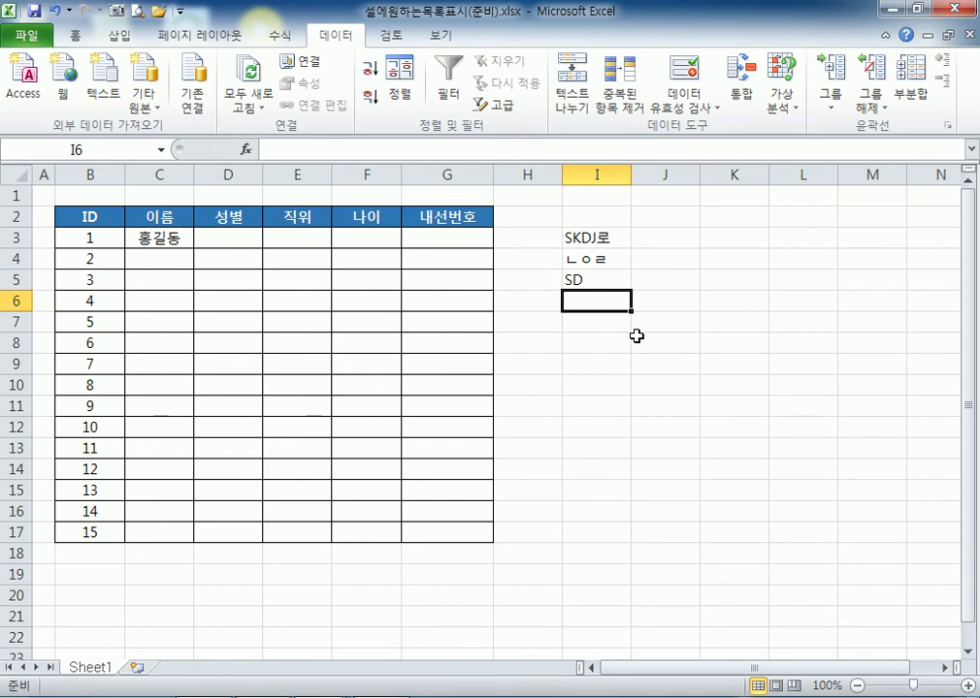
pyautogui.write('GGG')
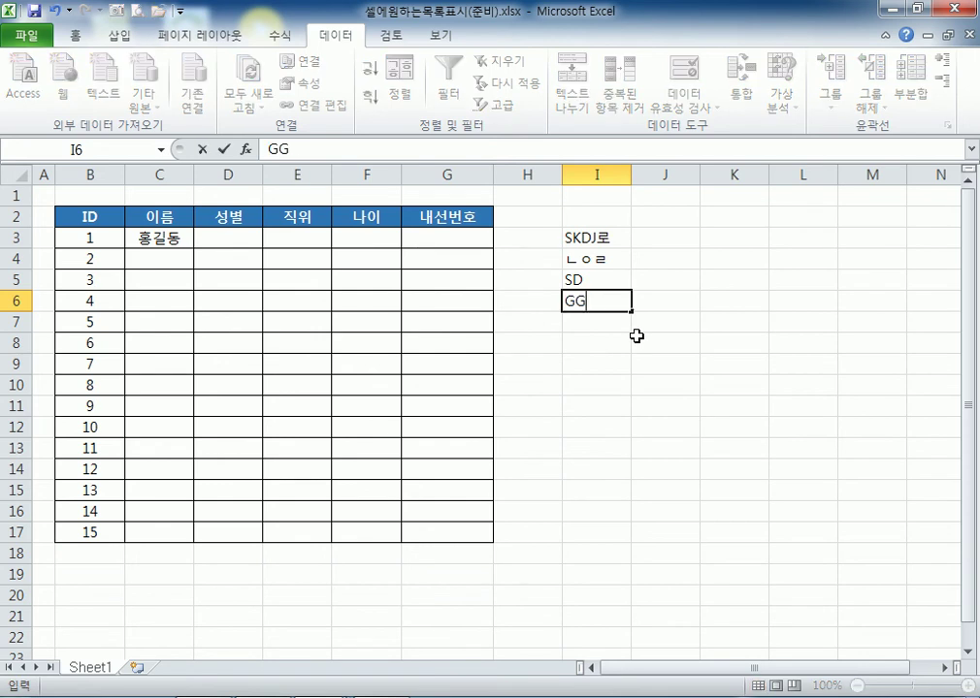
pyautogui.press('Return')
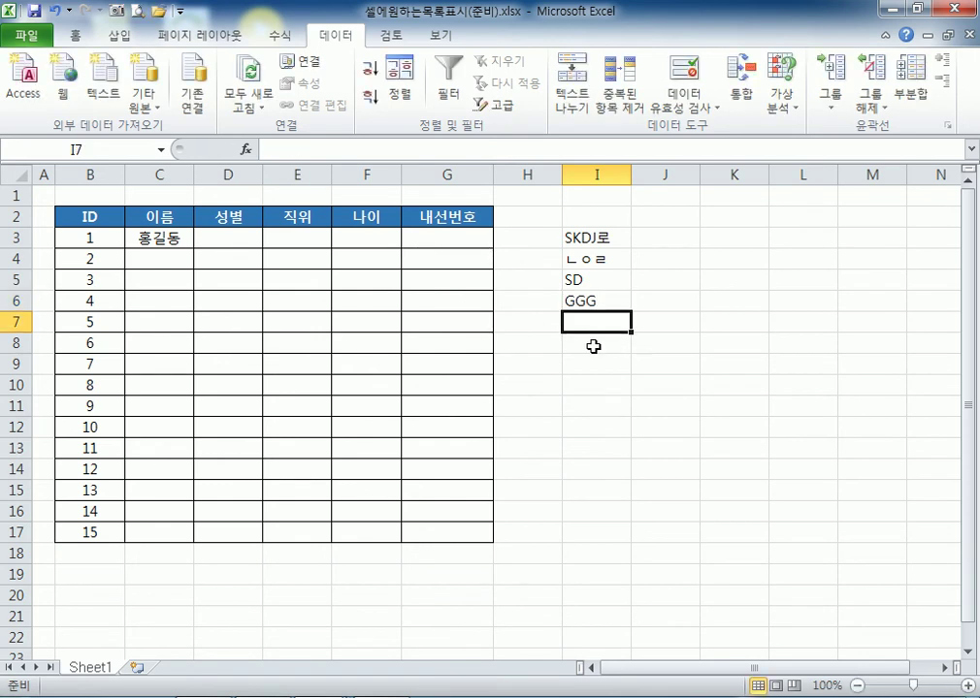
# Enter a second person's name in Korean in 이름 cell C4
pyautogui.click(186, 260)
pyautogui.write('ㅇ일지매')
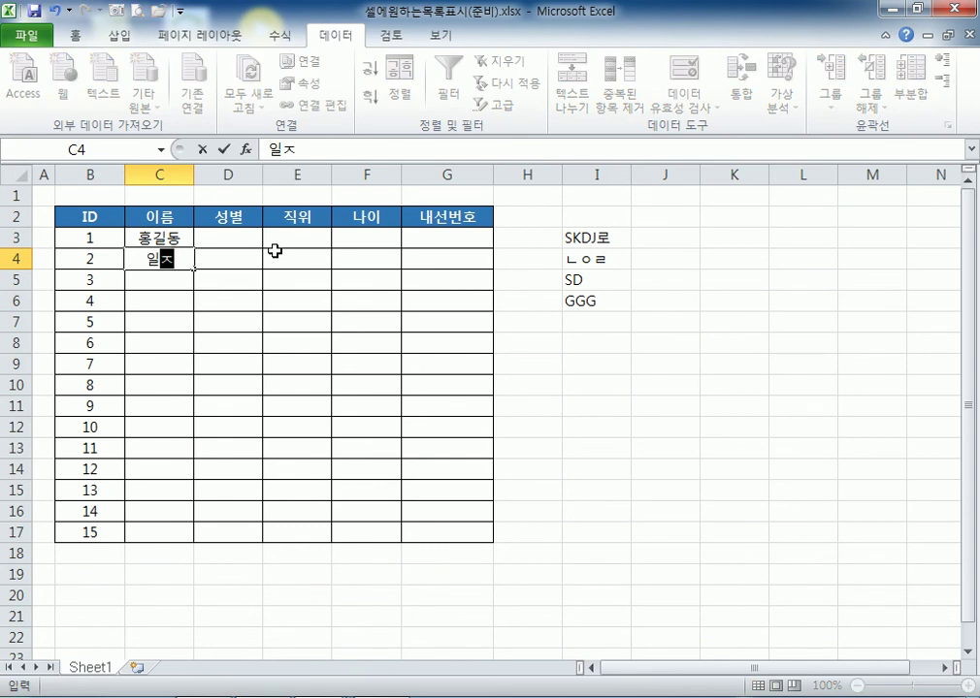
pyautogui.press('Return')
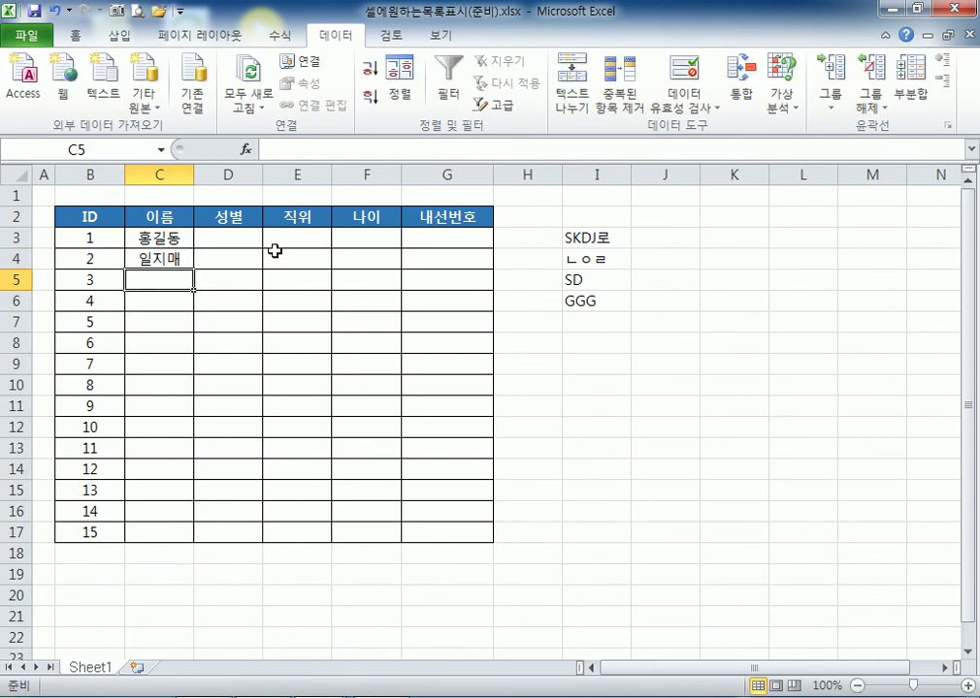
pyautogui.moveTo(179, 240); pyautogui.dragTo(178, 500)
pyautogui.click(177, 260)
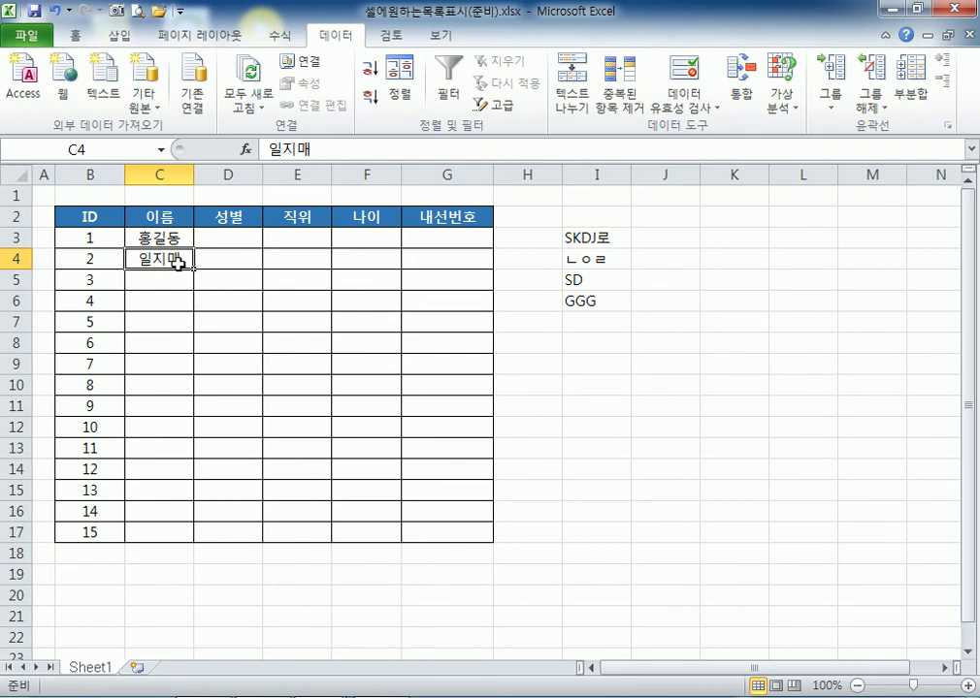
pyautogui.click(158, 278)
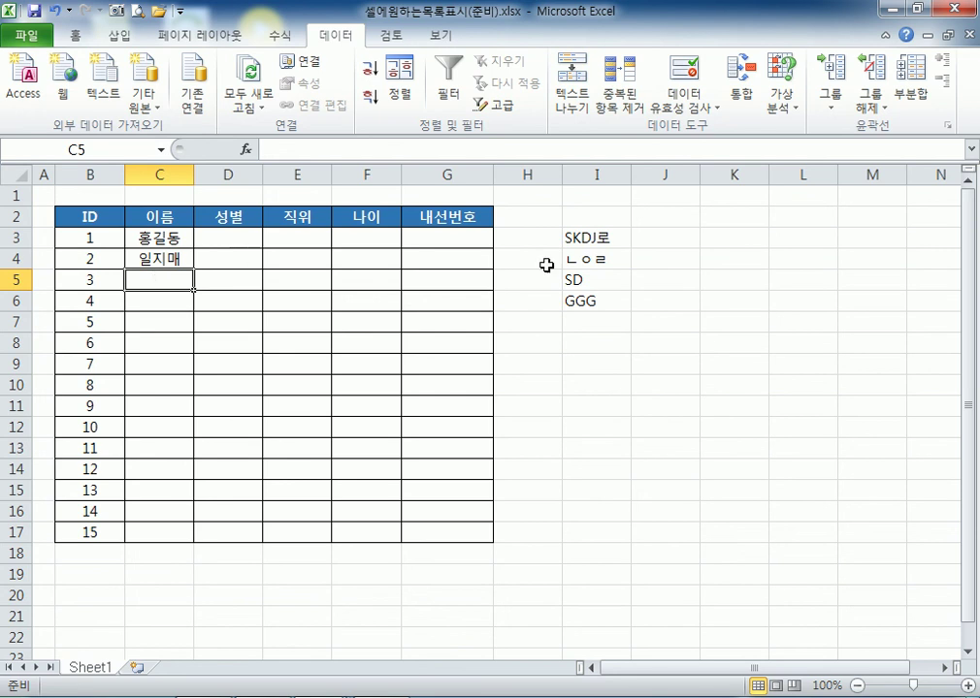
# Test the input mode outside the table by entering SDF in cells I6 and K6
pyautogui.click(621, 304)
pyautogui.write('SDF')
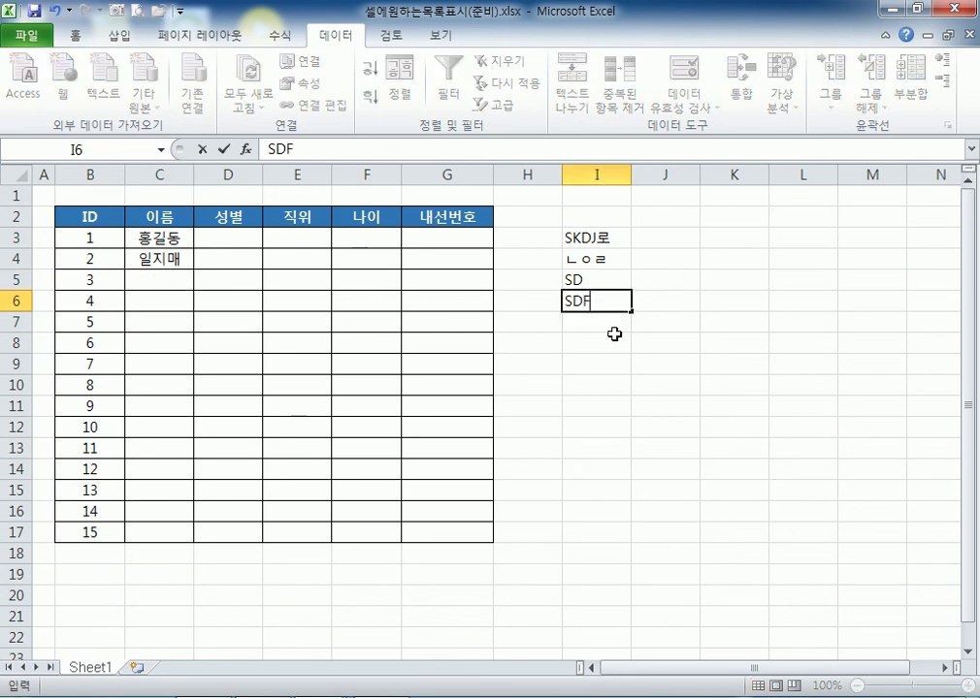
pyautogui.click(605, 340)
pyautogui.click(718, 301)
pyautogui.write('SDF')
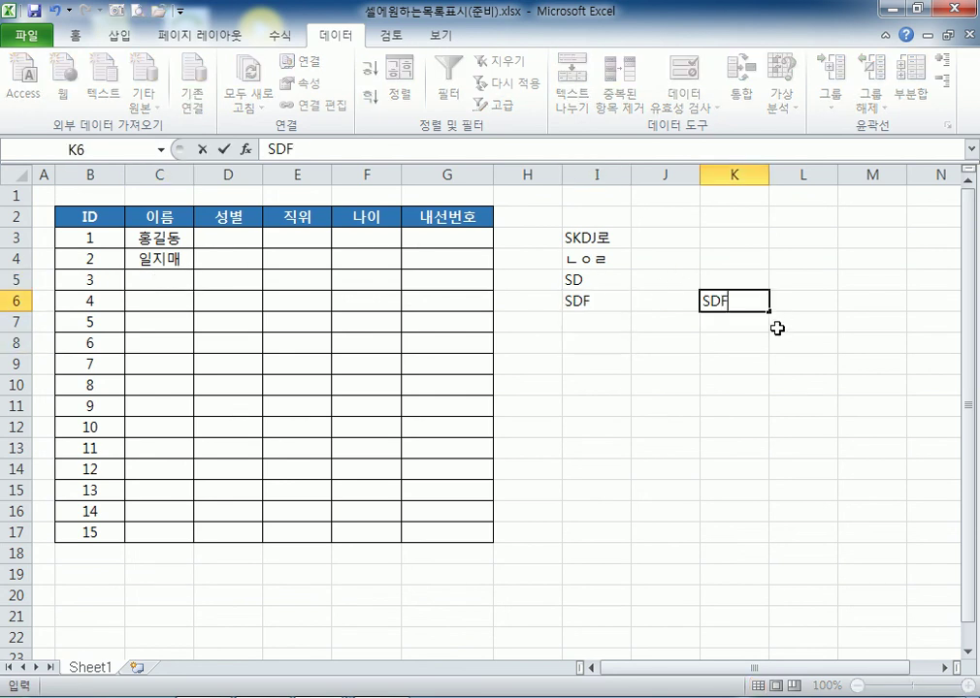
pyautogui.click(755, 363)
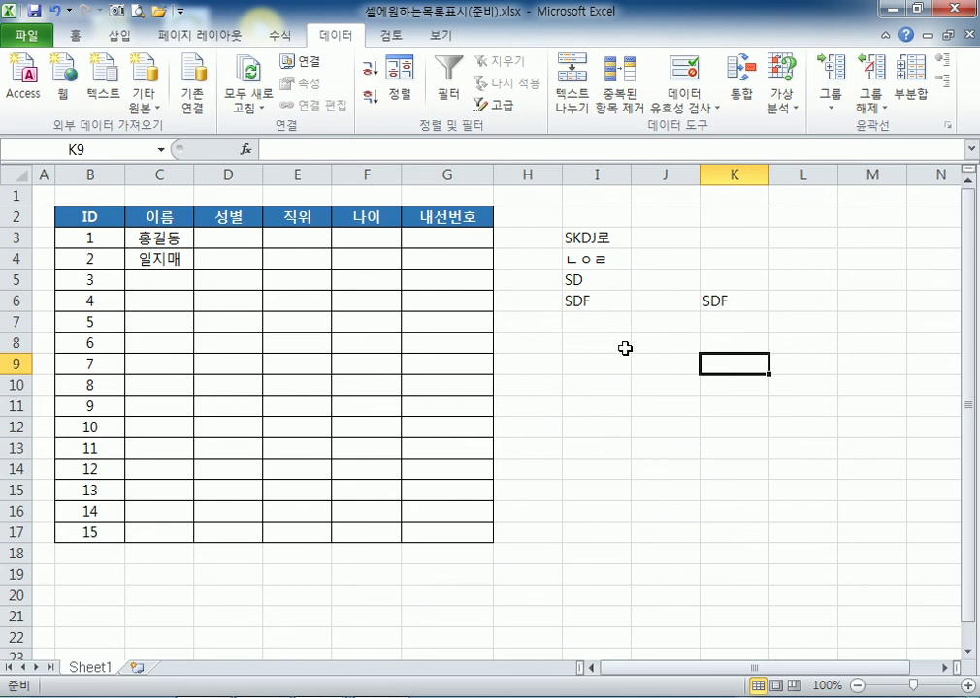
# Test the input mode again by entering ㄴㅇㄹㄴㅇㄹ in cell J8 and SDFSDF in cell I7
pyautogui.click(686, 338)
pyautogui.write('ㄴㅇㄹㄴㅇㄹ')
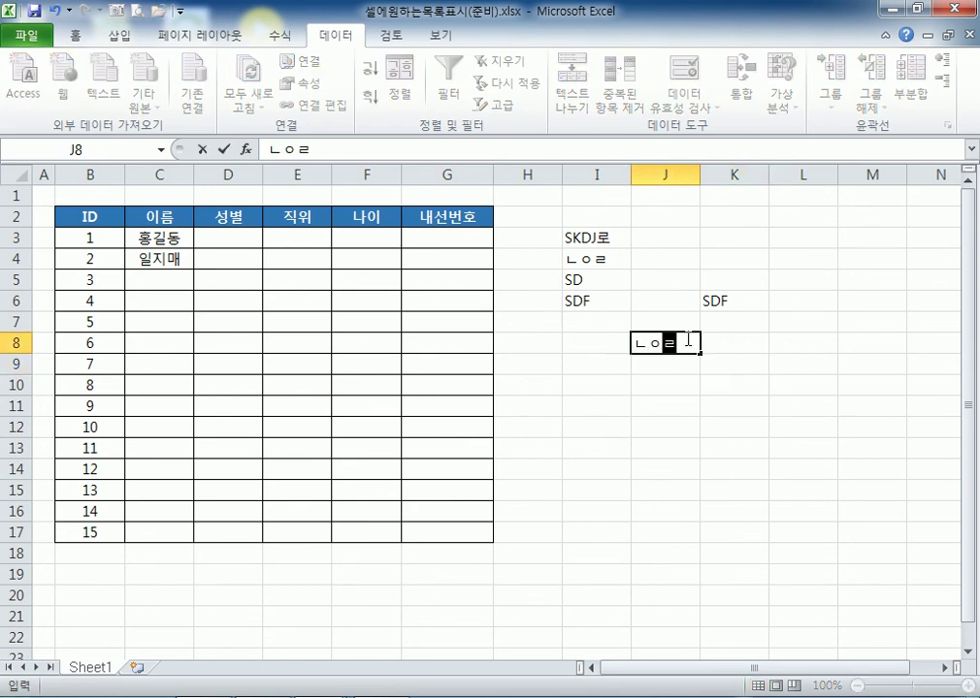
pyautogui.click(584, 400)
pyautogui.click(573, 303)
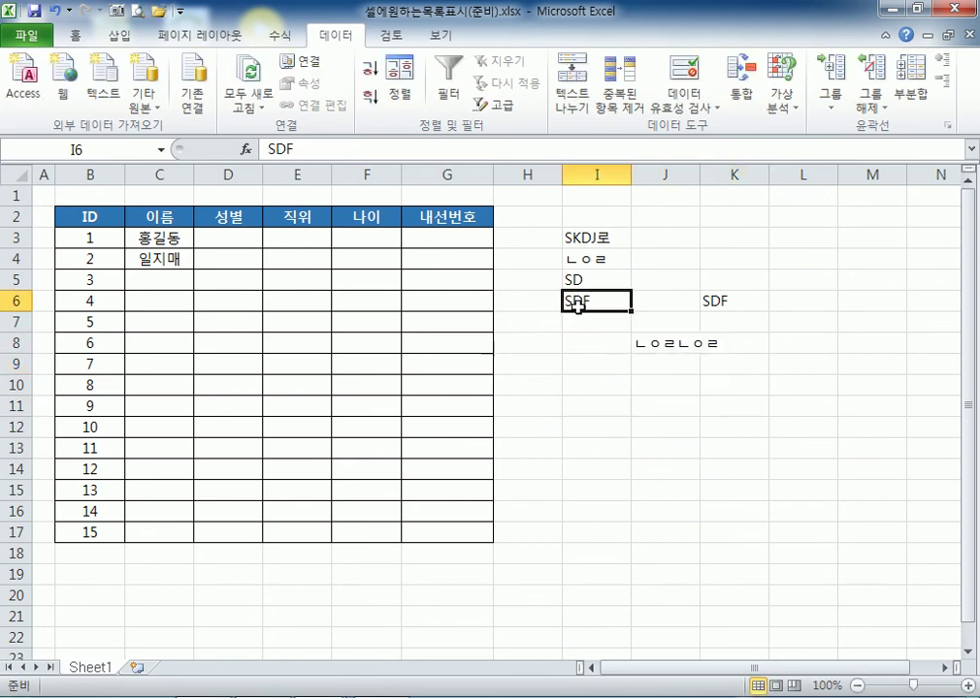
pyautogui.click(573, 323)
pyautogui.write('SDFSDF')
pyautogui.click(601, 371)
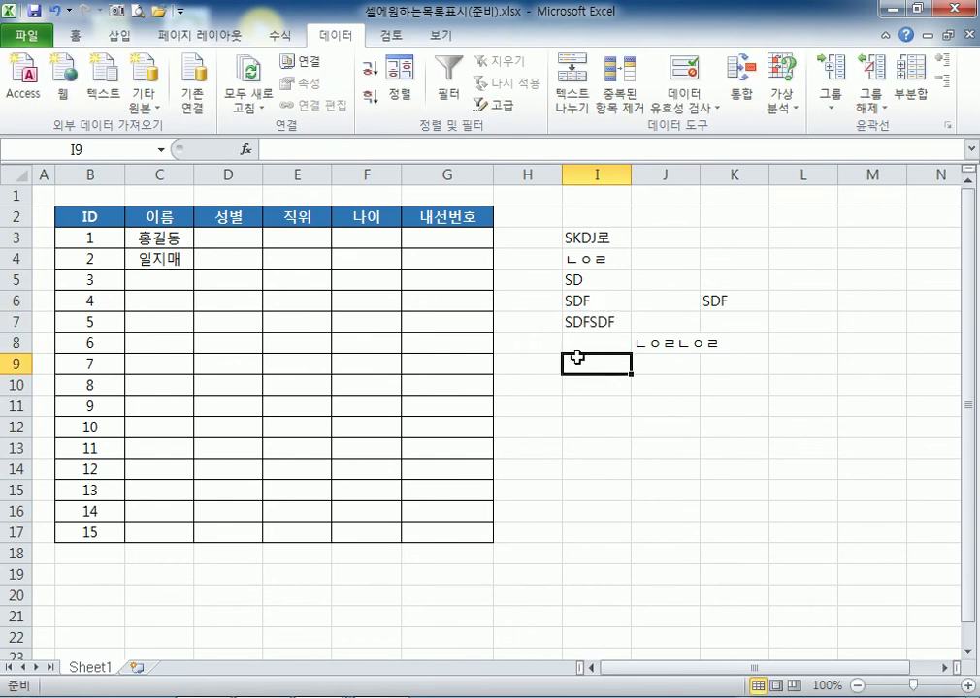
# Enter a third person's name in Korean in 이름 cell C5
pyautogui.click(153, 280)
pyautogui.write('이순신')
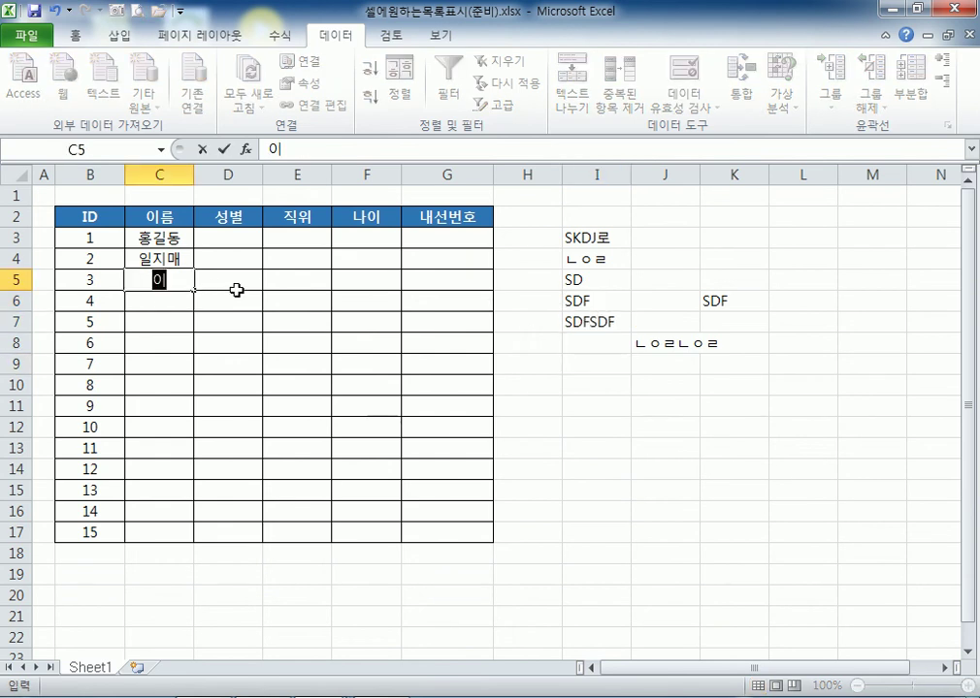
pyautogui.press('Return')
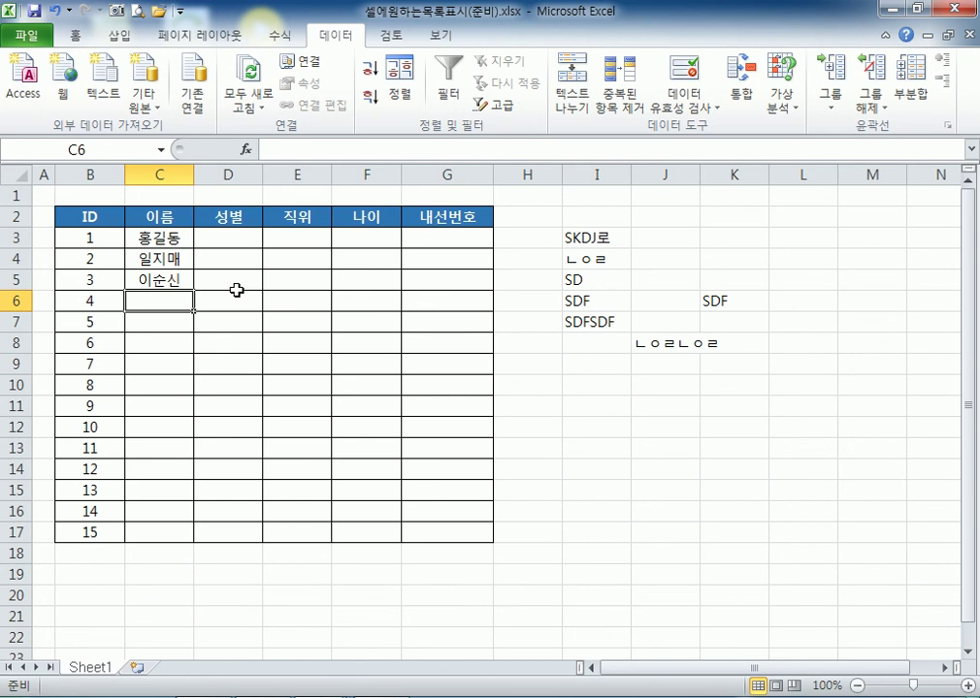
# Clear all the test entries from columns I:K
pyautogui.moveTo(594, 174); pyautogui.dragTo(761, 174)
pyautogui.press('Delete')
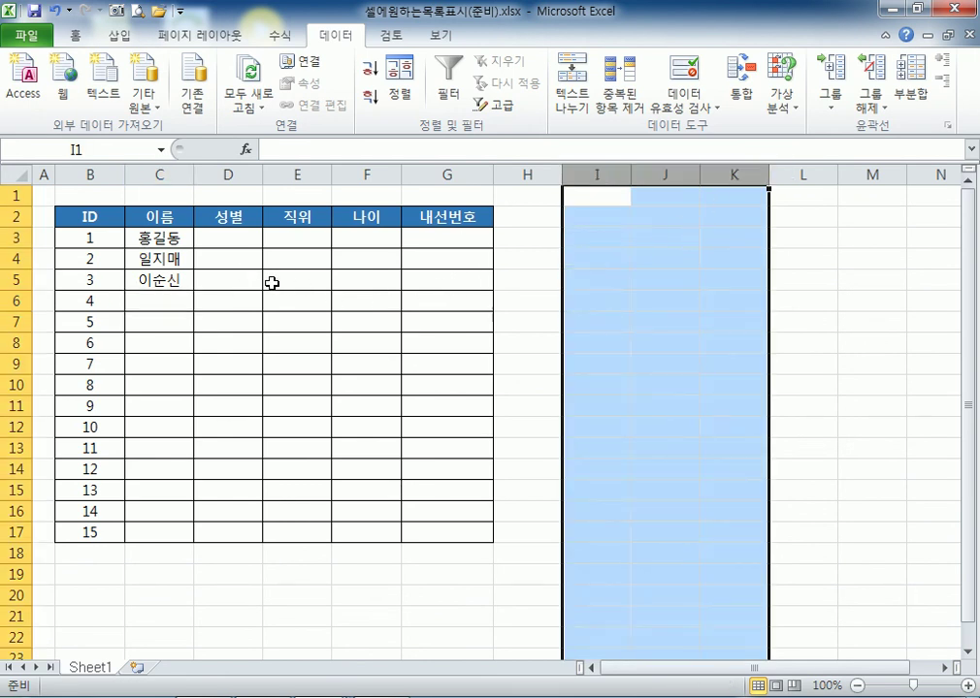
# Choose 여 for 성별 cell D3 and 남 for cell D4 from their selection lists
pyautogui.click(207, 239)
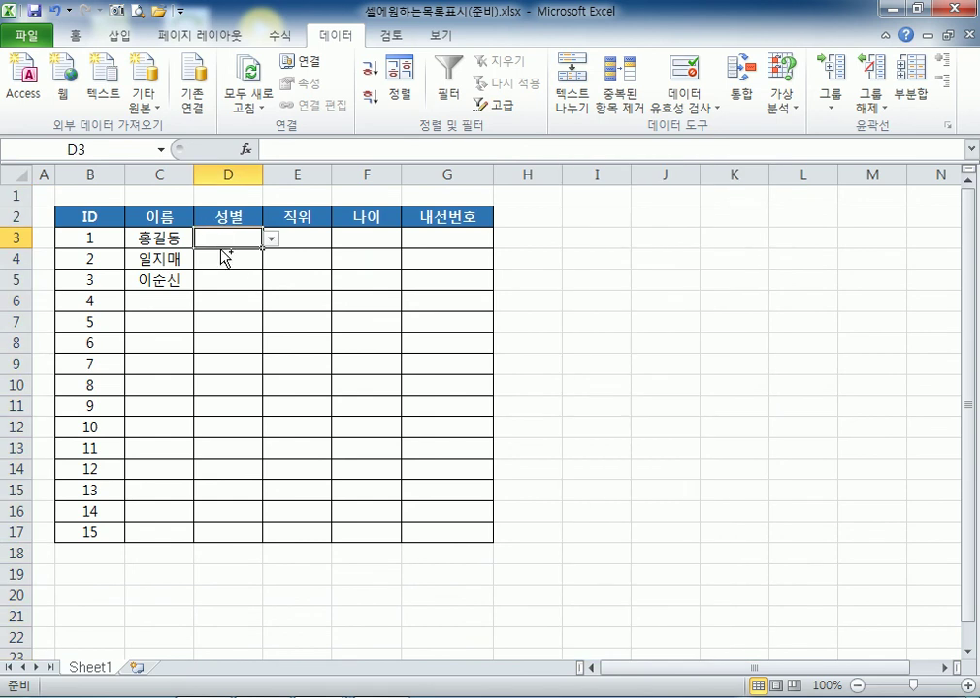
pyautogui.scroll(2, 221, 252)
pyautogui.click(317, 263)
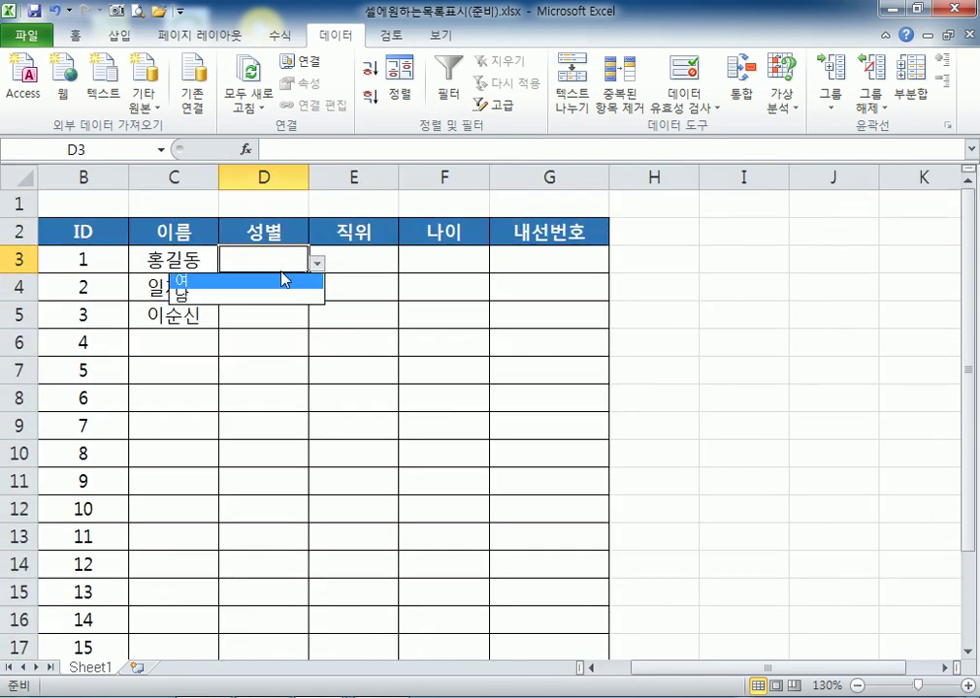
pyautogui.click(263, 283)
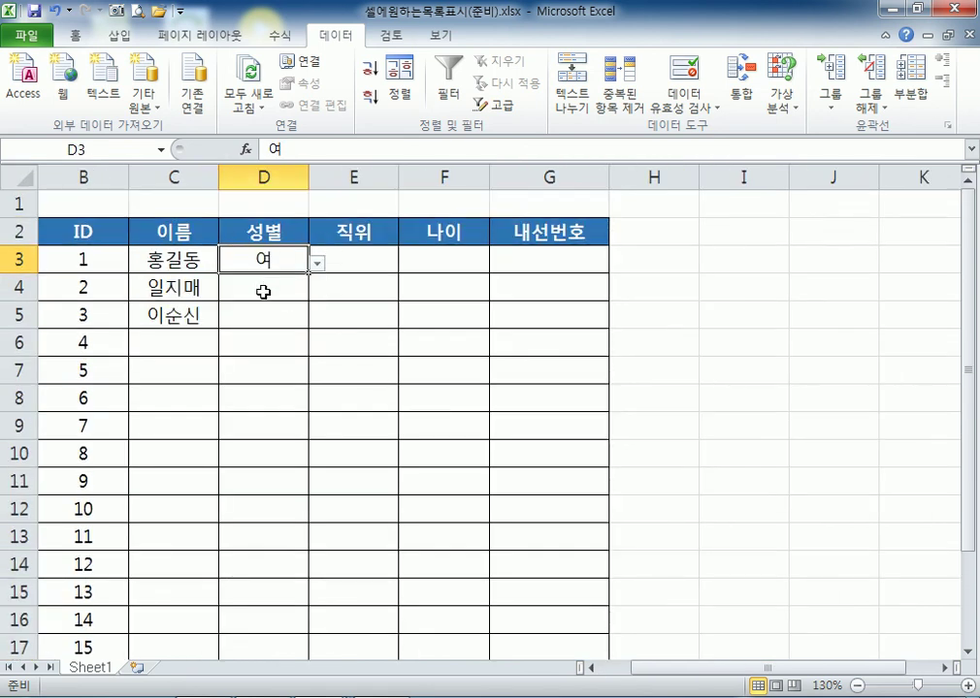
pyautogui.click(286, 287)
pyautogui.click(318, 289)
pyautogui.click(285, 325)
# Try to enter 남성, a value outside the selection list, in 성별 cell D5
pyautogui.click(272, 314)
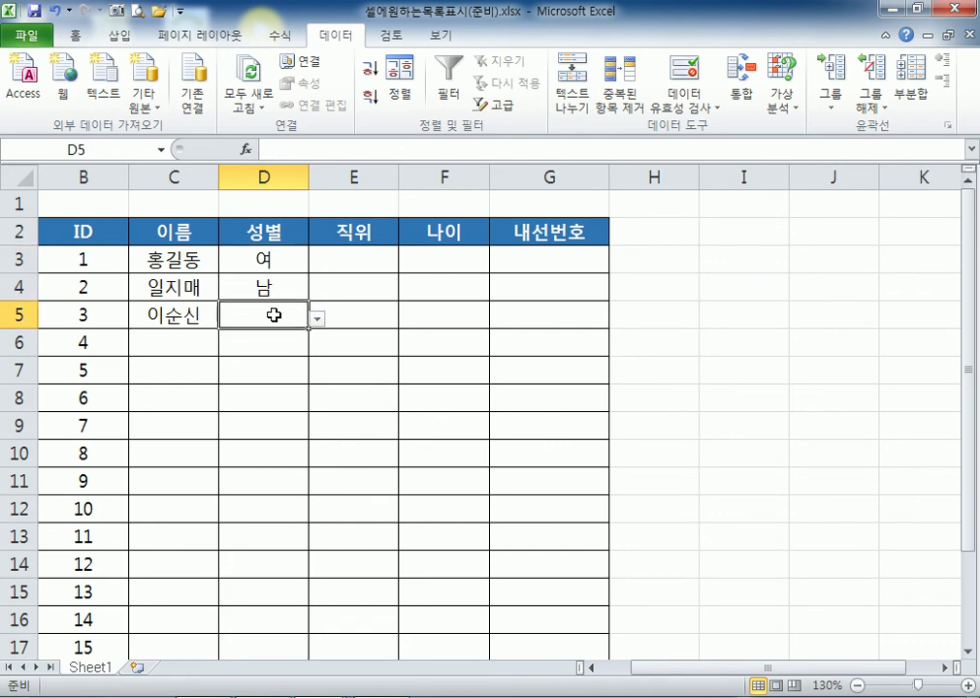
pyautogui.write('SKATJ')
pyautogui.press('BackSpace')
pyautogui.press('BackSpace')
pyautogui.press('BackSpace')
pyautogui.press('BackSpace')
pyautogui.press('BackSpace')
pyautogui.write('남성')
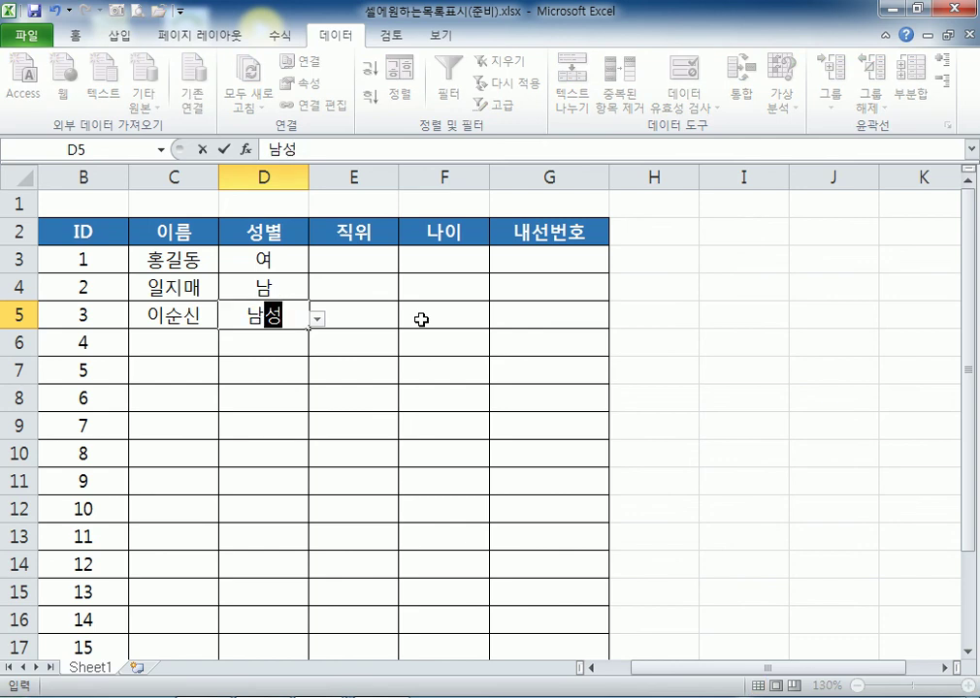
pyautogui.press('Return')
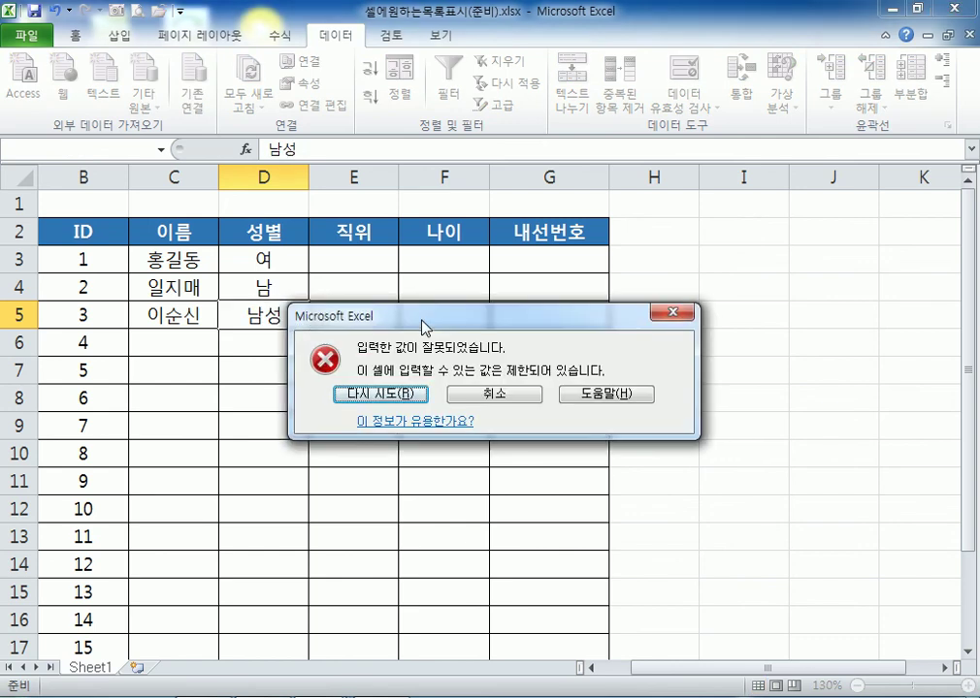
pyautogui.press('Escape')
# Try 남자 in 성별 cell D5, and replace it with the listed value 남
pyautogui.write('남자')
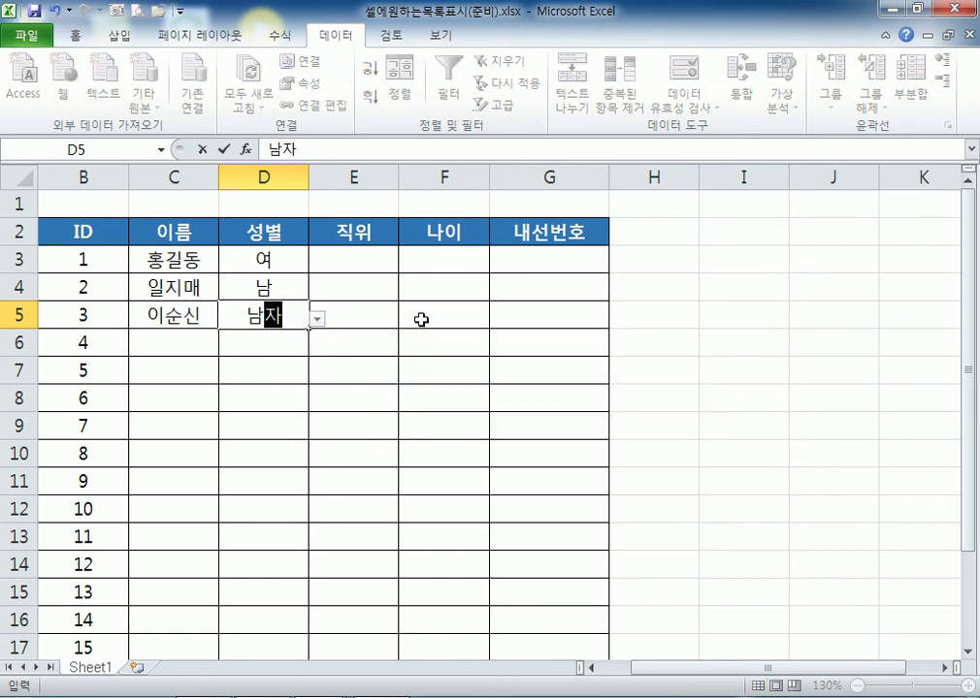
pyautogui.press('Return')
pyautogui.press('Return')
pyautogui.write('남')
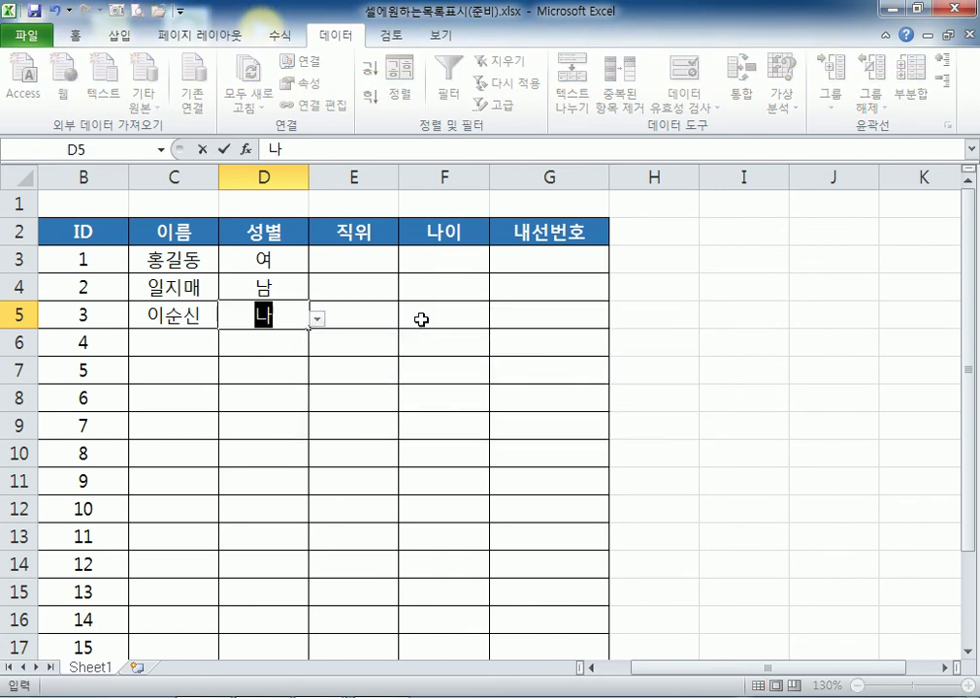
pyautogui.press('Return')
# Try 여 in 성별 cell D6 without keeping it, and view that cell's selection list
pyautogui.write('여')
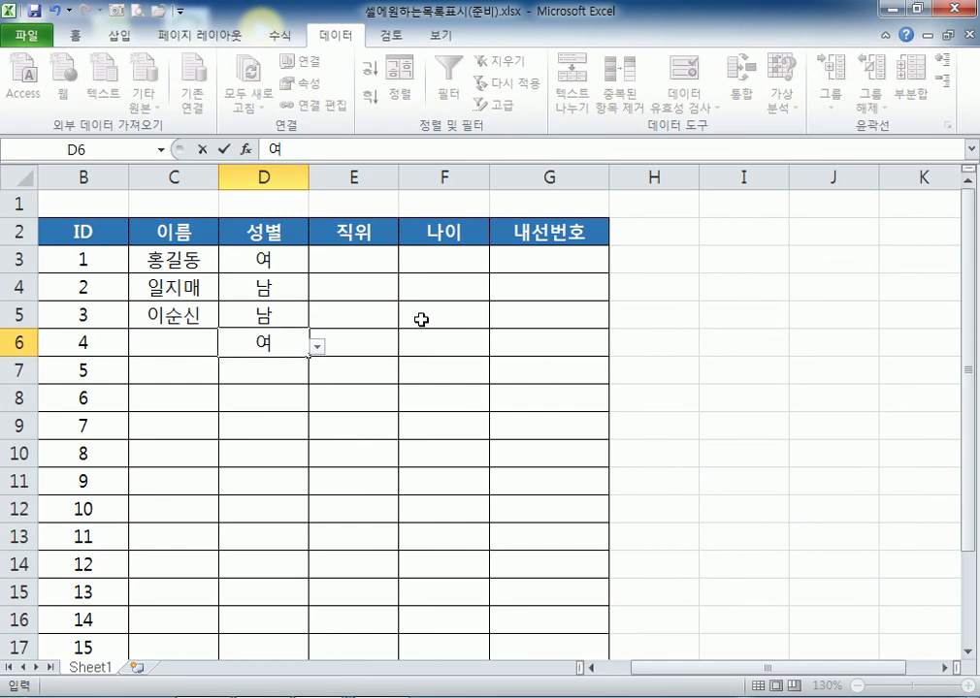
pyautogui.press('Escape')
pyautogui.click(318, 347)
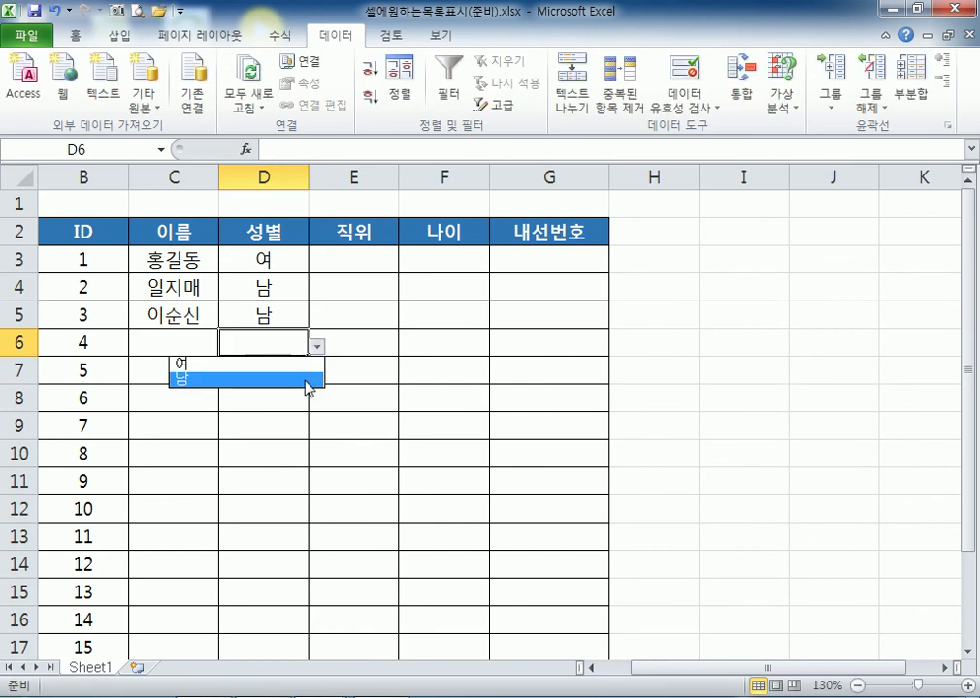
pyautogui.press('Escape')
pyautogui.click(373, 264)
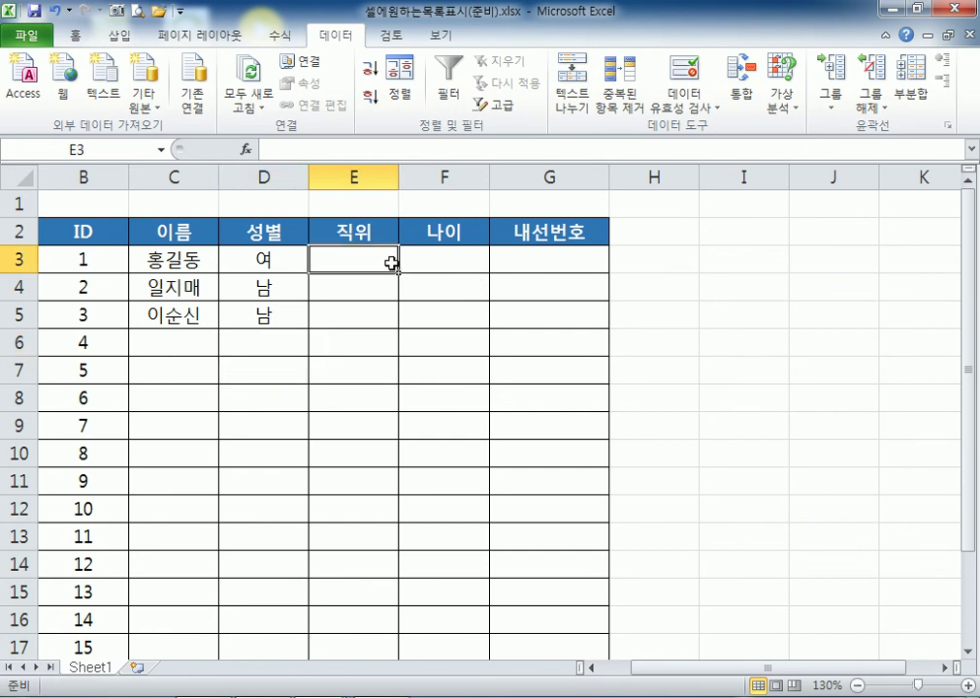
# Start a data validation rule for the 나이 cells F3:F17 that allows only whole numbers (정수)
pyautogui.moveTo(445, 254); pyautogui.dragTo(449, 392)
pyautogui.scroll(-3, 462, 319)
pyautogui.scroll(3, 441, 343)
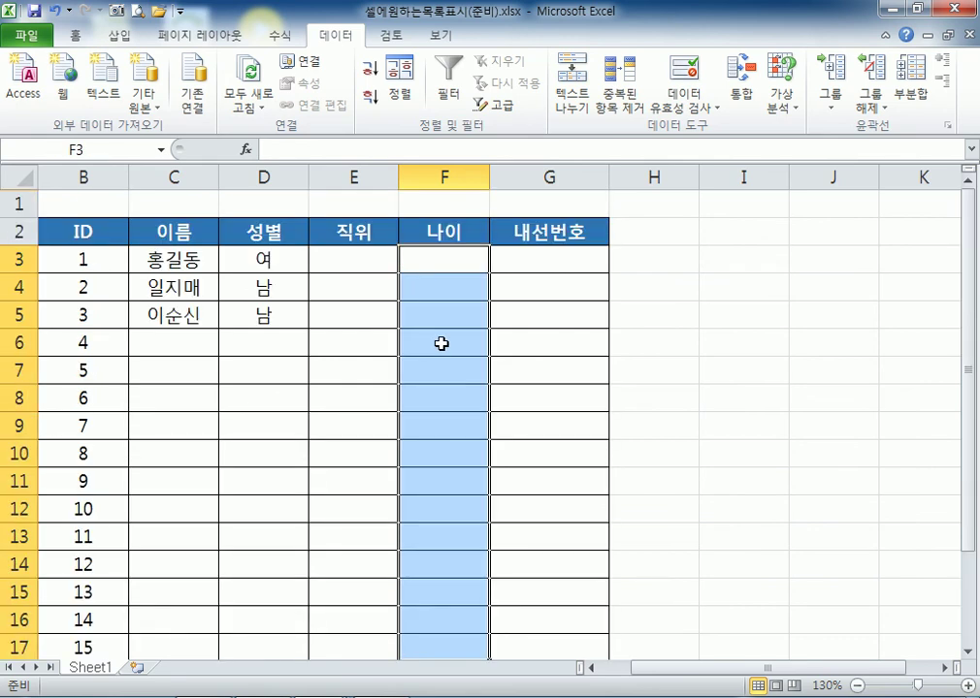
pyautogui.click(683, 104)
pyautogui.click(727, 127)
pyautogui.click(364, 199)
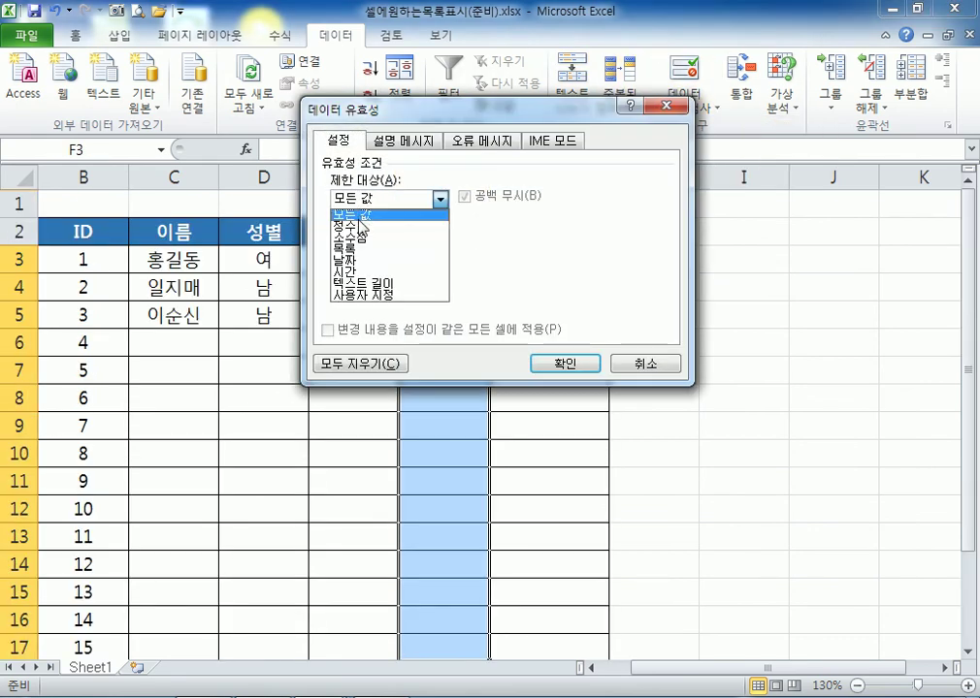
pyautogui.click(359, 226)
# Set the 나이 rule's minimum to 18 and maximum to 100, and apply it
pyautogui.moveTo(442, 110); pyautogui.dragTo(706, 40)
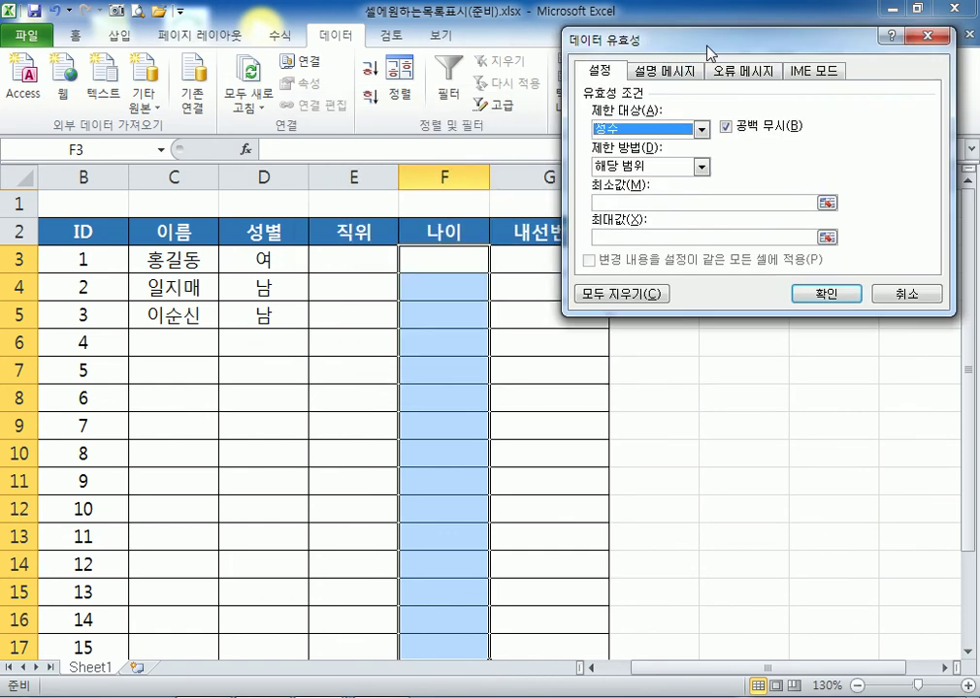
pyautogui.click(651, 202)
pyautogui.write('18')
pyautogui.press('Tab')
pyautogui.write('100')
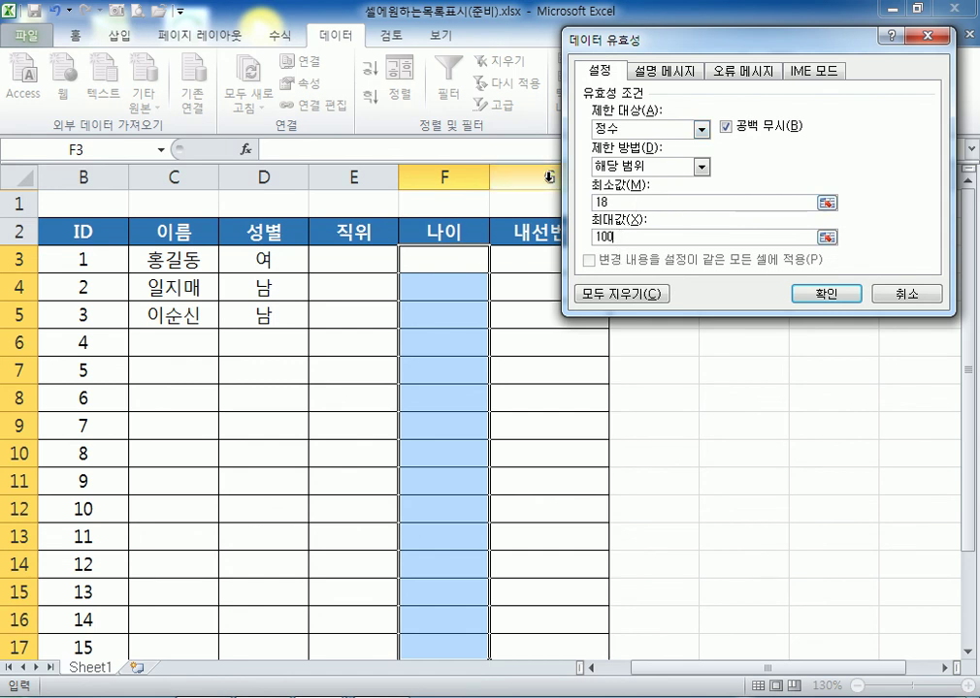
pyautogui.click(823, 300)
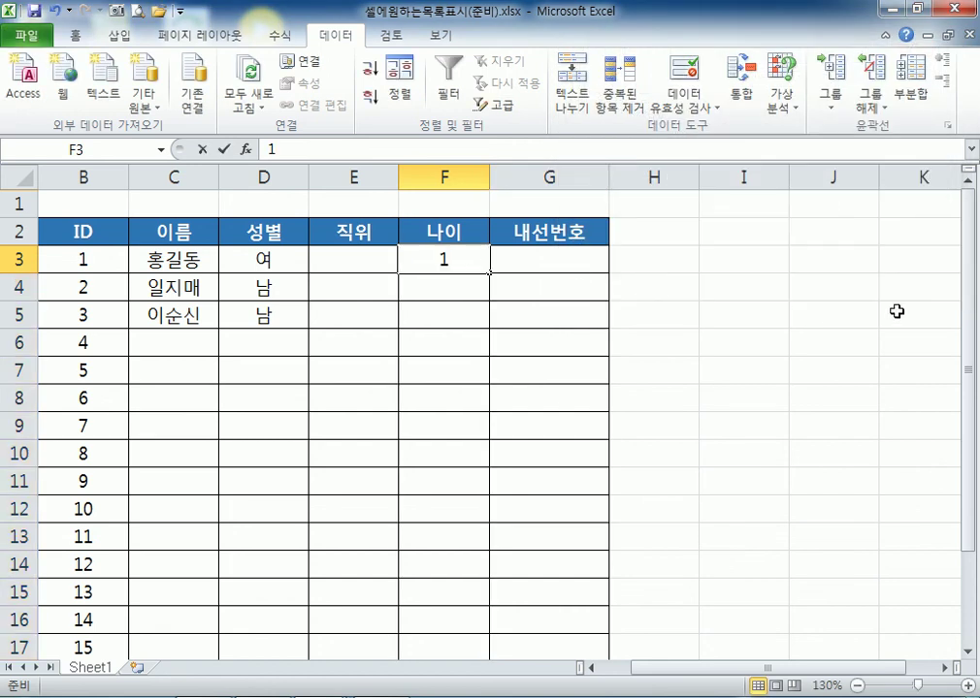
# Enter the ages 18, 100 and 50 in 나이 cells F3:F5
pyautogui.write('18')
pyautogui.press('Return')
pyautogui.write('100')
pyautogui.press('Return')
pyautogui.write('50')
pyautogui.press('Return')
# Try the out-of-range ages 101 and 17 in 나이 cell F6, and cancel the entry
pyautogui.write('101')
pyautogui.press('Return')
pyautogui.press('Return')
pyautogui.write('17')
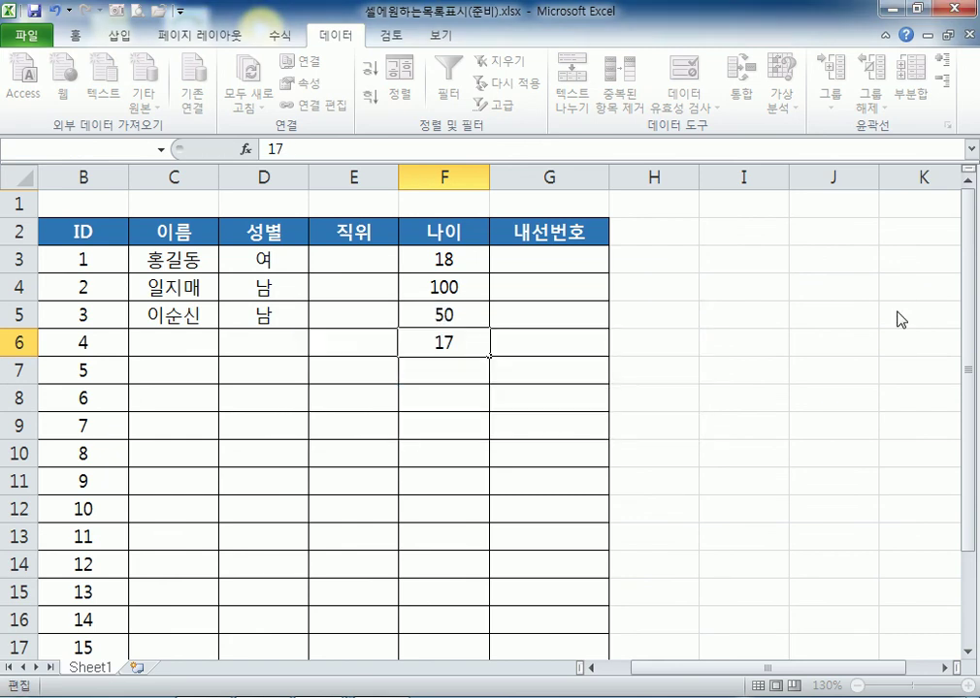
pyautogui.press('Return')
pyautogui.press('Return')
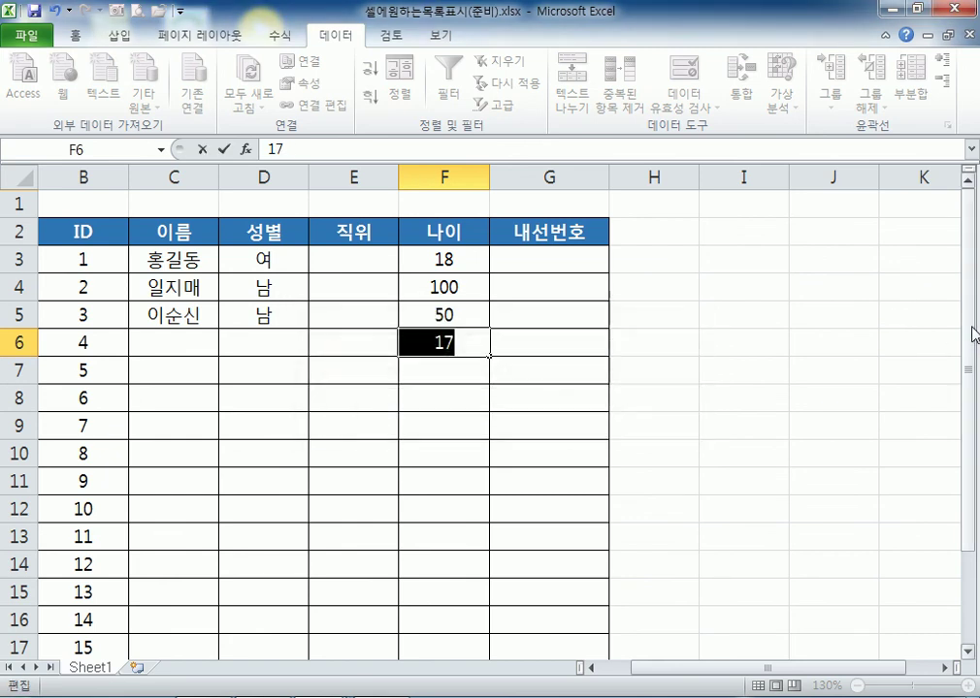
pyautogui.press('Escape')
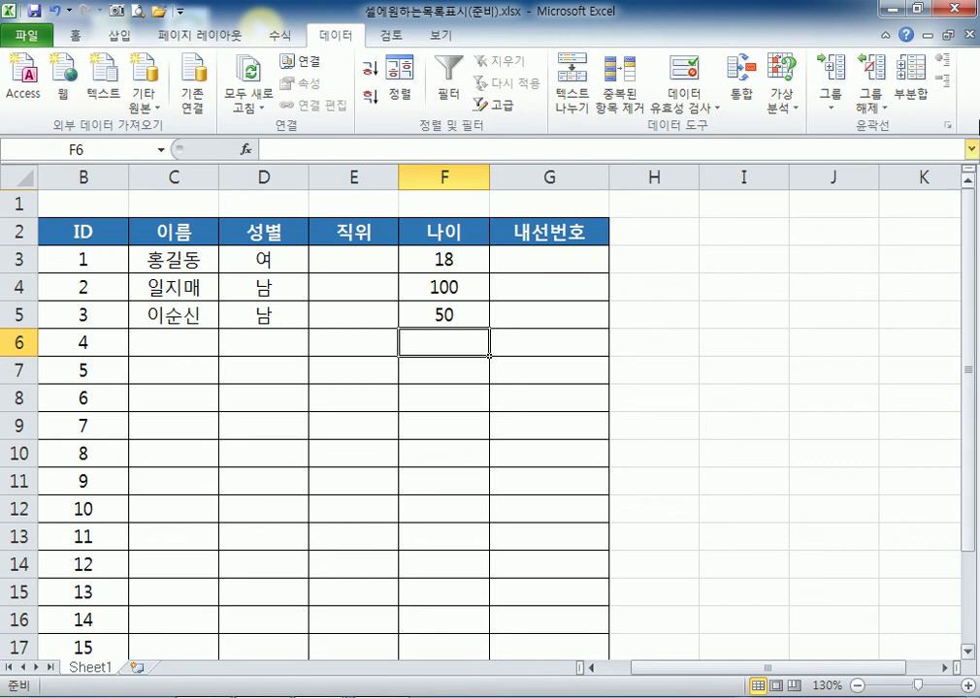
# Try the out-of-range age 15 in 나이 cell F7, and cancel the entry
pyautogui.click(437, 376)
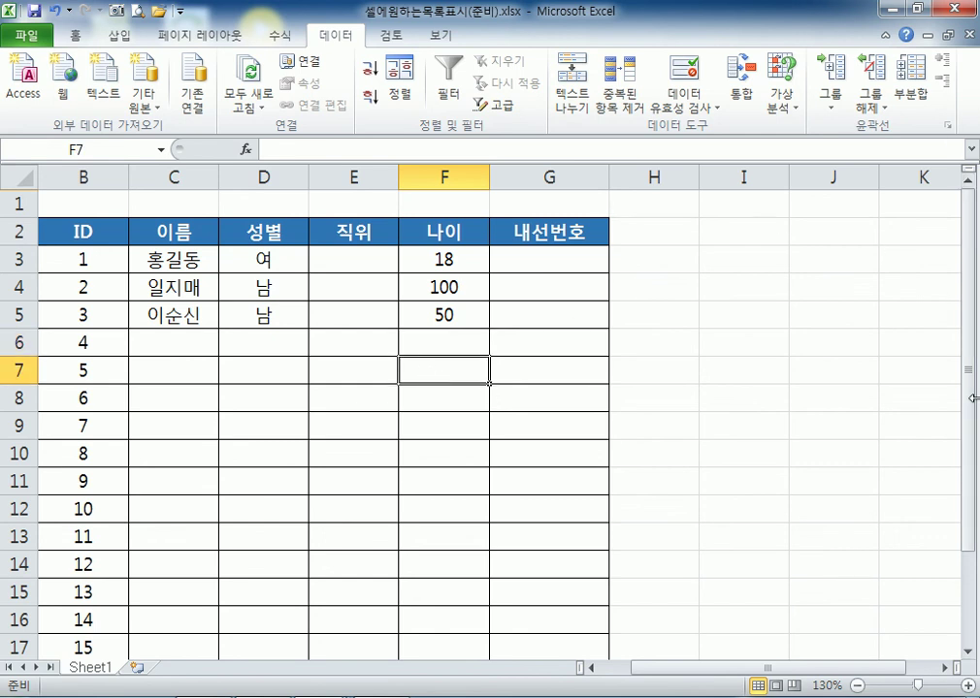
pyautogui.write('15')
pyautogui.press('Return')
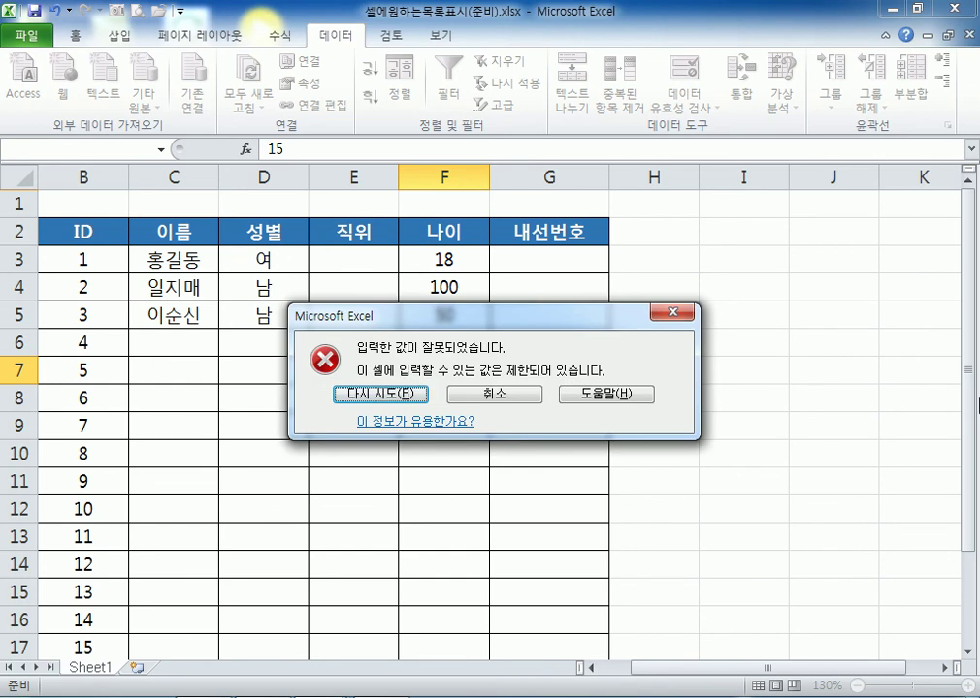
pyautogui.press('Escape')
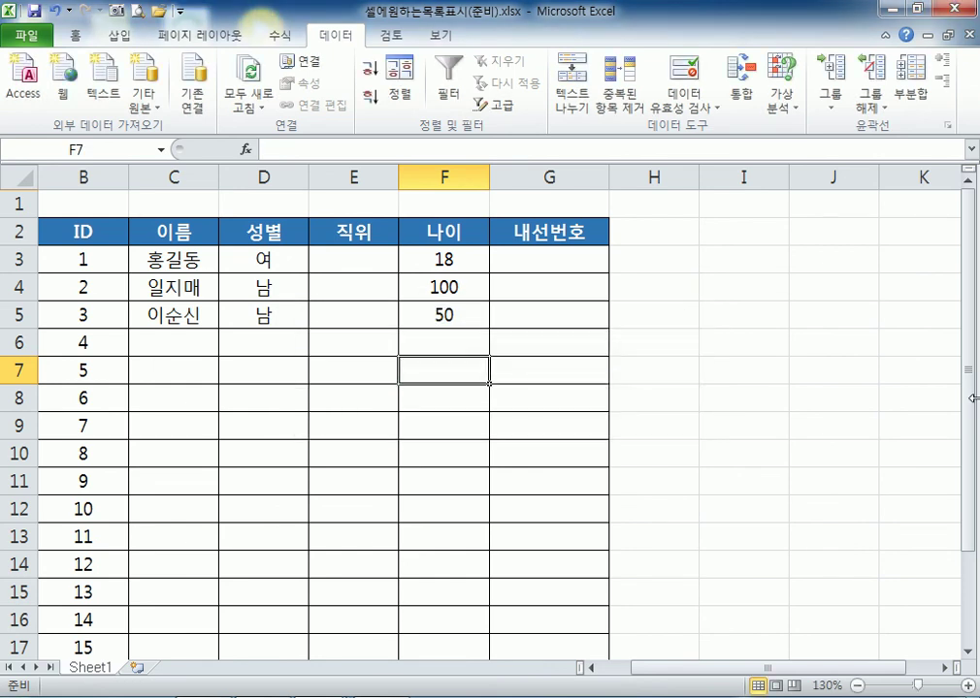
# Open the data validation rule for 나이 cells F3:F17 and set its input message title to "나이 입력 방법"
pyautogui.click(456, 260)
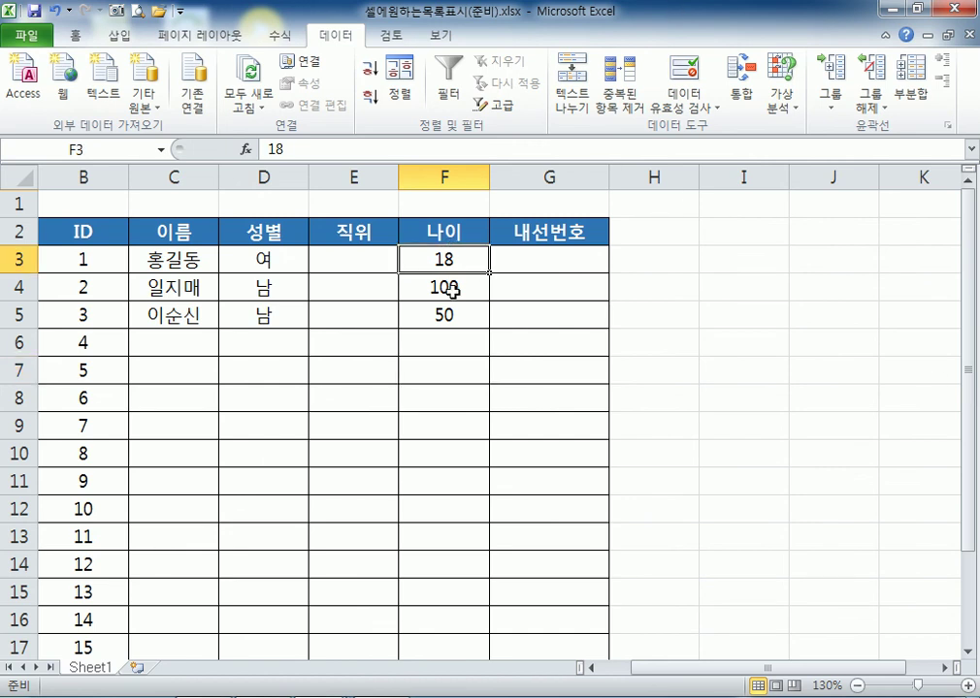
pyautogui.scroll(-3, 452, 394)
pyautogui.keyDown('shift'); pyautogui.click(452, 394); pyautogui.keyUp('shift')
pyautogui.scroll(3, 446, 247)
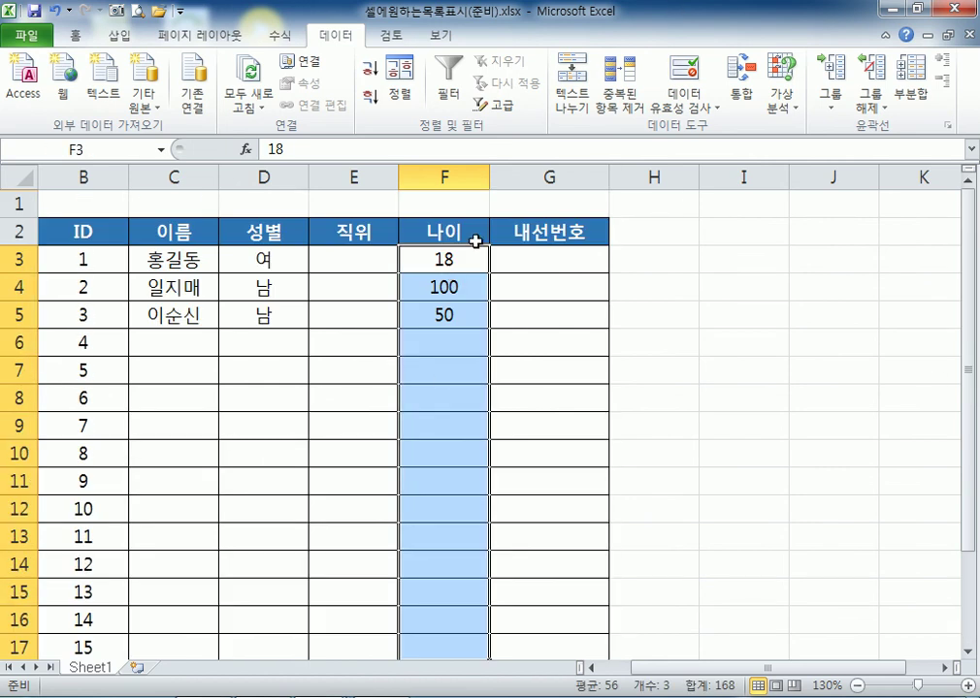
pyautogui.click(689, 113)
pyautogui.click(691, 128)
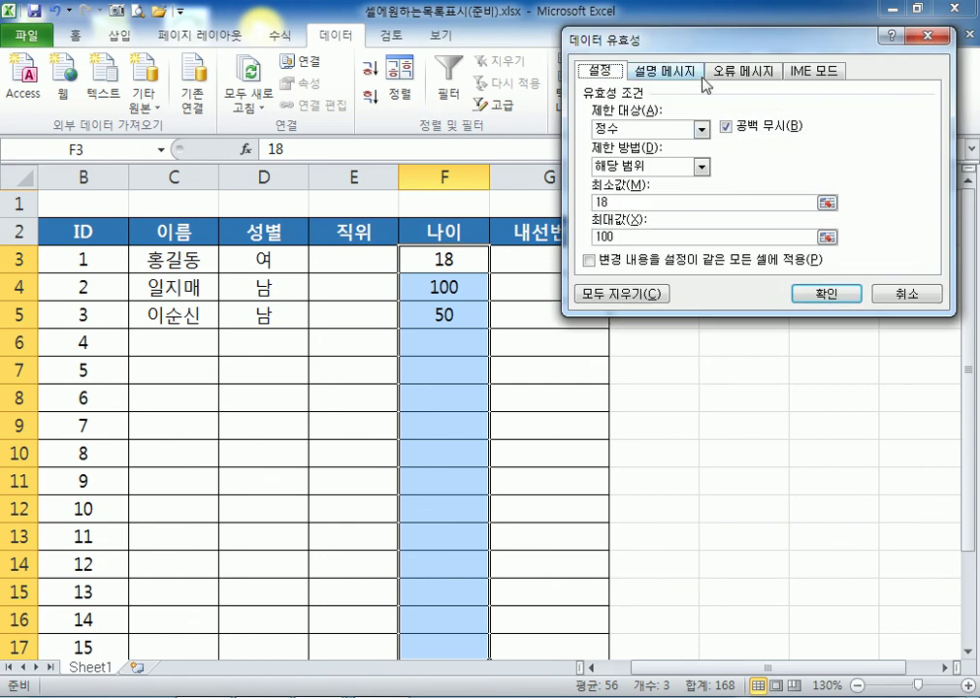
pyautogui.click(667, 73)
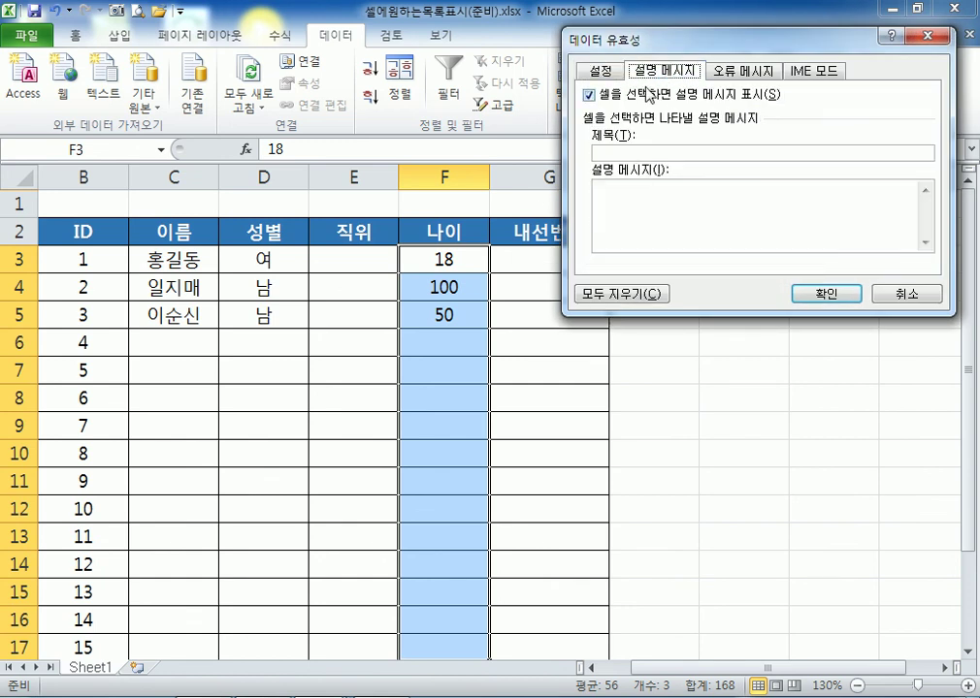
pyautogui.moveTo(635, 51); pyautogui.dragTo(572, 148)
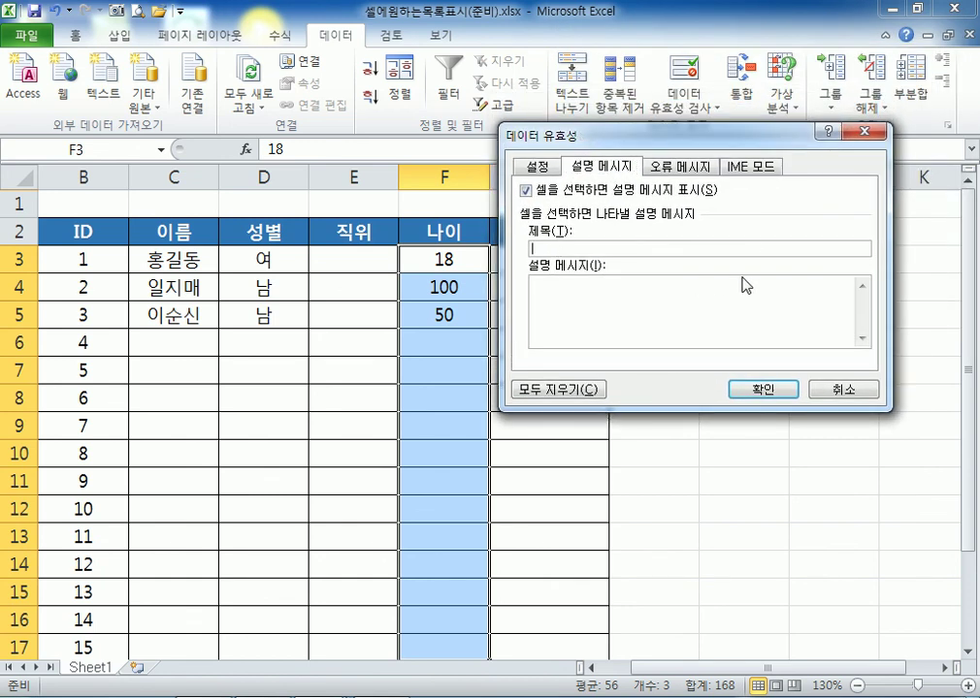
pyautogui.write('나이 입력 범')
pyautogui.write('법')
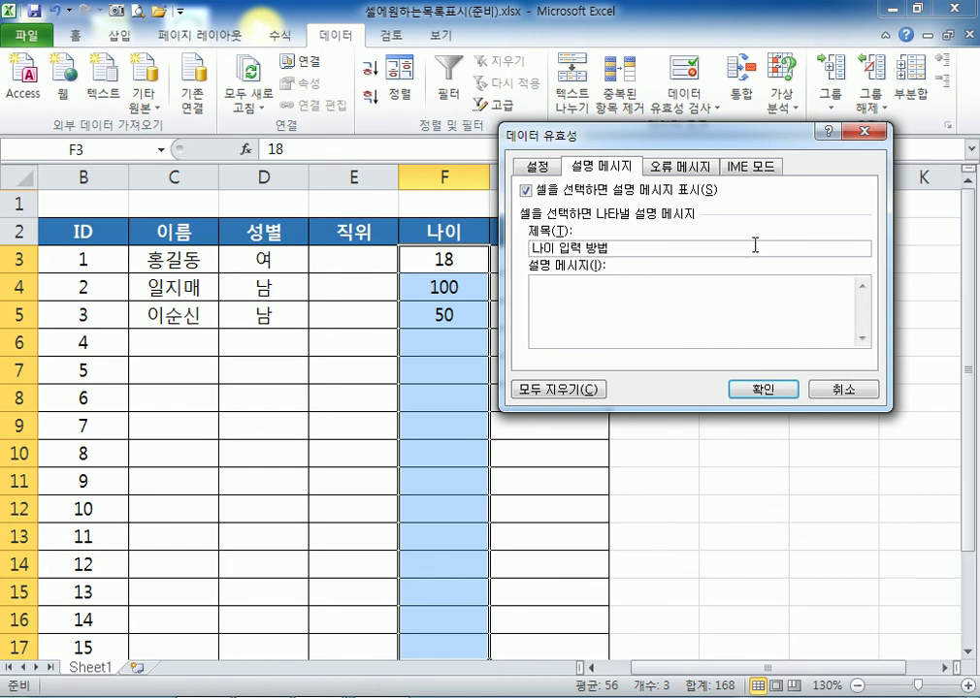
# Enter the two-line input message "이곳은 나이를 입력하는 곳입니다." and "18세부터 100세까지만 입력해주세요.", and apply the rule
pyautogui.write('이곳은 나이를 입력하는 ')
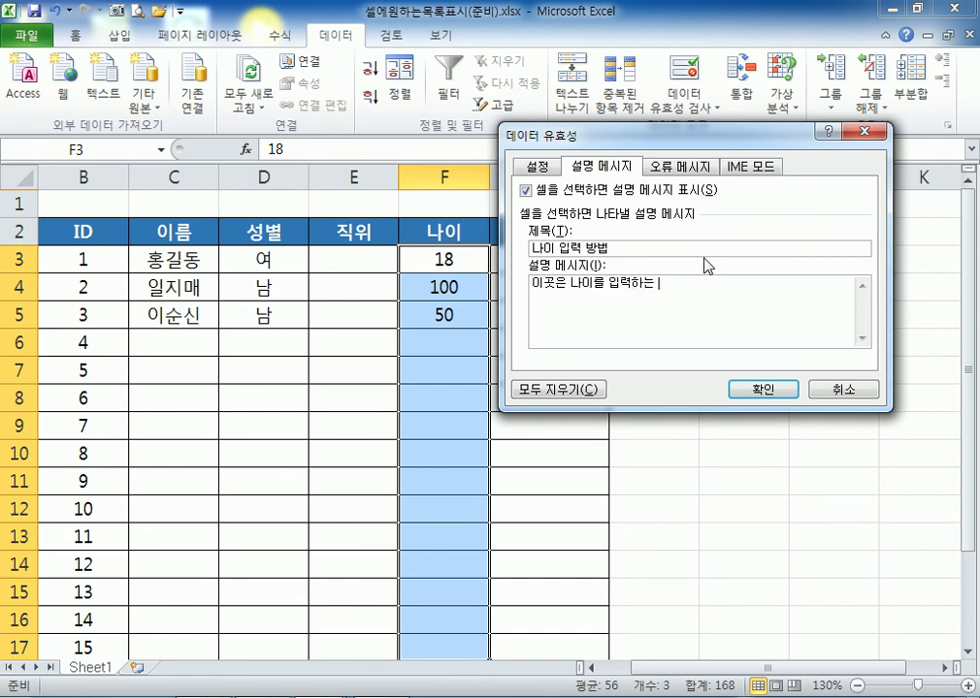
pyautogui.write('이빈다.')
pyautogui.press('BackSpace')
pyautogui.press('BackSpace')
pyautogui.press('BackSpace')
pyautogui.write('ㅇ')
pyautogui.write('니다.')
pyautogui.write('18세 부터 ')
pyautogui.write('10')
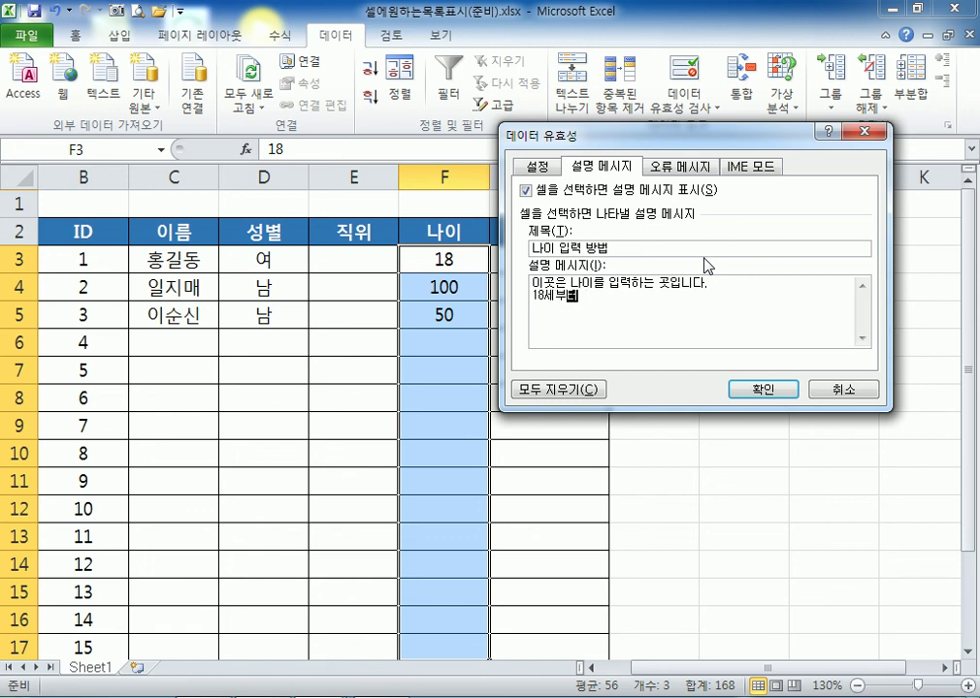
pyautogui.write('0세까지만 입력해')
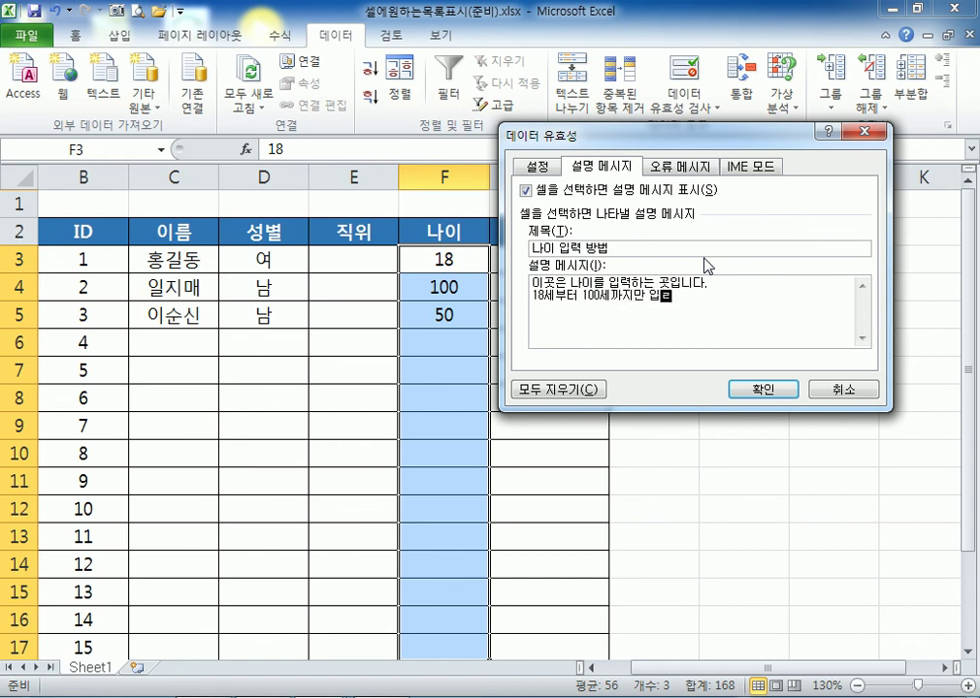
pyautogui.write('주세요.')
pyautogui.click(745, 389)
# Check the input message on 나이 cells F8, F7 and F6
pyautogui.click(447, 395)
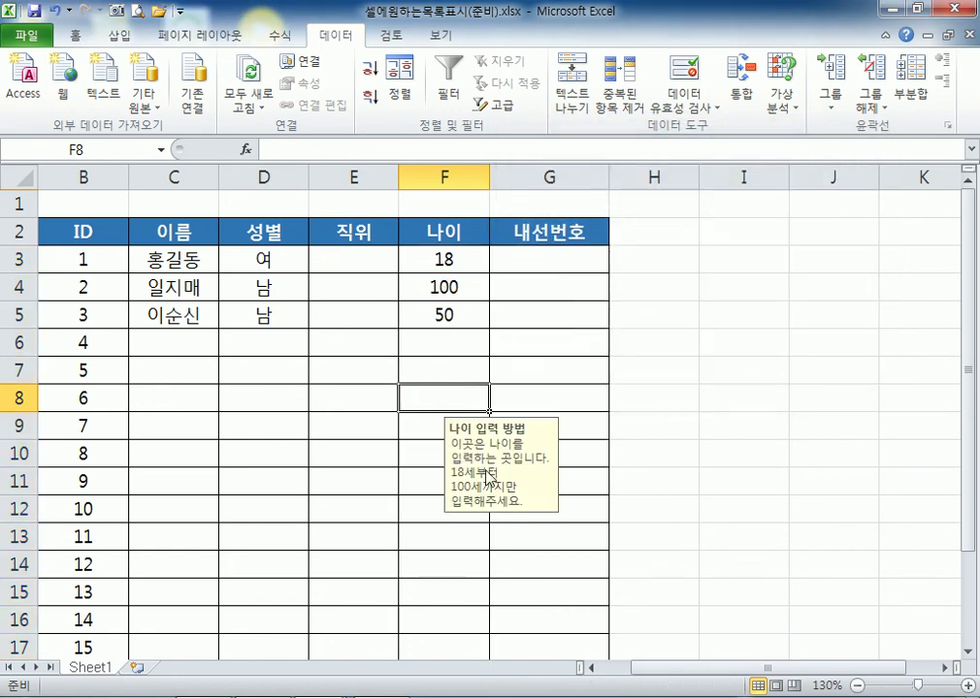
pyautogui.click(448, 364)
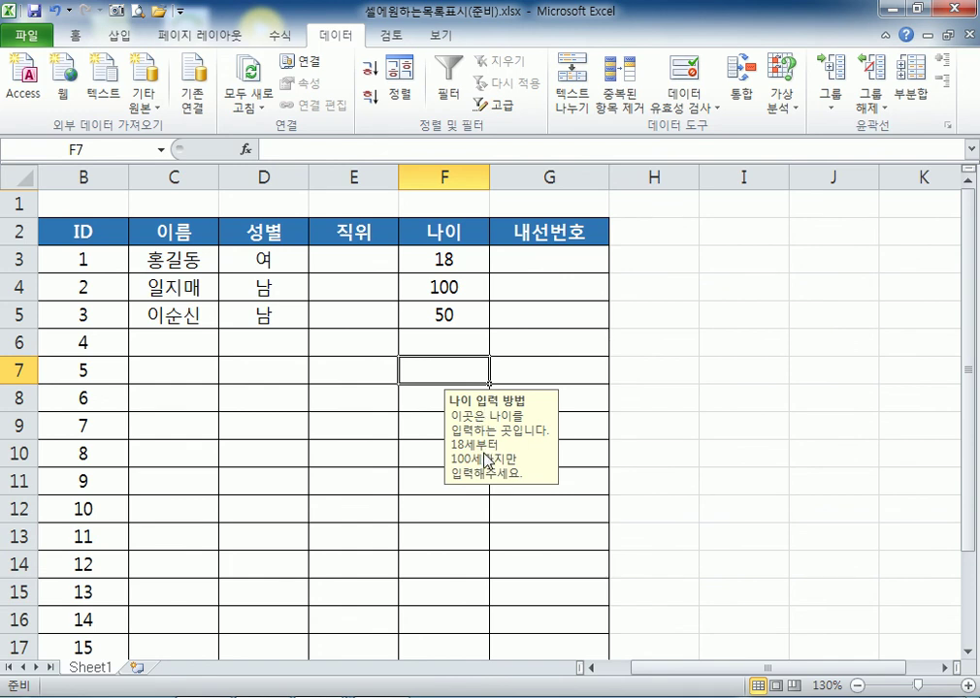
pyautogui.click(457, 341)
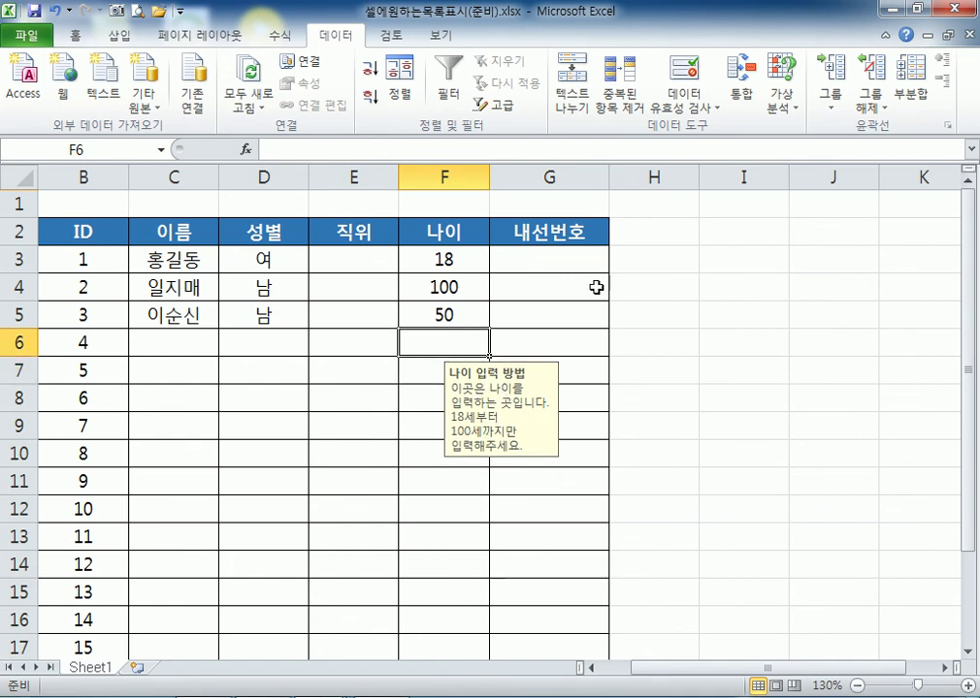
pyautogui.click(654, 314)
# Reopen the data validation rule for 나이 cells F3:F17 and set its error alert style to 경고
pyautogui.click(453, 257)
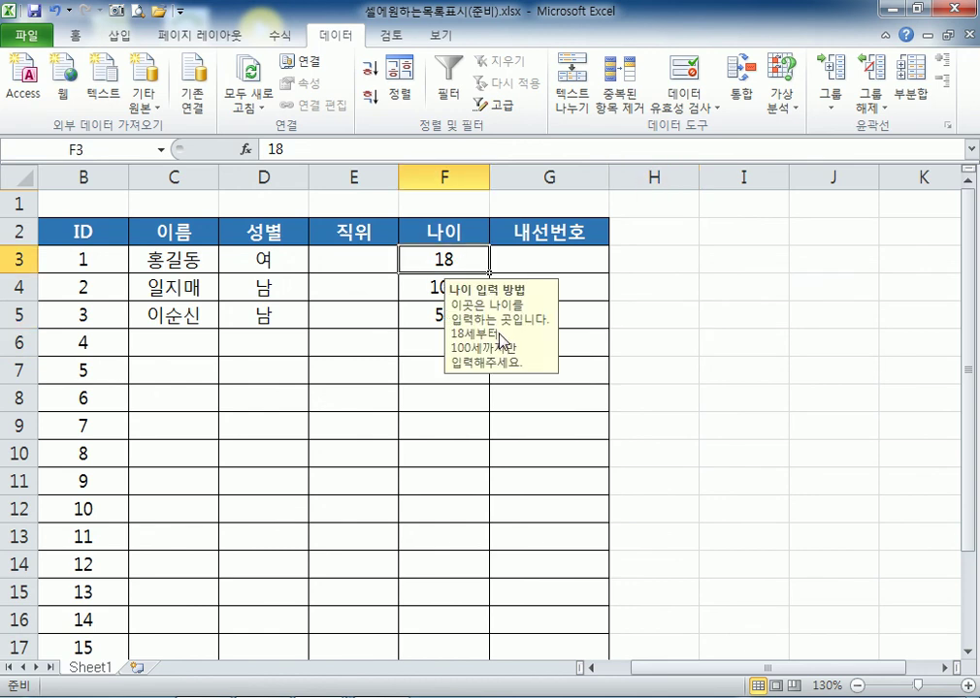
pyautogui.scroll(-3, 470, 366)
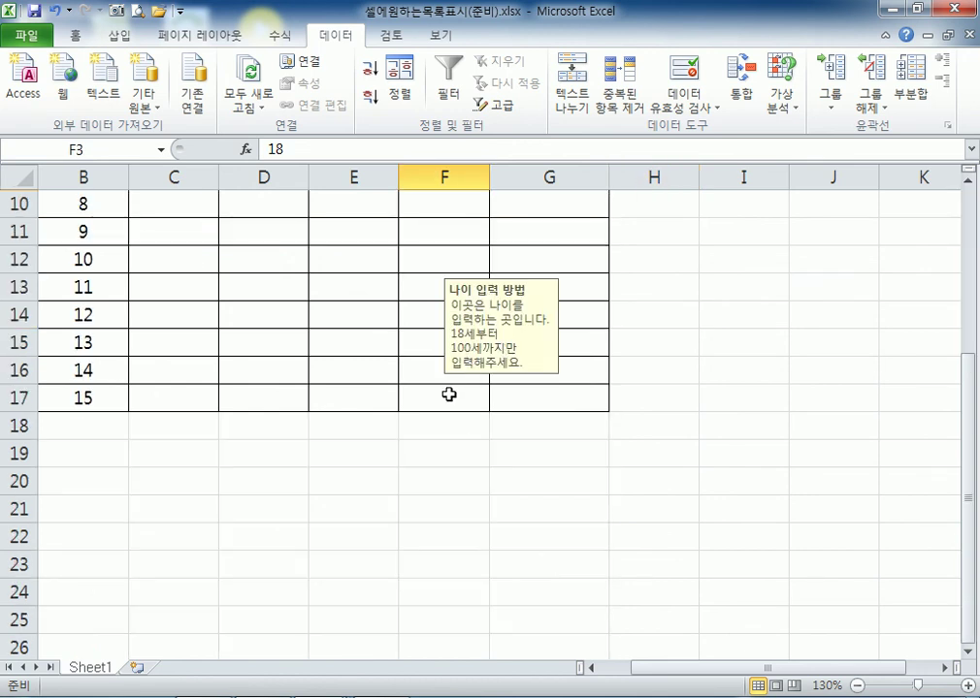
pyautogui.keyDown('shift'); pyautogui.click(446, 394); pyautogui.keyUp('shift')
pyautogui.scroll(3, 407, 322)
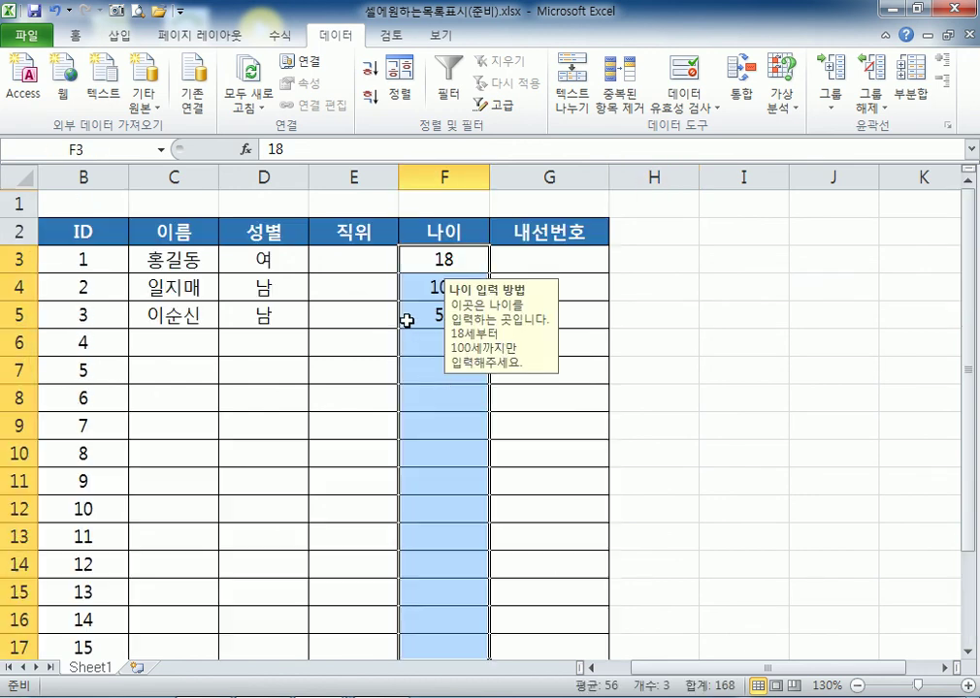
pyautogui.click(684, 107)
pyautogui.click(722, 124)
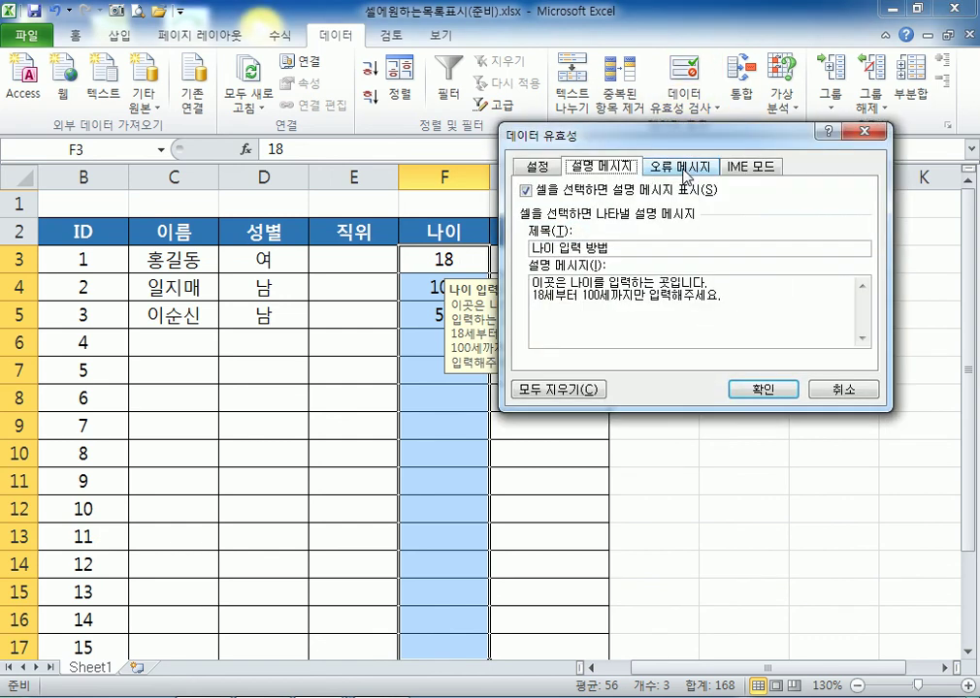
pyautogui.click(686, 175)
pyautogui.click(662, 249)
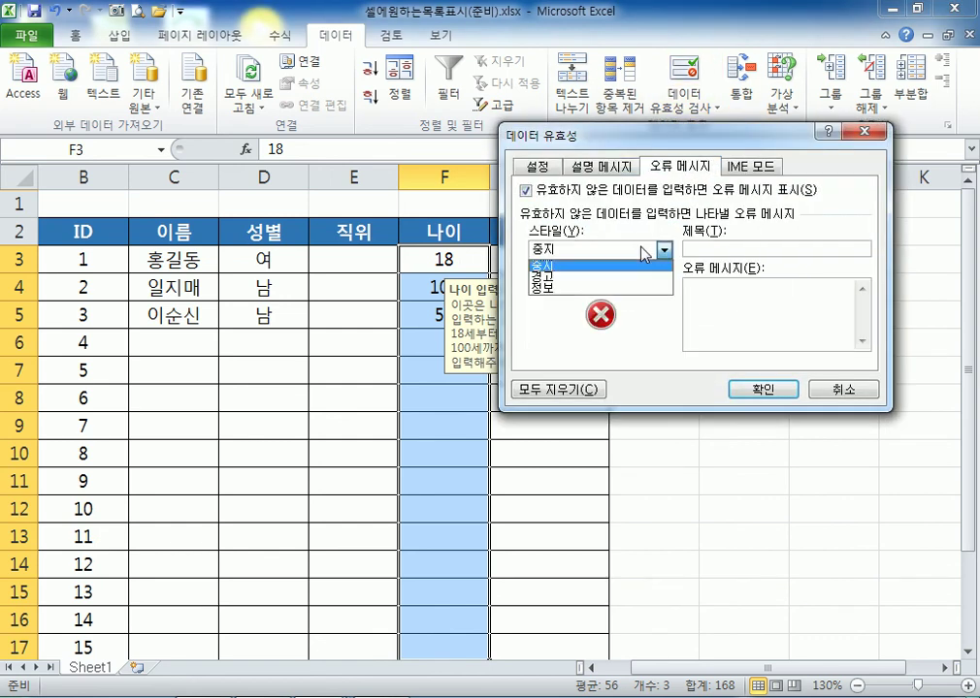
pyautogui.click(611, 278)
pyautogui.click(577, 251)
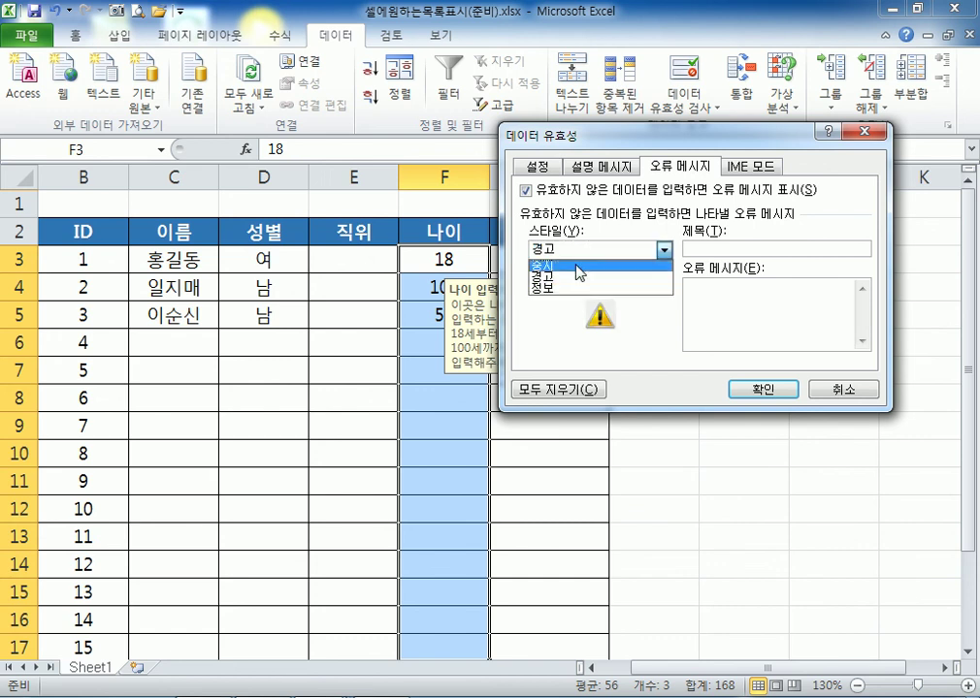
pyautogui.click(575, 264)
pyautogui.click(578, 252)
pyautogui.click(566, 278)
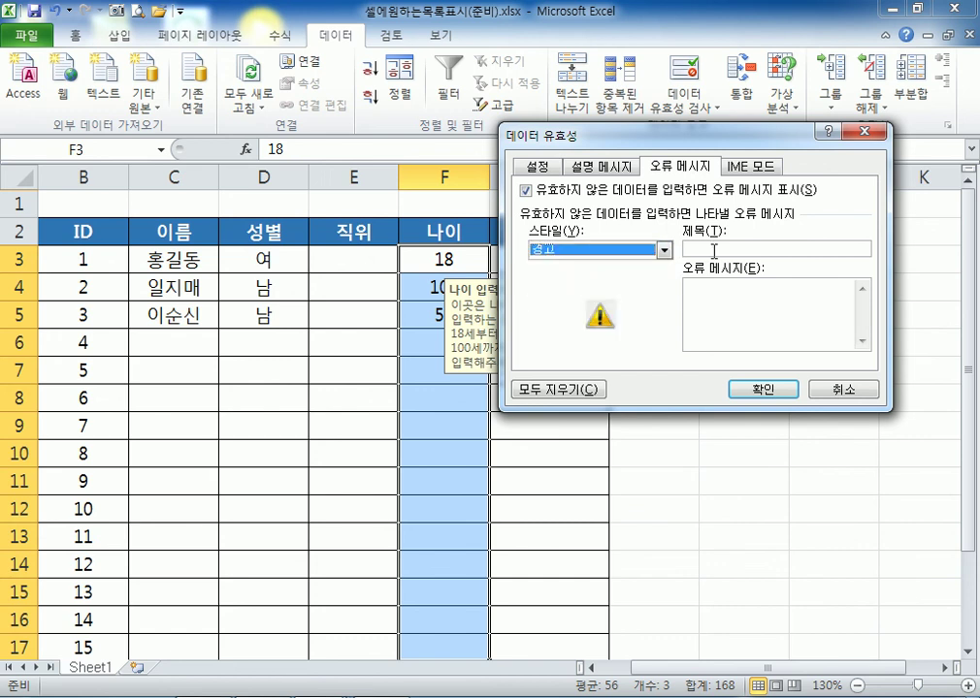
# Set the error alert's title to "정신차려" and its two-line message to "이 바보야~" and "정신차려요~", and apply the rule
pyautogui.click(781, 254)
pyautogui.write('ㅂㅈ')
pyautogui.press('BackSpace')
pyautogui.press('BackSpace')
pyautogui.write('정')
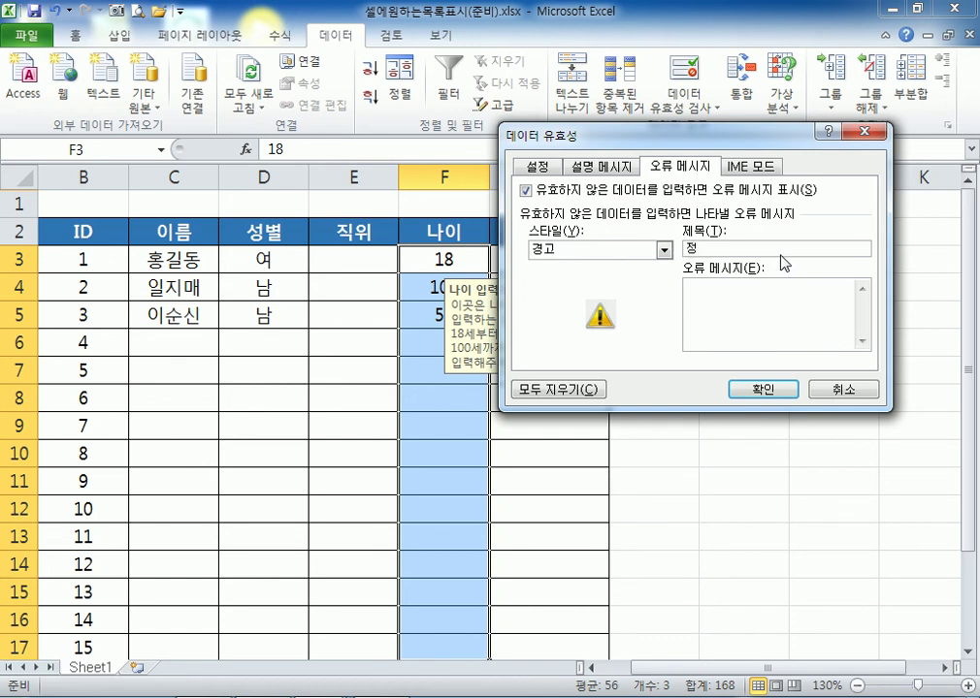
pyautogui.write('신차려')
pyautogui.press('Tab')
pyautogui.write('이 바보야')
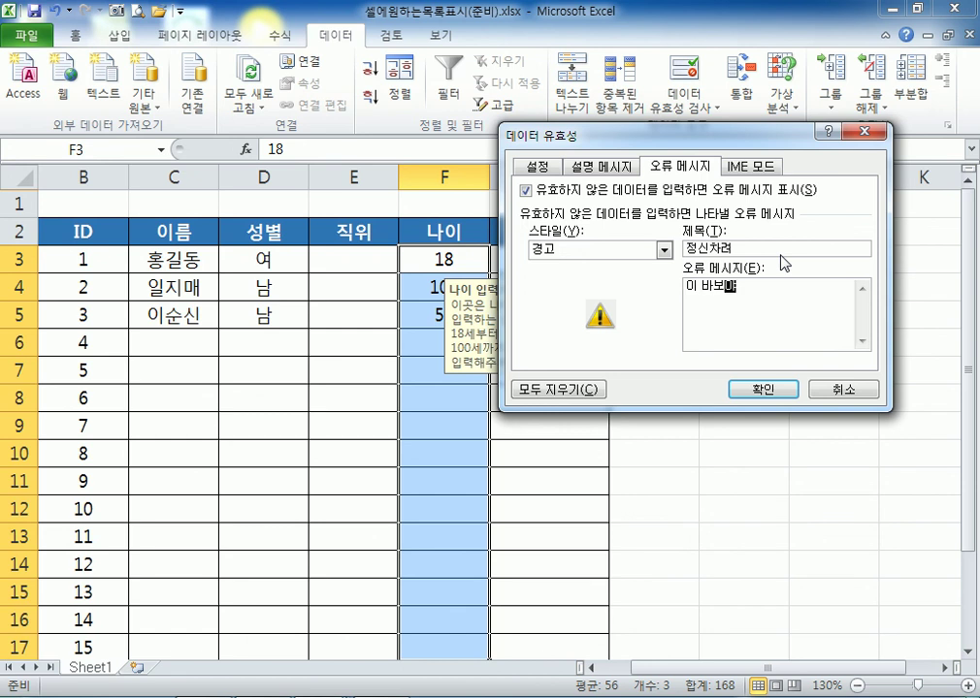
pyautogui.write('~ 정신차려요~')
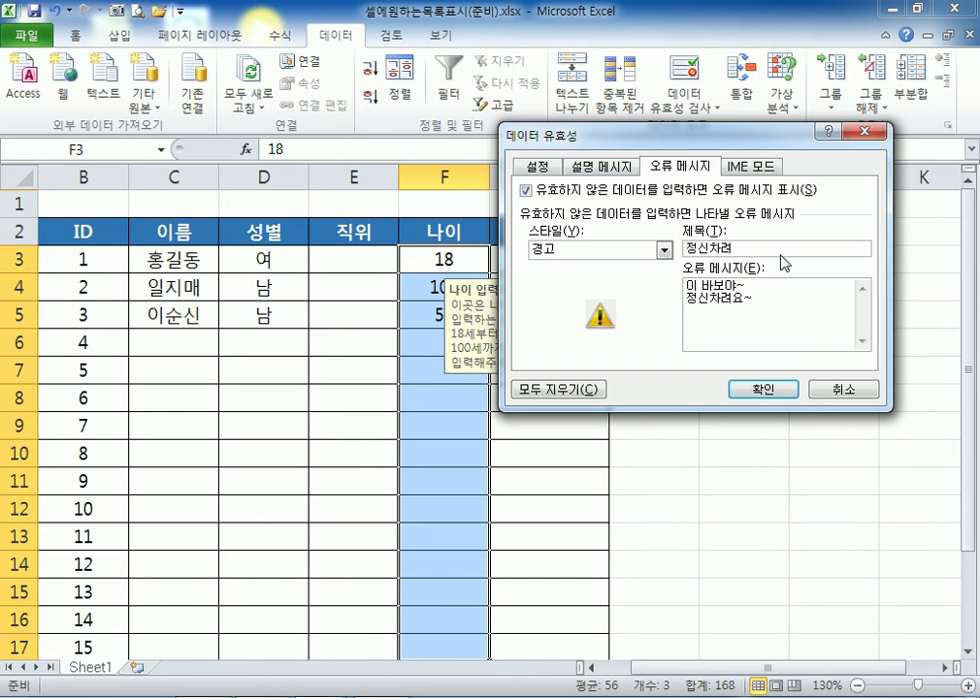
pyautogui.click(763, 389)
# Enter the age 25 in 나이 cell F7
pyautogui.click(465, 392)
pyautogui.click(449, 372)
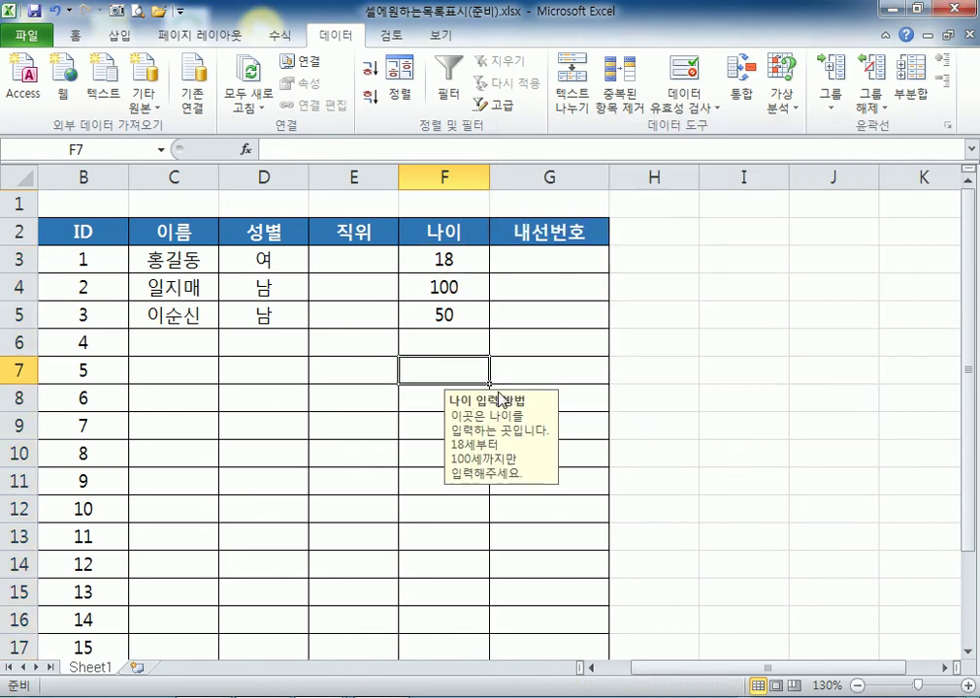
pyautogui.write('25')
pyautogui.press('Return')
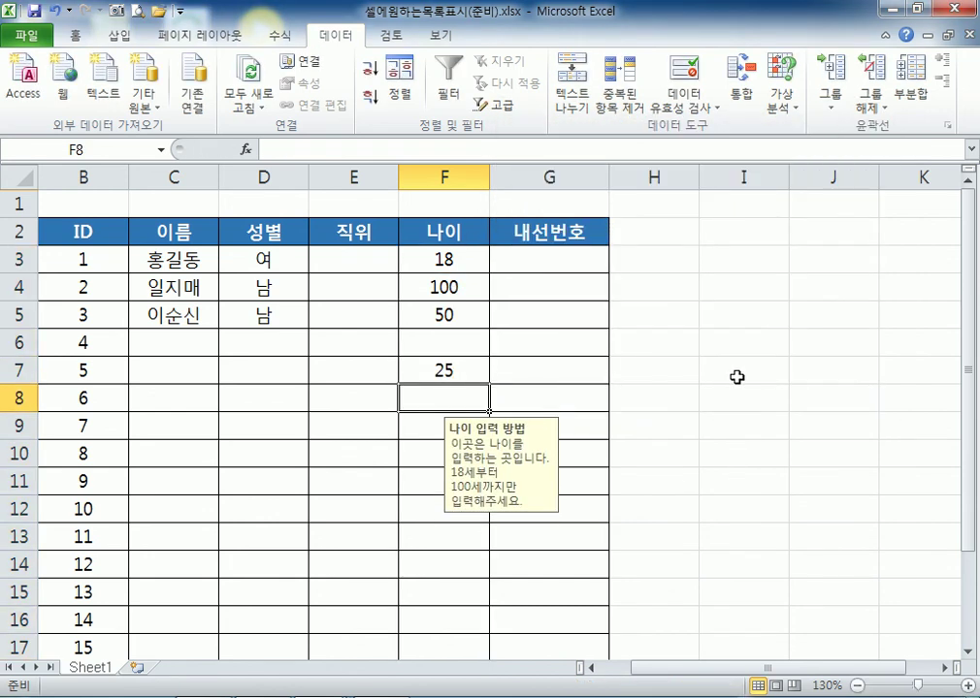
# Try the out-of-range age 17 in 나이 cell F8, and cancel the entry
pyautogui.write('17')
pyautogui.press('Return')
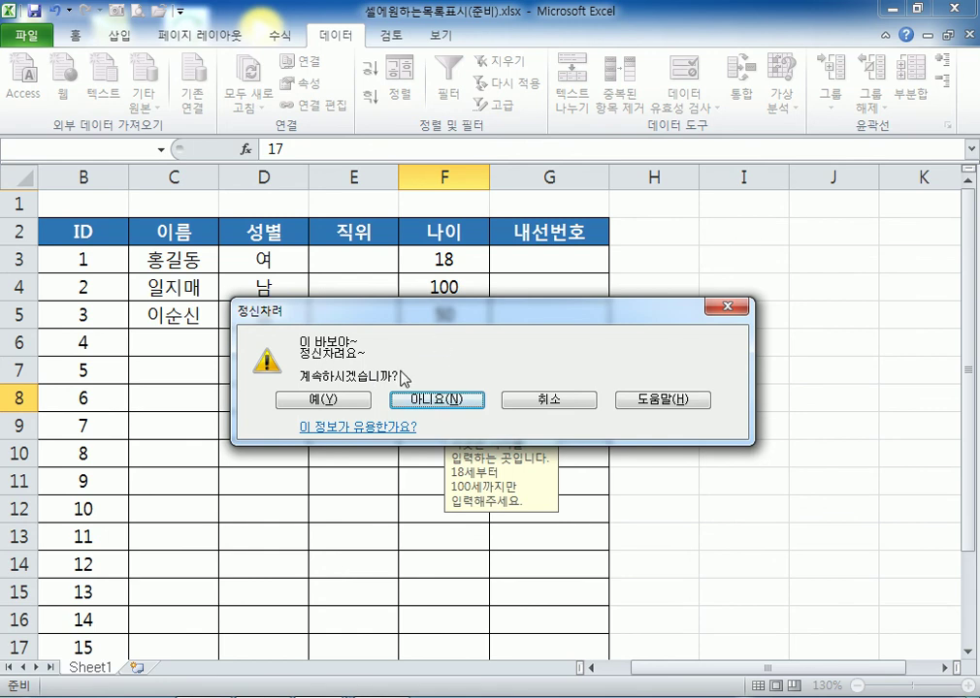
pyautogui.click(529, 397)
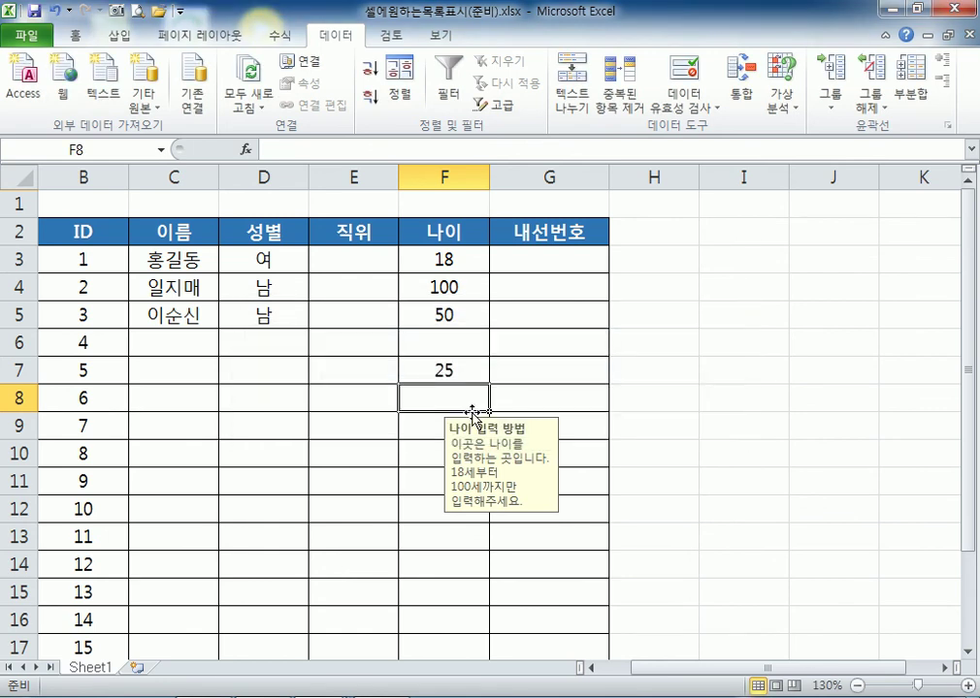